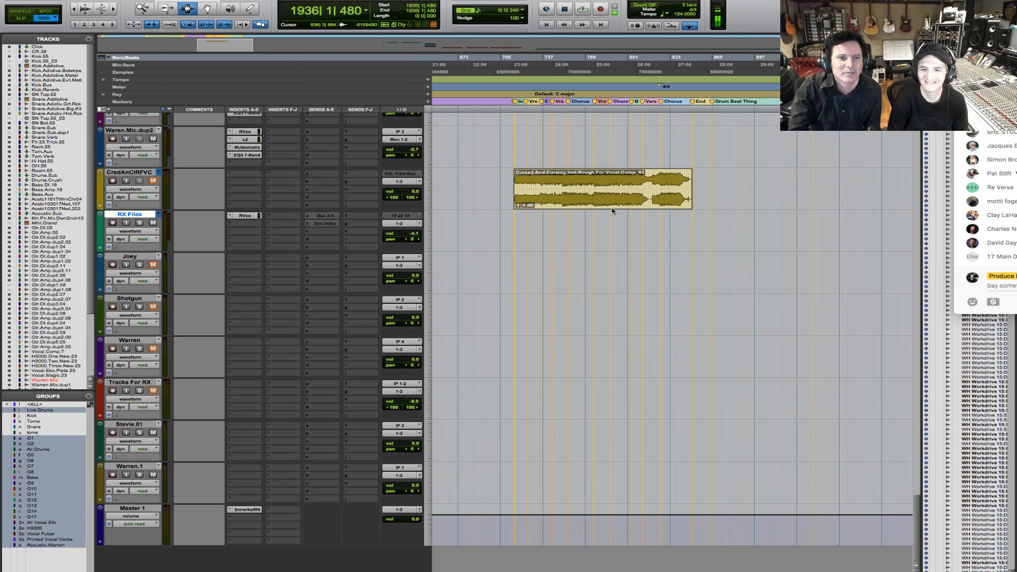
- Select the whole Cursed And Cursing rough instrumental clip on the CrsdAnCIRFVC track and start playback from its beginning
{"action": "left_click", "coordinate": [596, 189]}
{"action": "double_click", "coordinate": [597, 189]}
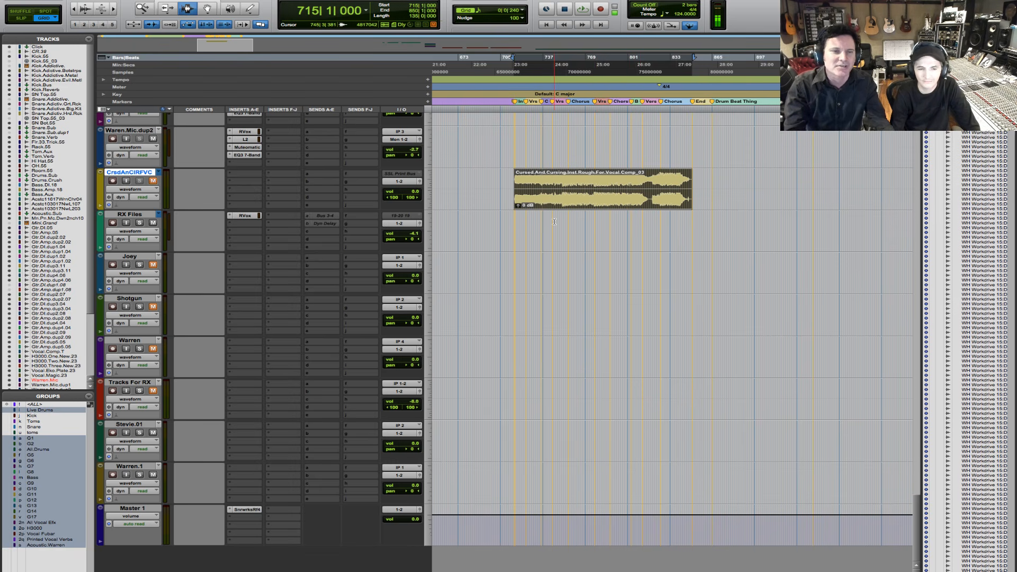
{"action": "scroll", "coordinate": [554, 222], "scroll_direction": "up", "scroll_amount": 5}
{"action": "scroll", "coordinate": [554, 221], "scroll_direction": "up", "scroll_amount": 4}
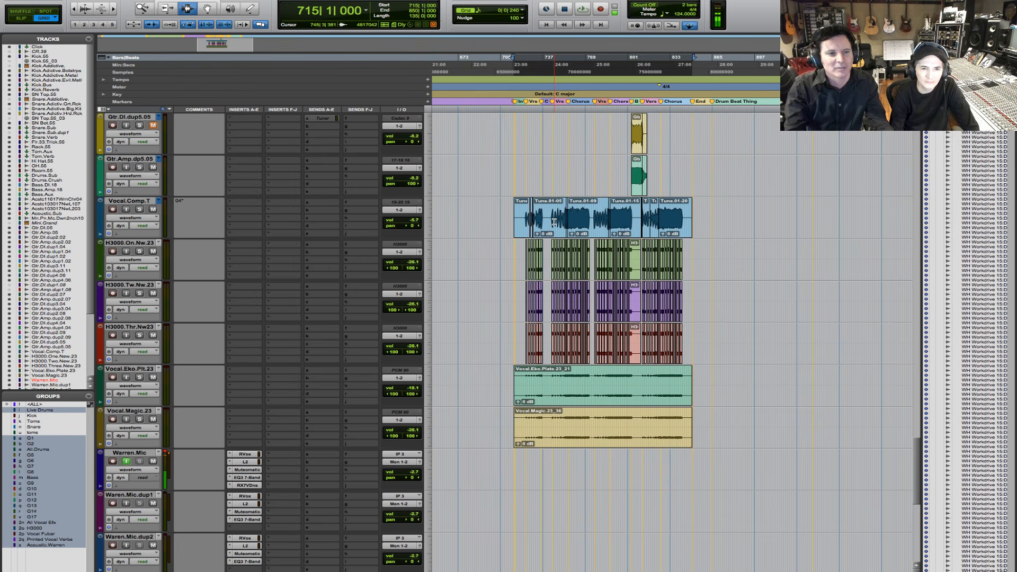
{"action": "scroll", "coordinate": [554, 221], "scroll_direction": "down", "scroll_amount": 3}
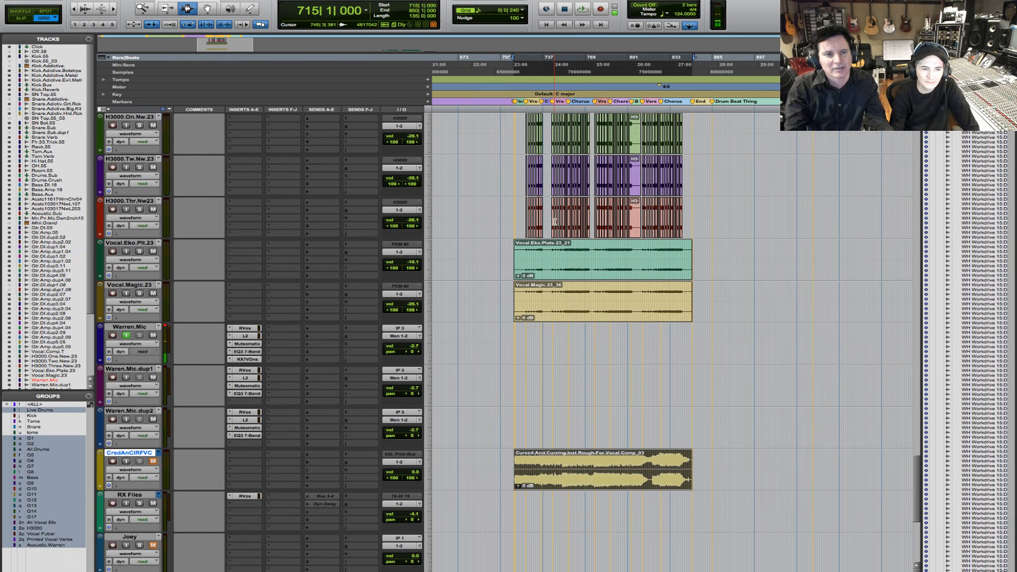
{"action": "key", "text": "space"}
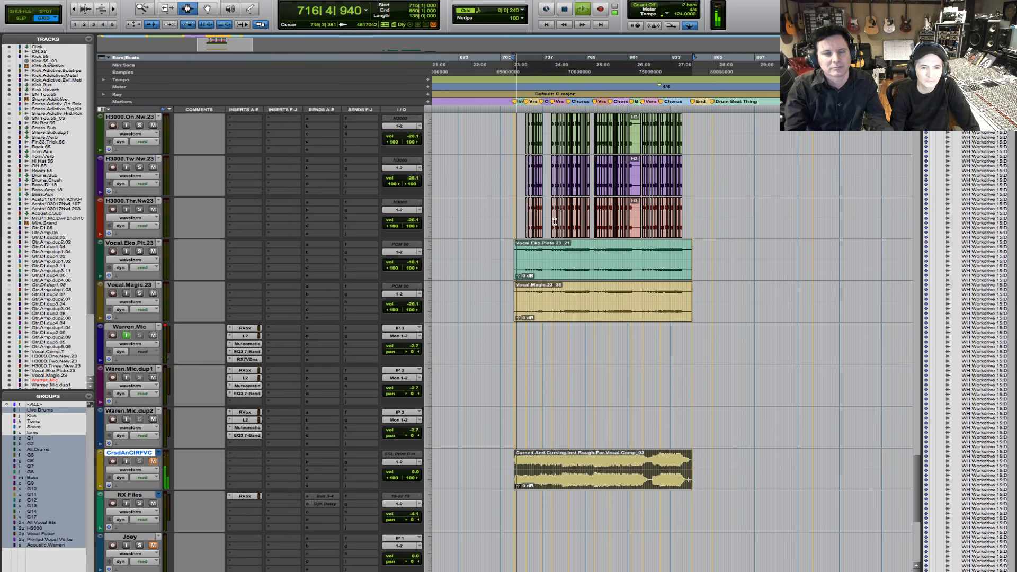
- Set the height of all tracks in the session to mini
{"action": "scroll", "coordinate": [554, 221], "scroll_direction": "up", "scroll_amount": 15}
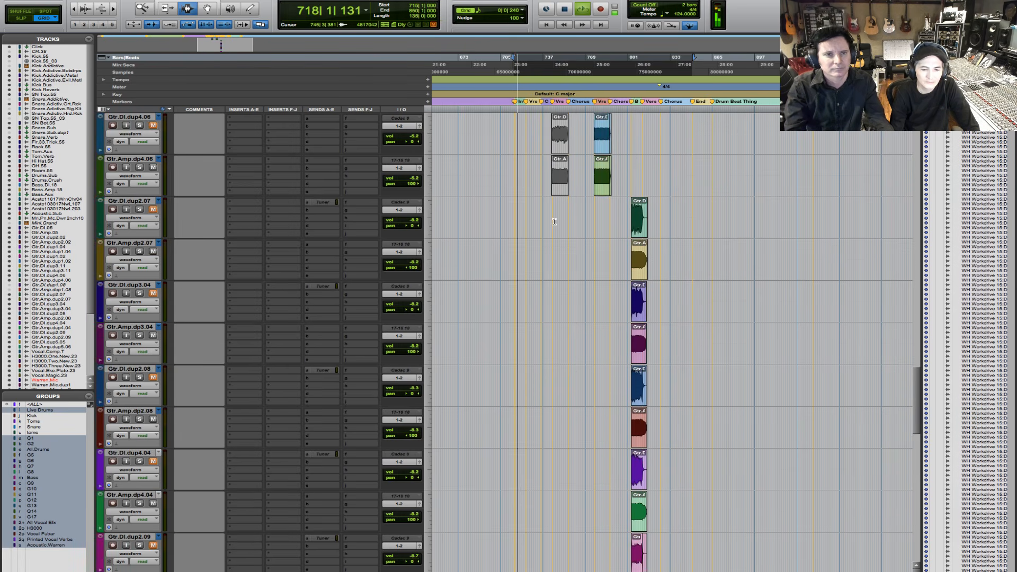
{"action": "left_click", "coordinate": [430, 274]}
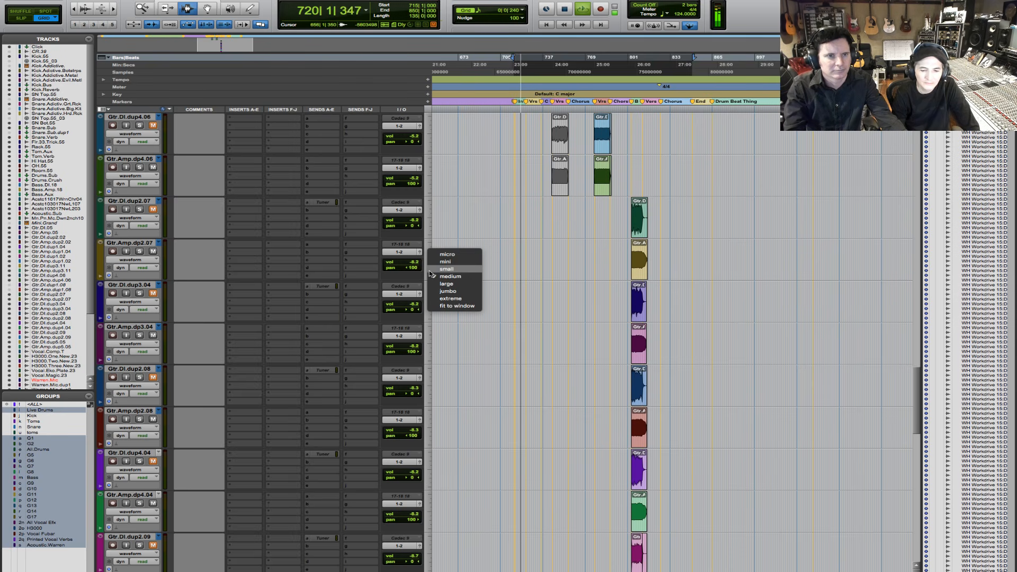
{"action": "left_click", "coordinate": [437, 261], "text": "alt"}
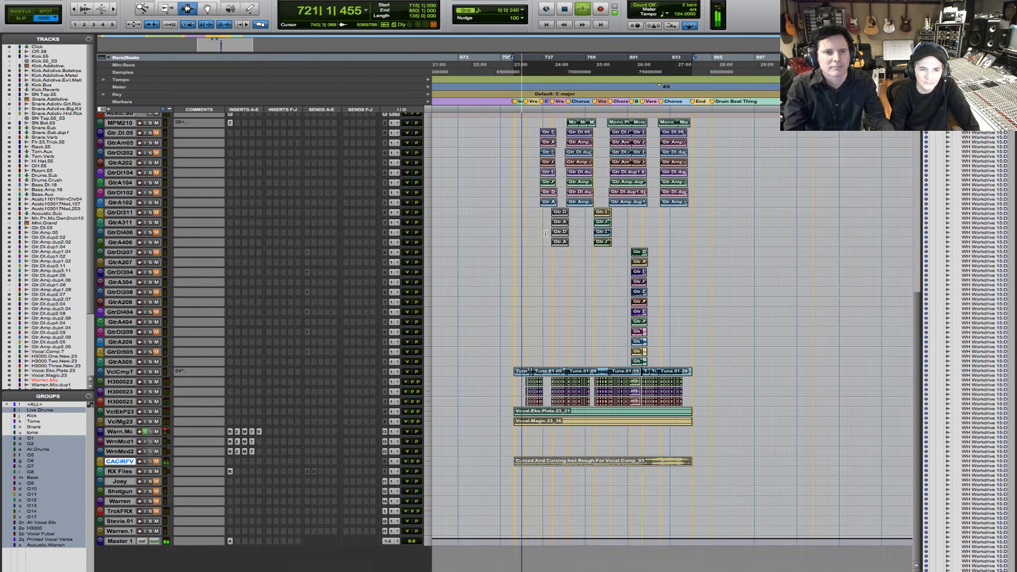
- Examine the full track layout during playback, from the drums through bass and guitars to the vocals
{"action": "scroll", "coordinate": [545, 234], "scroll_direction": "up", "scroll_amount": 10}
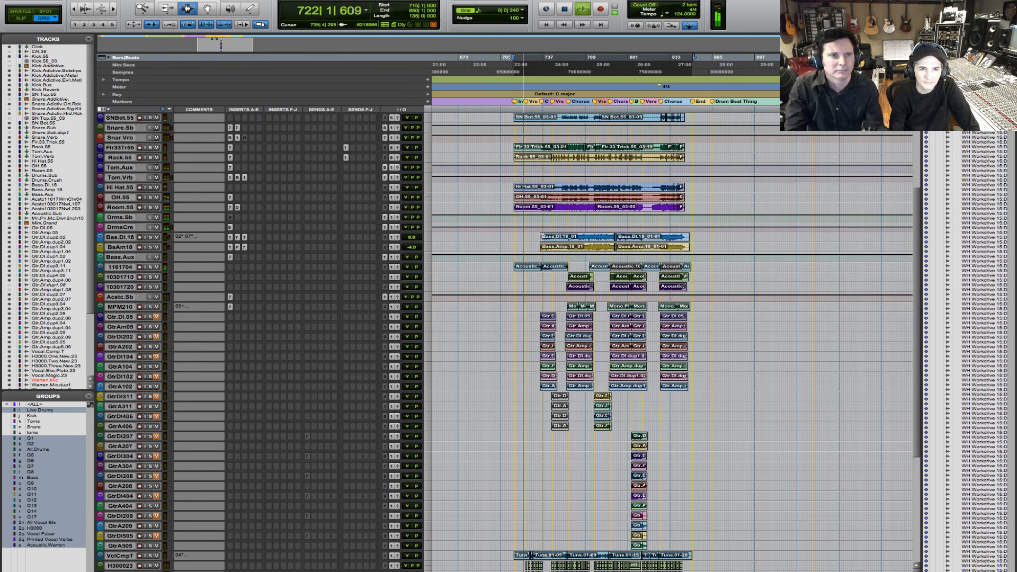
{"action": "scroll", "coordinate": [541, 236], "scroll_direction": "up", "scroll_amount": 5}
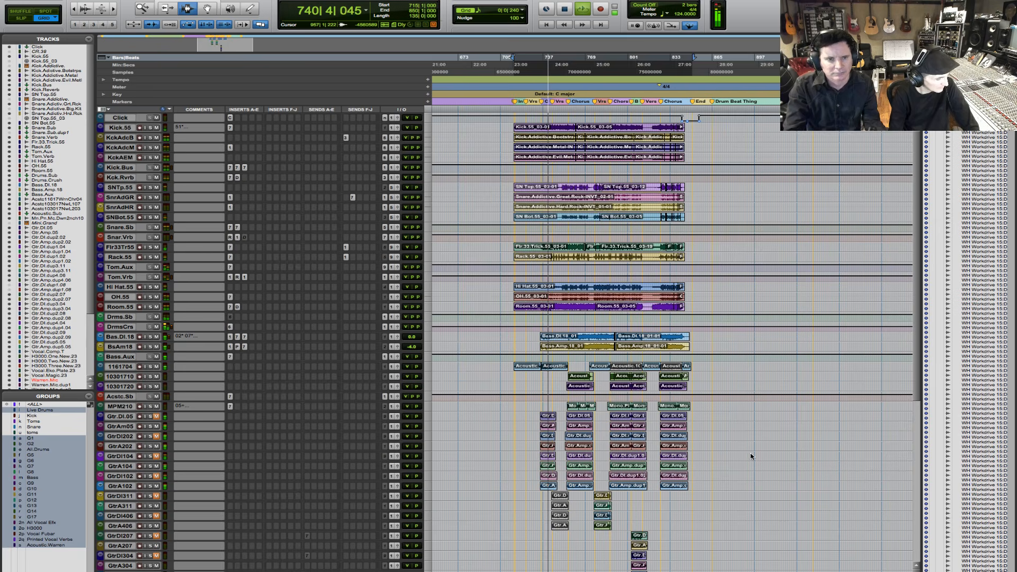
{"action": "scroll", "coordinate": [739, 429], "scroll_direction": "down", "scroll_amount": 2}
{"action": "scroll", "coordinate": [734, 429], "scroll_direction": "down", "scroll_amount": 1}
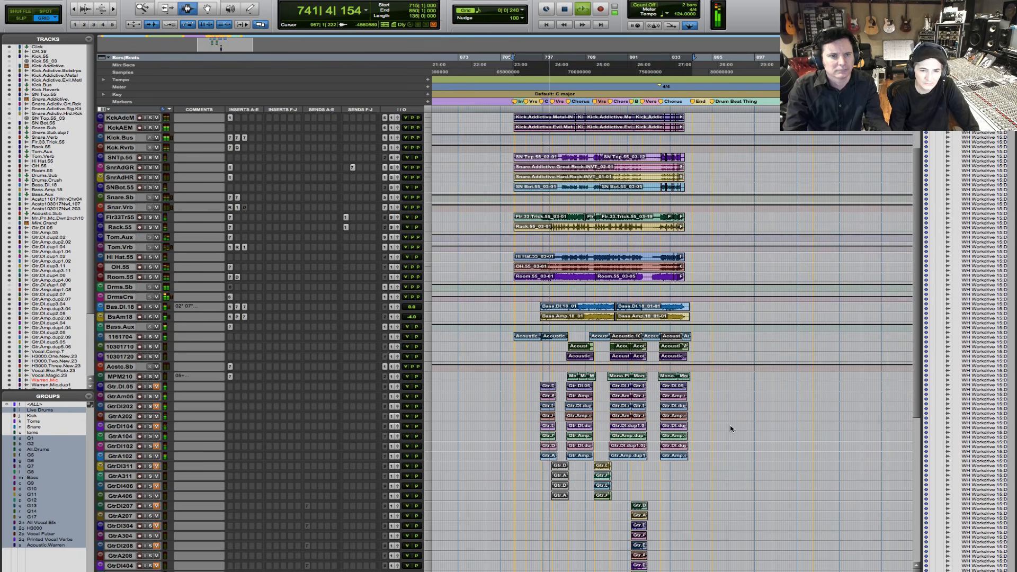
{"action": "scroll", "coordinate": [731, 428], "scroll_direction": "down", "scroll_amount": 1}
{"action": "scroll", "coordinate": [730, 428], "scroll_direction": "down", "scroll_amount": 16}
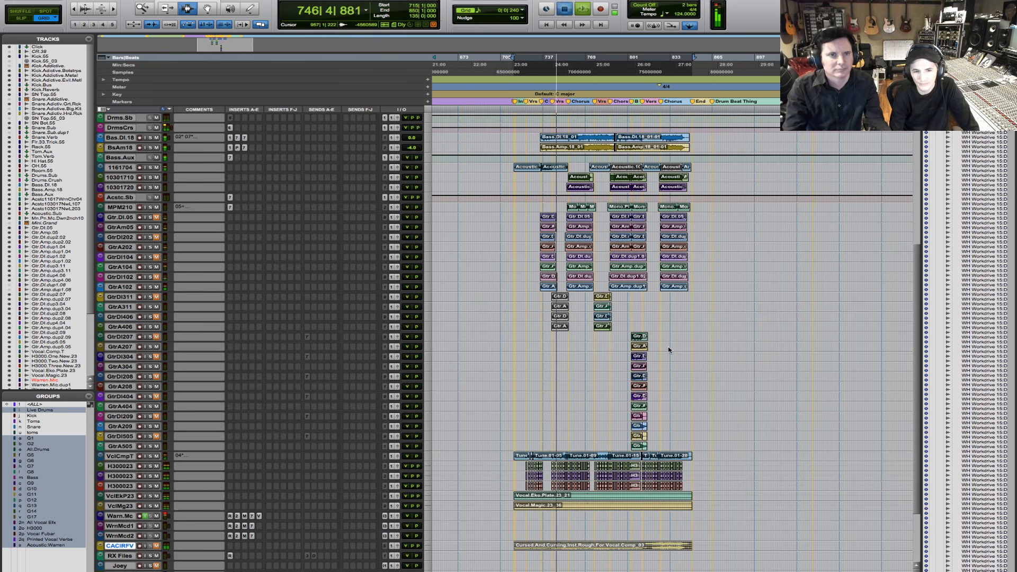
- Stop playback and enlarge the height of only the Vocal.Comp.T track
{"action": "key", "text": "space"}
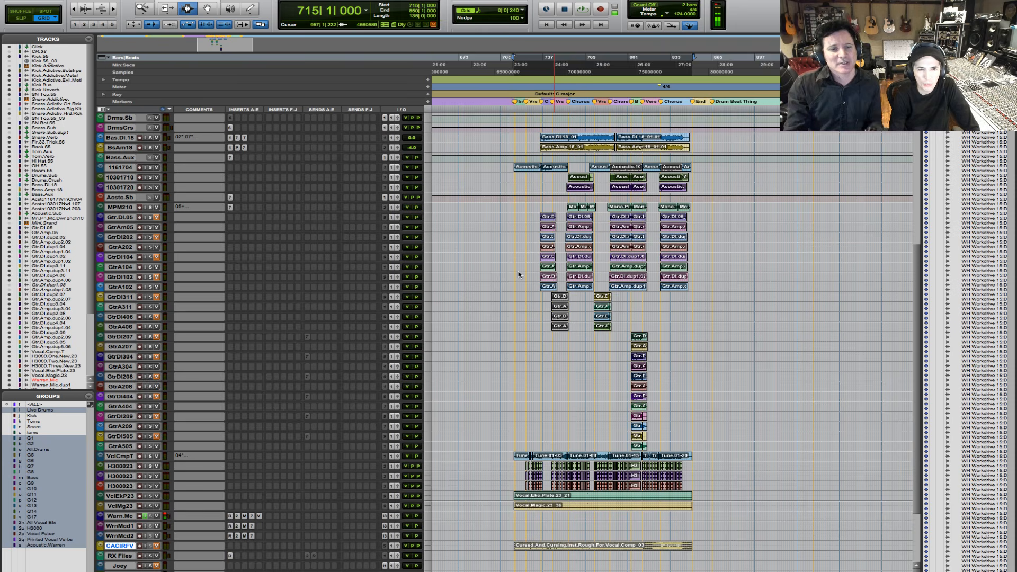
{"action": "left_click", "coordinate": [430, 459]}
{"action": "left_click", "coordinate": [447, 476]}
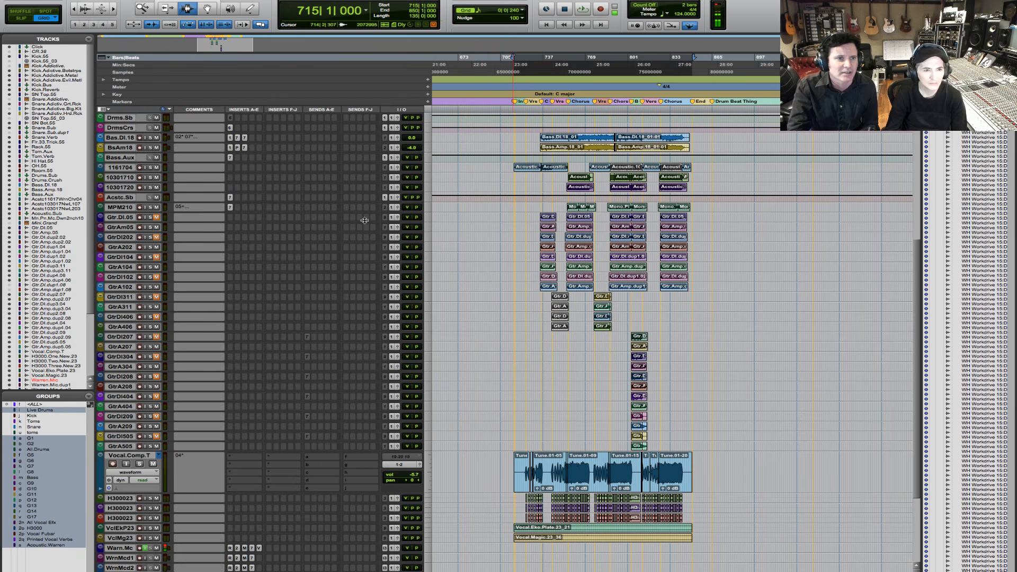
- Review the mixer channels and the EQ insert on the Snr.Sb channel, and return to the Edit window
{"action": "key", "text": "super+equal"}
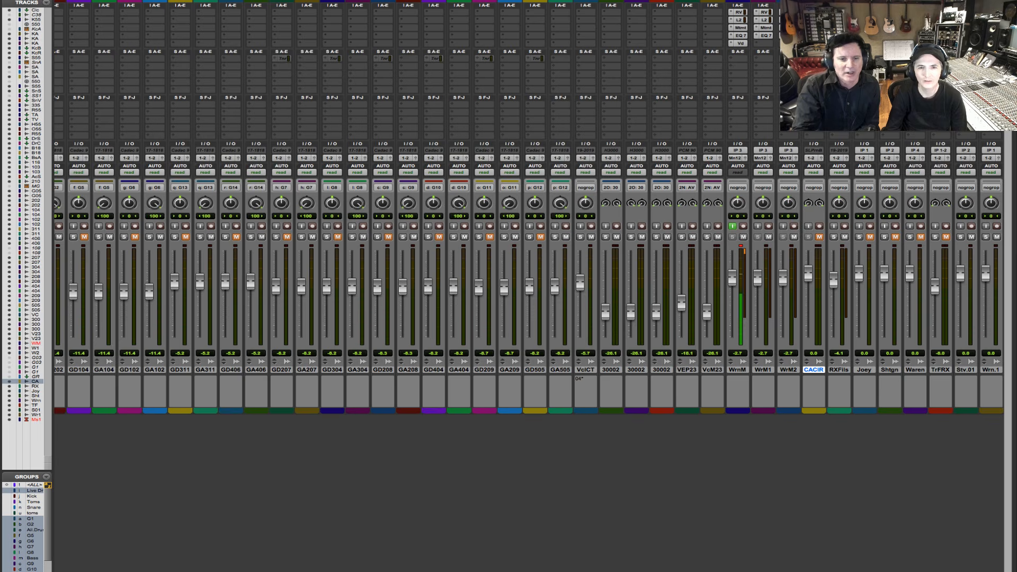
{"action": "scroll", "coordinate": [733, 549], "scroll_direction": "left", "scroll_amount": 5}
{"action": "scroll", "coordinate": [365, 568], "scroll_direction": "left", "scroll_amount": 10}
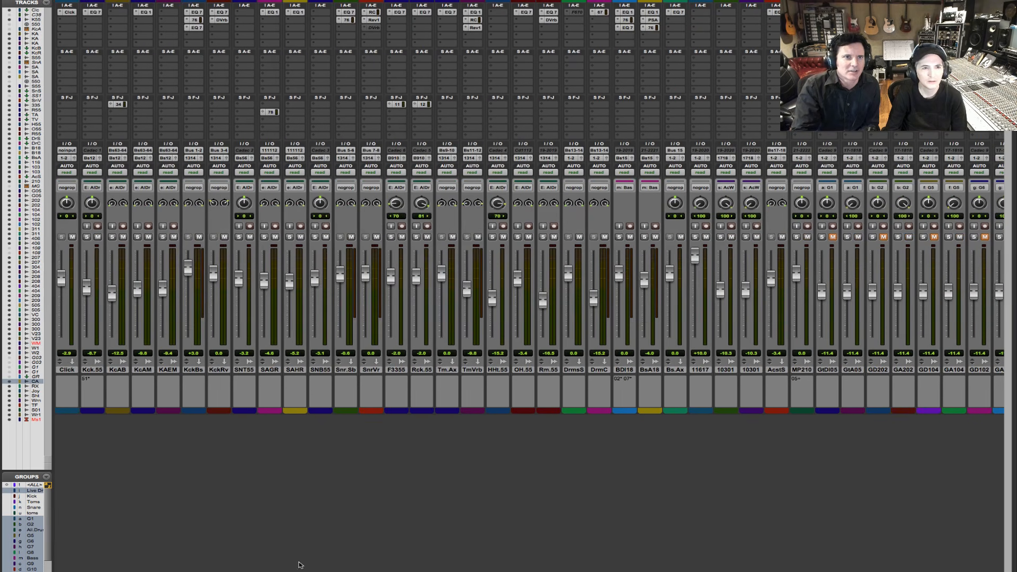
{"action": "left_click", "coordinate": [346, 12]}
{"action": "left_click", "coordinate": [347, 12]}
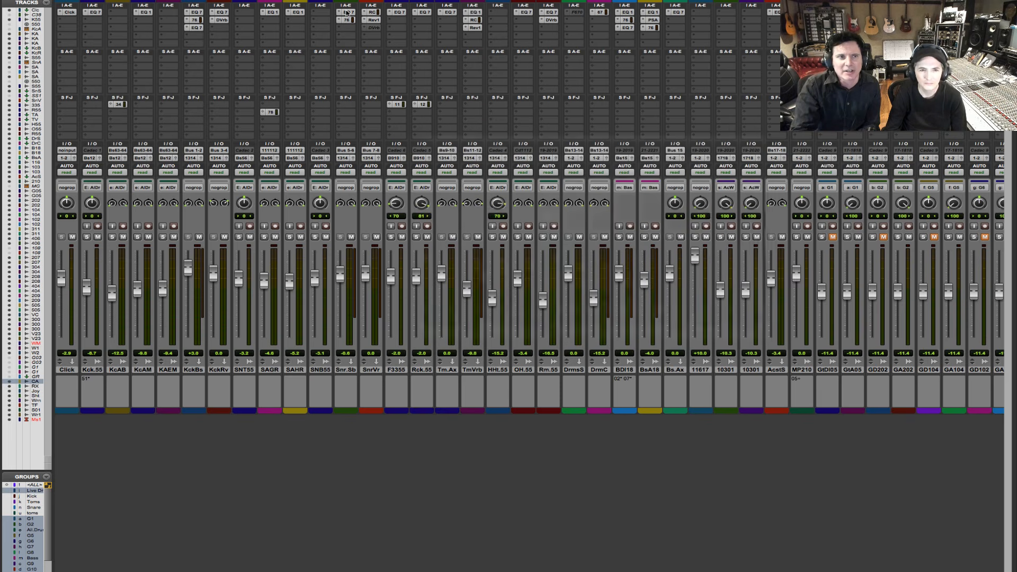
{"action": "key", "text": "super+equal"}
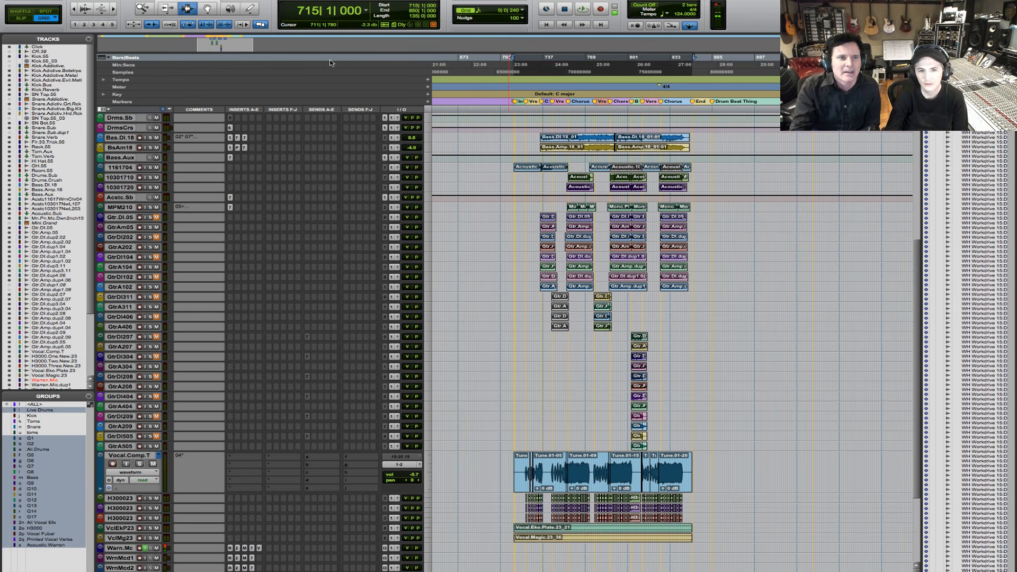
- Enlarge the Bass.DI.18 and Bass.Amp.18 tracks and select the first clip on both
{"action": "left_click", "coordinate": [431, 139]}
{"action": "left_click", "coordinate": [439, 154]}
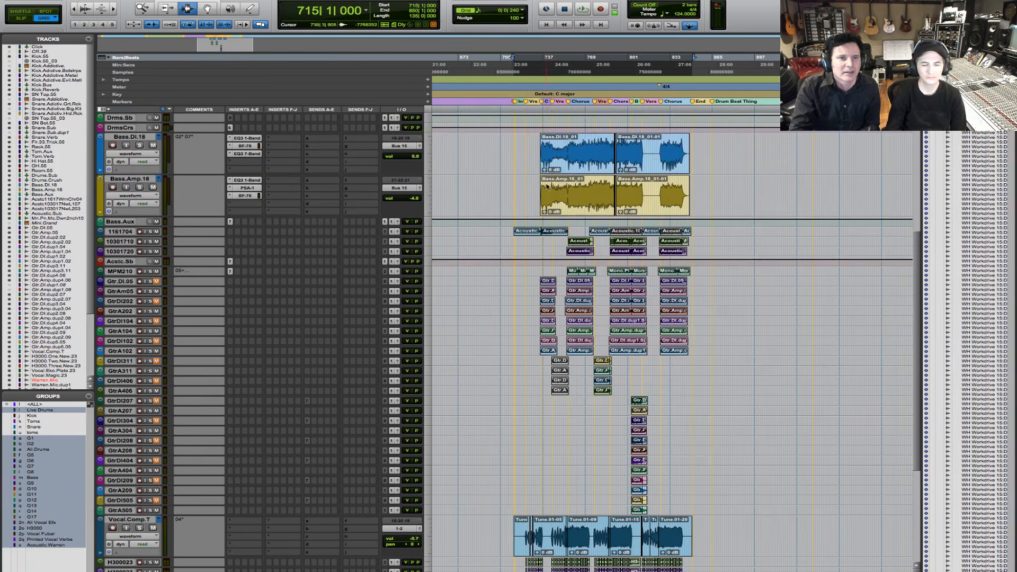
{"action": "double_click", "coordinate": [548, 188]}
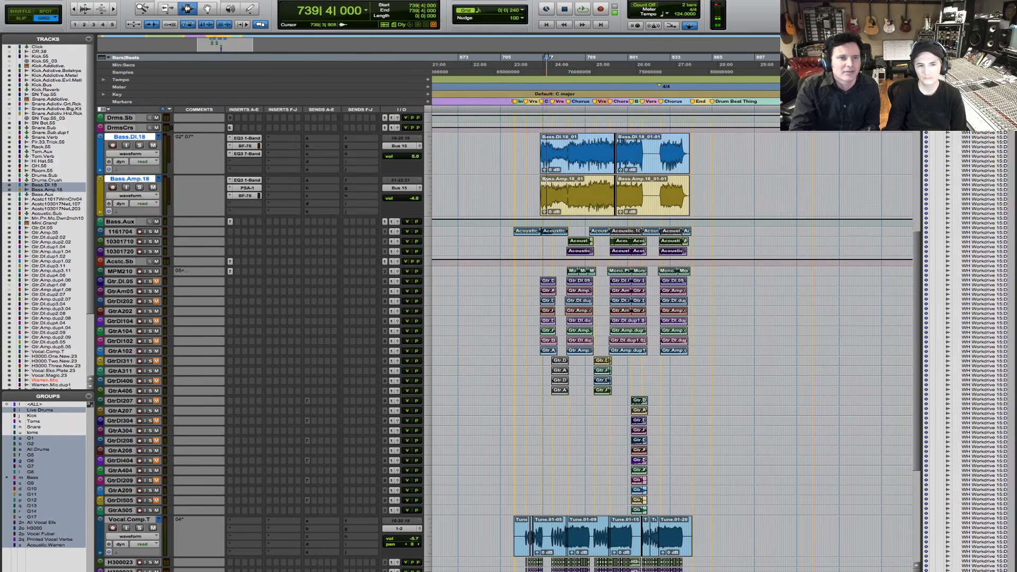
- Solo the Bass.Amp.18 track and briefly play the selected bass passage
{"action": "left_click", "coordinate": [139, 187]}
{"action": "key", "text": "space"}
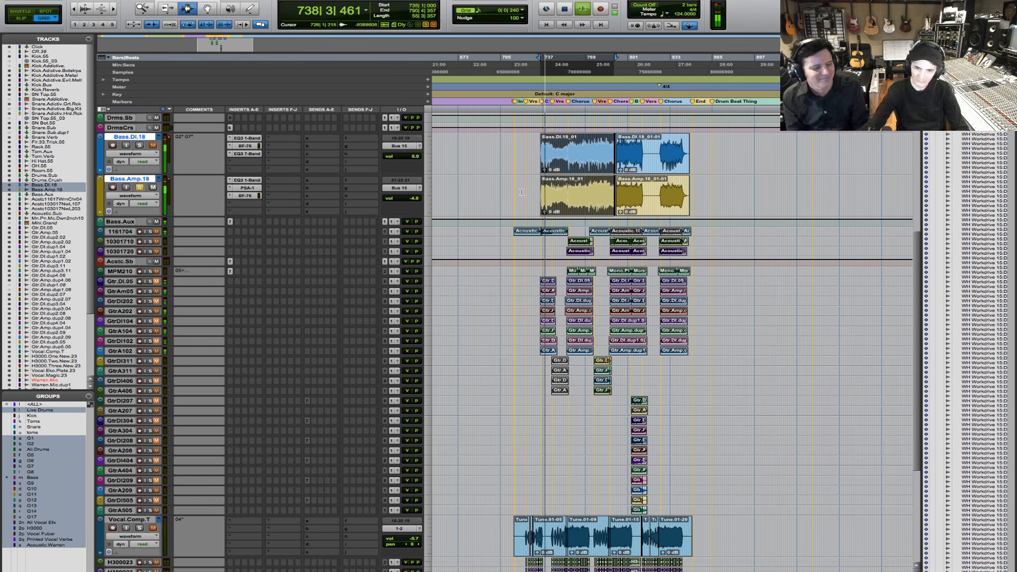
{"action": "key", "text": "space"}
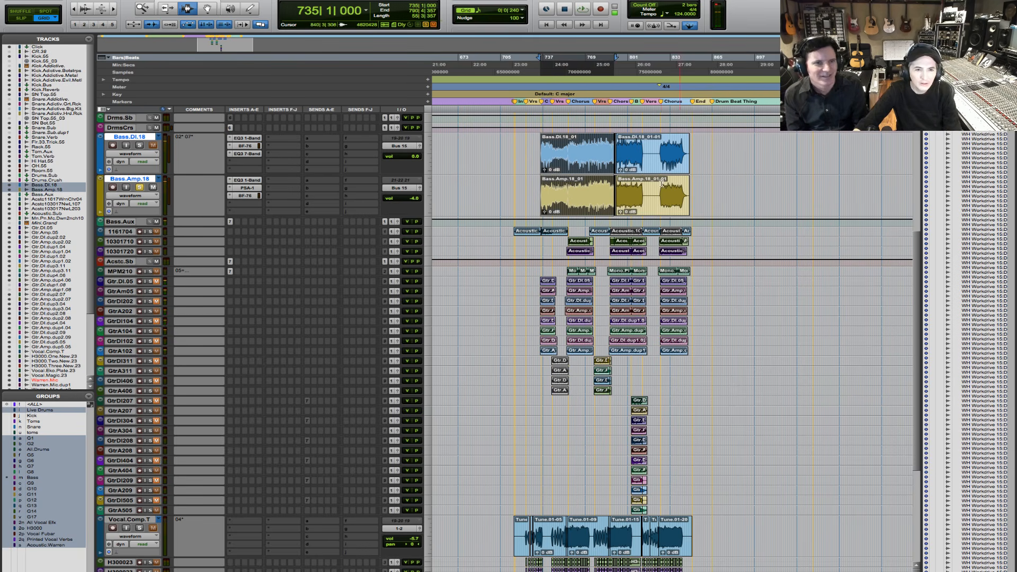
{"action": "left_click_drag", "start_coordinate": [537, 181], "coordinate": [542, 183]}
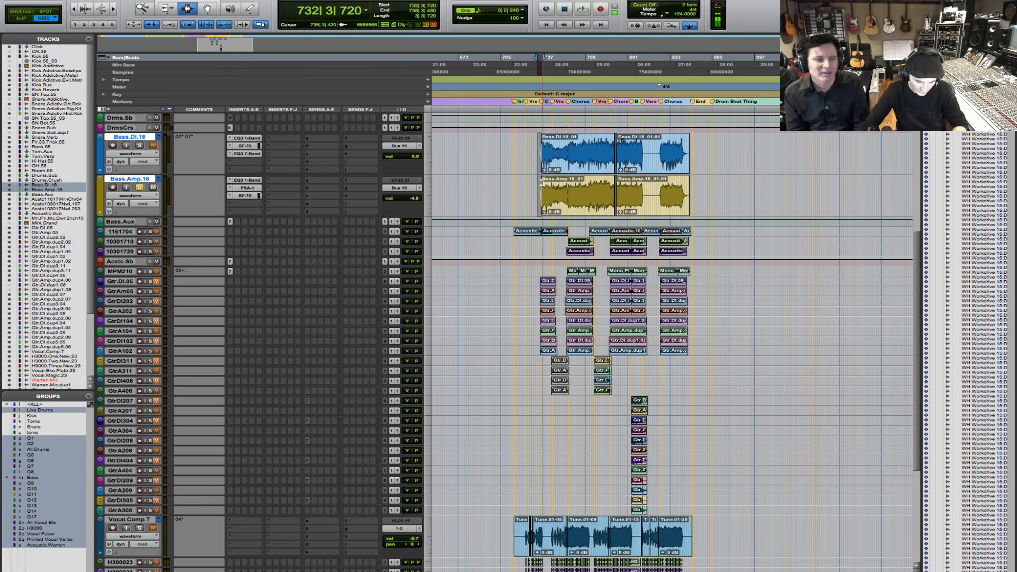
{"action": "key", "text": "super+equal"}
{"action": "key", "text": "super+equal"}
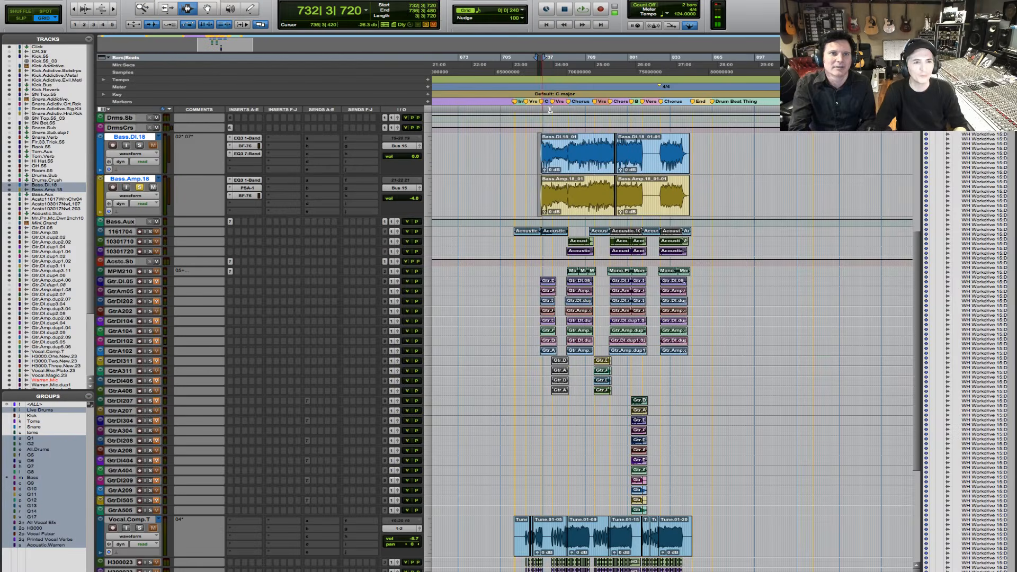
{"action": "left_click", "coordinate": [561, 190]}
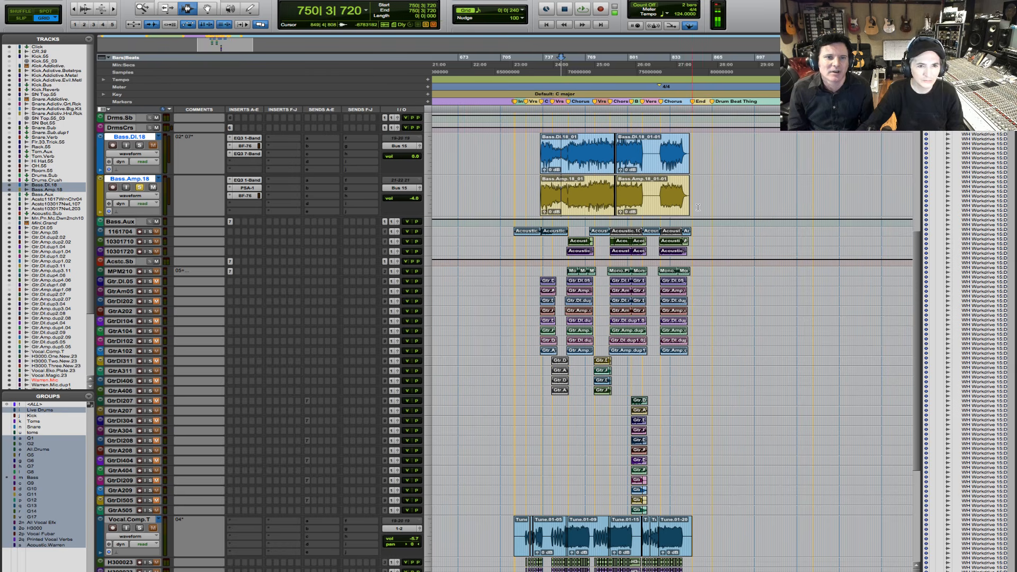
- Try trimming the start of both bass clips to 735|3|480 with the Trim tool, and undo the trim
{"action": "left_click", "coordinate": [538, 141]}
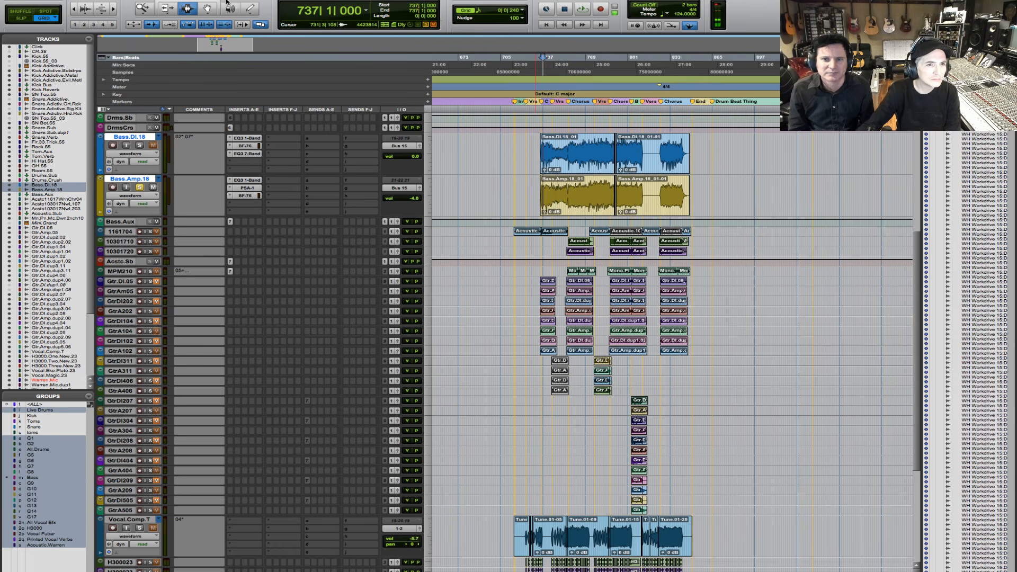
{"action": "left_click", "coordinate": [166, 9]}
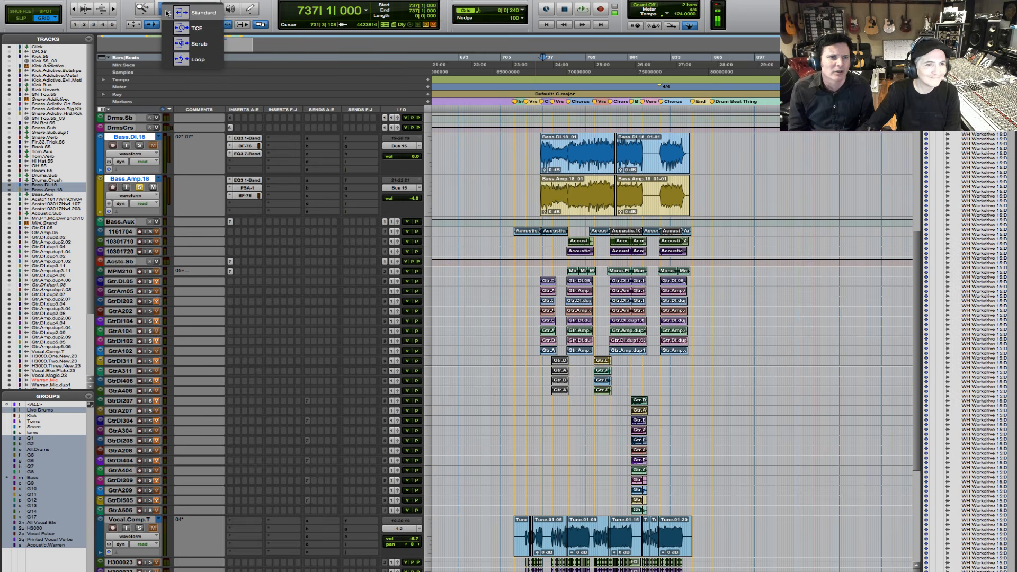
{"action": "left_click_drag", "start_coordinate": [113, 9], "coordinate": [391, 139]}
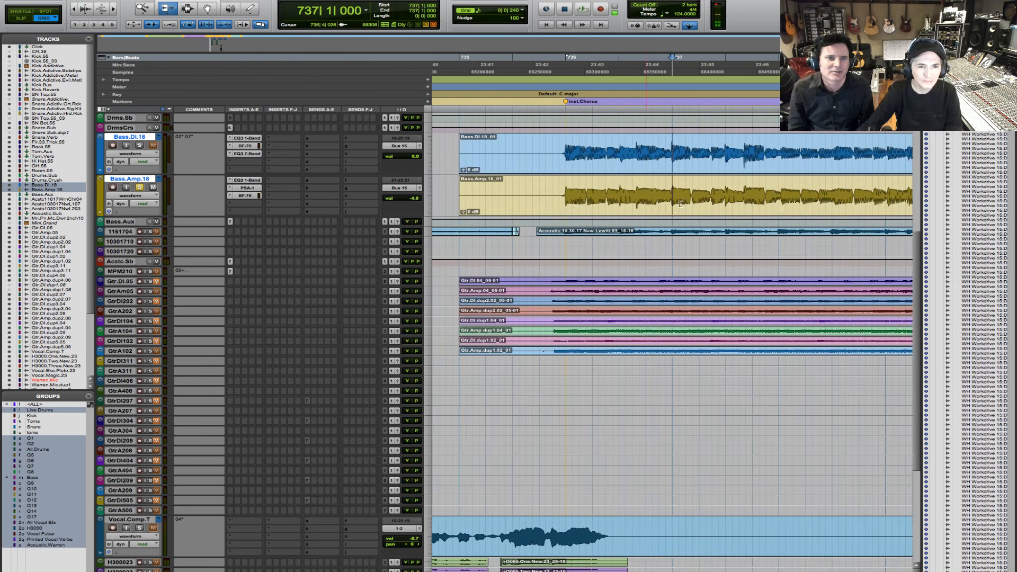
{"action": "left_click_drag", "start_coordinate": [460, 155], "coordinate": [523, 157]}
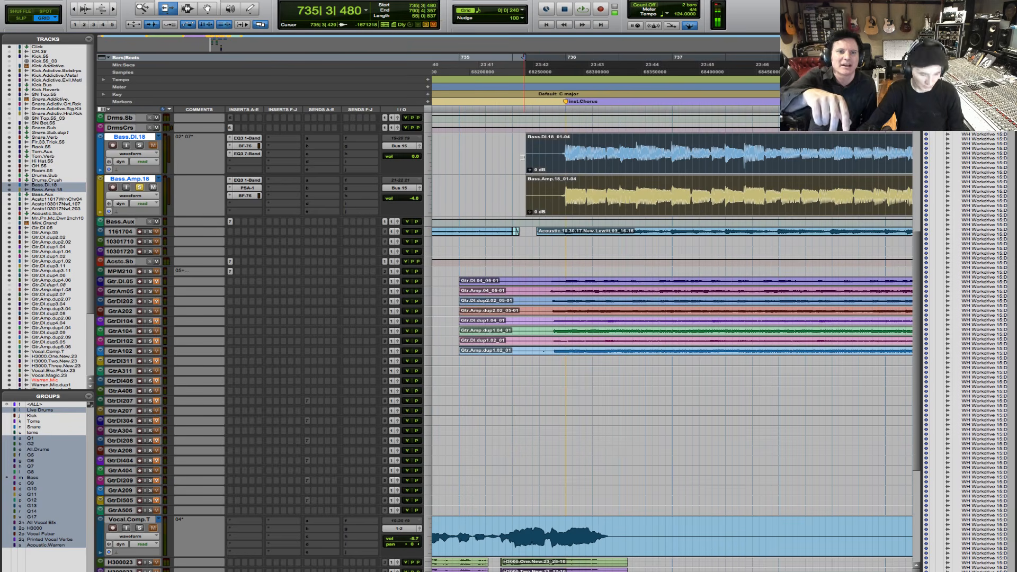
{"action": "key", "text": "ctrl+z"}
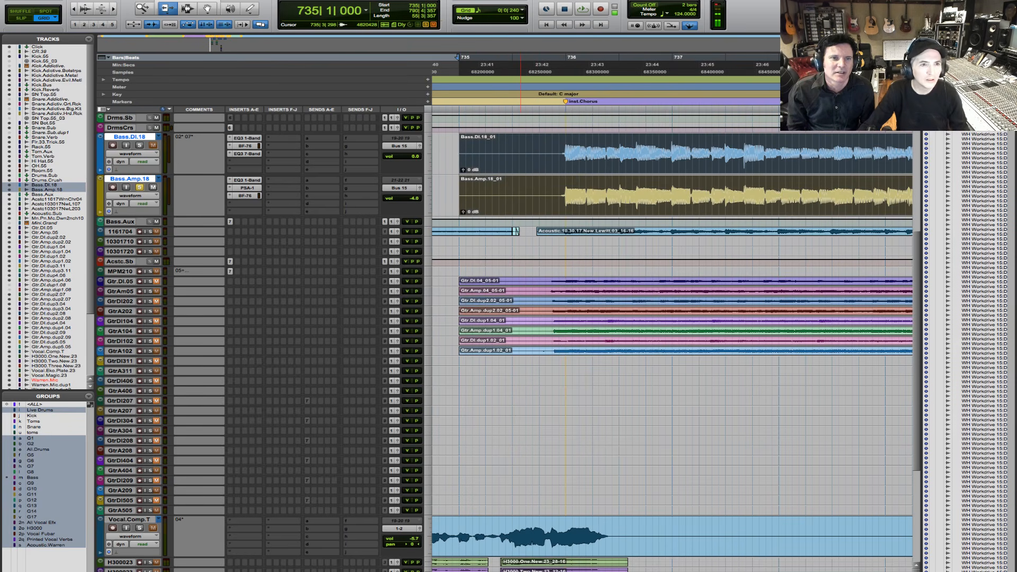
- Activate the Smart Tool and play the bass tracks from 735|1|480 into the Inst.Chorus entry
{"action": "left_click", "coordinate": [216, 4]}
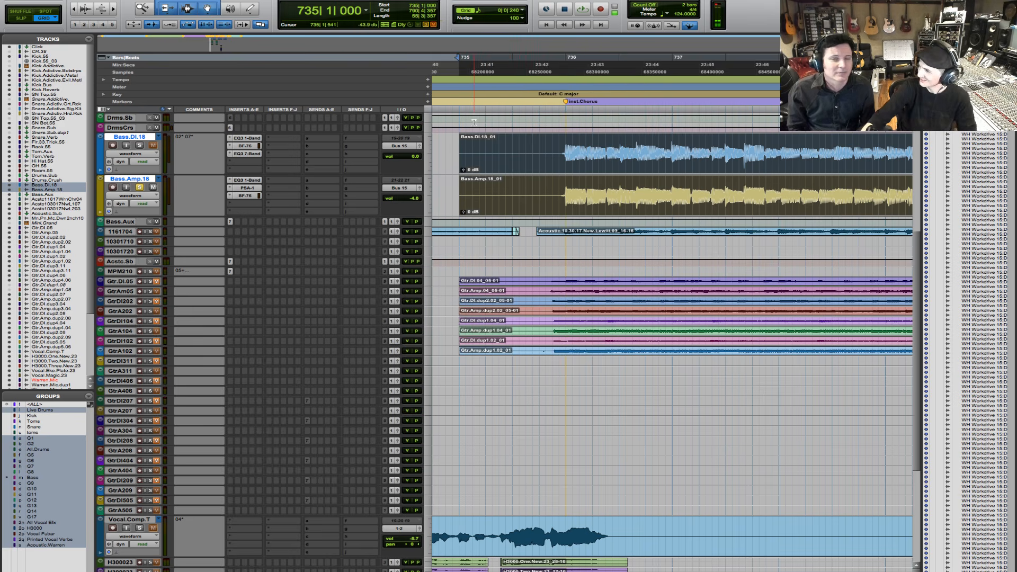
{"action": "left_click", "coordinate": [472, 145]}
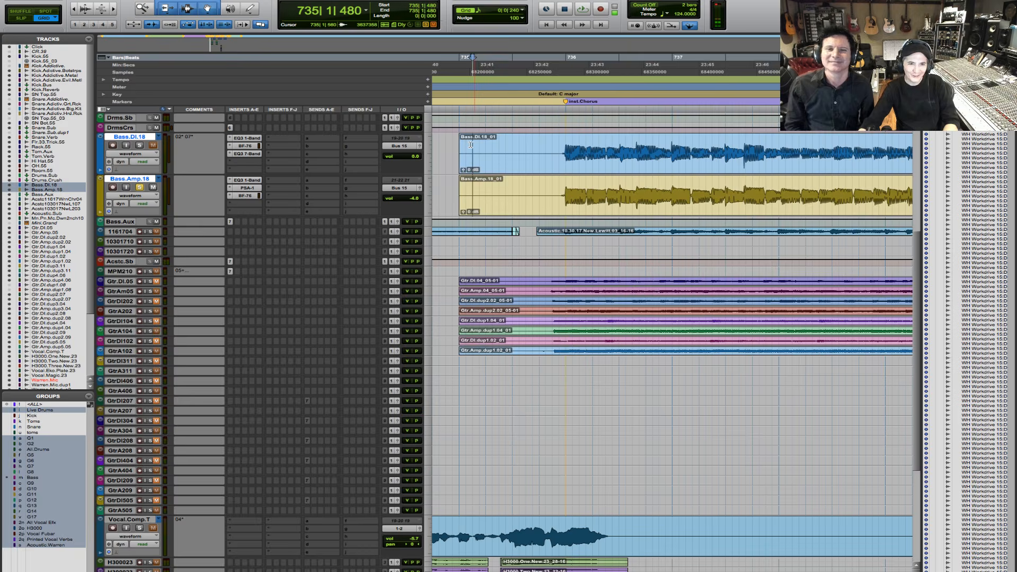
{"action": "key", "text": "space"}
{"action": "key", "text": "space"}
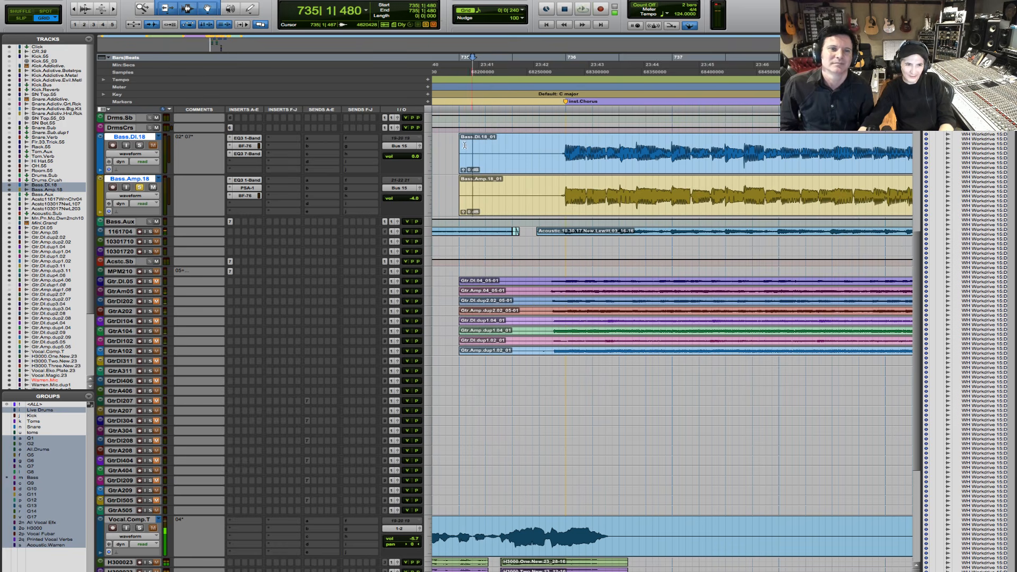
{"action": "key", "text": "space"}
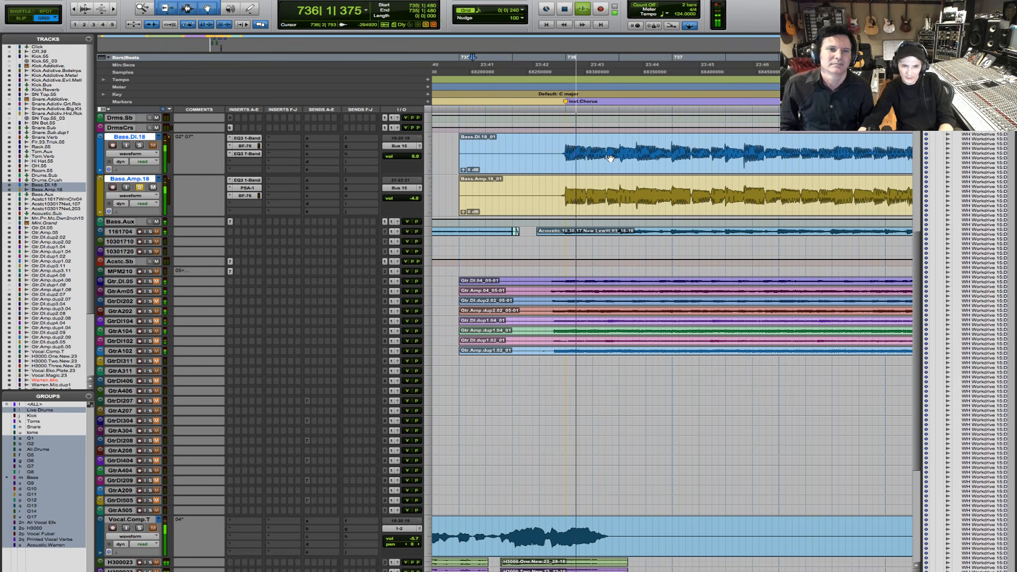
{"action": "key", "text": "space"}
- Select the stretch from 735|4|720 to 736|1|000 on both bass tracks, just before the bass entry, and zoom in on it
{"action": "left_click_drag", "start_coordinate": [558, 146], "coordinate": [566, 139]}
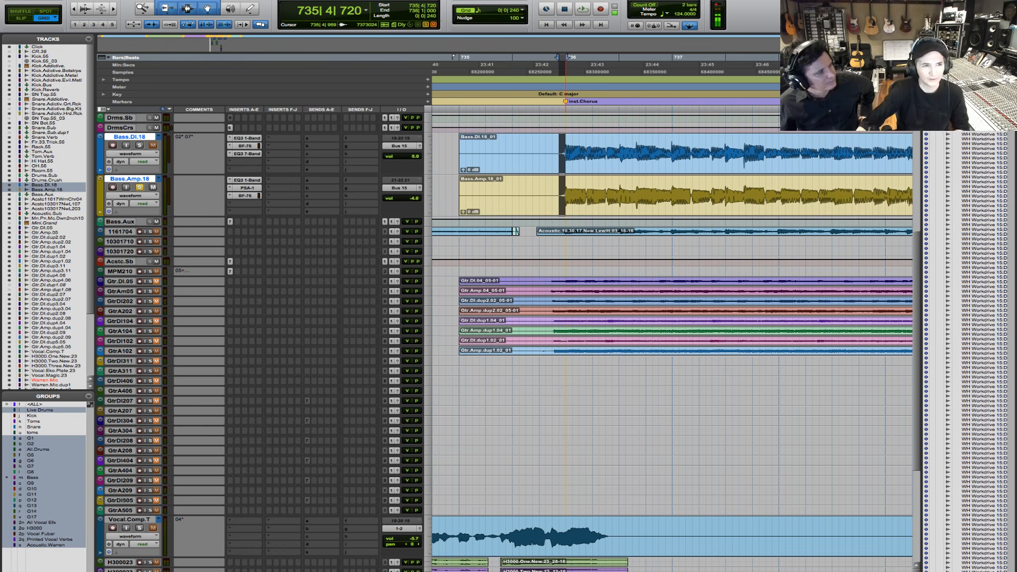
{"action": "left_click", "coordinate": [112, 9]}
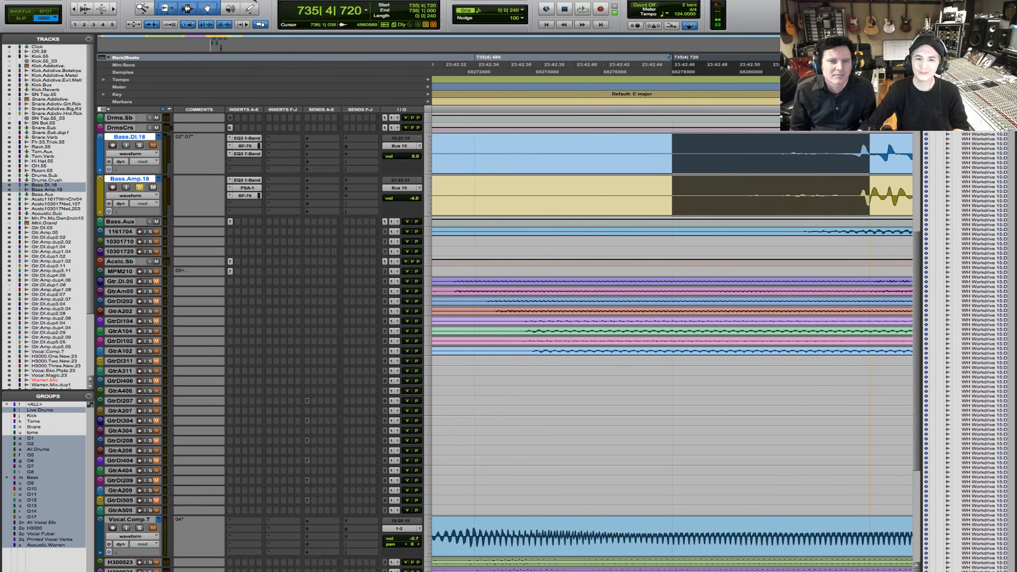
- Reselect the stretch from 735|4|720 to 736|1|000 on both bass tracks and briefly play it
{"action": "left_click", "coordinate": [815, 154]}
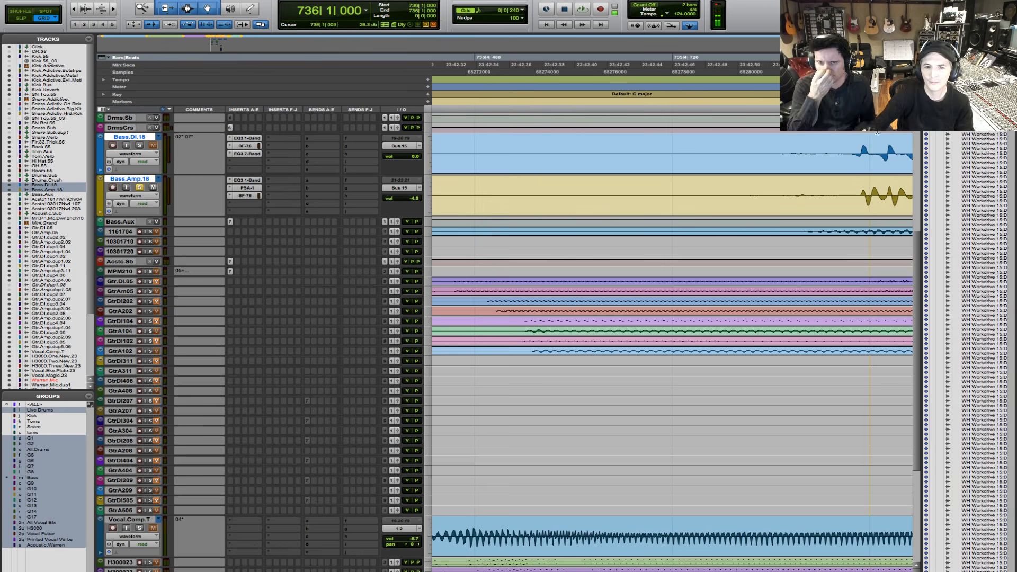
{"action": "left_click", "coordinate": [781, 161]}
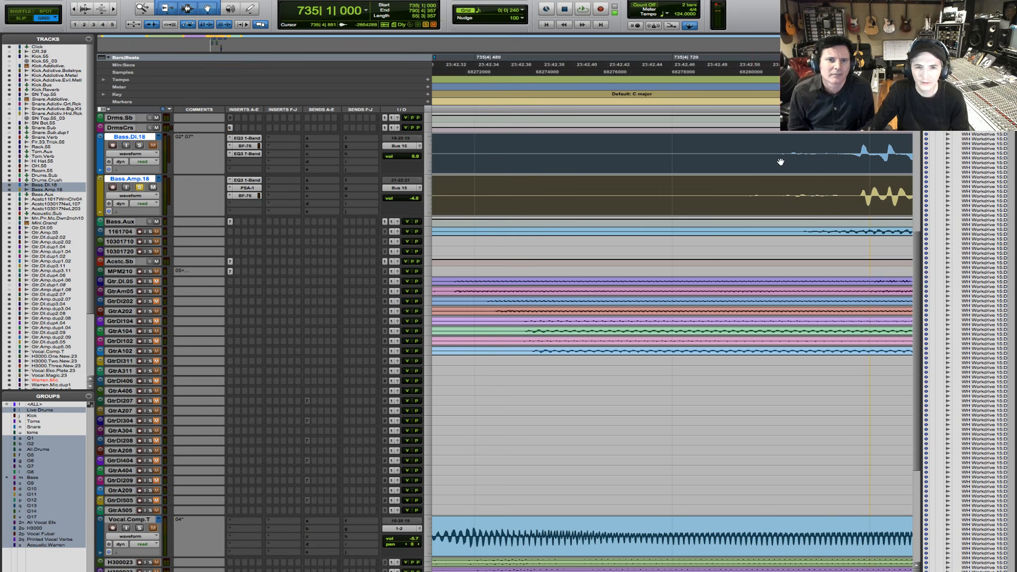
{"action": "mouse_move", "coordinate": [753, 151]}
{"action": "left_mouse_down"}
{"action": "mouse_move", "coordinate": [833, 150]}
{"action": "mouse_move", "coordinate": [763, 142]}
{"action": "left_mouse_up"}
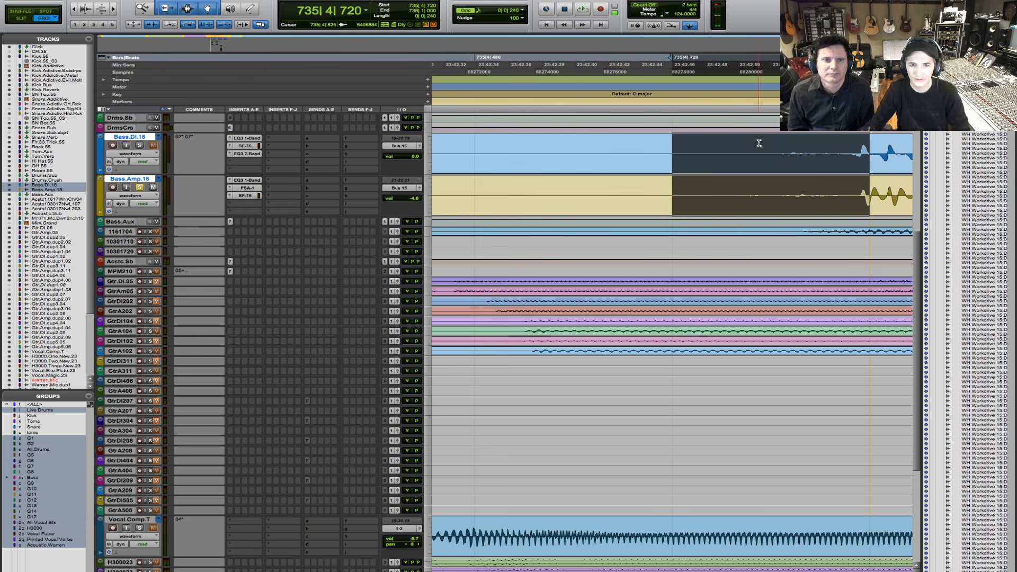
{"action": "key", "text": "space"}
{"action": "key", "text": "space"}
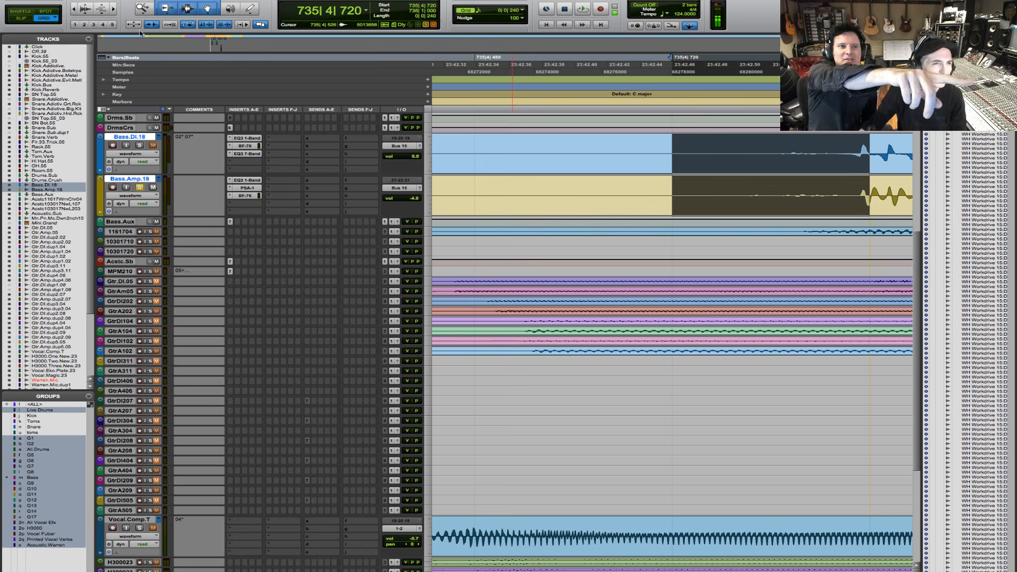
- Switch to Slip mode, select the noise before the bass entry from 735|4|824 to 735|4|943 on both bass tracks, and play it
{"action": "key", "text": "F2"}
{"action": "double_click", "coordinate": [837, 141]}
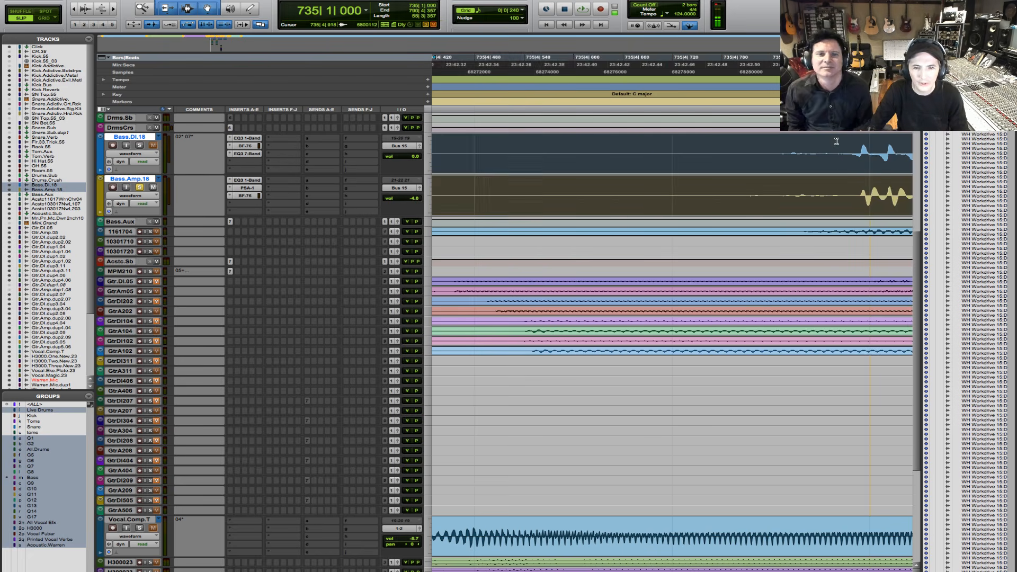
{"action": "left_click_drag", "start_coordinate": [835, 142], "coordinate": [743, 157]}
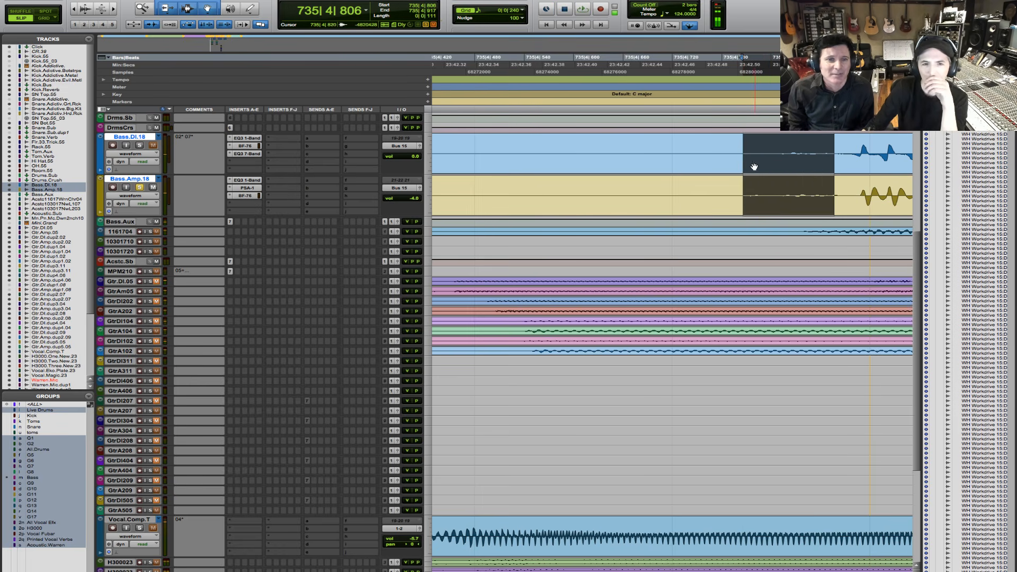
{"action": "left_click_drag", "start_coordinate": [663, 159], "coordinate": [831, 152]}
{"action": "double_click", "coordinate": [778, 152]}
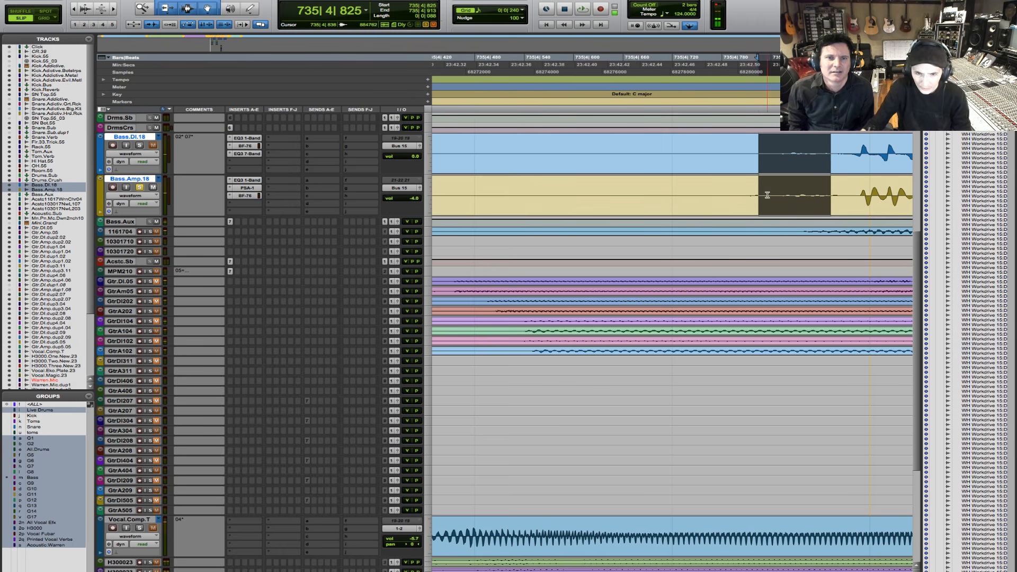
{"action": "left_click_drag", "start_coordinate": [856, 188], "coordinate": [758, 207]}
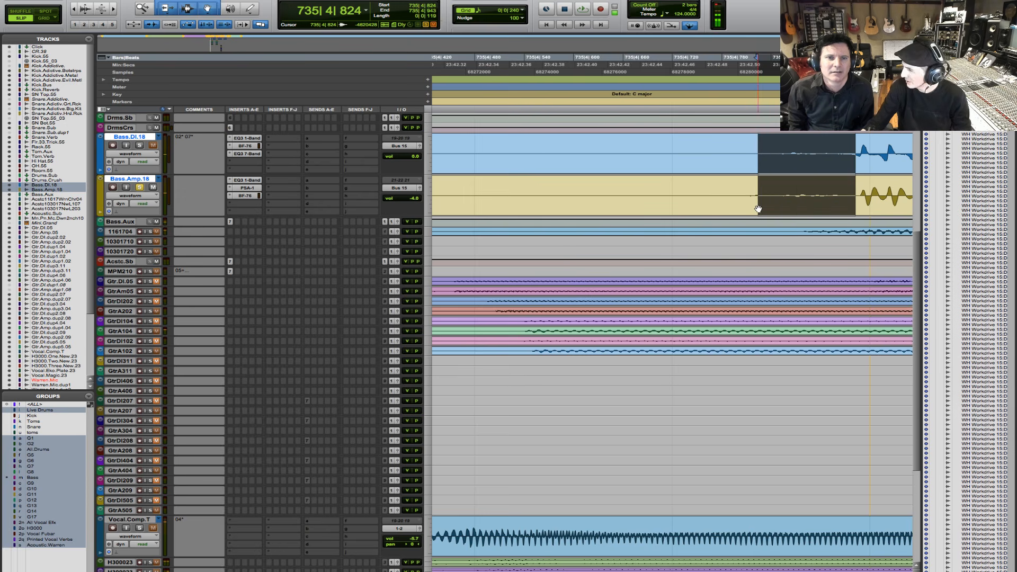
{"action": "key", "text": "space"}
{"action": "key", "text": "space"}
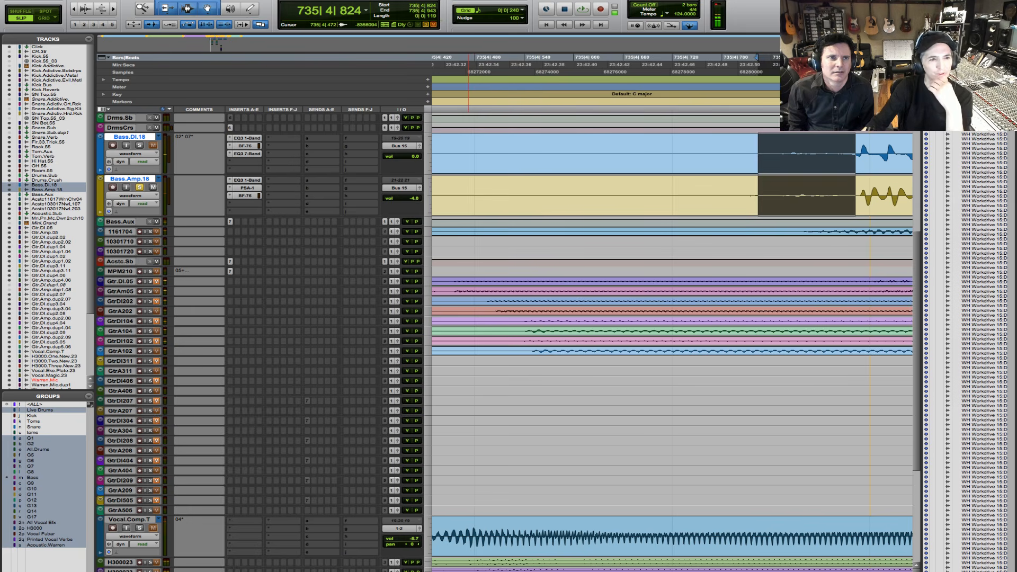
- Open the iZotope RX 7 Spectral De-noise AudioSuite plug-in for the selected bass noise
{"action": "left_click", "coordinate": [236, 1]}
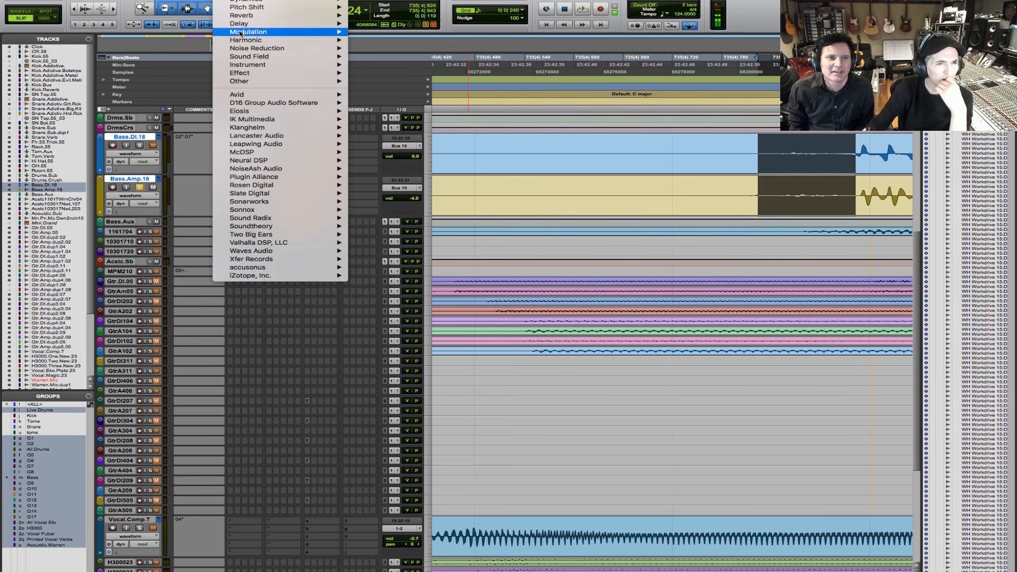
{"action": "mouse_move", "coordinate": [252, 270]}
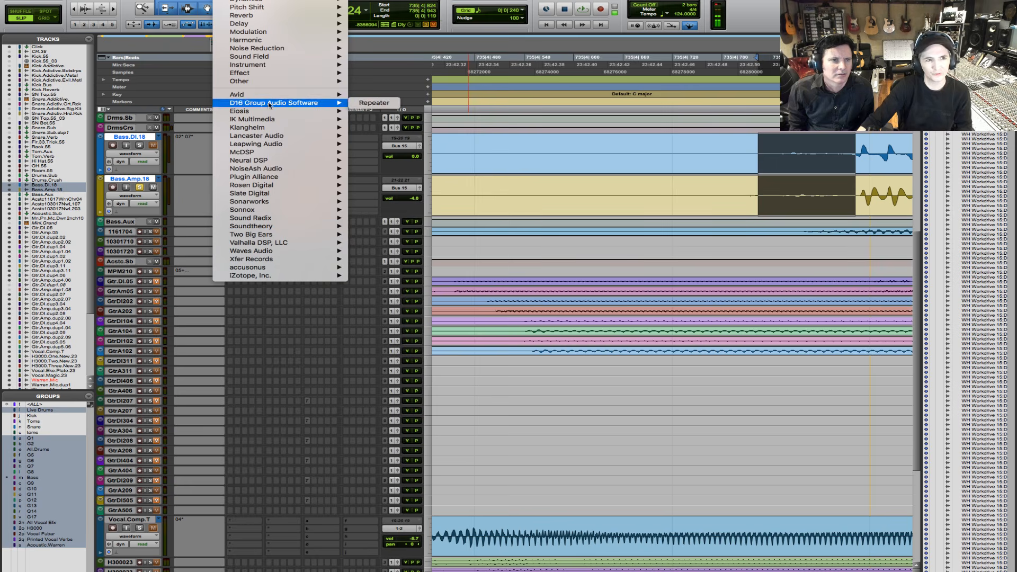
{"action": "mouse_move", "coordinate": [275, 94]}
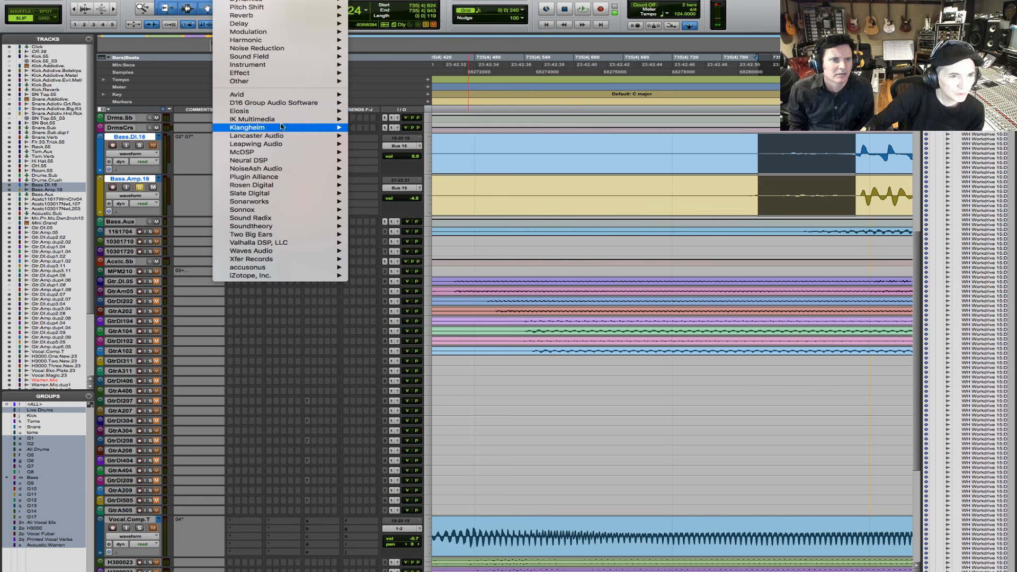
{"action": "mouse_move", "coordinate": [277, 183]}
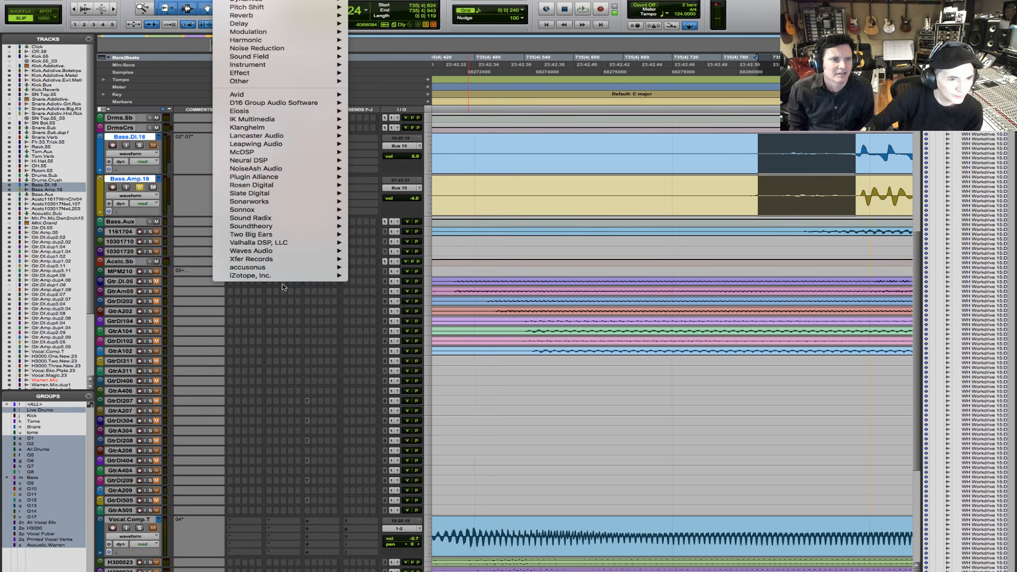
{"action": "mouse_move", "coordinate": [284, 276]}
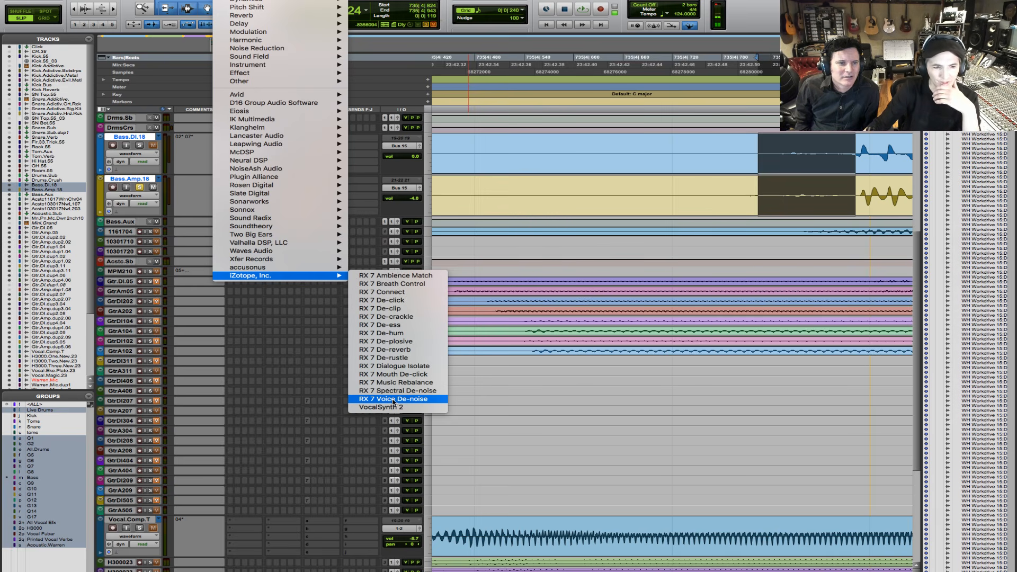
{"action": "left_click", "coordinate": [393, 400]}
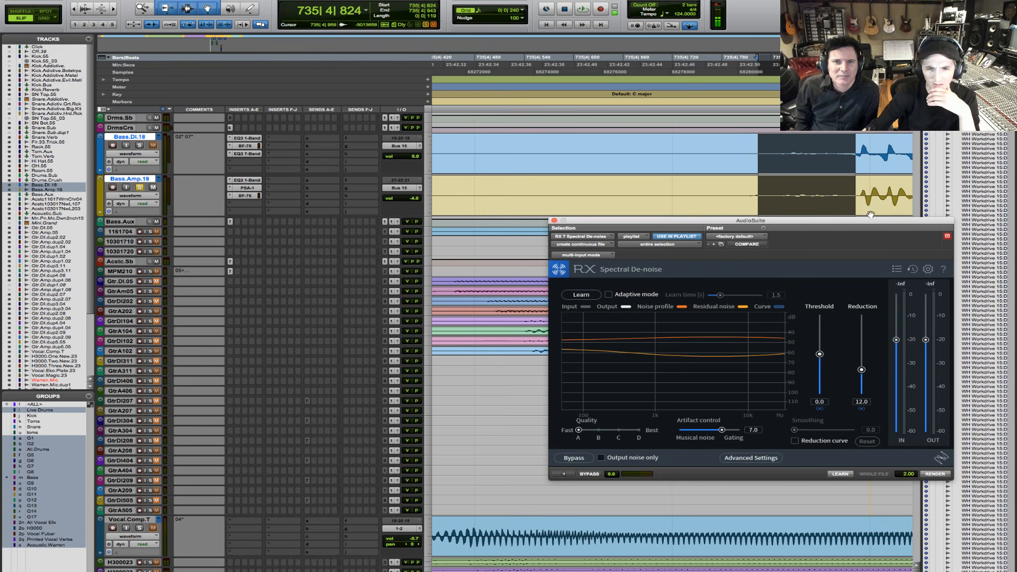
- Enlarge the Bass.Amp.18 track height and place the Spectral De-noise window clear of the selected noise
{"action": "left_click_drag", "start_coordinate": [868, 225], "coordinate": [690, 168]}
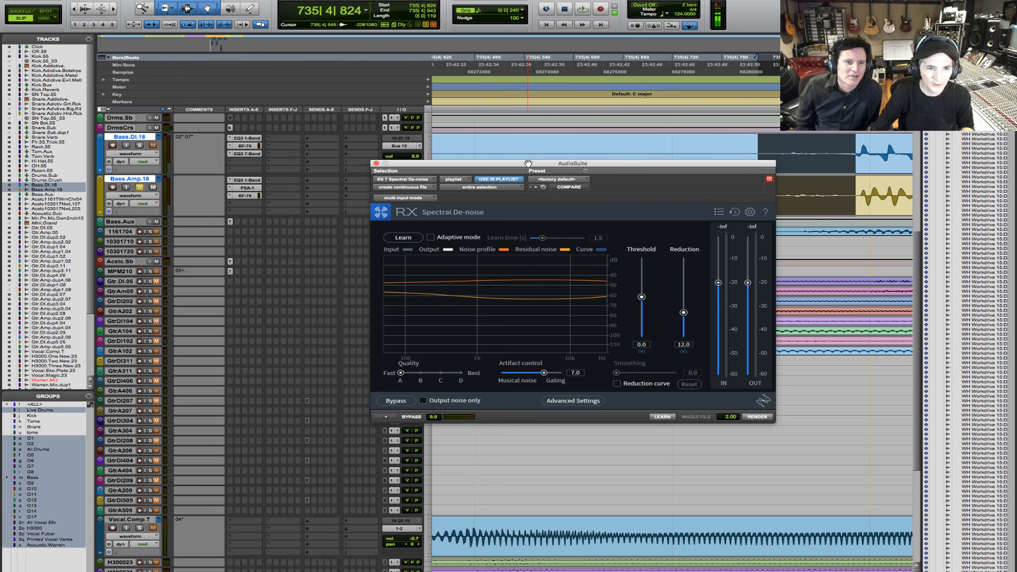
{"action": "left_click_drag", "start_coordinate": [528, 164], "coordinate": [803, 229]}
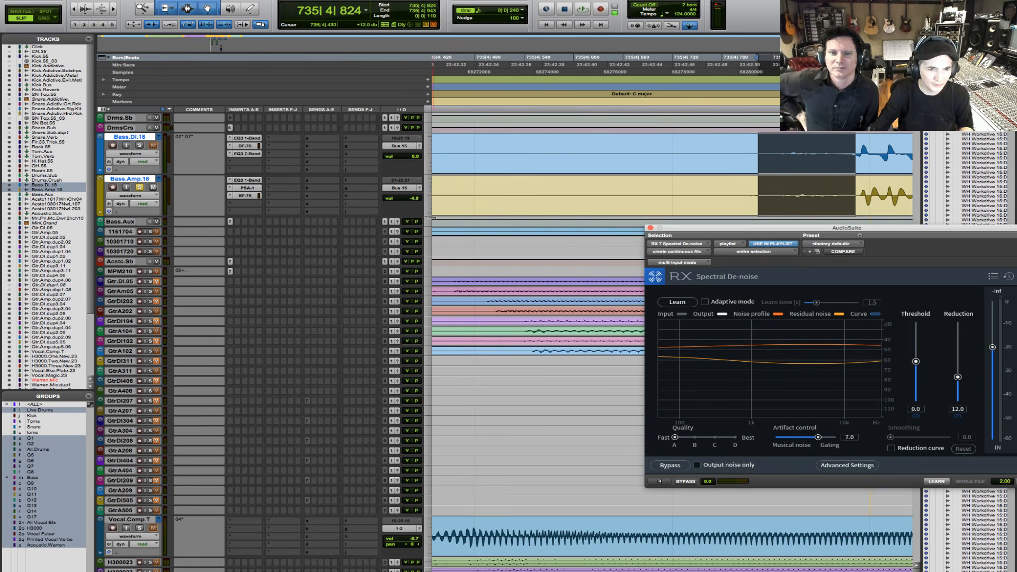
{"action": "left_click_drag", "start_coordinate": [429, 217], "coordinate": [429, 355]}
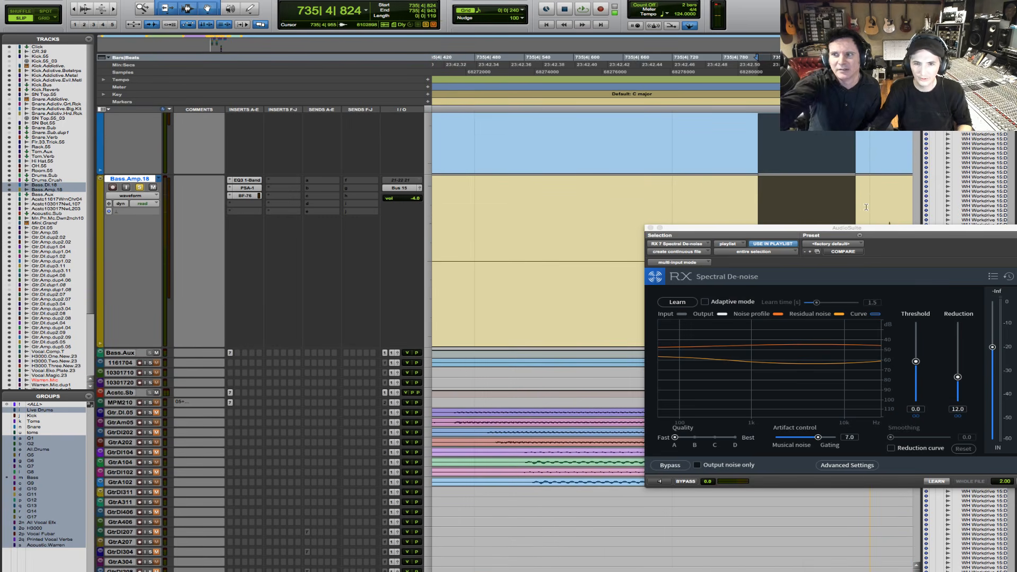
{"action": "left_click_drag", "start_coordinate": [873, 228], "coordinate": [508, 265]}
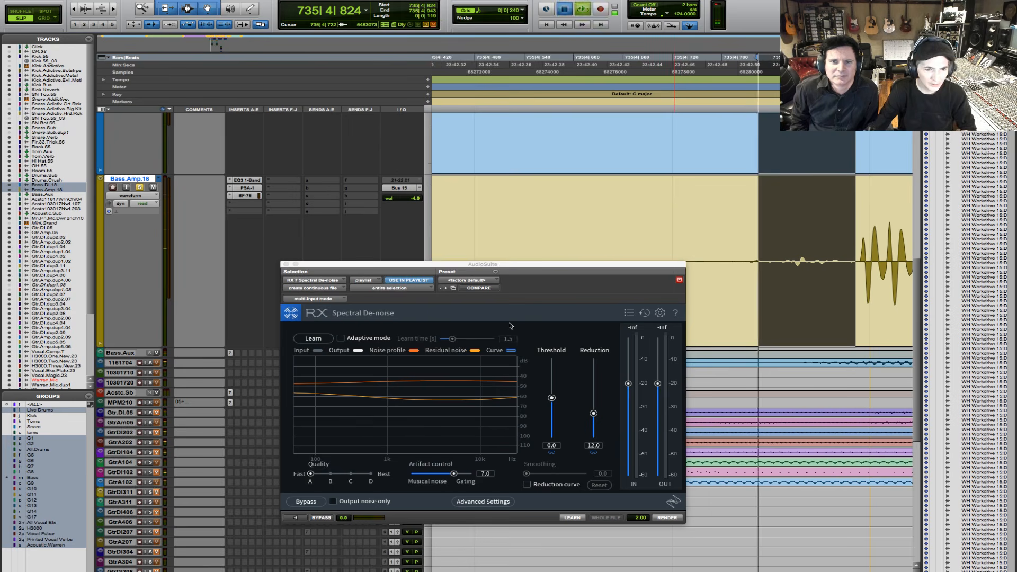
- Examine the advanced settings of Spectral De-noise, then close them
{"action": "left_click", "coordinate": [483, 501]}
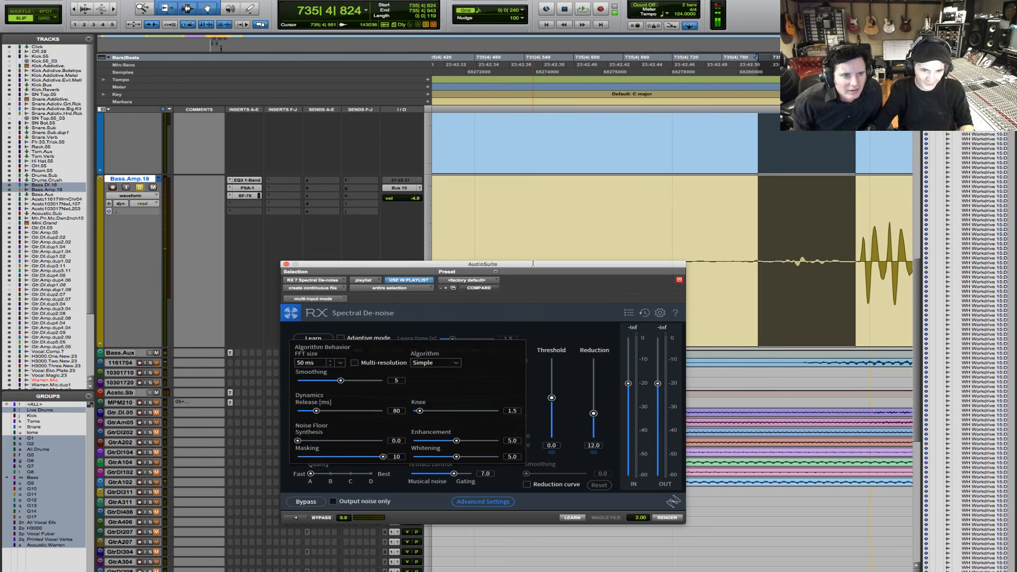
{"action": "left_click_drag", "start_coordinate": [532, 268], "coordinate": [520, 215]}
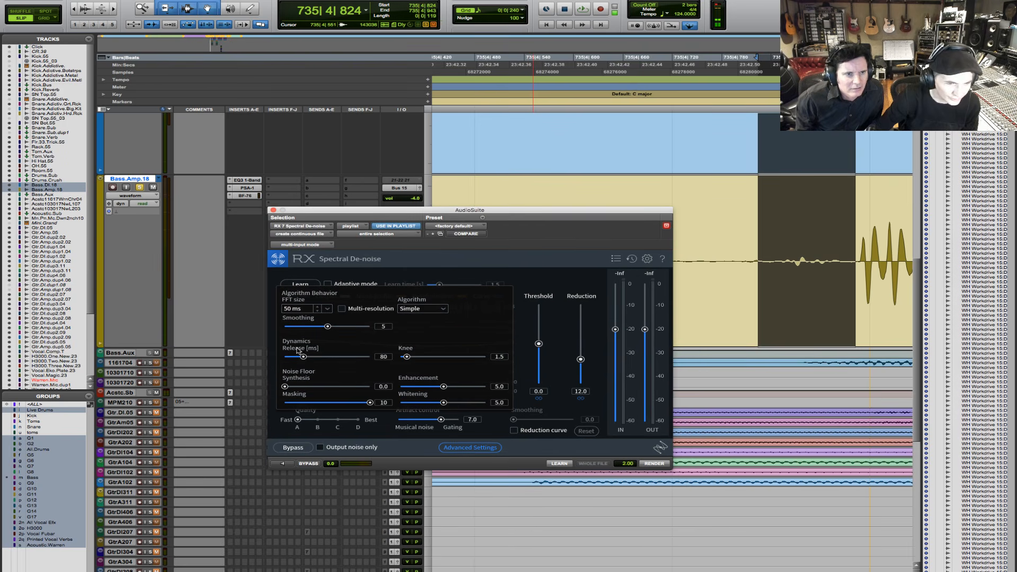
{"action": "left_click", "coordinate": [454, 448]}
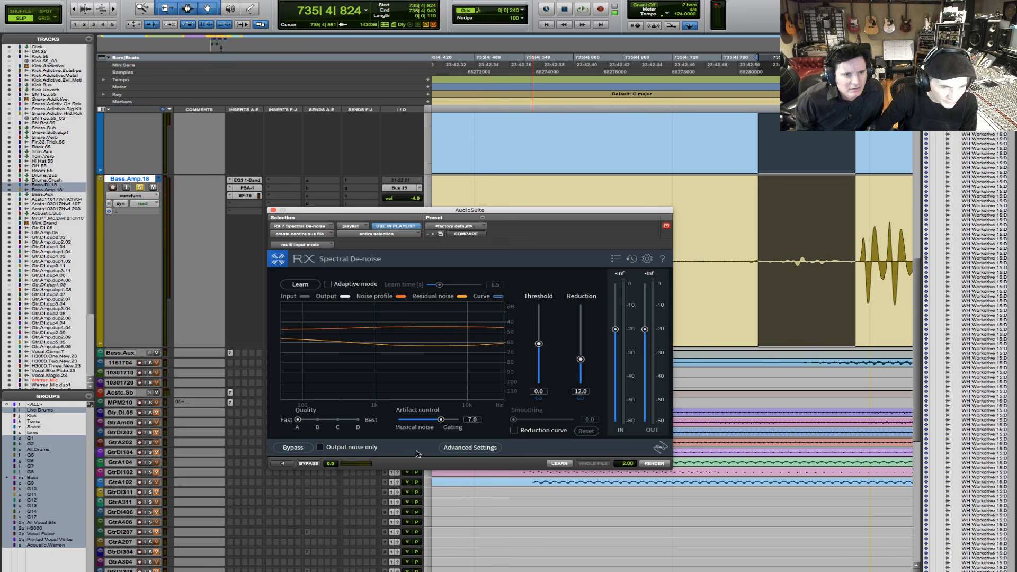
- Set the Spectral De-noise quality to C and the artifact control to 5.0
{"action": "left_click", "coordinate": [338, 420]}
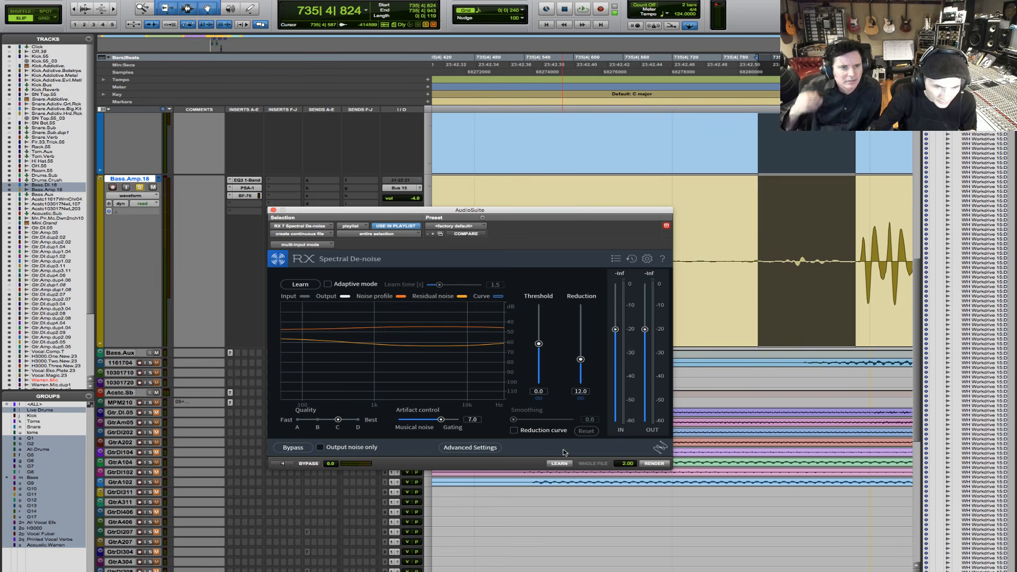
{"action": "left_click", "coordinate": [472, 419]}
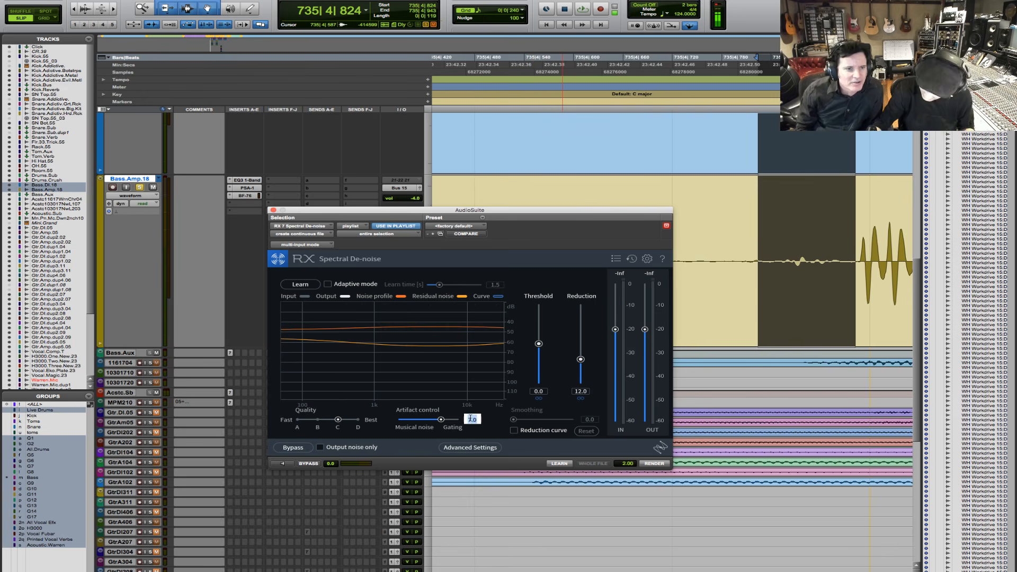
{"action": "type", "text": "5"}
{"action": "key", "text": "Return"}
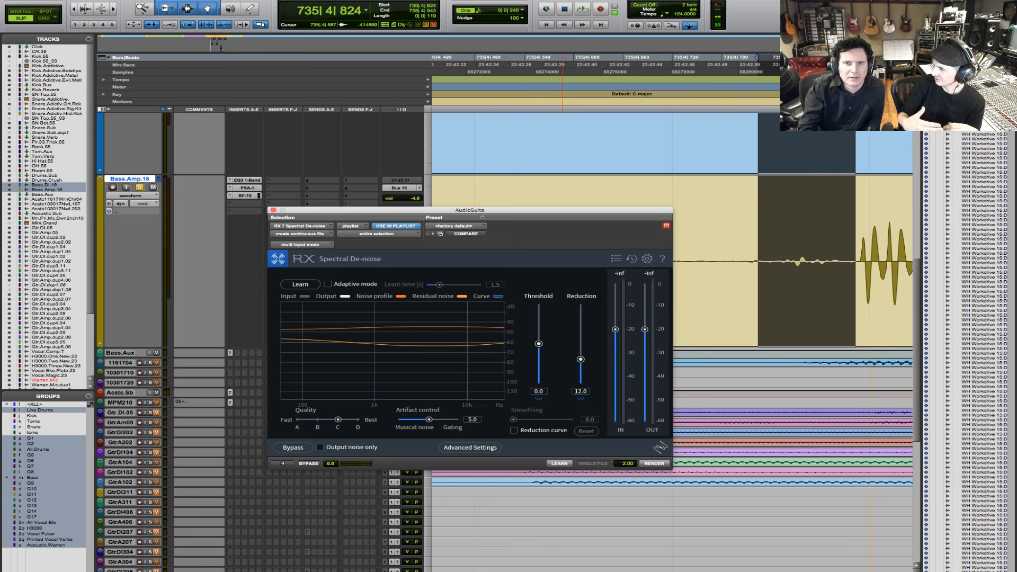
- Switch to the live chat and read the earlier messages
{"action": "key", "text": "super+Tab"}
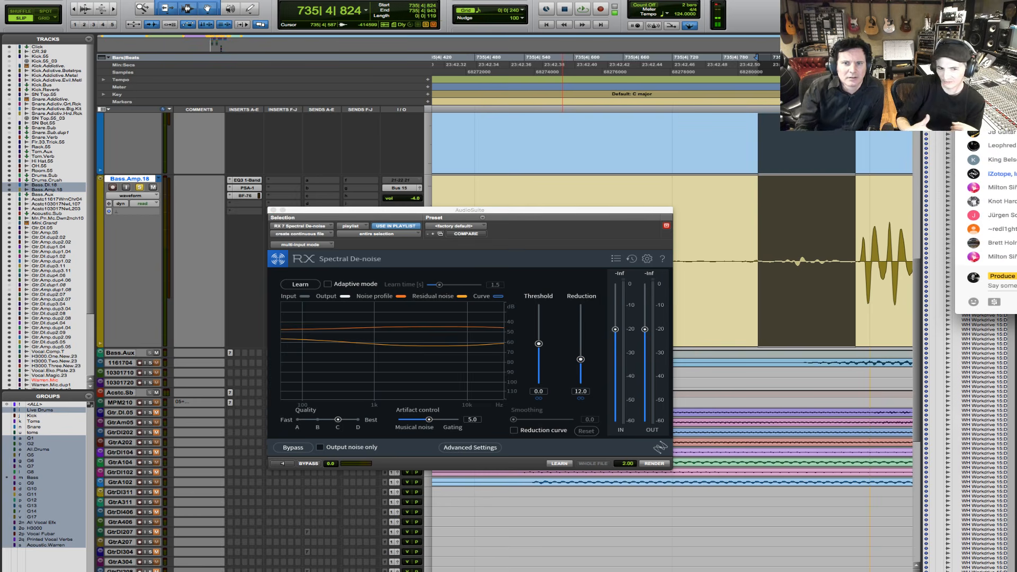
{"action": "scroll", "coordinate": [987, 212], "scroll_direction": "up", "scroll_amount": 3}
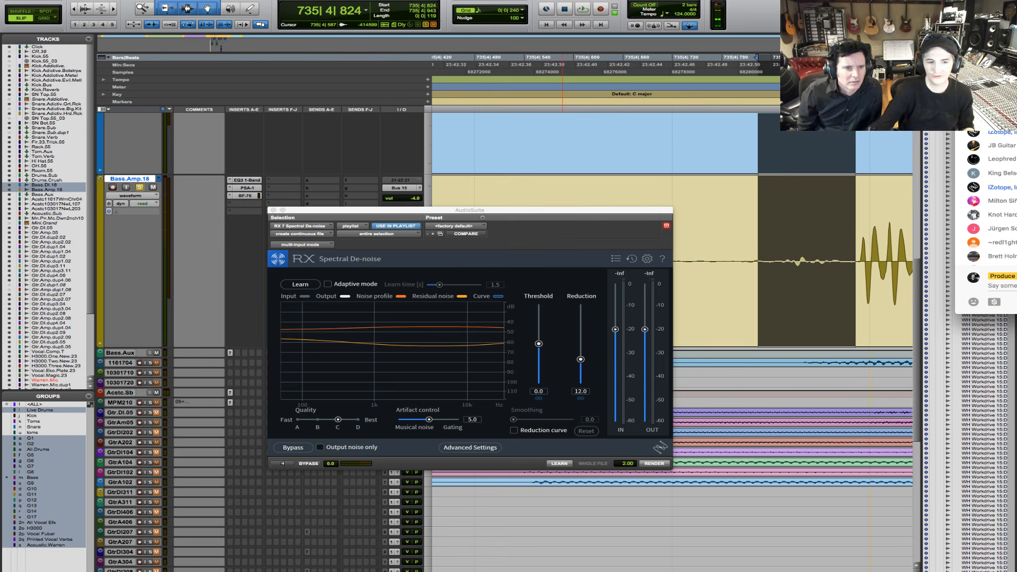
- Show the Spectral De-noise advanced settings and choose Extreme as the algorithm
{"action": "left_click", "coordinate": [457, 448]}
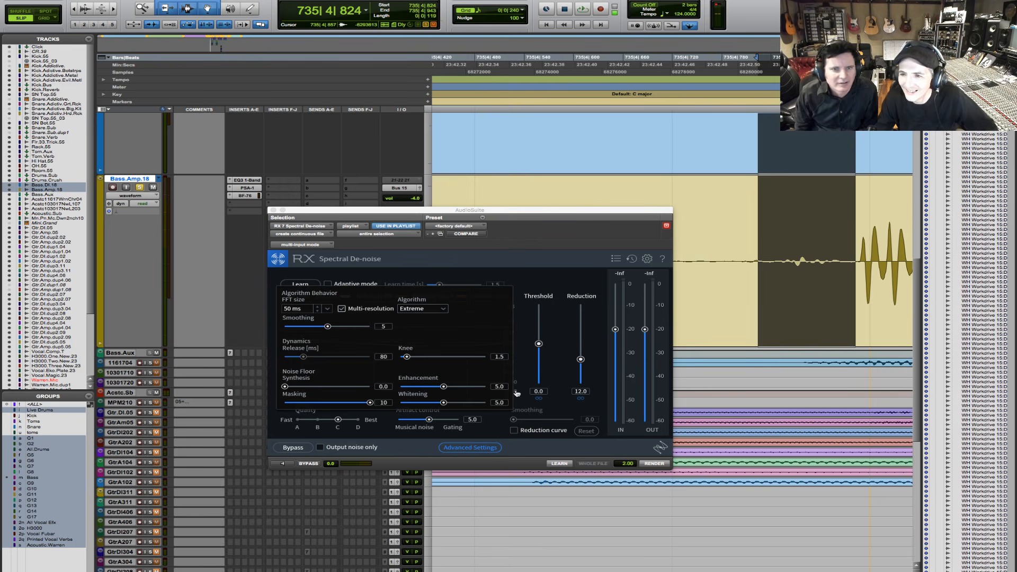
{"action": "left_click_drag", "start_coordinate": [518, 215], "coordinate": [589, 196]}
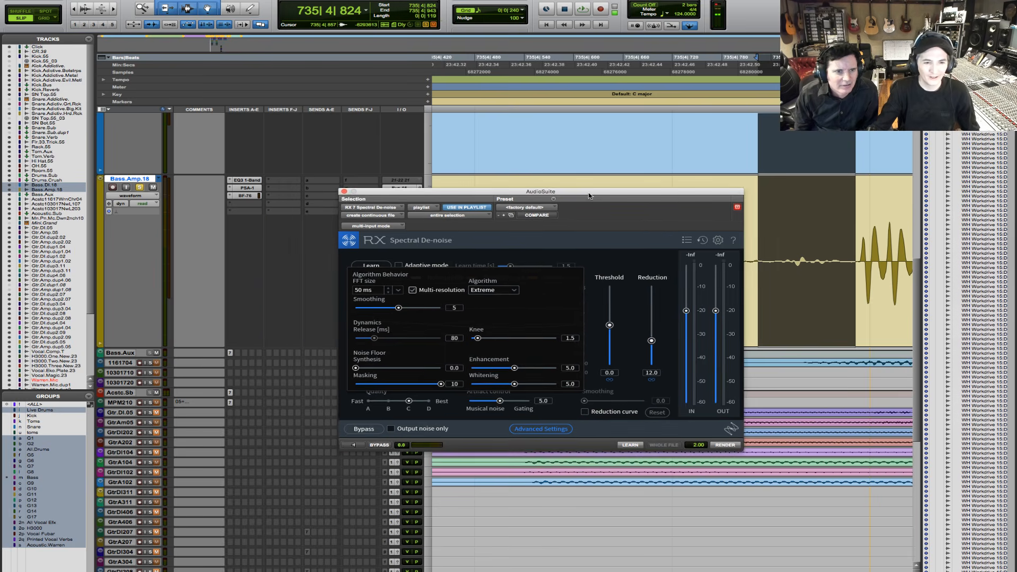
{"action": "left_click", "coordinate": [517, 291]}
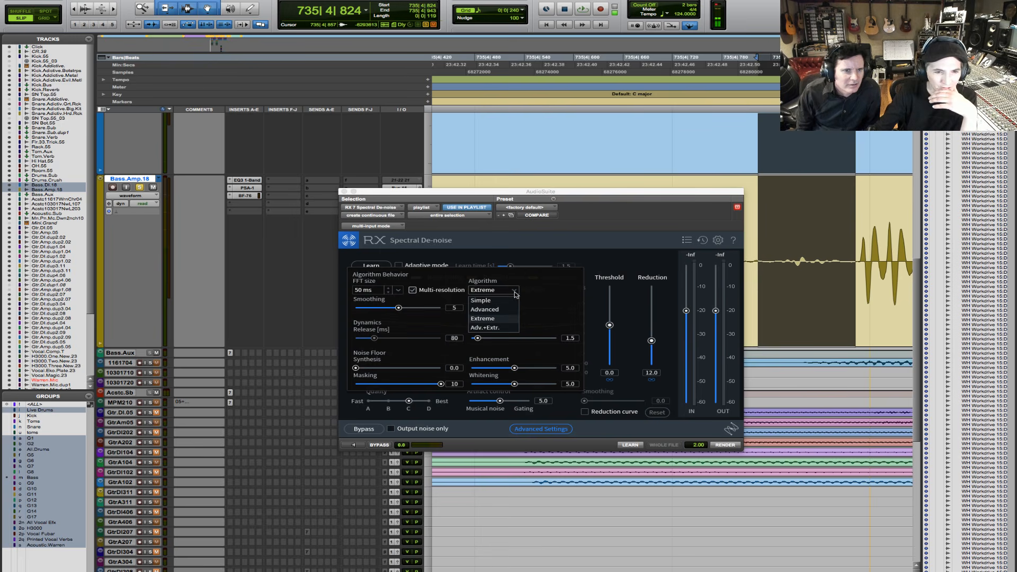
{"action": "left_click", "coordinate": [496, 320]}
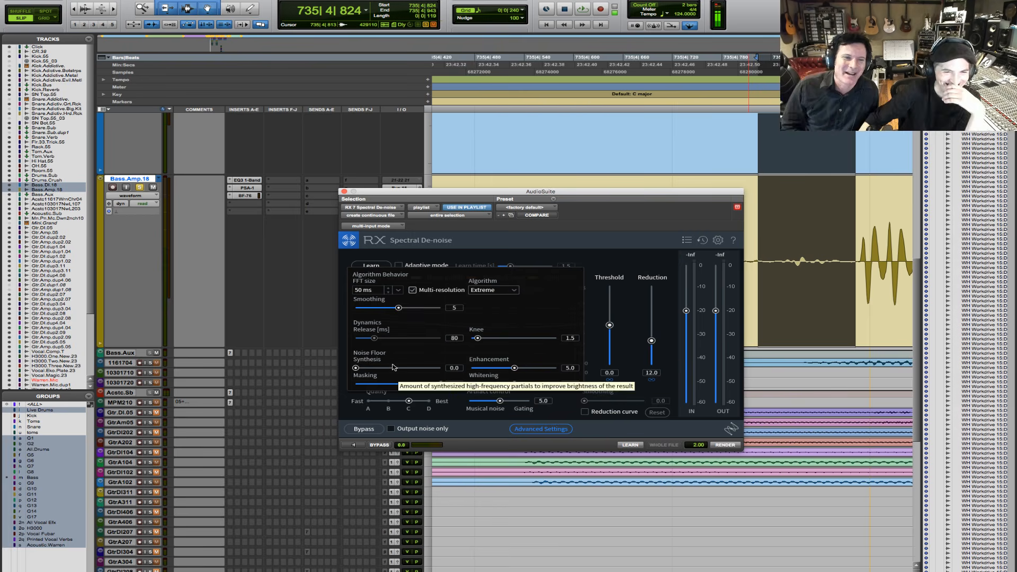
- Raise the noise floor Synthesis amount to 3.0 in the advanced settings
{"action": "left_click", "coordinate": [357, 368]}
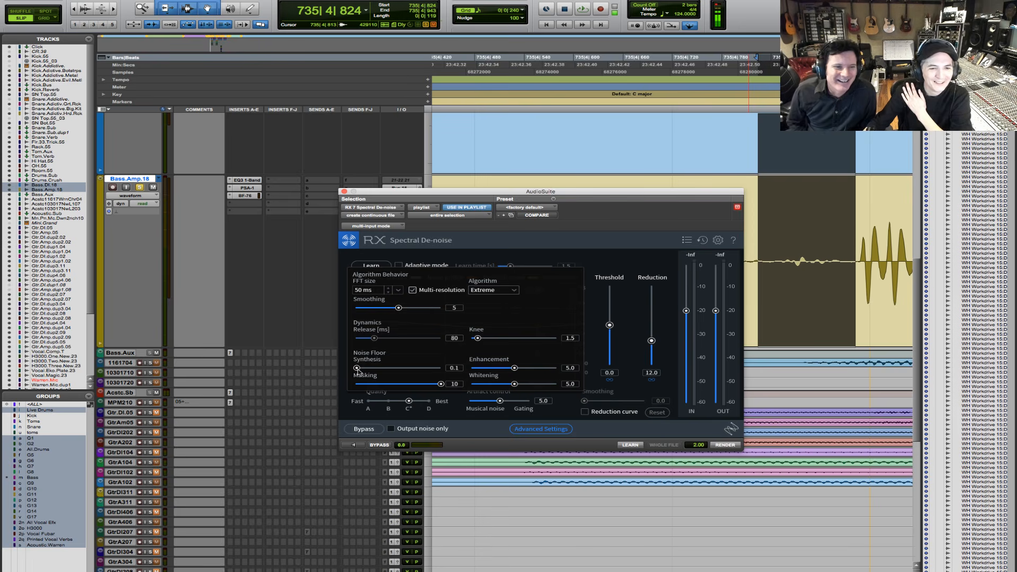
{"action": "left_click_drag", "start_coordinate": [357, 368], "coordinate": [382, 365]}
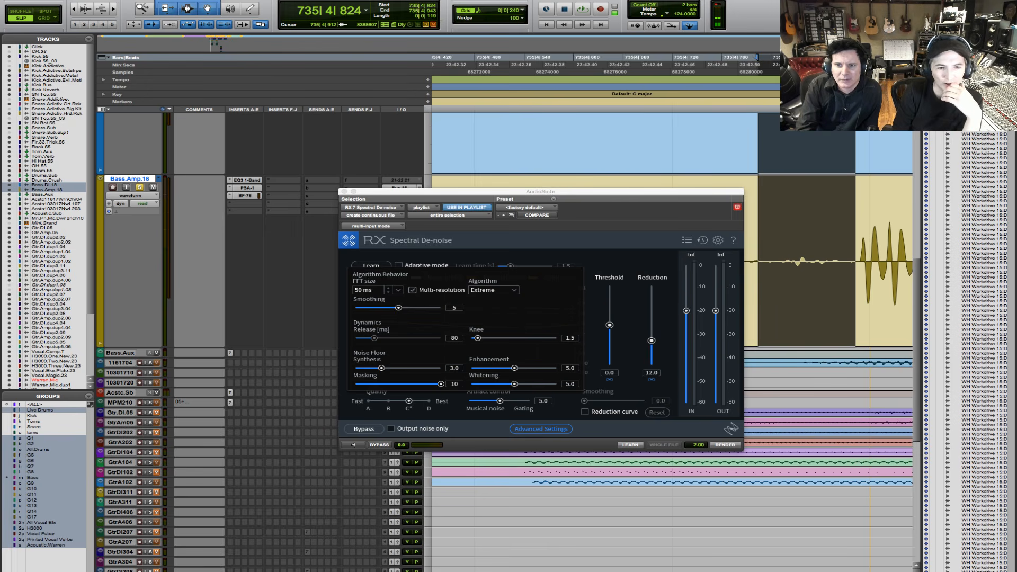
{"action": "left_click", "coordinate": [624, 216]}
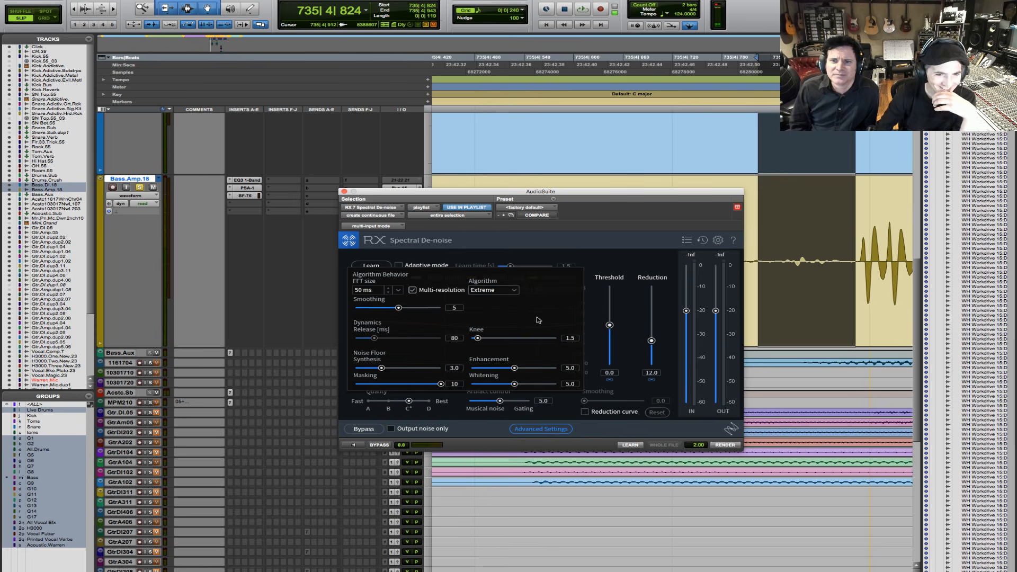
- Review the FFT size choices with Multi-resolution turned off, re-enable Multi-resolution and close the advanced settings
{"action": "left_click", "coordinate": [413, 290]}
{"action": "left_click", "coordinate": [398, 290]}
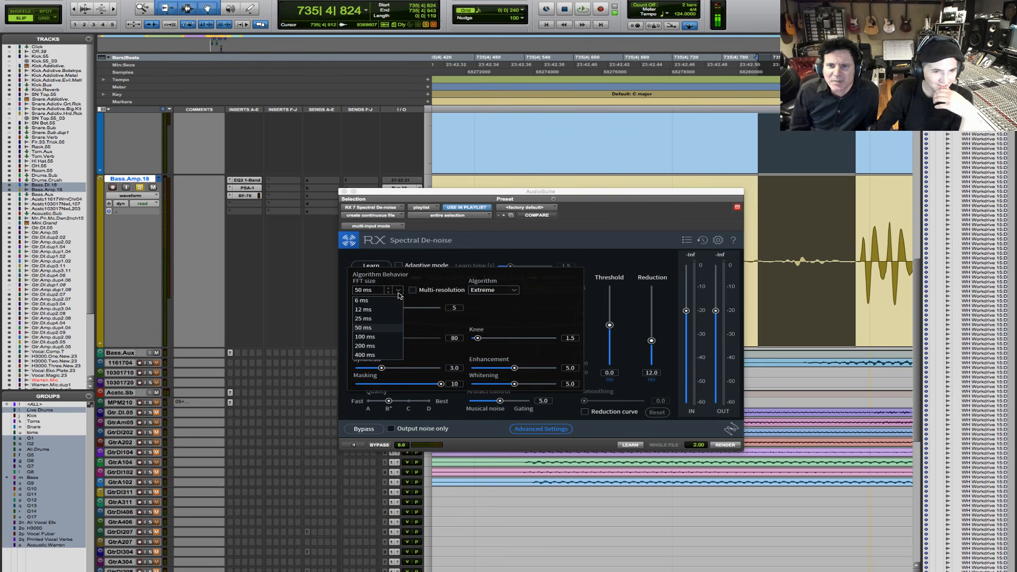
{"action": "left_click", "coordinate": [414, 291]}
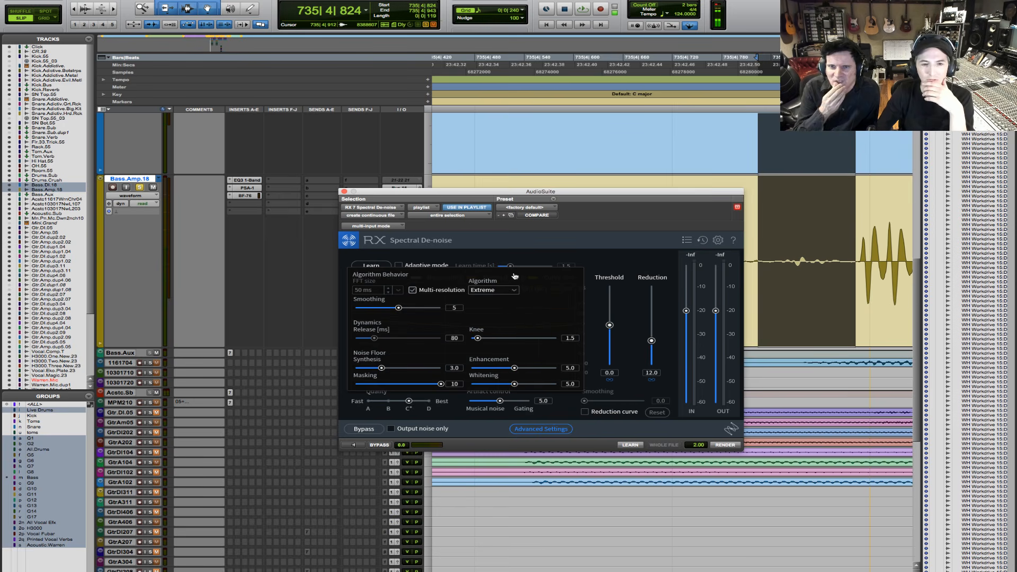
{"action": "left_click", "coordinate": [539, 430]}
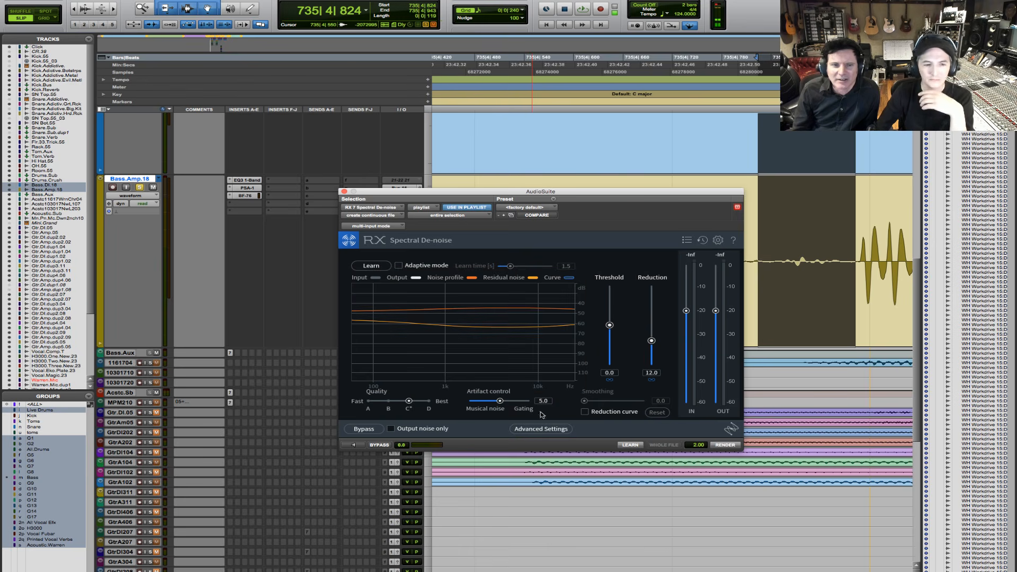
- Move the Spectral De-noise window away from the selected noise and try the plug-in's Learn mode
{"action": "left_click_drag", "start_coordinate": [589, 191], "coordinate": [543, 183]}
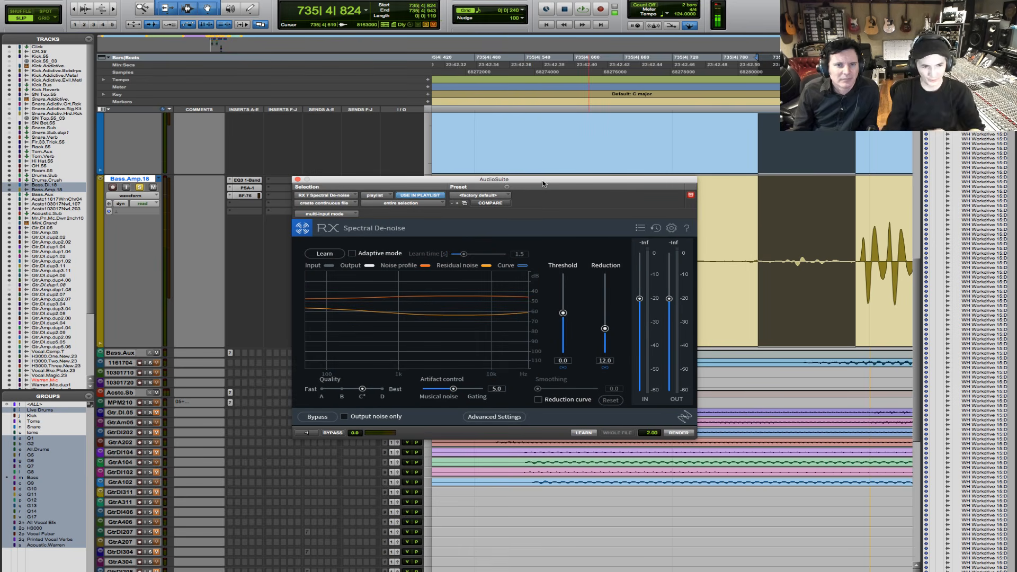
{"action": "left_click", "coordinate": [323, 253]}
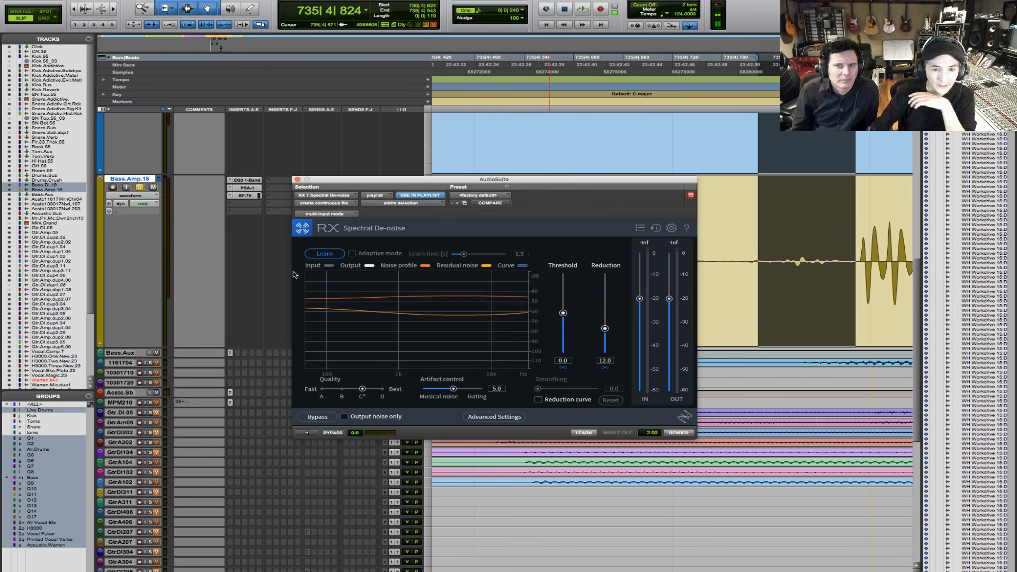
{"action": "left_click", "coordinate": [325, 257]}
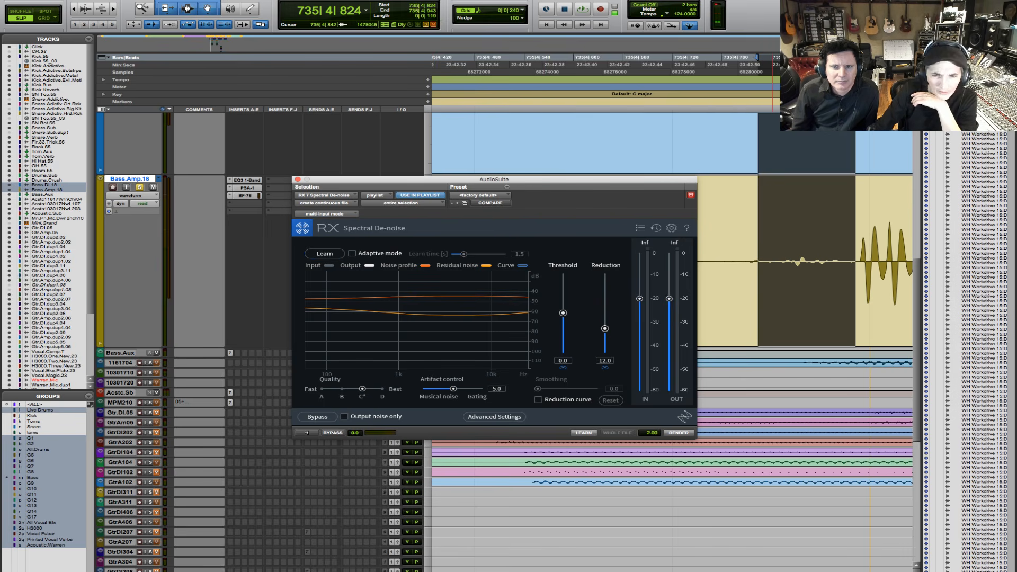
- Suspend all edit groups and select the noise just before the bass entry on Bass.Amp.18 only
{"action": "left_click", "coordinate": [767, 305]}
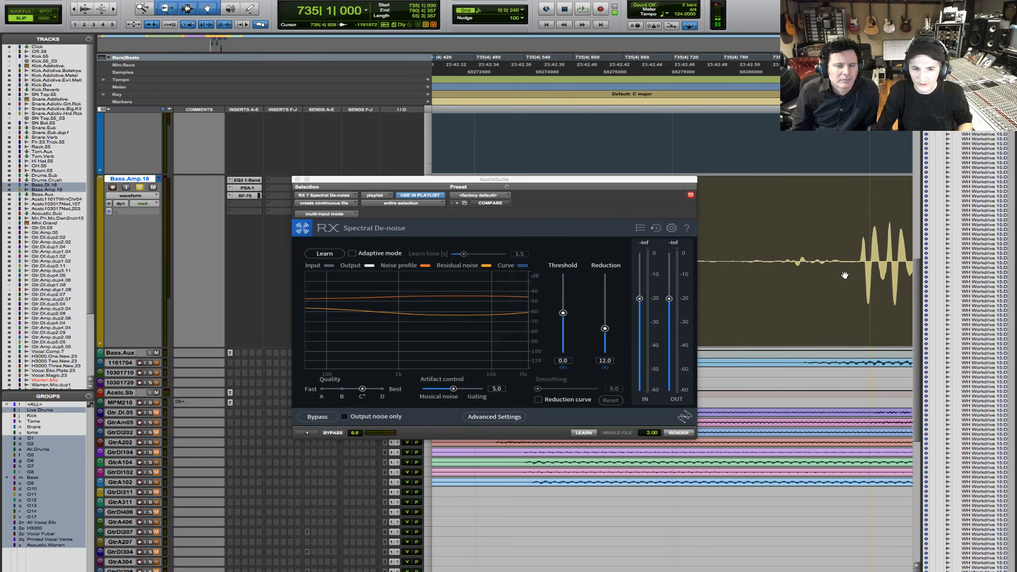
{"action": "left_click", "coordinate": [838, 238]}
{"action": "left_click_drag", "start_coordinate": [838, 231], "coordinate": [746, 233]}
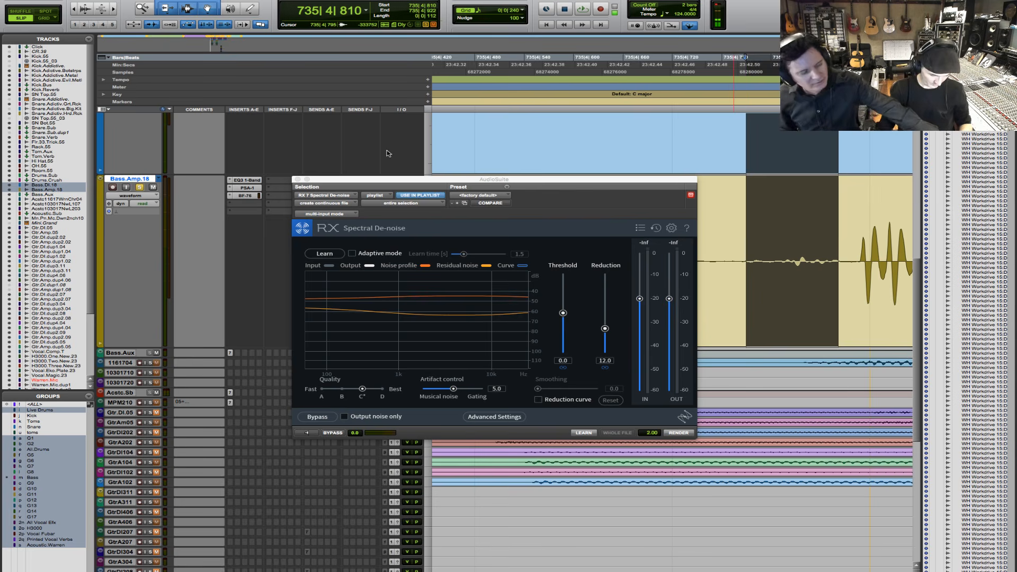
{"action": "key", "text": "super+shift+g"}
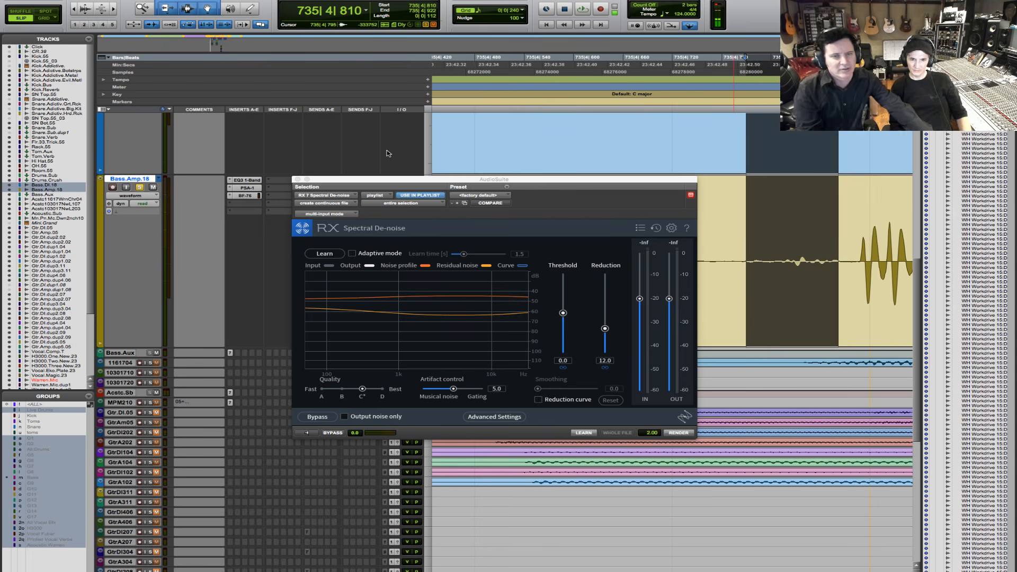
{"action": "left_click_drag", "start_coordinate": [843, 236], "coordinate": [732, 236]}
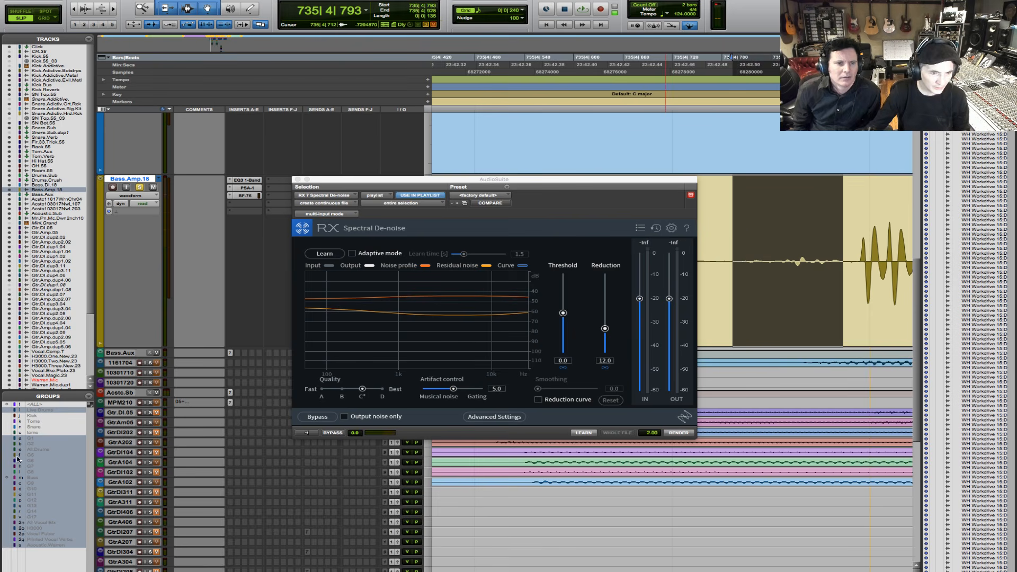
- Enable Learn, reselect the pre-entry noise on Bass.Amp.18 from about 735|4|804 to 735|4|922, and learn its noise profile
{"action": "left_click", "coordinate": [335, 260]}
{"action": "left_click", "coordinate": [335, 257]}
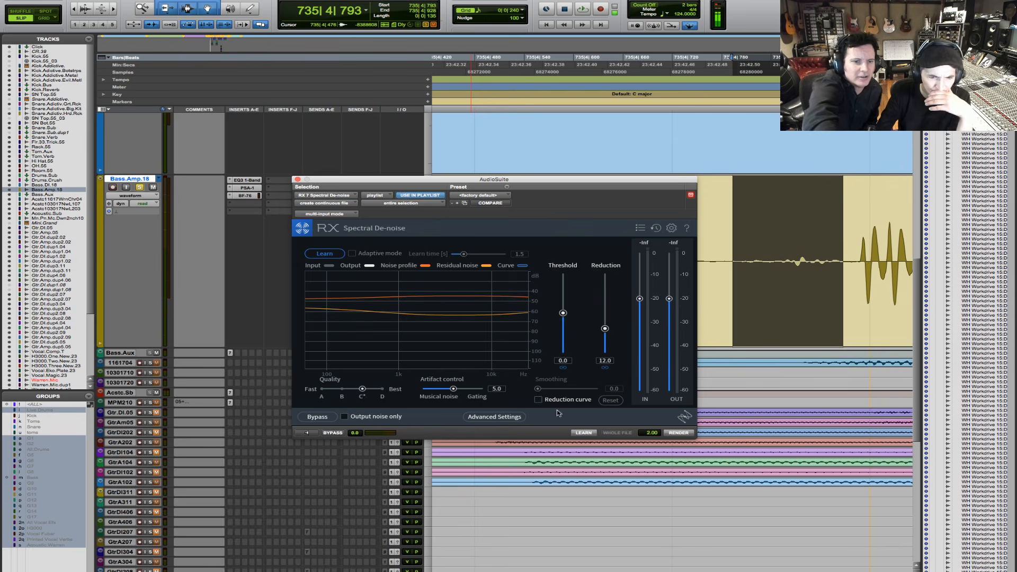
{"action": "left_click", "coordinate": [594, 444]}
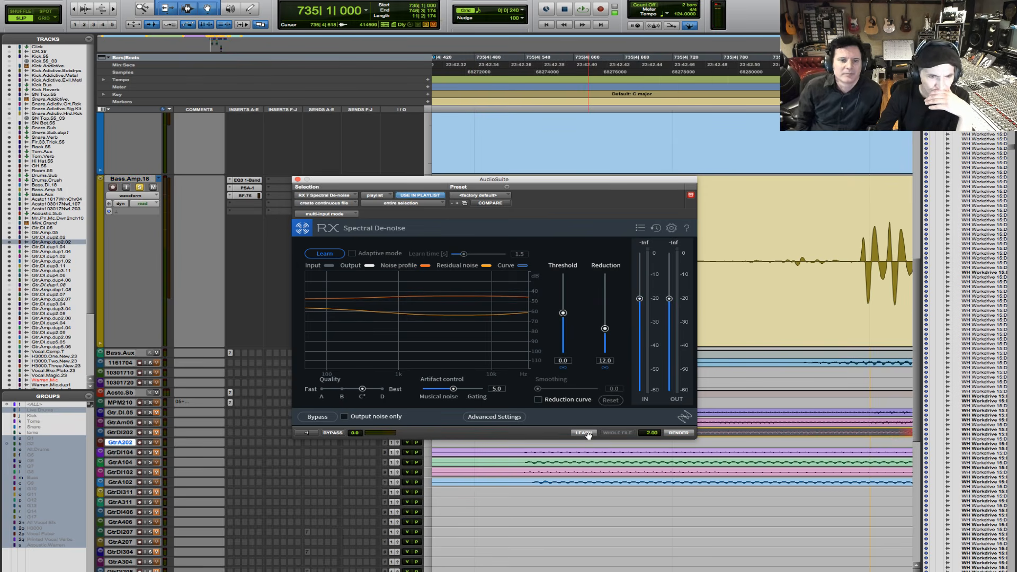
{"action": "left_click_drag", "start_coordinate": [588, 434], "coordinate": [745, 259]}
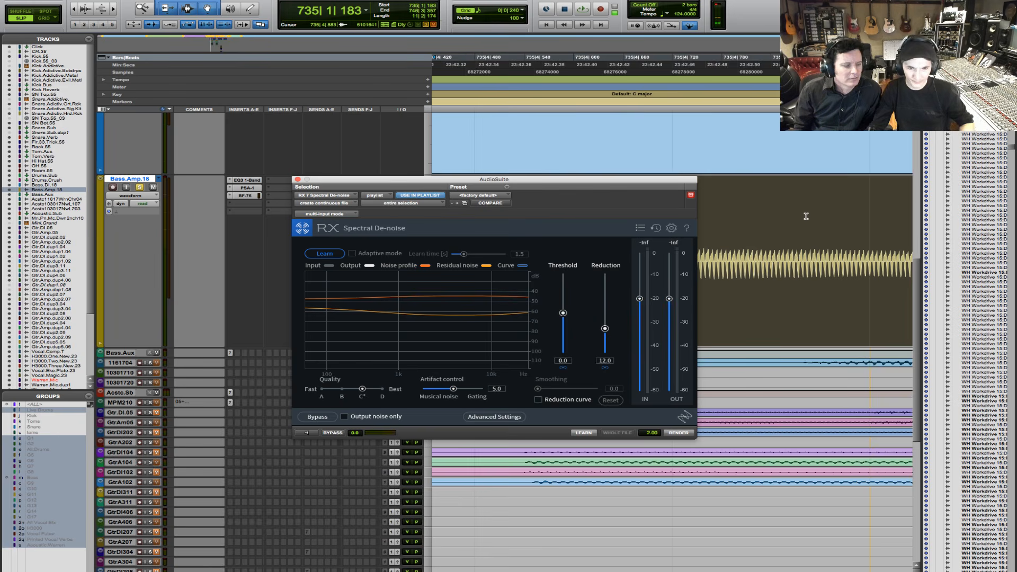
{"action": "left_click", "coordinate": [837, 239]}
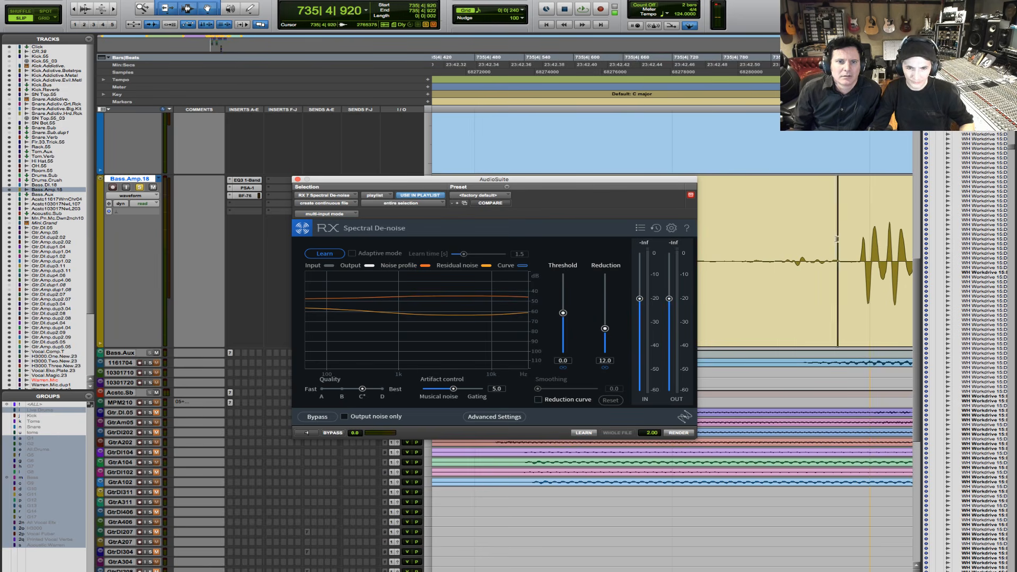
{"action": "left_click_drag", "start_coordinate": [837, 239], "coordinate": [742, 243]}
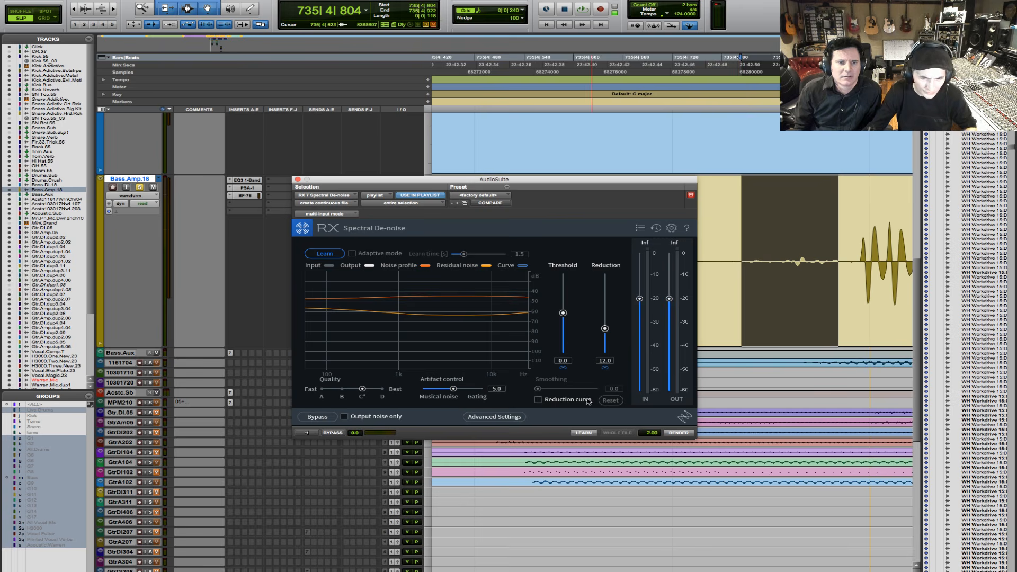
{"action": "left_click", "coordinate": [583, 433]}
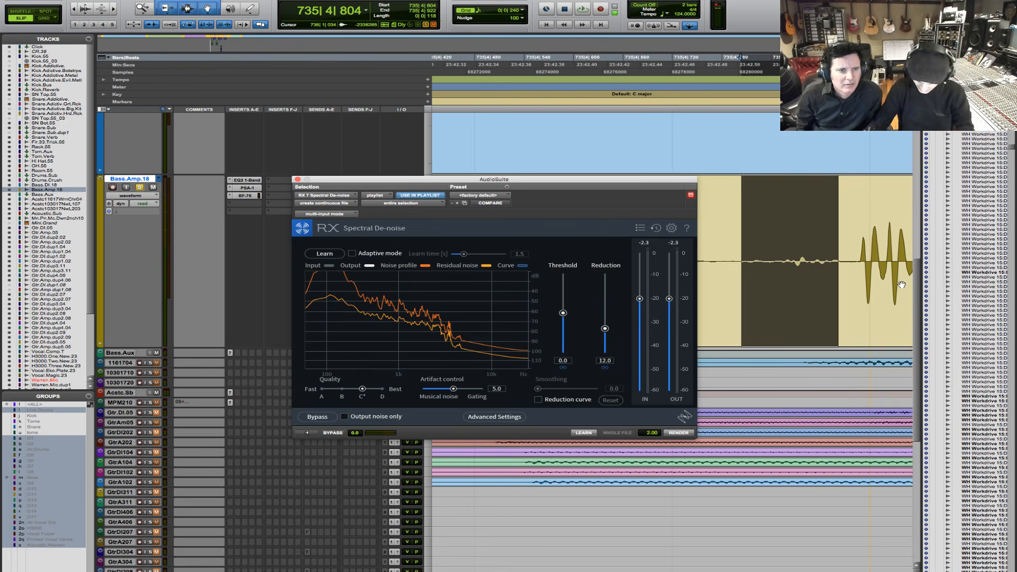
- Move the de-noise window clear of the bass waveform and select Bass.Amp.18 from about 735|2|178 to 742|2|751
{"action": "left_click", "coordinate": [73, 9]}
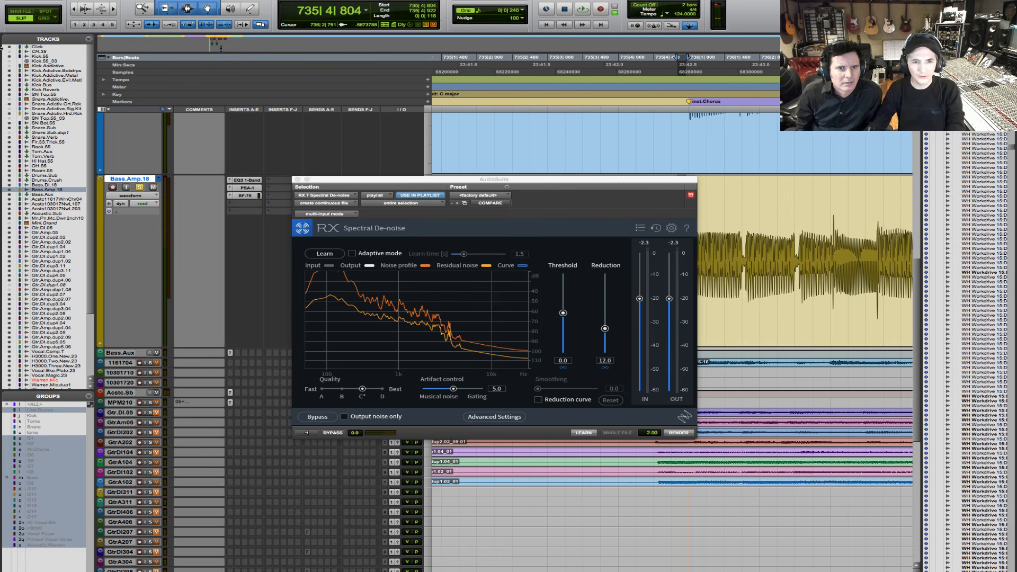
{"action": "left_click_drag", "start_coordinate": [590, 182], "coordinate": [436, 230]}
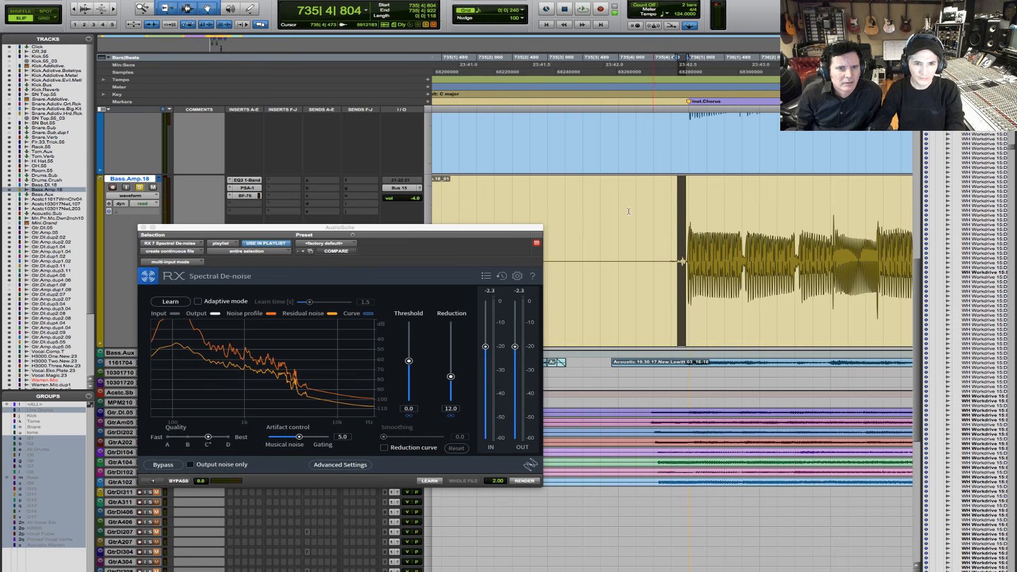
{"action": "left_click_drag", "start_coordinate": [598, 211], "coordinate": [945, 269]}
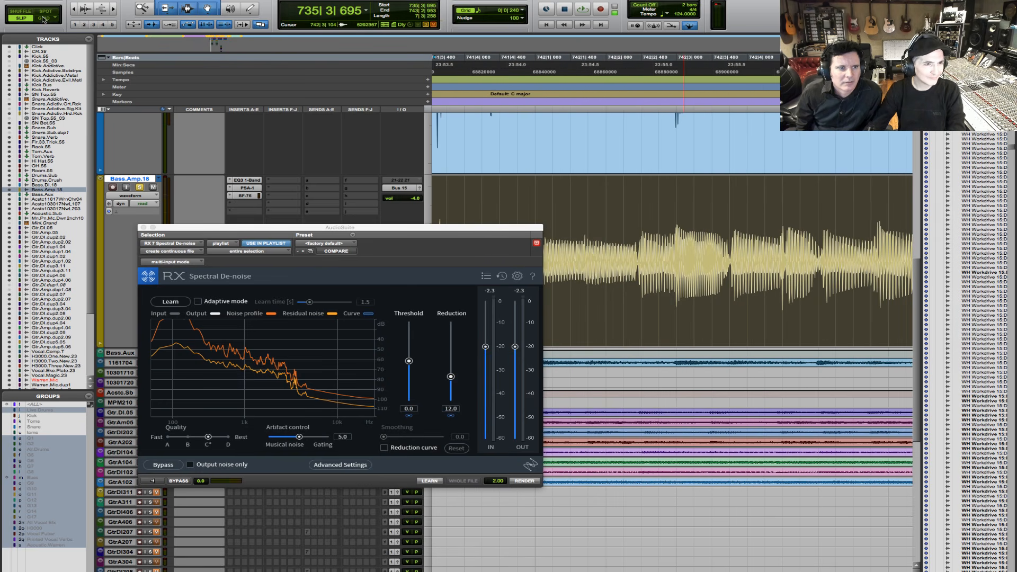
{"action": "scroll", "coordinate": [753, 311], "scroll_direction": "down", "scroll_amount": 5}
{"action": "scroll", "coordinate": [753, 311], "scroll_direction": "down", "scroll_amount": 5}
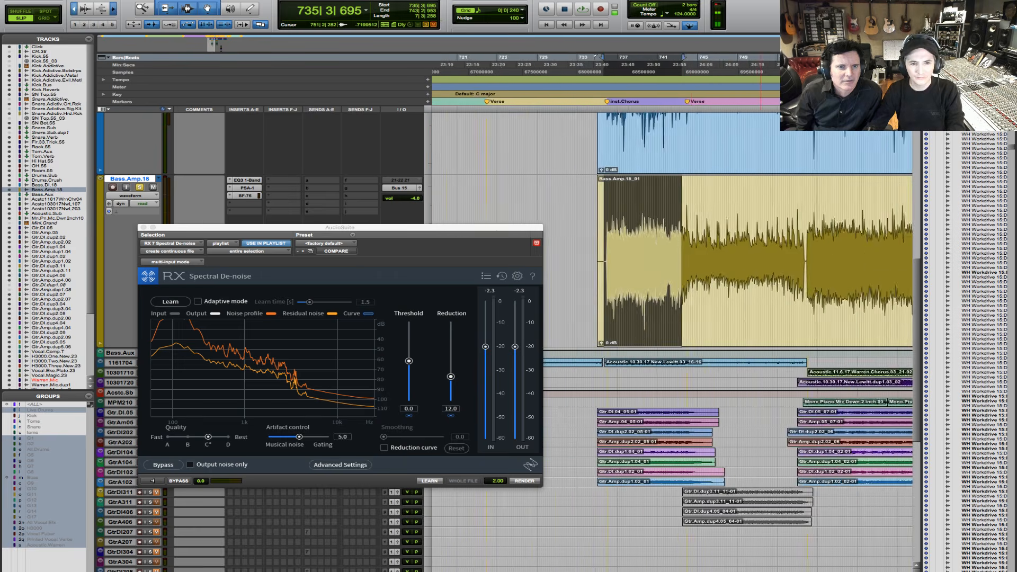
{"action": "scroll", "coordinate": [810, 286], "scroll_direction": "up", "scroll_amount": 5}
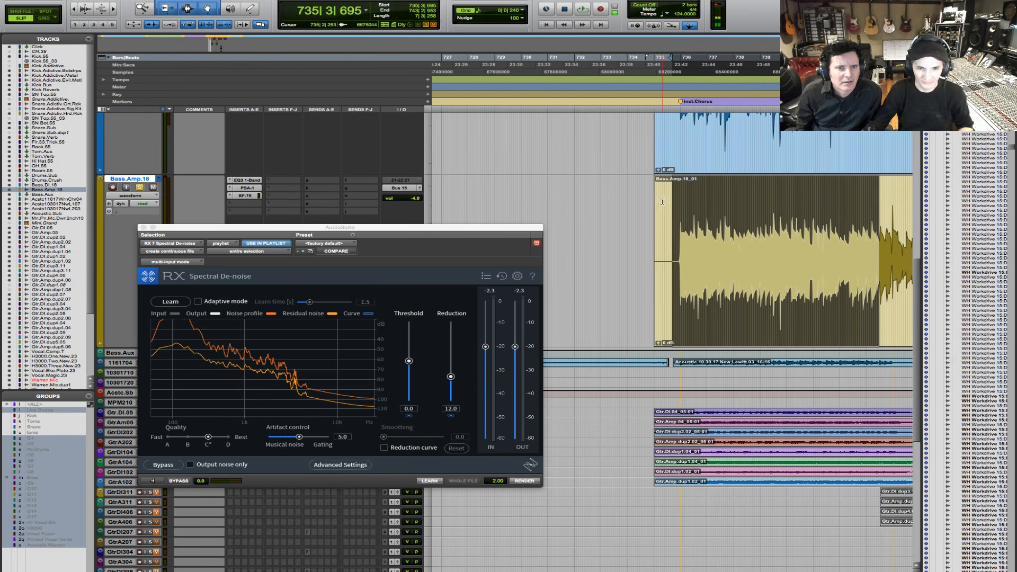
{"action": "left_click_drag", "start_coordinate": [662, 202], "coordinate": [849, 189]}
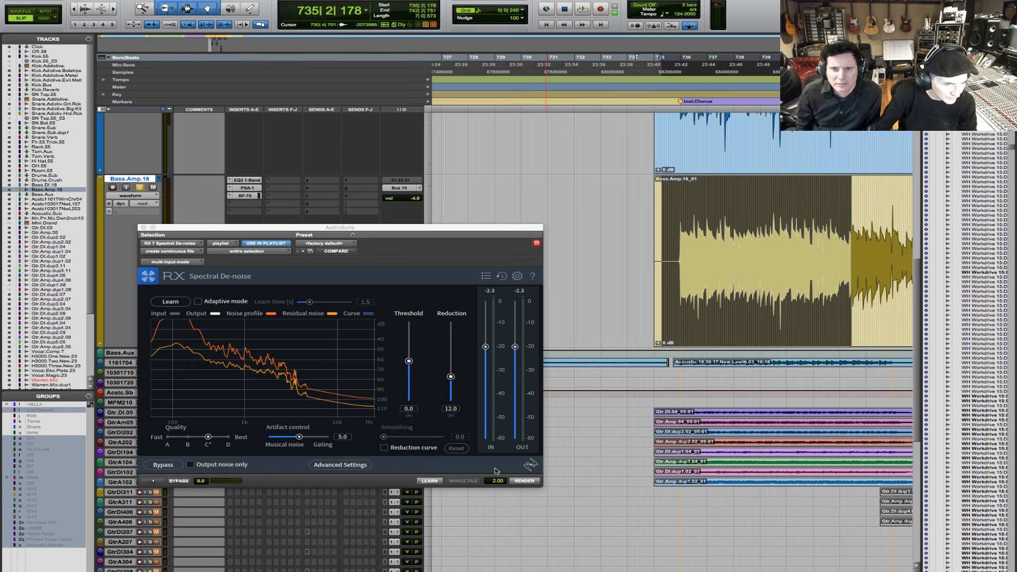
- Preview the de-noise processing on the bass selection and look over the advanced settings
{"action": "left_click", "coordinate": [157, 481]}
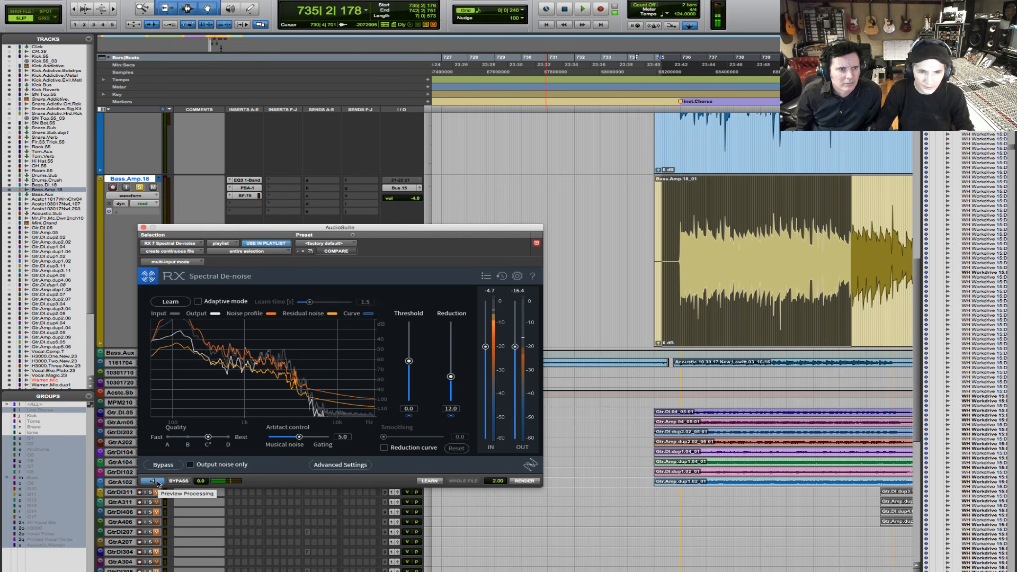
{"action": "left_click", "coordinate": [154, 480]}
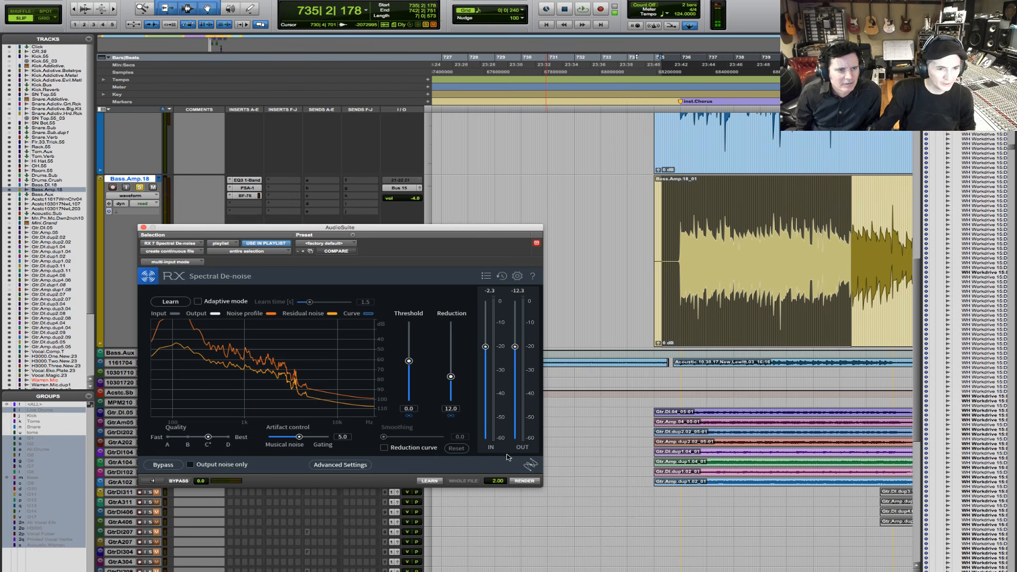
{"action": "left_click", "coordinate": [317, 466]}
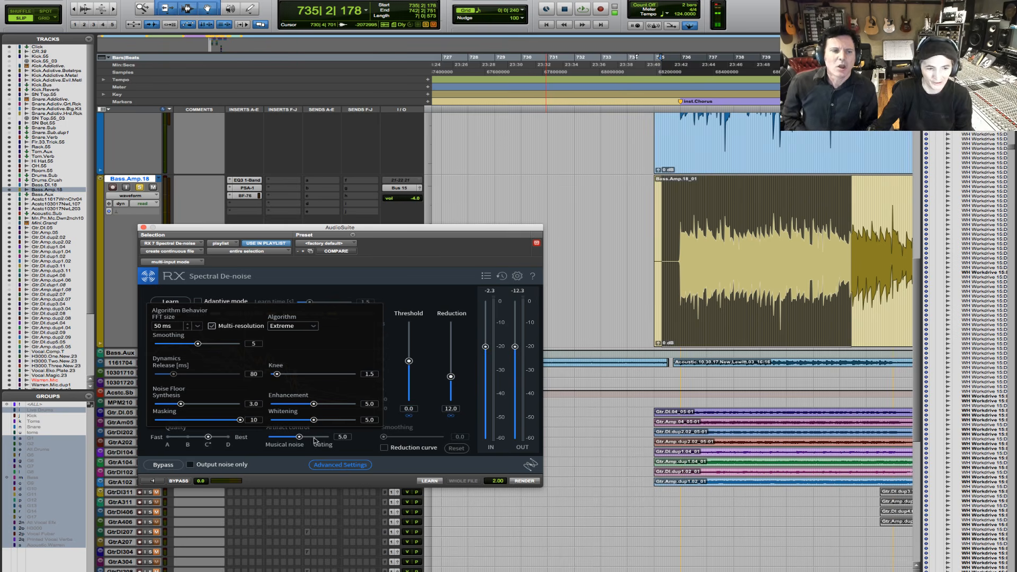
{"action": "left_click", "coordinate": [339, 468]}
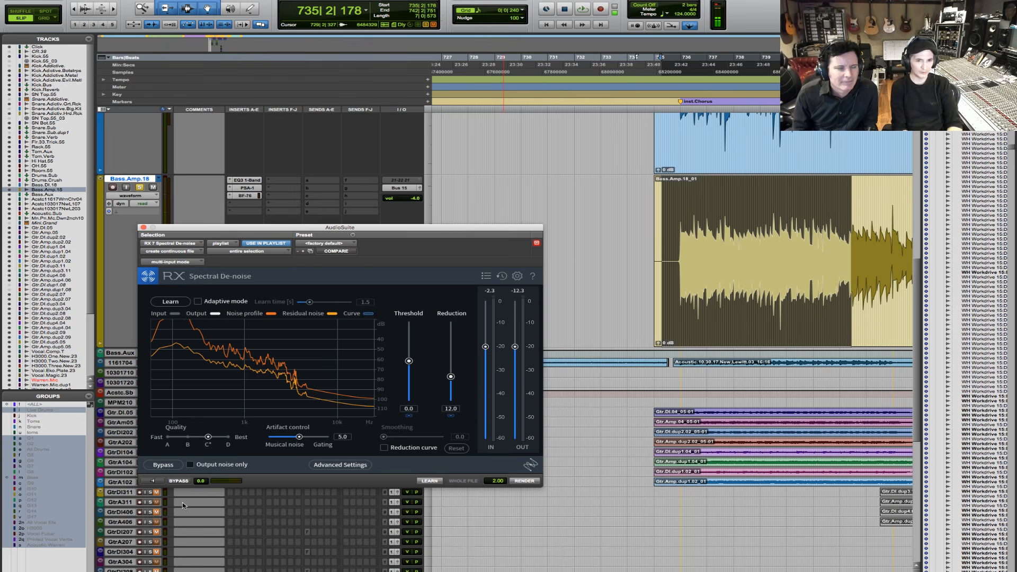
- Play the bass selection from the timeline and compare it with the de-noise preview, with processing bypassed and active
{"action": "key", "text": "space"}
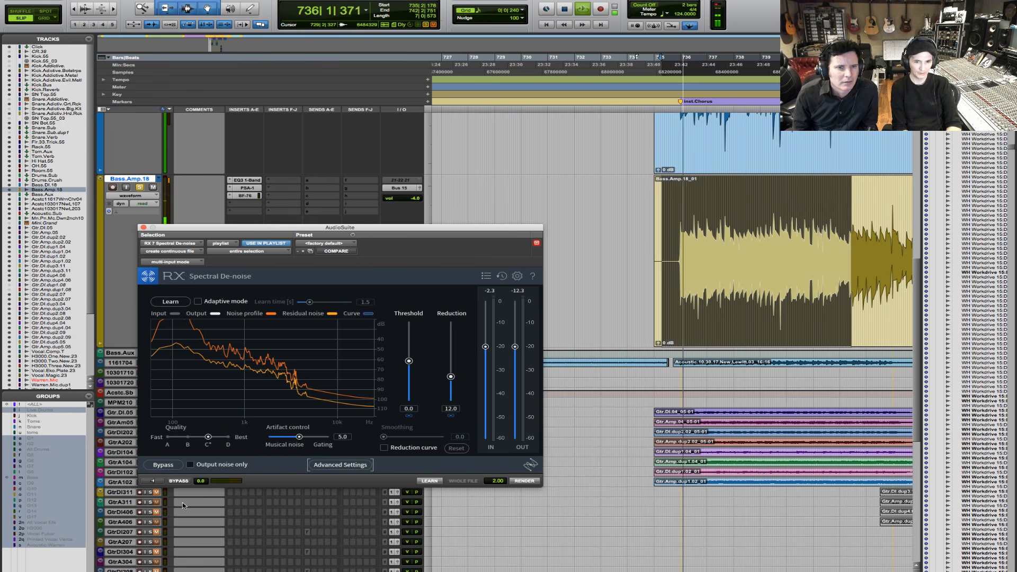
{"action": "key", "text": "space"}
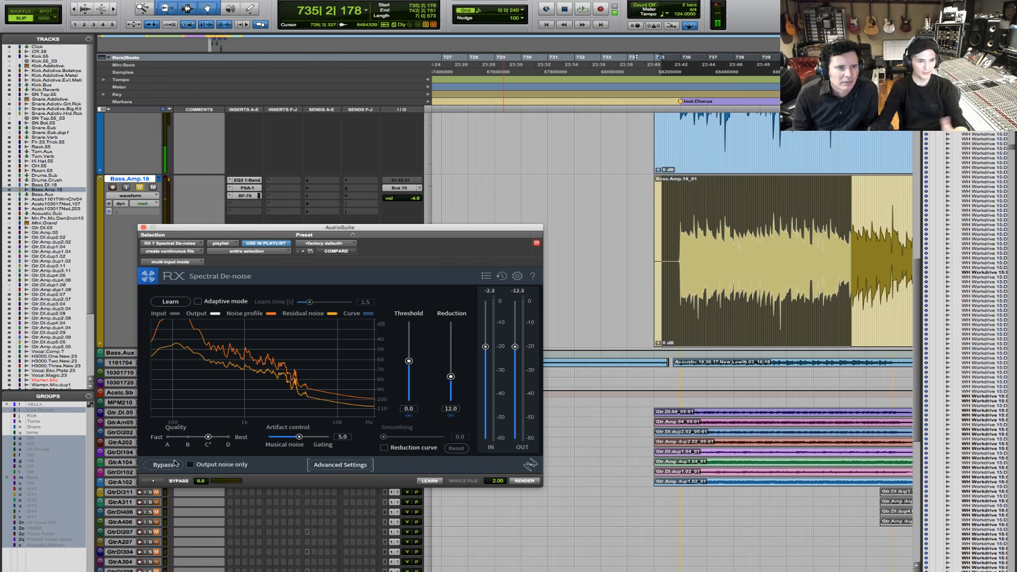
{"action": "left_click", "coordinate": [153, 483]}
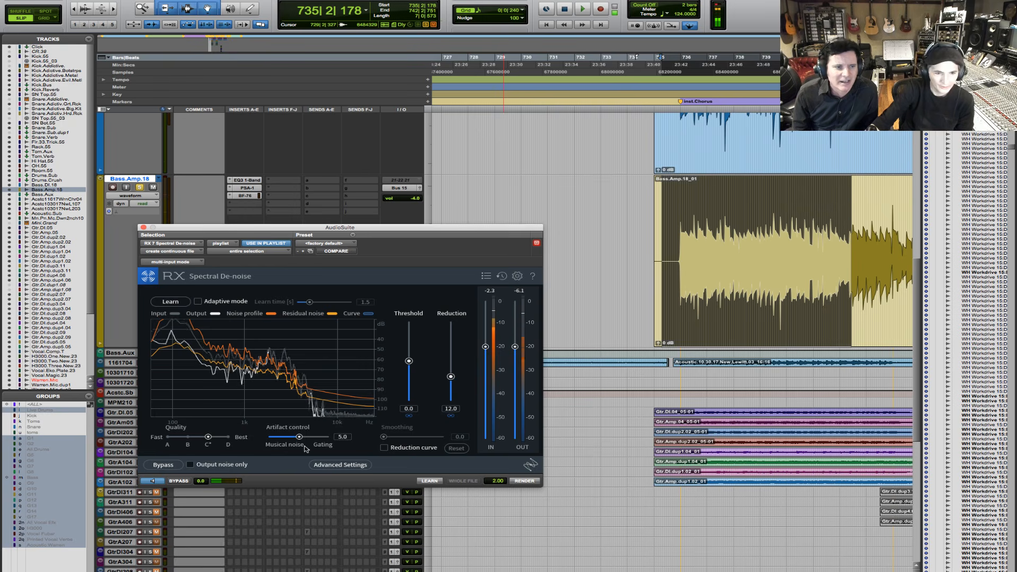
{"action": "left_click", "coordinate": [182, 482]}
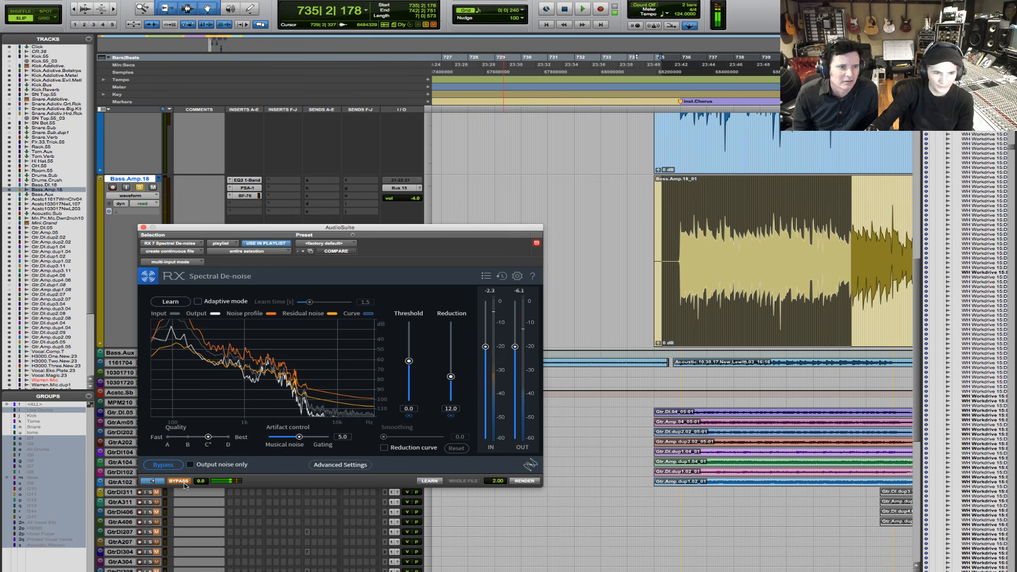
{"action": "left_click", "coordinate": [182, 483]}
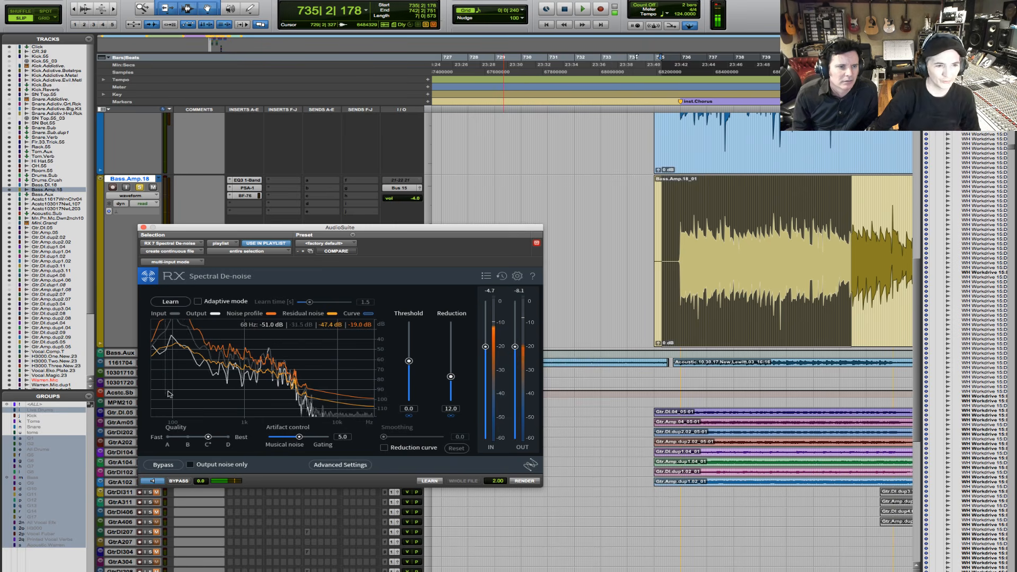
{"action": "left_click", "coordinate": [154, 481]}
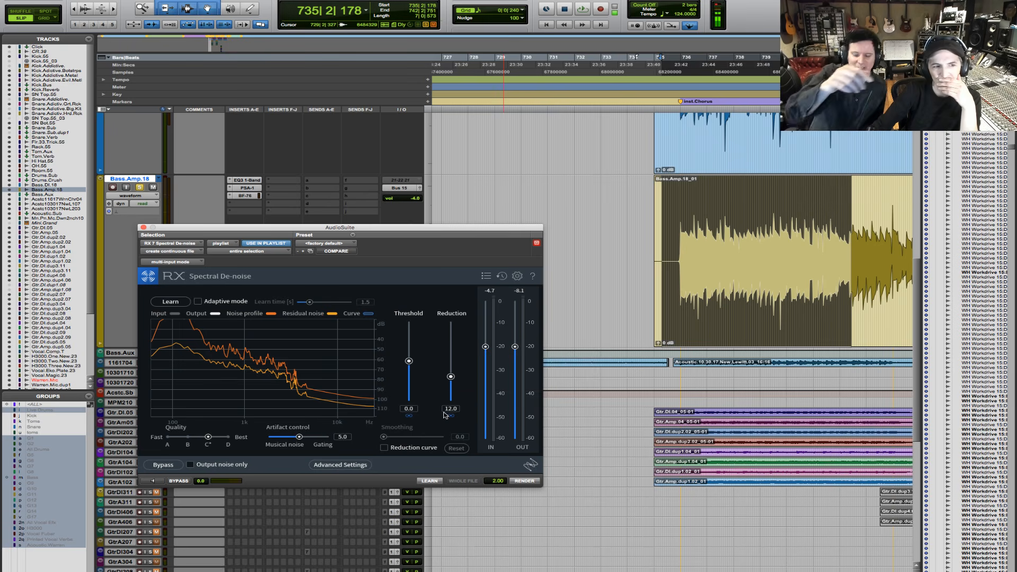
- Inspect the EQ3 1-Band insert on Bass.Amp.18, close it and play the bass selection
{"action": "left_click", "coordinate": [245, 181]}
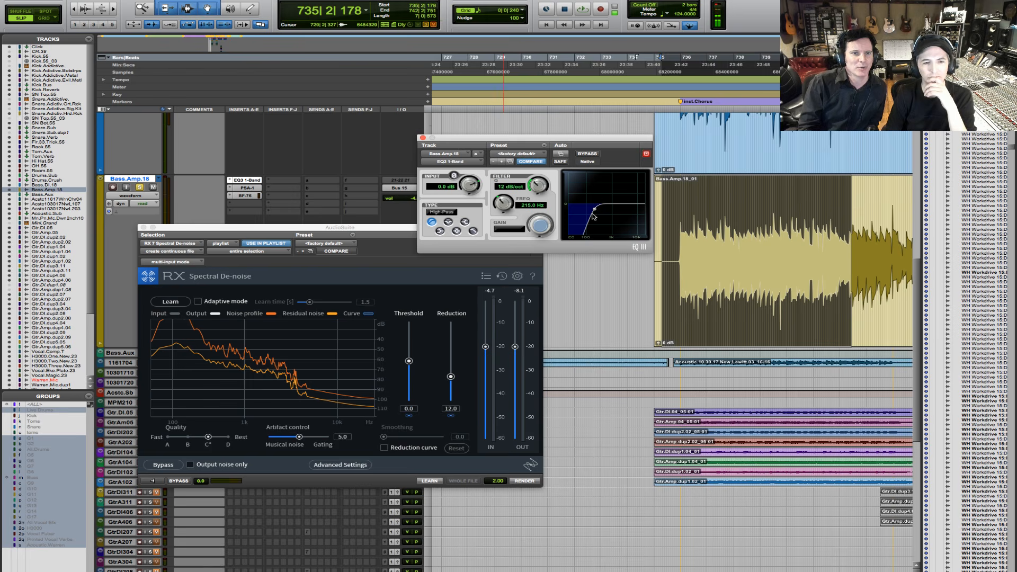
{"action": "left_click", "coordinate": [423, 138]}
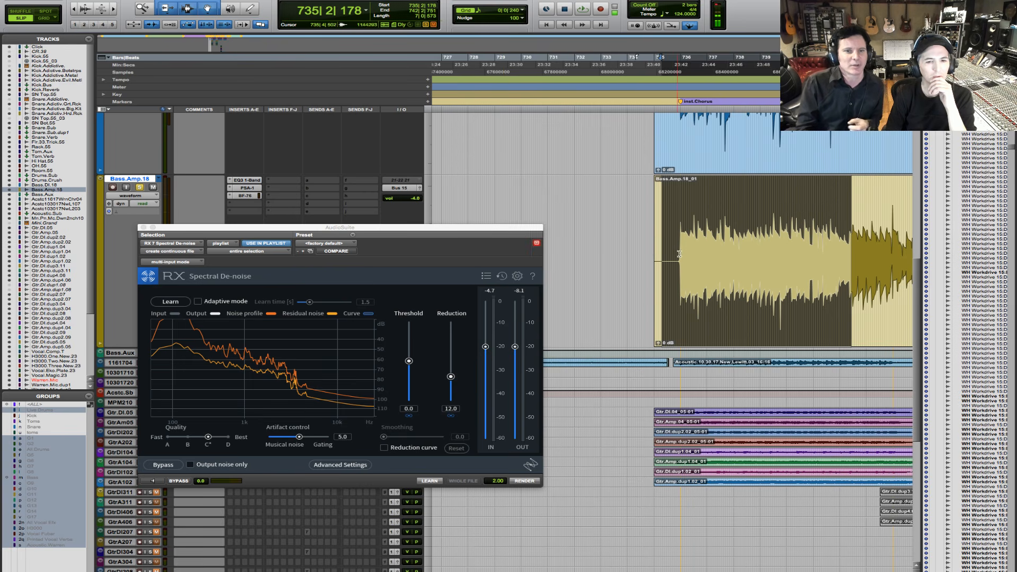
{"action": "key", "text": "space"}
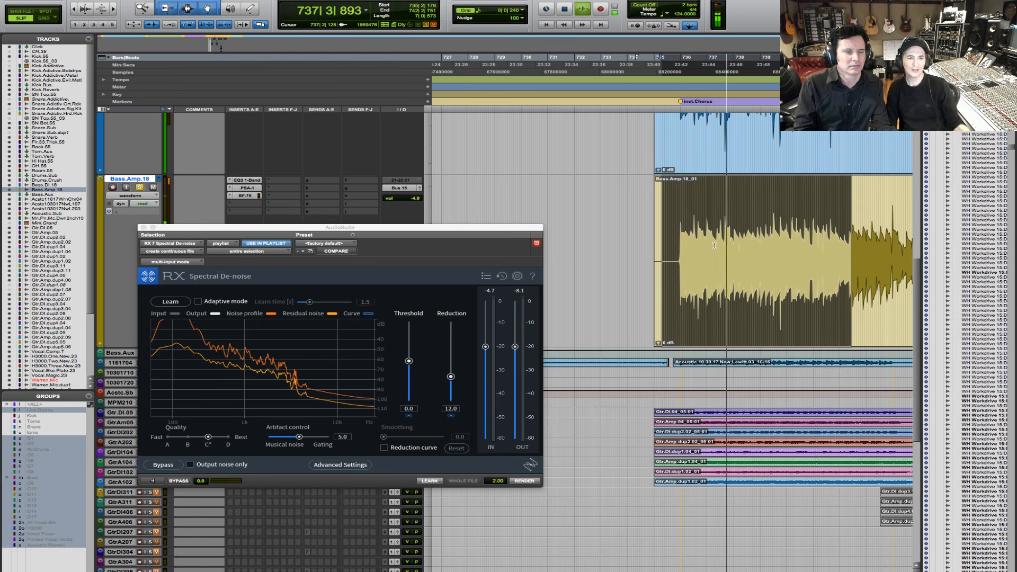
- Compare the bass selection played from the timeline with the Spectral De-noise preview, alternating between the two
{"action": "key", "text": "space"}
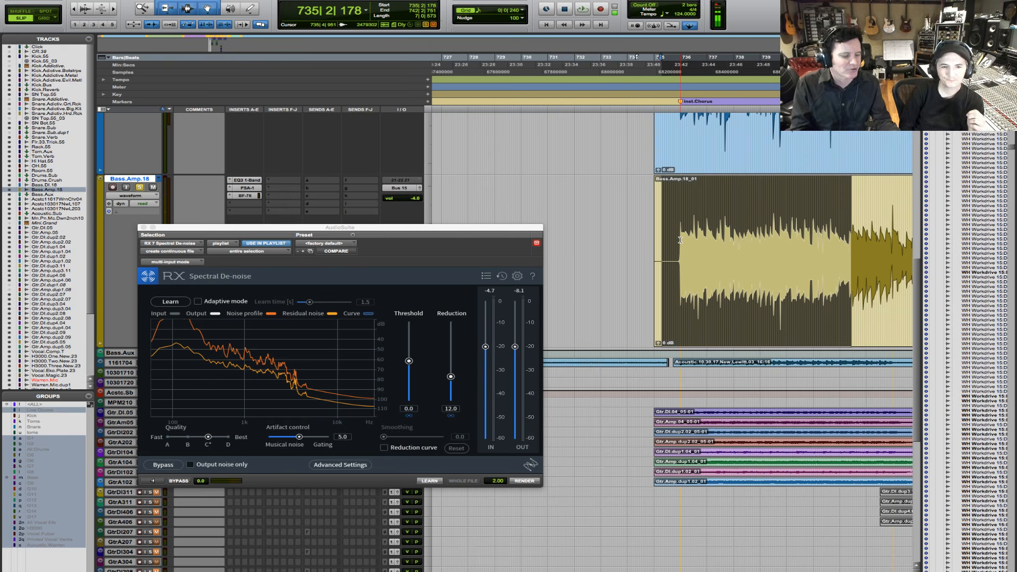
{"action": "key", "text": "space"}
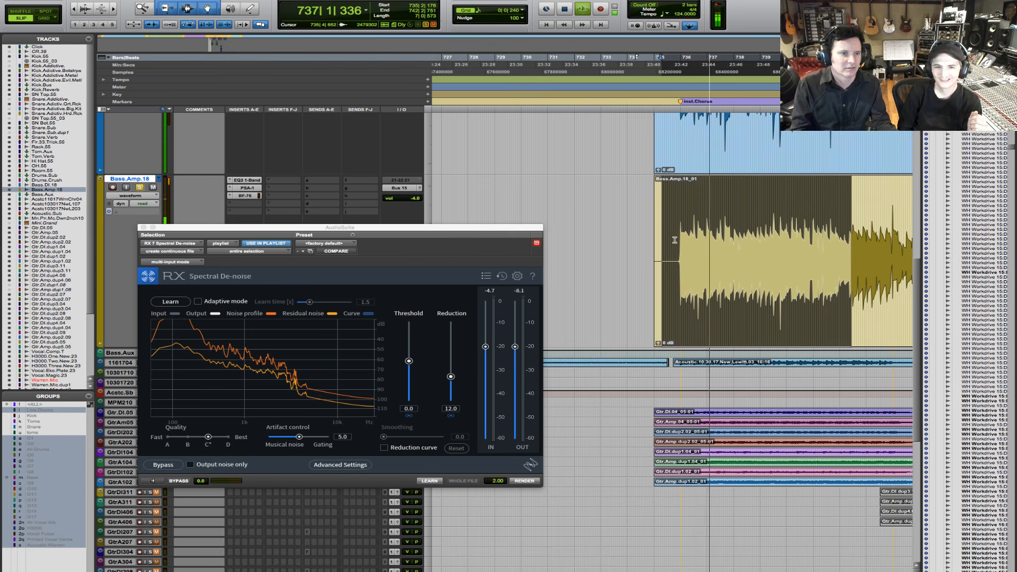
{"action": "key", "text": "space"}
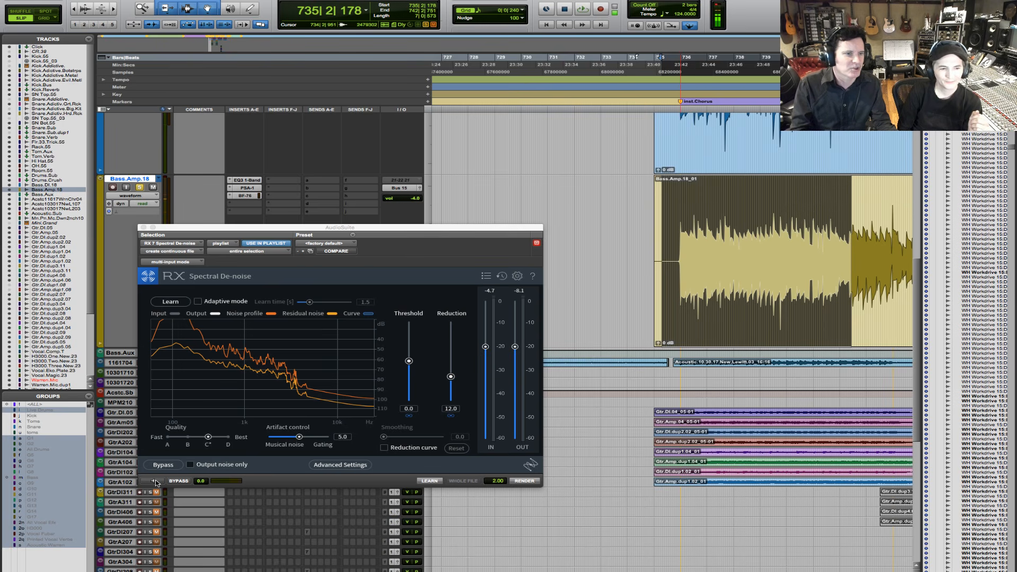
{"action": "left_click", "coordinate": [154, 480]}
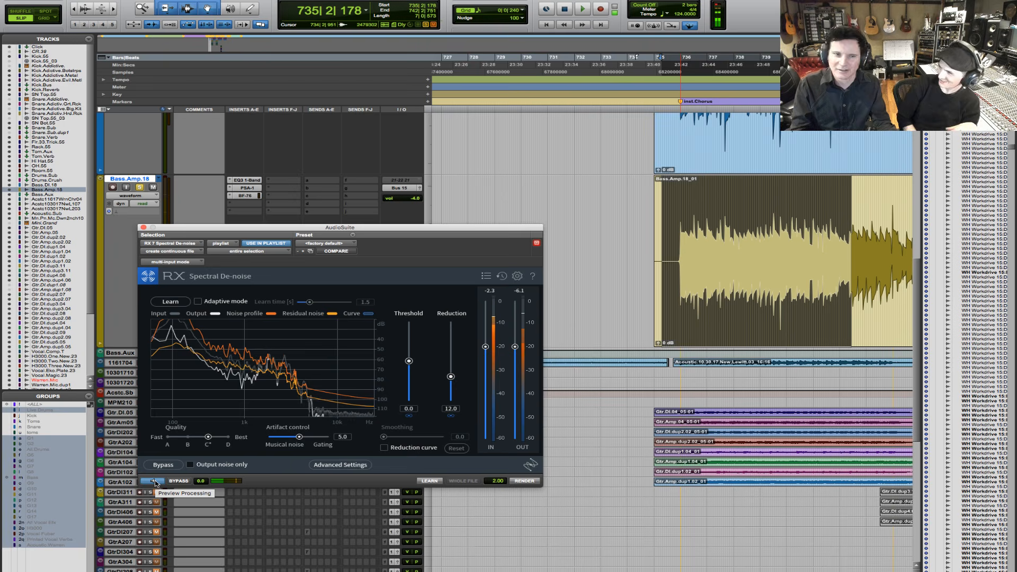
{"action": "left_click", "coordinate": [154, 481]}
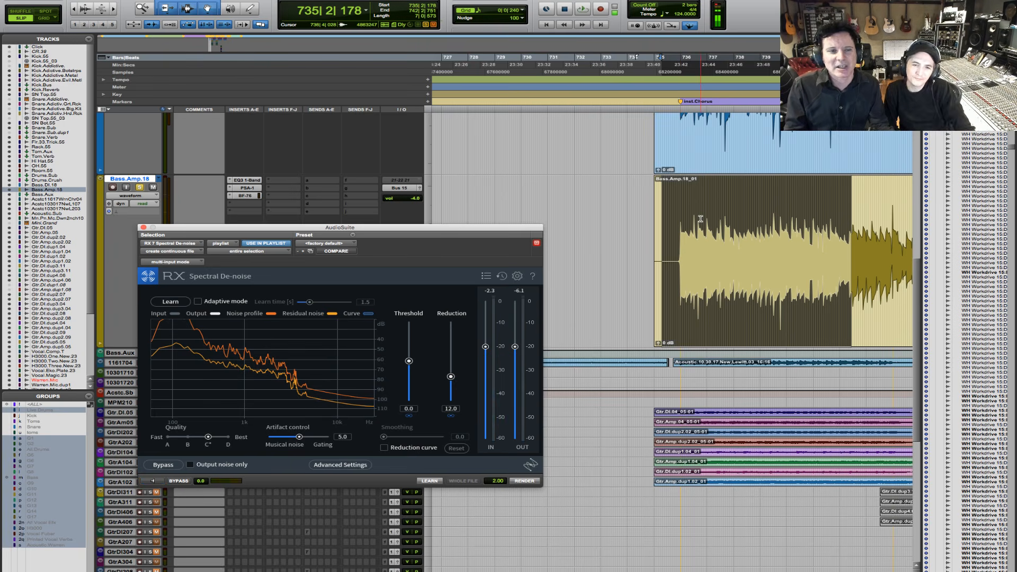
{"action": "key", "text": "space"}
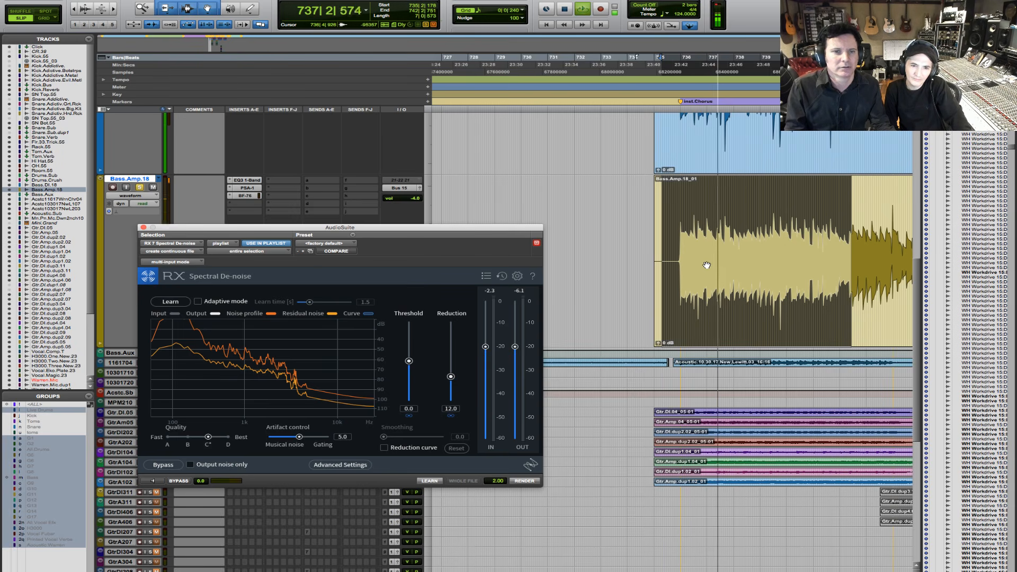
{"action": "left_click", "coordinate": [154, 481]}
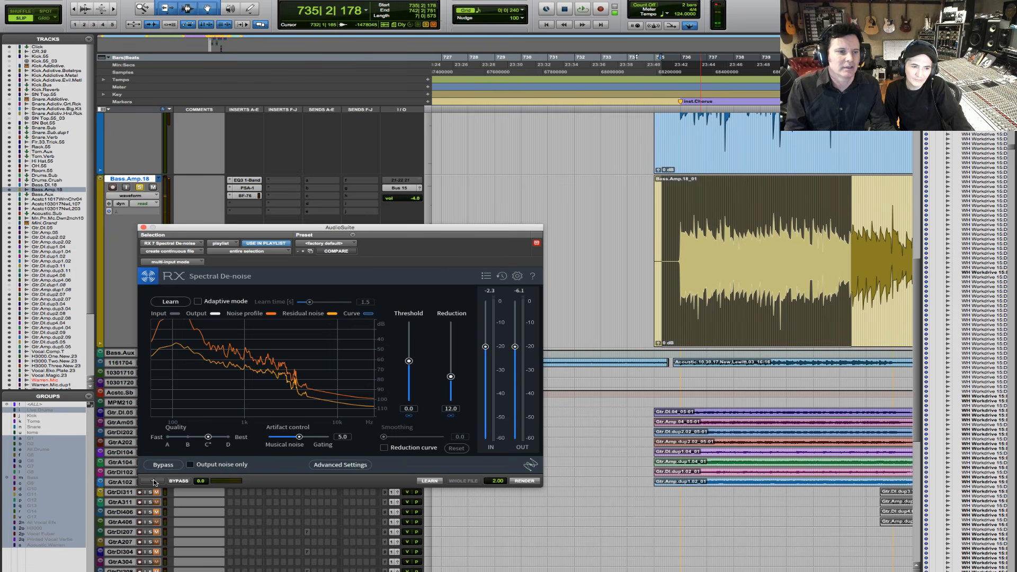
{"action": "left_click", "coordinate": [154, 481]}
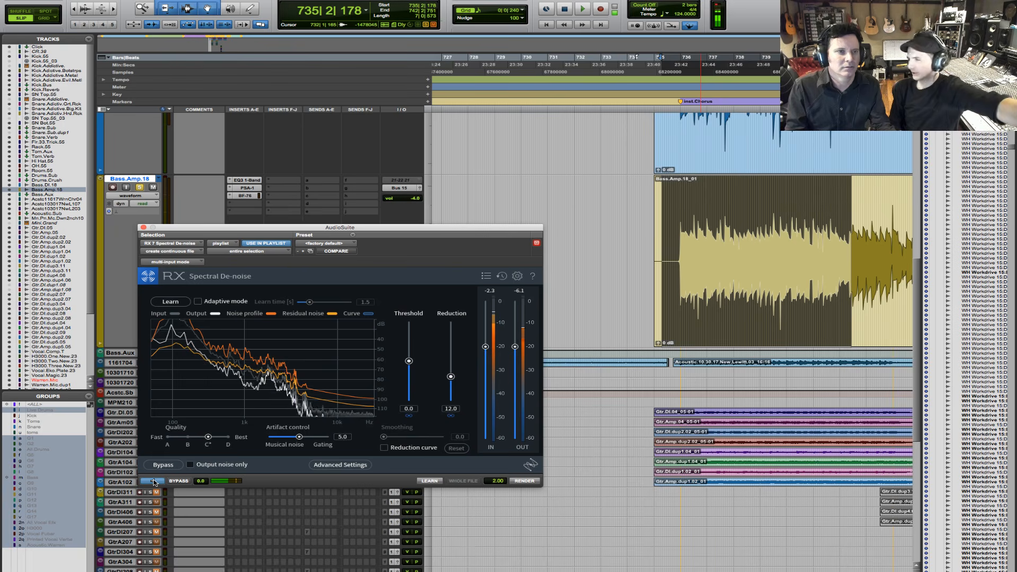
{"action": "left_click", "coordinate": [154, 481]}
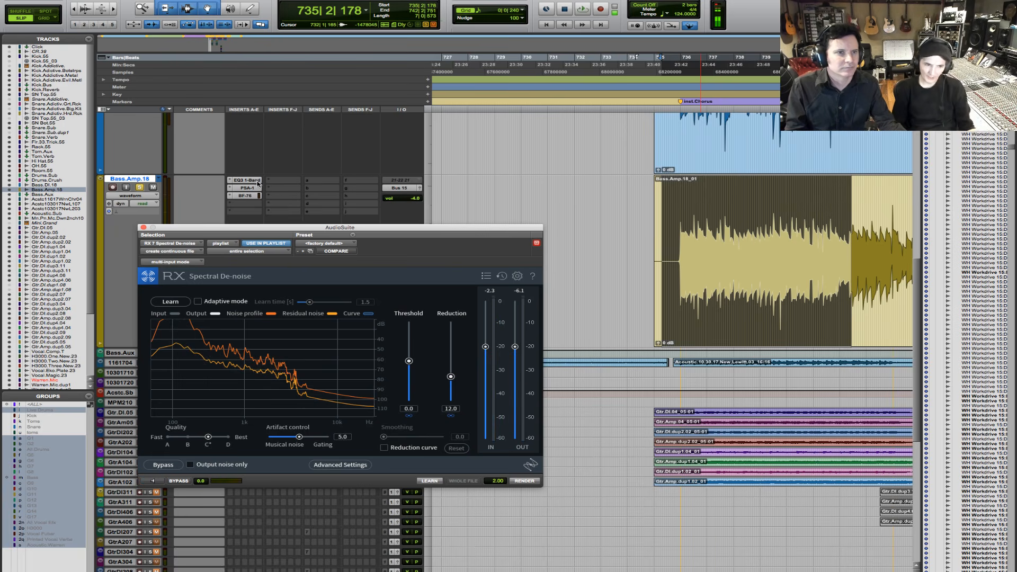
- Bypass the EQ3 1-Band, PSA-1 and BF-76 inserts on the Bass.Amp.18 track
{"action": "left_click", "coordinate": [257, 182], "text": "super"}
{"action": "left_click", "coordinate": [256, 189], "text": "super"}
{"action": "left_click", "coordinate": [253, 197], "text": "super"}
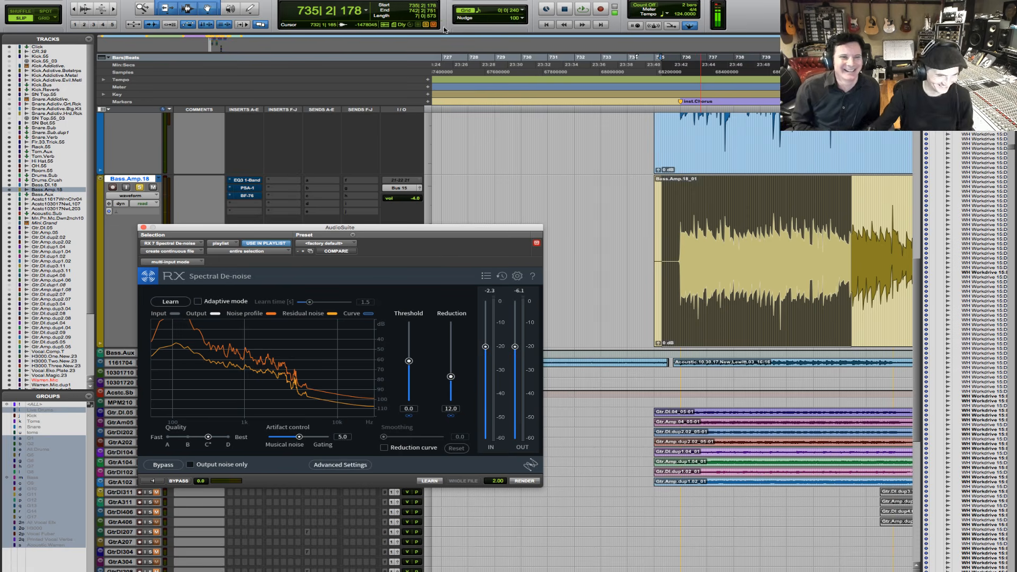
- Preview the de-noise on the bass selection without the track inserts, comparing processing bypassed and active
{"action": "left_click", "coordinate": [180, 482]}
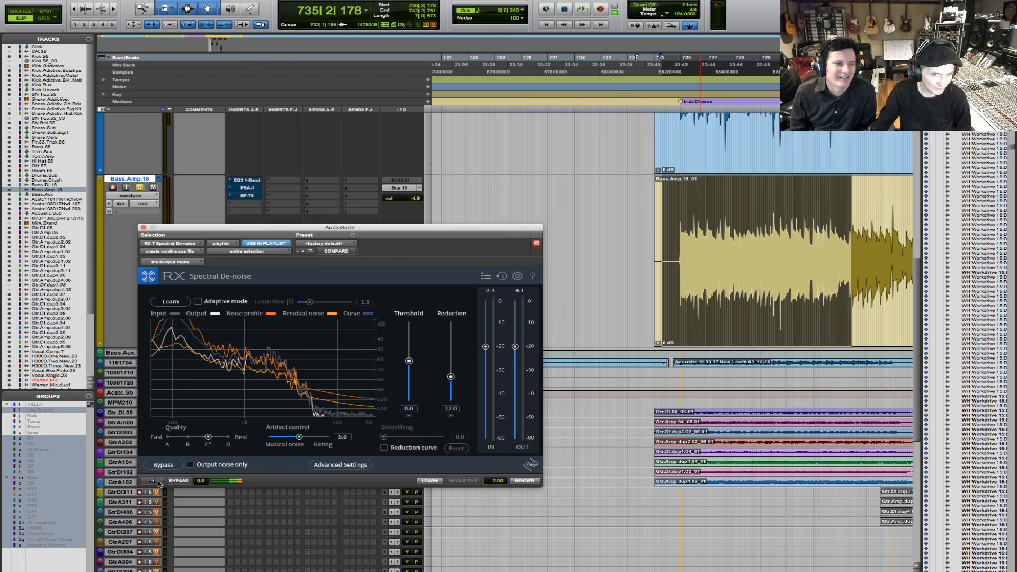
{"action": "left_click", "coordinate": [157, 481]}
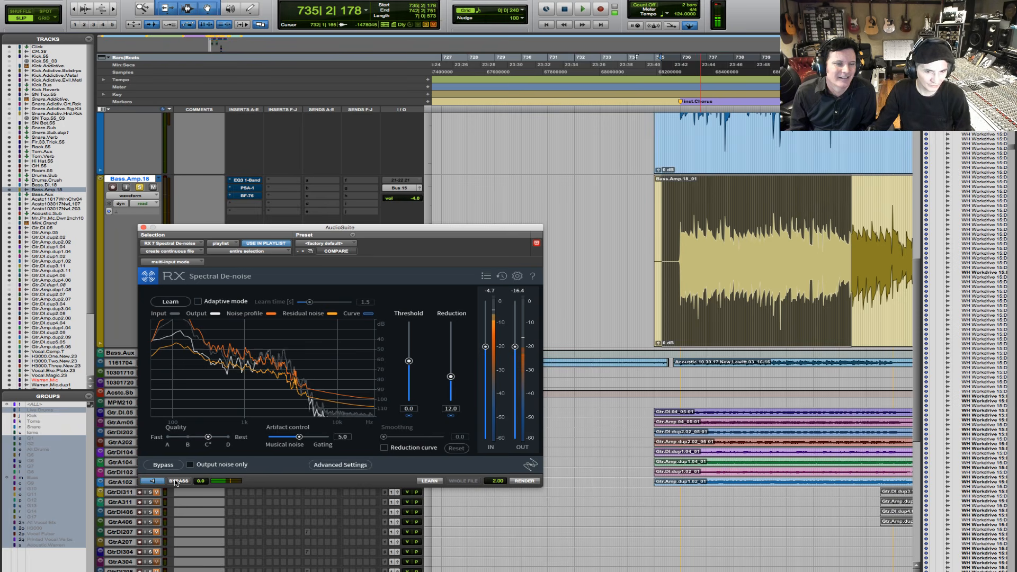
{"action": "left_click", "coordinate": [179, 481]}
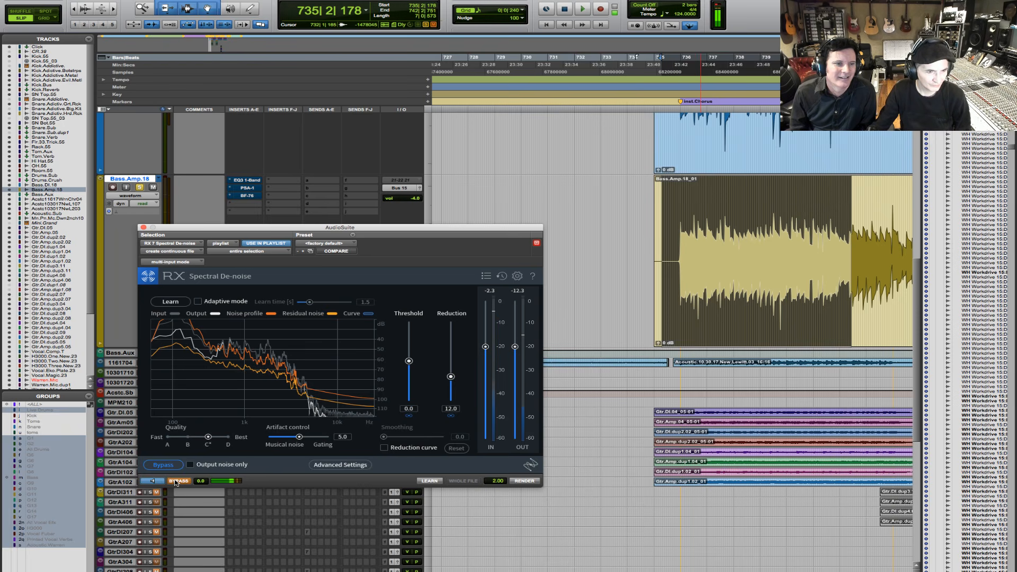
{"action": "left_click", "coordinate": [178, 481]}
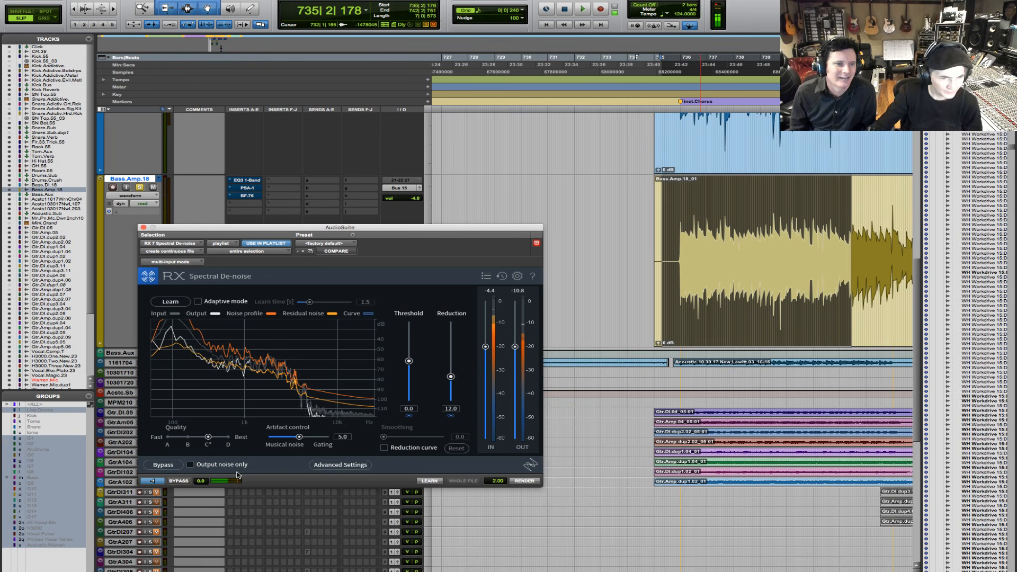
{"action": "key", "text": "space"}
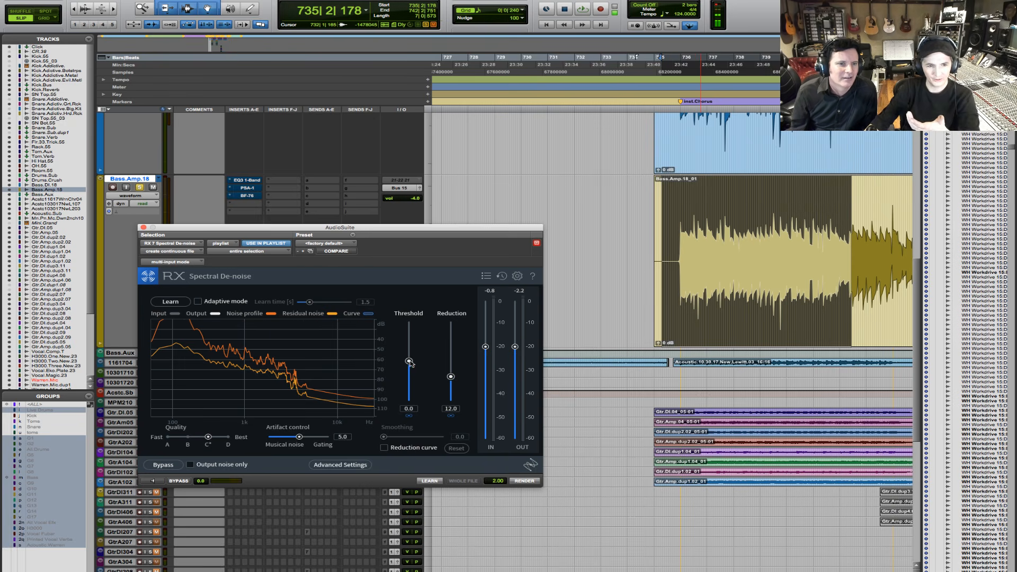
- Set the de-noise threshold to 2.5 and preview the bass selection with it
{"action": "left_click_drag", "start_coordinate": [409, 362], "coordinate": [407, 345]}
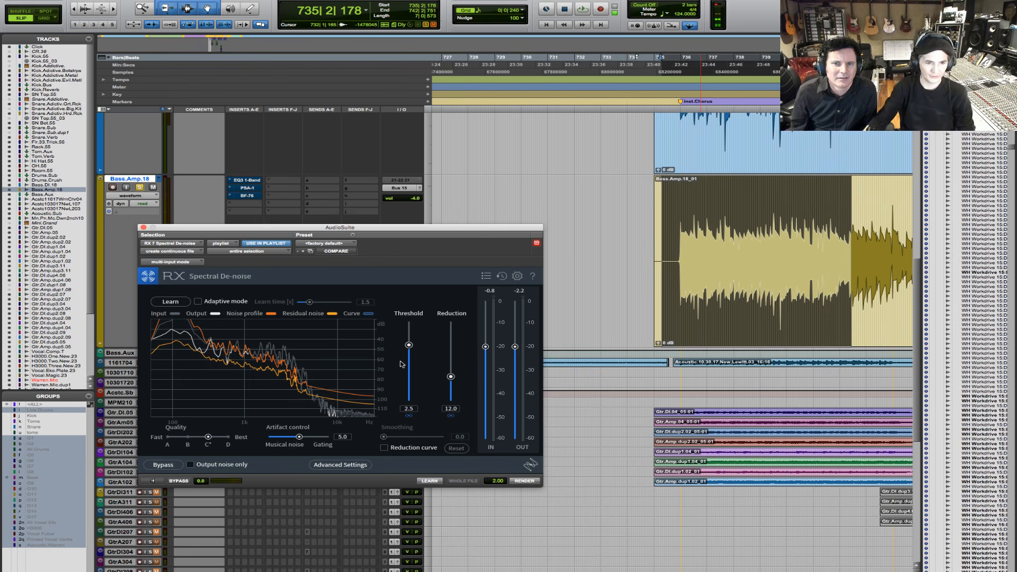
{"action": "left_click", "coordinate": [152, 480]}
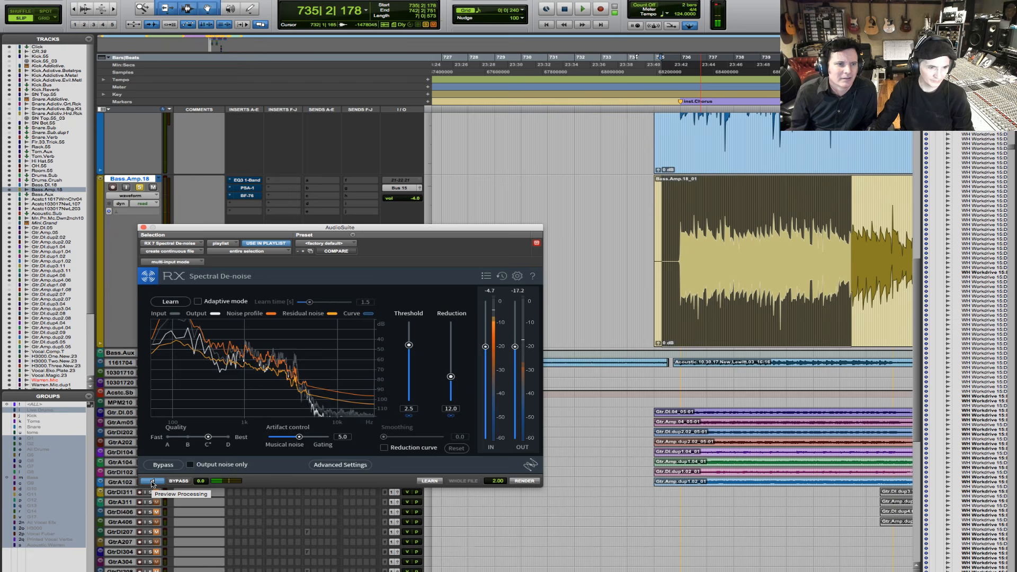
{"action": "left_click", "coordinate": [153, 482]}
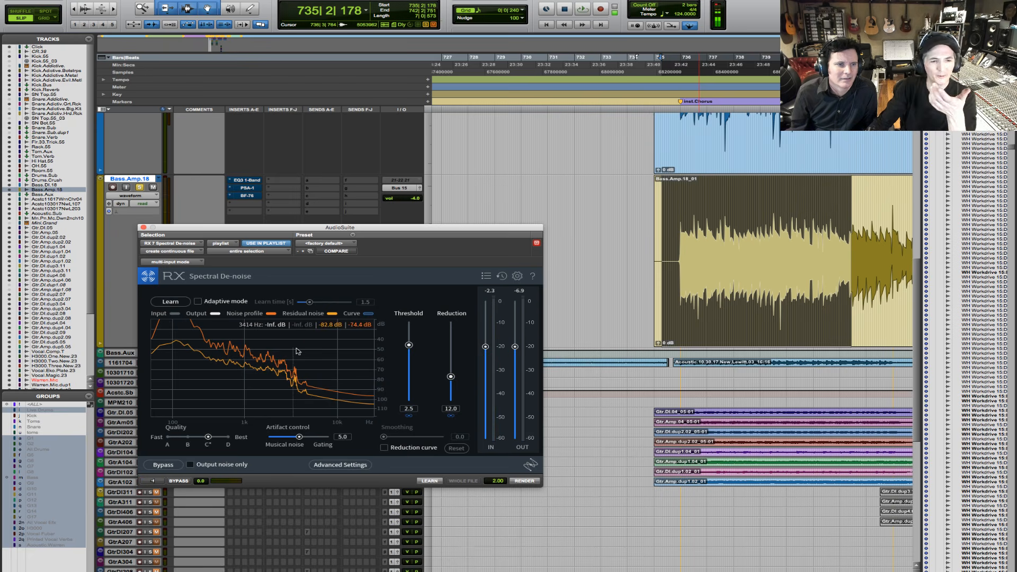
- Enable the reduction curve in Spectral De-noise after switching Learn on and off
{"action": "left_click", "coordinate": [179, 303]}
{"action": "left_click", "coordinate": [179, 303]}
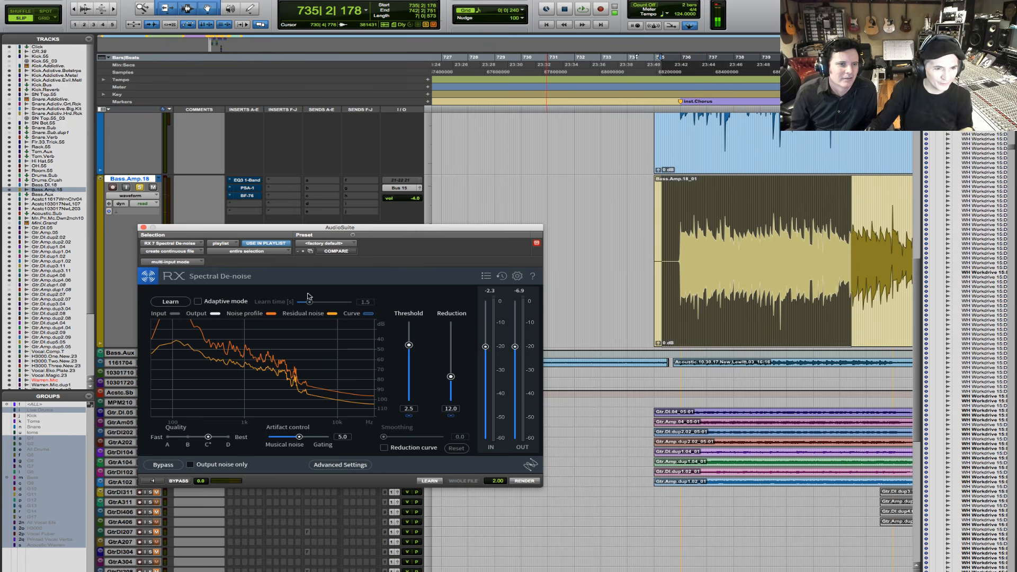
{"action": "left_click", "coordinate": [384, 448]}
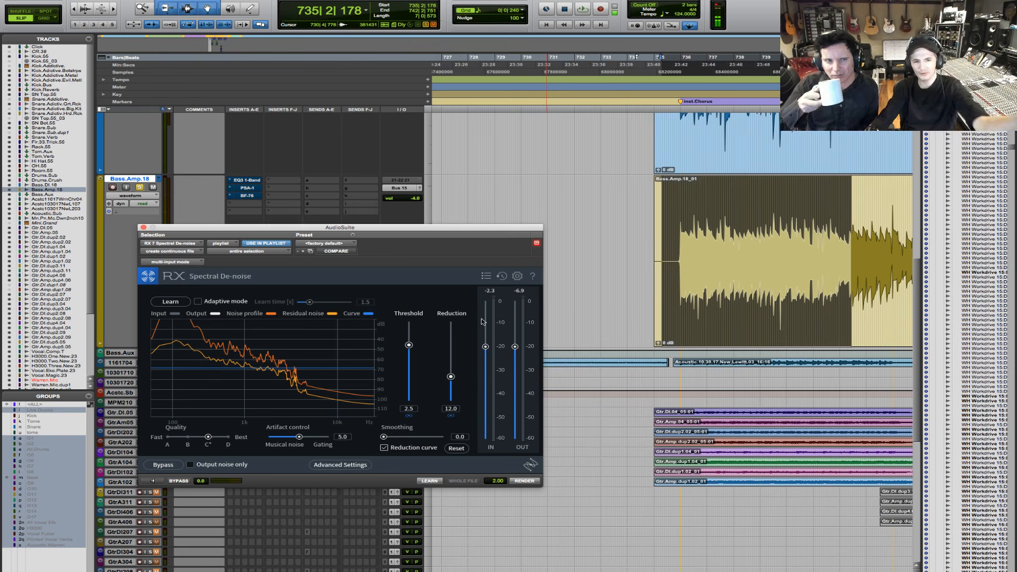
- Try to select the silent lead-in of the Bass.Amp.18 clip from 735|2|178 to 735|4|427
{"action": "left_click", "coordinate": [672, 249]}
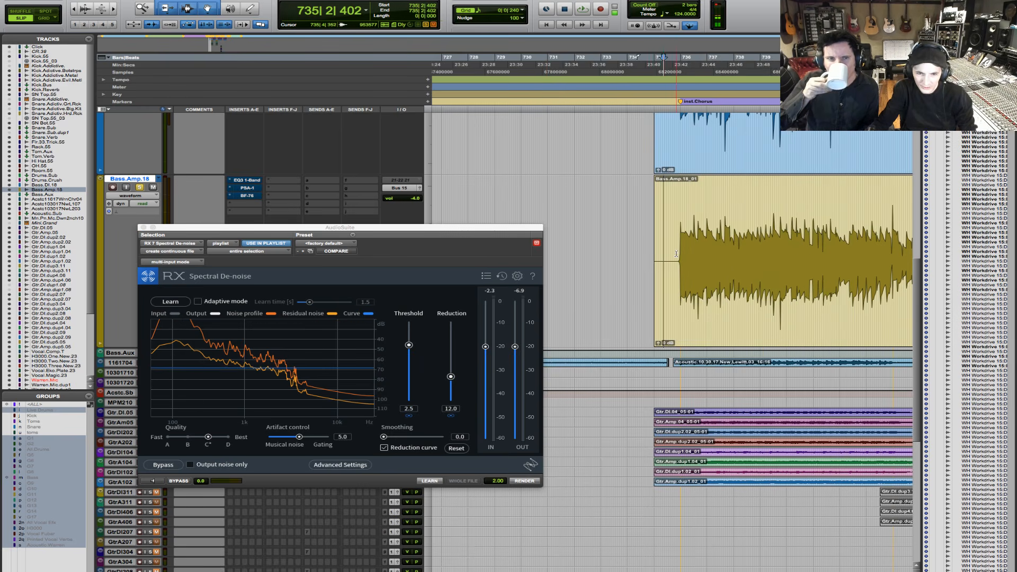
{"action": "left_click_drag", "start_coordinate": [678, 253], "coordinate": [664, 262]}
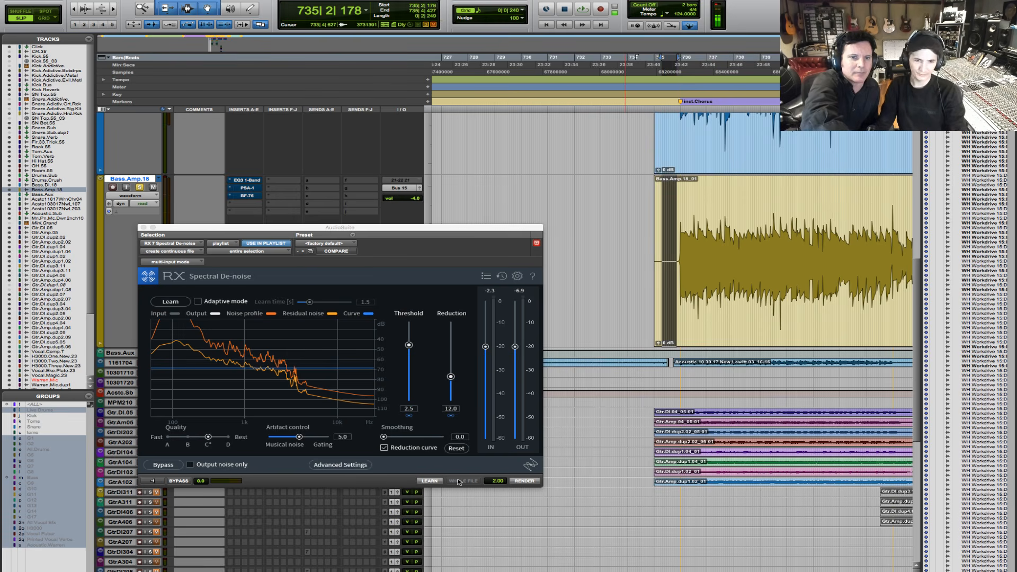
{"action": "key", "text": "Up"}
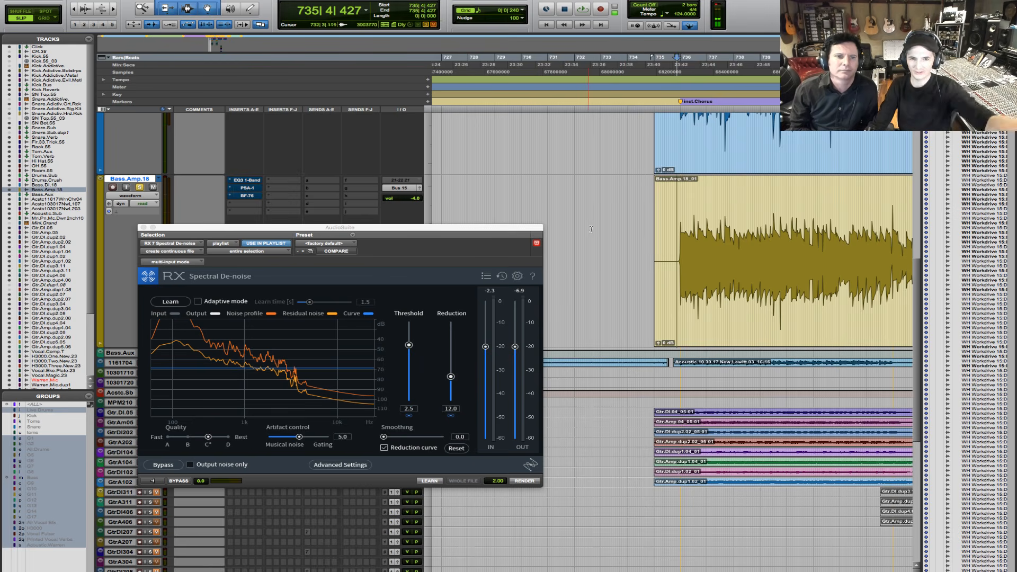
{"action": "left_click", "coordinate": [669, 225]}
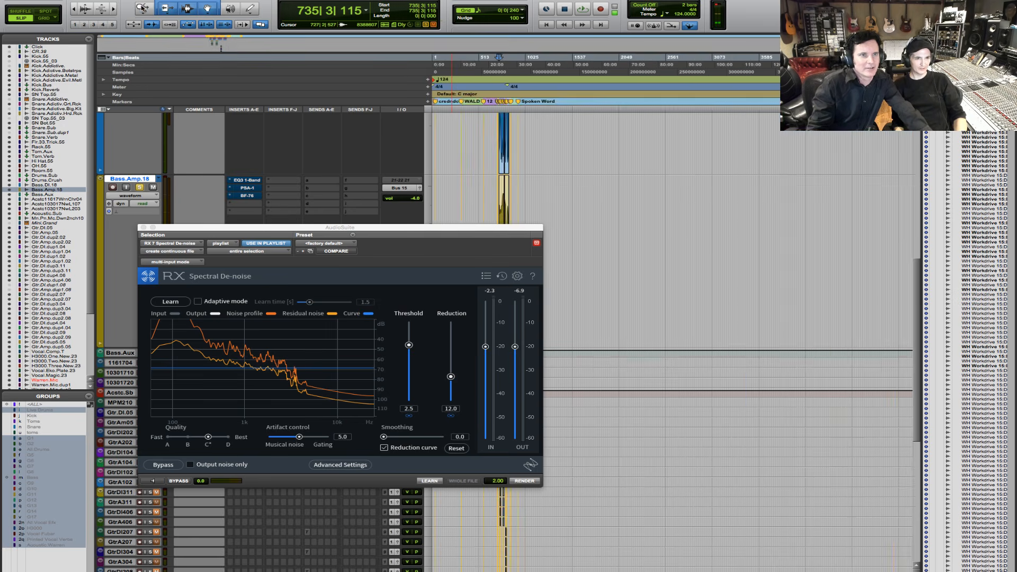
- Search the Bass.Amp.18 waveform for a silent gap between notes, ending just before the Chorus marker near bar 755
{"action": "key", "text": "super+equal"}
{"action": "key", "text": "super+equal"}
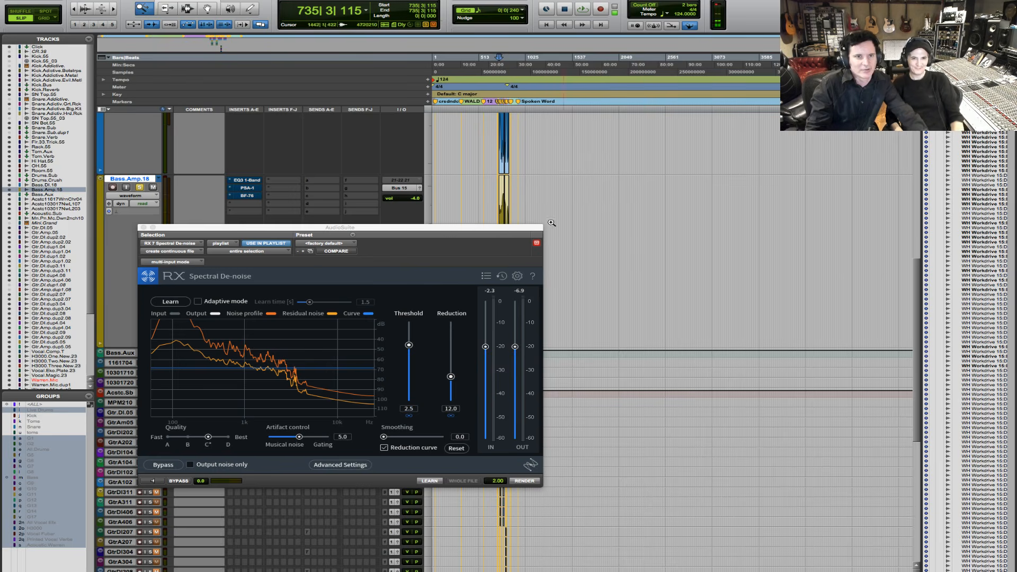
{"action": "left_click_drag", "start_coordinate": [487, 203], "coordinate": [655, 233]}
{"action": "key", "text": "F5"}
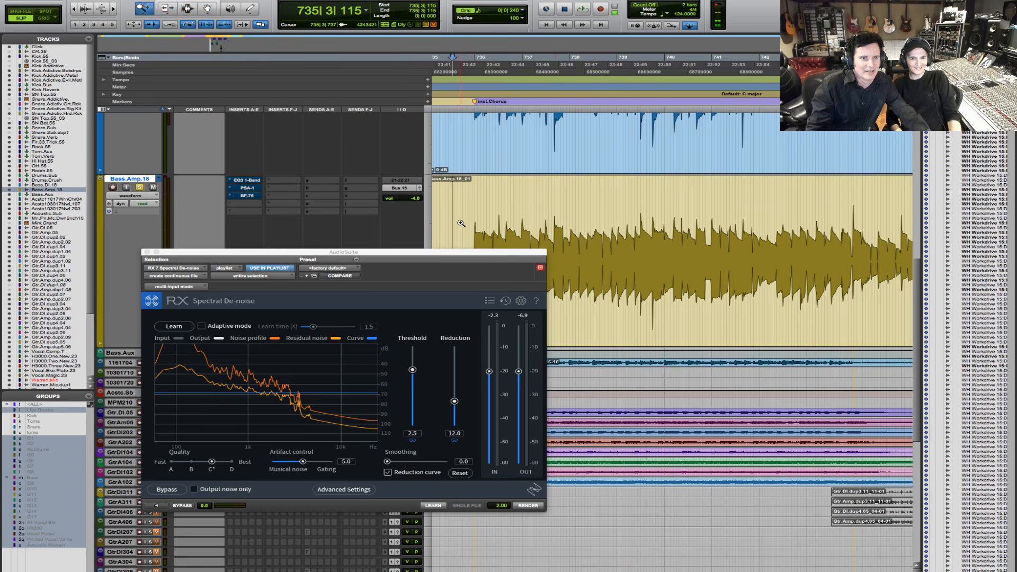
{"action": "left_click_drag", "start_coordinate": [449, 218], "coordinate": [527, 321]}
{"action": "key", "text": "F7"}
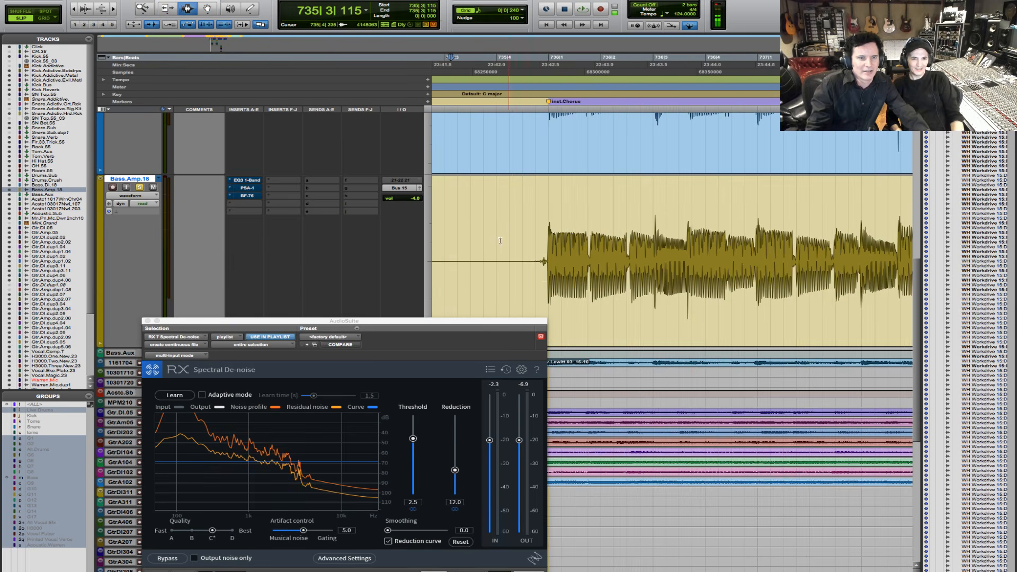
{"action": "key", "text": "F5"}
{"action": "left_click_drag", "start_coordinate": [487, 238], "coordinate": [619, 256]}
{"action": "key", "text": "r"}
{"action": "key", "text": "r"}
{"action": "key", "text": "r"}
{"action": "key", "text": "r"}
{"action": "key", "text": "r"}
{"action": "key", "text": "r"}
{"action": "key", "text": "r"}
{"action": "key", "text": "r"}
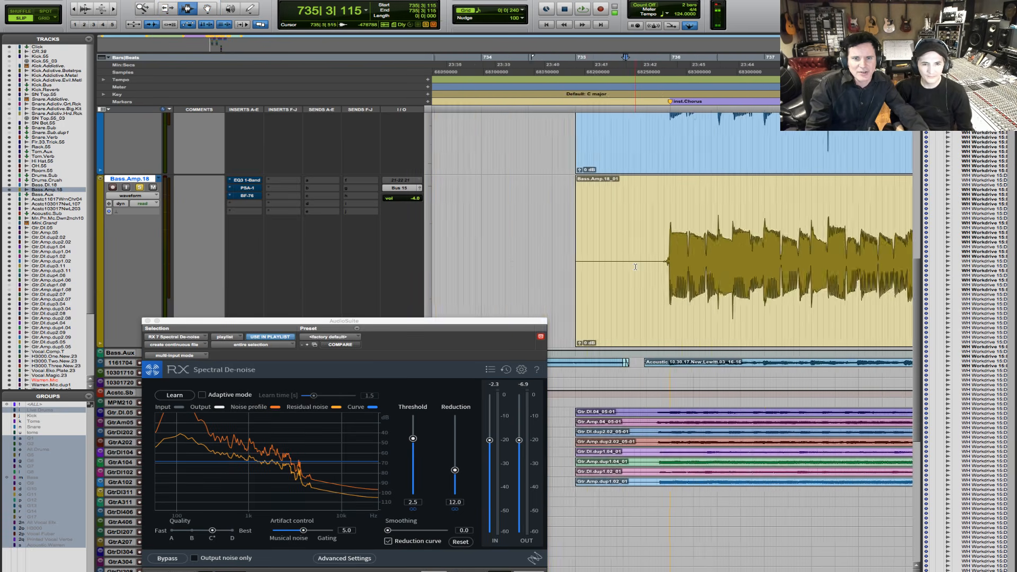
{"action": "key", "text": "F5"}
{"action": "left_click_drag", "start_coordinate": [690, 253], "coordinate": [787, 268]}
{"action": "key", "text": "F5"}
{"action": "key", "text": "F5"}
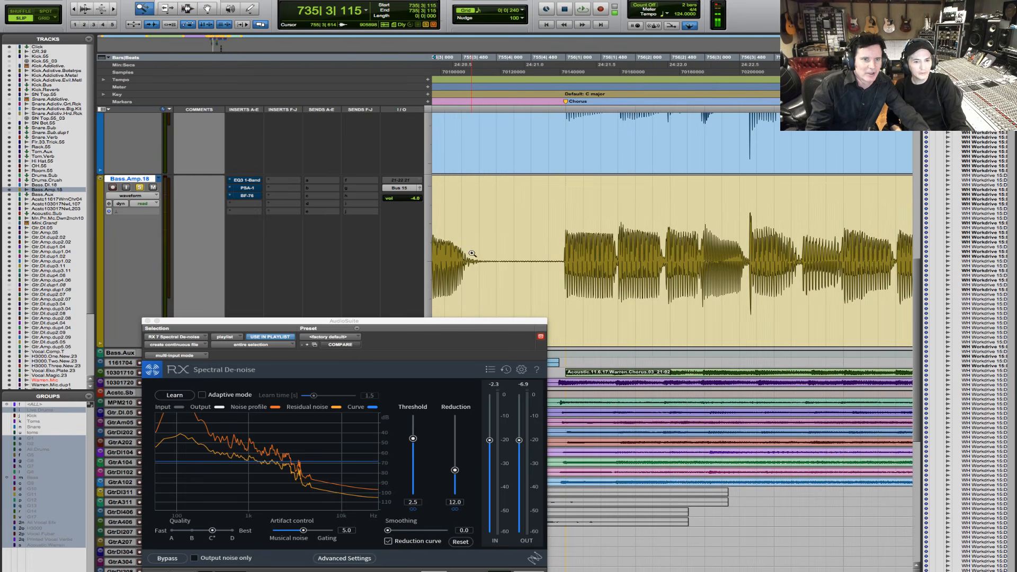
- Select the silent gap before the Chorus marker on Bass.Amp.18, play it and tighten the selection to 755|4|055 through 755|4|870
{"action": "left_click_drag", "start_coordinate": [472, 254], "coordinate": [688, 265]}
{"action": "left_click_drag", "start_coordinate": [478, 262], "coordinate": [627, 278]}
{"action": "key", "text": "space"}
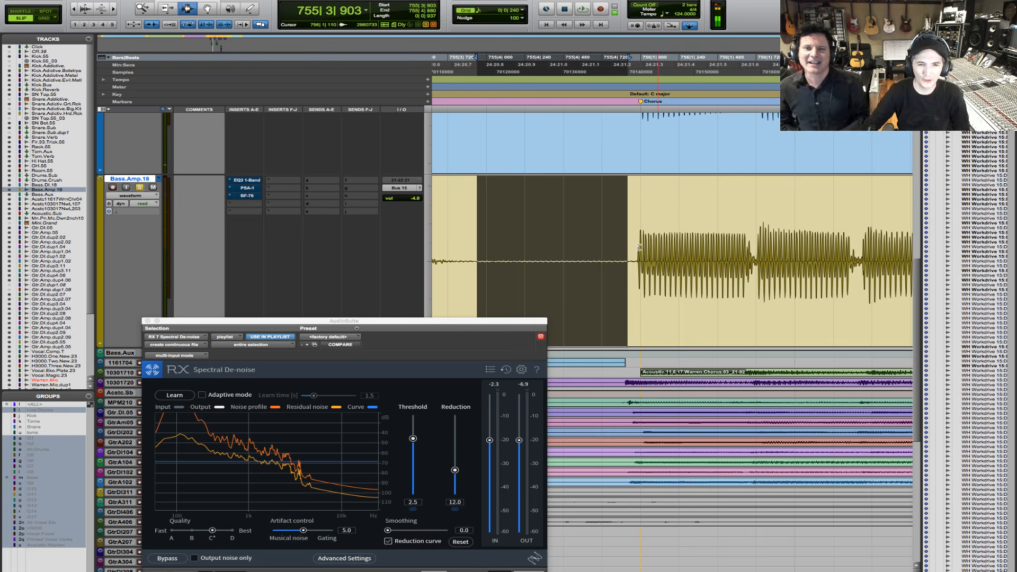
{"action": "left_click", "coordinate": [476, 233]}
{"action": "left_click_drag", "start_coordinate": [626, 260], "coordinate": [495, 259]}
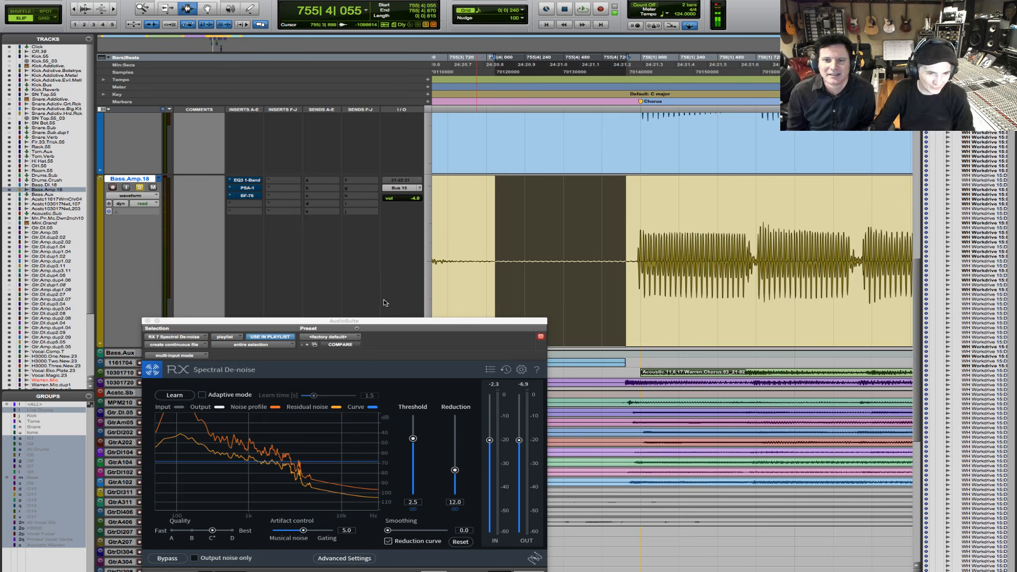
- Set the threshold to 0.0 and learn the noise profile from the gap, repeating with the selection narrowed to 755|4|046 through 755|4|480
{"action": "left_click_drag", "start_coordinate": [413, 439], "coordinate": [413, 455]}
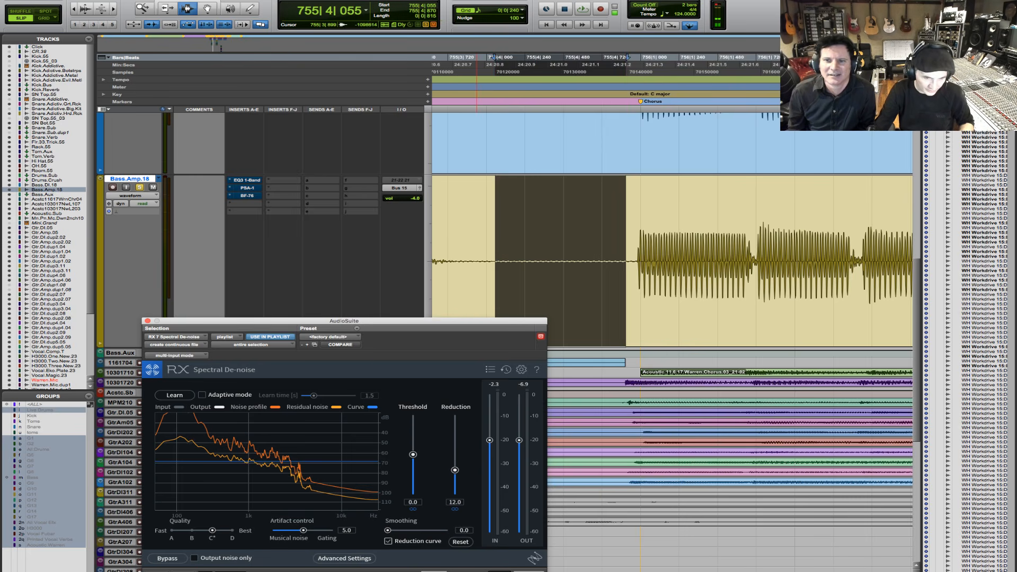
{"action": "left_click", "coordinate": [432, 569]}
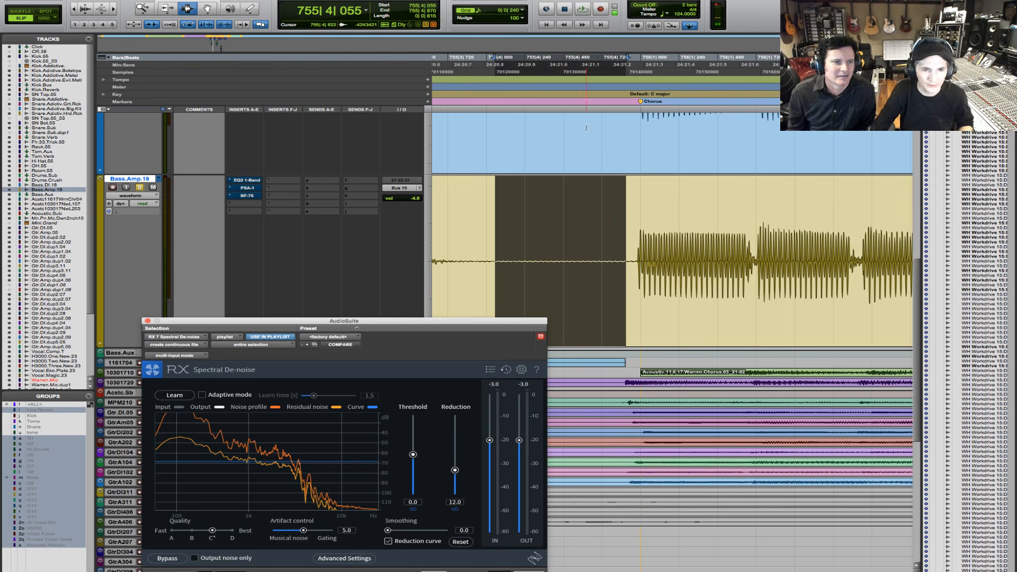
{"action": "left_click_drag", "start_coordinate": [493, 254], "coordinate": [563, 254]}
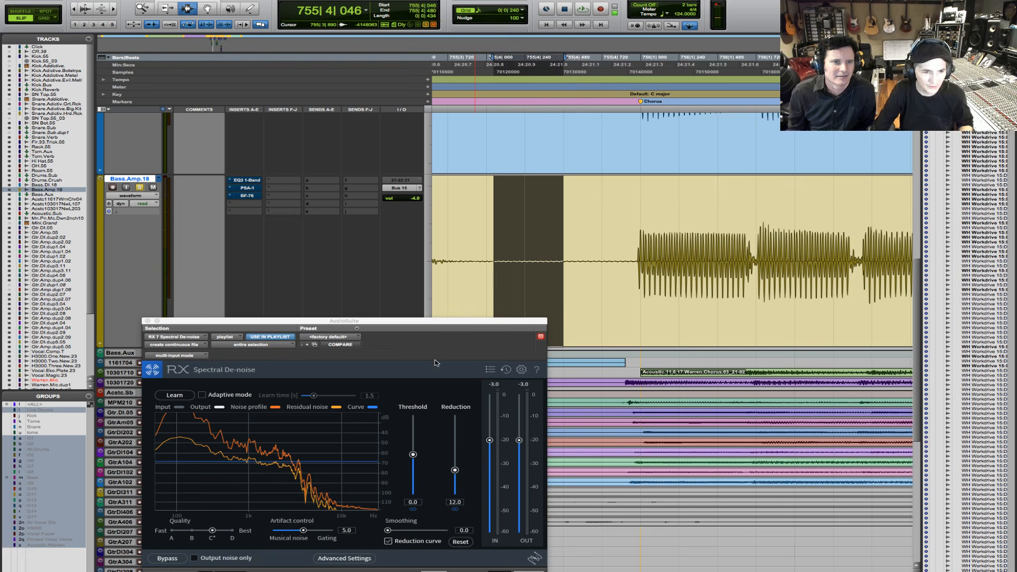
{"action": "left_click", "coordinate": [432, 569]}
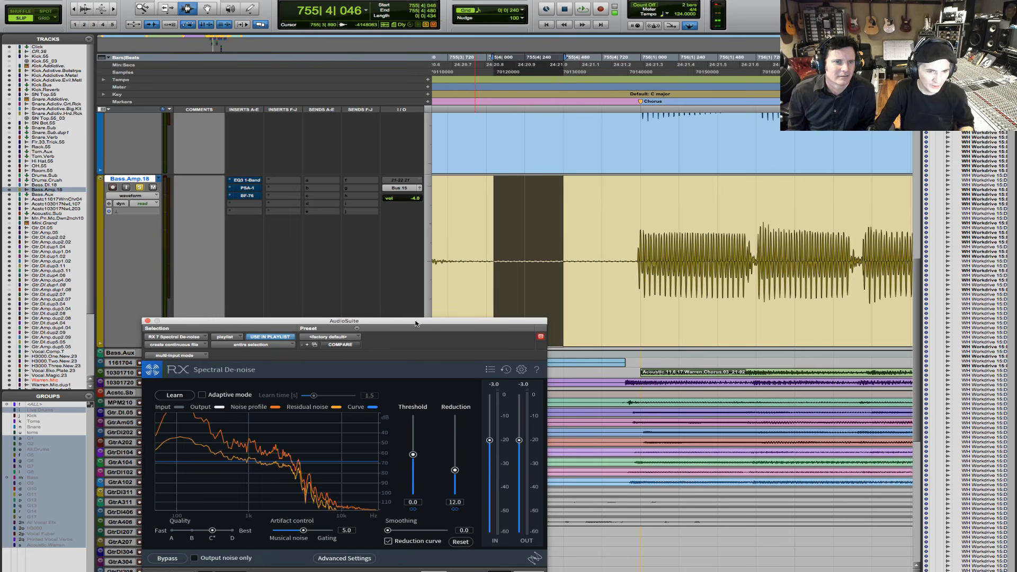
- Place the edit cursor at the start of the Bass.Amp.18_01 clip, at 735|4|652, with the de-noise window clear of the waveform
{"action": "left_click_drag", "start_coordinate": [415, 324], "coordinate": [352, 209]}
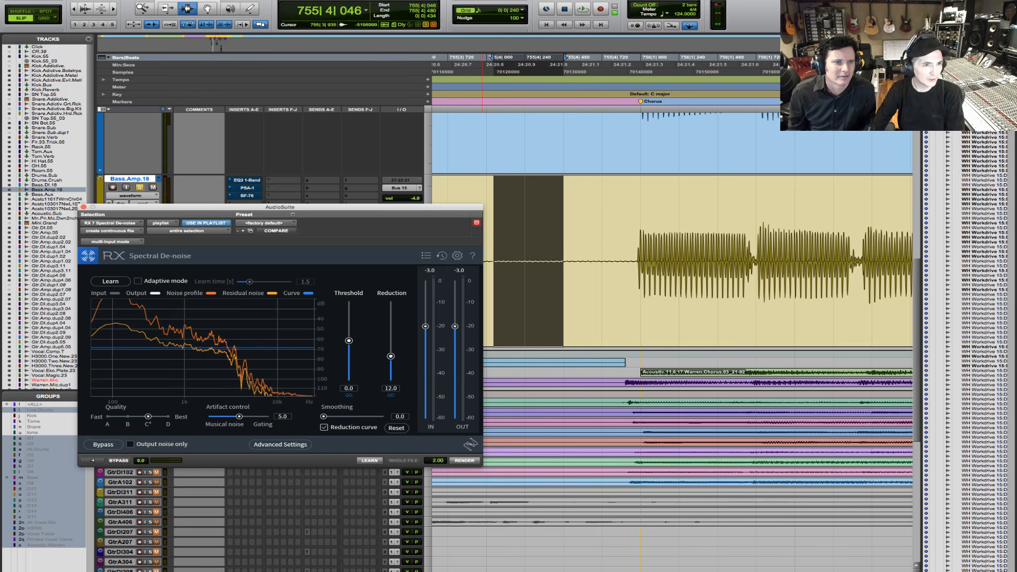
{"action": "left_click", "coordinate": [74, 10]}
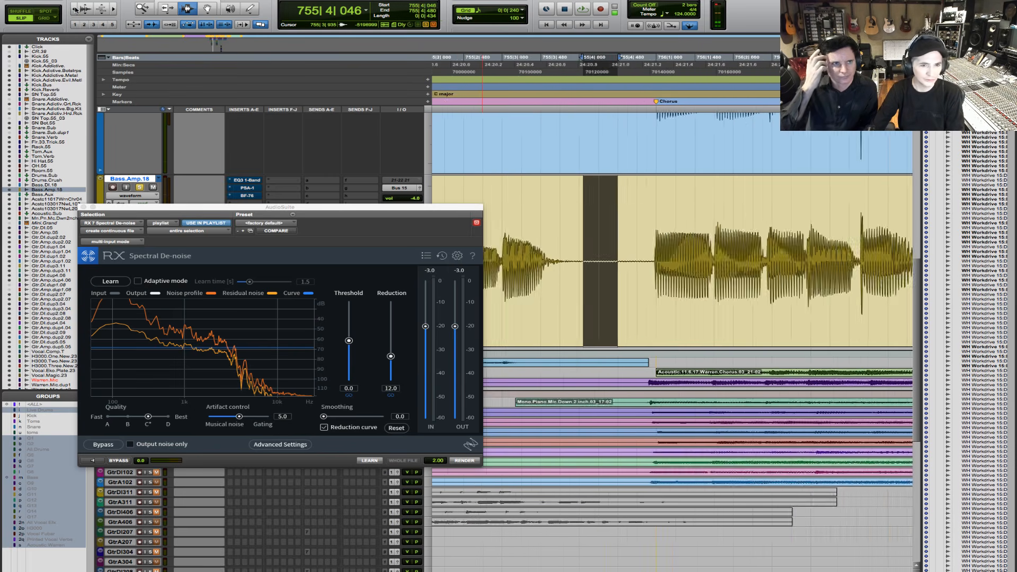
{"action": "left_click", "coordinate": [74, 10]}
{"action": "left_click", "coordinate": [74, 10]}
{"action": "left_click", "coordinate": [74, 10]}
{"action": "left_click", "coordinate": [74, 9]}
{"action": "left_click", "coordinate": [74, 9]}
{"action": "left_click", "coordinate": [74, 9]}
{"action": "left_click", "coordinate": [74, 9]}
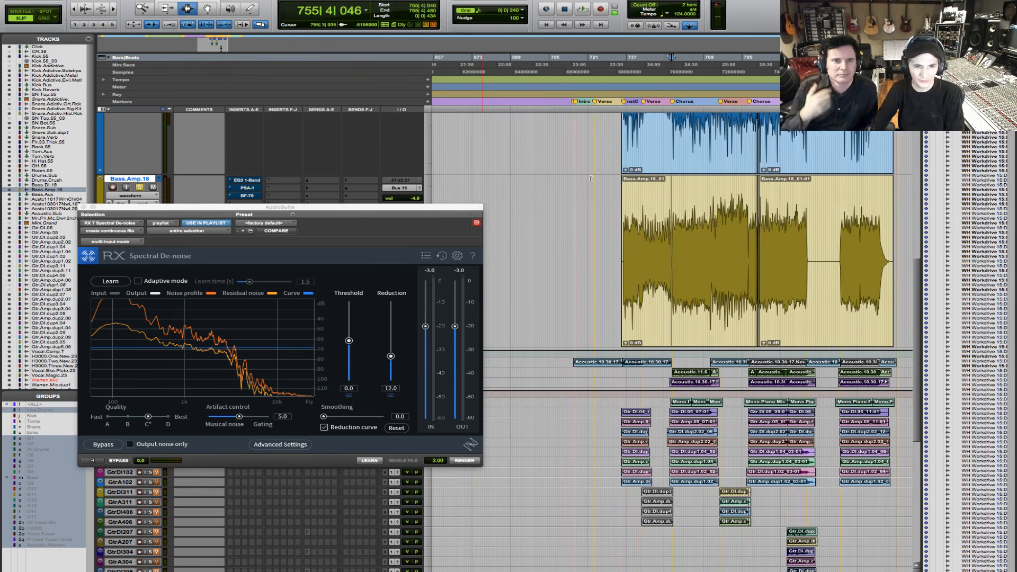
{"action": "left_click", "coordinate": [623, 200]}
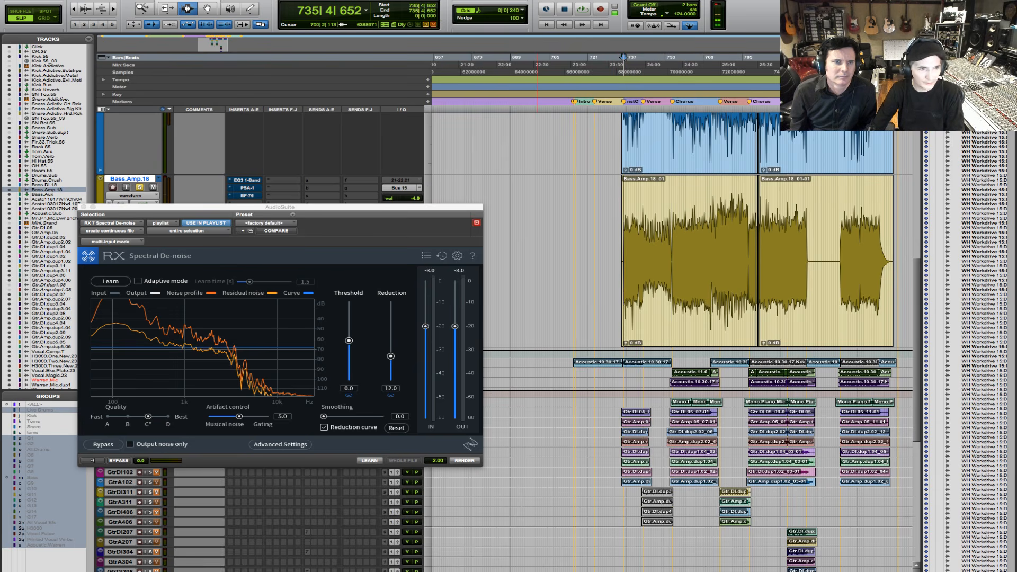
{"action": "left_click", "coordinate": [111, 9]}
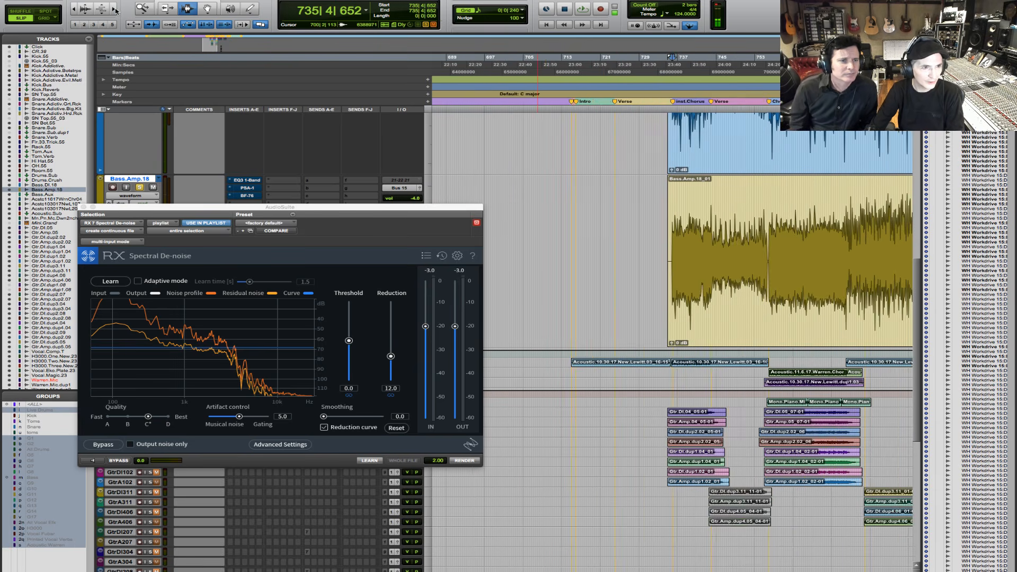
{"action": "left_click", "coordinate": [111, 9]}
{"action": "left_click", "coordinate": [111, 9]}
{"action": "left_click", "coordinate": [111, 9]}
{"action": "left_click", "coordinate": [111, 9]}
{"action": "left_click_drag", "start_coordinate": [228, 12], "coordinate": [276, 16]}
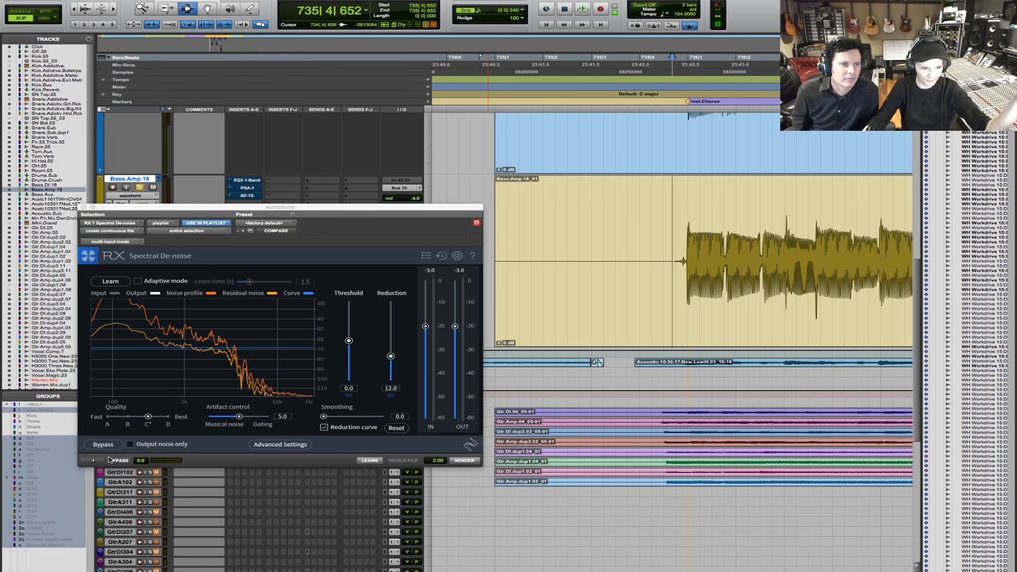
- Select the opening passage of the Bass.Amp.18_01 clip from 735|2|172 to 739|4|288 for previewing
{"action": "left_click", "coordinate": [86, 461]}
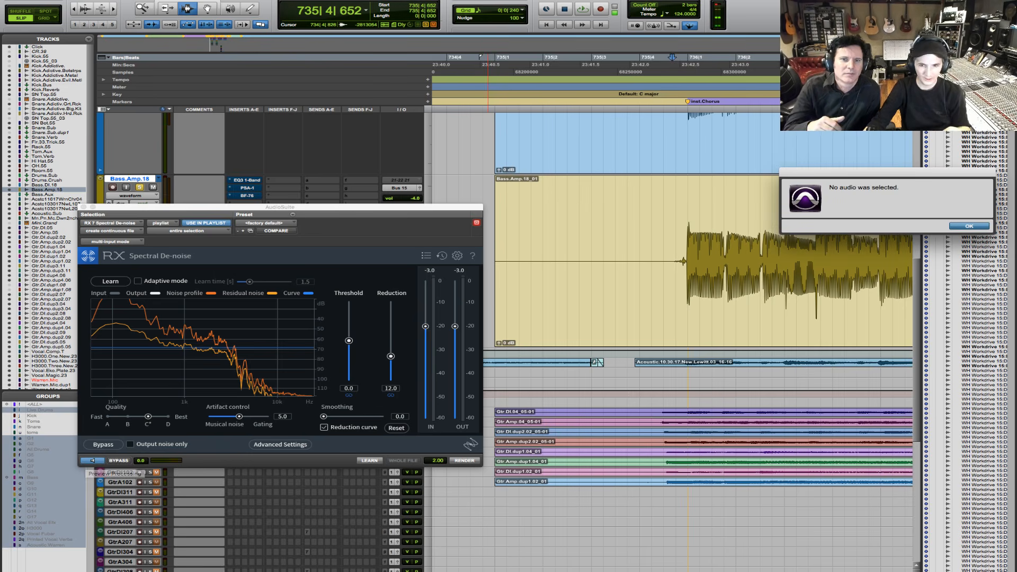
{"action": "left_click", "coordinate": [969, 227]}
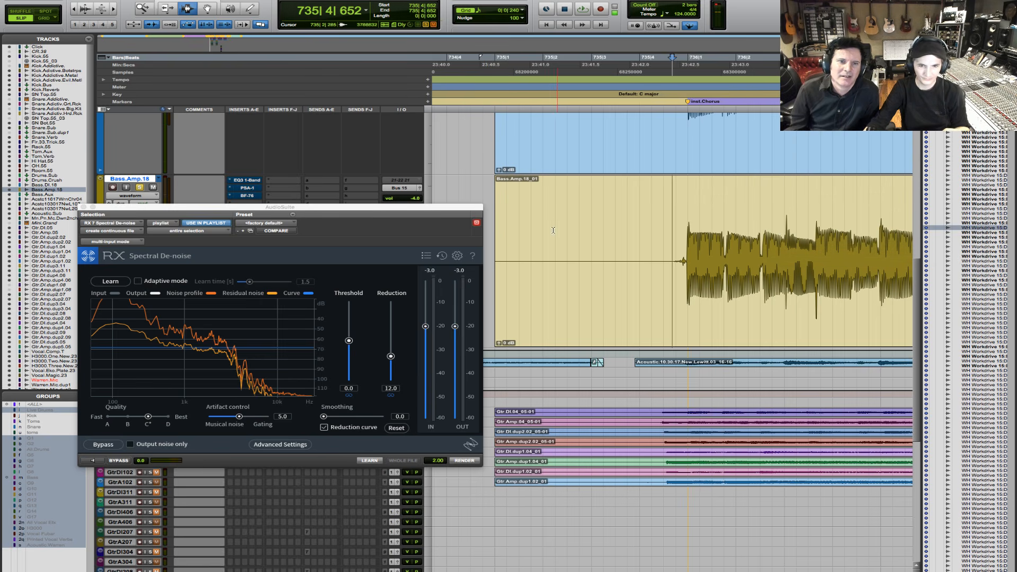
{"action": "left_click_drag", "start_coordinate": [552, 246], "coordinate": [924, 265]}
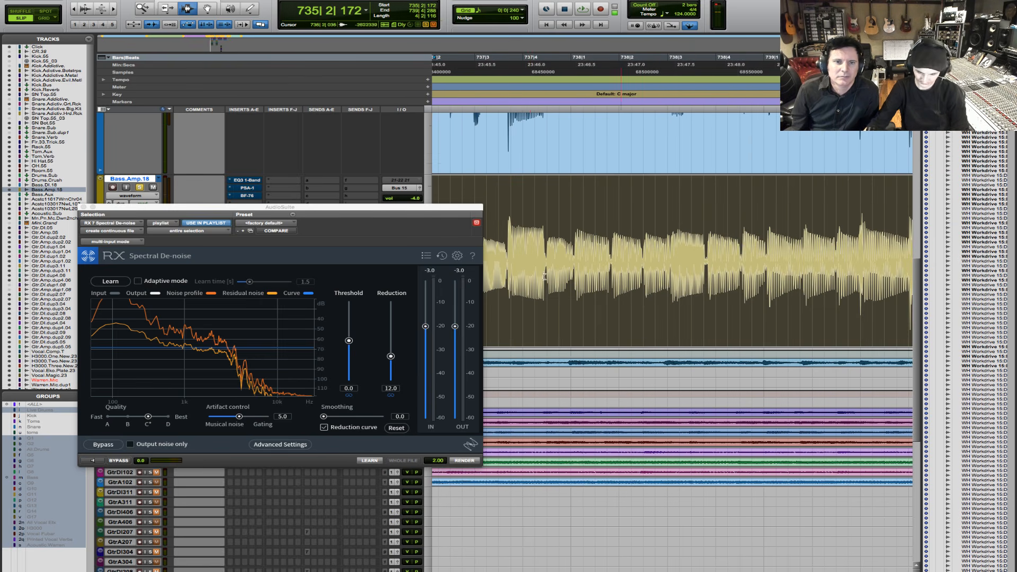
{"action": "left_click", "coordinate": [74, 9]}
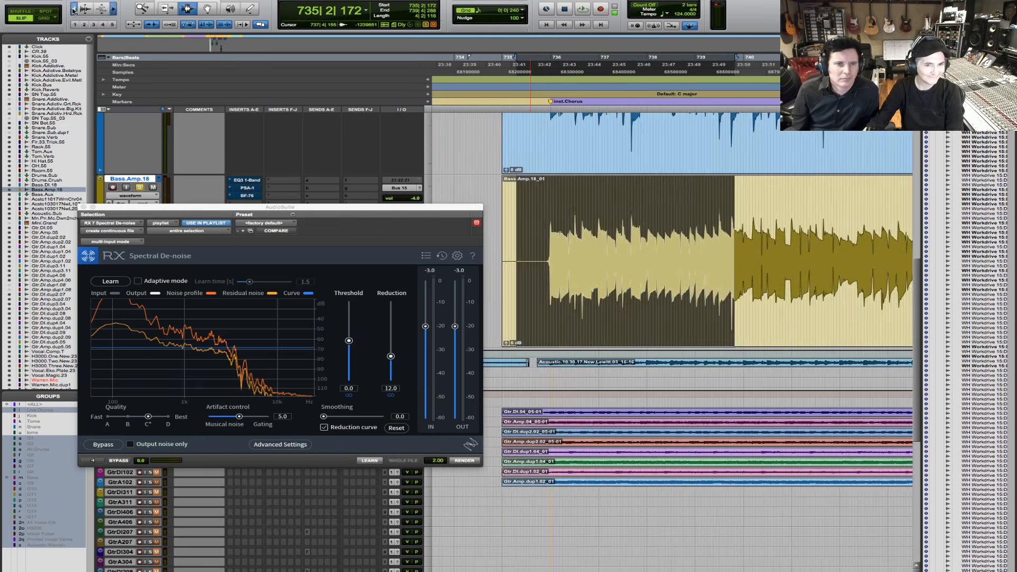
- Preview the de-noise processing twice on the selected bass passage and stop playback
{"action": "left_click", "coordinate": [94, 459]}
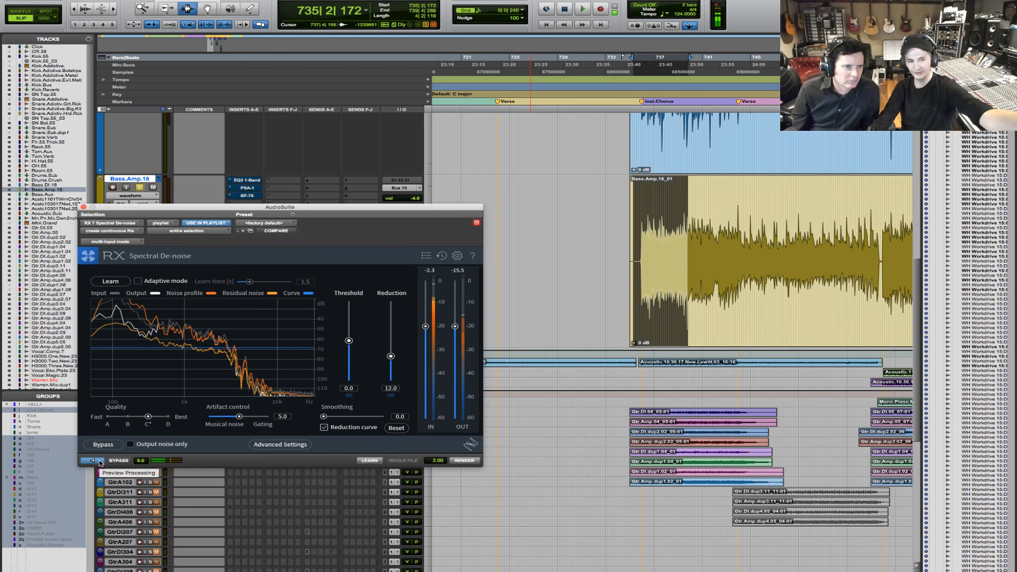
{"action": "left_click", "coordinate": [99, 462]}
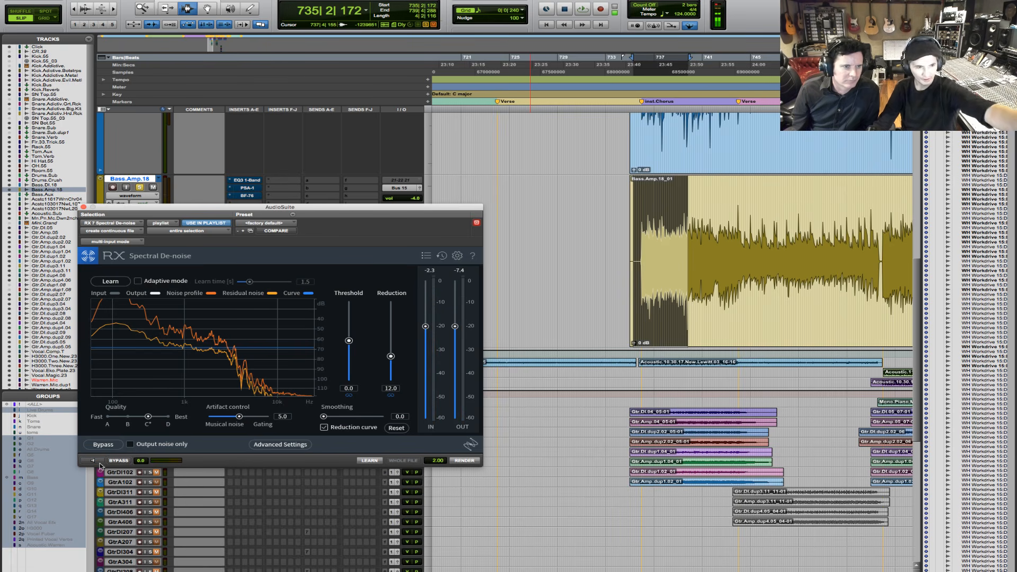
{"action": "left_click", "coordinate": [100, 462]}
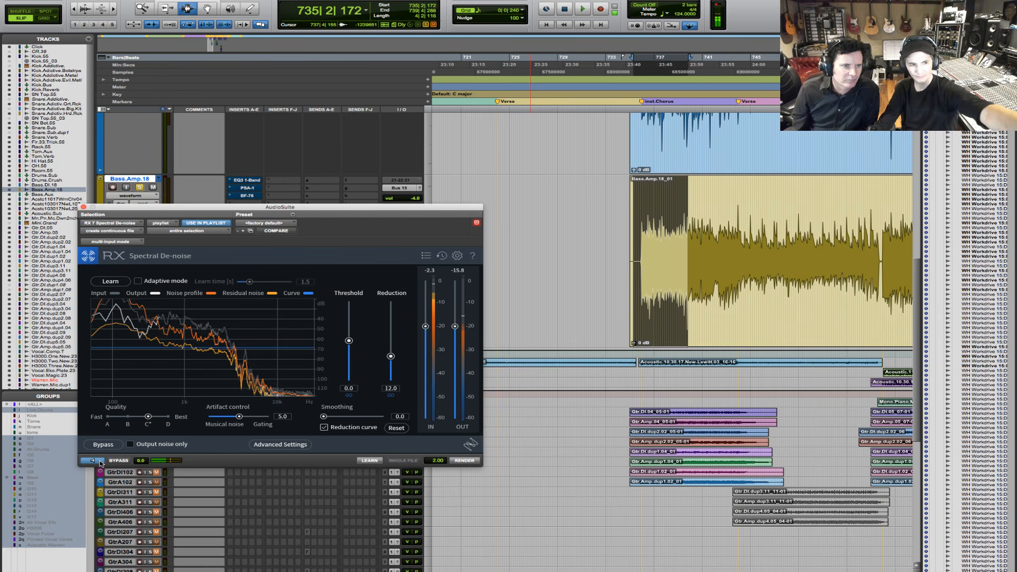
{"action": "left_click", "coordinate": [100, 463]}
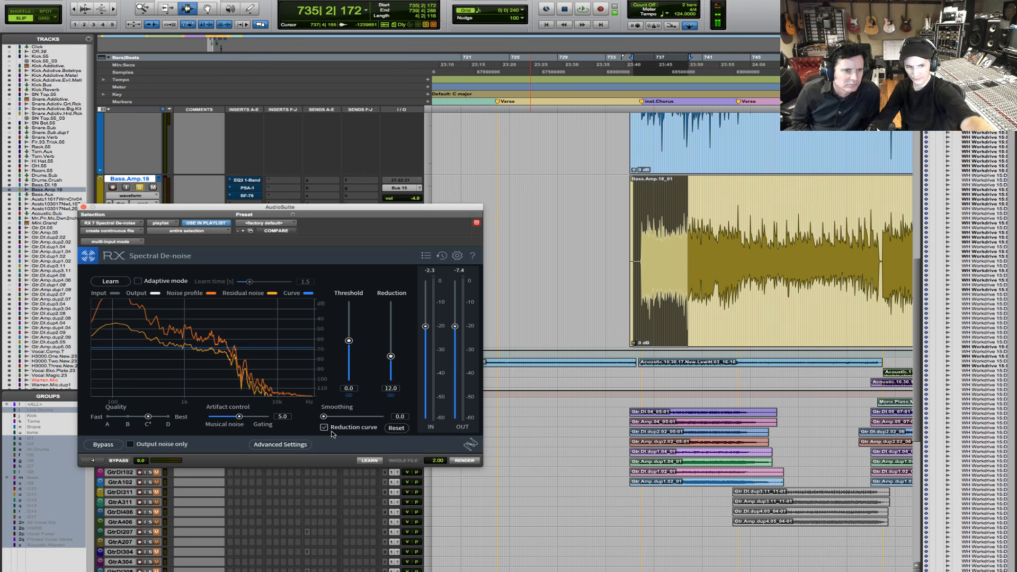
- Lower the low-frequency part of the reduction curve with a point at about 300 Hz and set smoothing to 2.4
{"action": "left_click", "coordinate": [145, 348]}
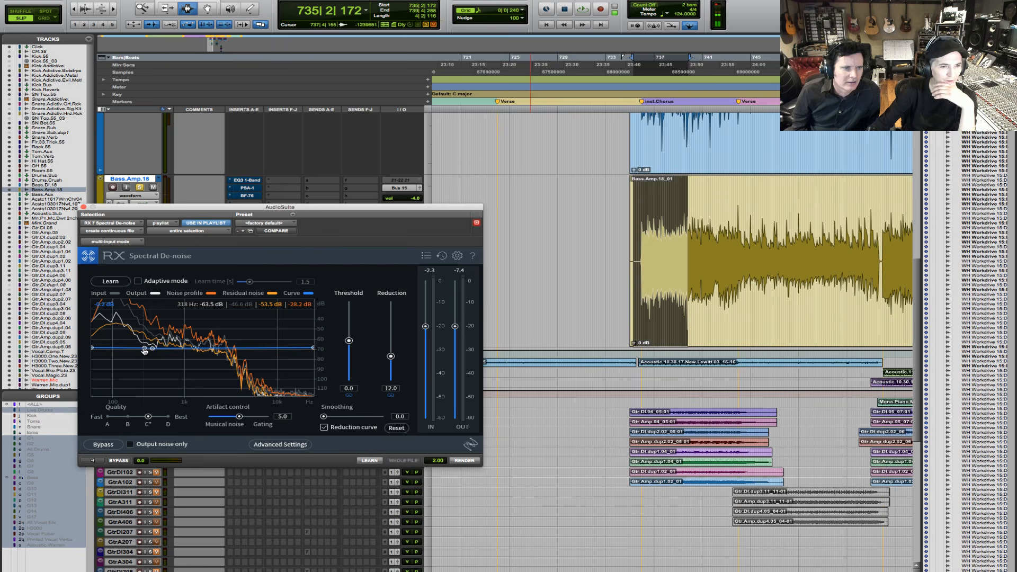
{"action": "left_click_drag", "start_coordinate": [146, 350], "coordinate": [144, 325]}
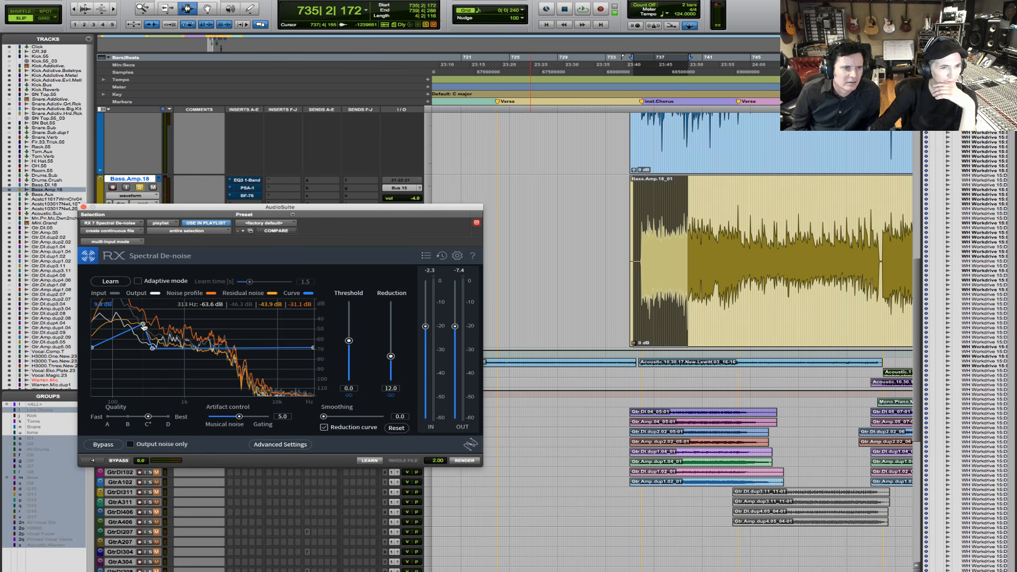
{"action": "left_click_drag", "start_coordinate": [94, 353], "coordinate": [83, 378]}
{"action": "left_click_drag", "start_coordinate": [143, 325], "coordinate": [142, 374]}
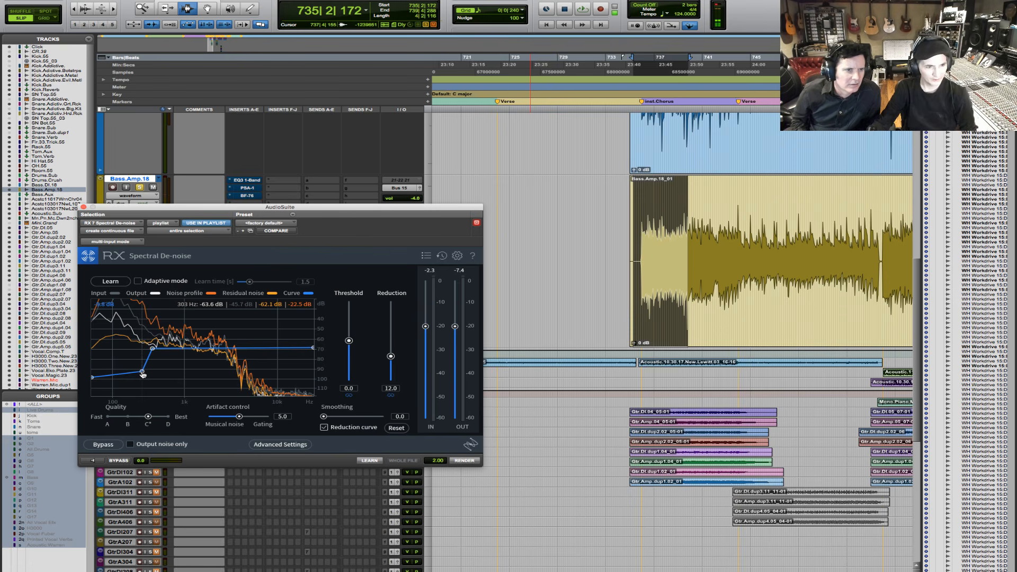
{"action": "mouse_move", "coordinate": [143, 374]}
{"action": "left_mouse_down"}
{"action": "mouse_move", "coordinate": [141, 383]}
{"action": "mouse_move", "coordinate": [141, 373]}
{"action": "left_mouse_up"}
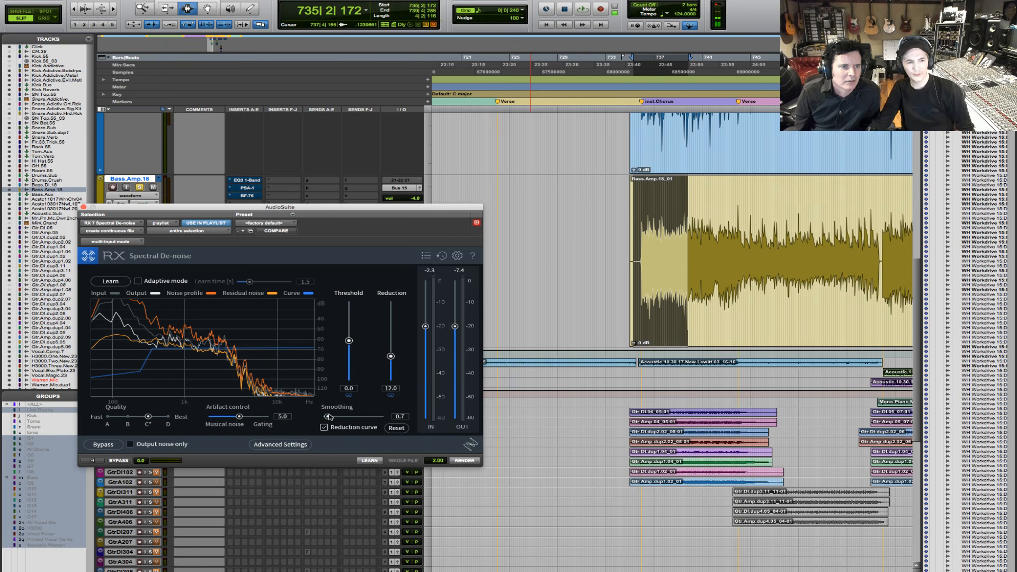
{"action": "left_click_drag", "start_coordinate": [328, 417], "coordinate": [338, 411]}
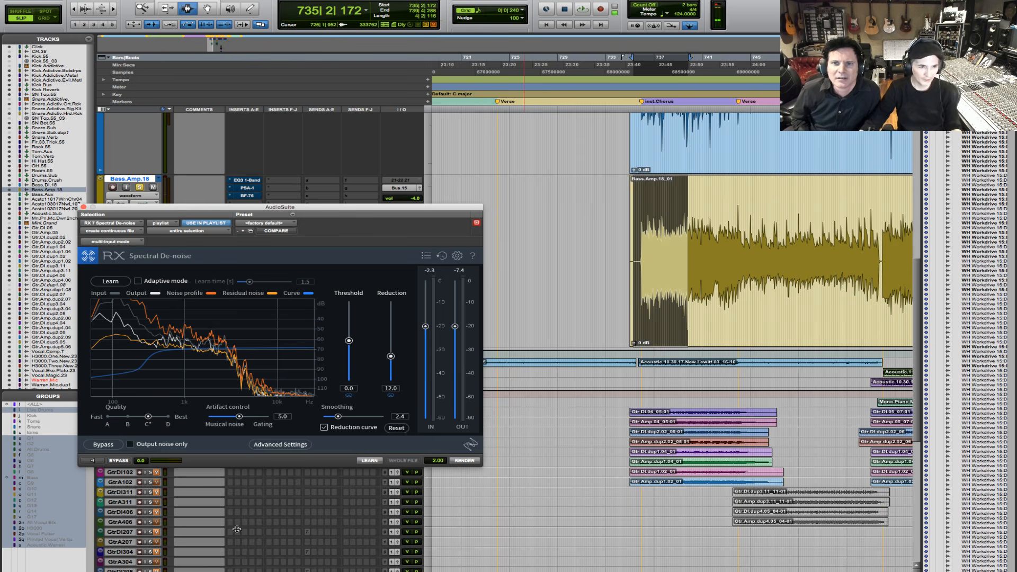
- Preview the bass passage with the reshaped reduction curve, toggling bypass to compare the processed and original sound
{"action": "left_click", "coordinate": [110, 448]}
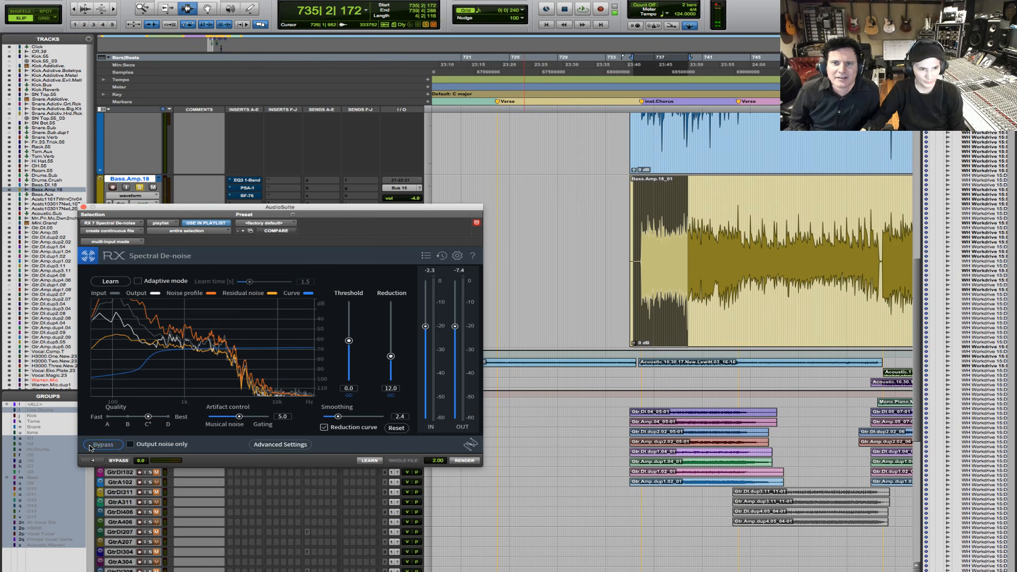
{"action": "left_click", "coordinate": [91, 461]}
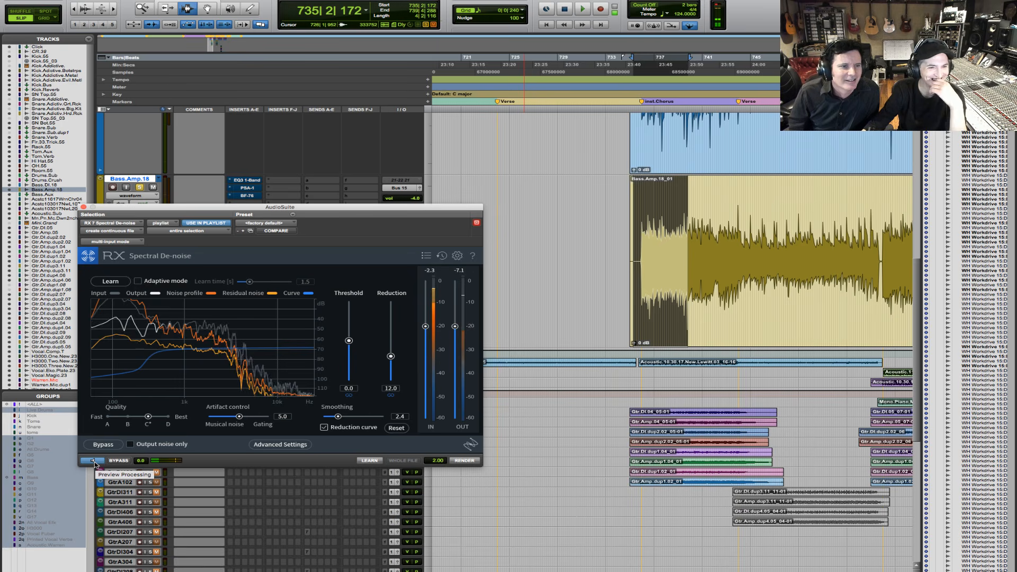
{"action": "left_click", "coordinate": [125, 460]}
{"action": "left_click", "coordinate": [125, 461]}
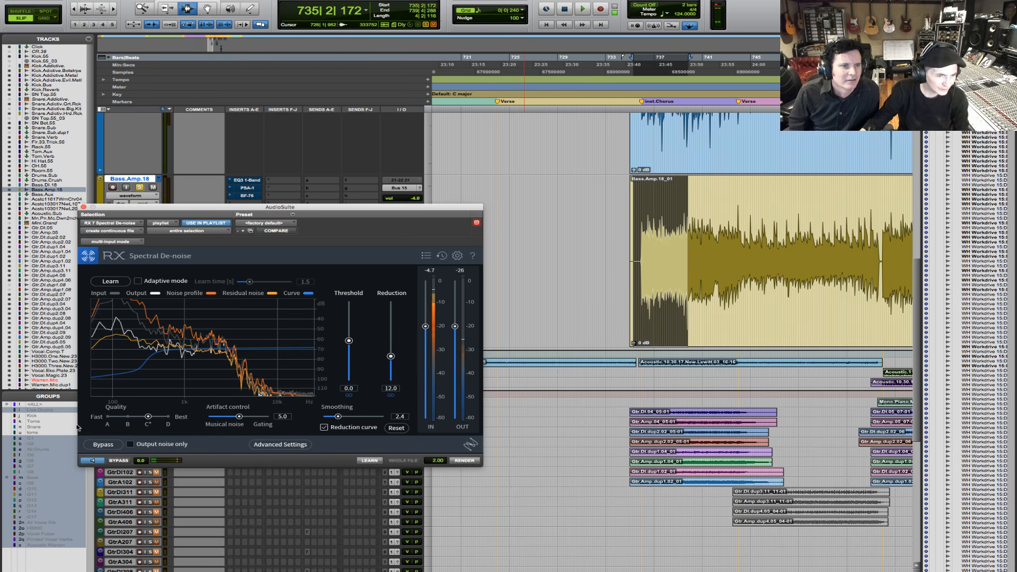
{"action": "key", "text": "space"}
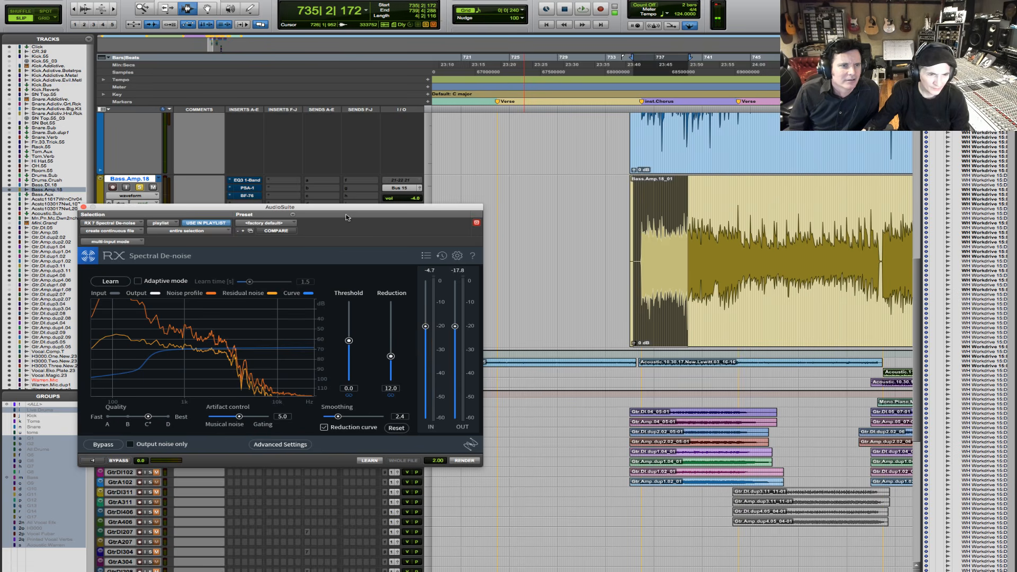
- Insert the mono RX 7 Spectral De-noise plug-in in the fourth insert slot of the Bass.Amp.18 track
{"action": "left_click_drag", "start_coordinate": [110, 213], "coordinate": [562, 372]}
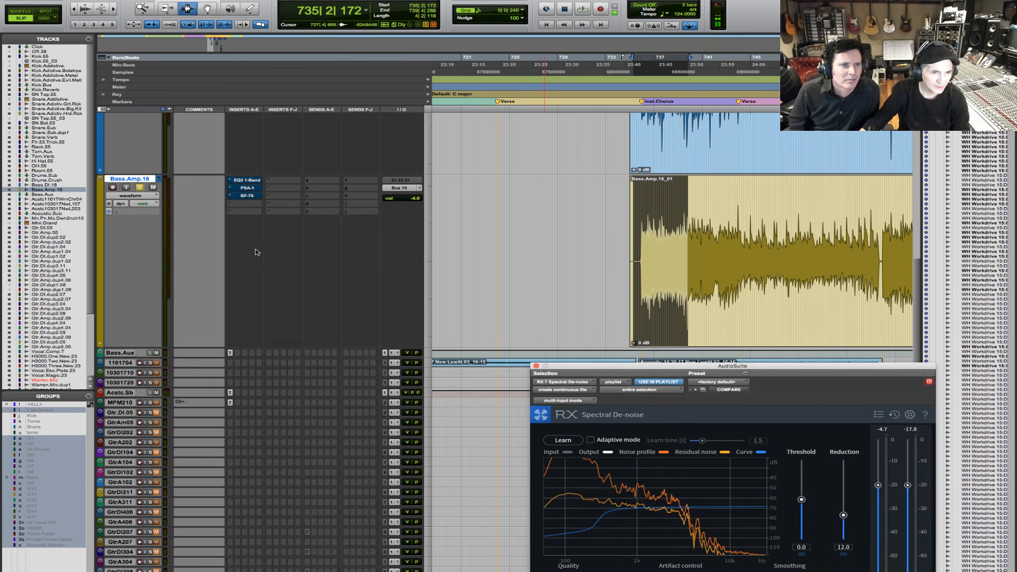
{"action": "left_click", "coordinate": [241, 206]}
{"action": "mouse_move", "coordinate": [264, 221]}
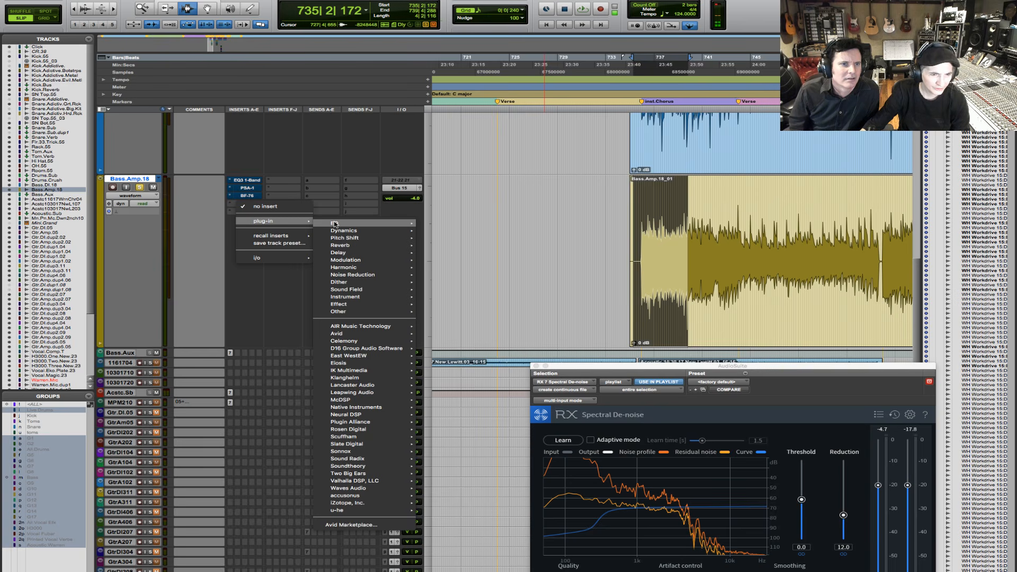
{"action": "mouse_move", "coordinate": [336, 225]}
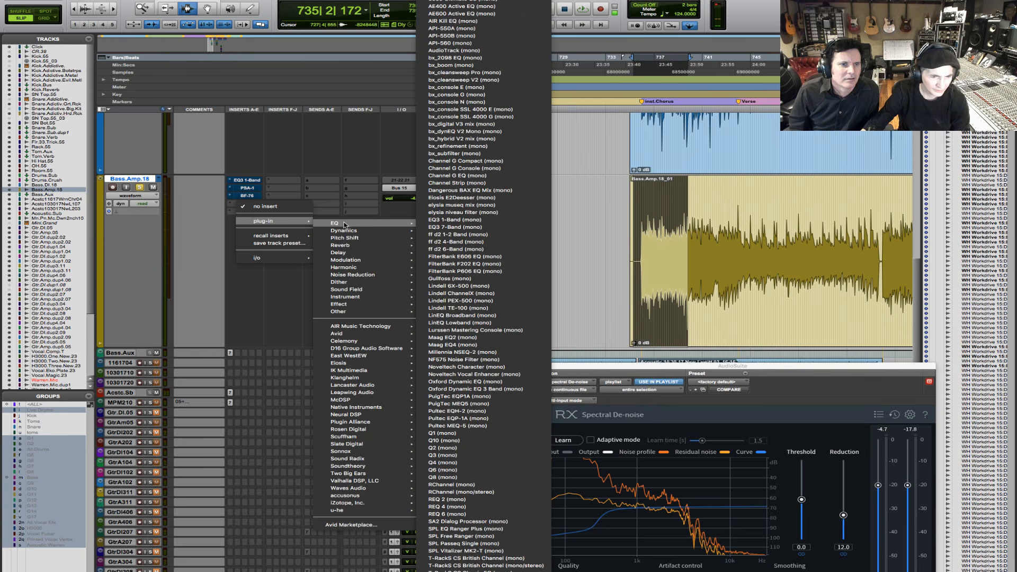
{"action": "mouse_move", "coordinate": [364, 504]}
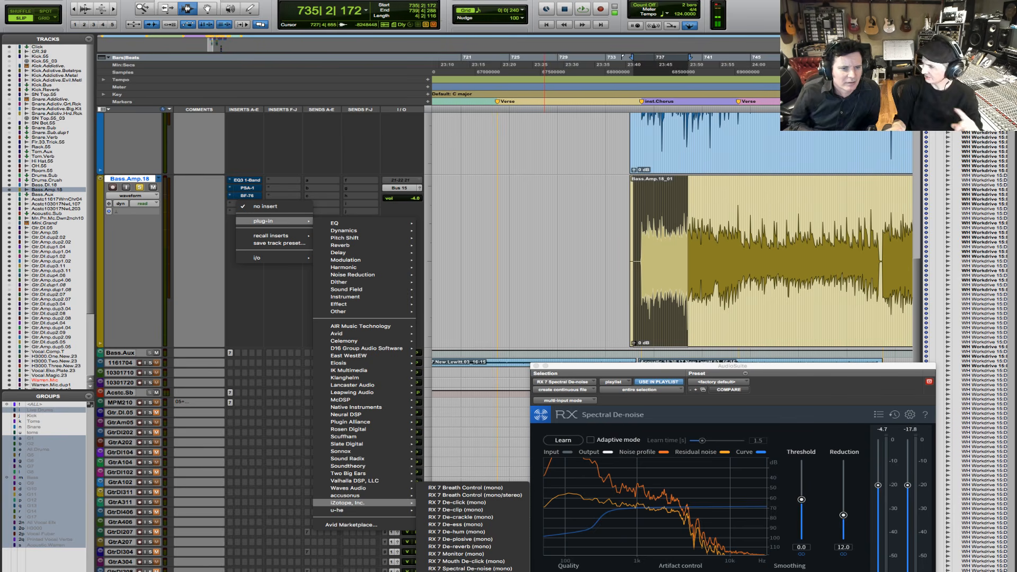
{"action": "left_click", "coordinate": [486, 562]}
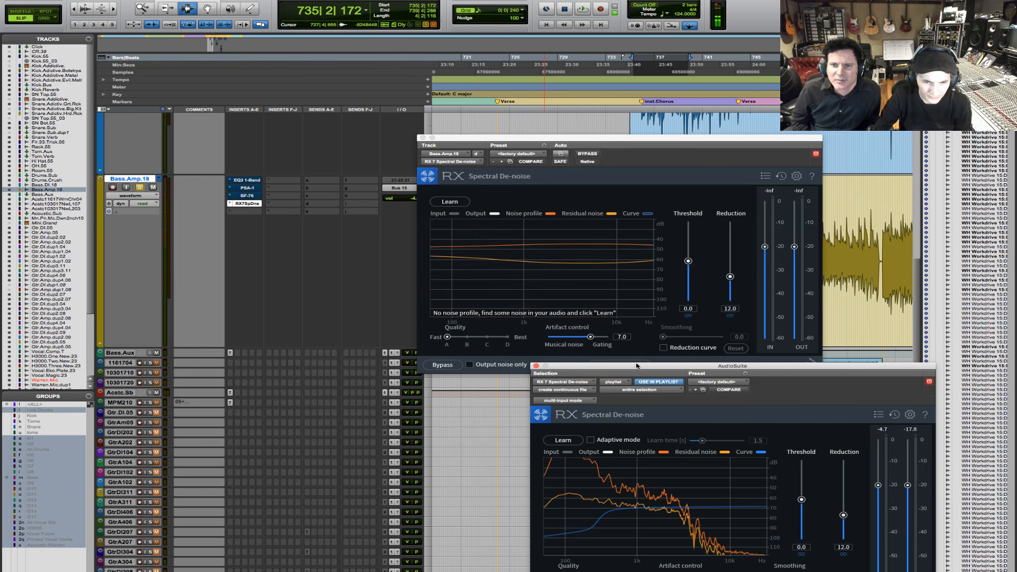
- Arrange the AudioSuite window below the track insert's window to compare both Spectral De-noise versions, with the insert in front
{"action": "left_click_drag", "start_coordinate": [637, 365], "coordinate": [195, 305]}
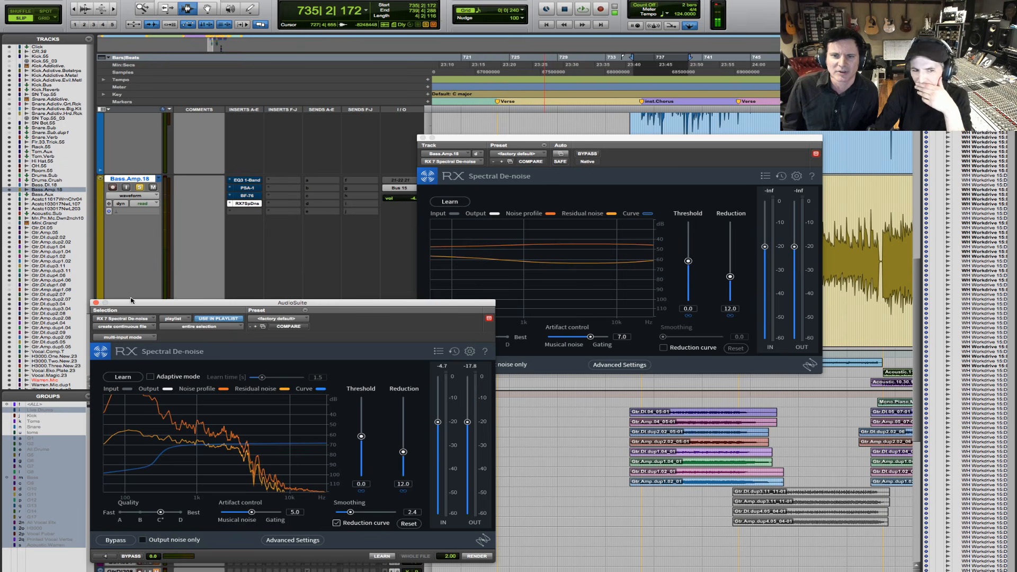
{"action": "left_click_drag", "start_coordinate": [198, 307], "coordinate": [361, 277]}
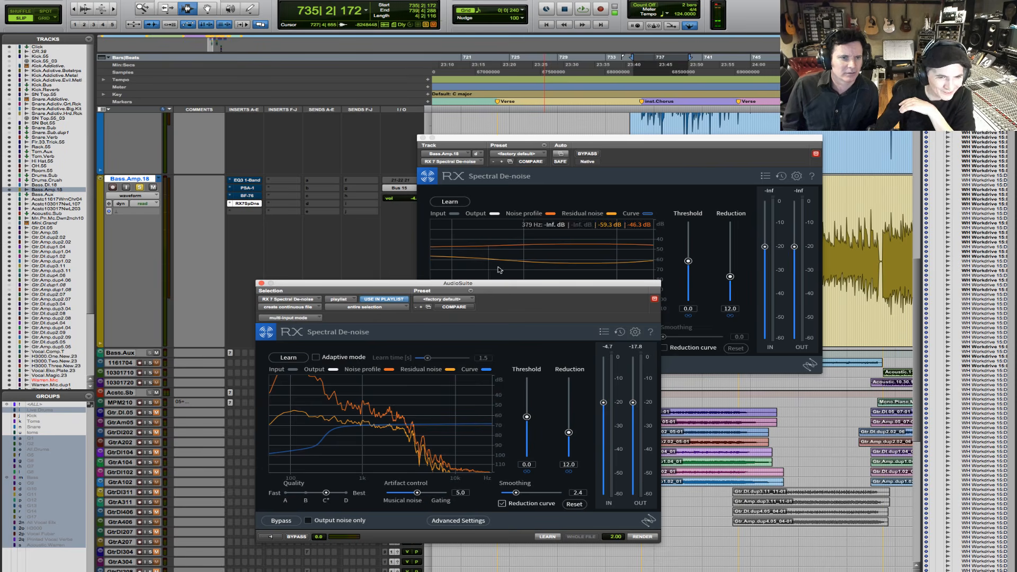
{"action": "left_click", "coordinate": [486, 139]}
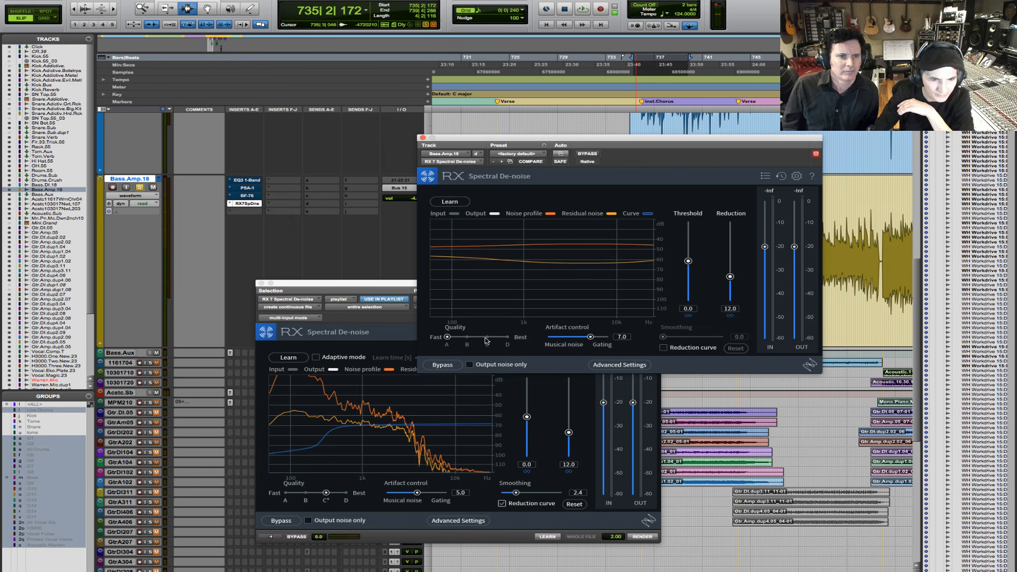
- Set the noise floor synthesis to 3.9 in the insert's advanced settings and close them
{"action": "left_click", "coordinate": [593, 365]}
{"action": "left_click_drag", "start_coordinate": [437, 307], "coordinate": [471, 304]}
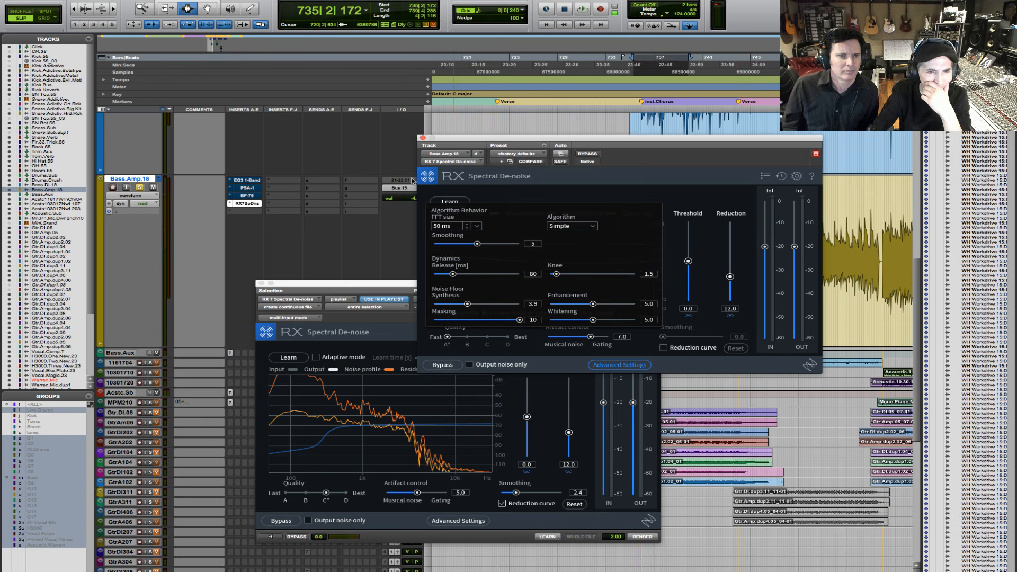
{"action": "left_click", "coordinate": [617, 369]}
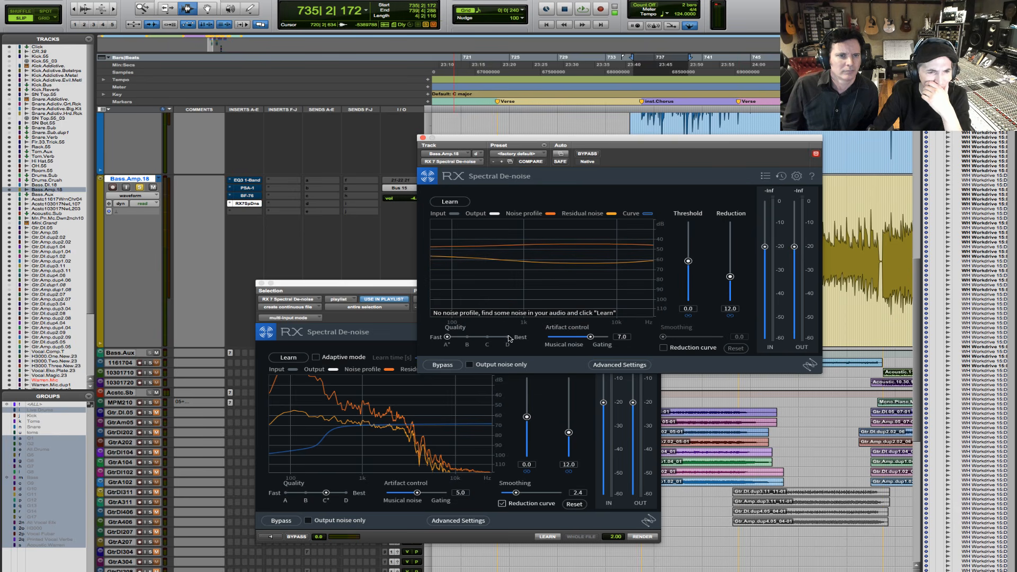
- Move the insert's Spectral De-noise window off the bass waveform and bring the AudioSuite version to the front
{"action": "left_click_drag", "start_coordinate": [562, 138], "coordinate": [318, 137]}
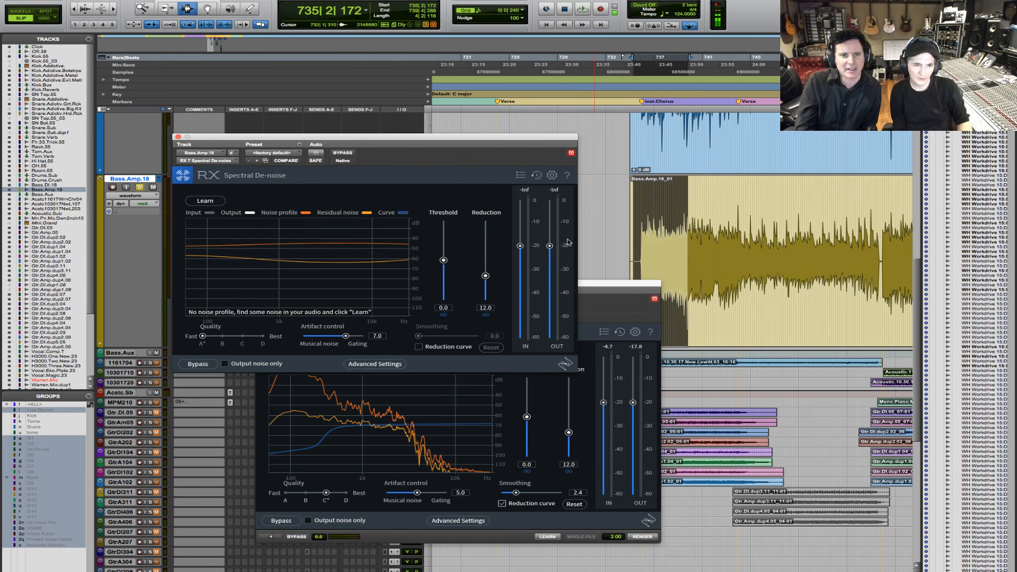
{"action": "left_click", "coordinate": [596, 284]}
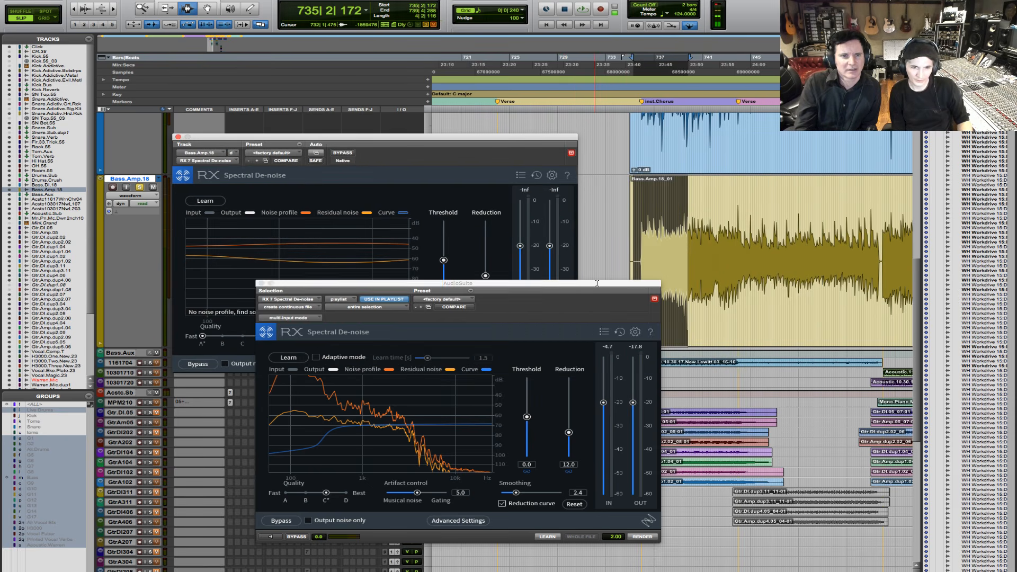
- Close both Spectral De-noise windows and reopen the insert version on the Bass.Amp.18 track
{"action": "left_click", "coordinate": [261, 284]}
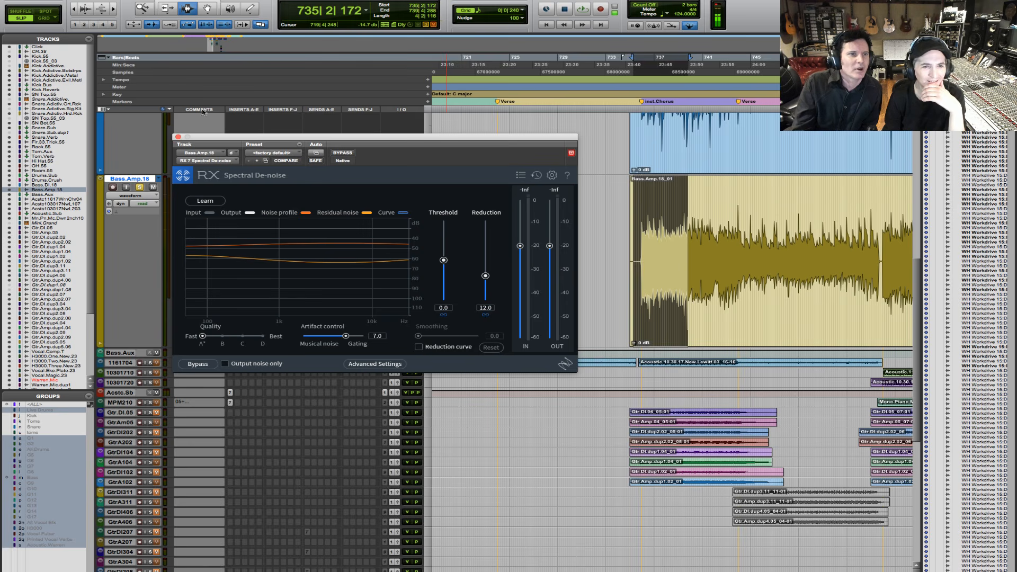
{"action": "left_click", "coordinate": [178, 137]}
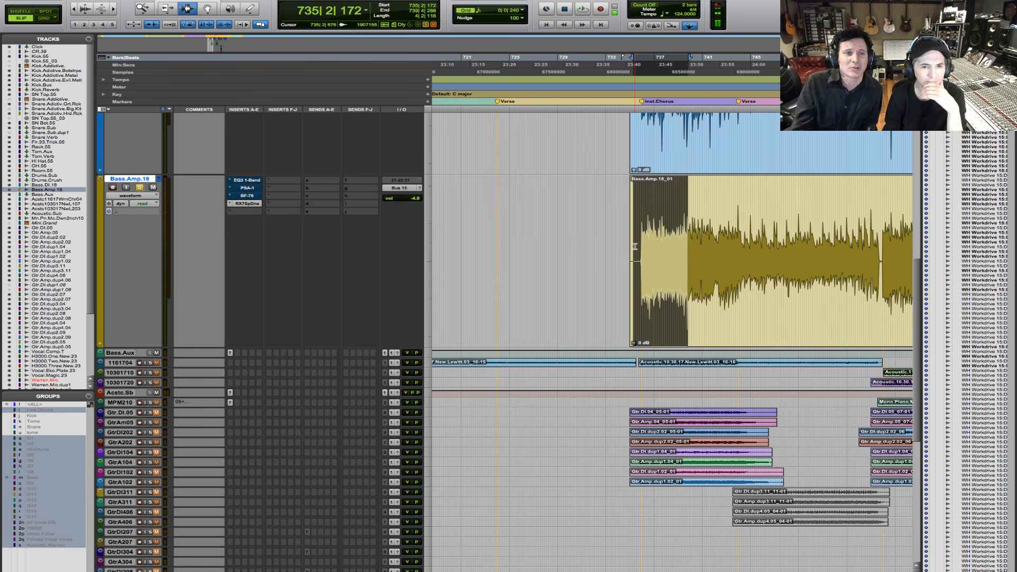
{"action": "left_click", "coordinate": [257, 204]}
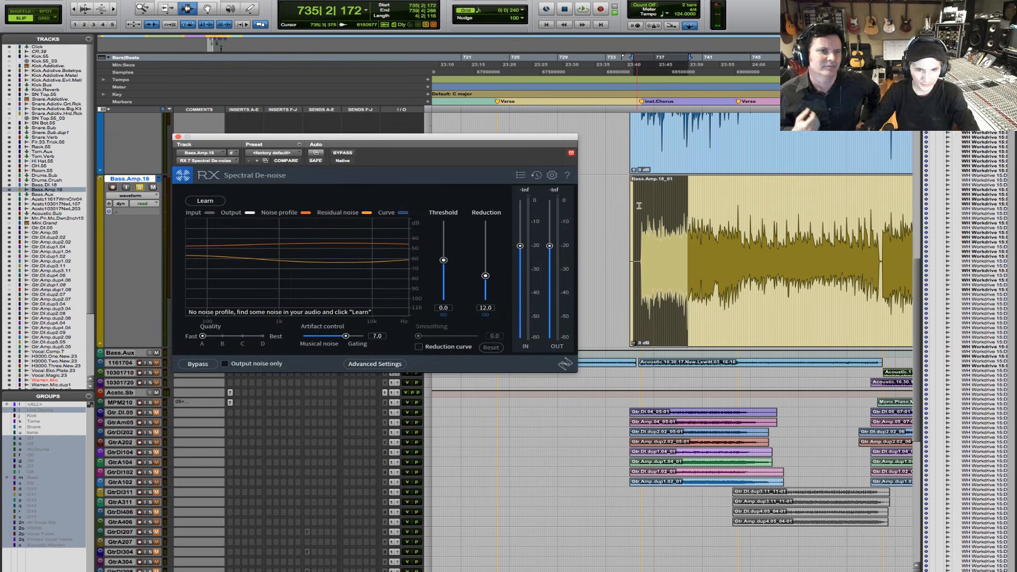
- Select the short noise-only stretch just before the first bass note on Bass.Amp.18, from 735|4|745 to 735|4|844, and audition it
{"action": "left_click", "coordinate": [637, 223]}
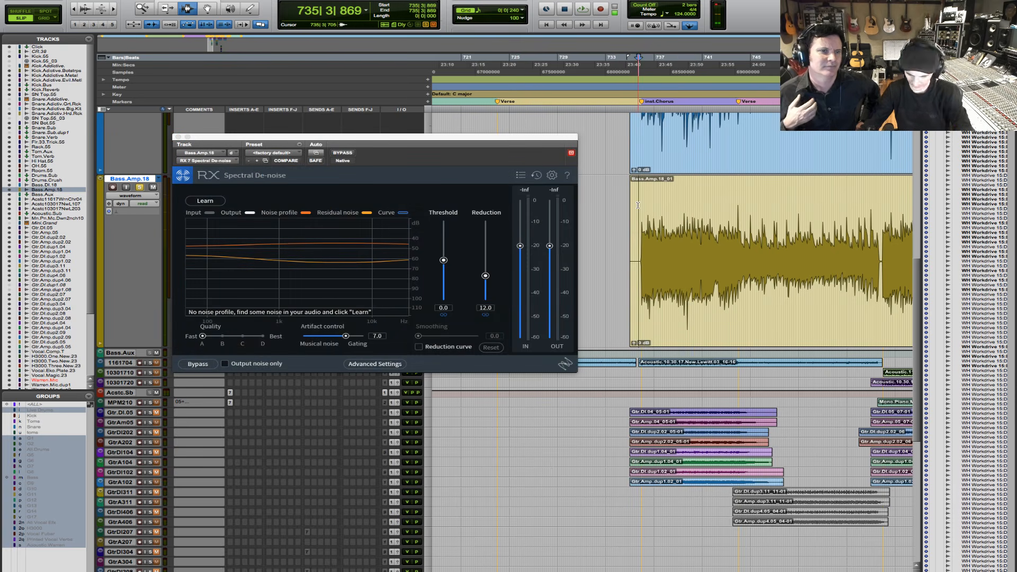
{"action": "left_click", "coordinate": [112, 9]}
{"action": "left_click", "coordinate": [113, 9]}
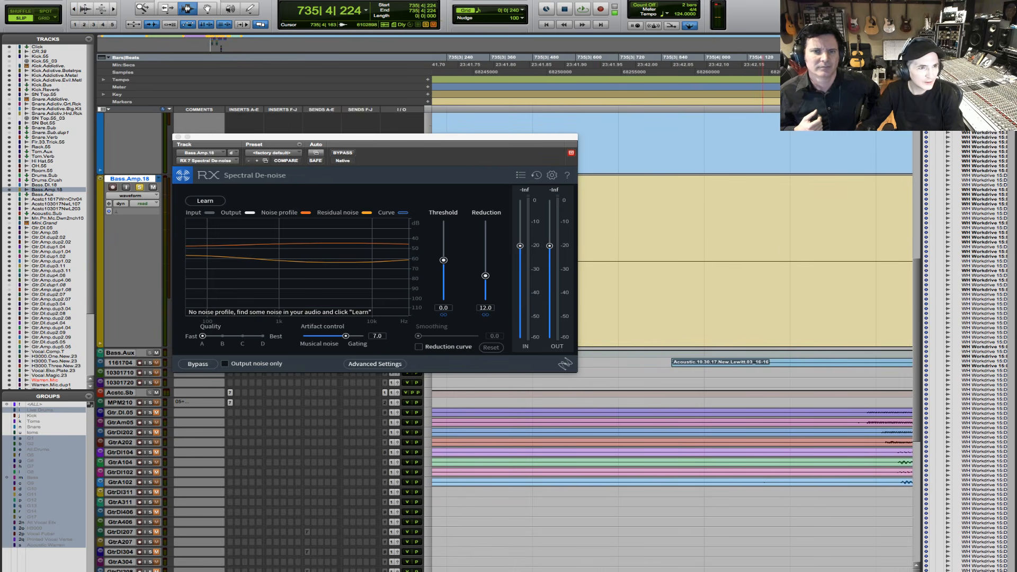
{"action": "left_click", "coordinate": [75, 9]}
{"action": "left_click_drag", "start_coordinate": [49, 21], "coordinate": [46, 22]}
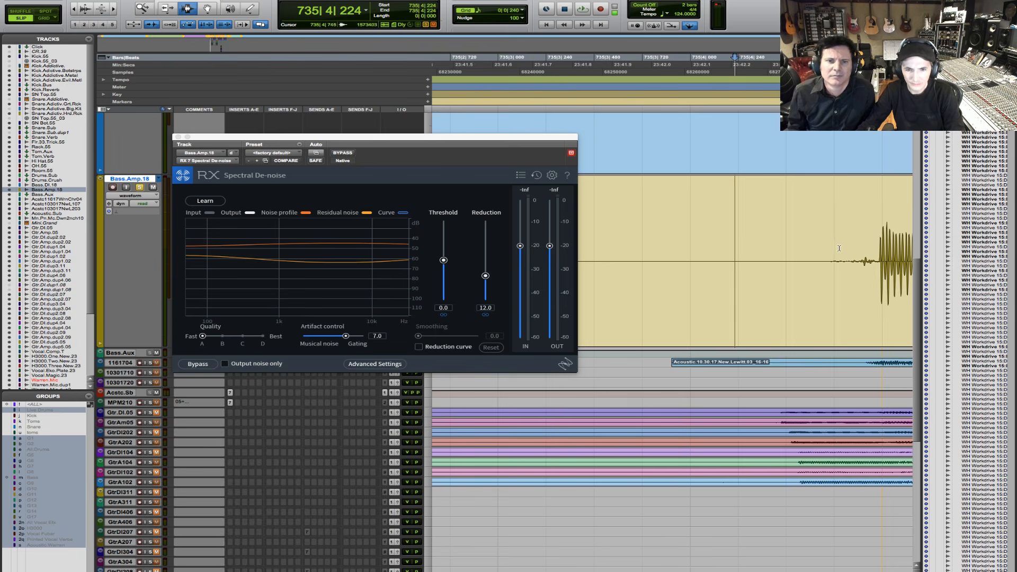
{"action": "left_click_drag", "start_coordinate": [839, 245], "coordinate": [858, 244]}
{"action": "key", "text": "space"}
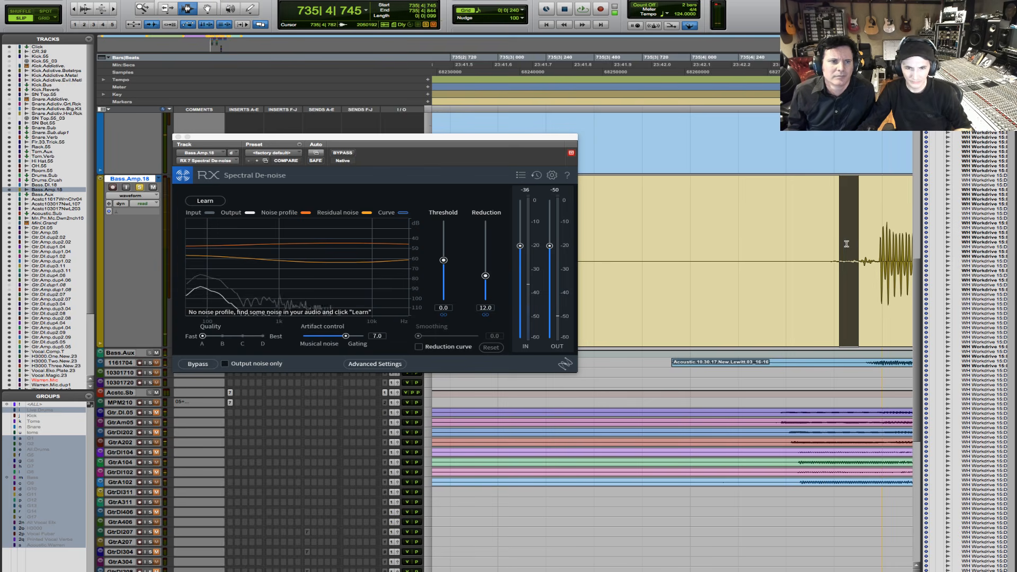
- Show the full run of bass clips and move the insert's Spectral De-noise window off their waveforms
{"action": "double_click", "coordinate": [147, 8]}
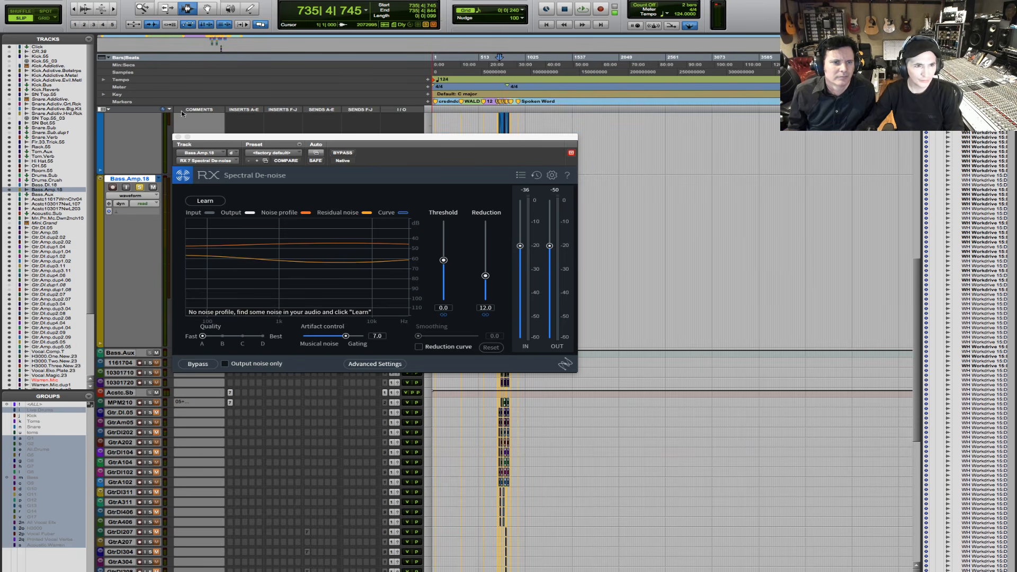
{"action": "left_click", "coordinate": [149, 13]}
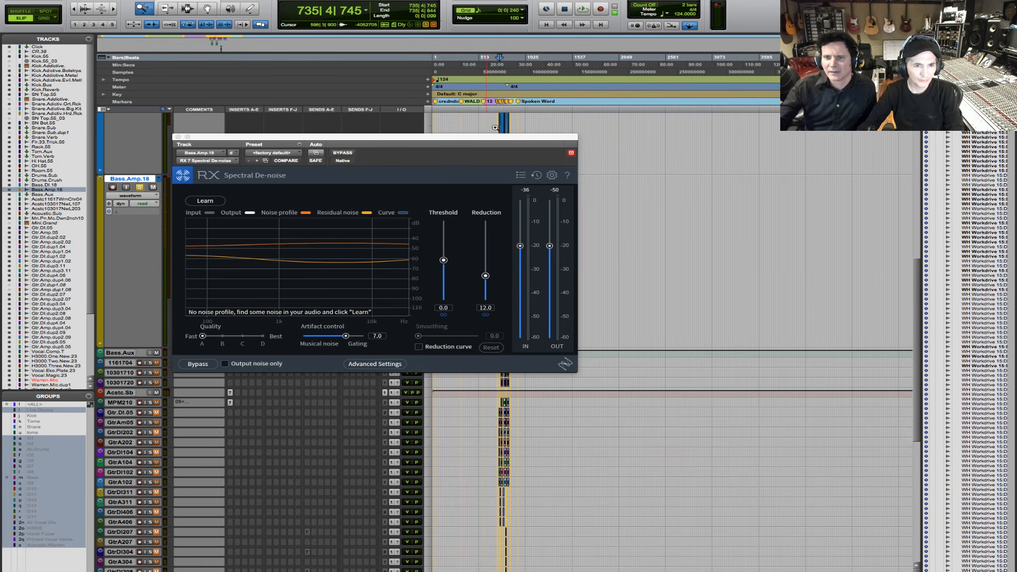
{"action": "left_click_drag", "start_coordinate": [494, 127], "coordinate": [522, 137]}
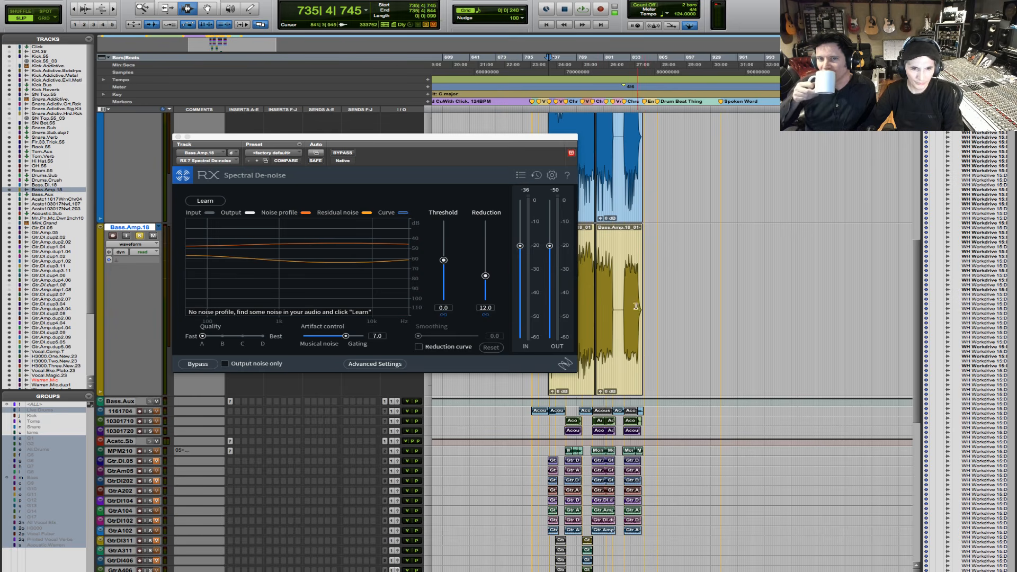
{"action": "left_click", "coordinate": [150, 10]}
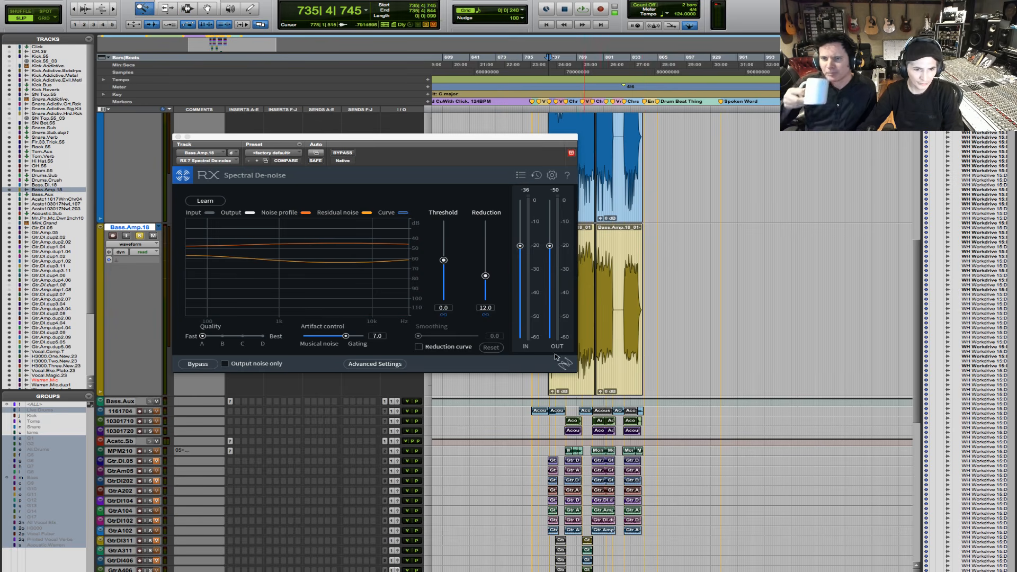
{"action": "left_click_drag", "start_coordinate": [536, 384], "coordinate": [719, 391]}
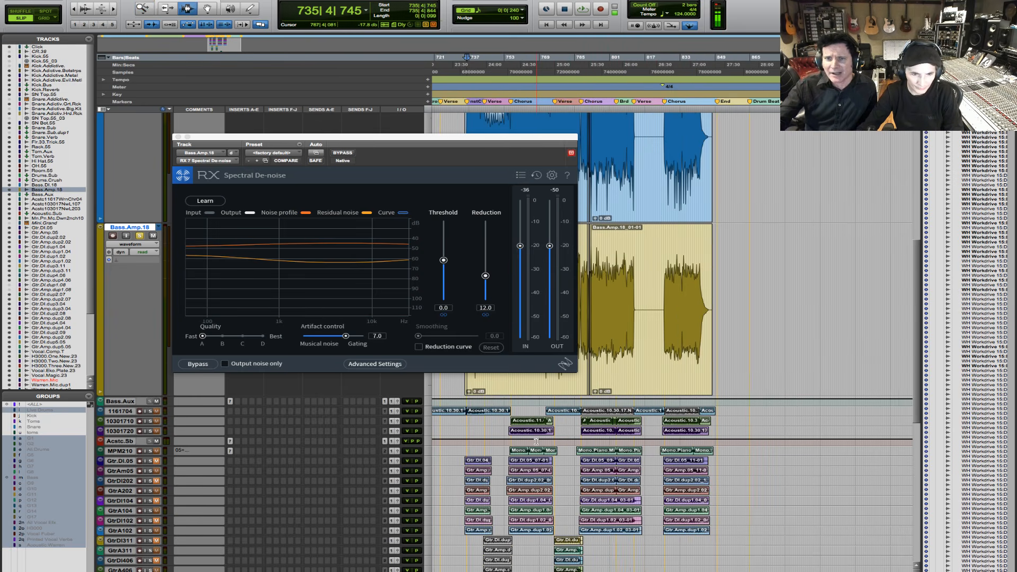
{"action": "left_click", "coordinate": [539, 384]}
{"action": "left_click_drag", "start_coordinate": [472, 139], "coordinate": [316, 183]}
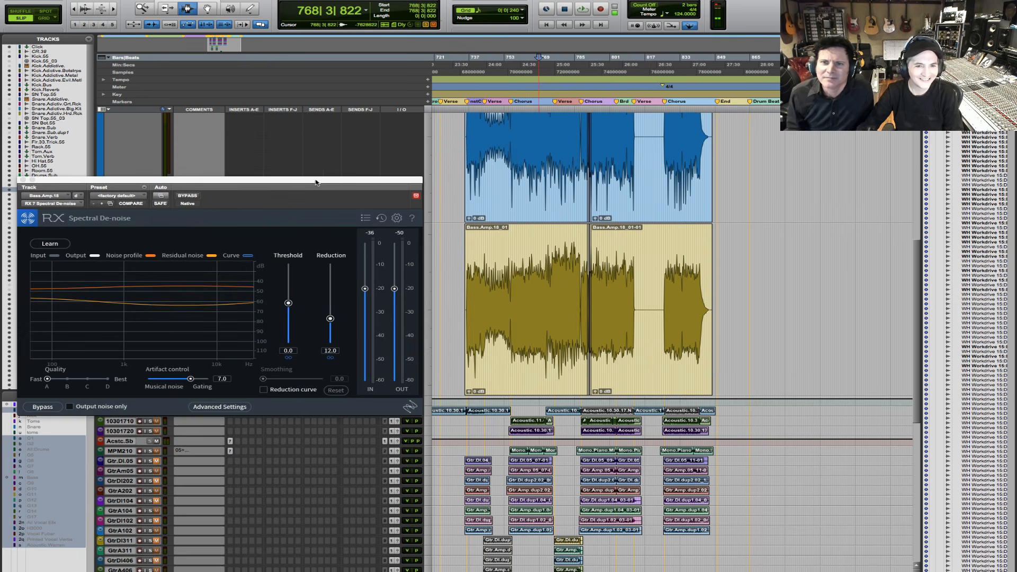
- Place the cursor in the gap before the chorus at 787|3|272 and audition it as a possible noise source
{"action": "left_click", "coordinate": [580, 259]}
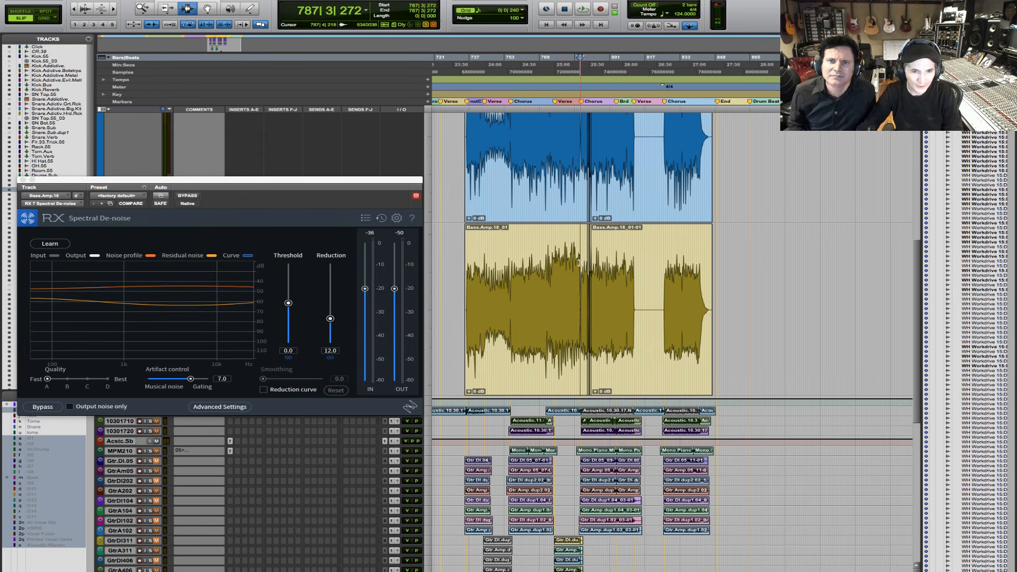
{"action": "key", "text": "t"}
{"action": "key", "text": "t"}
{"action": "key", "text": "t"}
{"action": "key", "text": "t"}
{"action": "key", "text": "t"}
{"action": "key", "text": "t"}
{"action": "key", "text": "t"}
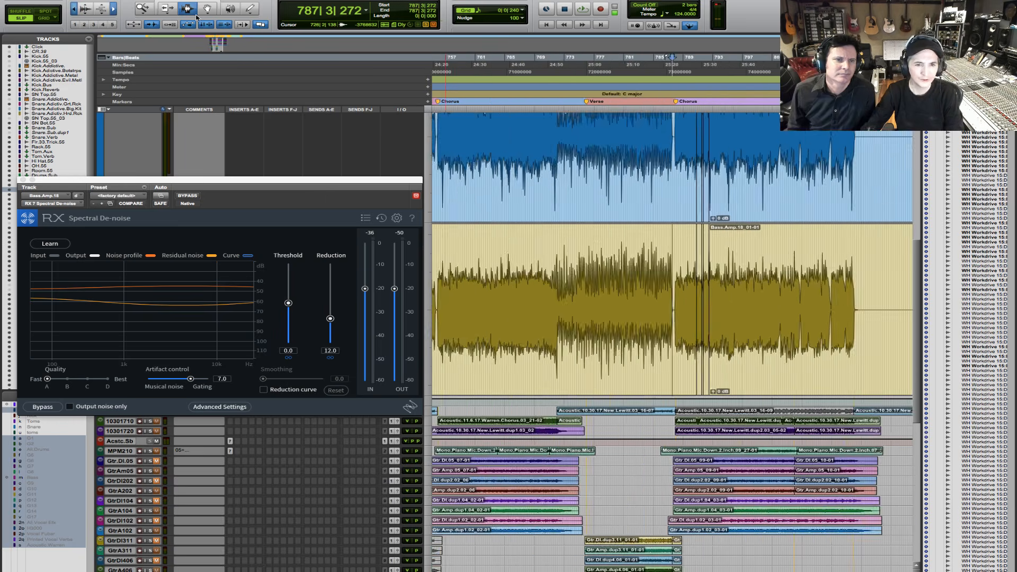
{"action": "key", "text": "space"}
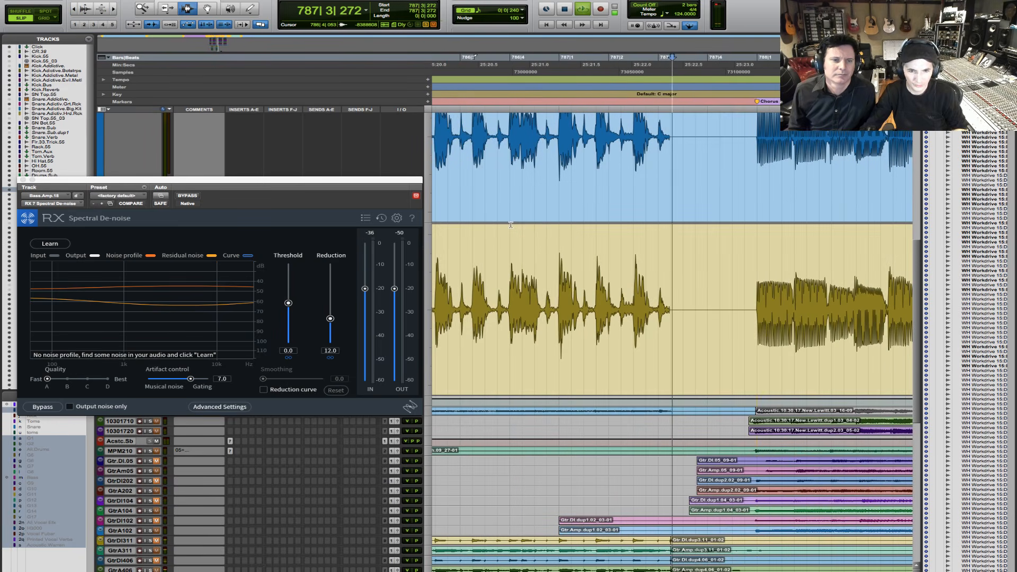
{"action": "key", "text": "space"}
{"action": "key", "text": "space"}
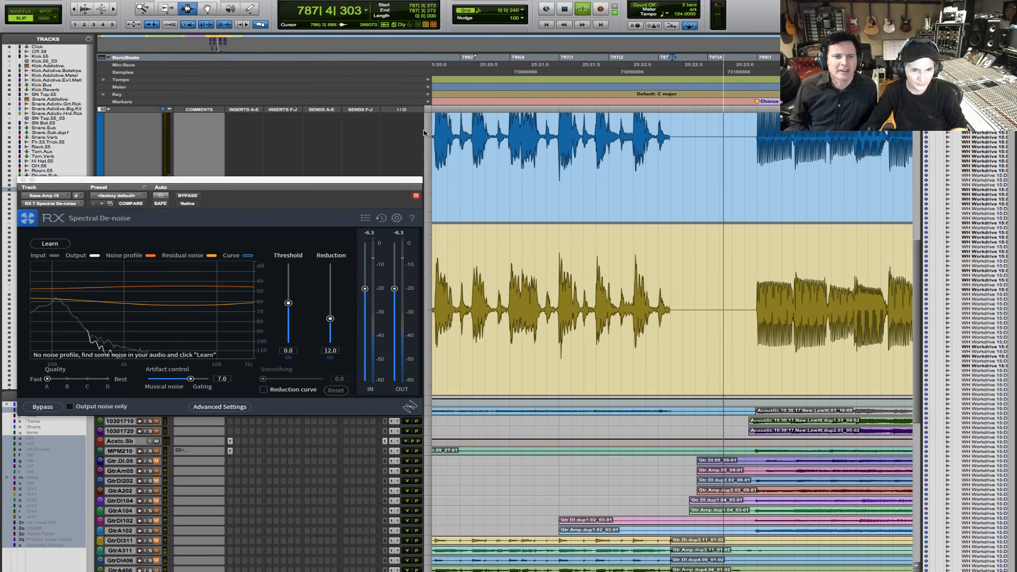
{"action": "key", "text": "space"}
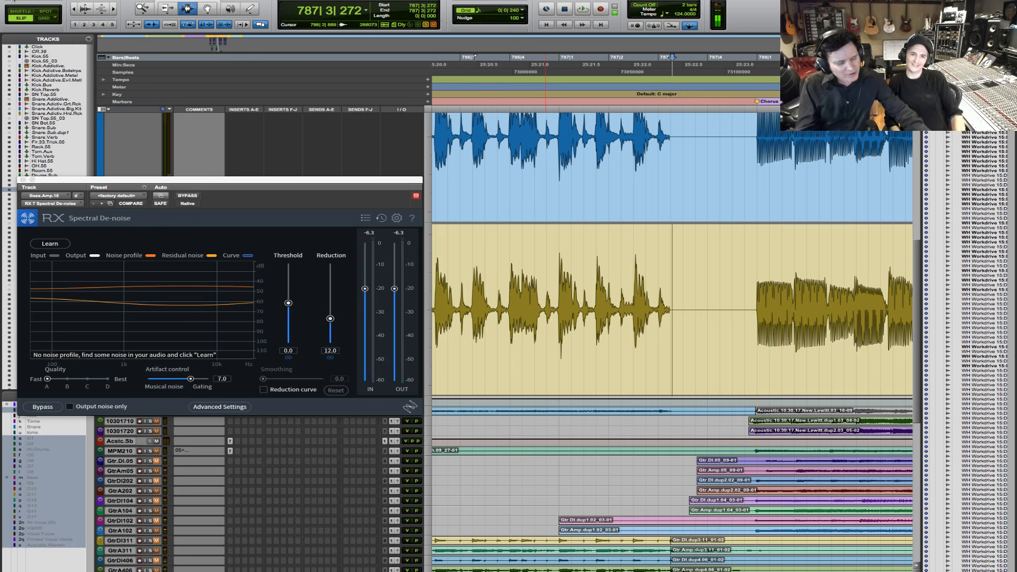
- Select the noise-only gap before the earlier chorus on Bass.Amp.18, from 755|4|030 to 755|4|602, and audition it
{"action": "key", "text": "r"}
{"action": "key", "text": "r"}
{"action": "key", "text": "r"}
{"action": "key", "text": "r"}
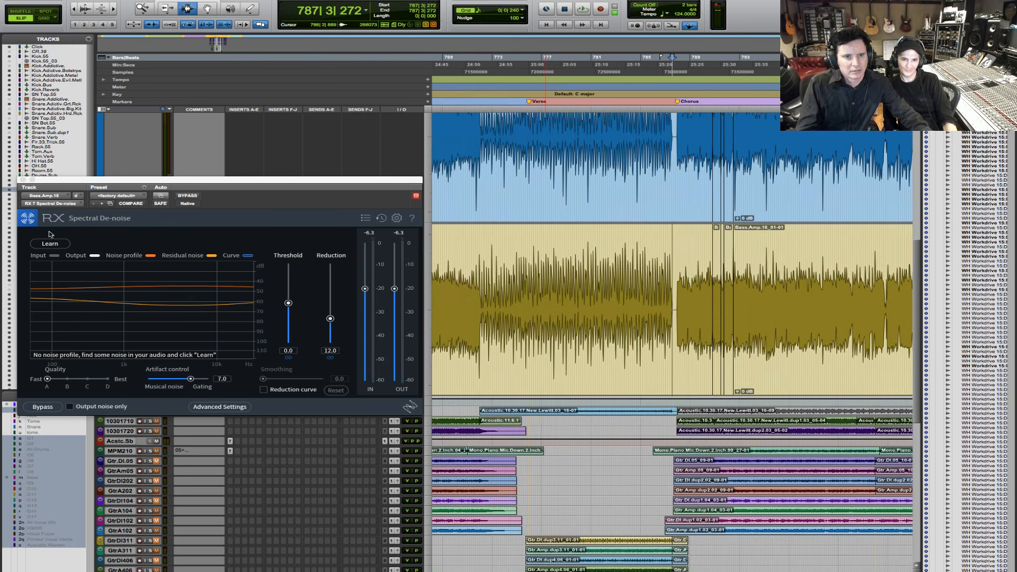
{"action": "key", "text": "r"}
{"action": "key", "text": "F5"}
{"action": "left_click_drag", "start_coordinate": [463, 330], "coordinate": [488, 327]}
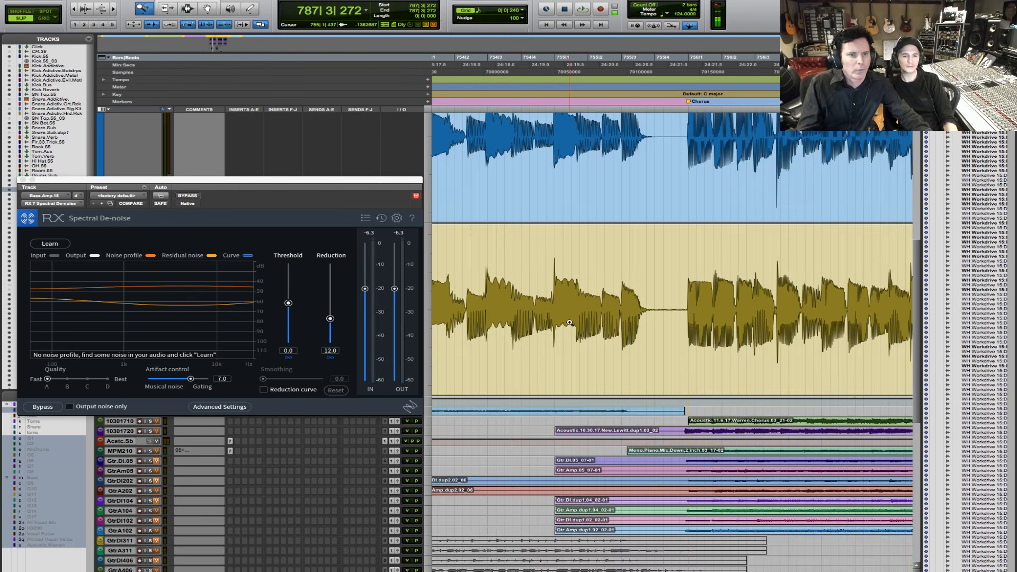
{"action": "left_click_drag", "start_coordinate": [604, 317], "coordinate": [736, 310]}
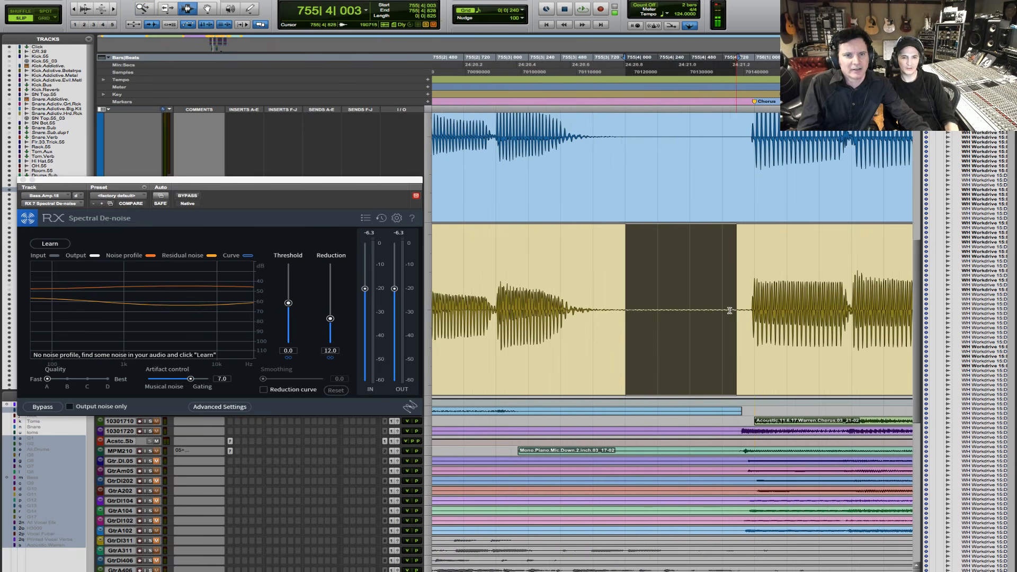
{"action": "key", "text": "space"}
{"action": "left_click_drag", "start_coordinate": [629, 310], "coordinate": [706, 312]}
{"action": "key", "text": "space"}
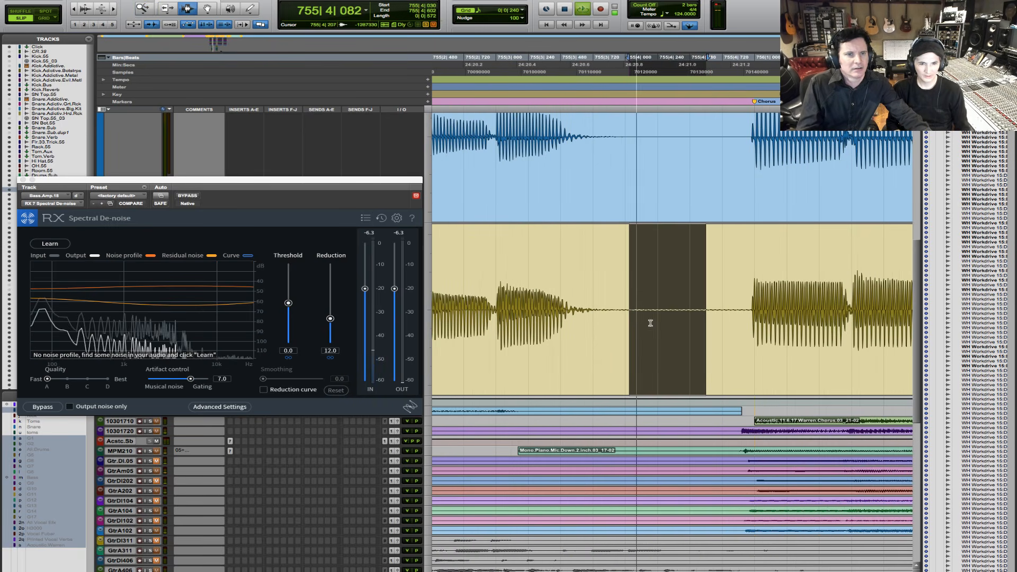
{"action": "key", "text": "space"}
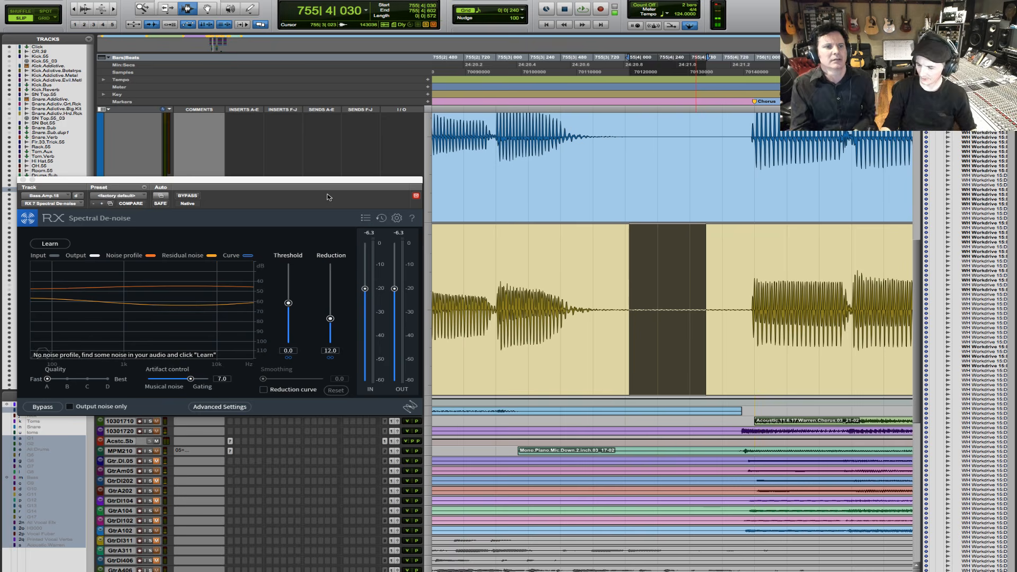
- Audition the selected gap with the Spectral De-noise insert bypassed and switch the insert back on
{"action": "left_click", "coordinate": [70, 383]}
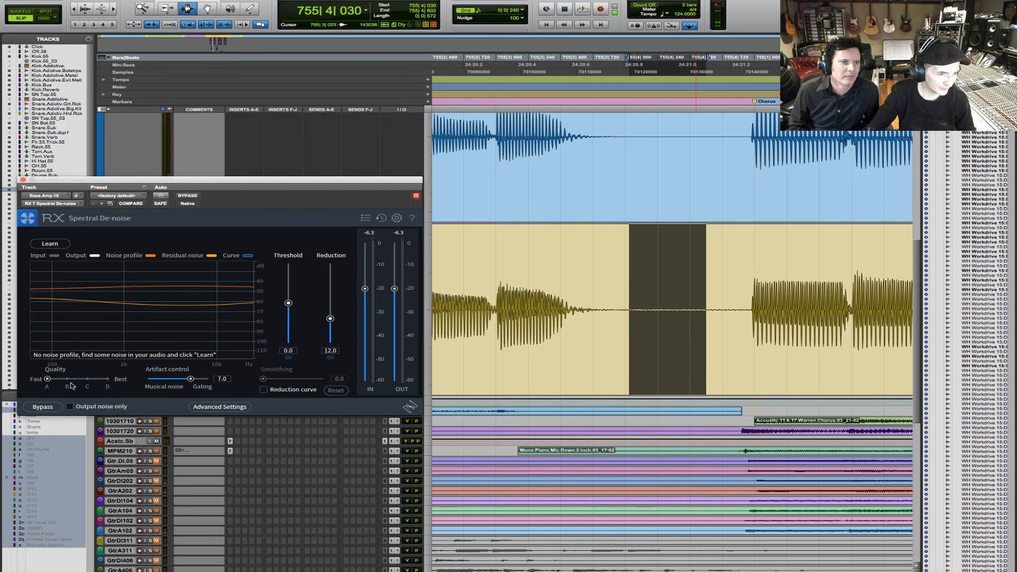
{"action": "left_click", "coordinate": [45, 406]}
{"action": "key", "text": "space"}
{"action": "key", "text": "space"}
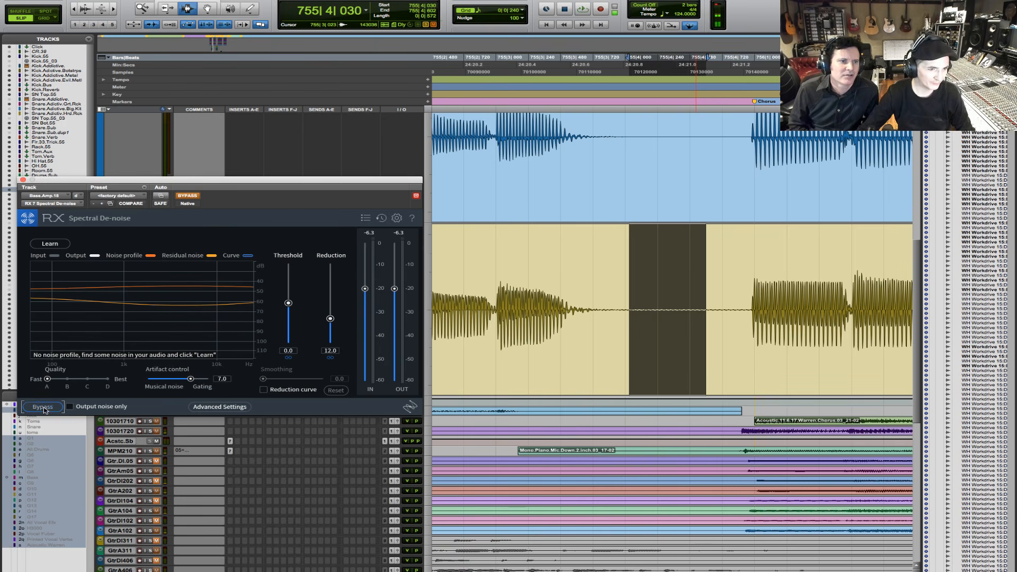
{"action": "left_click", "coordinate": [43, 407]}
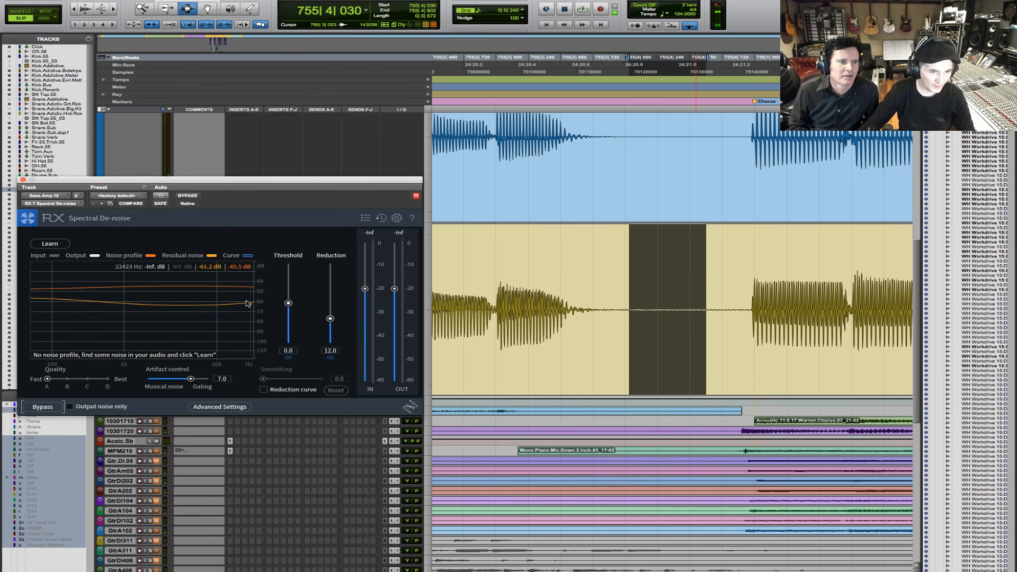
- Learn the noise profile in the Spectral De-noise insert by playing the selected gap, shifting its window clear of the track list
{"action": "left_click", "coordinate": [53, 245]}
{"action": "left_click_drag", "start_coordinate": [159, 185], "coordinate": [297, 215]}
{"action": "key", "text": "space"}
{"action": "key", "text": "space"}
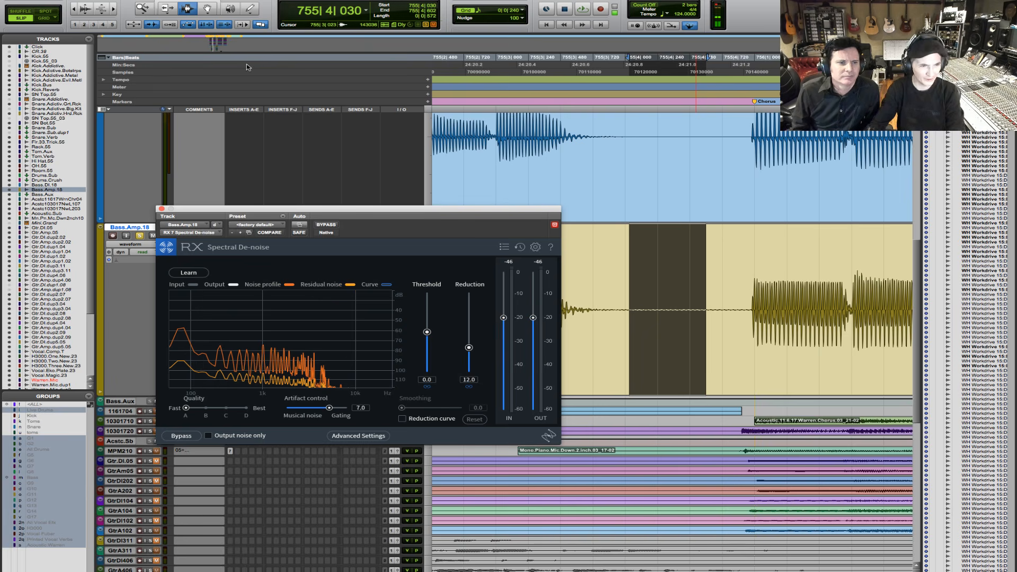
- Select the bass from the gap at 755|4|012 to 758|2|907 and lower the noise floor synthesis in the insert's advanced settings
{"action": "left_click_drag", "start_coordinate": [74, 8], "coordinate": [55, 9]}
{"action": "left_click_drag", "start_coordinate": [664, 278], "coordinate": [914, 286]}
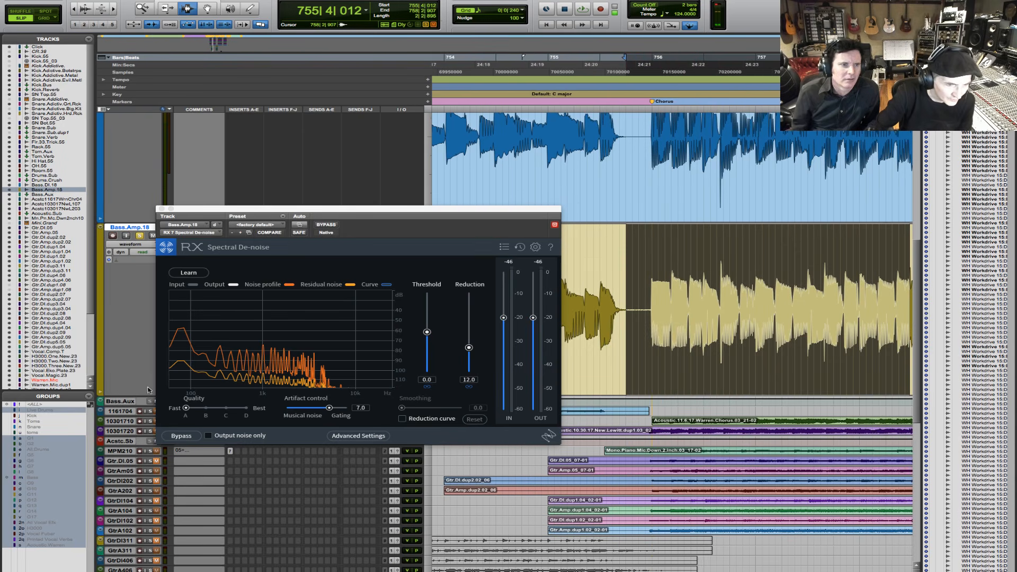
{"action": "left_click", "coordinate": [358, 436]}
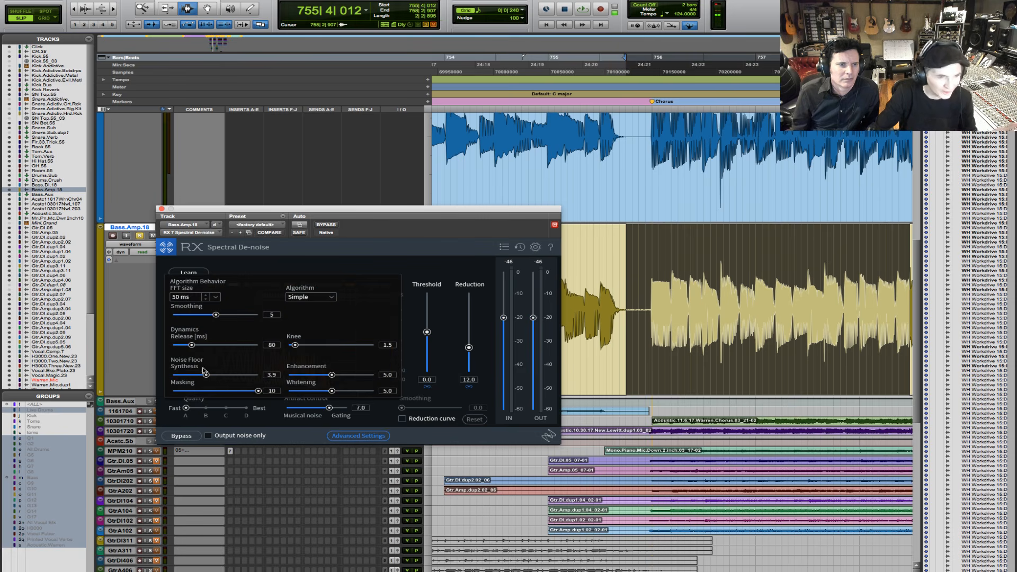
{"action": "left_click_drag", "start_coordinate": [207, 378], "coordinate": [202, 383]}
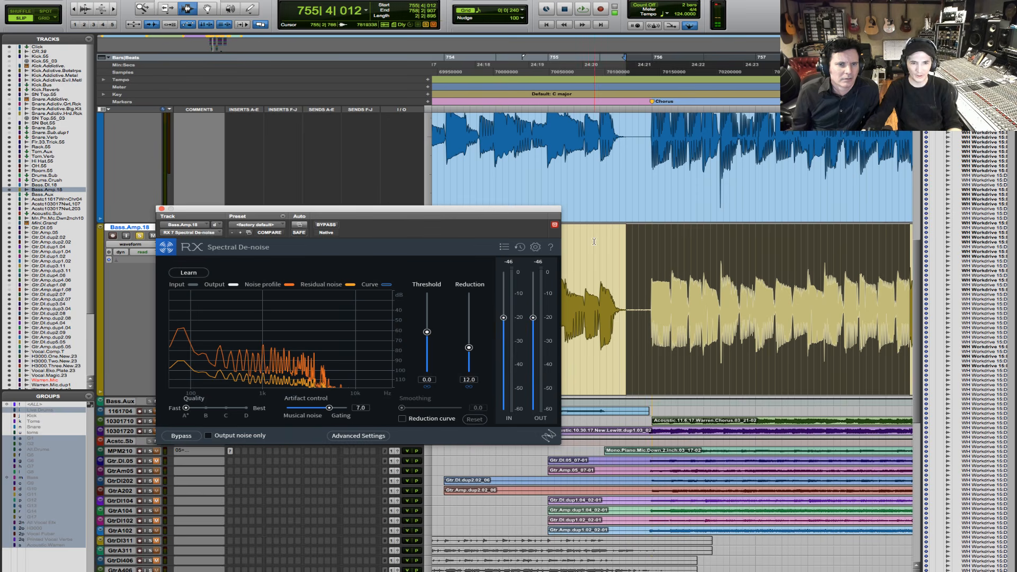
- Turn on noise-only output during playback from the gap and audition the bass passage from 755|3|877 across the chorus entry
{"action": "left_click", "coordinate": [628, 260]}
{"action": "key", "text": "space"}
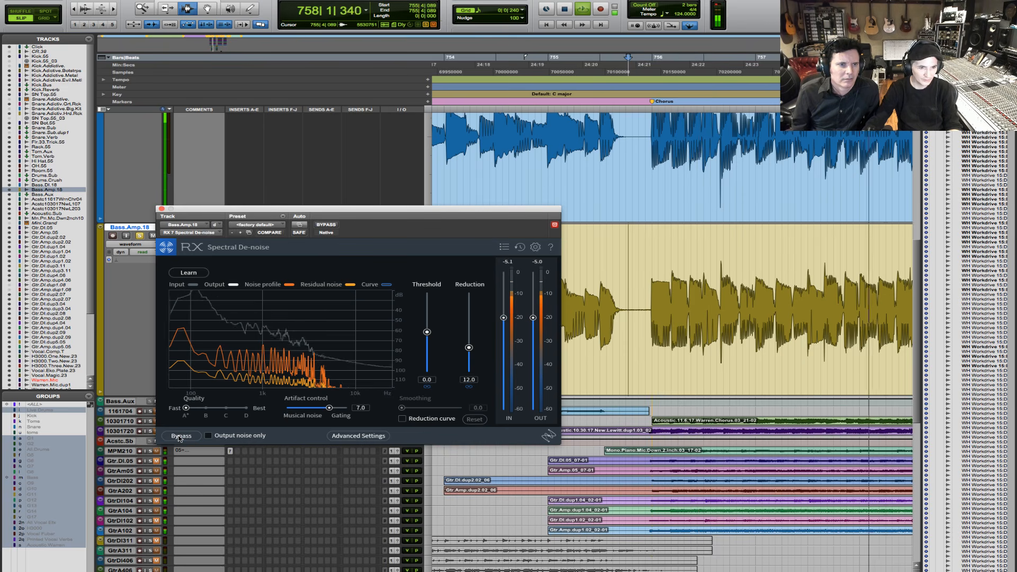
{"action": "left_click", "coordinate": [208, 436]}
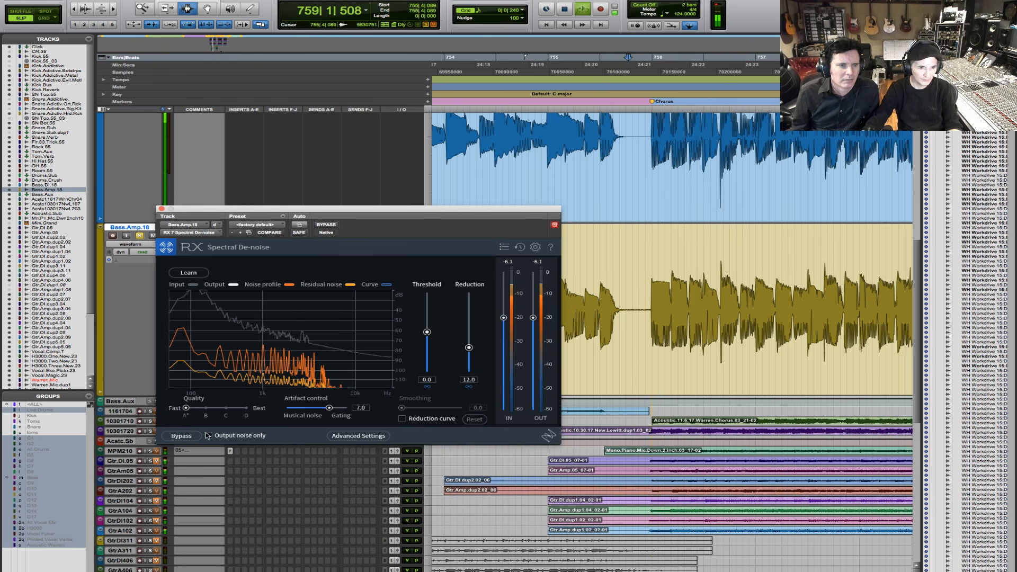
{"action": "key", "text": "space"}
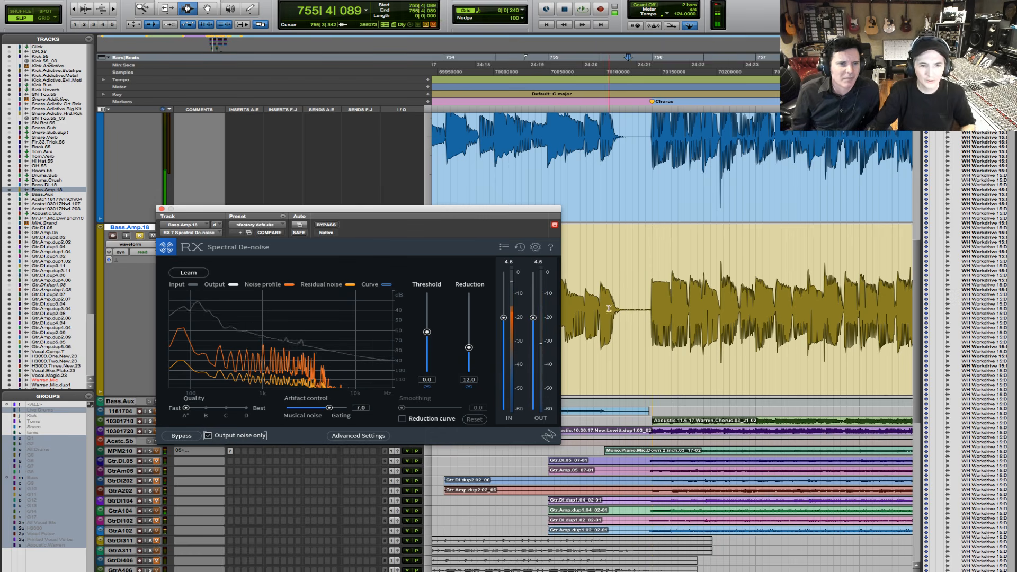
{"action": "left_click_drag", "start_coordinate": [623, 299], "coordinate": [712, 298]}
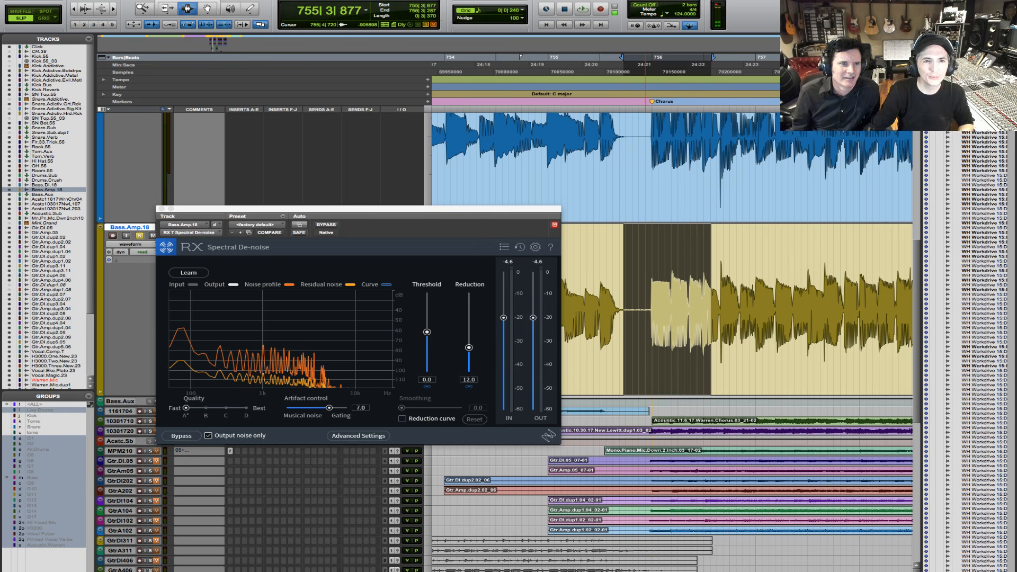
{"action": "left_click", "coordinate": [581, 8]}
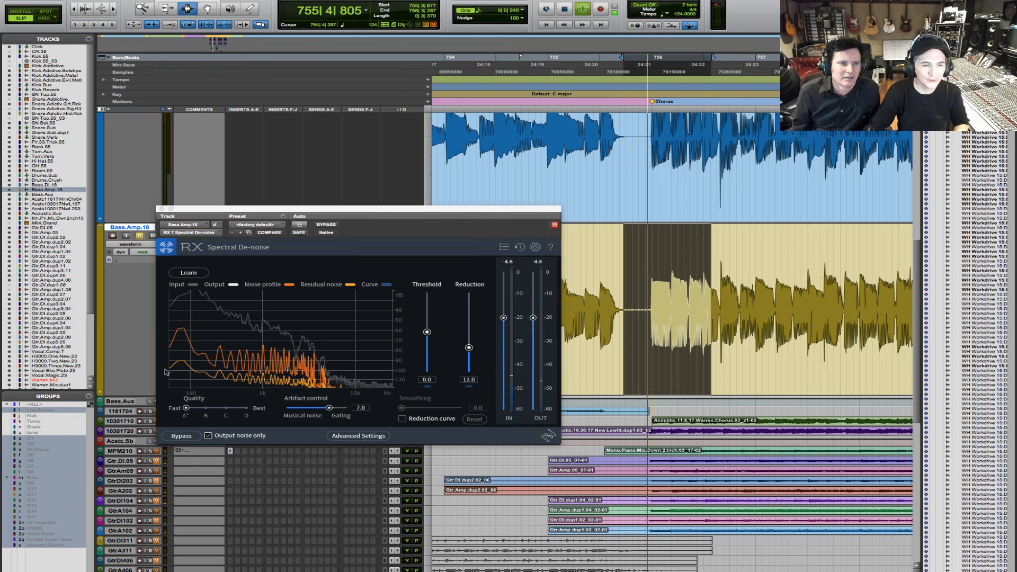
- Move the Spectral De-noise window up, stop playback and turn off its noise-only output
{"action": "left_click_drag", "start_coordinate": [403, 226], "coordinate": [388, 189]}
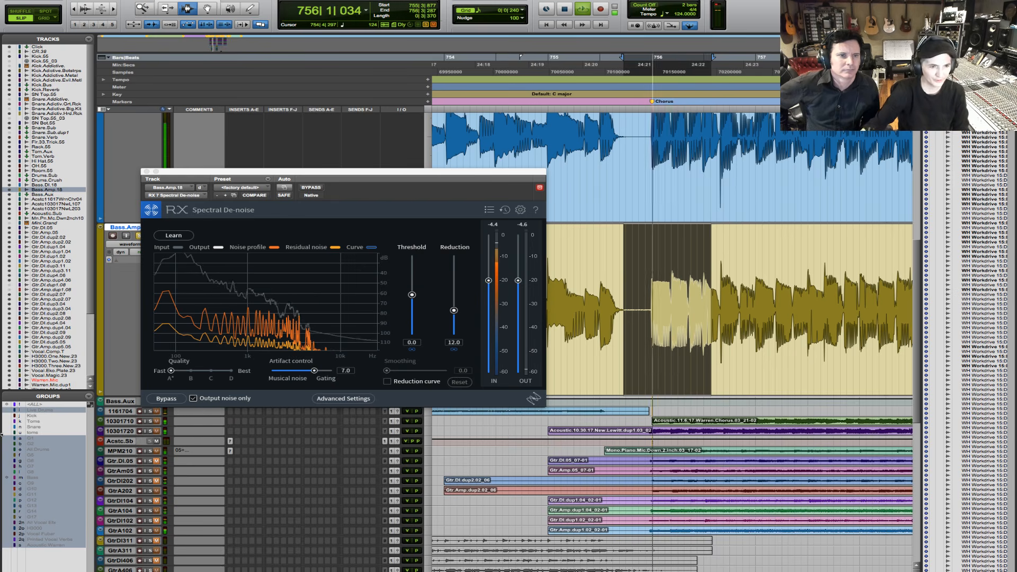
{"action": "key", "text": "space"}
{"action": "left_click", "coordinate": [195, 398]}
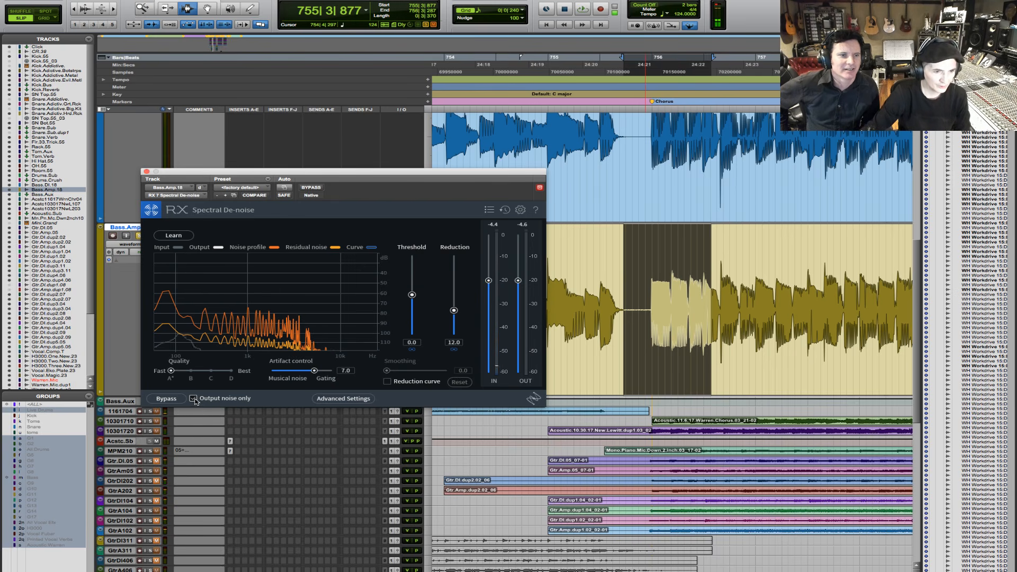
{"action": "left_click", "coordinate": [194, 399]}
- Audition the de-noised bass from the gap, and again from 755|1|694 across the chorus entry
{"action": "key", "text": "space"}
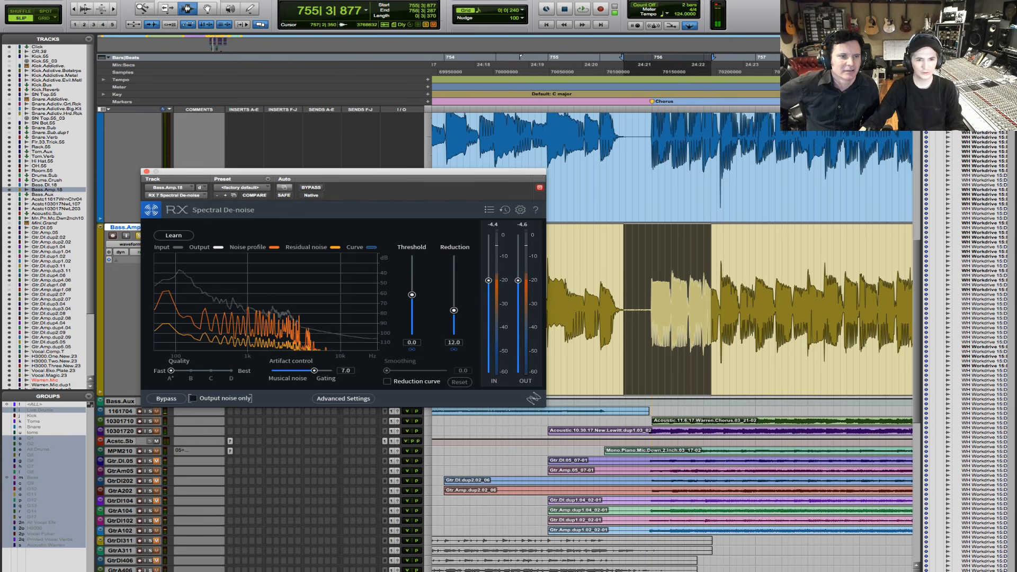
{"action": "left_click", "coordinate": [567, 268]}
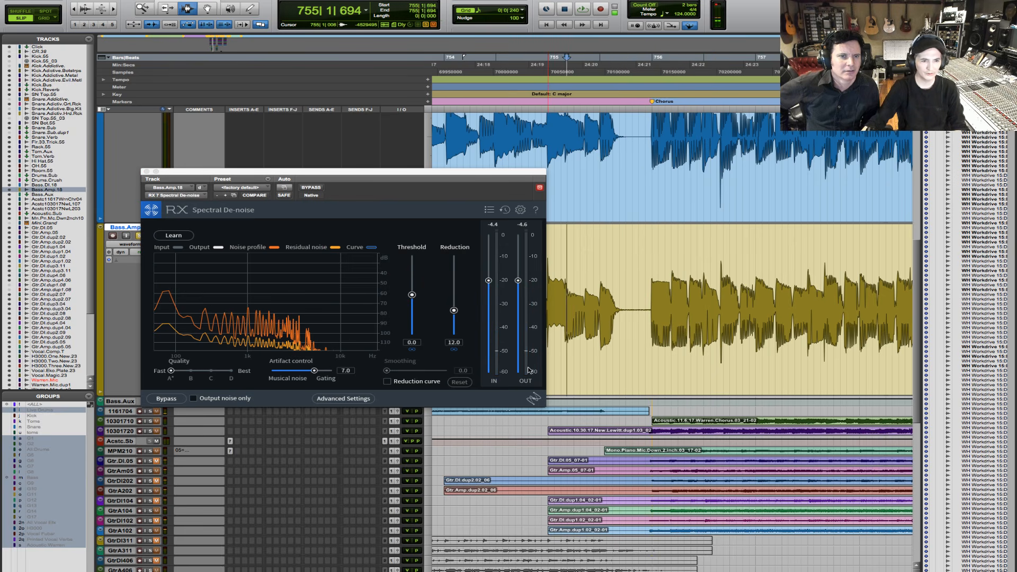
{"action": "key", "text": "space"}
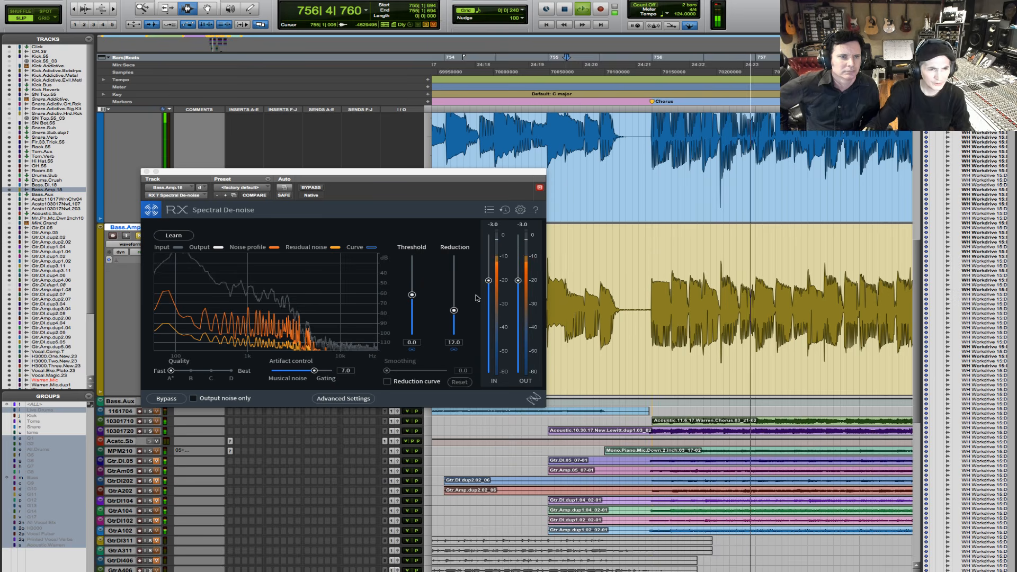
{"action": "key", "text": "space"}
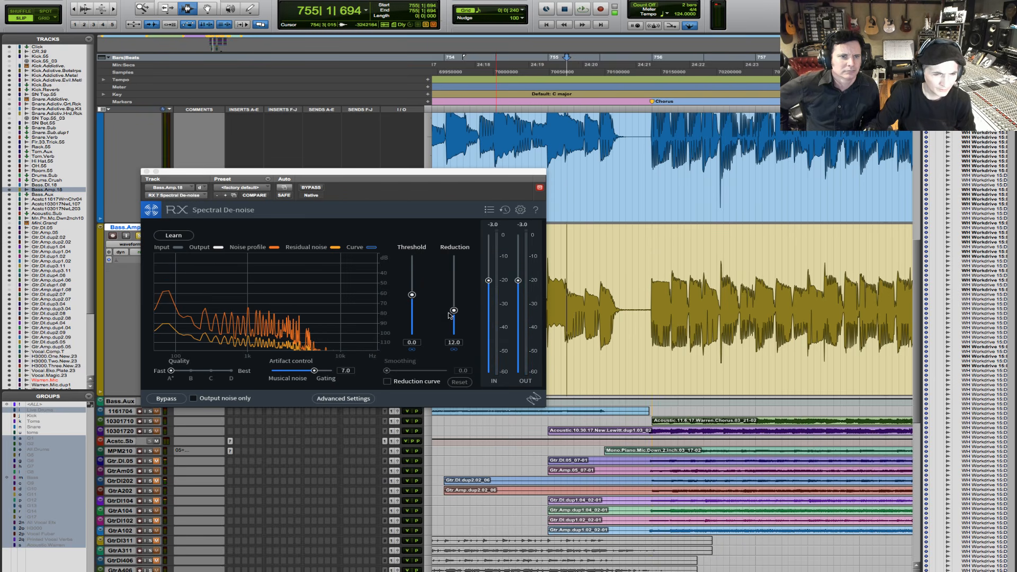
- Enable the reduction curve, slope it down in the low frequencies and set its smoothing to 2.6
{"action": "left_click", "coordinate": [454, 311]}
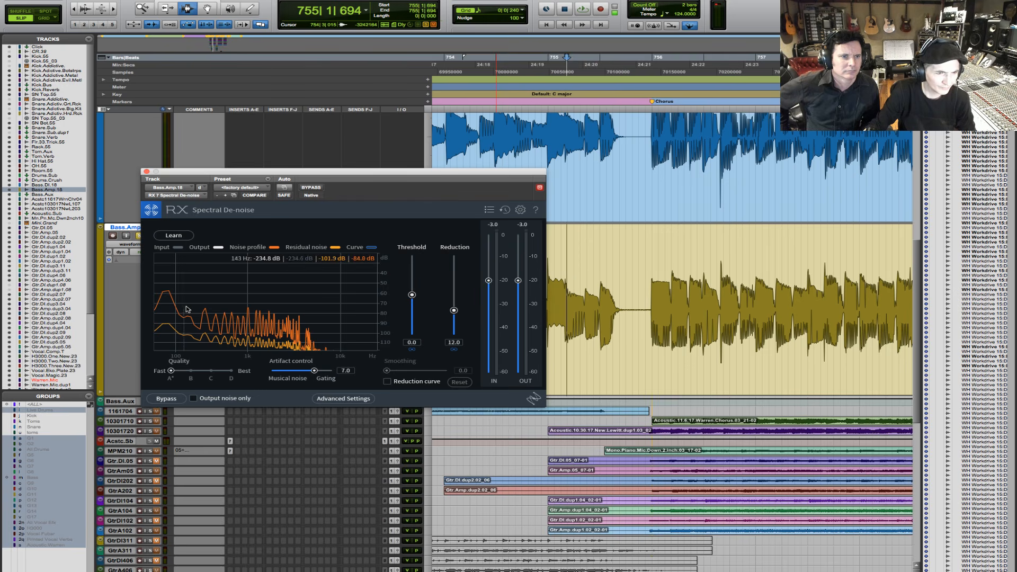
{"action": "left_click", "coordinate": [401, 383]}
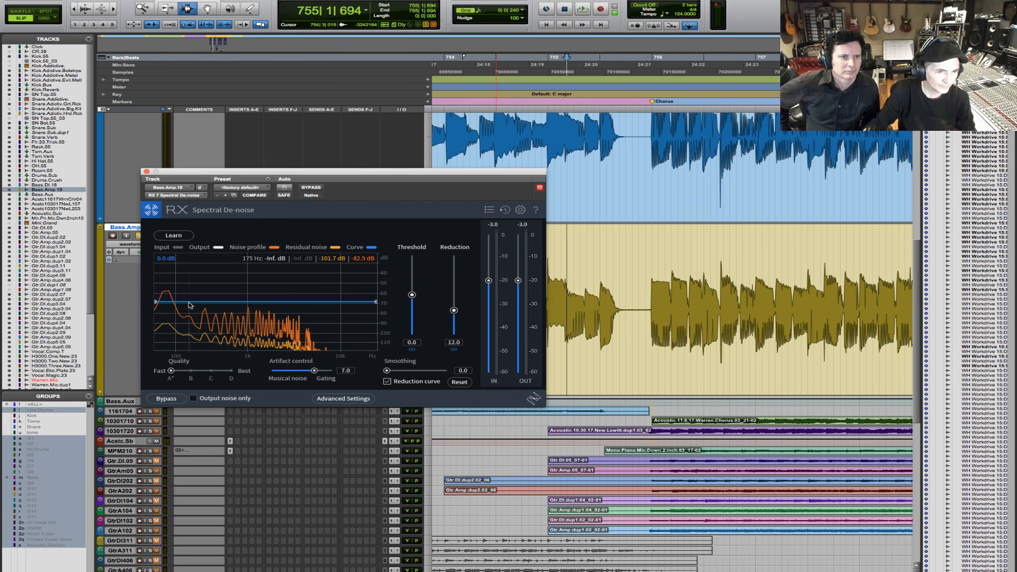
{"action": "left_click_drag", "start_coordinate": [192, 305], "coordinate": [154, 311]}
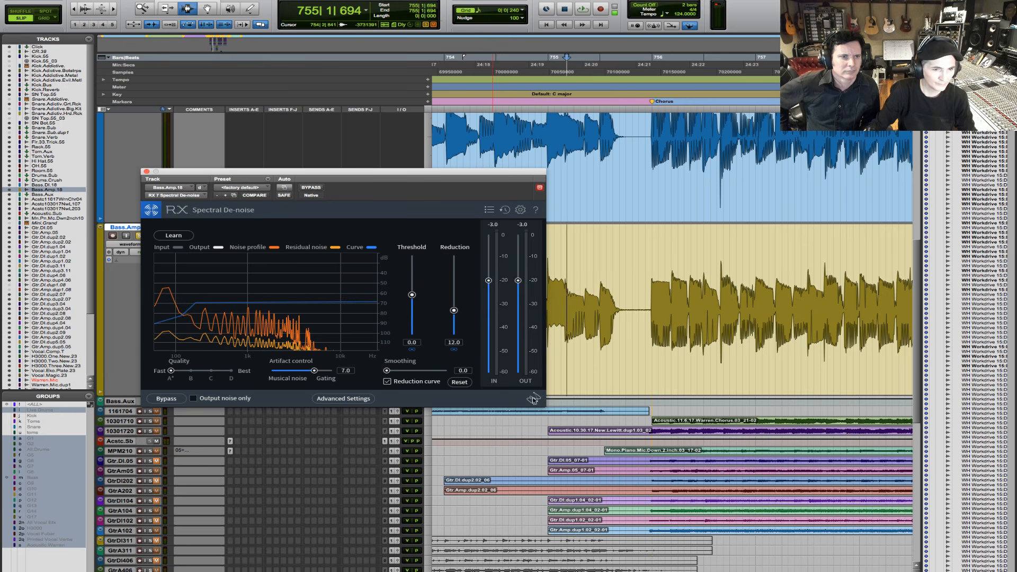
{"action": "left_click_drag", "start_coordinate": [387, 370], "coordinate": [400, 370]}
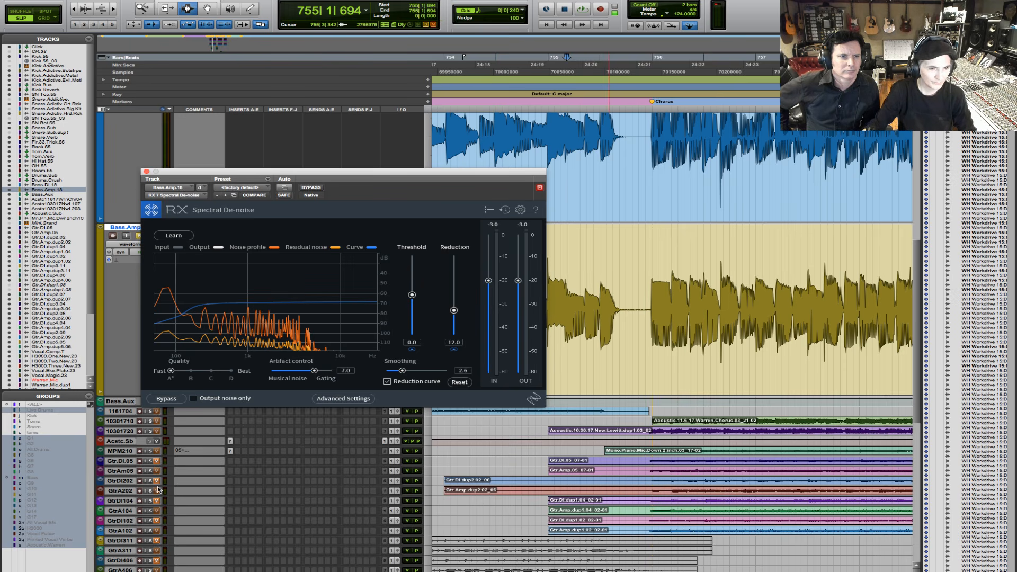
- Play the bass from 755|1|694 and compare the reduction-curve result with the Spectral De-noise bypassed
{"action": "key", "text": "space"}
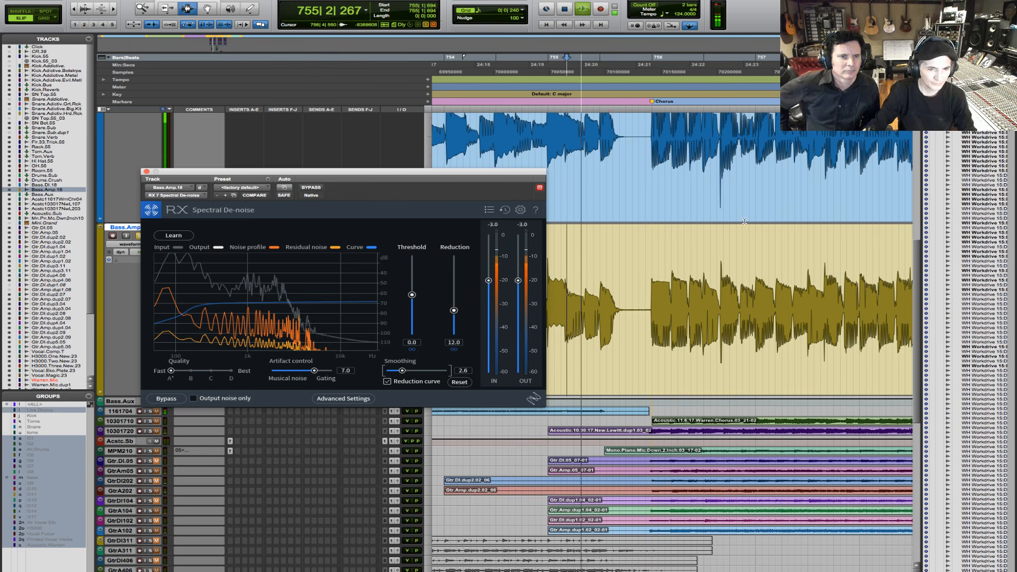
{"action": "left_click", "coordinate": [167, 399]}
{"action": "left_click", "coordinate": [167, 399]}
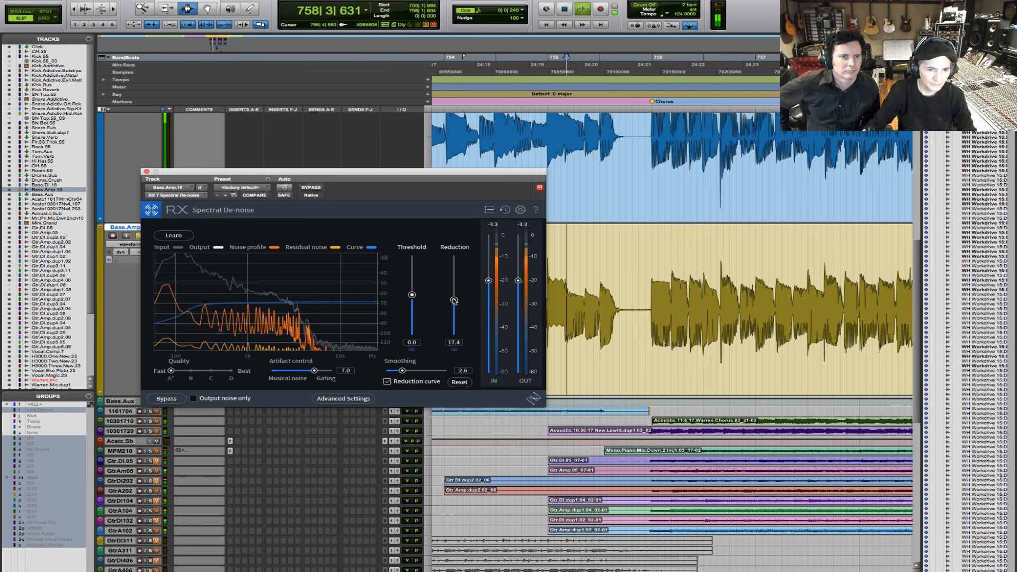
- Set the Spectral De-noise reduction amount to 14 during playback
{"action": "left_click_drag", "start_coordinate": [454, 310], "coordinate": [454, 302]}
{"action": "left_click", "coordinate": [454, 342]}
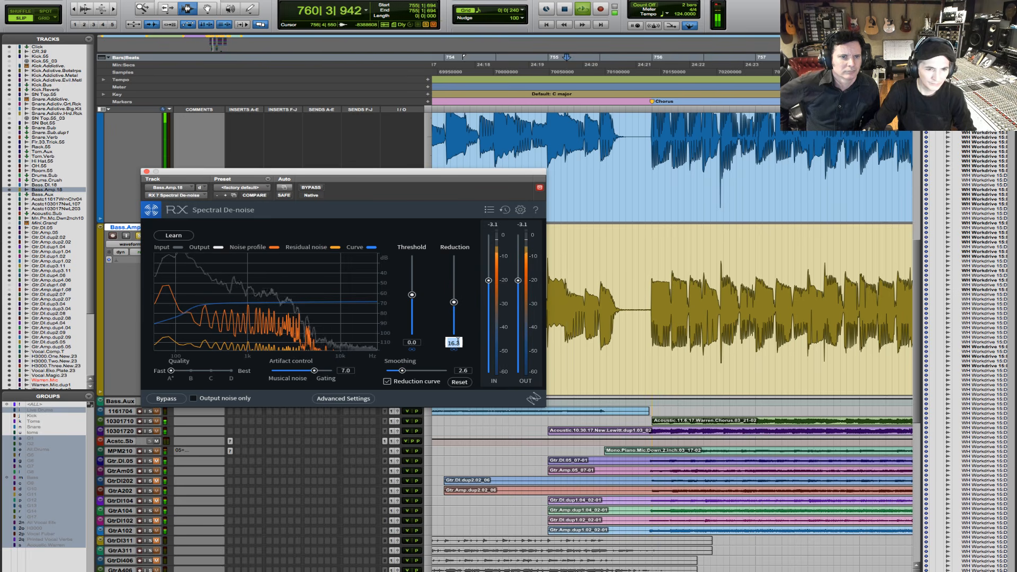
{"action": "type", "text": "14"}
{"action": "key", "text": "Return"}
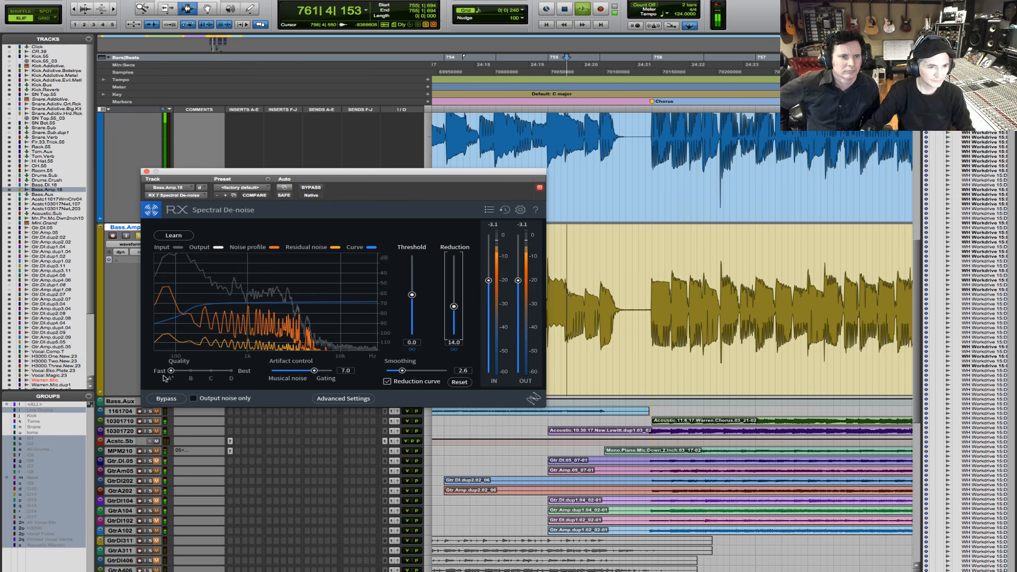
- Compare the 14 dB reduction with the bypassed signal and stop playback
{"action": "left_click", "coordinate": [162, 398]}
{"action": "left_click", "coordinate": [162, 400]}
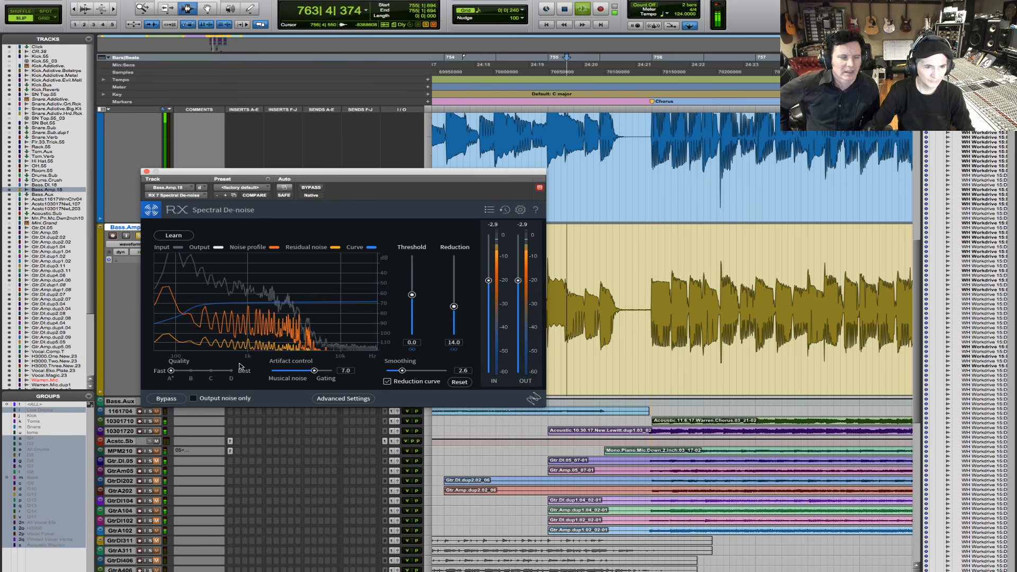
{"action": "key", "text": "space"}
- Raise the reduction to 36.8, close the advanced settings and audition the bass from 755|1|694 twice
{"action": "left_click", "coordinate": [339, 399]}
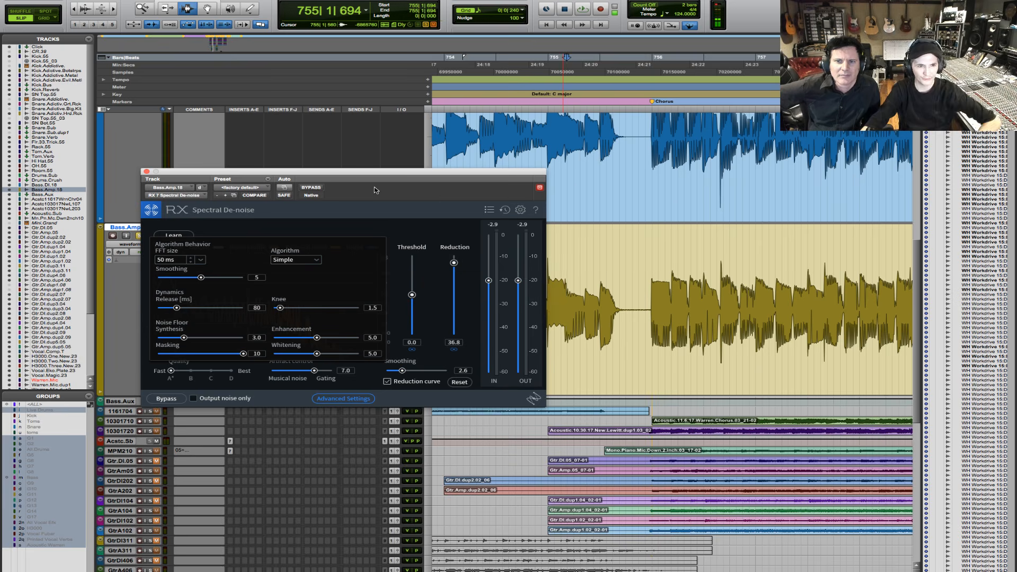
{"action": "left_click", "coordinate": [343, 399]}
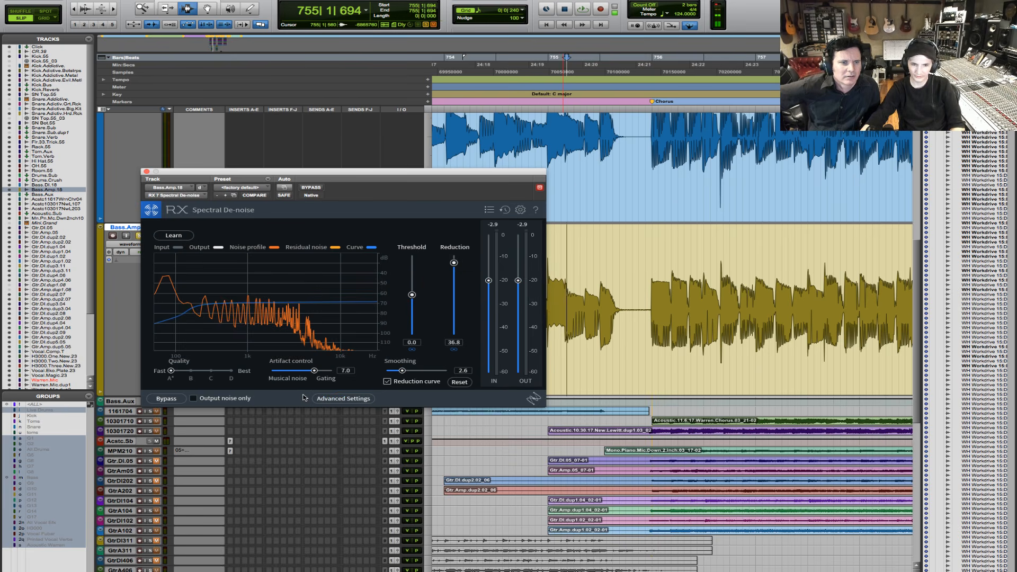
{"action": "key", "text": "space"}
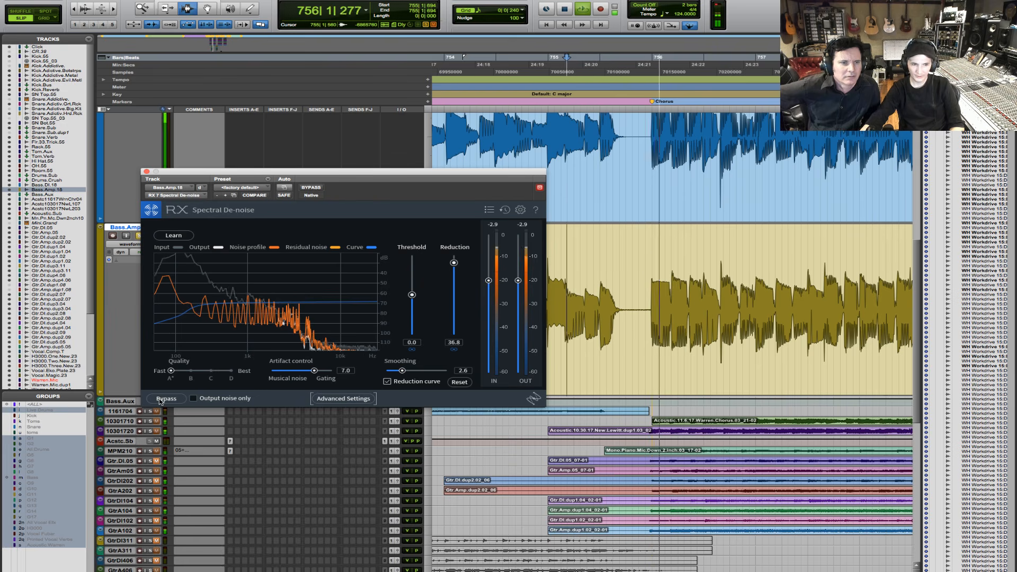
{"action": "key", "text": "space"}
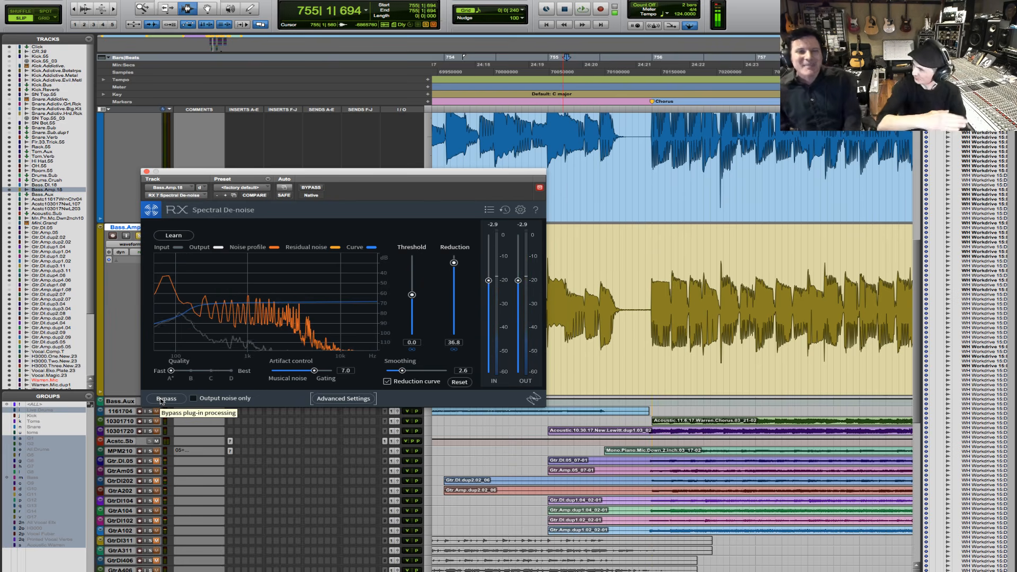
{"action": "key", "text": "space"}
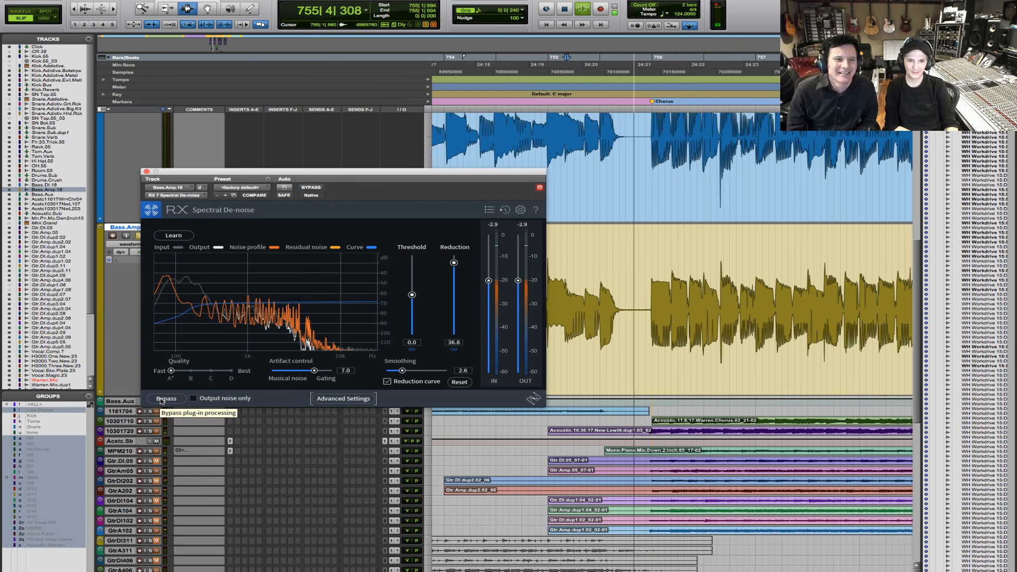
{"action": "key", "text": "space"}
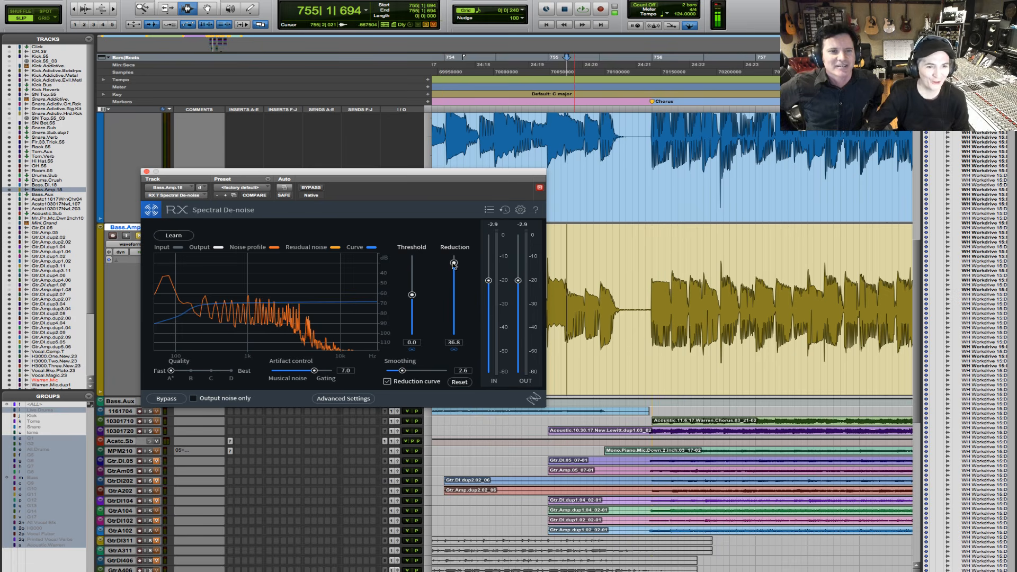
- Lower the Spectral De-noise reduction amount to 16
{"action": "left_click_drag", "start_coordinate": [453, 264], "coordinate": [458, 326]}
{"action": "type", "text": "1"}
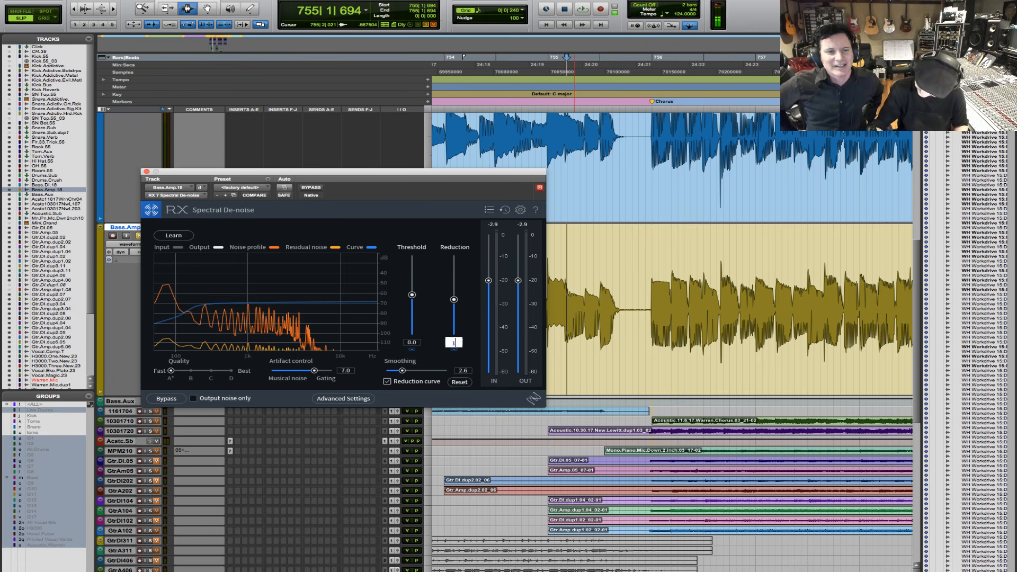
{"action": "type", "text": "6"}
{"action": "key", "text": "Return"}
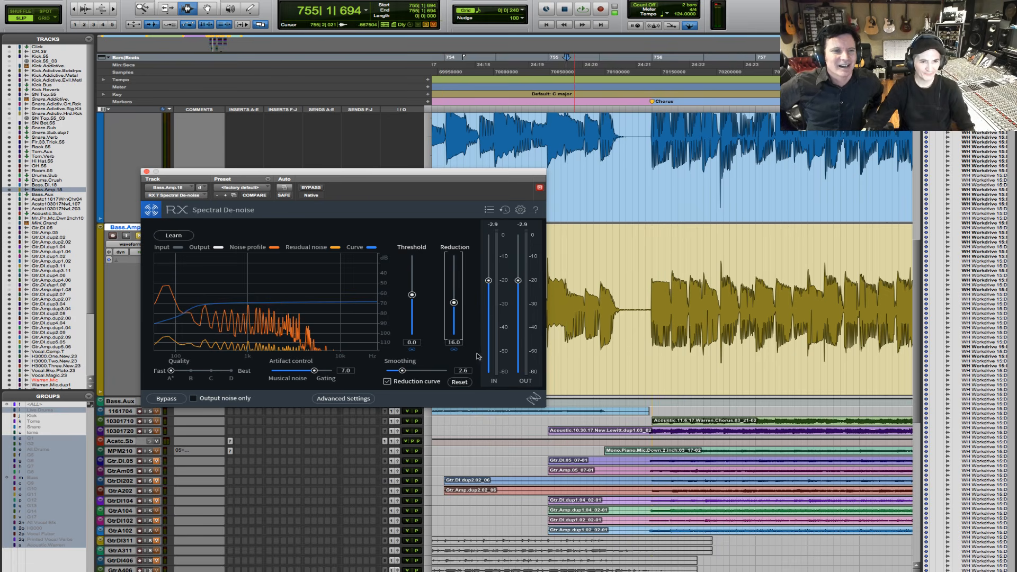
- Review the advanced settings and audition the bass from 755|1|694 with the reduction at 16
{"action": "left_click", "coordinate": [325, 399]}
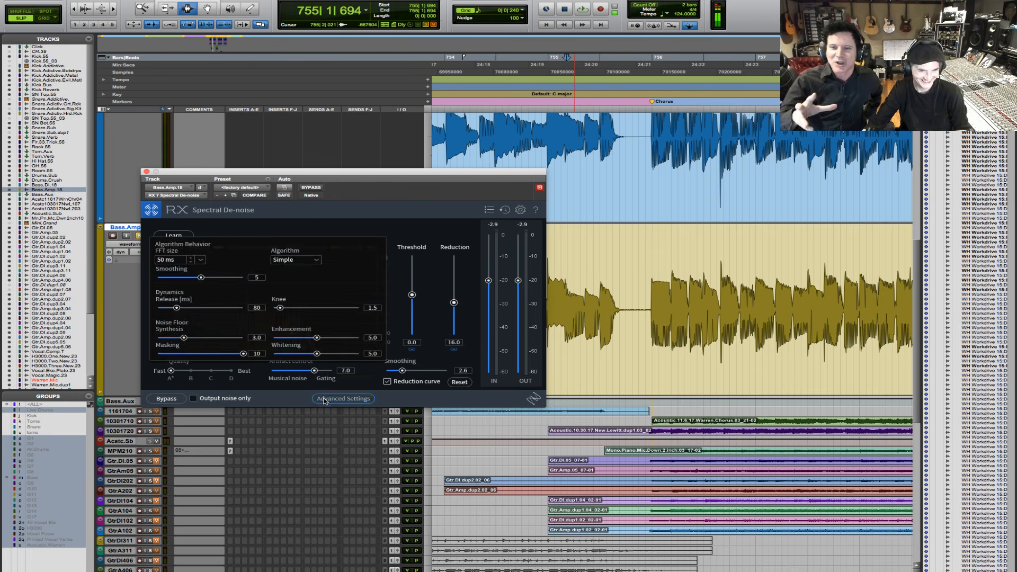
{"action": "left_click", "coordinate": [324, 399]}
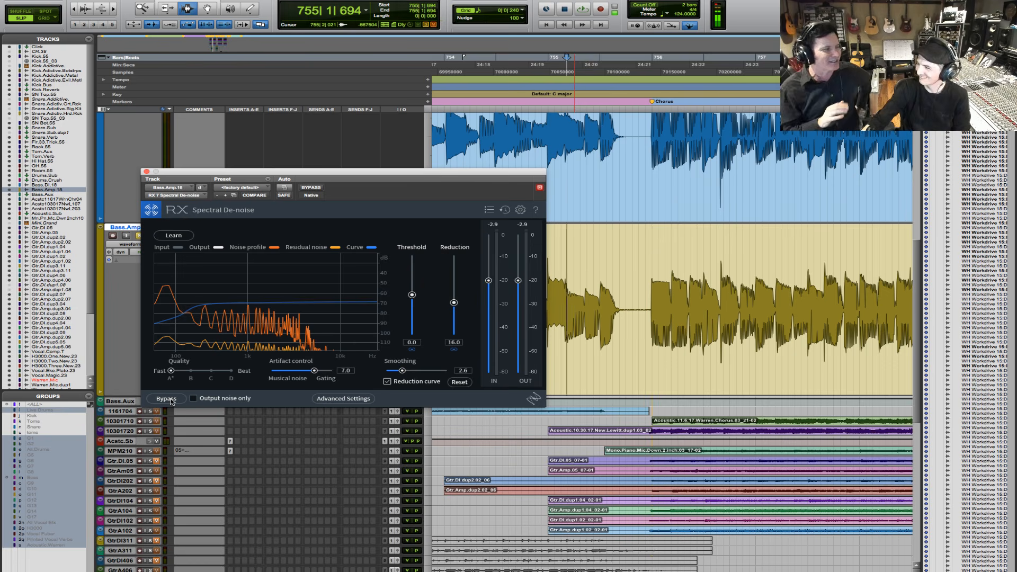
{"action": "key", "text": "space"}
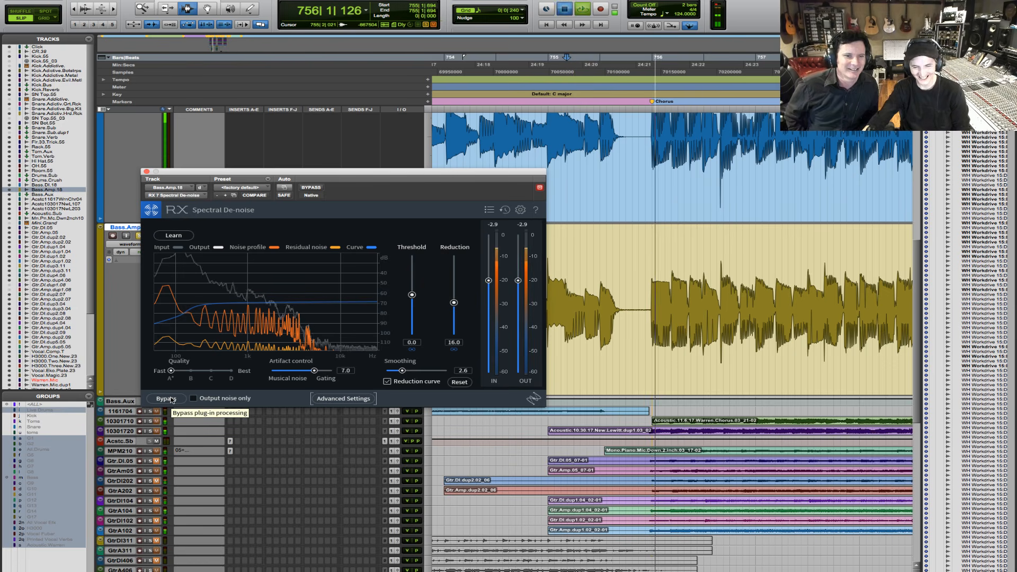
{"action": "key", "text": "space"}
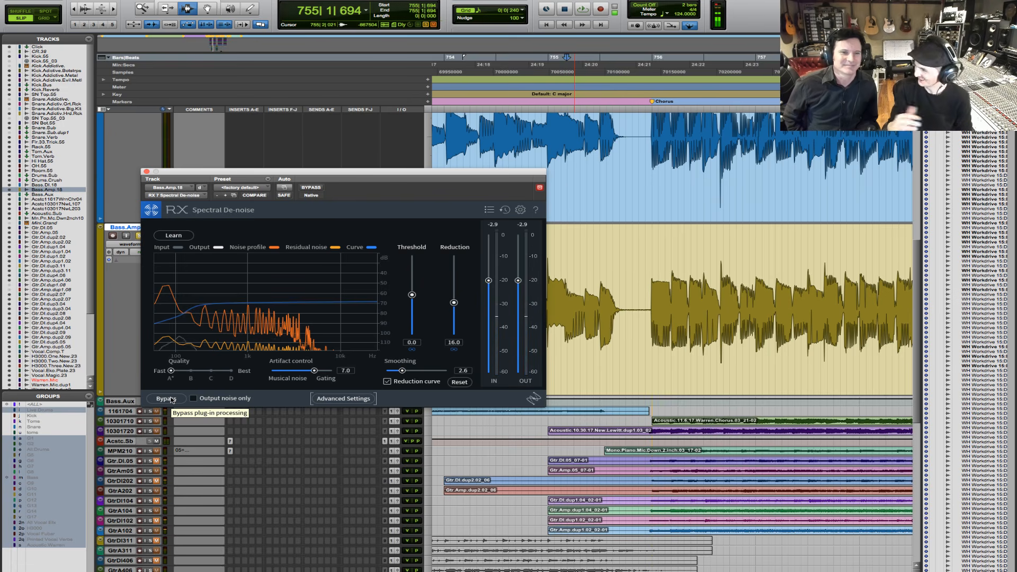
- Set the dynamics release to 66 ms in the Spectral De-noise advanced settings
{"action": "left_click", "coordinate": [351, 401]}
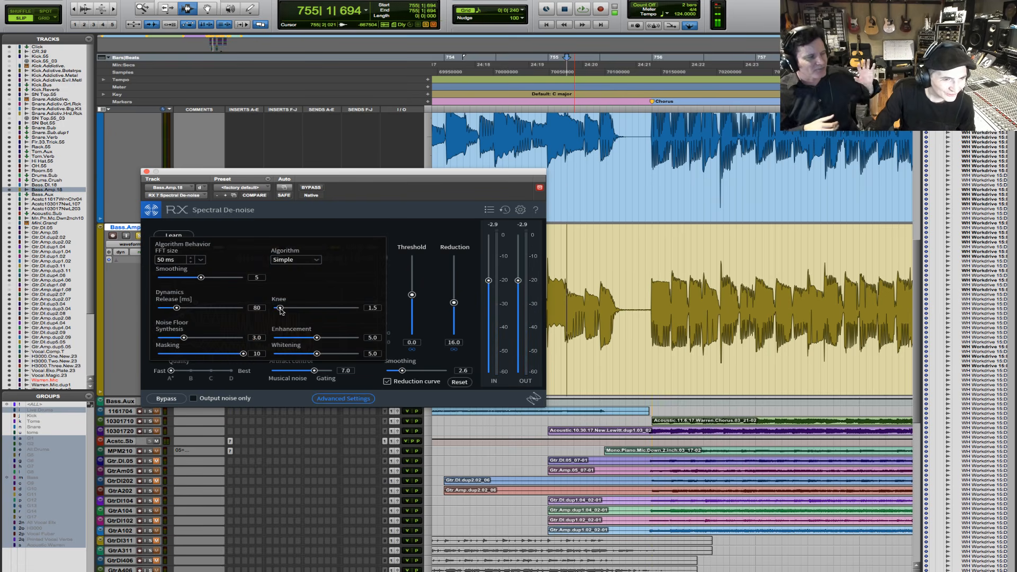
{"action": "left_click_drag", "start_coordinate": [175, 309], "coordinate": [179, 309]}
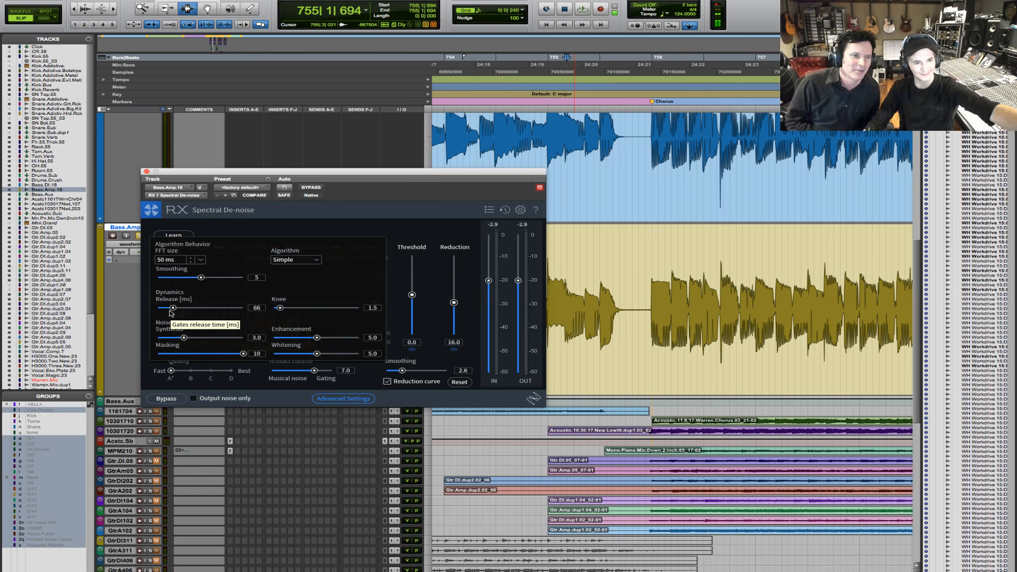
{"action": "left_click", "coordinate": [340, 403]}
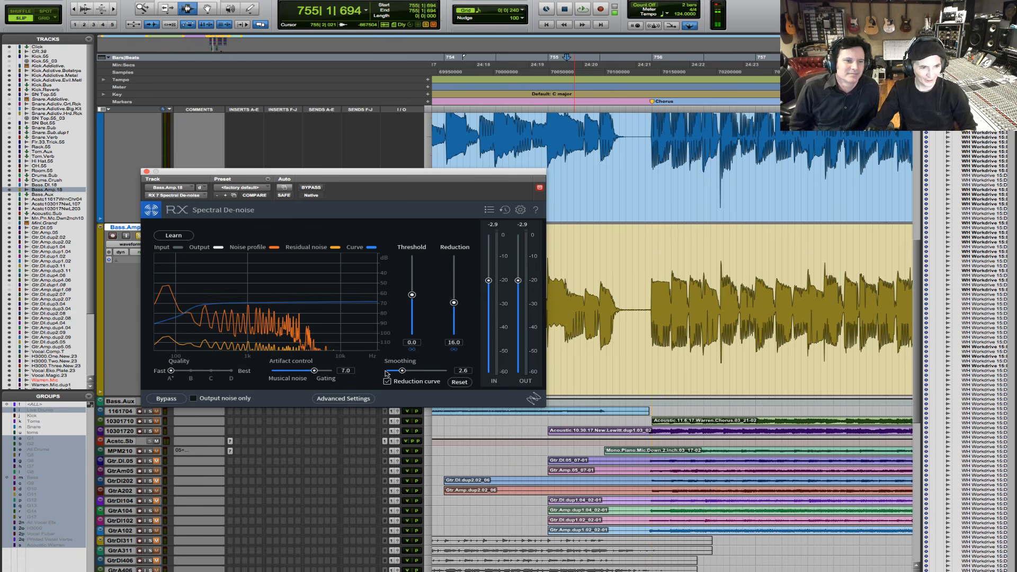
- Set the reduction to 24 and audition the bass from 755|1|694 with the insert active, bypassed and active again
{"action": "left_click_drag", "start_coordinate": [454, 304], "coordinate": [454, 293]}
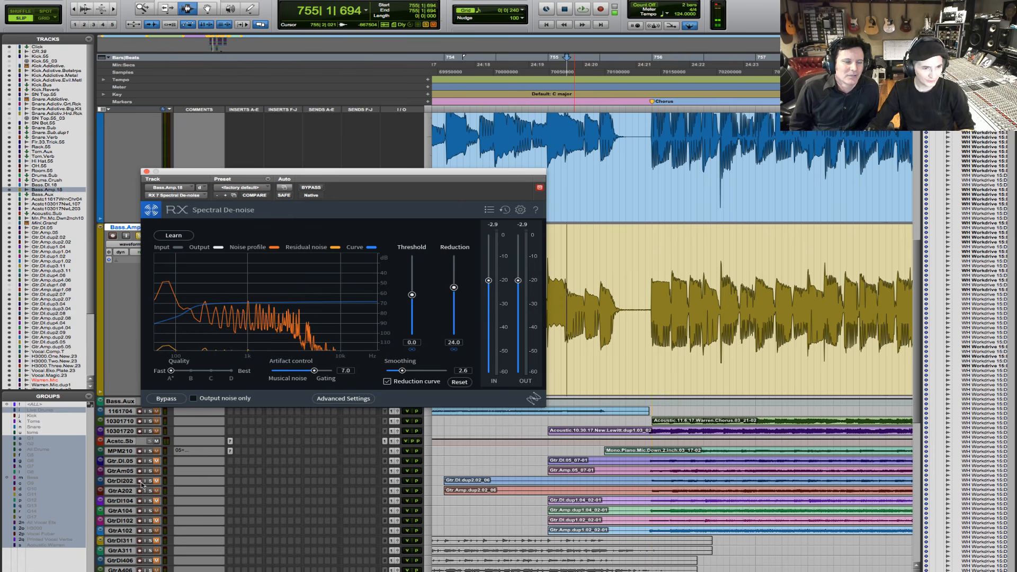
{"action": "key", "text": "space"}
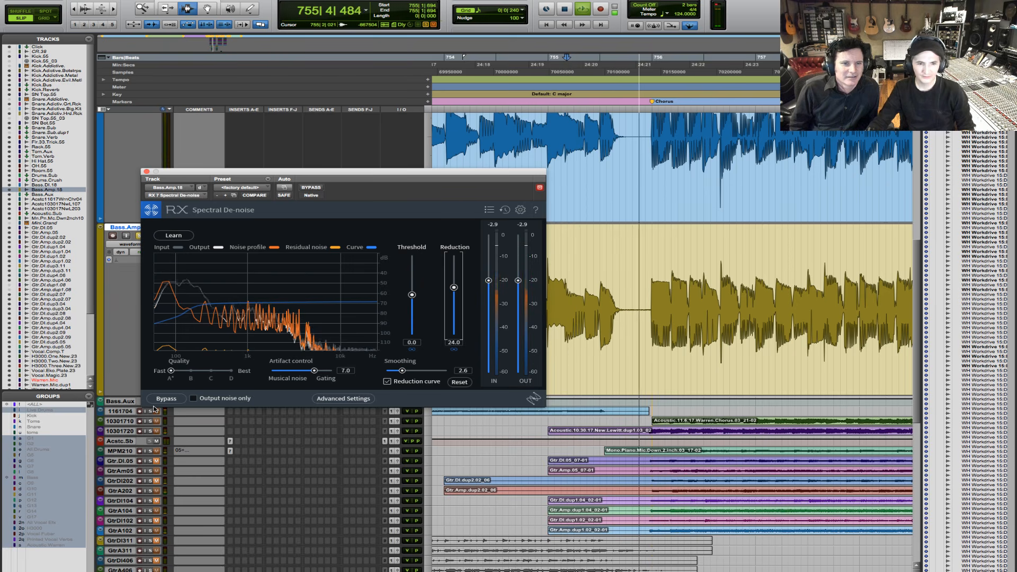
{"action": "left_click", "coordinate": [165, 399]}
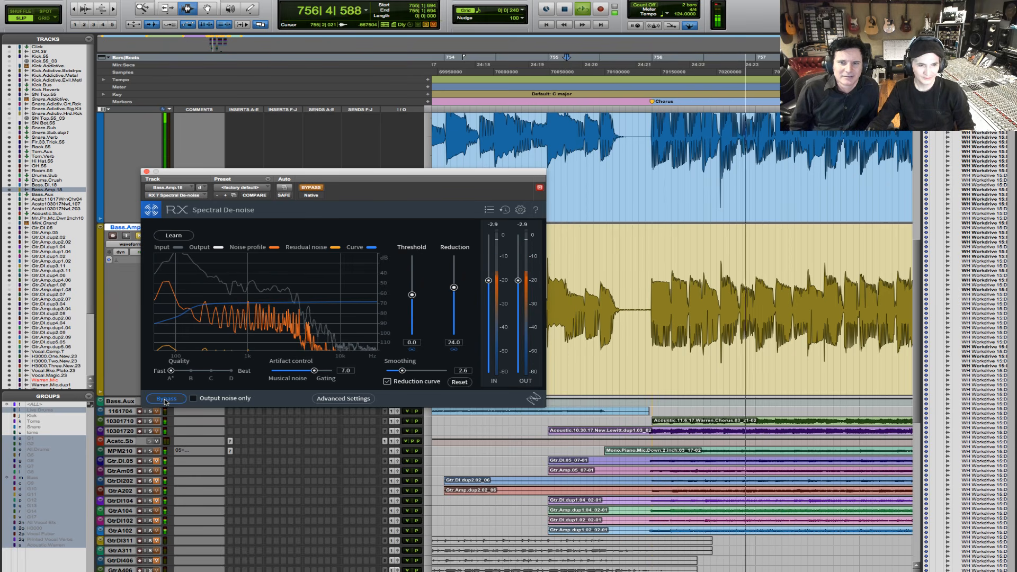
{"action": "left_click", "coordinate": [165, 399]}
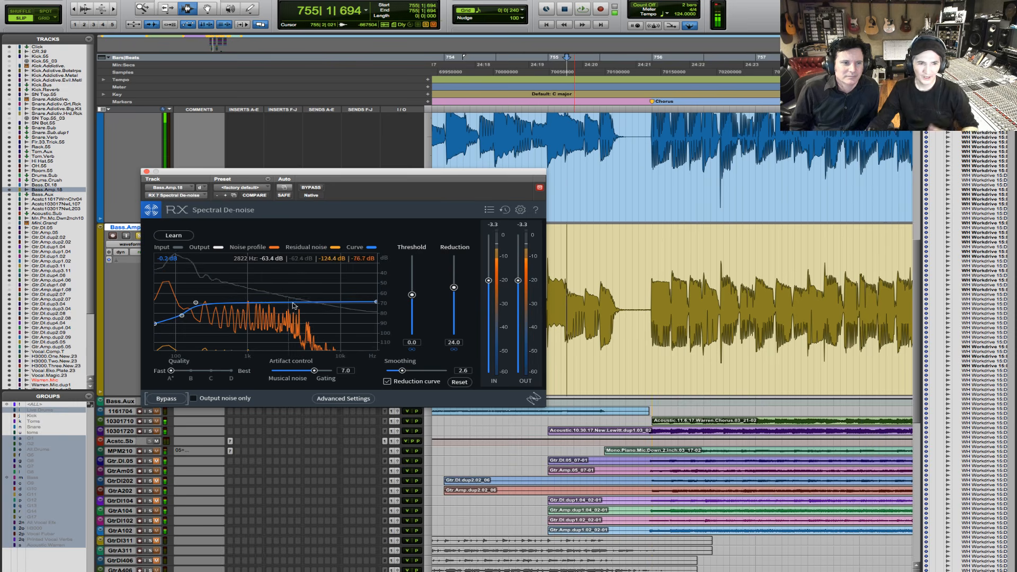
{"action": "key", "text": "space"}
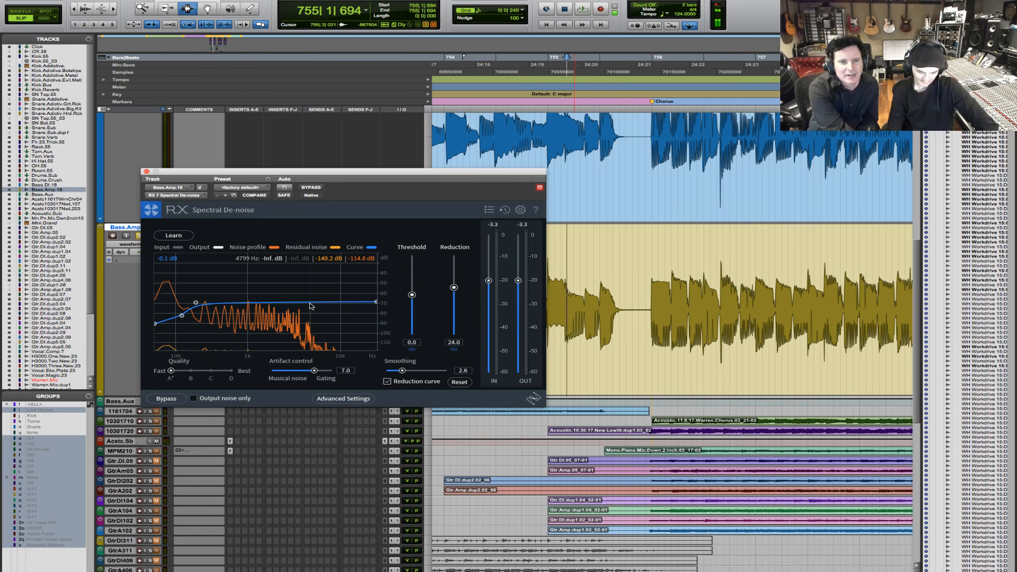
- Audition the bass twice from 755|1|694 with the Spectral De-noise reduction at 24
{"action": "key", "text": "space"}
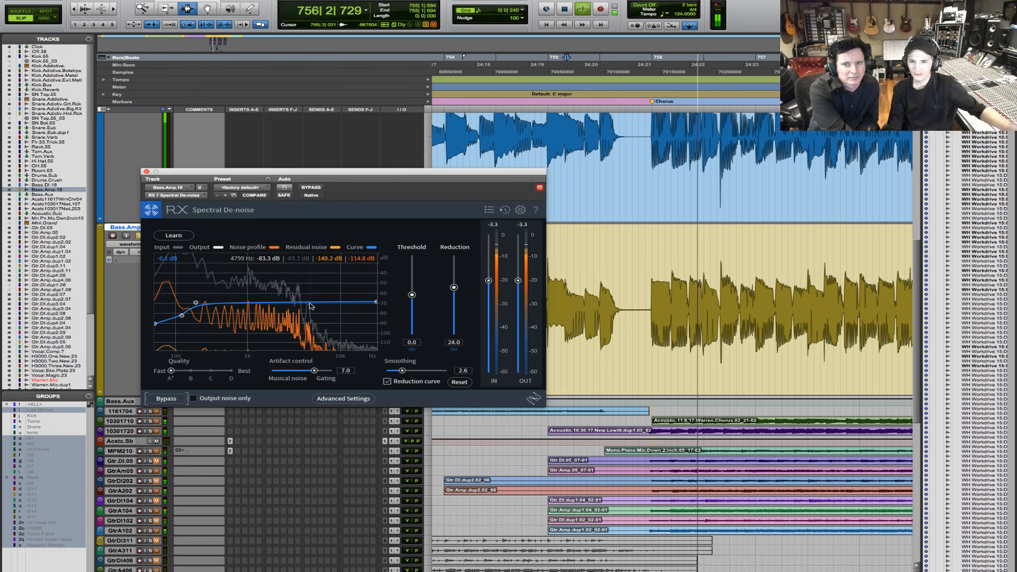
{"action": "key", "text": "space"}
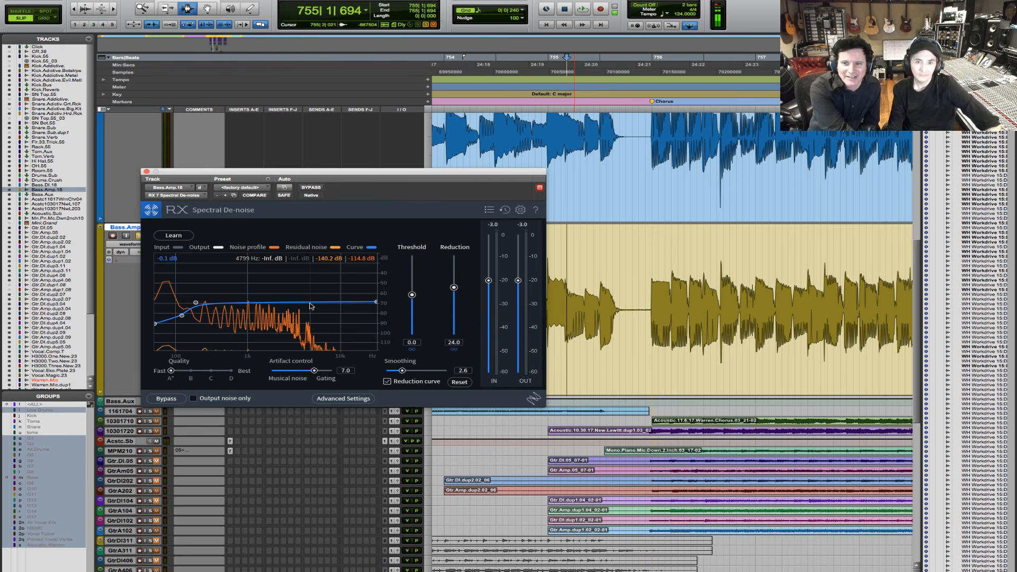
{"action": "key", "text": "space"}
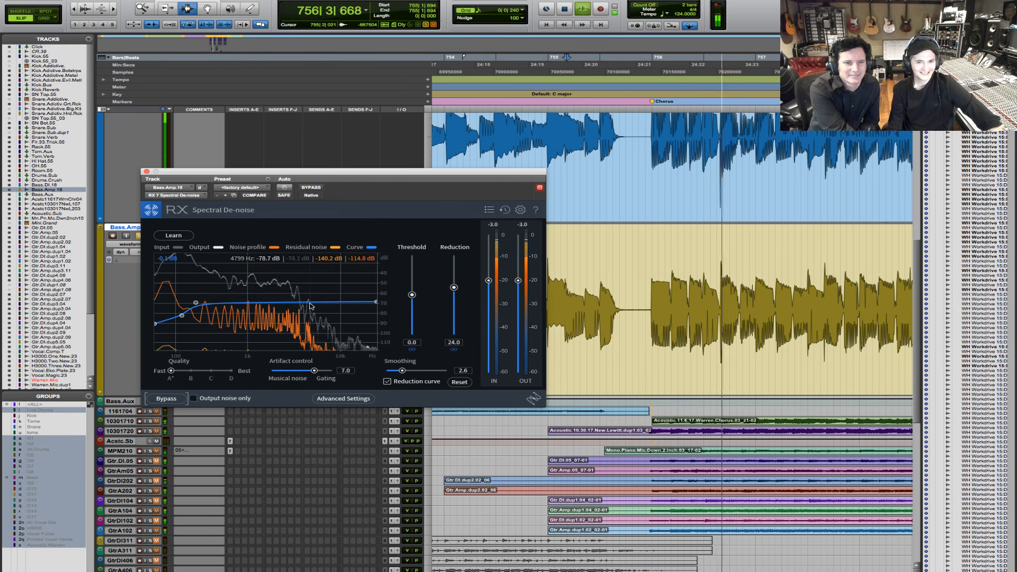
{"action": "key", "text": "space"}
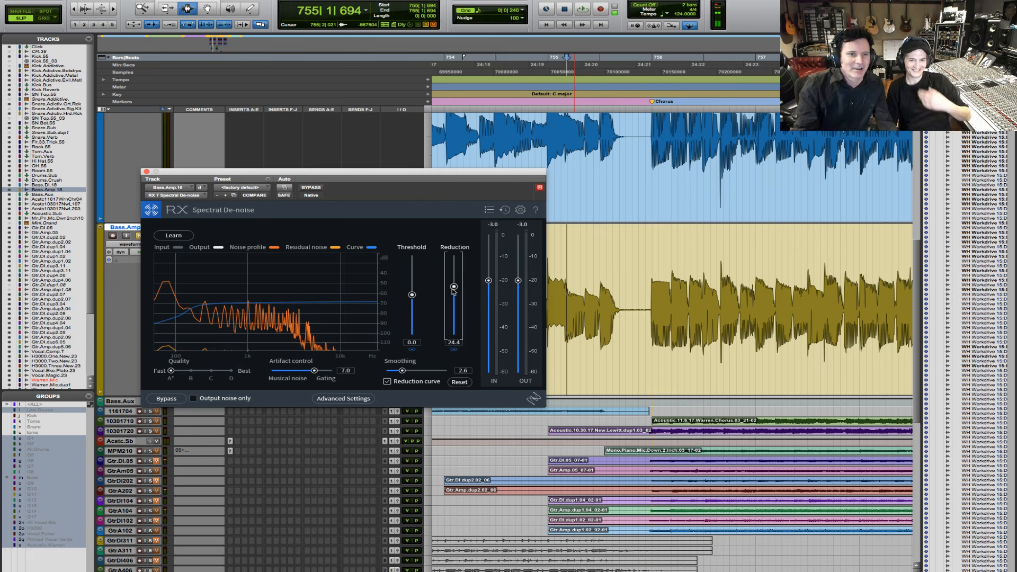
- Set the reduction to 26 and add points to the reduction curve, raising it into a small peak around 4.9 kHz
{"action": "left_click_drag", "start_coordinate": [453, 291], "coordinate": [453, 289]}
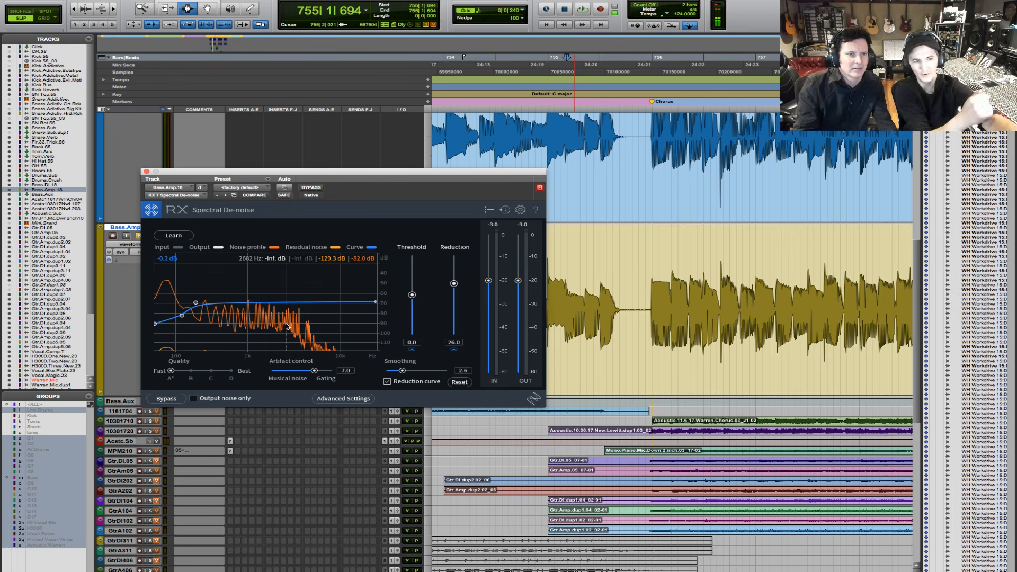
{"action": "left_click", "coordinate": [182, 314]}
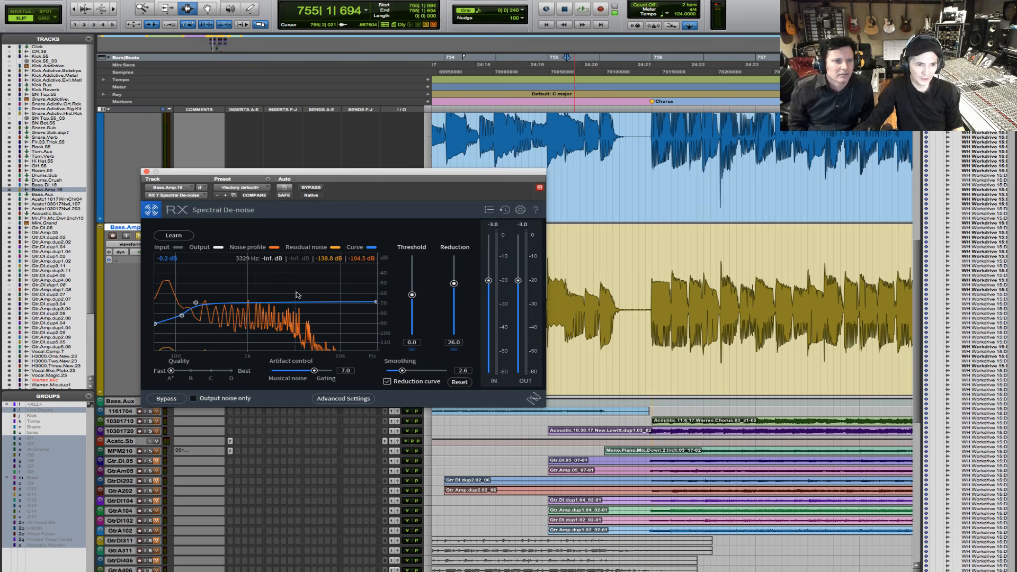
{"action": "left_click", "coordinate": [310, 303]}
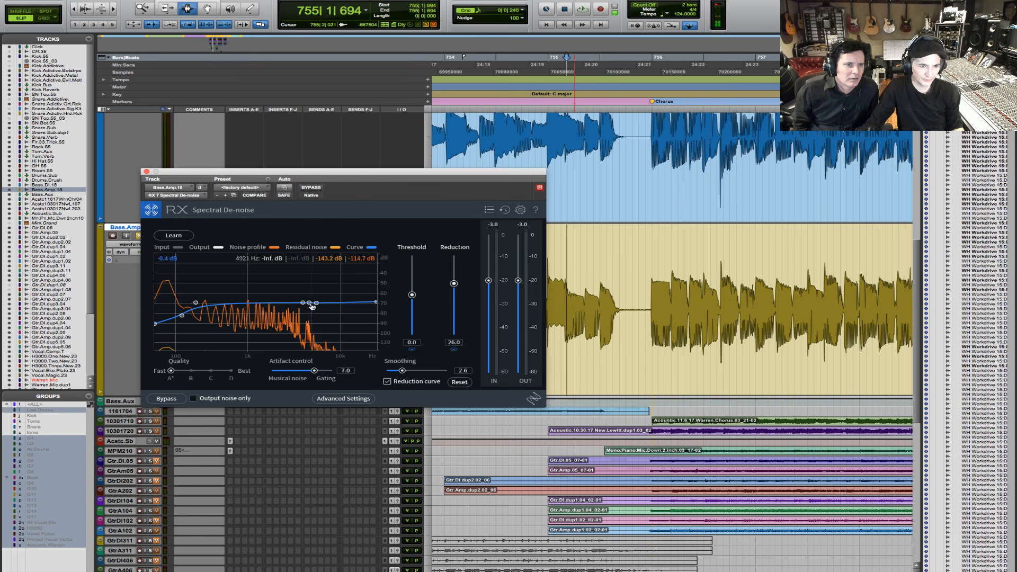
{"action": "left_click_drag", "start_coordinate": [309, 303], "coordinate": [311, 290]}
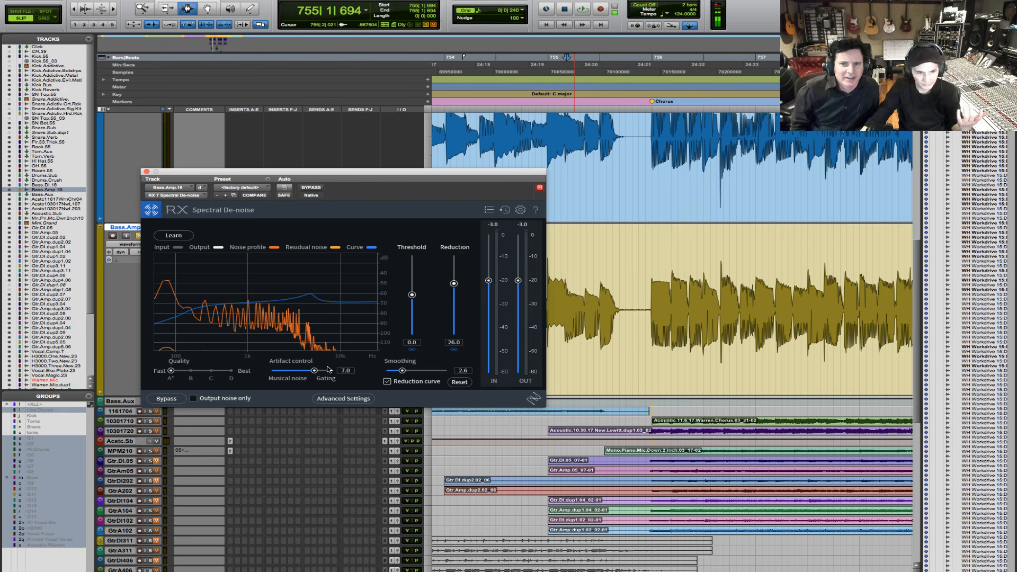
- Set the artifact control to 4.4 while auditioning the bass from 755|1|694
{"action": "key", "text": "space"}
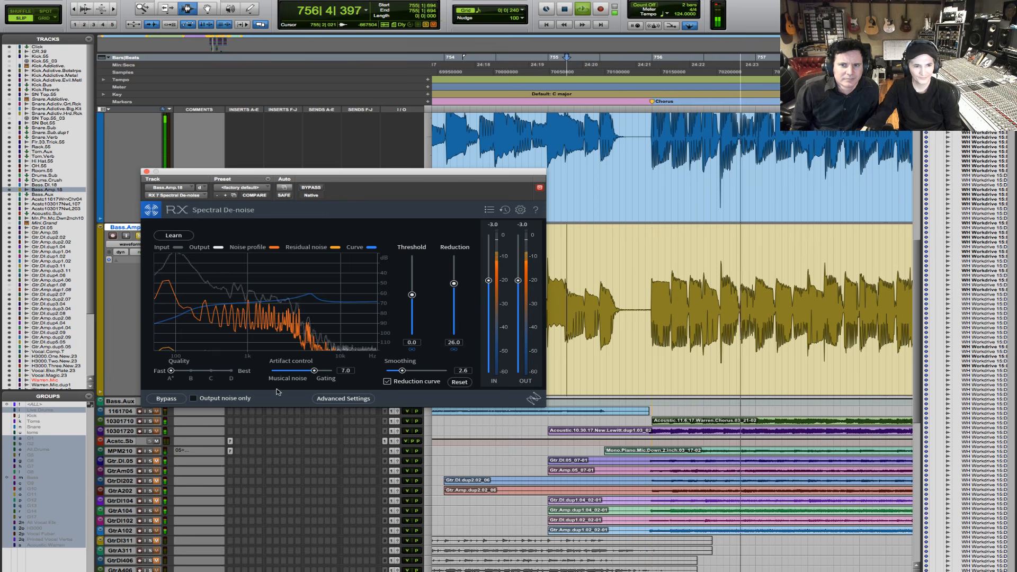
{"action": "left_click_drag", "start_coordinate": [313, 369], "coordinate": [297, 374]}
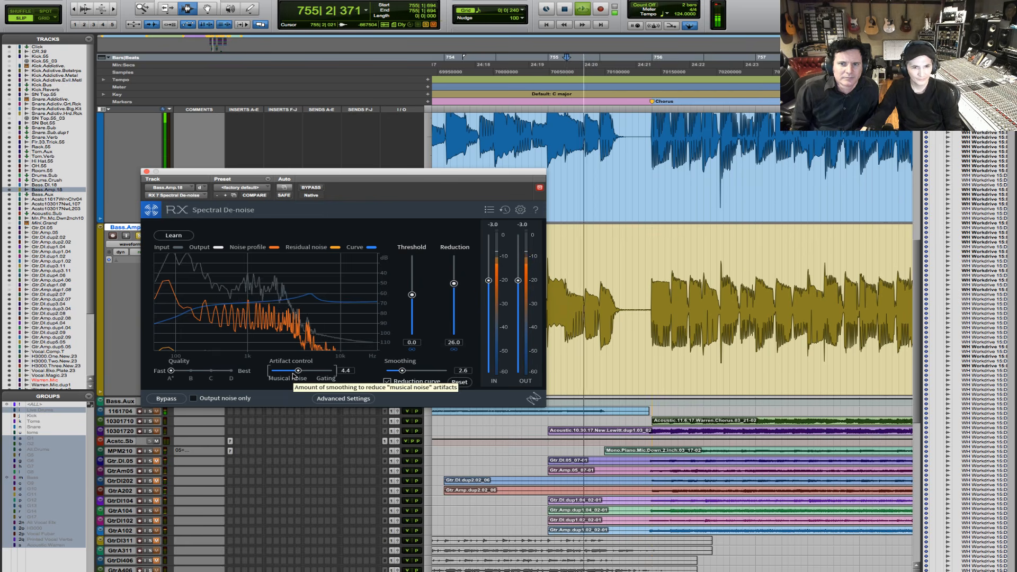
{"action": "key", "text": "space"}
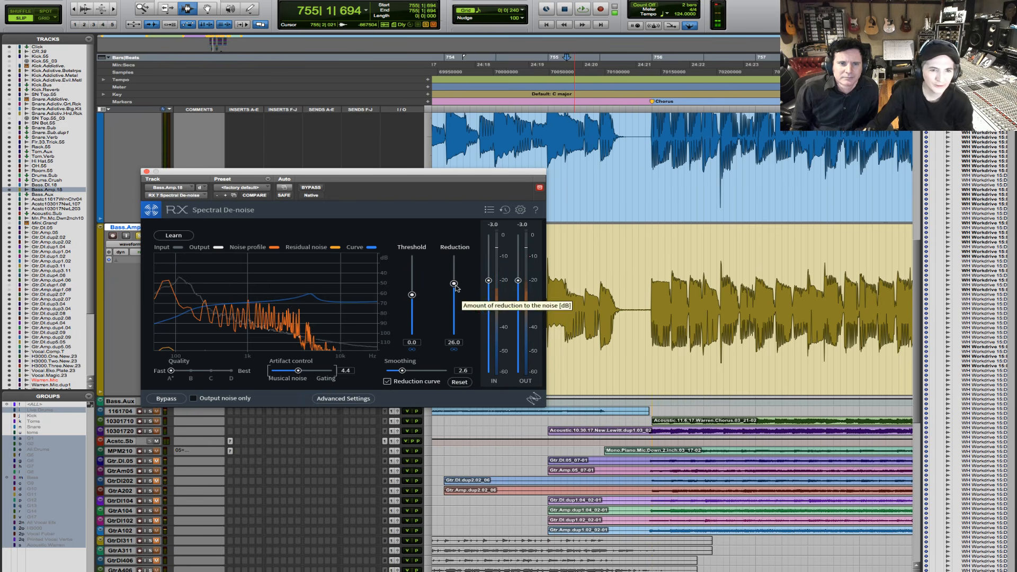
- Set the reduction to 31 and audition the bass twice from 755|1|694
{"action": "left_click_drag", "start_coordinate": [456, 288], "coordinate": [458, 285]}
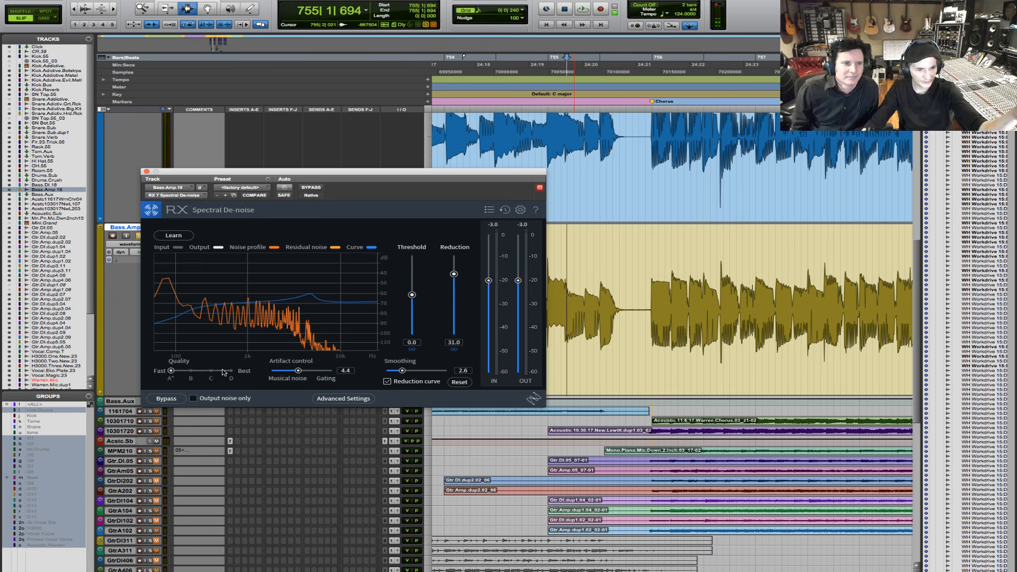
{"action": "key", "text": "space"}
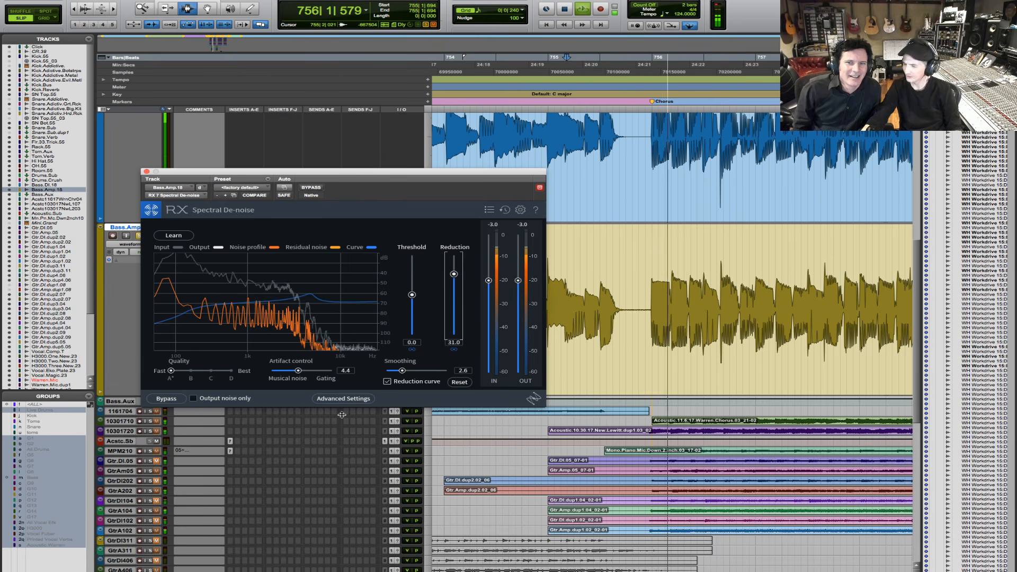
{"action": "key", "text": "space"}
{"action": "key", "text": "space"}
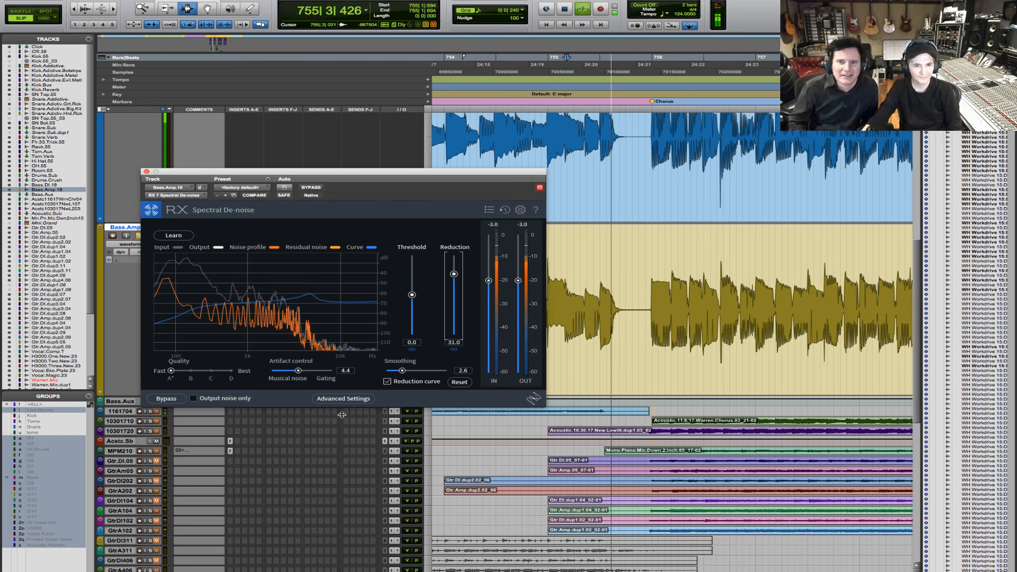
{"action": "key", "text": "space"}
- Audition the bass with the reduction curve disabled, then re-enabled, to compare the two
{"action": "left_click", "coordinate": [399, 383]}
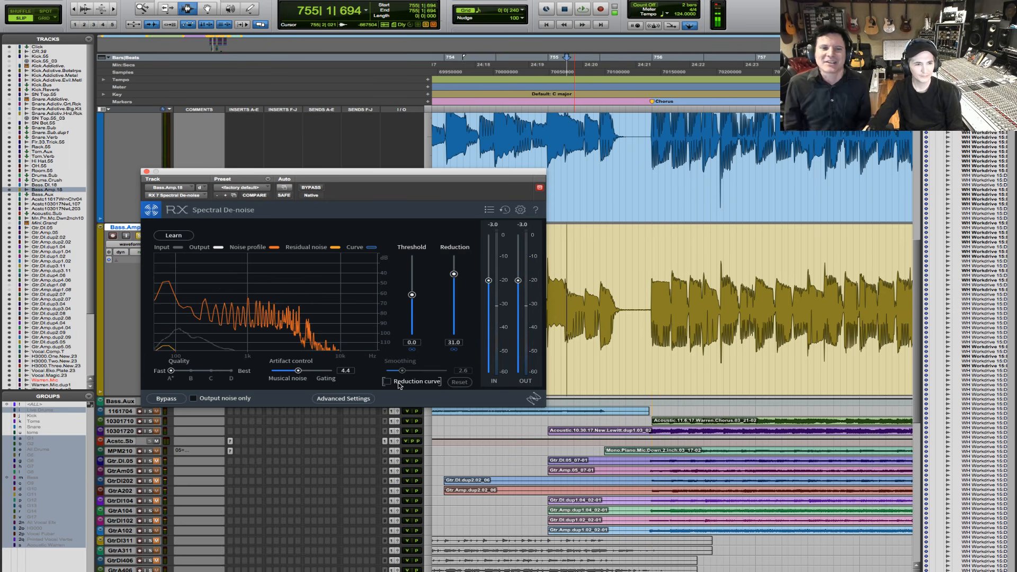
{"action": "key", "text": "space"}
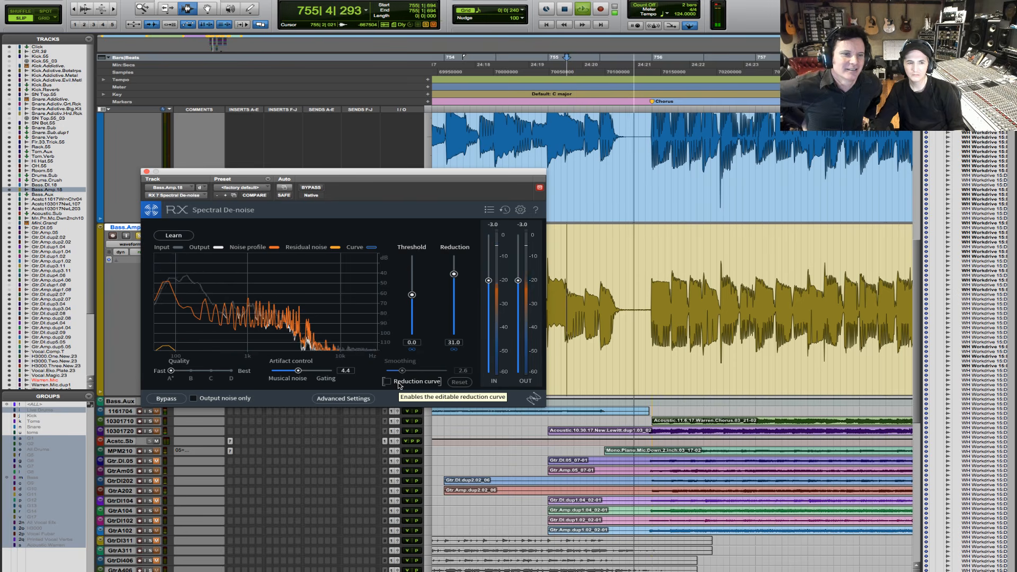
{"action": "left_click", "coordinate": [398, 382]}
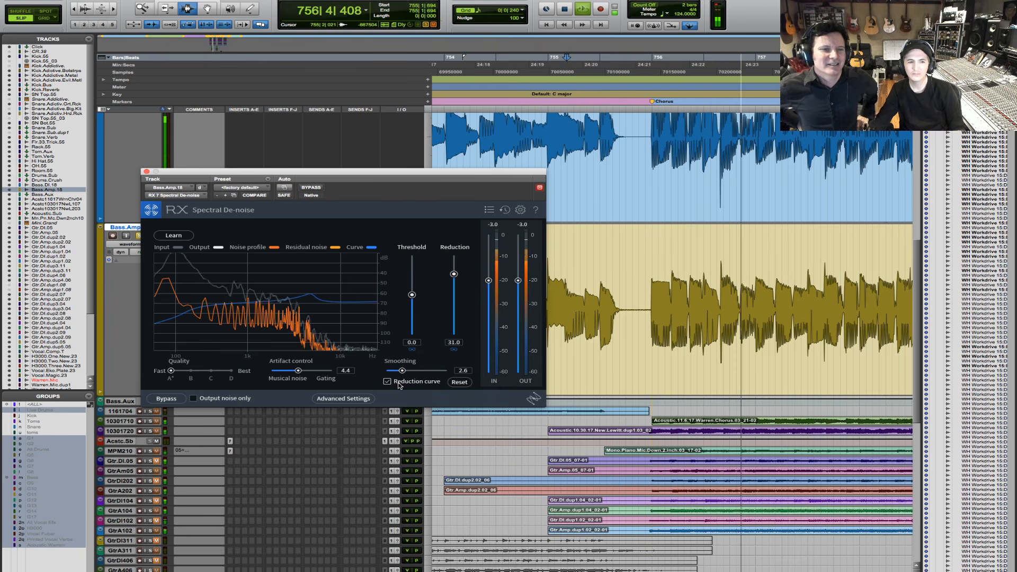
{"action": "key", "text": "space"}
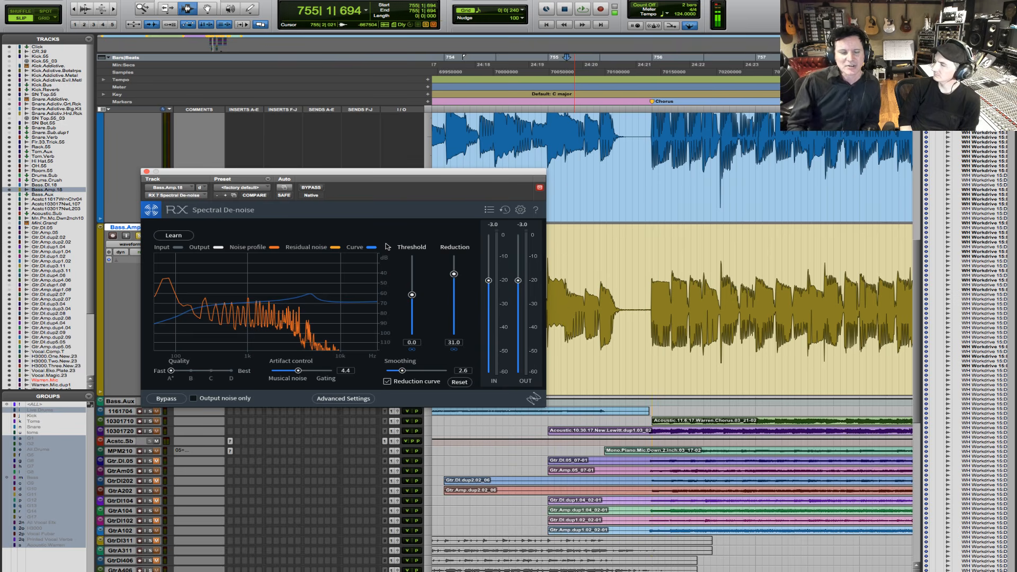
- Move the Spectral De-noise window clear of the Bass.Amp.18 inserts and audition the break before the chorus
{"action": "left_click_drag", "start_coordinate": [429, 178], "coordinate": [510, 426]}
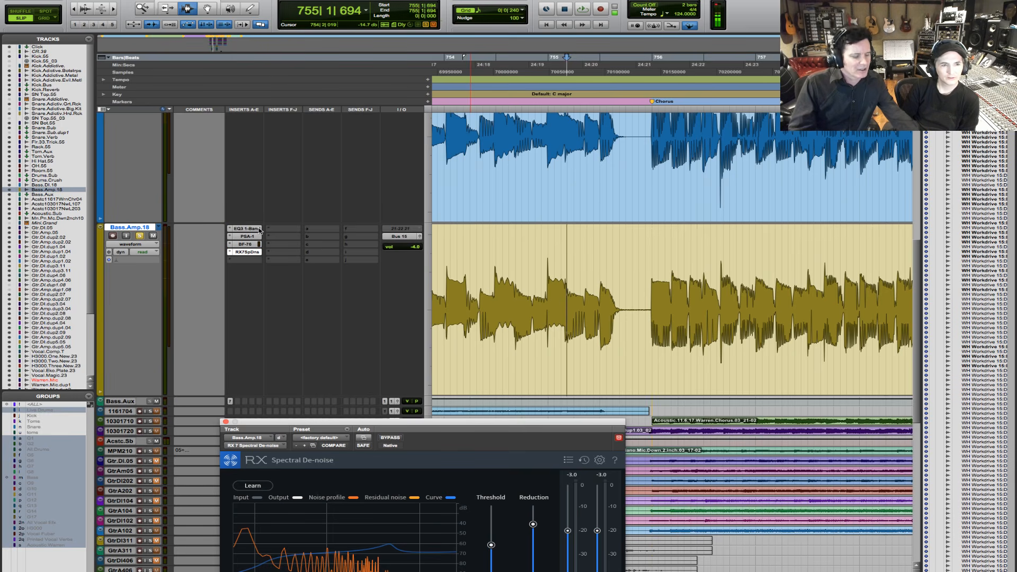
{"action": "key", "text": "super+bracketleft"}
{"action": "key", "text": "super+bracketleft"}
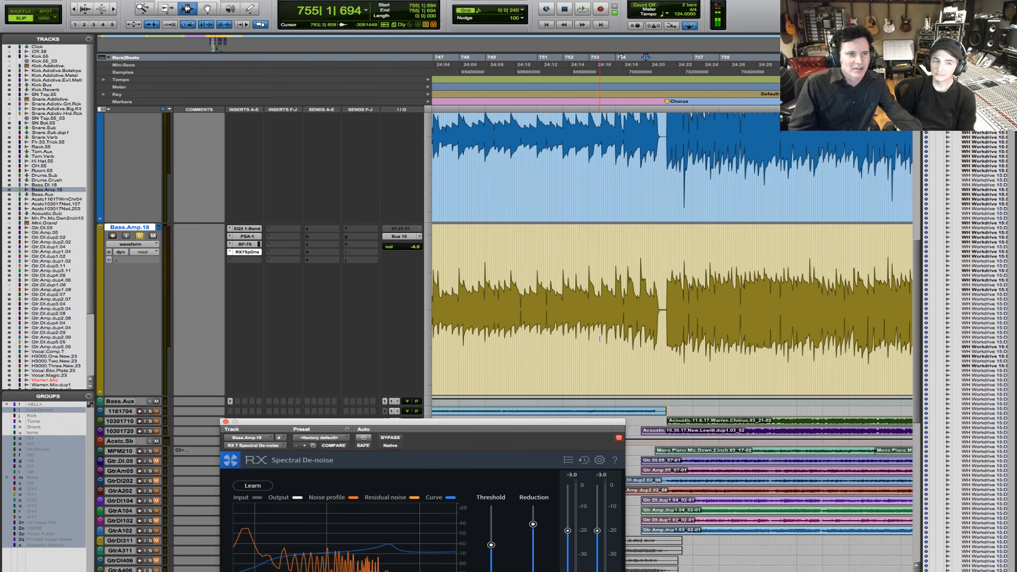
{"action": "key", "text": "space"}
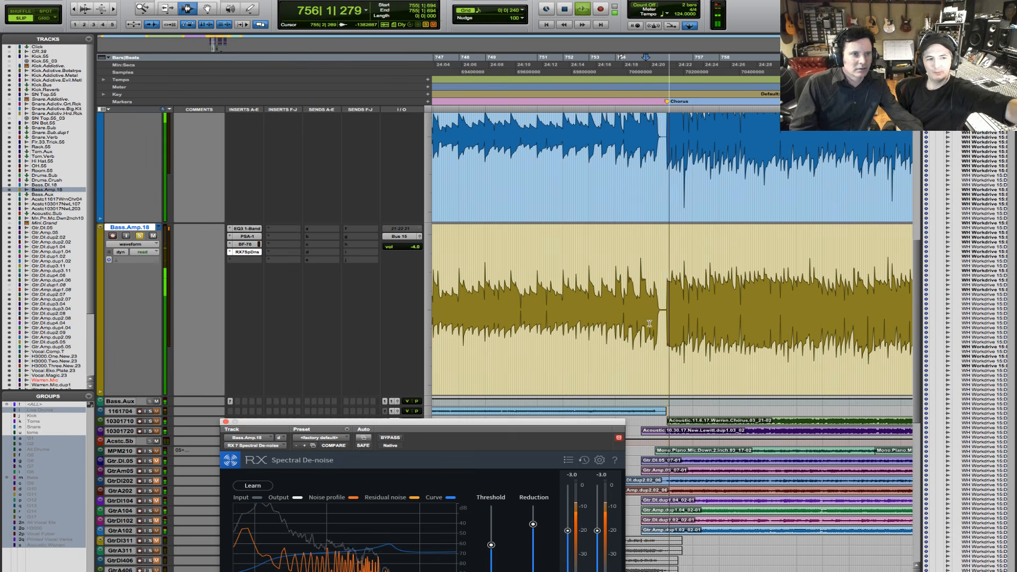
{"action": "key", "text": "space"}
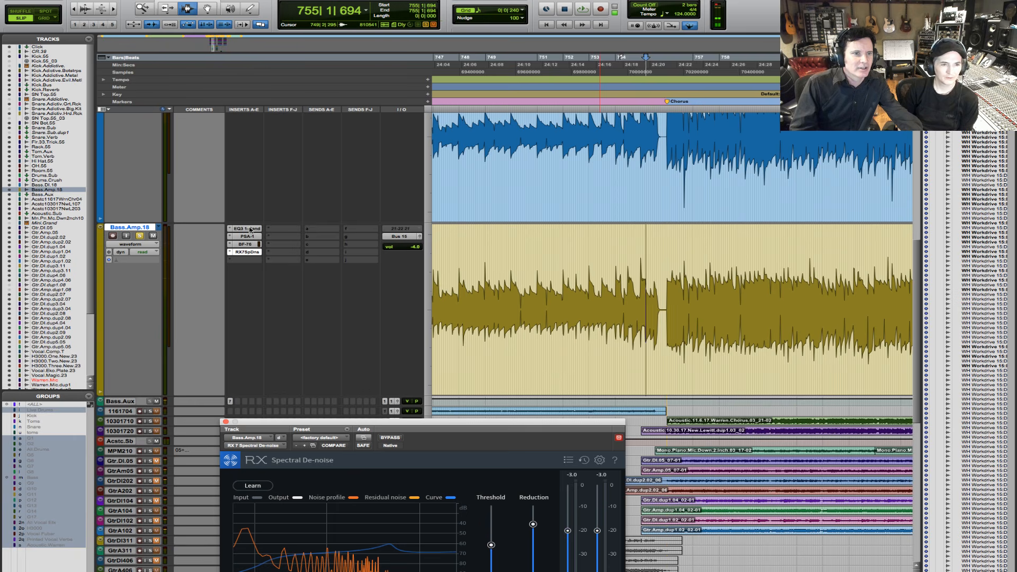
- Reorder the Bass.Amp.18 inserts so RX 7 Spectral De-noise comes first, followed by EQ3 1-Band, PSA-1 and BF-76
{"action": "left_click", "coordinate": [251, 253]}
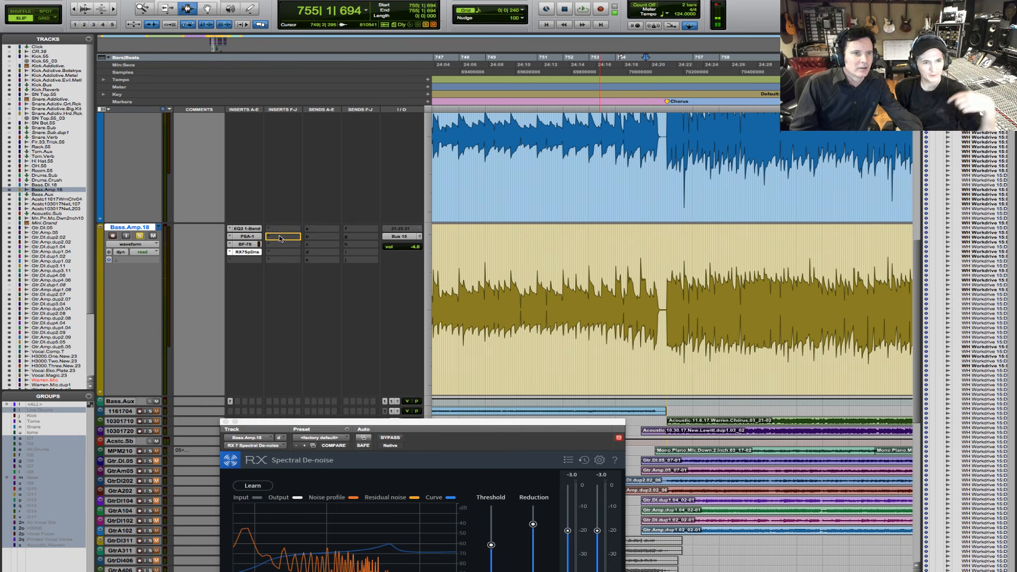
{"action": "left_click_drag", "start_coordinate": [283, 229], "coordinate": [282, 228]}
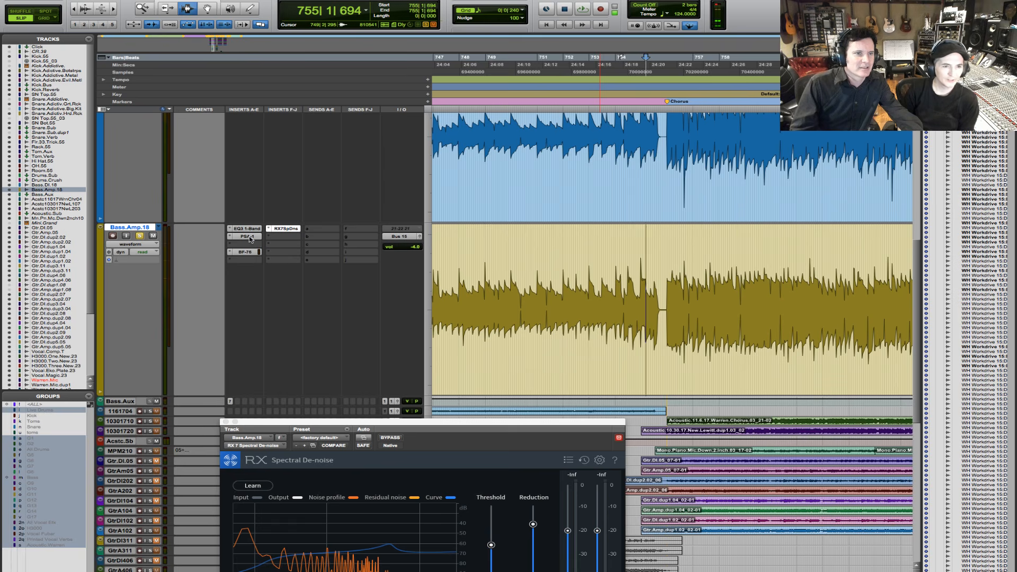
{"action": "left_click_drag", "start_coordinate": [251, 245], "coordinate": [249, 231]}
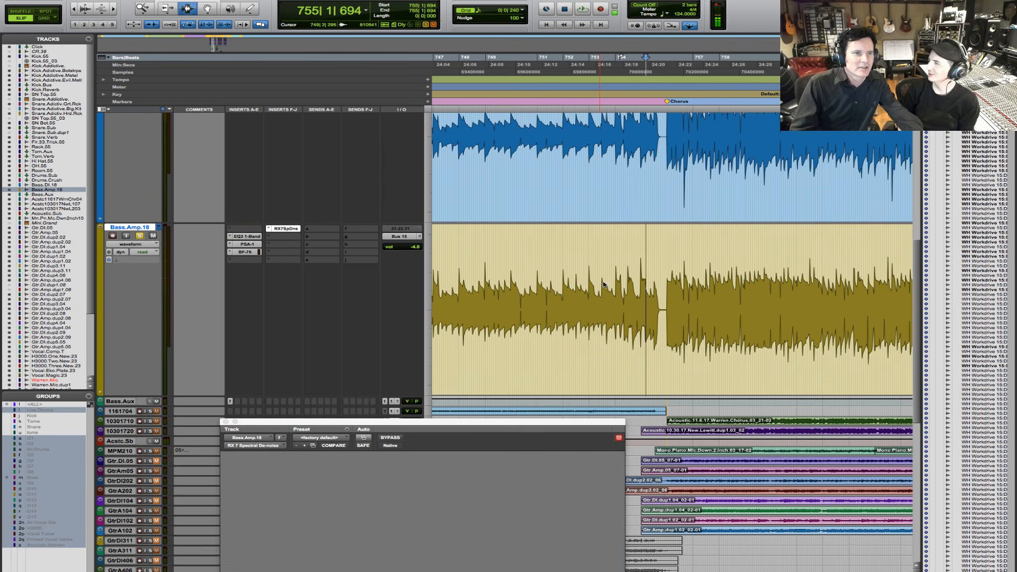
- Audition the bass amp from 755|1|235 with the de-noise insert first in the chain
{"action": "left_click", "coordinate": [642, 301]}
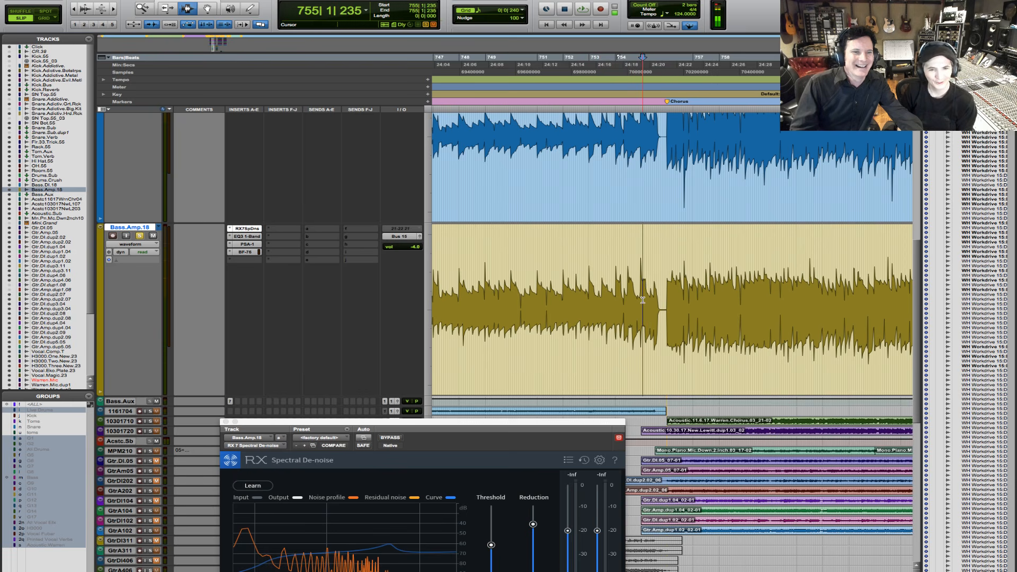
{"action": "key", "text": "space"}
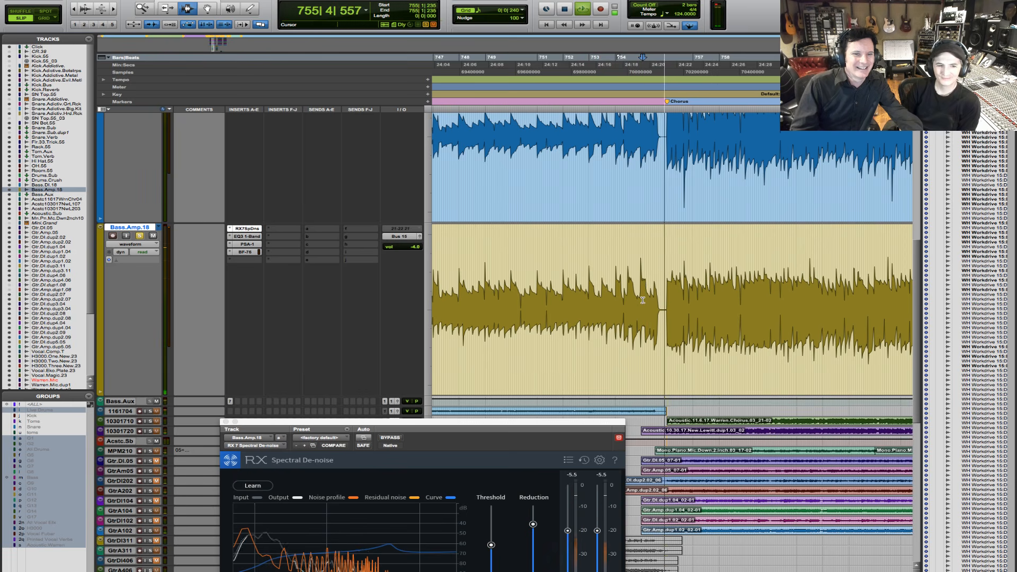
{"action": "key", "text": "space"}
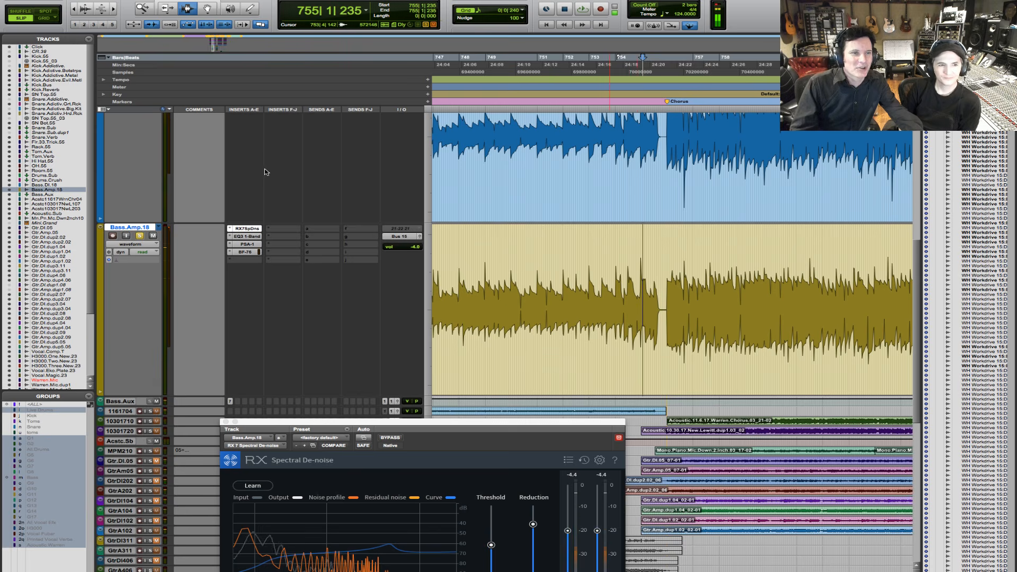
- Solo the Bass.DI.18 track as well and audition both bass tracks together from 755|1|235
{"action": "scroll", "coordinate": [263, 169], "scroll_direction": "up", "scroll_amount": 3}
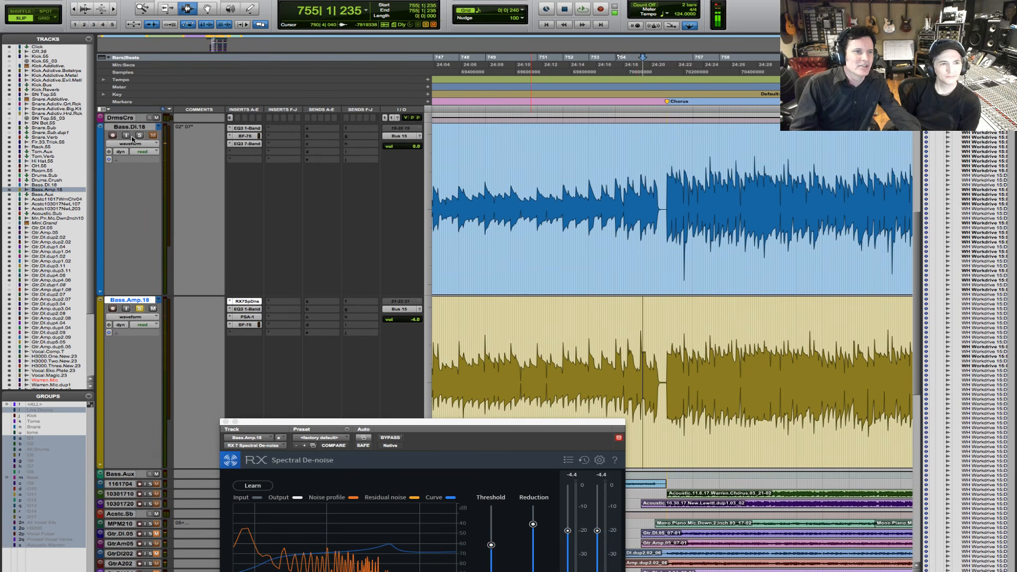
{"action": "left_click", "coordinate": [140, 136]}
{"action": "key", "text": "space"}
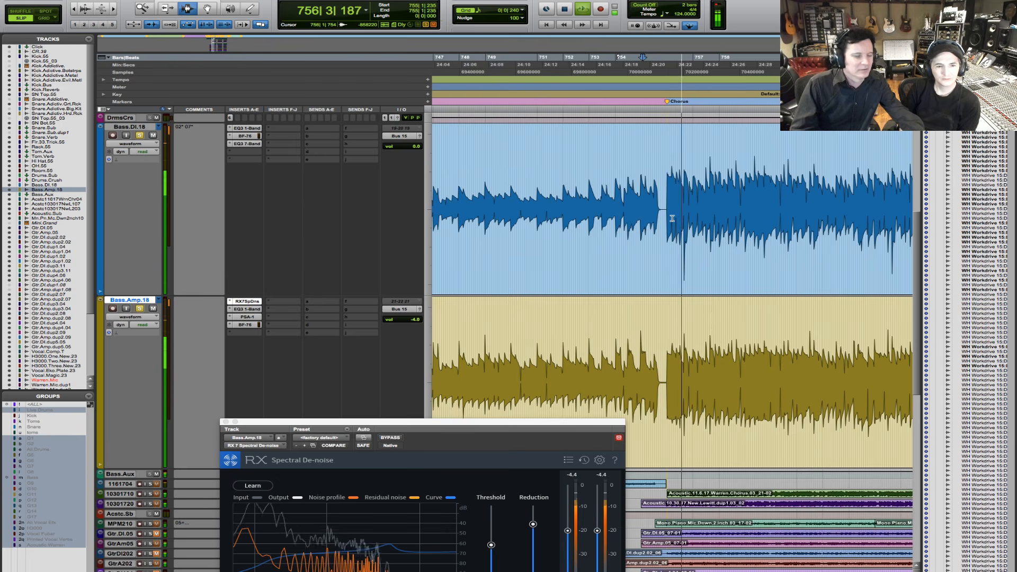
{"action": "key", "text": "r"}
{"action": "key", "text": "r"}
{"action": "key", "text": "space"}
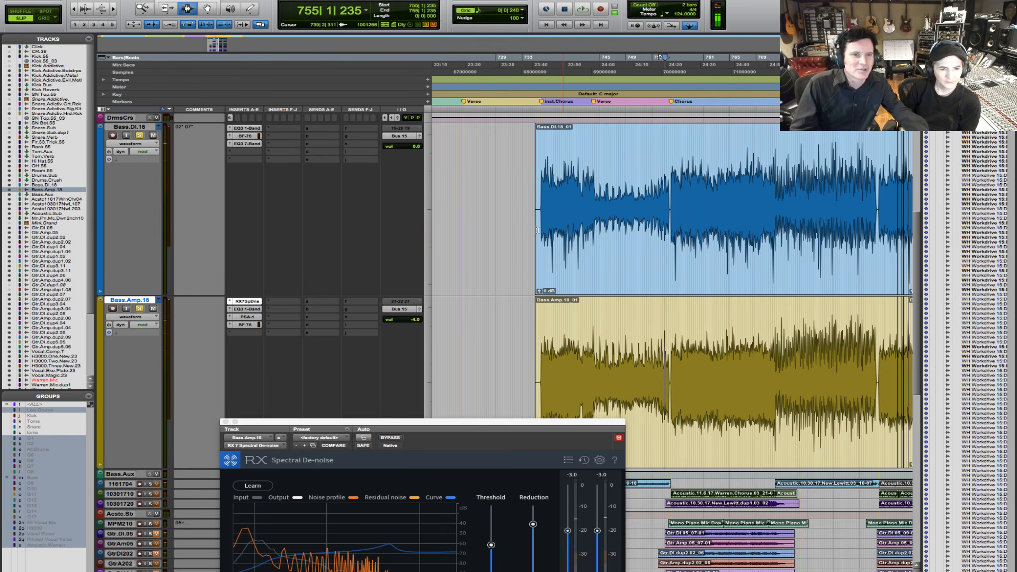
- Audition both bass tracks from 735|3|840, just before the Inst.Chorus section
{"action": "key", "text": "F5"}
{"action": "left_click_drag", "start_coordinate": [524, 222], "coordinate": [627, 206]}
{"action": "left_click", "coordinate": [499, 206]}
{"action": "key", "text": "space"}
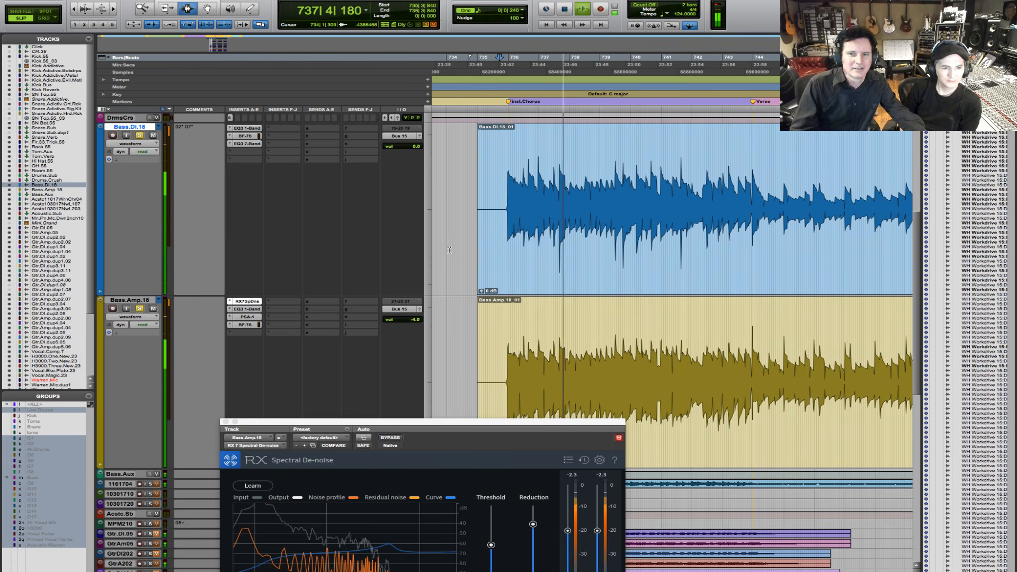
{"action": "key", "text": "space"}
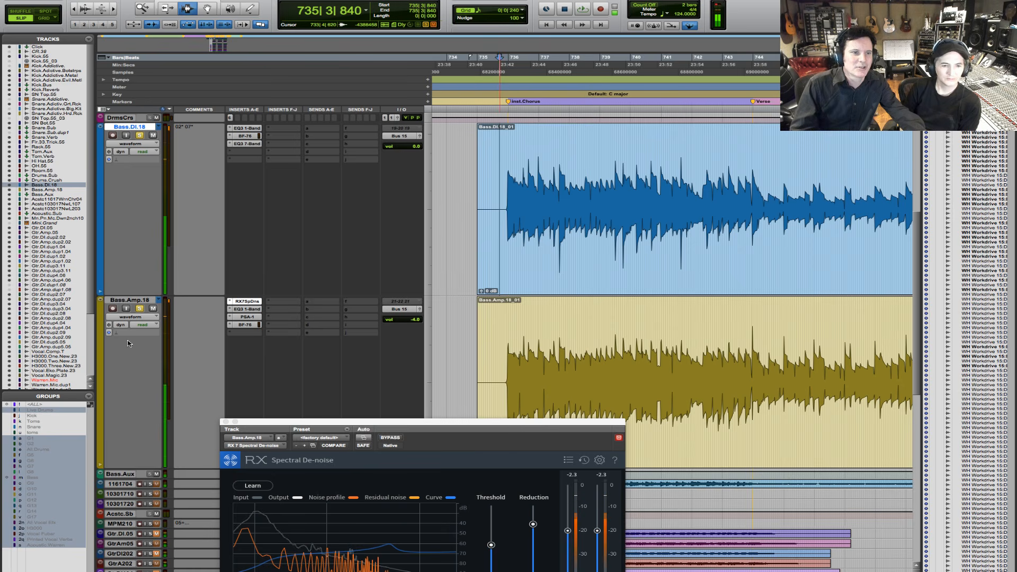
- Compare both basses from 735|3|840 with the Bass.Amp.18 Spectral De-noise insert bypassed and active again
{"action": "left_click", "coordinate": [243, 304], "text": "super"}
{"action": "key", "text": "space"}
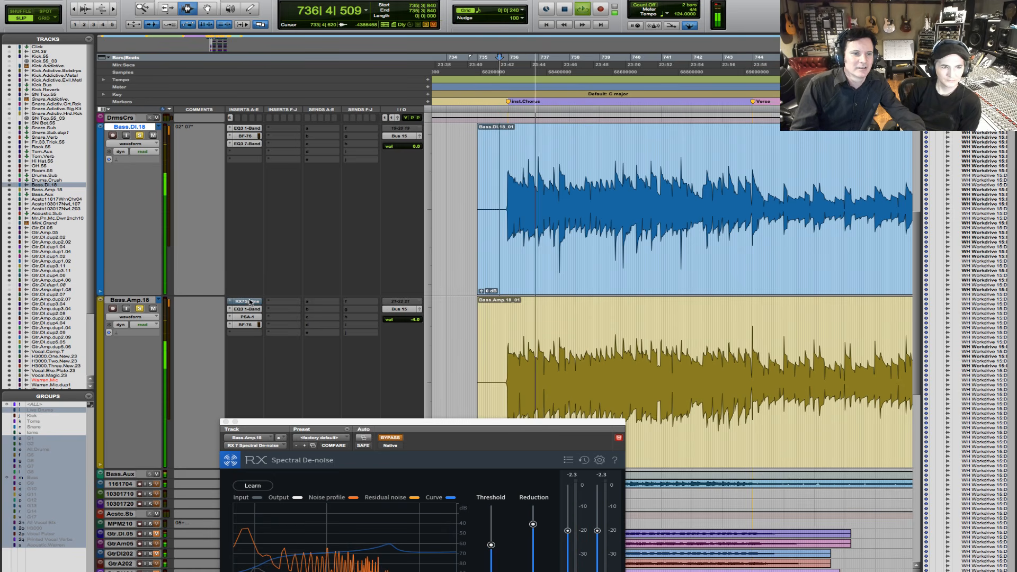
{"action": "left_click", "coordinate": [391, 438]}
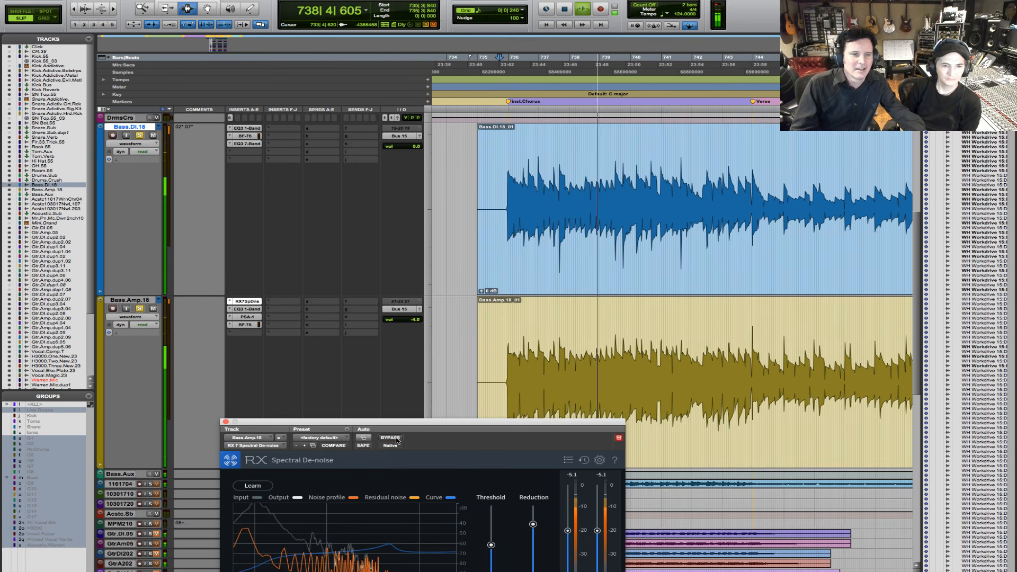
- Compare both bass tracks from 735|4|334 with the Bass.Amp.18 Spectral De-noise insert bypassed and active again during playback
{"action": "key", "text": "space"}
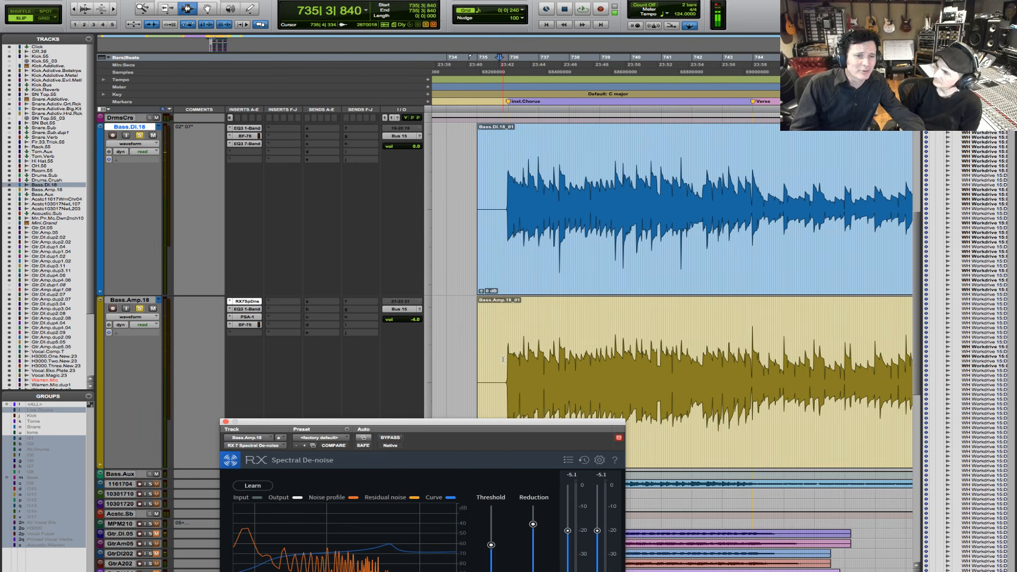
{"action": "left_click", "coordinate": [503, 359]}
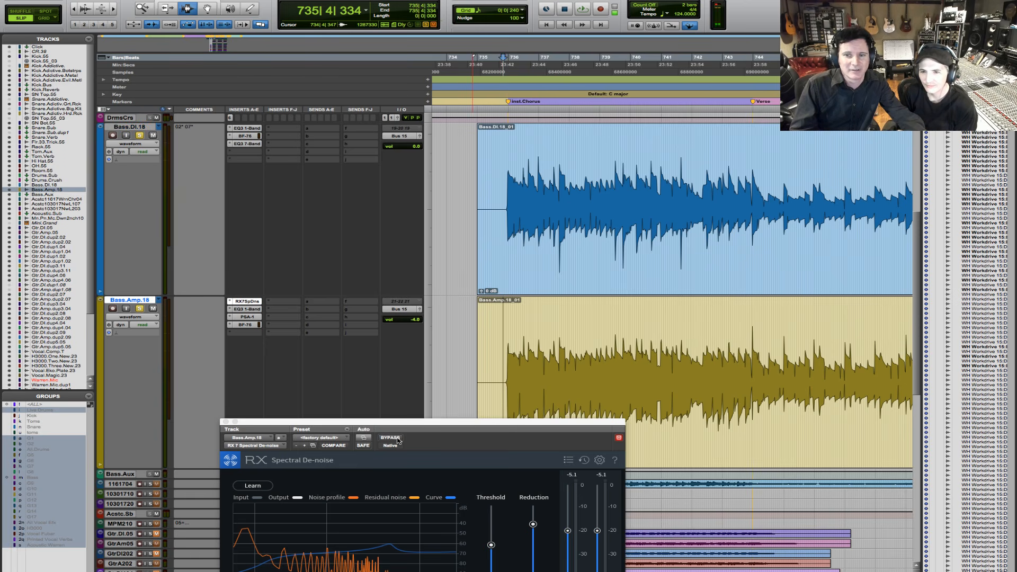
{"action": "left_click_drag", "start_coordinate": [414, 432], "coordinate": [417, 374]}
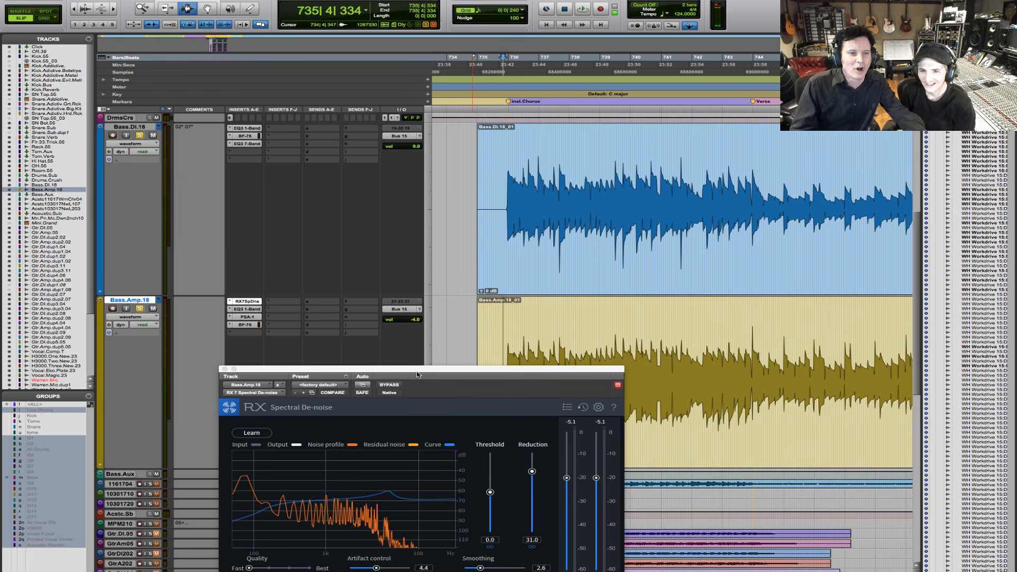
{"action": "left_click", "coordinate": [389, 385]}
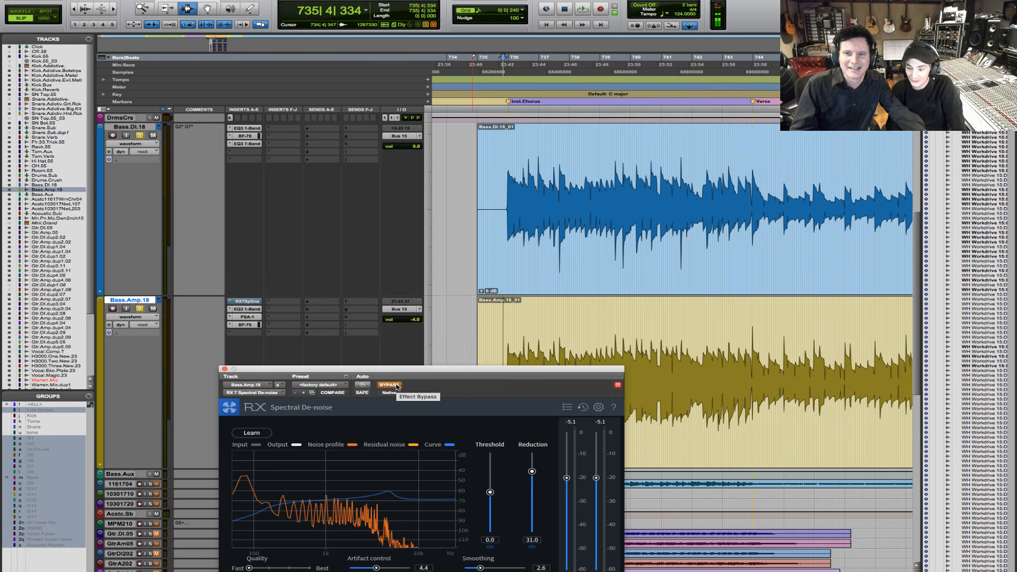
{"action": "key", "text": "space"}
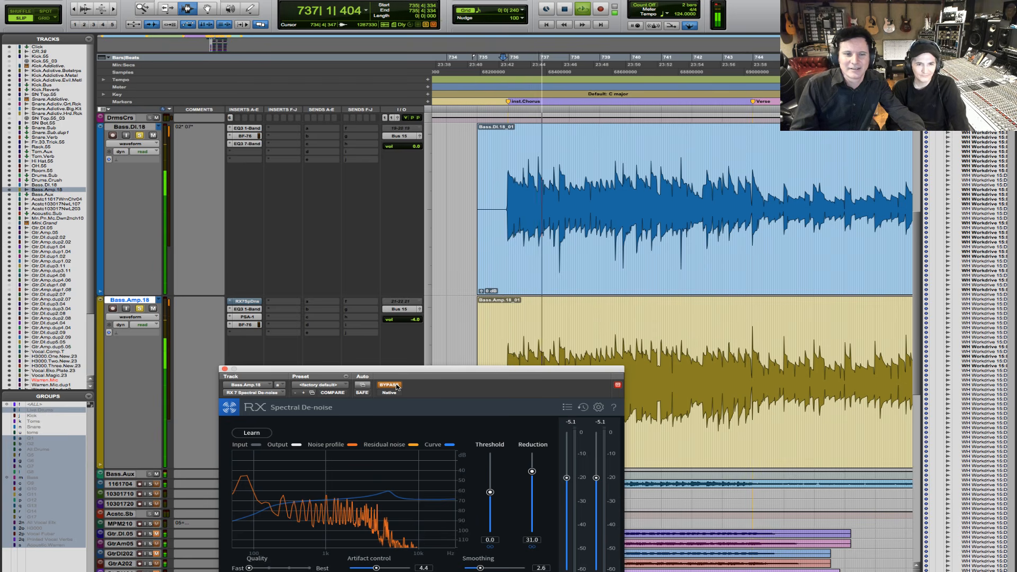
{"action": "left_click", "coordinate": [396, 387]}
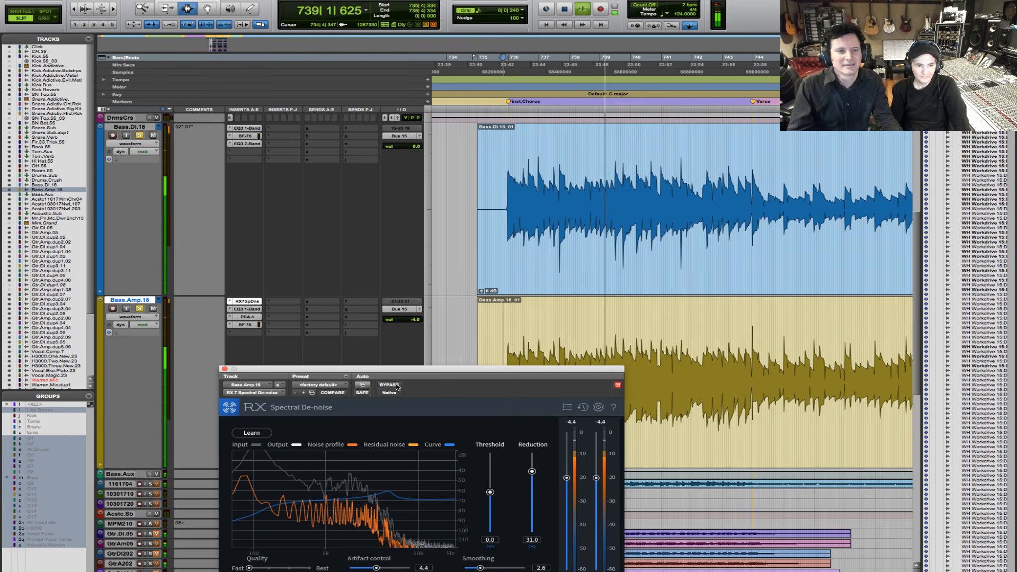
{"action": "key", "text": "space"}
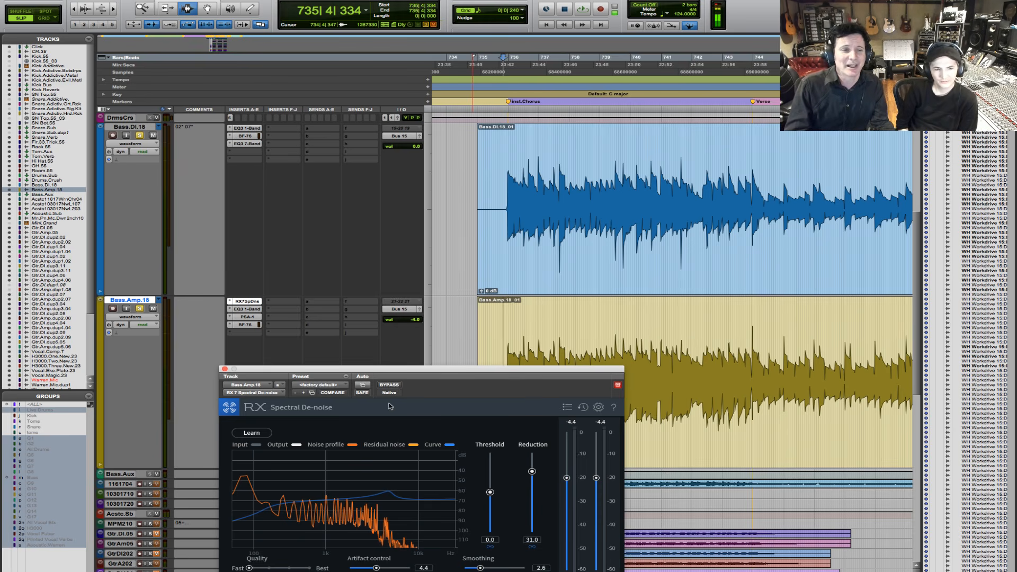
- Try Spectral De-noise thresholds of 3.1 and -1.4 while both basses play from 735|4|334, and settle on -0.4
{"action": "left_click_drag", "start_coordinate": [419, 371], "coordinate": [421, 321]}
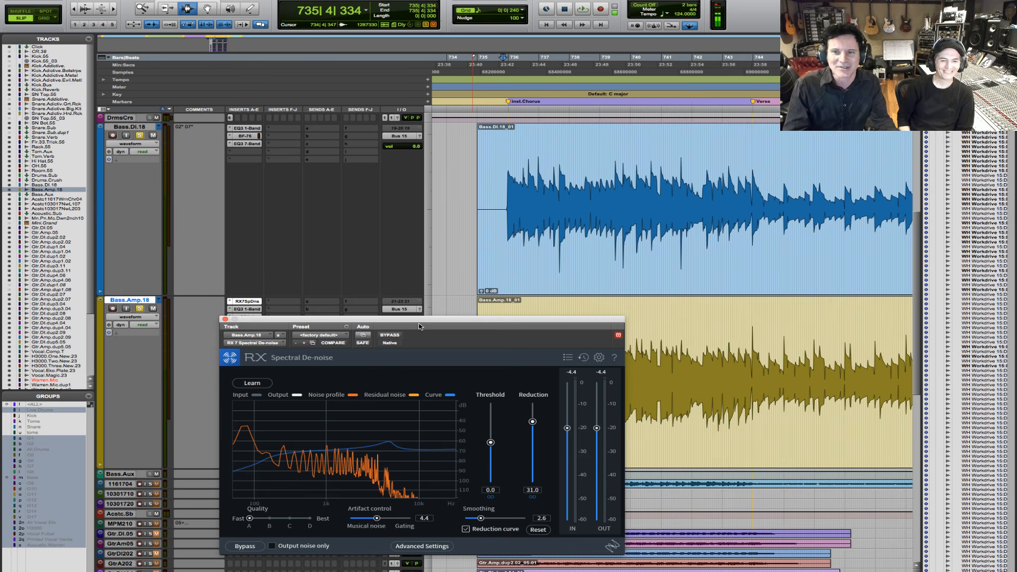
{"action": "key", "text": "space"}
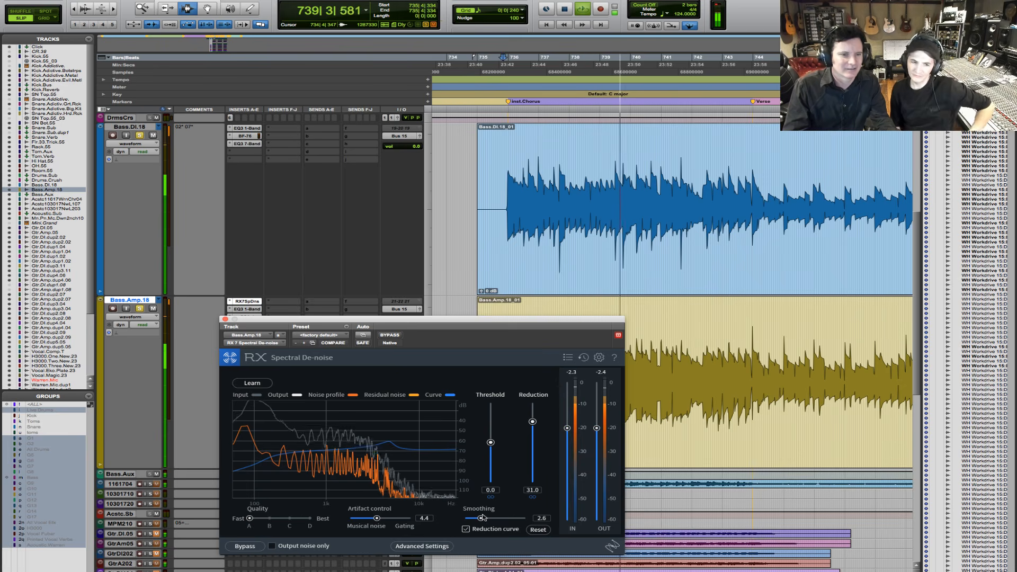
{"action": "mouse_move", "coordinate": [490, 442]}
{"action": "left_mouse_down"}
{"action": "mouse_move", "coordinate": [489, 459]}
{"action": "mouse_move", "coordinate": [489, 425]}
{"action": "left_mouse_up"}
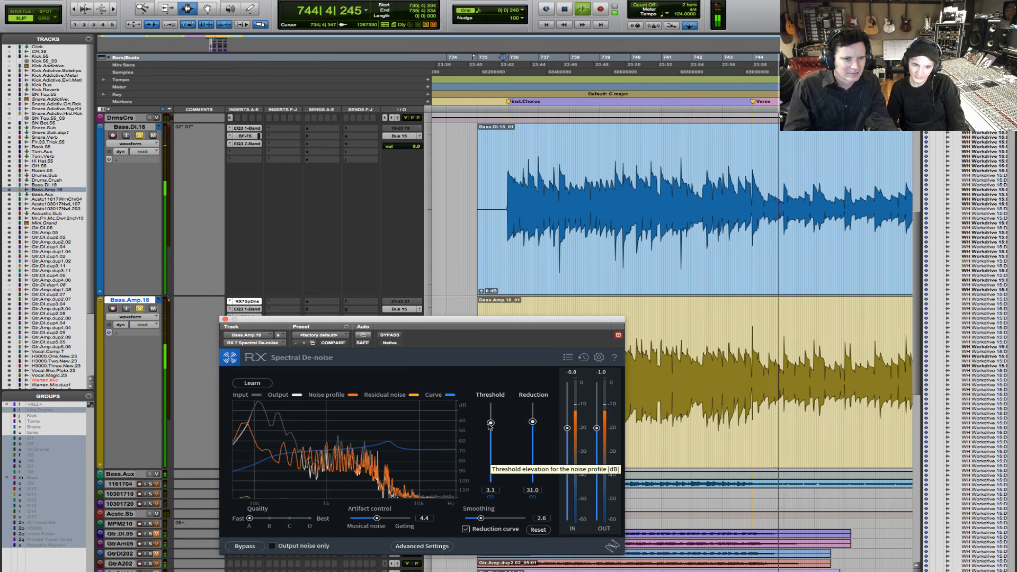
{"action": "left_click_drag", "start_coordinate": [490, 424], "coordinate": [489, 453]}
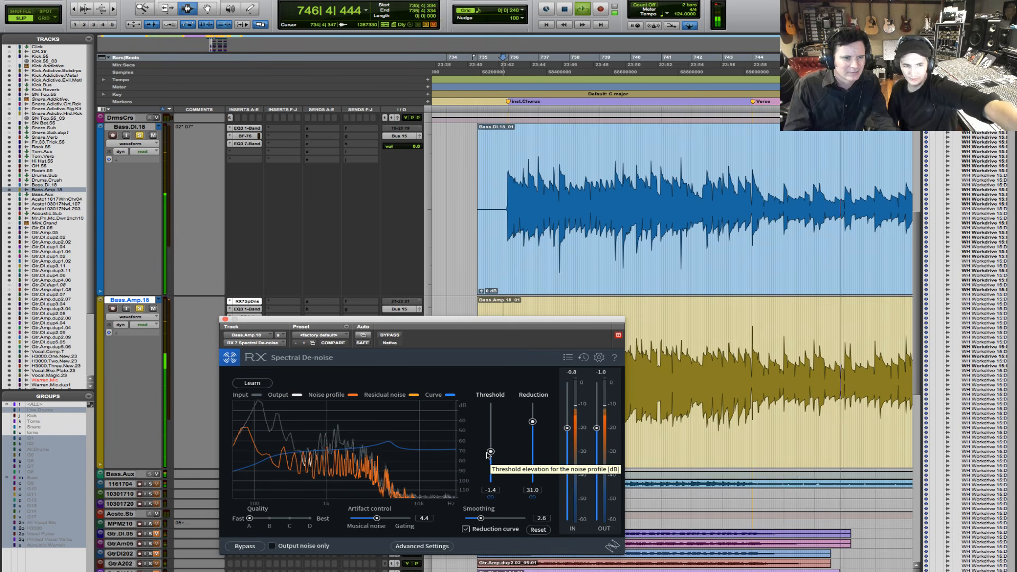
{"action": "left_click_drag", "start_coordinate": [490, 452], "coordinate": [490, 446]}
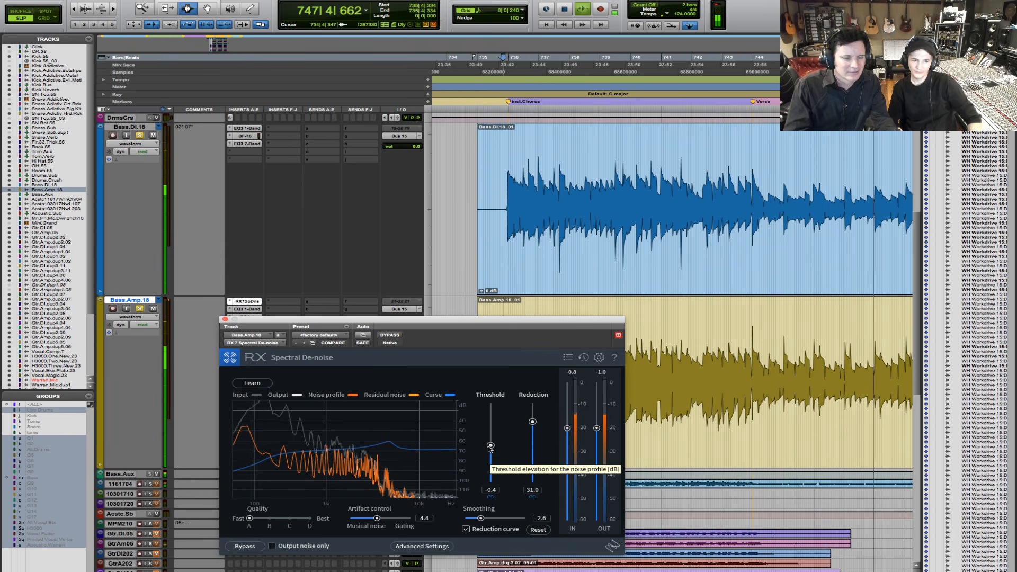
{"action": "key", "text": "space"}
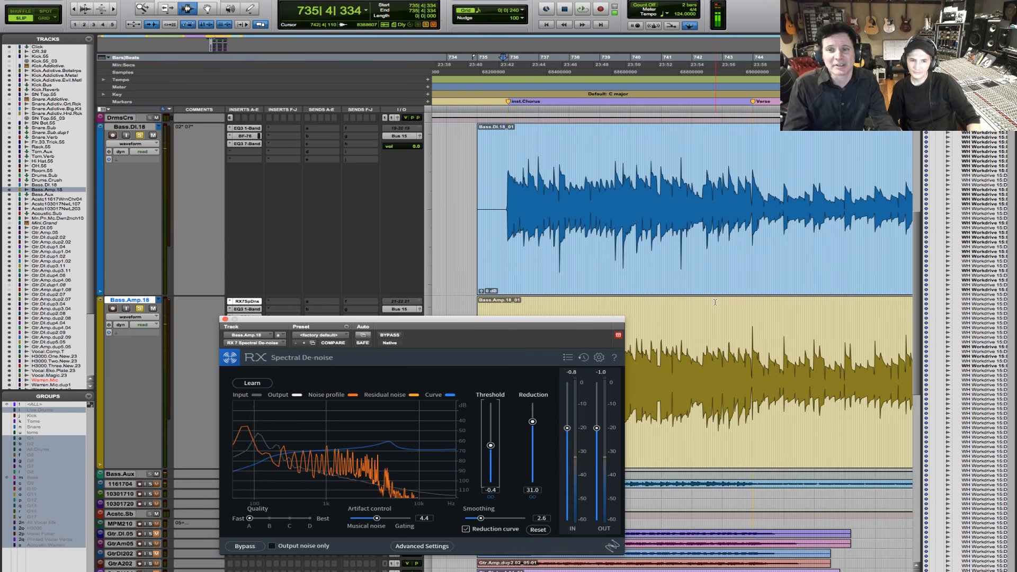
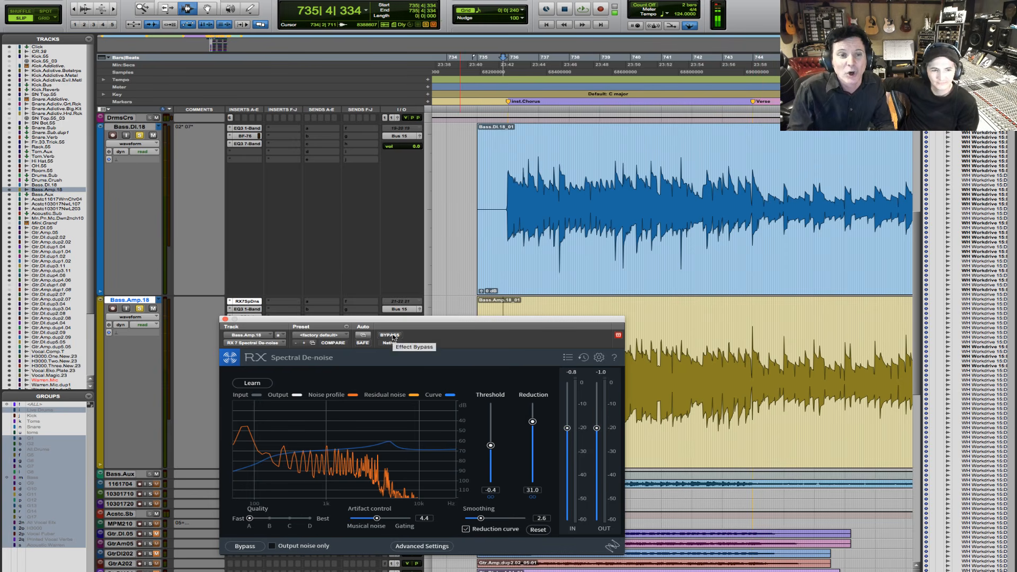
- Compare Bass.Amp.18's Spectral De-noise bypassed and active while both basses play from 735|4|334, leaving it bypassed when playback stops
{"action": "key", "text": "space"}
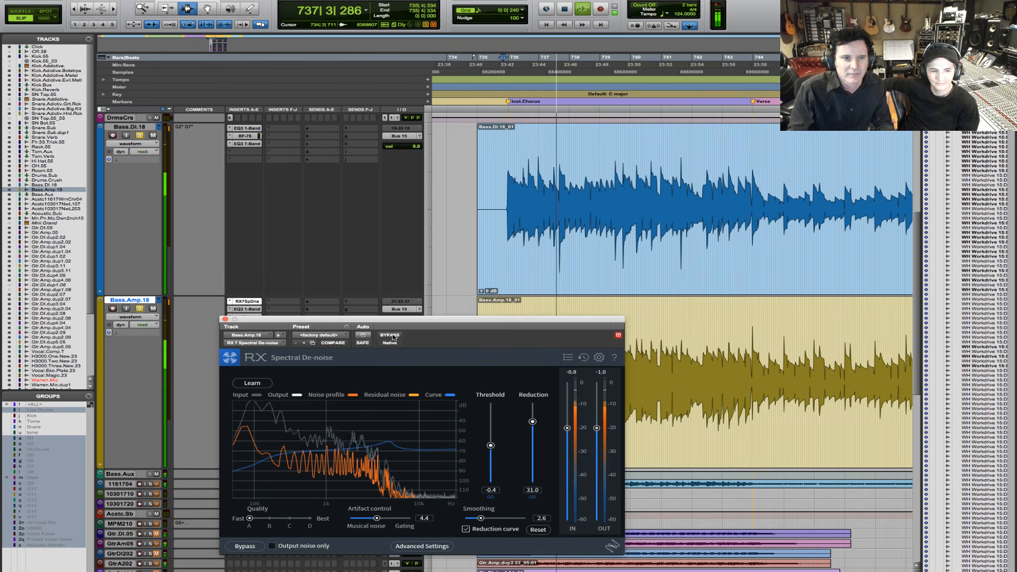
{"action": "left_click", "coordinate": [390, 336]}
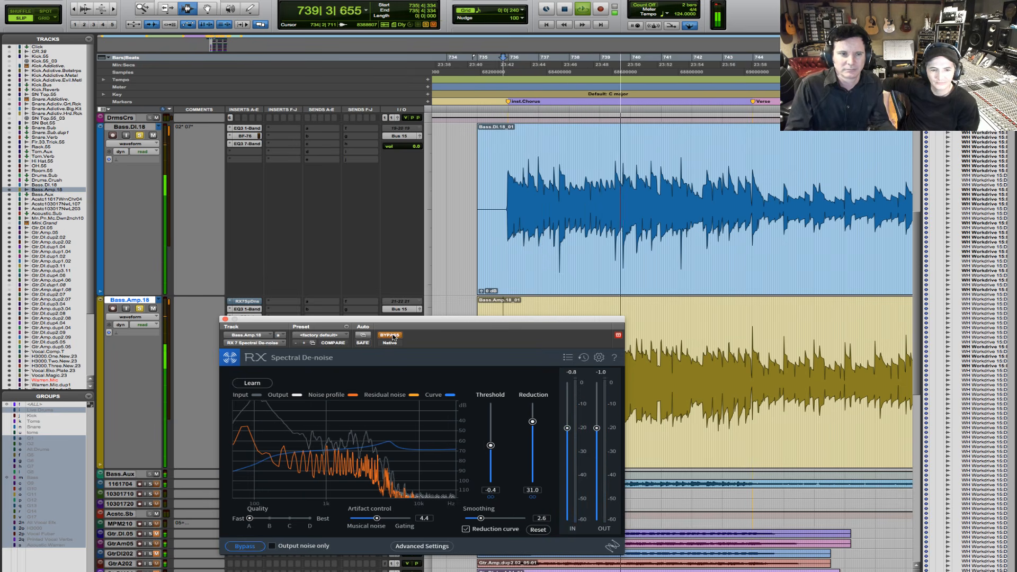
{"action": "left_click", "coordinate": [390, 335]}
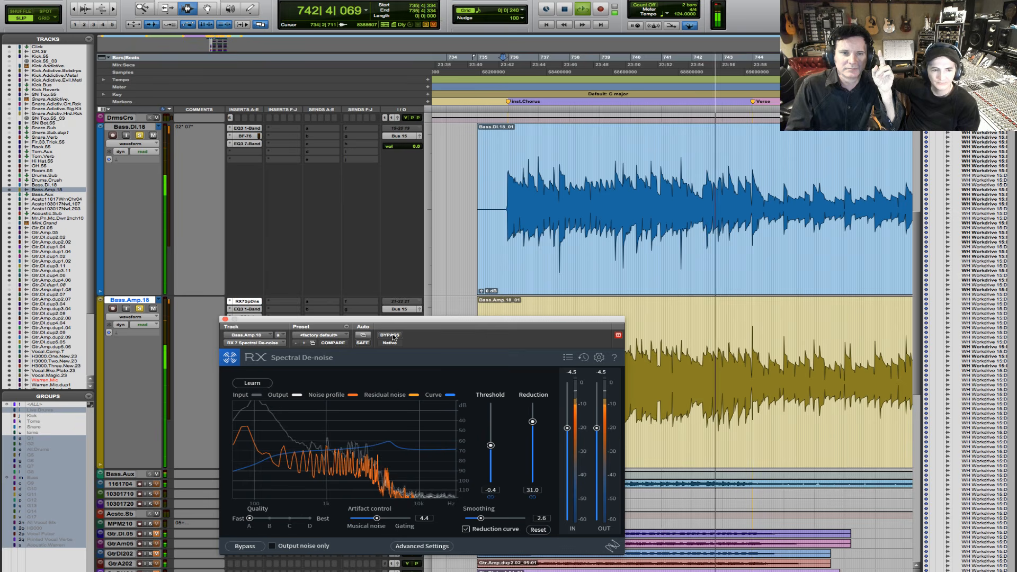
{"action": "left_click", "coordinate": [390, 335]}
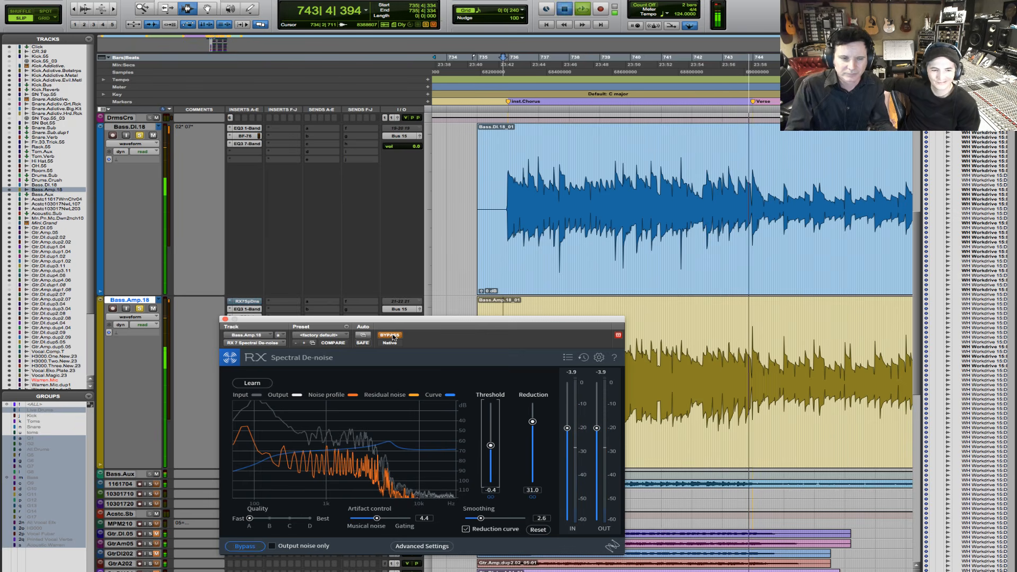
{"action": "key", "text": "space"}
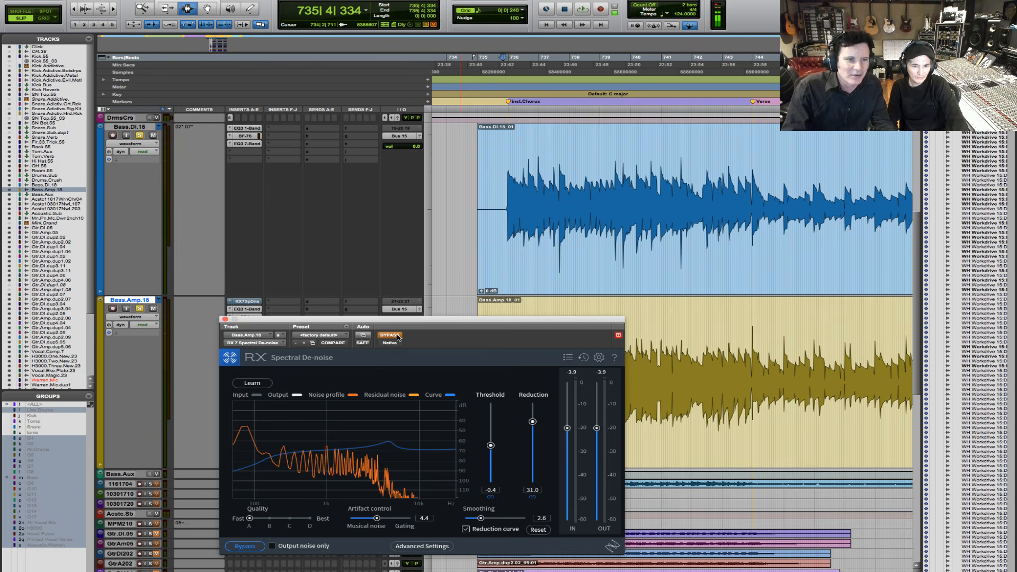
- Replay both basses from 735|4|334, reactivate the bypassed Spectral De-noise partway, and place the edit cursor at 735|4|399 on Bass.DI.18 after stopping
{"action": "key", "text": "space"}
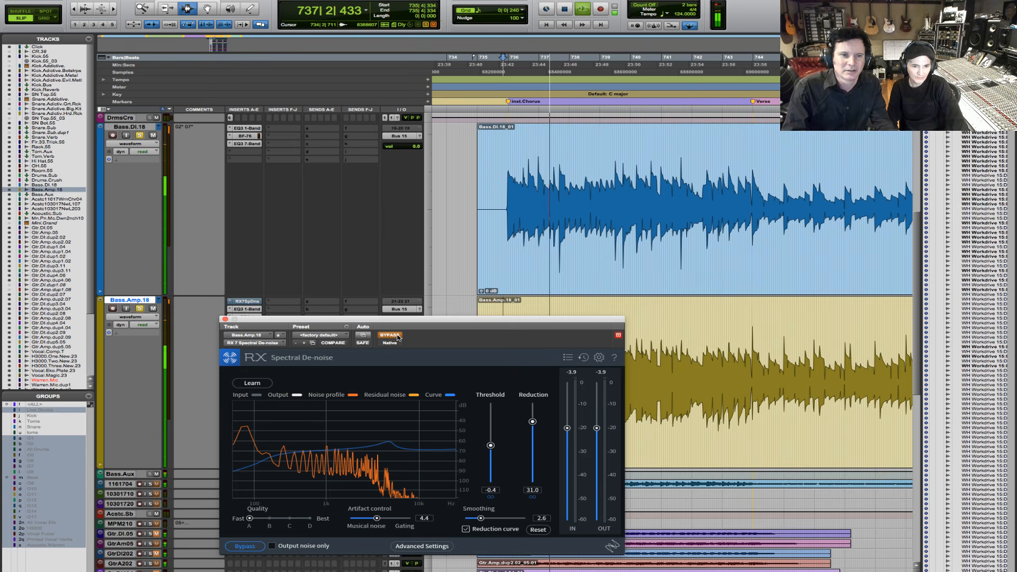
{"action": "left_click", "coordinate": [390, 335]}
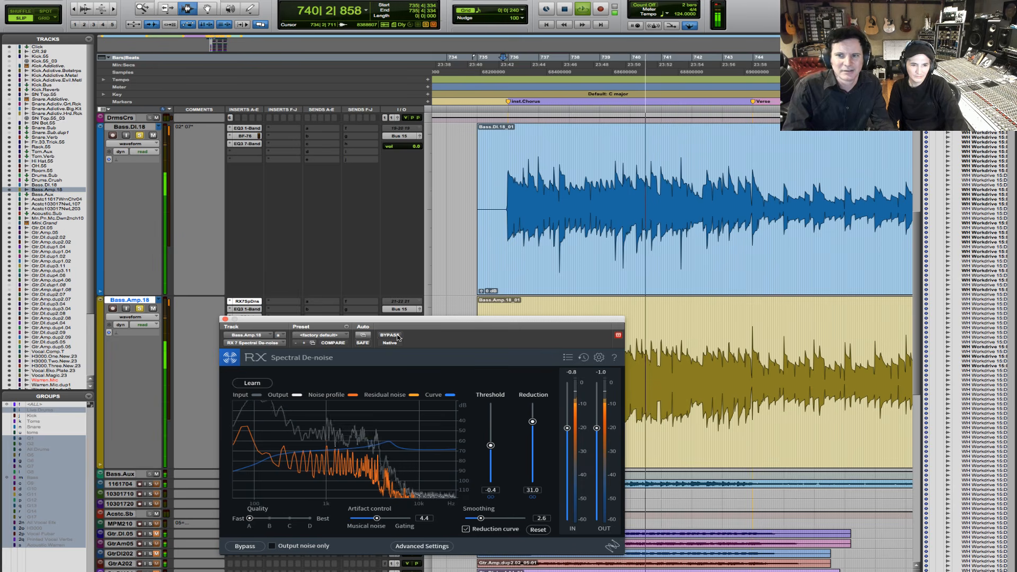
{"action": "key", "text": "space"}
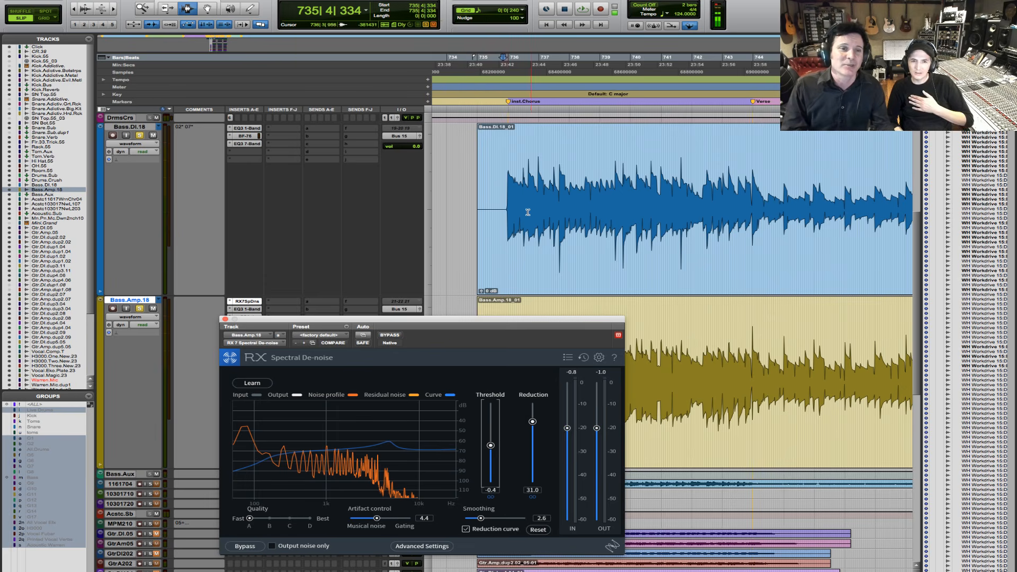
{"action": "left_click", "coordinate": [503, 197]}
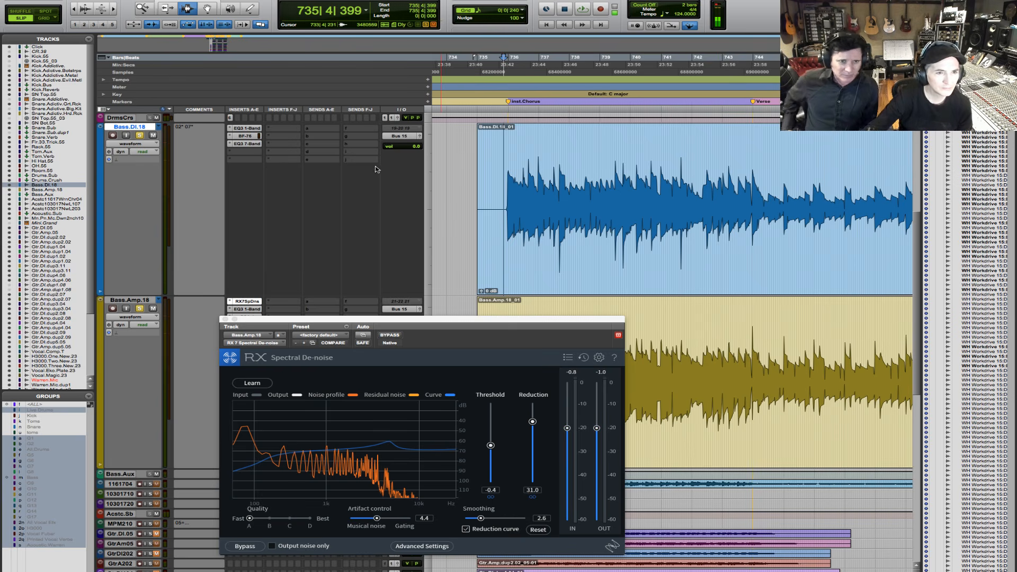
{"action": "left_click", "coordinate": [298, 161]}
{"action": "mouse_move", "coordinate": [302, 179]}
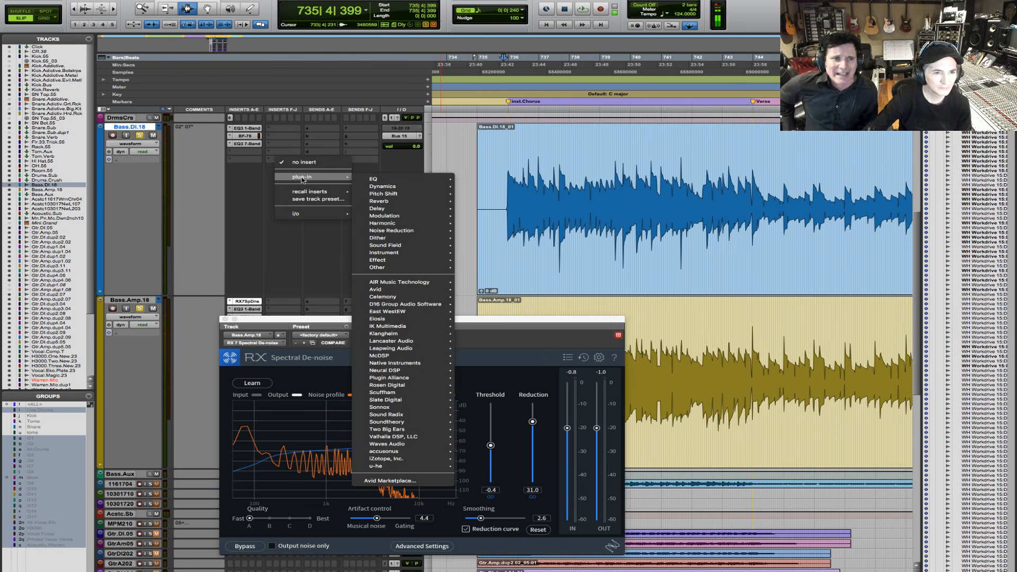
{"action": "mouse_move", "coordinate": [386, 459]}
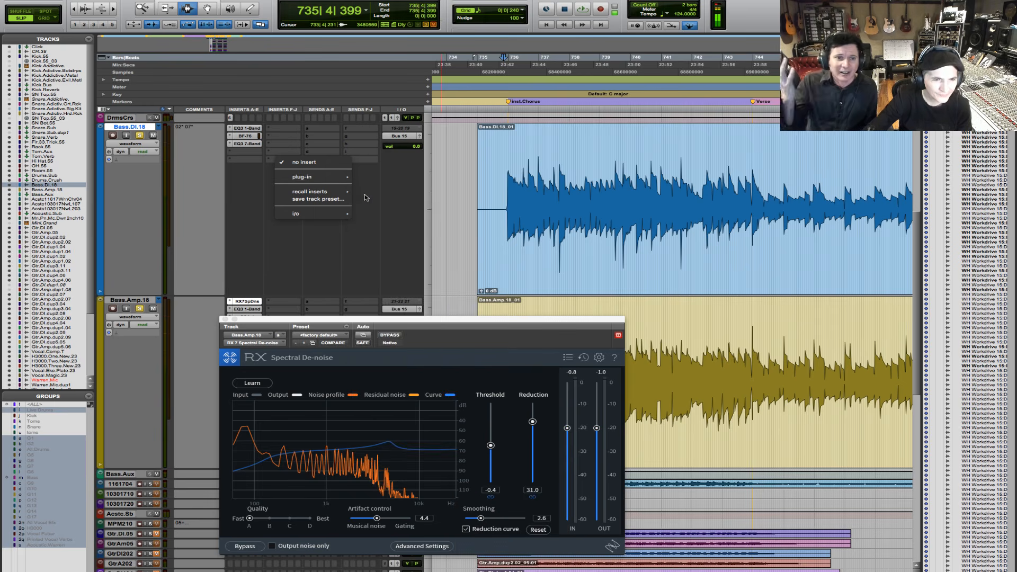
{"action": "mouse_move", "coordinate": [333, 177]}
{"action": "mouse_move", "coordinate": [419, 230]}
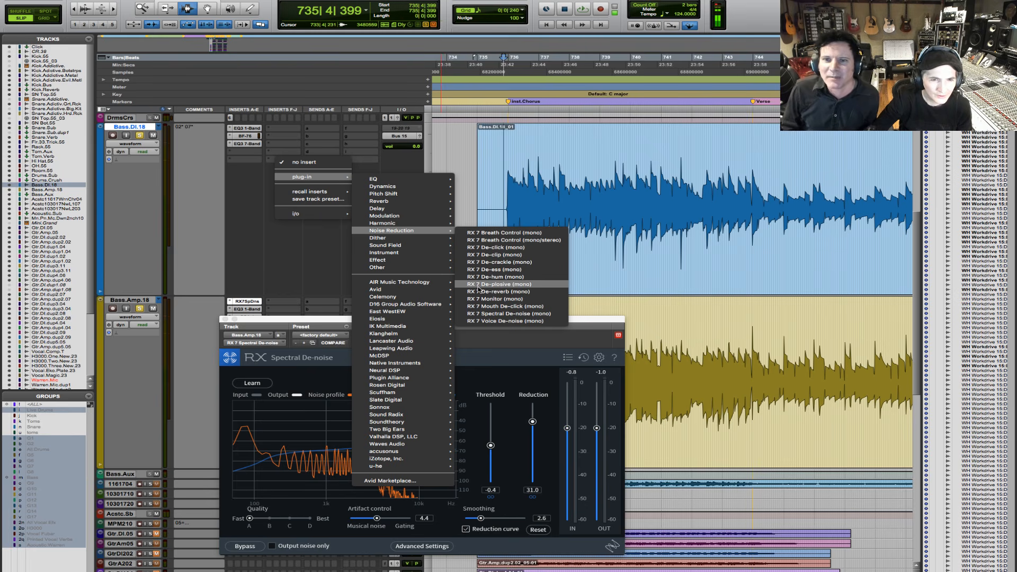
{"action": "left_click", "coordinate": [127, 218]}
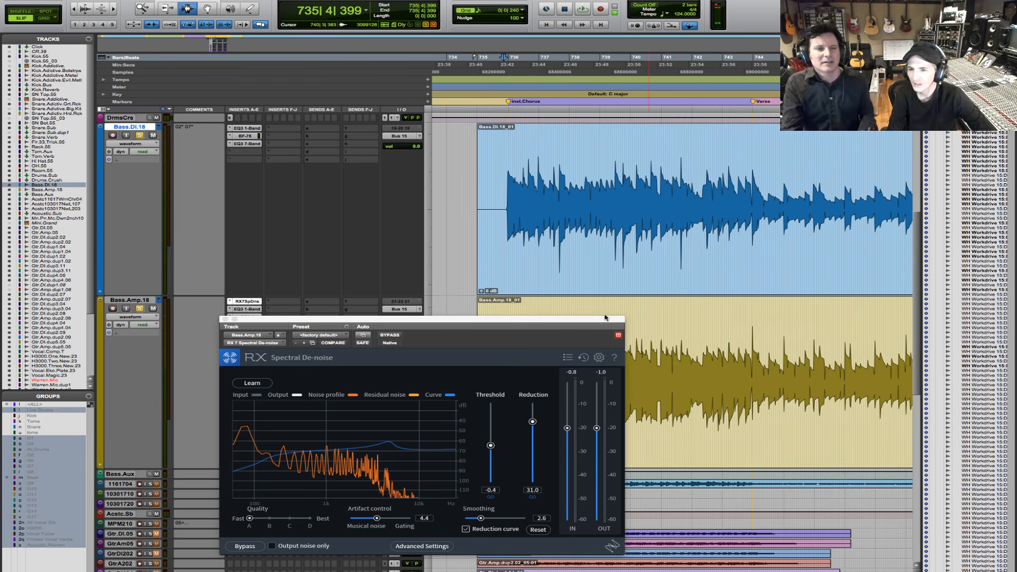
- Move the Spectral De-noise window clear of Bass.Amp.18's inserts and unsolo the bass tracks
{"action": "left_click_drag", "start_coordinate": [552, 319], "coordinate": [556, 385]}
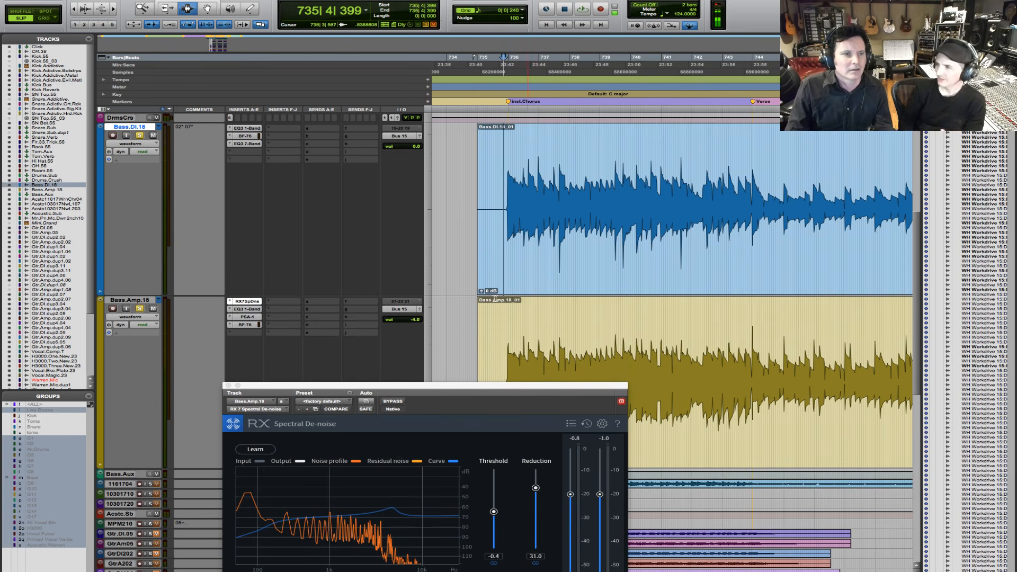
{"action": "left_click", "coordinate": [140, 310]}
- Enlarge the Gtr.Amp.05 track and place the edit cursor near the start of its clip at 735|3|775
{"action": "scroll", "coordinate": [574, 284], "scroll_direction": "up", "scroll_amount": 3}
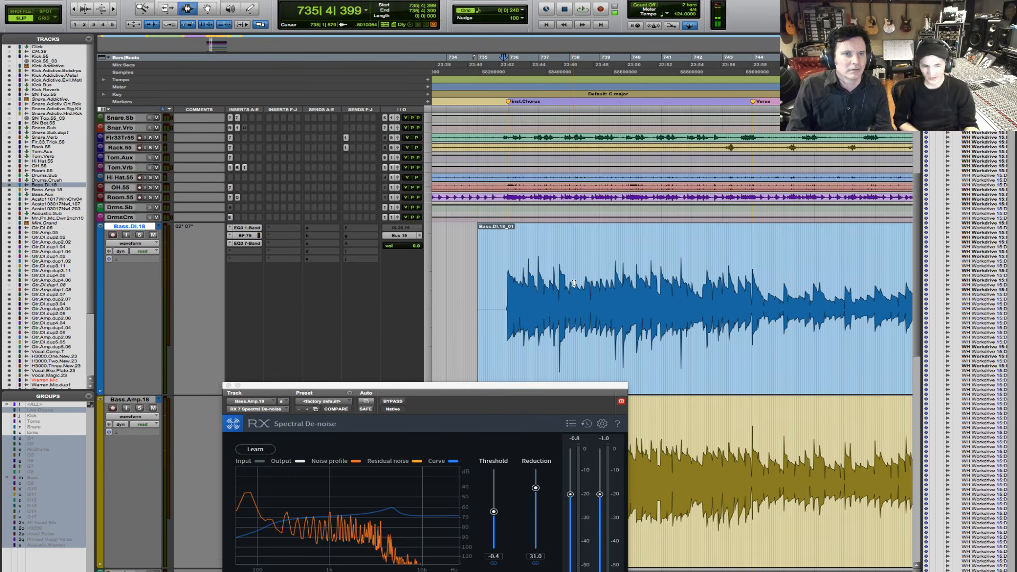
{"action": "scroll", "coordinate": [573, 283], "scroll_direction": "up", "scroll_amount": 4}
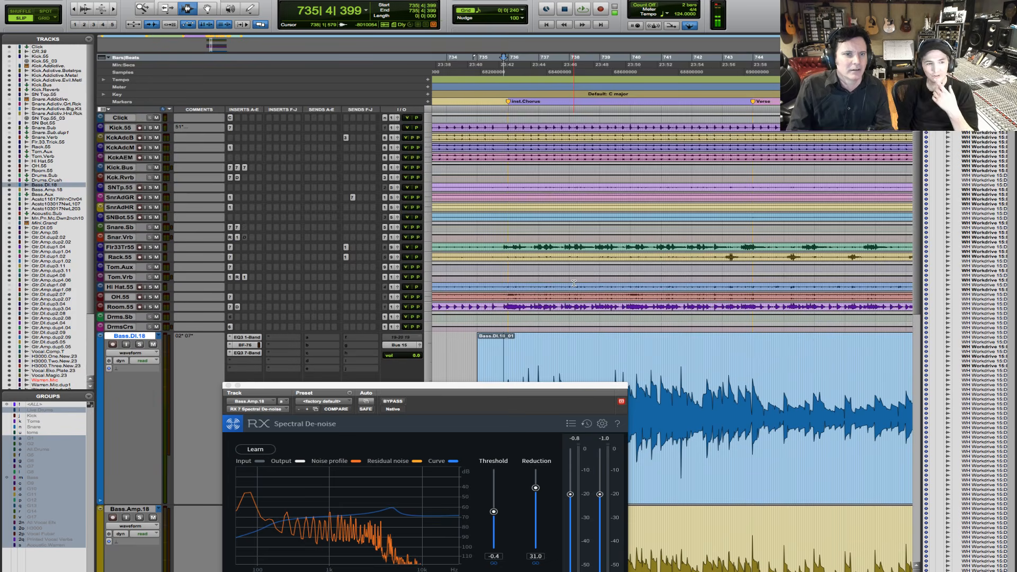
{"action": "scroll", "coordinate": [574, 283], "scroll_direction": "down", "scroll_amount": 3}
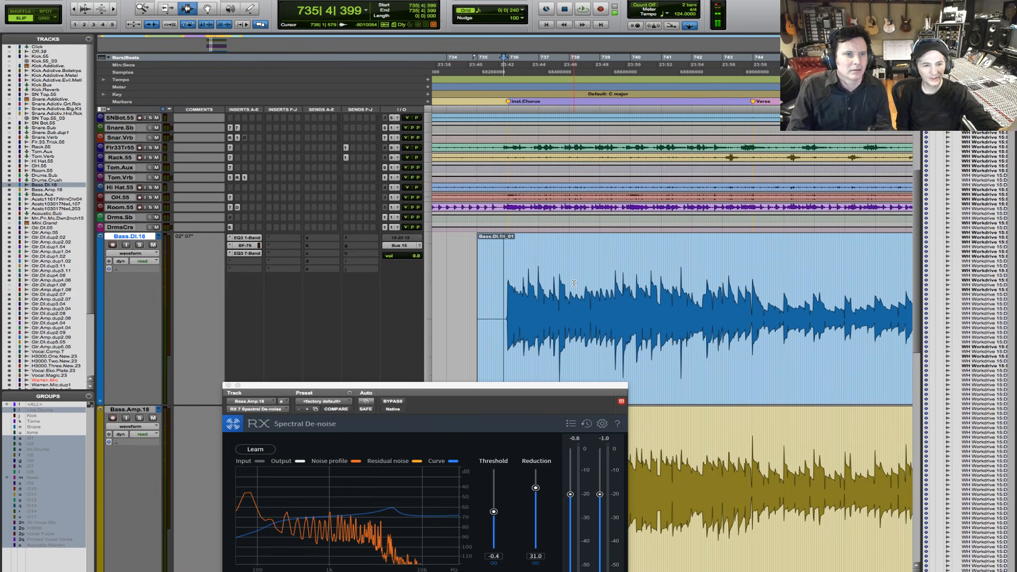
{"action": "scroll", "coordinate": [574, 284], "scroll_direction": "down", "scroll_amount": 4}
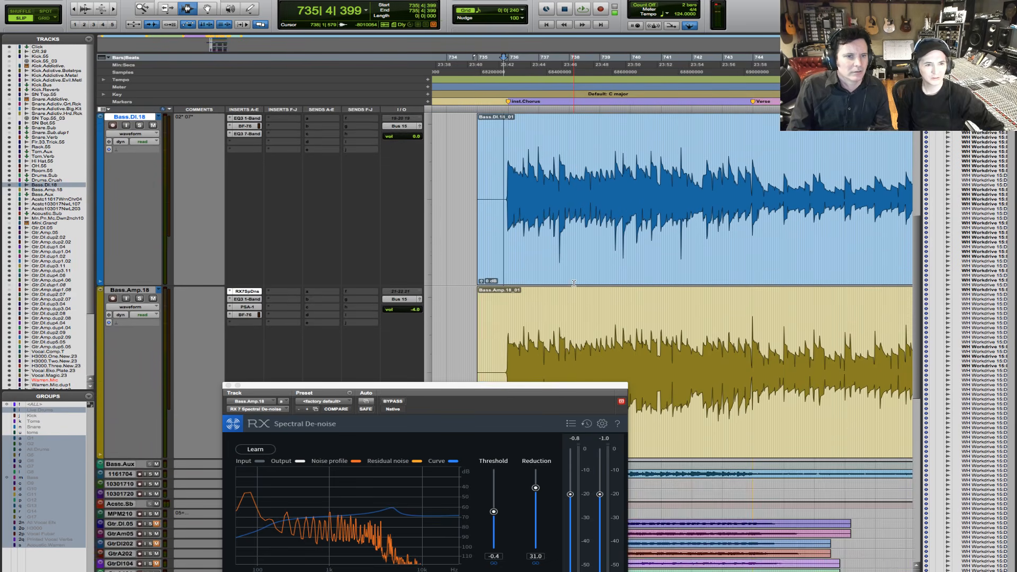
{"action": "scroll", "coordinate": [574, 284], "scroll_direction": "down", "scroll_amount": 12}
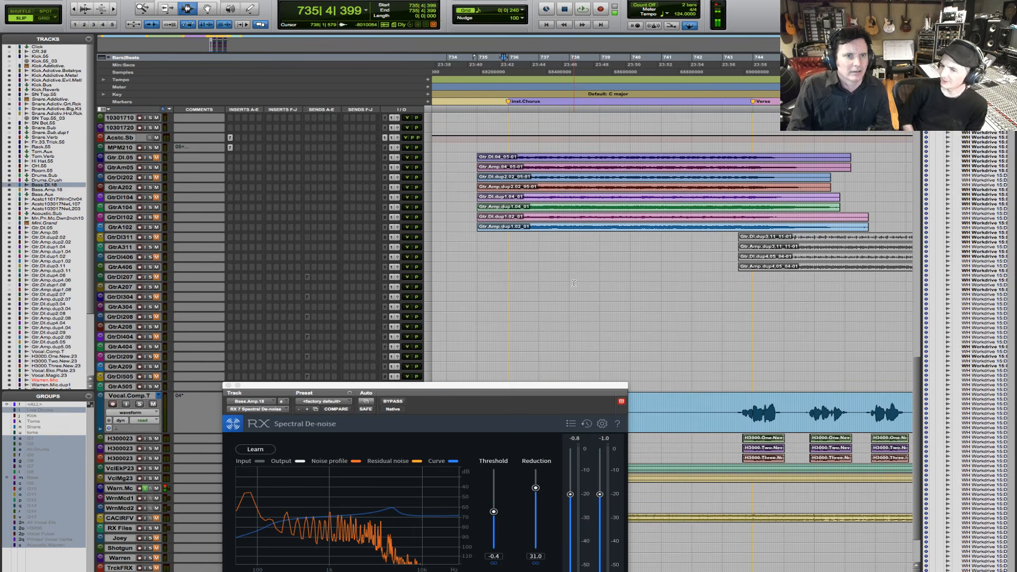
{"action": "scroll", "coordinate": [574, 283], "scroll_direction": "up", "scroll_amount": 12}
{"action": "scroll", "coordinate": [573, 284], "scroll_direction": "down", "scroll_amount": 12}
{"action": "scroll", "coordinate": [573, 283], "scroll_direction": "down", "scroll_amount": 1}
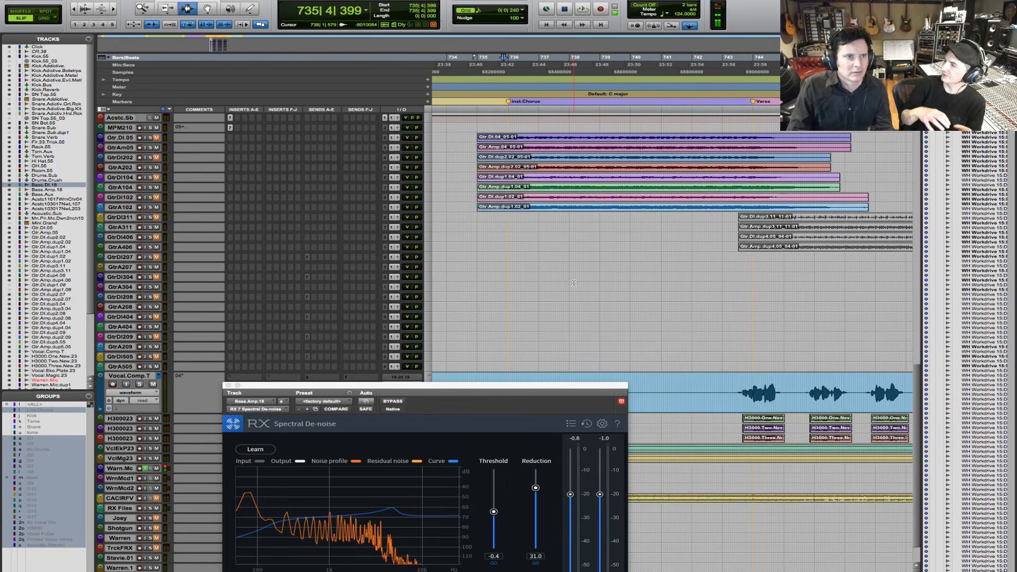
{"action": "left_click", "coordinate": [490, 147]}
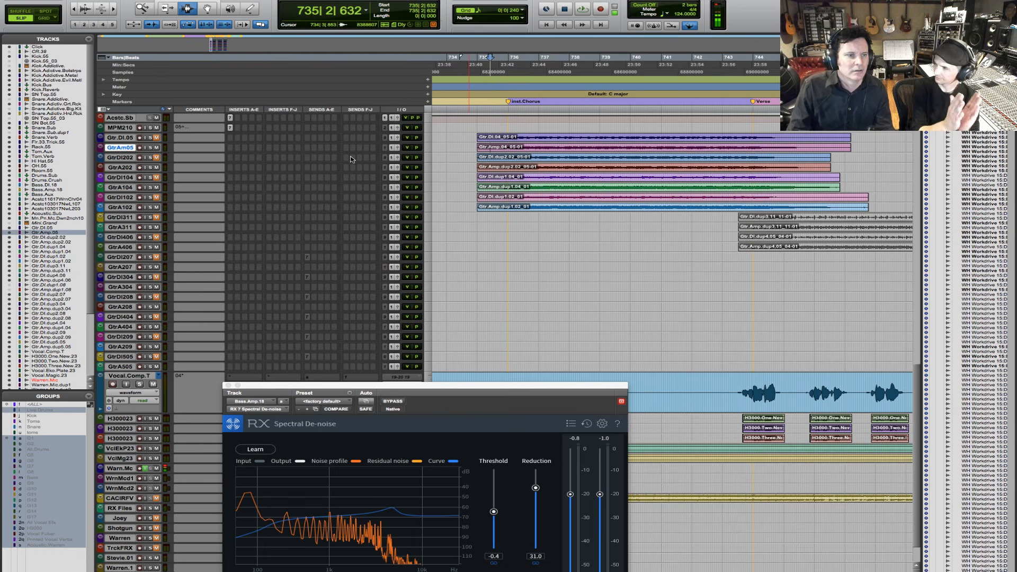
{"action": "left_click", "coordinate": [427, 147]}
{"action": "left_click", "coordinate": [445, 166]}
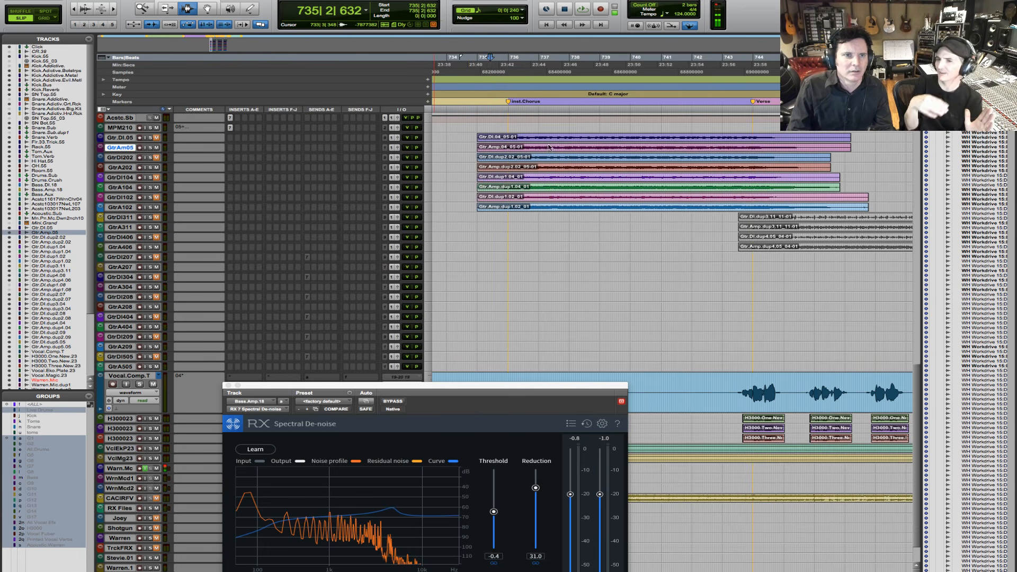
{"action": "left_click", "coordinate": [500, 165]}
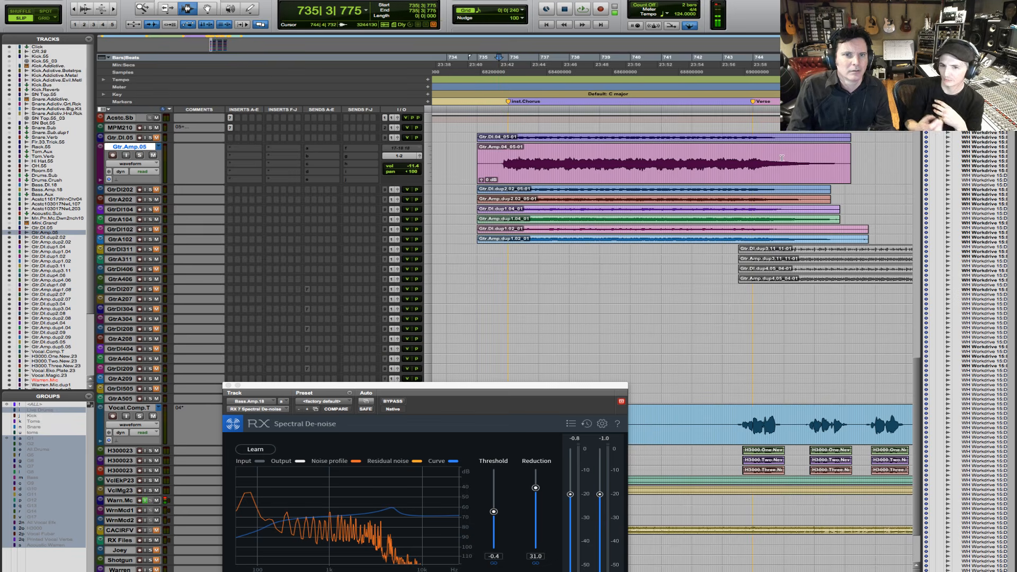
- Audition the fading tail of the Gtr.Amp.05 clip from 744|4|667 with the track soloed, and place the cursor at 744|2|252 after stopping
{"action": "left_click_drag", "start_coordinate": [782, 157], "coordinate": [895, 159]}
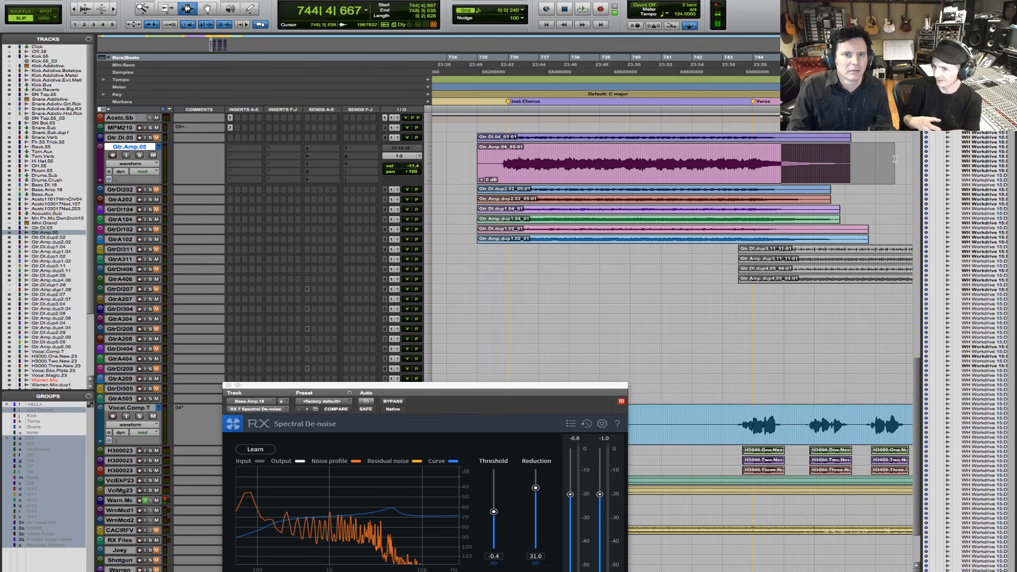
{"action": "left_click", "coordinate": [140, 156]}
{"action": "key", "text": "space"}
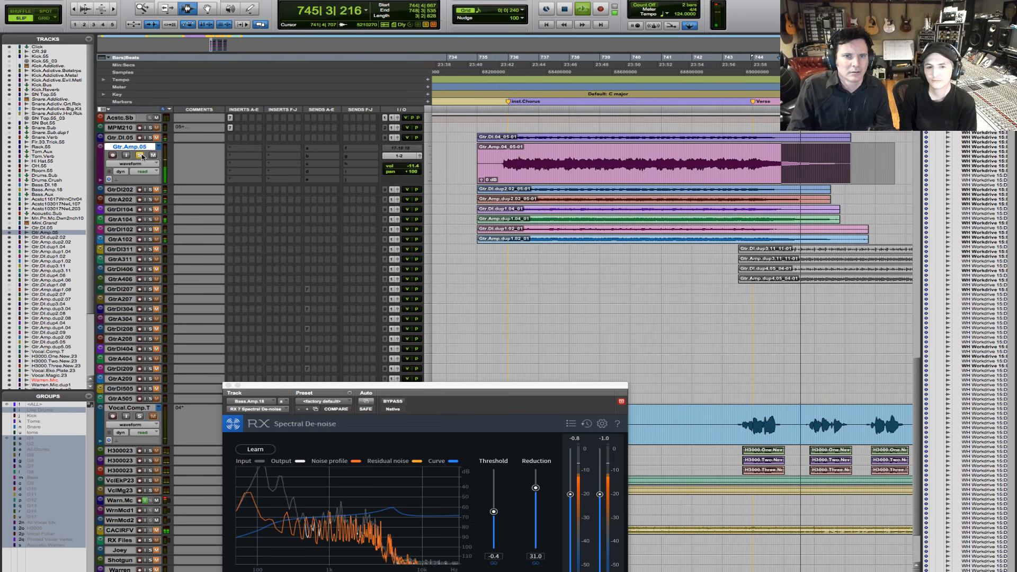
{"action": "key", "text": "space"}
{"action": "left_click", "coordinate": [763, 164]}
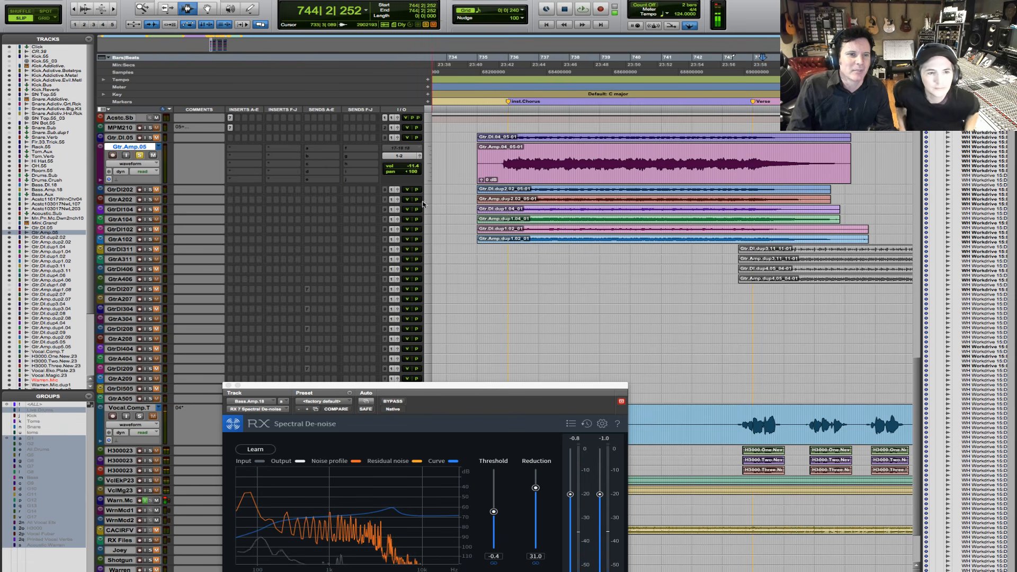
- Enlarge the Gtr.Amp.dp2.02 track and audition its clip's fading tail from 744|1|952 with the track soloed
{"action": "left_click", "coordinate": [422, 204]}
{"action": "left_click", "coordinate": [445, 221]}
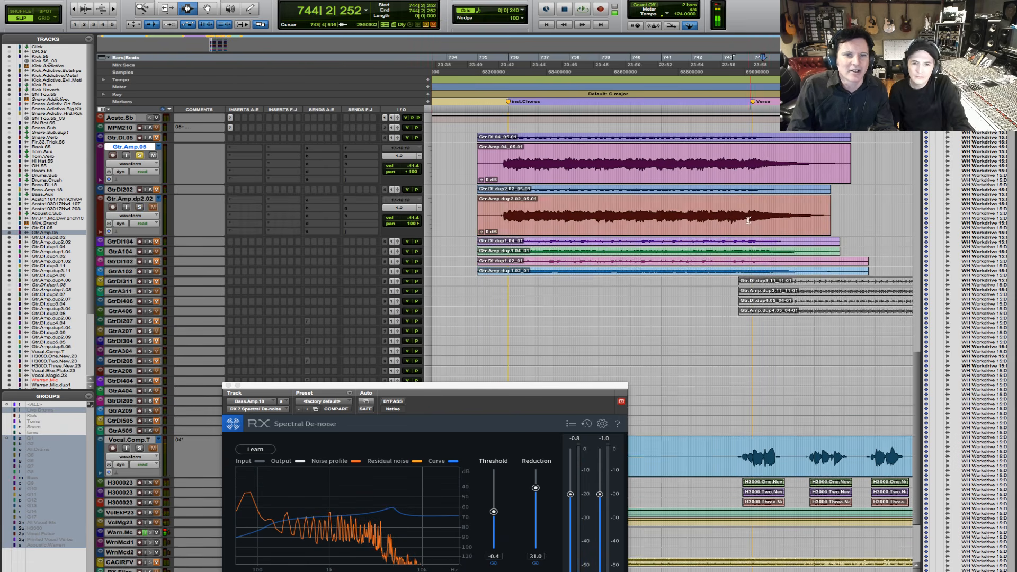
{"action": "left_click_drag", "start_coordinate": [760, 218], "coordinate": [879, 217]}
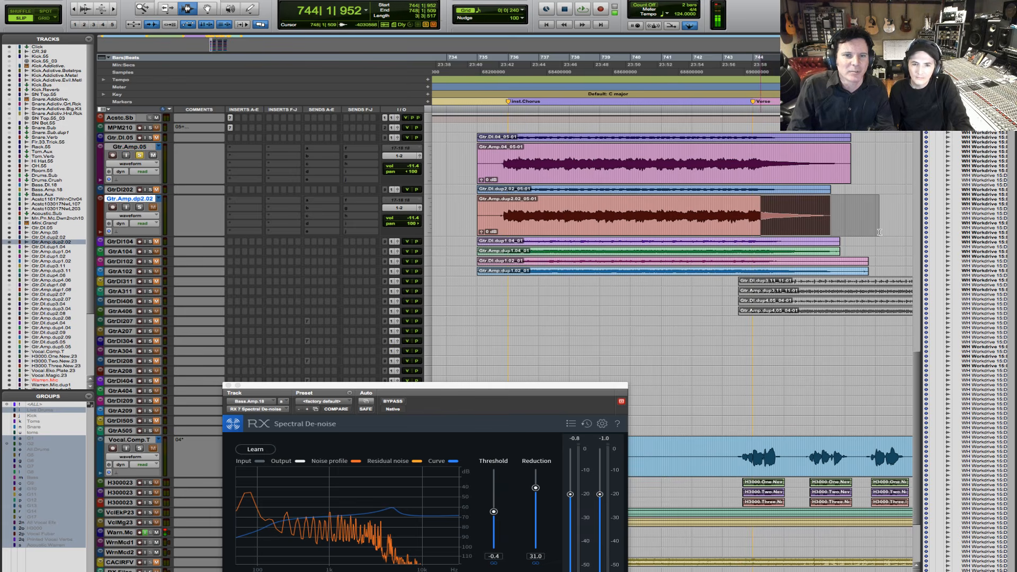
{"action": "left_click", "coordinate": [139, 207]}
{"action": "key", "text": "space"}
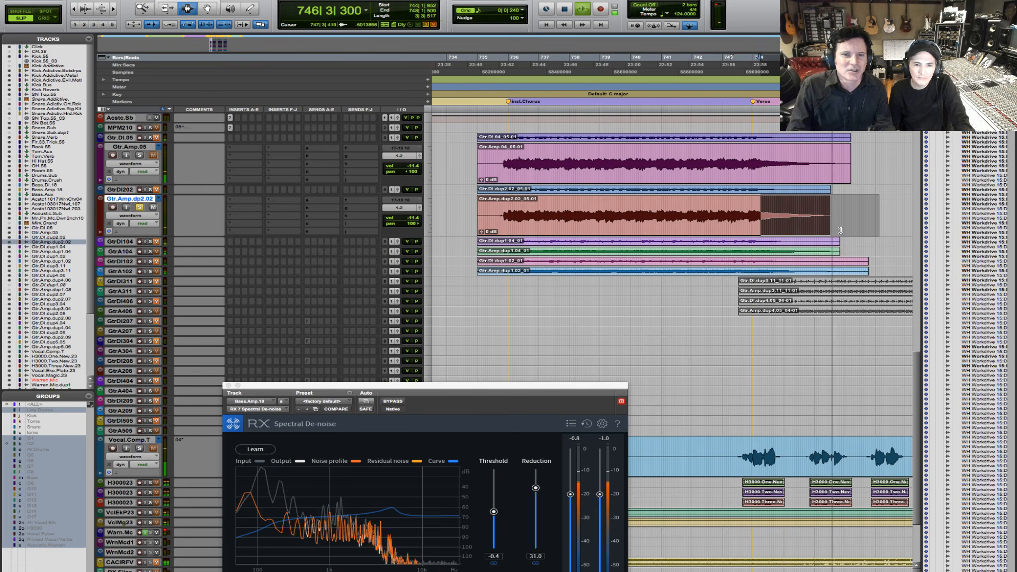
{"action": "key", "text": "space"}
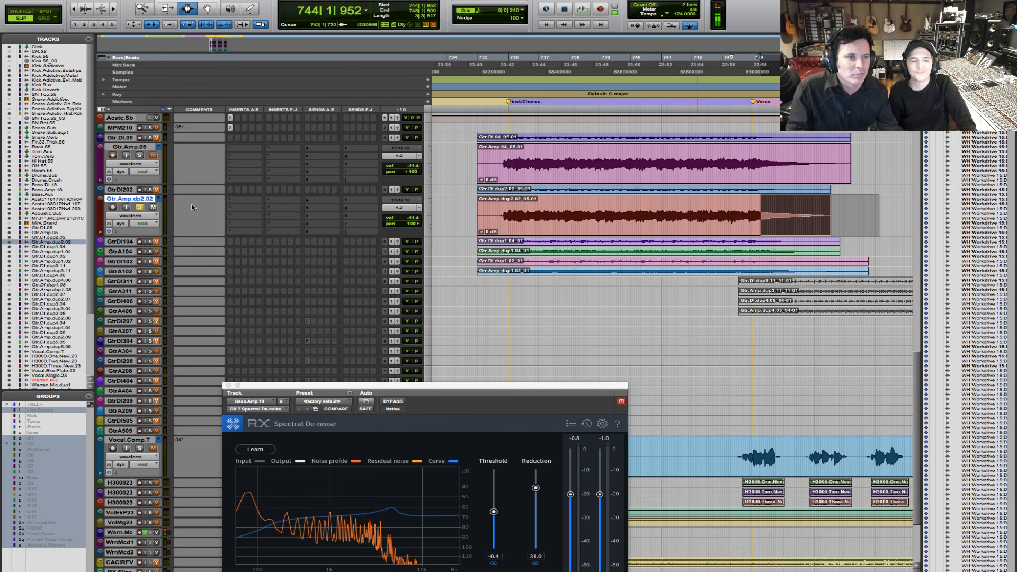
- Select the quiet stretch of Vocal.Comp.T from 733|2|868, including the start of the next phrase, and audition it with the track soloed
{"action": "scroll", "coordinate": [697, 339], "scroll_direction": "down", "scroll_amount": 5}
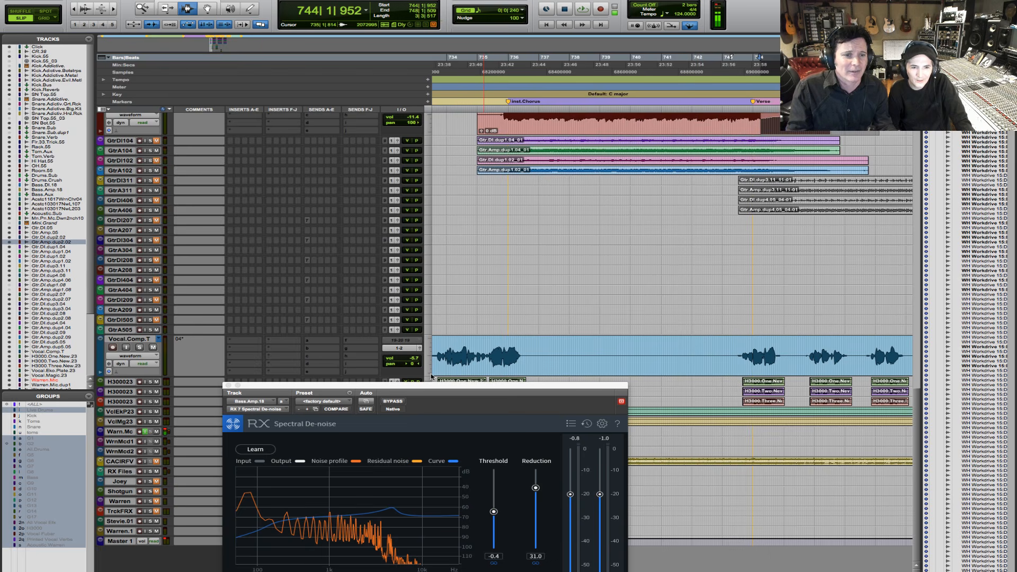
{"action": "left_click_drag", "start_coordinate": [451, 386], "coordinate": [467, 412]}
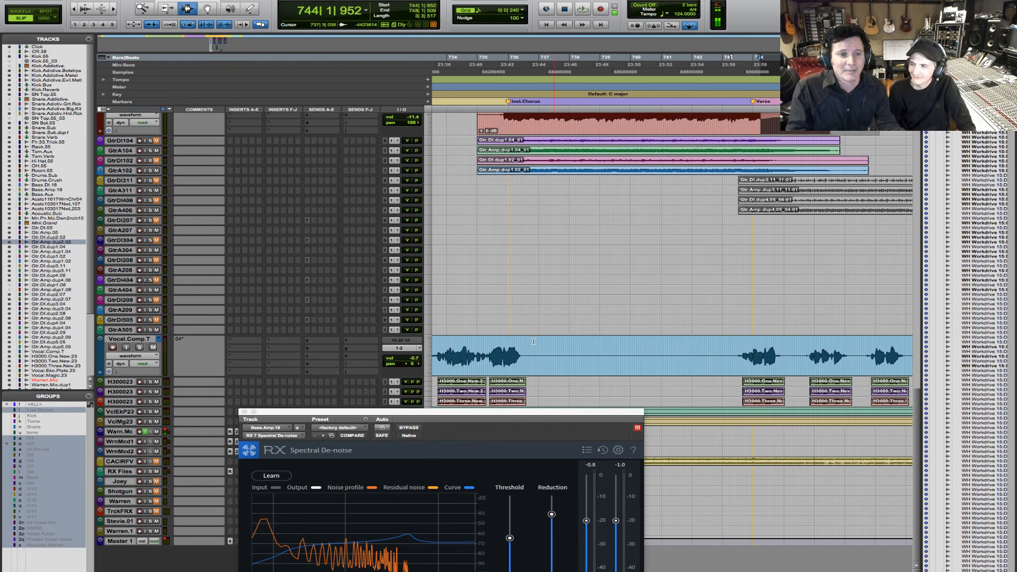
{"action": "key", "text": "r"}
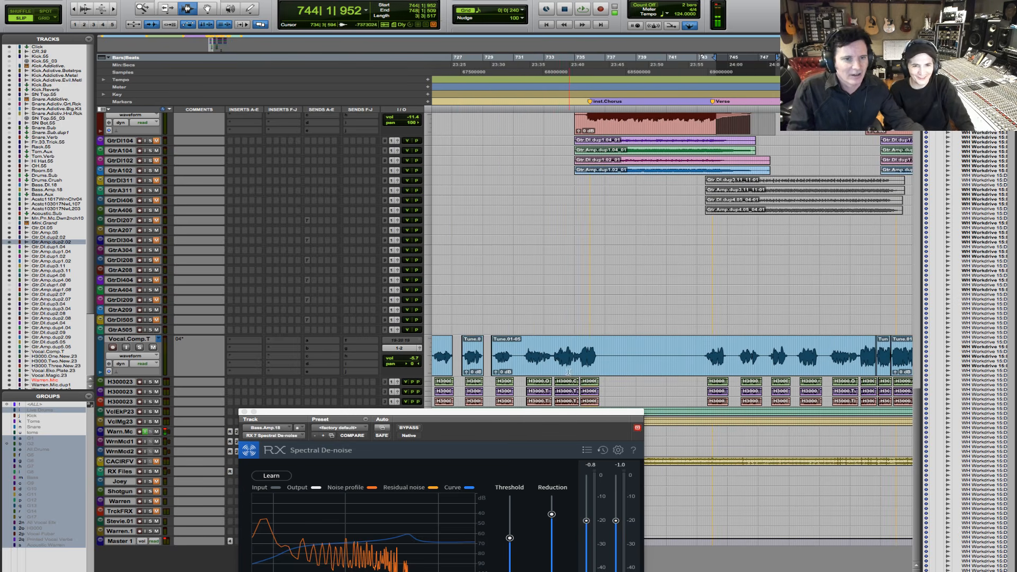
{"action": "key", "text": "F5"}
{"action": "left_click_drag", "start_coordinate": [547, 361], "coordinate": [495, 358]}
{"action": "left_click", "coordinate": [140, 347]}
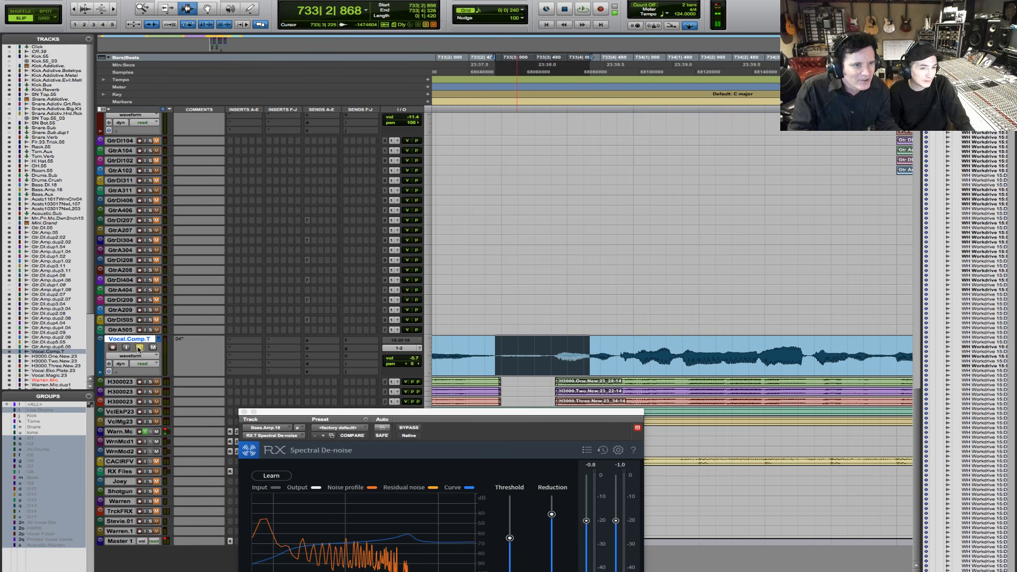
{"action": "key", "text": "space"}
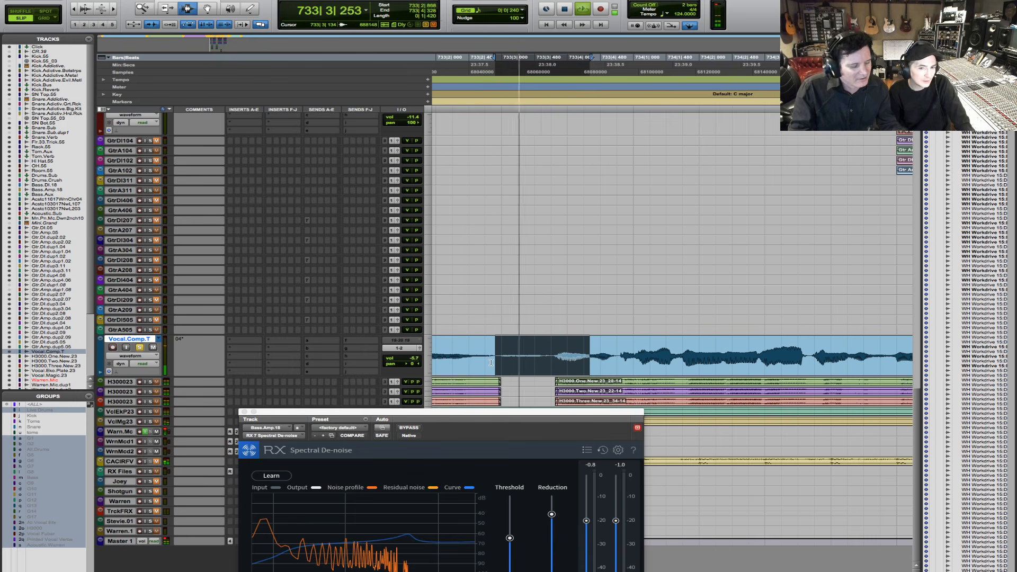
- Stop playback and select the Vocal.Comp.T passage starting at 731|3|358 and running across the gap before the last phrase
{"action": "key", "text": "space"}
{"action": "key", "text": "r"}
{"action": "key", "text": "r"}
{"action": "key", "text": "r"}
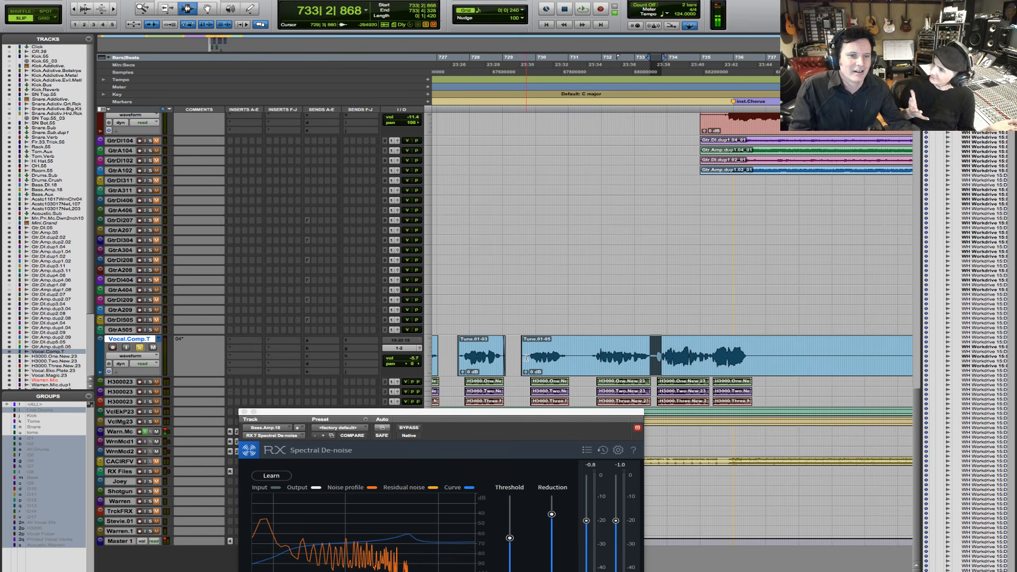
{"action": "left_click_drag", "start_coordinate": [523, 363], "coordinate": [567, 362]}
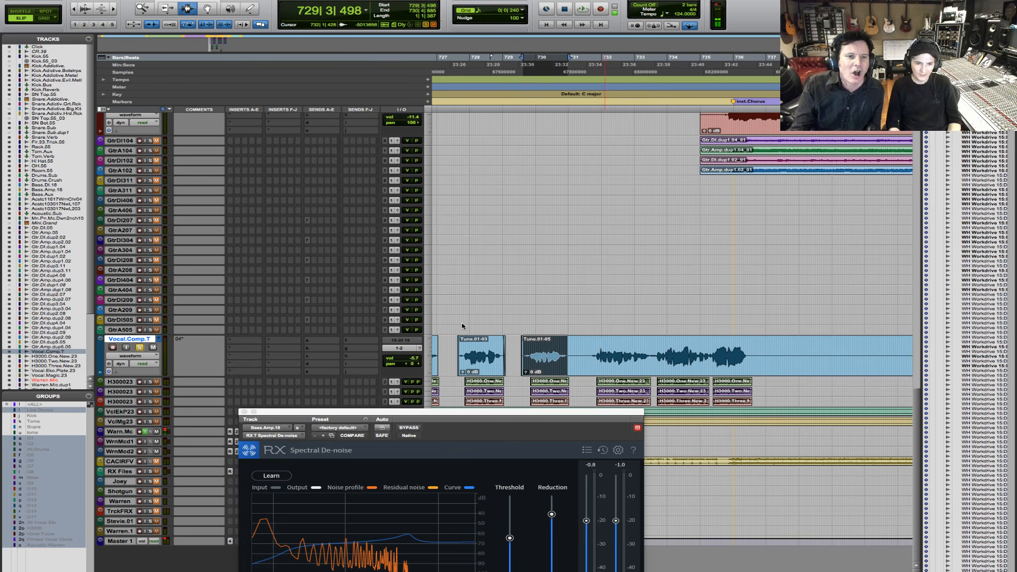
{"action": "left_click_drag", "start_coordinate": [588, 353], "coordinate": [670, 354]}
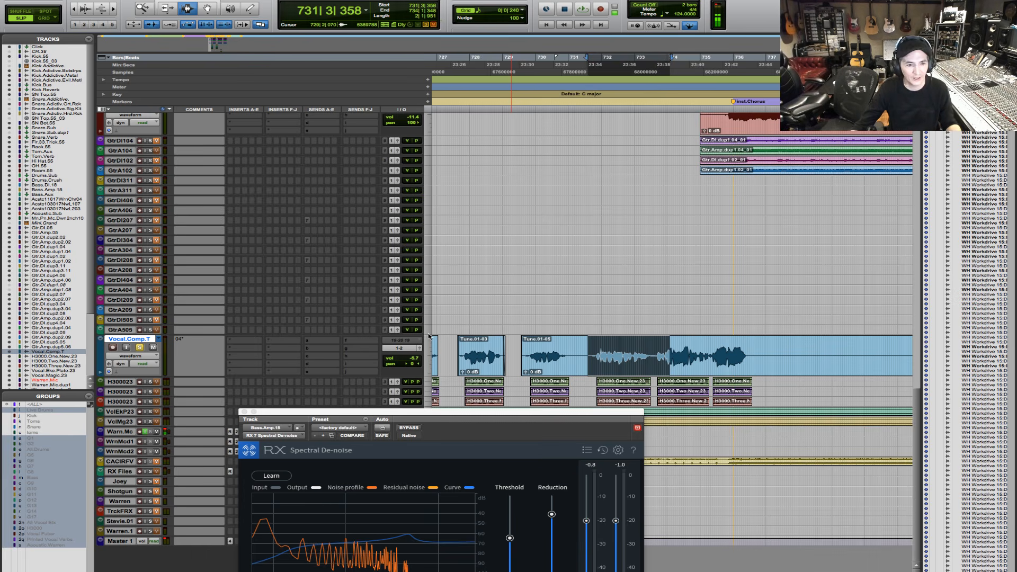
- Select the gap between the last two phrases on Vocal.Comp.T from 733|2|031 to 733|4|343
{"action": "left_click_drag", "start_coordinate": [428, 334], "coordinate": [425, 319]}
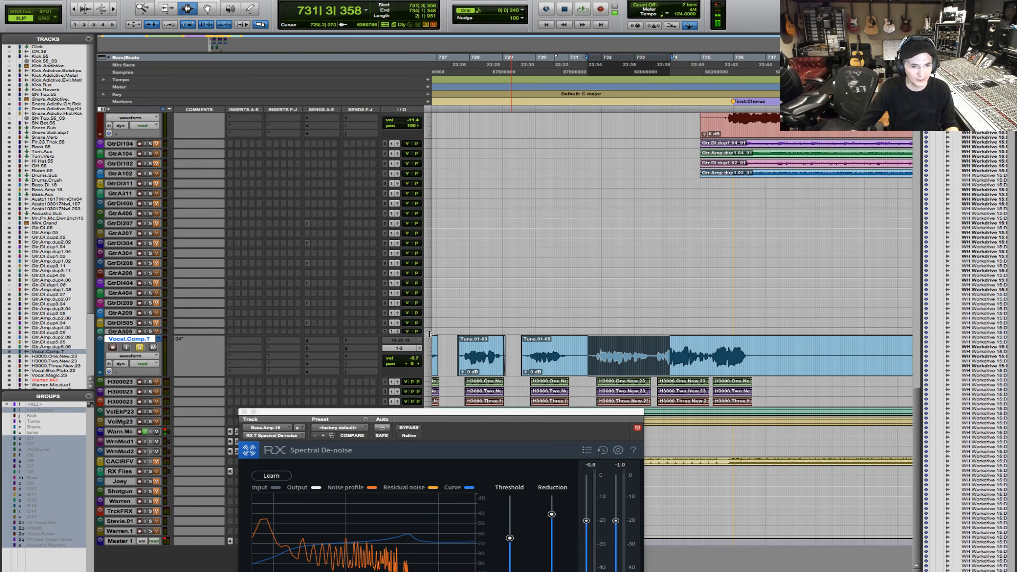
{"action": "left_click_drag", "start_coordinate": [433, 371], "coordinate": [425, 370]}
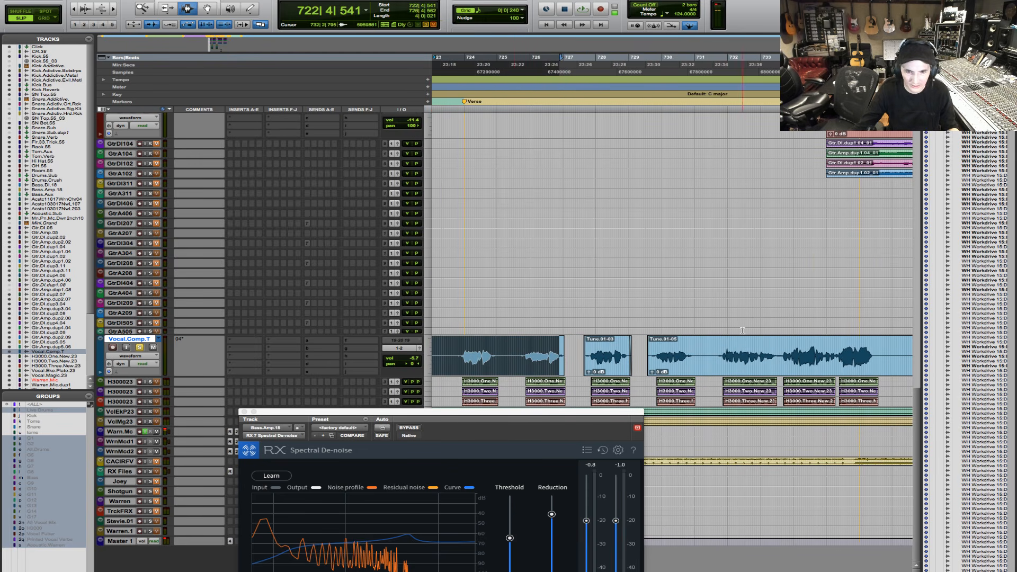
{"action": "left_click_drag", "start_coordinate": [789, 356], "coordinate": [769, 357]}
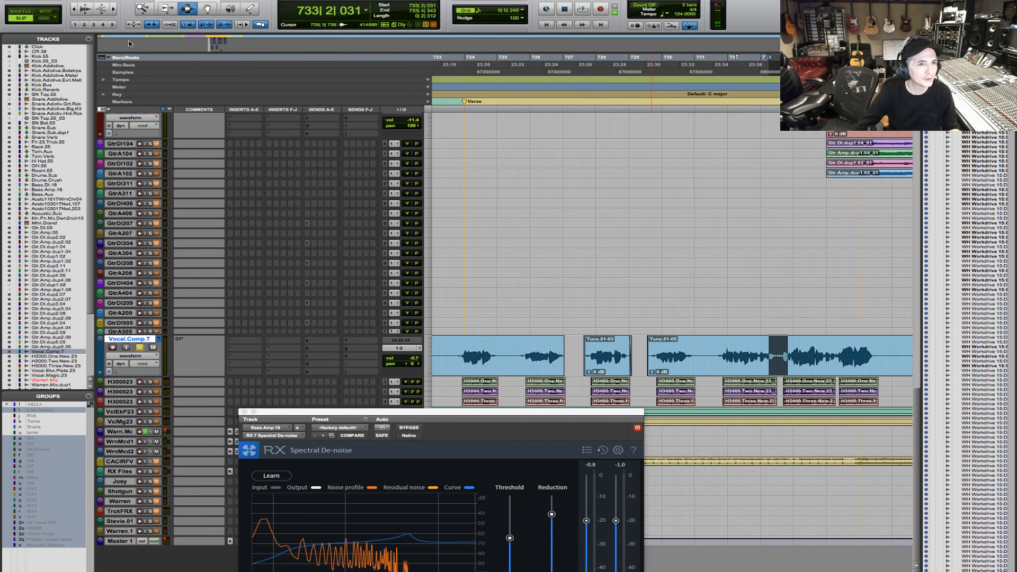
{"action": "left_click", "coordinate": [142, 8]}
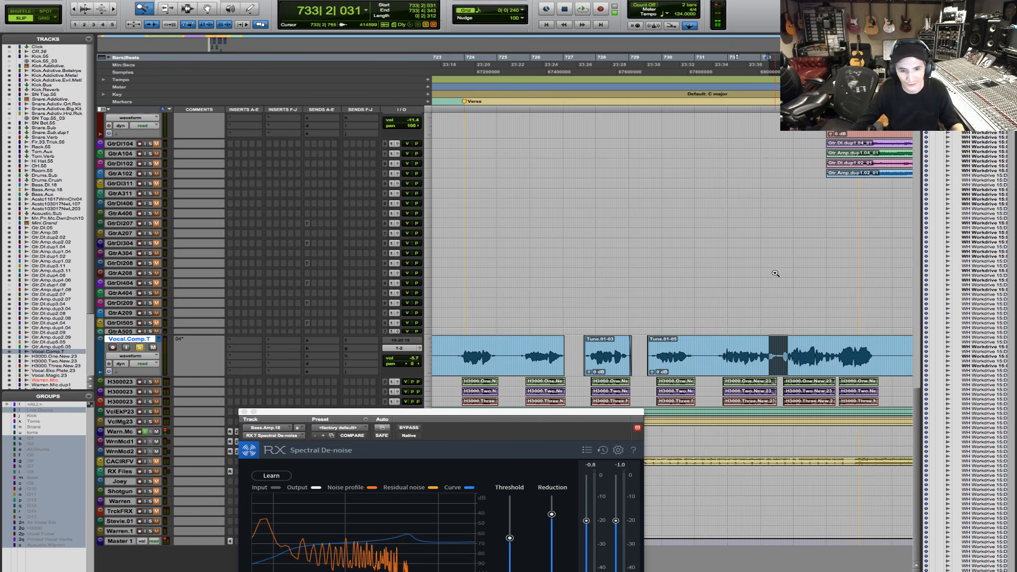
{"action": "left_click_drag", "start_coordinate": [793, 343], "coordinate": [753, 356]}
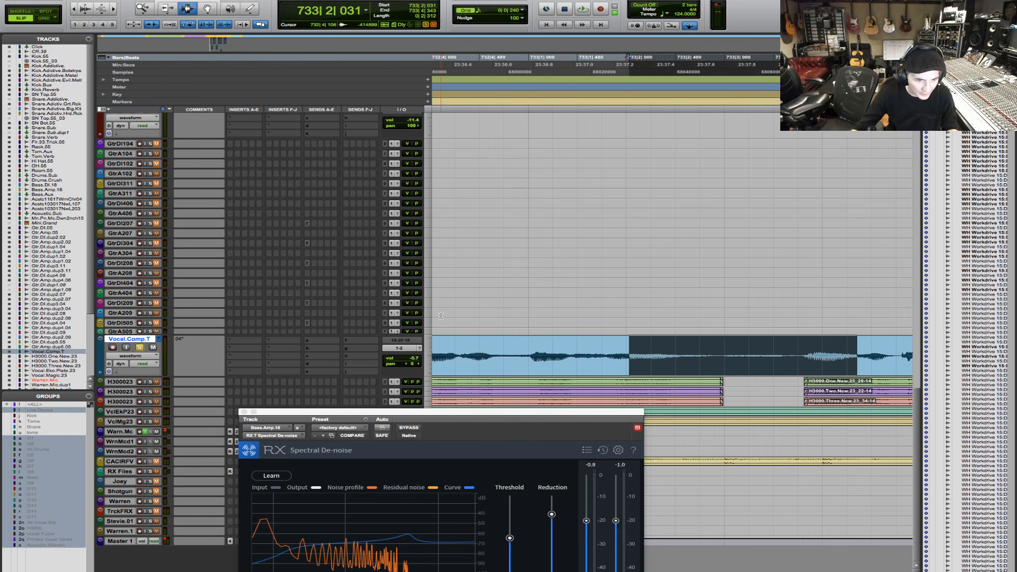
- Set the Vocal.Comp.T track height to large and select only the quiet stretch between phrases from 733|2|860
{"action": "left_click", "coordinate": [426, 349]}
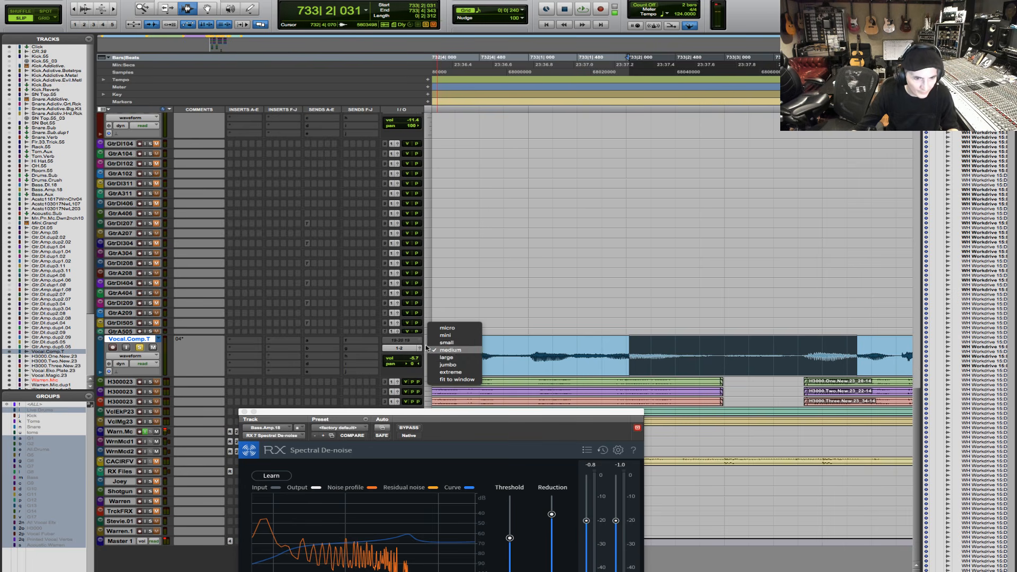
{"action": "left_click", "coordinate": [453, 356]}
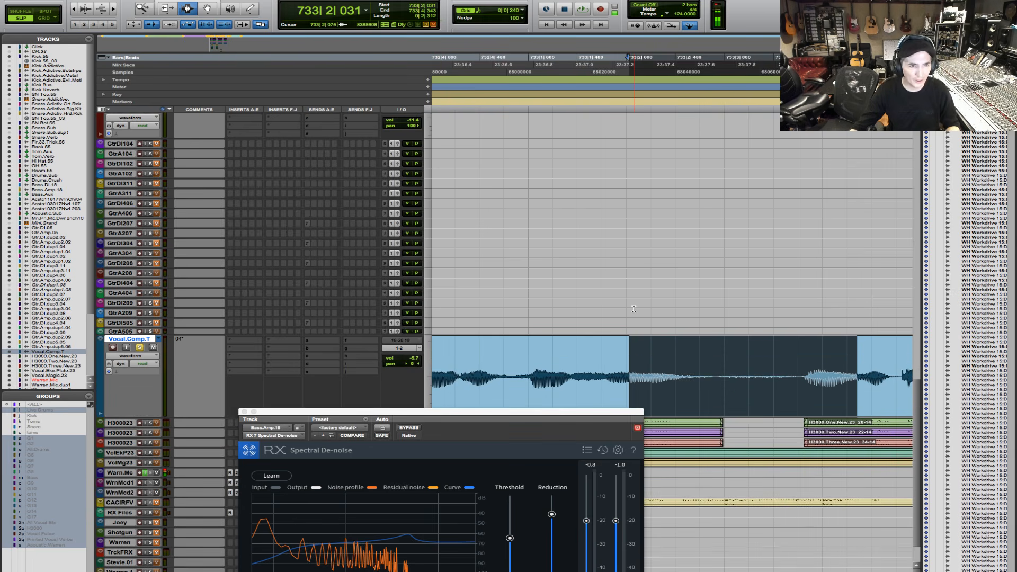
{"action": "scroll", "coordinate": [634, 309], "scroll_direction": "up", "scroll_amount": 1}
{"action": "scroll", "coordinate": [634, 308], "scroll_direction": "down", "scroll_amount": 3}
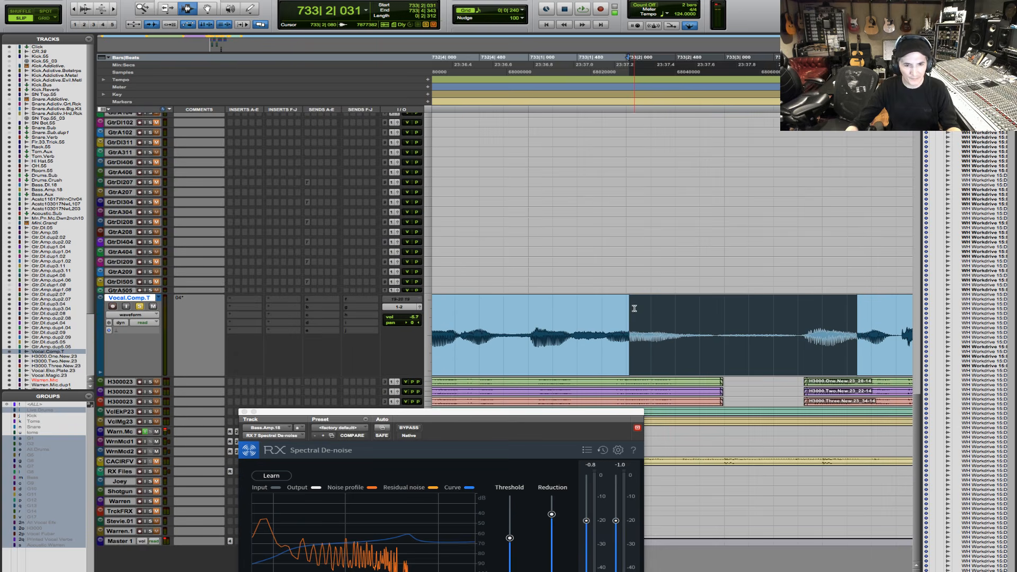
{"action": "left_click_drag", "start_coordinate": [801, 319], "coordinate": [714, 337]}
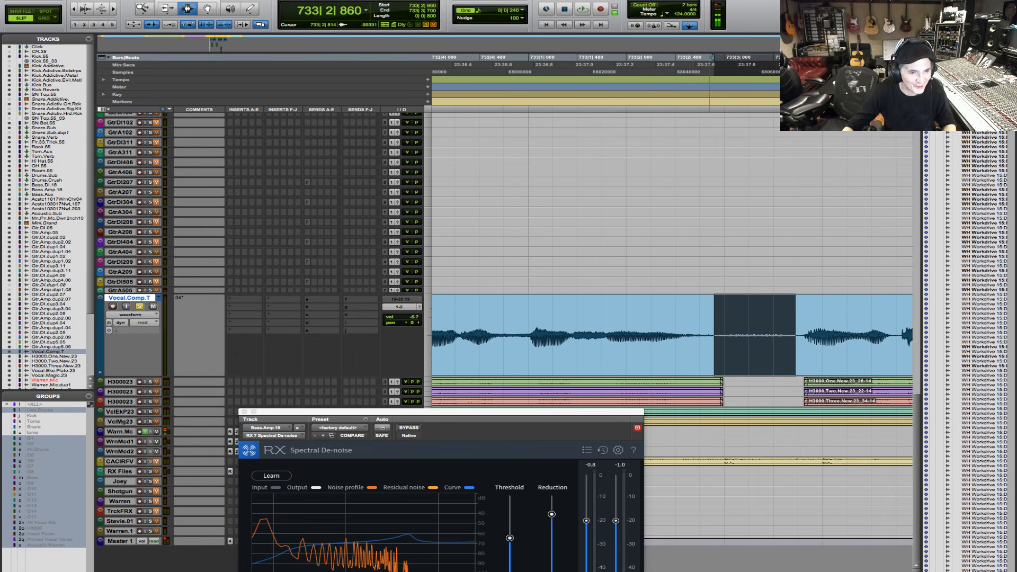
- Close the Spectral De-noise window and audition the Vocal.Comp.T passage from 732|4|237 to 733|4|803
{"action": "left_click", "coordinate": [244, 412]}
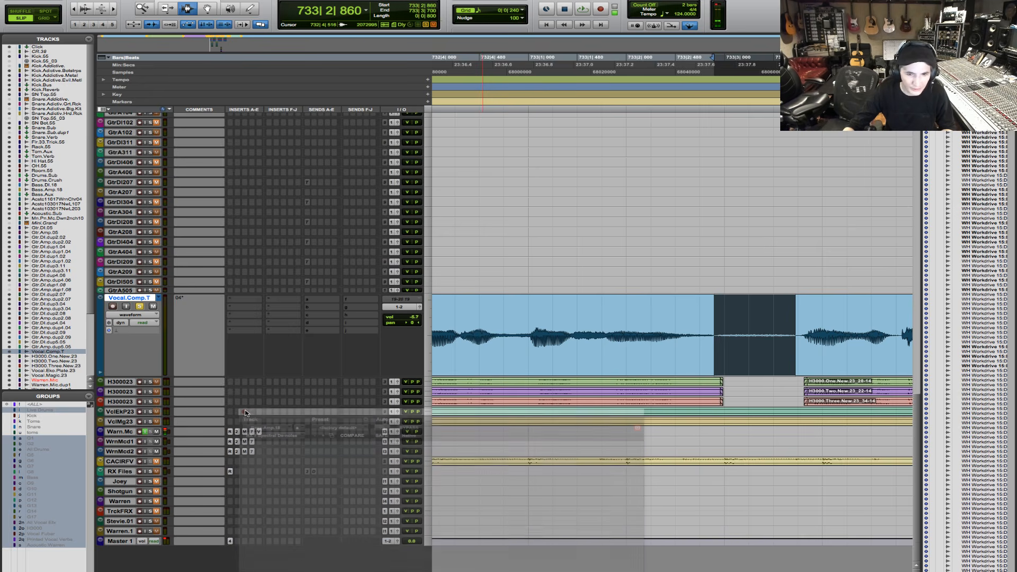
{"action": "left_click_drag", "start_coordinate": [461, 324], "coordinate": [630, 291]}
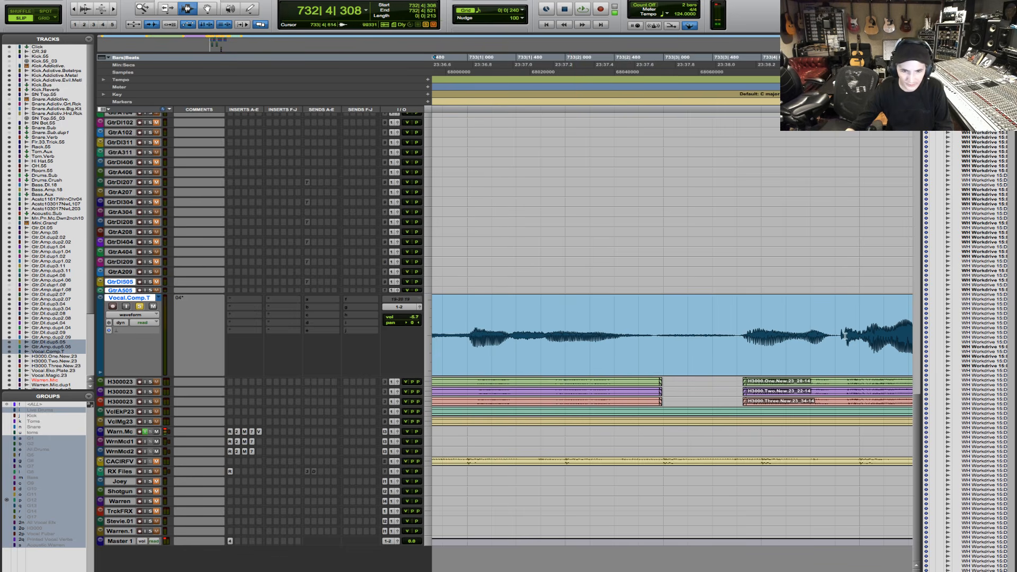
{"action": "left_click_drag", "start_coordinate": [845, 336], "coordinate": [432, 297]}
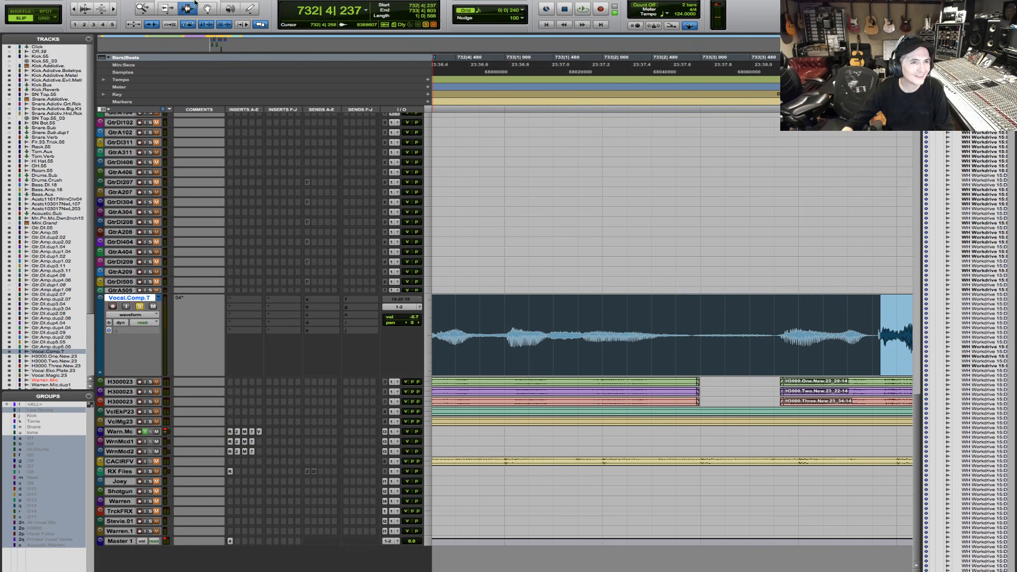
{"action": "left_click", "coordinate": [74, 10]}
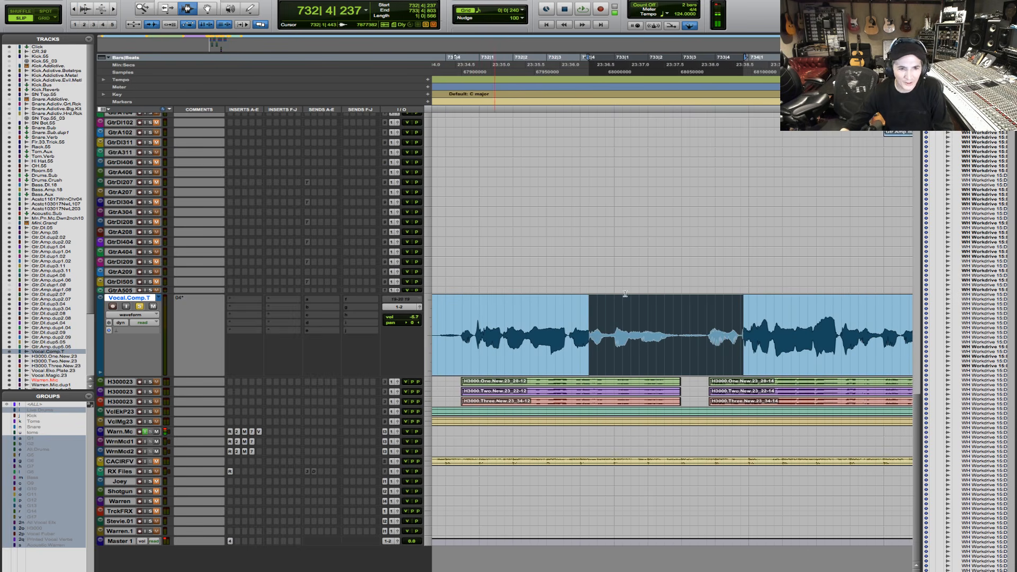
{"action": "key", "text": "space"}
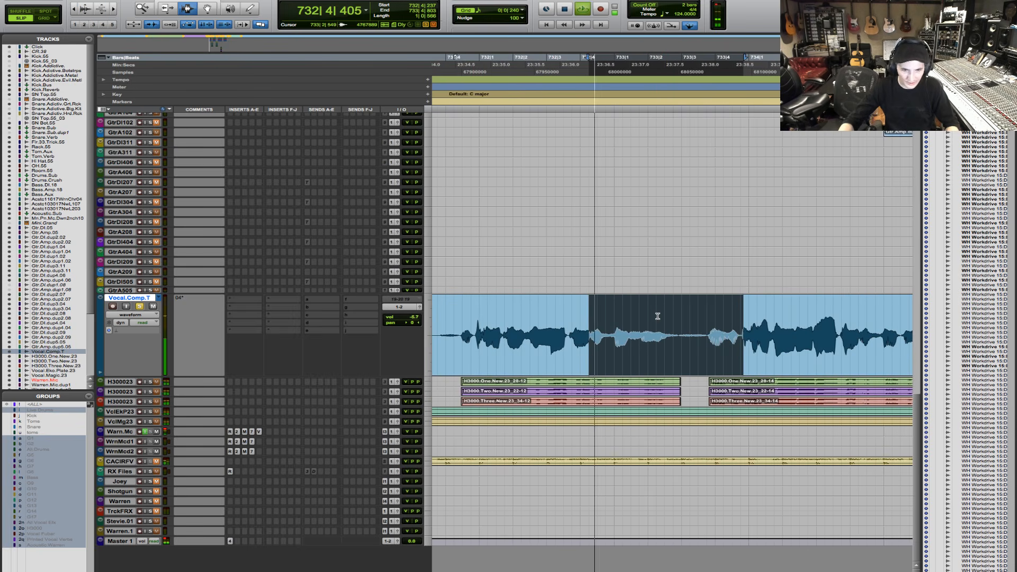
{"action": "key", "text": "space"}
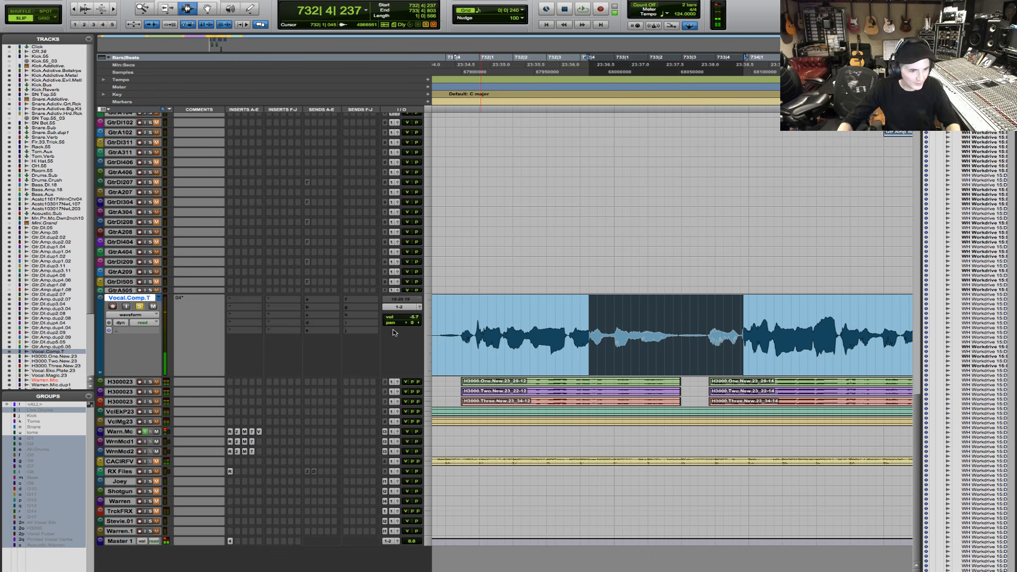
- Audition a longer Vocal.Comp.T passage spanning both phrases, and trim the selection to start at 732|3|630
{"action": "left_click", "coordinate": [438, 338]}
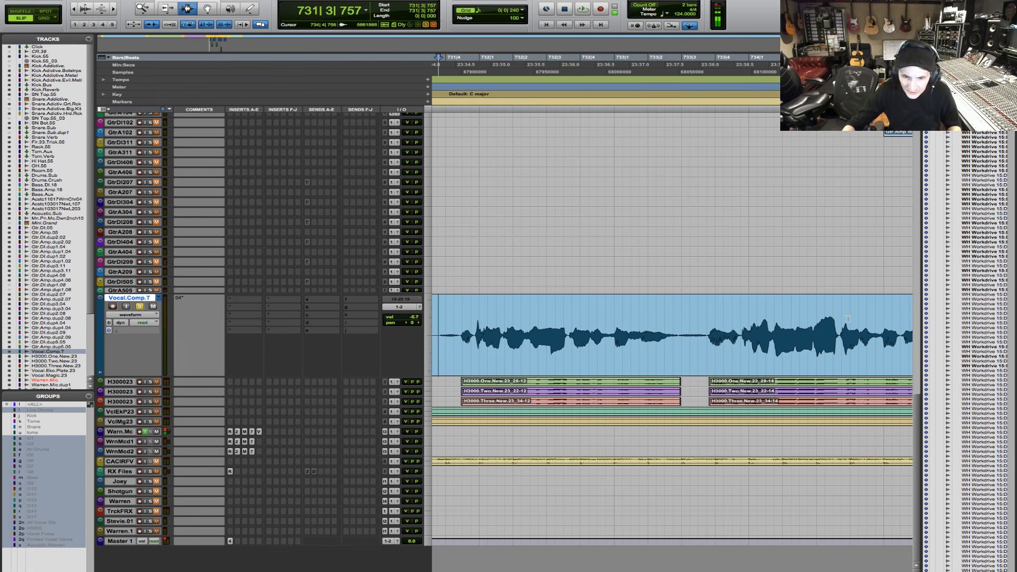
{"action": "left_click_drag", "start_coordinate": [847, 319], "coordinate": [505, 340]}
{"action": "key", "text": "space"}
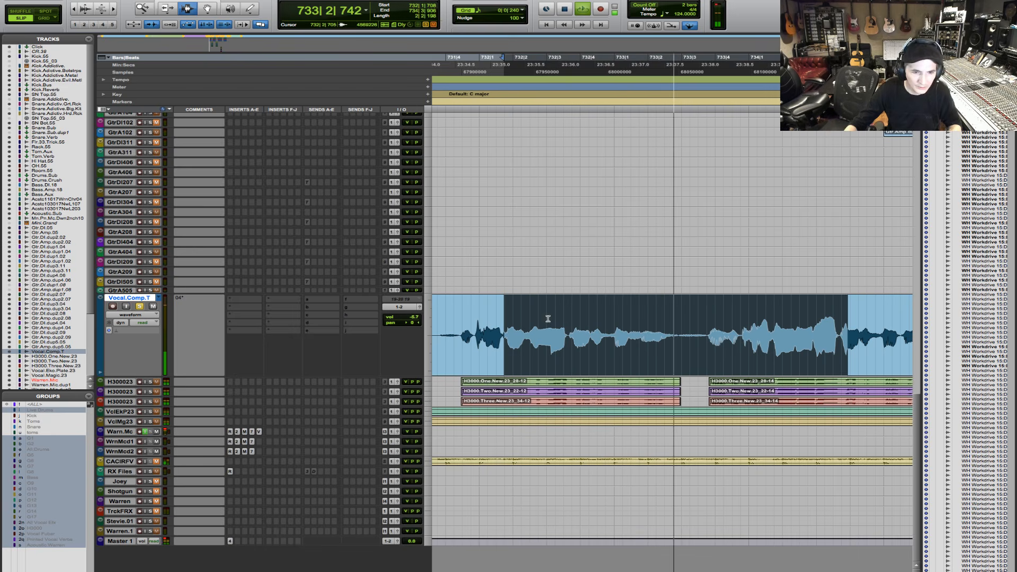
{"action": "left_click", "coordinate": [569, 329], "text": "shift"}
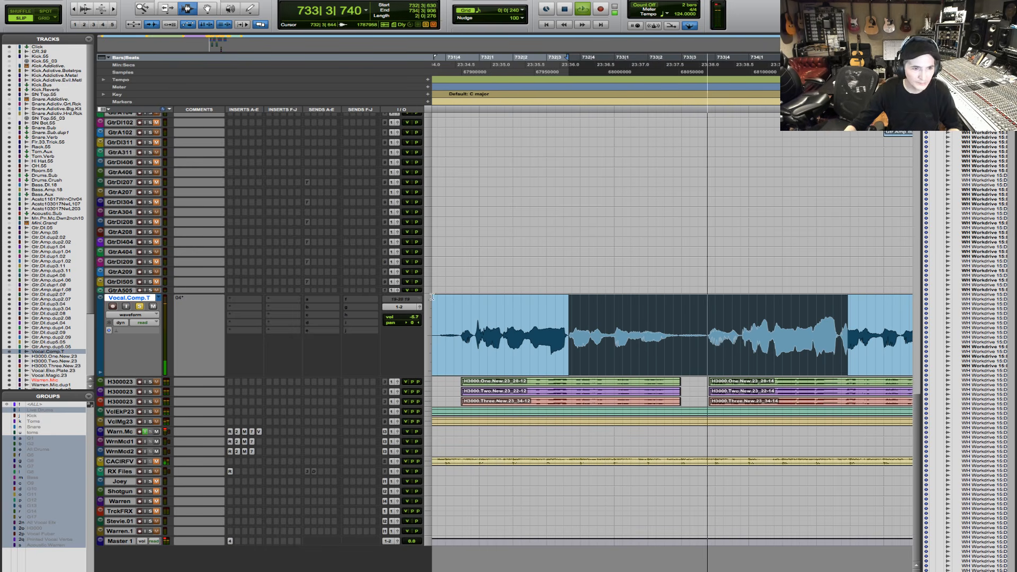
{"action": "key", "text": "space"}
- Insert iZotope RX 7 Breath Control (mono) on Vocal.Comp.T and place its window just above the vocal waveform
{"action": "left_click", "coordinate": [245, 300]}
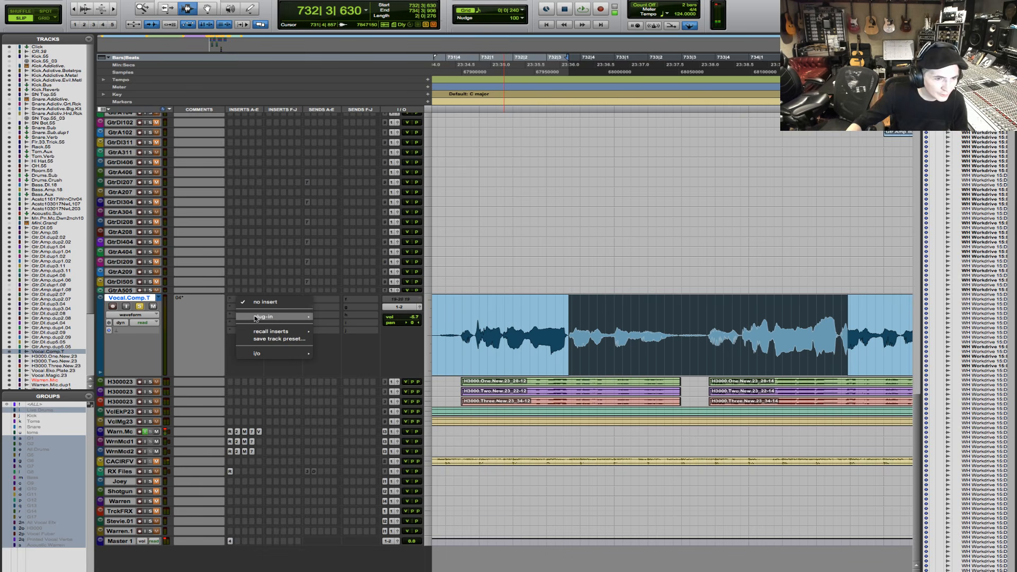
{"action": "mouse_move", "coordinate": [255, 318]}
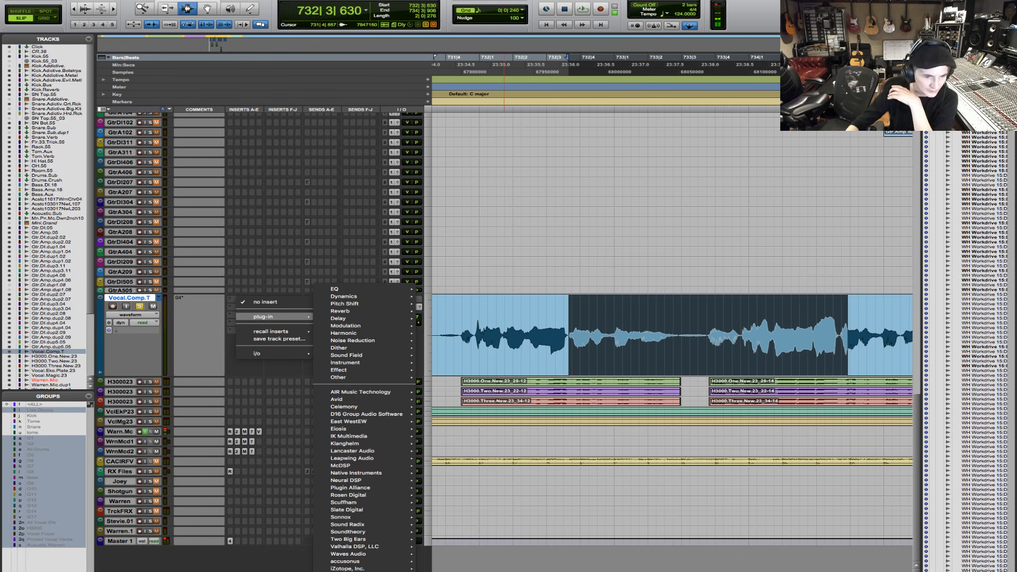
{"action": "mouse_move", "coordinate": [376, 570]}
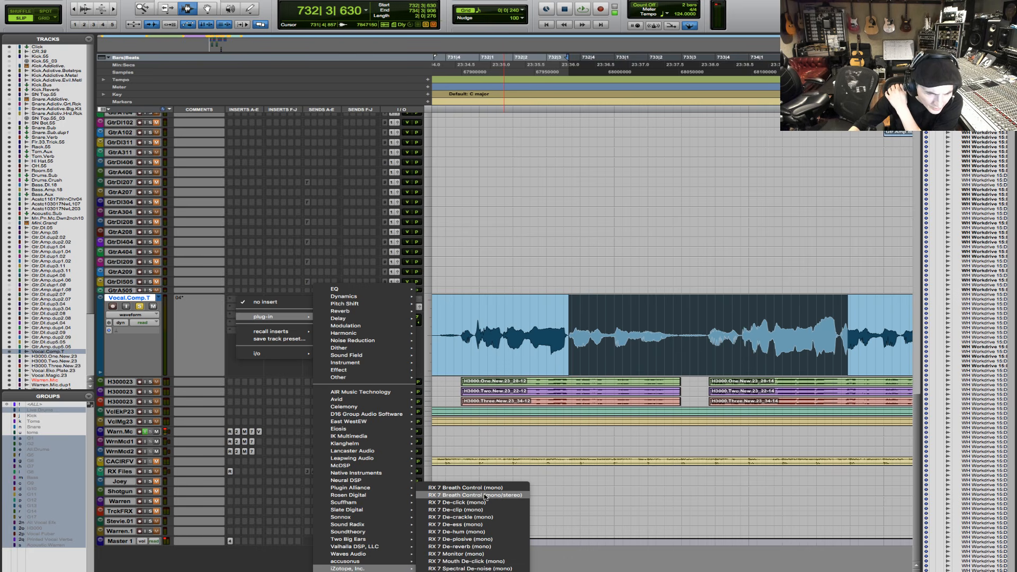
{"action": "left_click", "coordinate": [452, 487]}
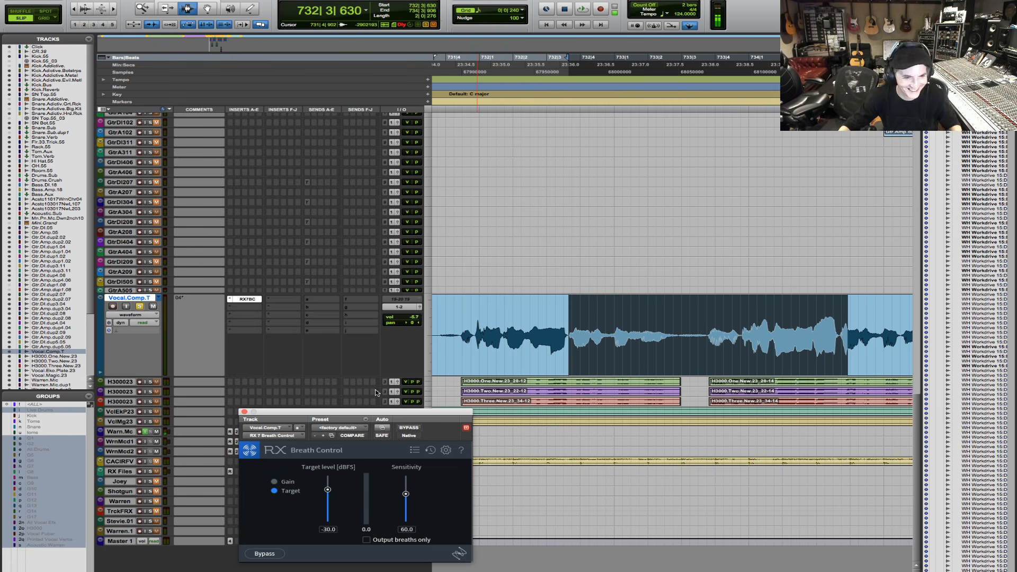
{"action": "left_click_drag", "start_coordinate": [334, 413], "coordinate": [428, 140]}
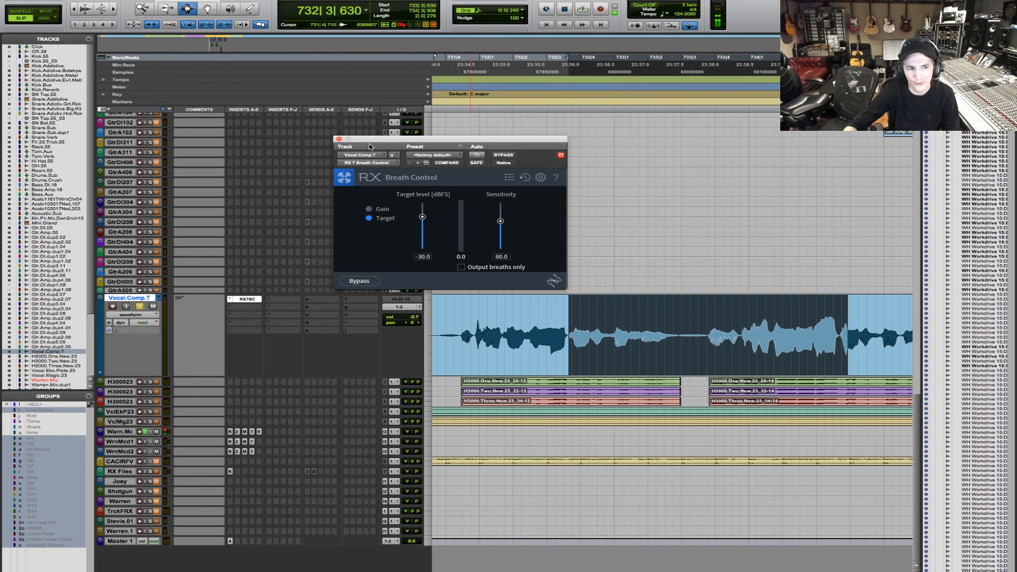
{"action": "left_click_drag", "start_coordinate": [368, 142], "coordinate": [530, 121]}
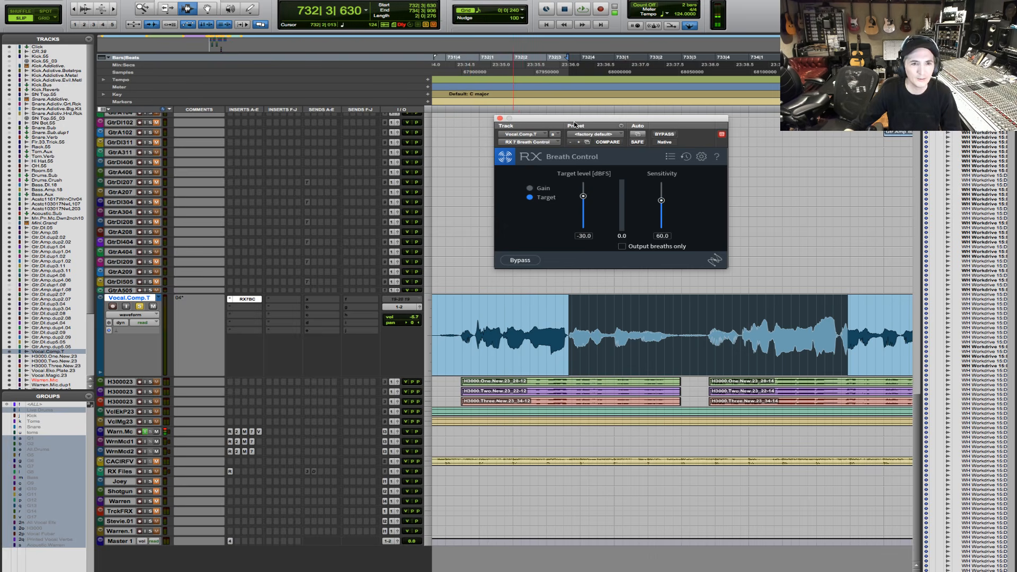
{"action": "left_click_drag", "start_coordinate": [574, 117], "coordinate": [519, 131]}
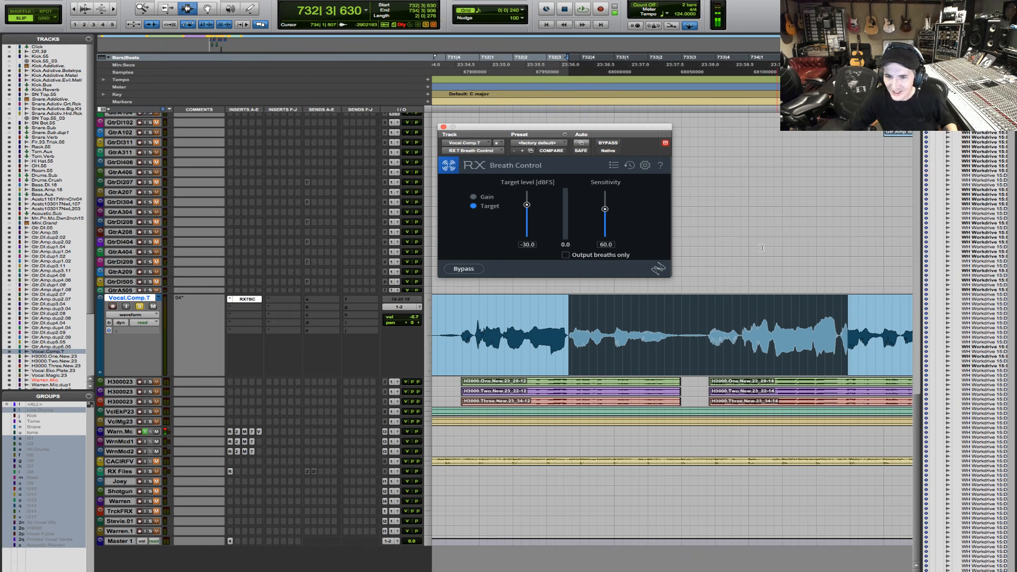
- Audition the selected vocal through Breath Control, and view its Gain mode before returning to Target mode
{"action": "key", "text": "space"}
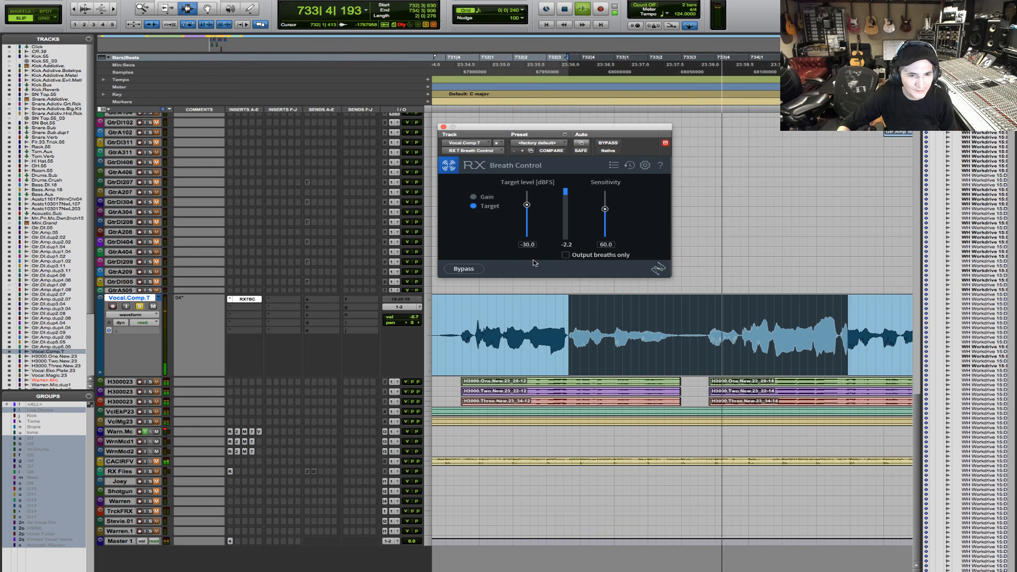
{"action": "key", "text": "space"}
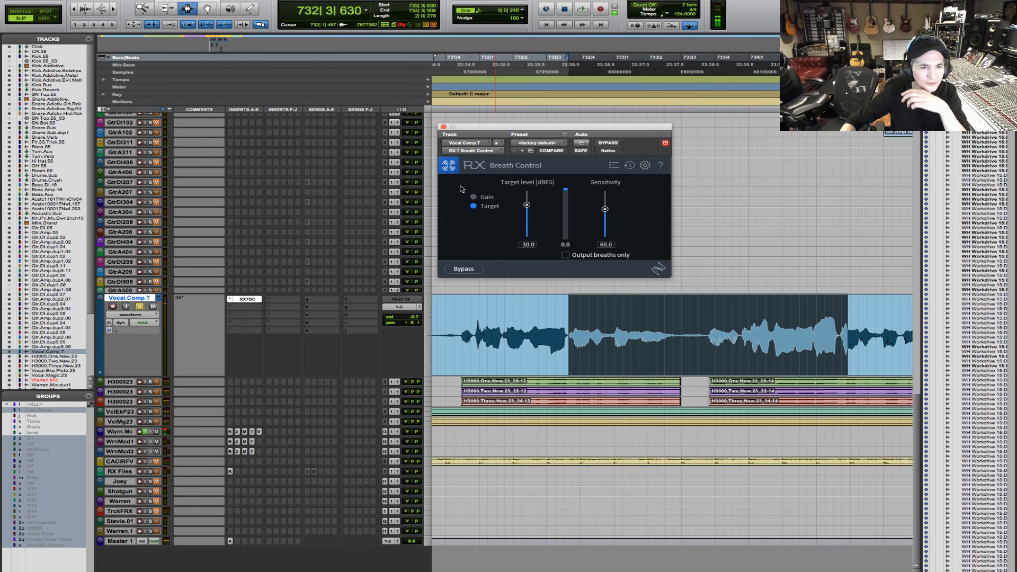
{"action": "left_click", "coordinate": [476, 199]}
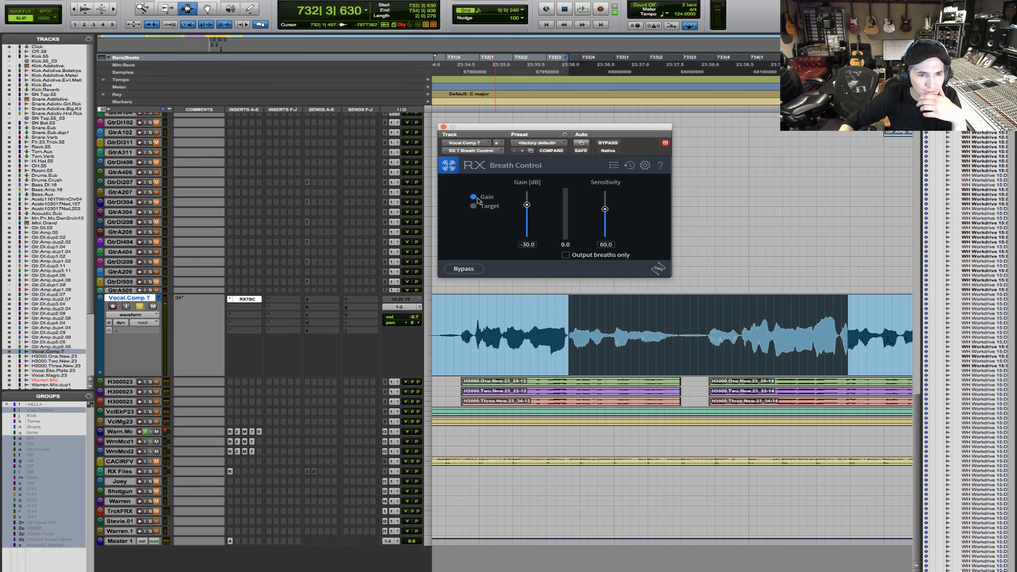
{"action": "left_click", "coordinate": [479, 207]}
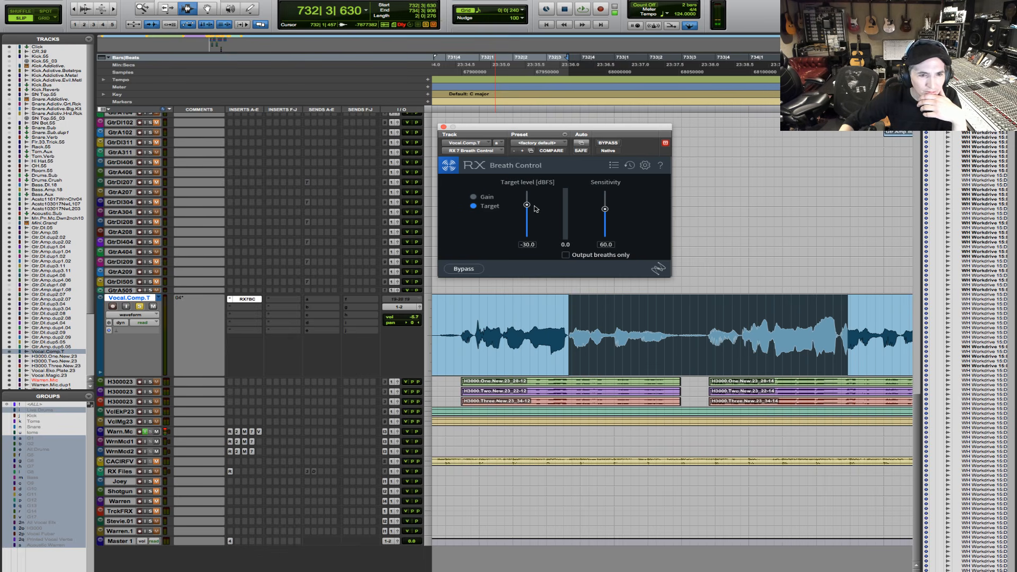
- Enable Output breaths only in Breath Control, set the target level to -60.4 dBFS, and audition the selected vocal
{"action": "left_click", "coordinate": [566, 255]}
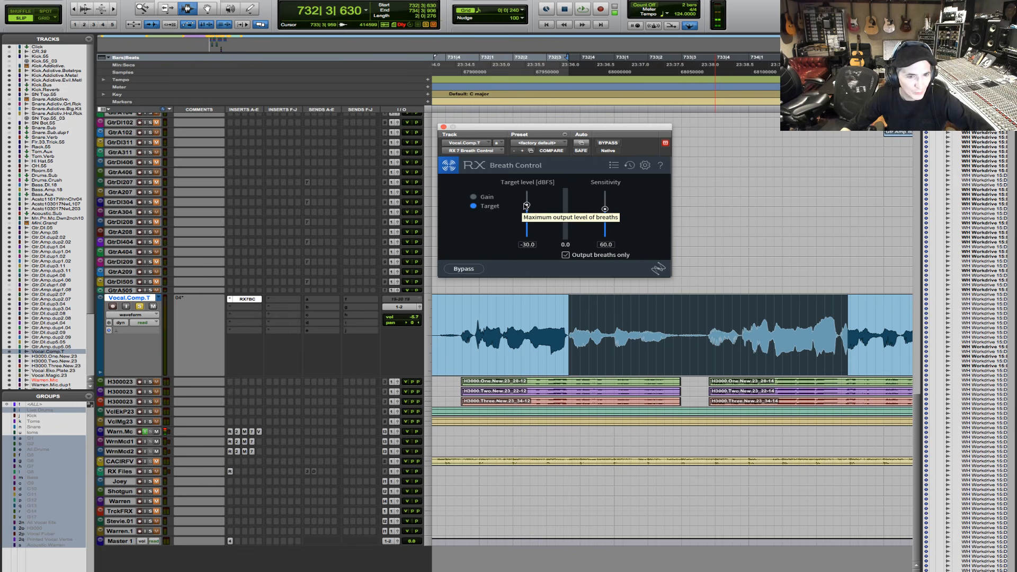
{"action": "left_click_drag", "start_coordinate": [526, 205], "coordinate": [525, 219]}
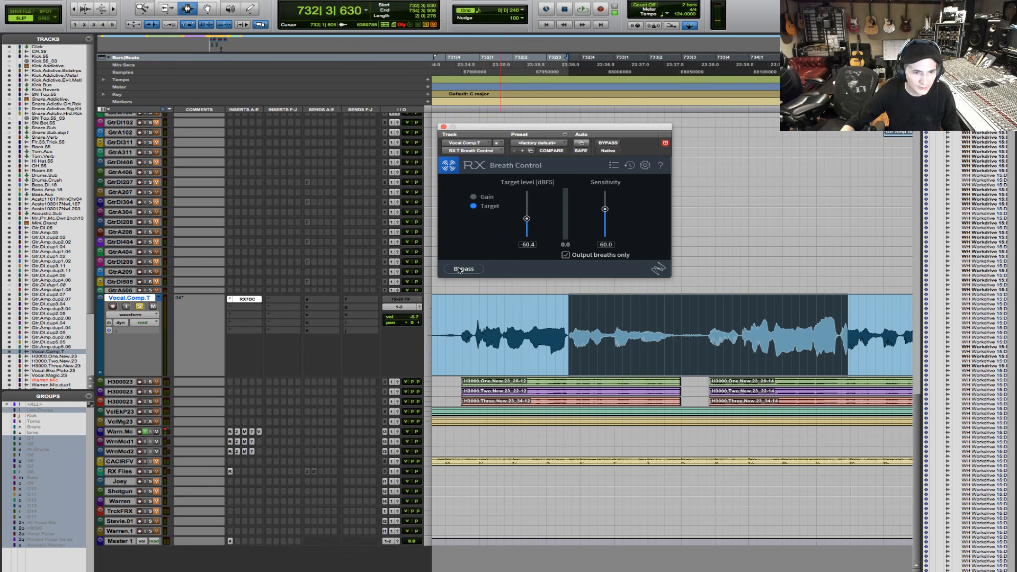
{"action": "key", "text": "space"}
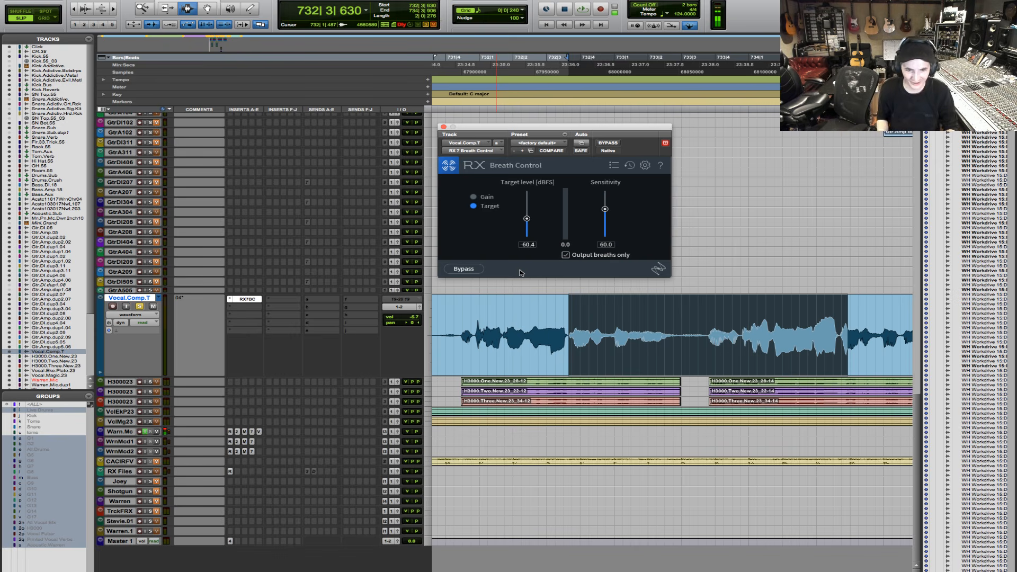
- Audition the selected Vocal.Comp.T passage twice with only the detected breaths being output
{"action": "key", "text": "space"}
{"action": "key", "text": "space"}
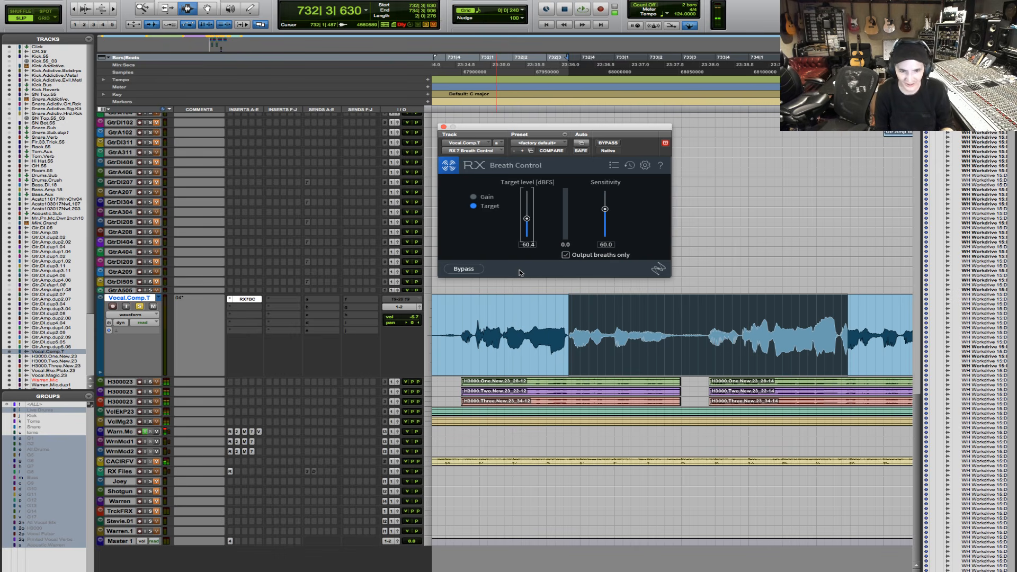
{"action": "key", "text": "space"}
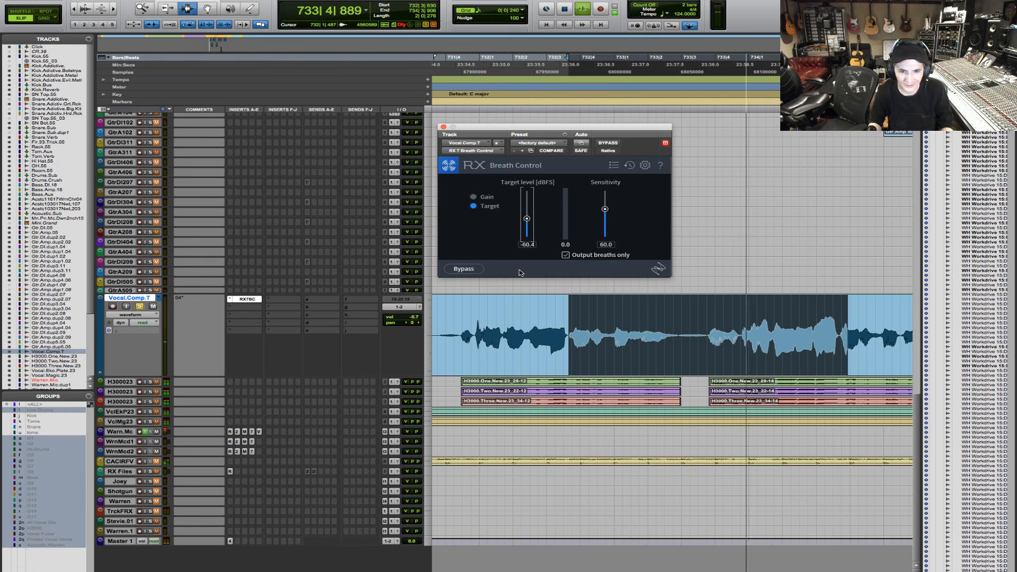
{"action": "key", "text": "space"}
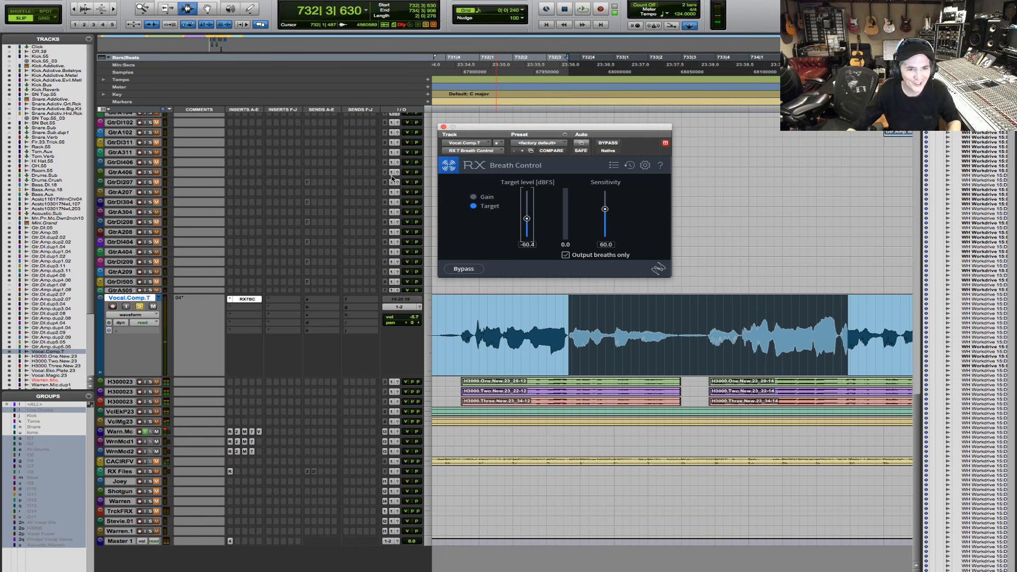
- Turn off Output breaths only in Breath Control and audition the full processed vocal selection
{"action": "left_click", "coordinate": [578, 258]}
{"action": "key", "text": "space"}
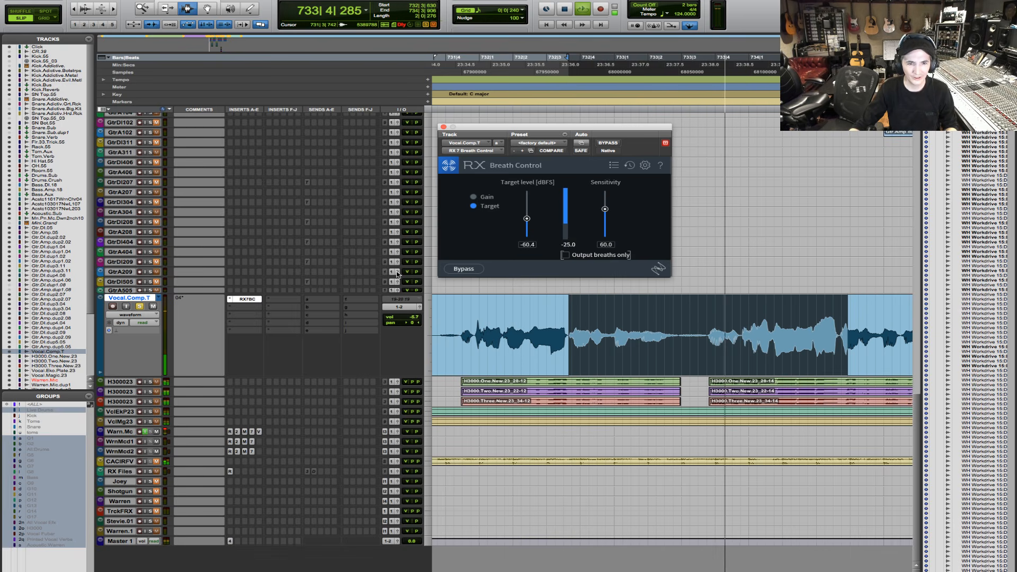
{"action": "key", "text": "space"}
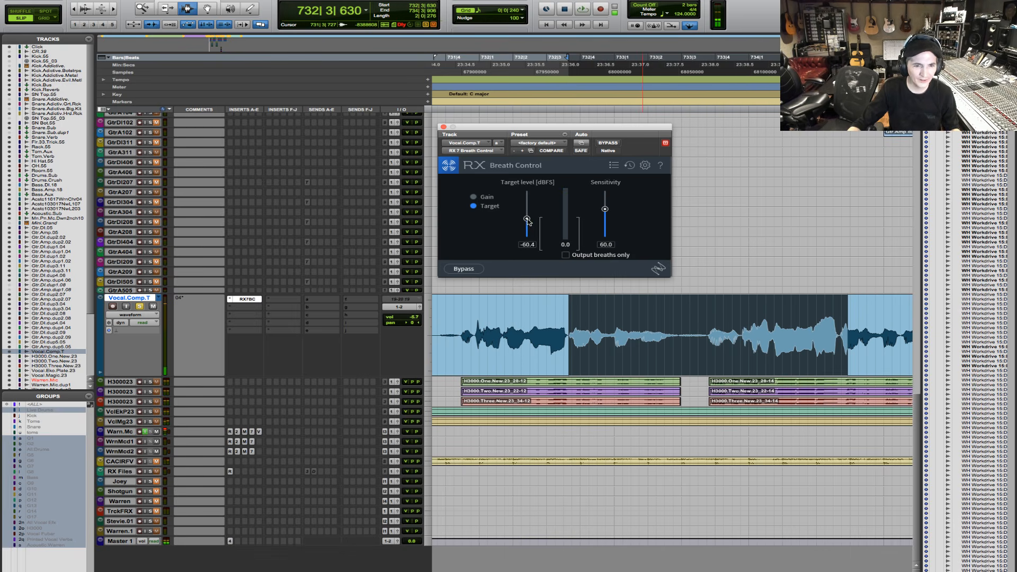
- Raise the Breath Control target level to -34.0 dBFS, enable Output breaths only, and audition the selected vocal
{"action": "left_click_drag", "start_coordinate": [527, 218], "coordinate": [528, 208]}
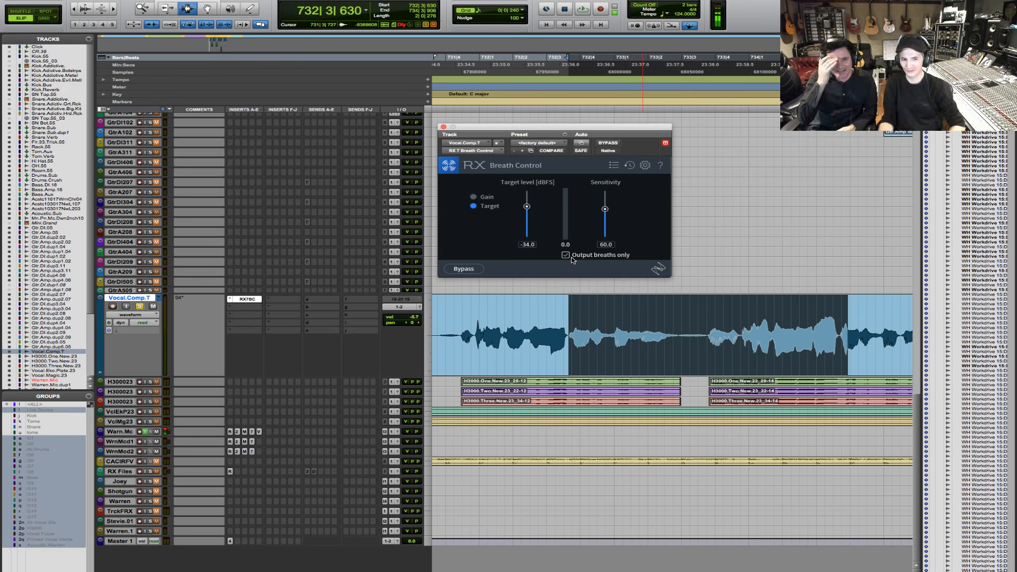
{"action": "key", "text": "space"}
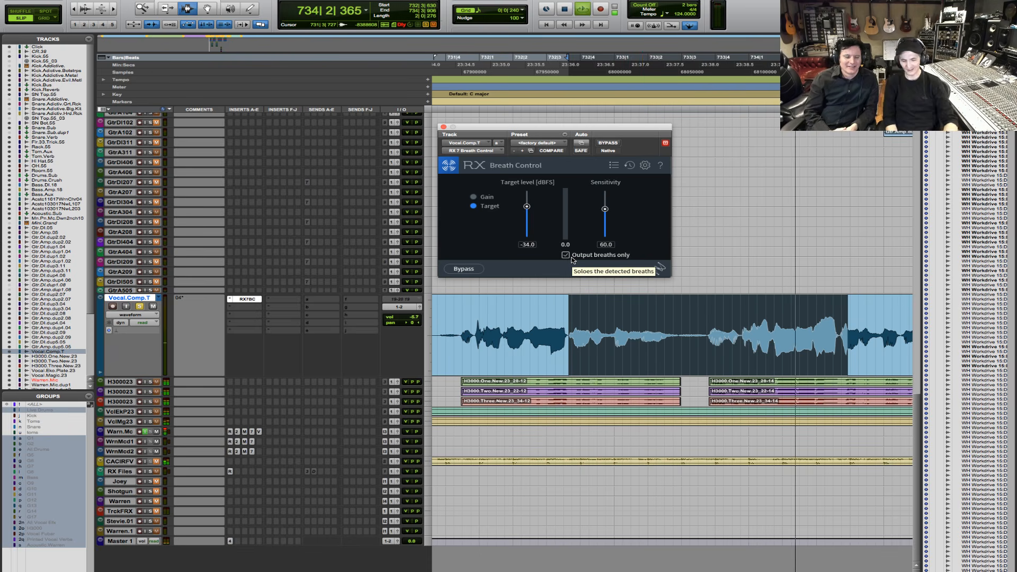
{"action": "key", "text": "space"}
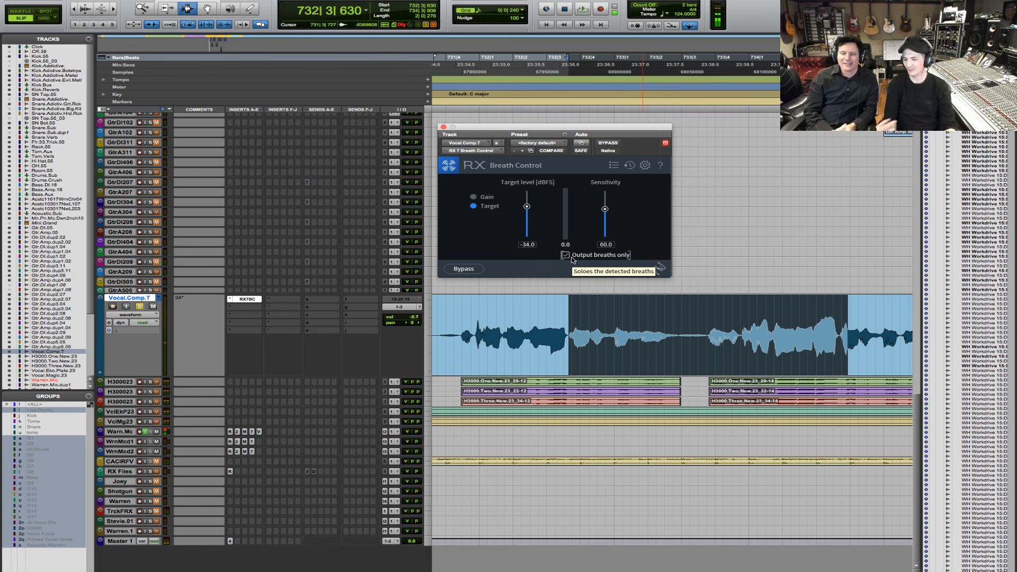
- Toggle Output breaths only off and back on, and audition the isolated breaths at the -34.0 dBFS target
{"action": "left_click", "coordinate": [566, 255]}
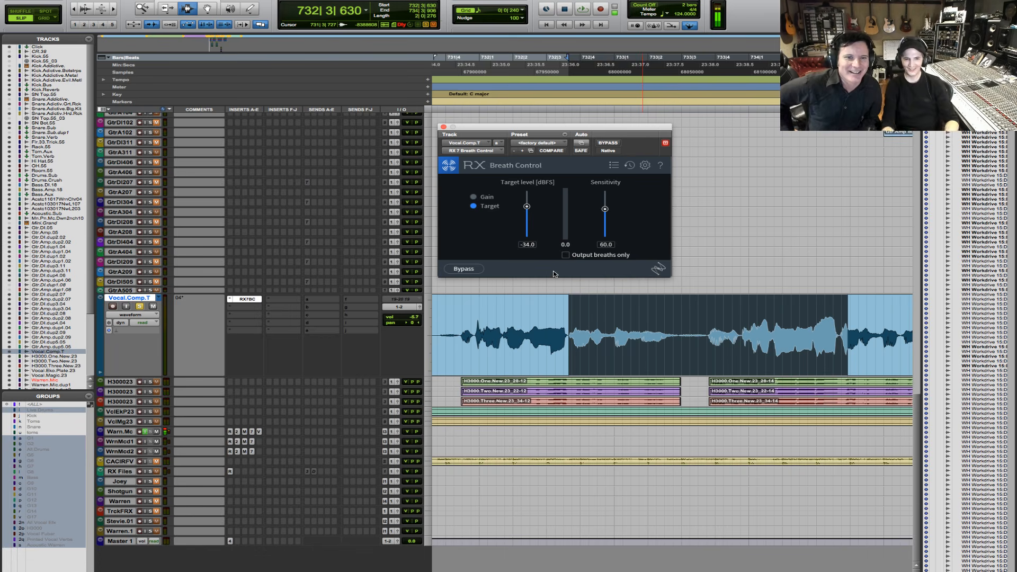
{"action": "left_click", "coordinate": [566, 256]}
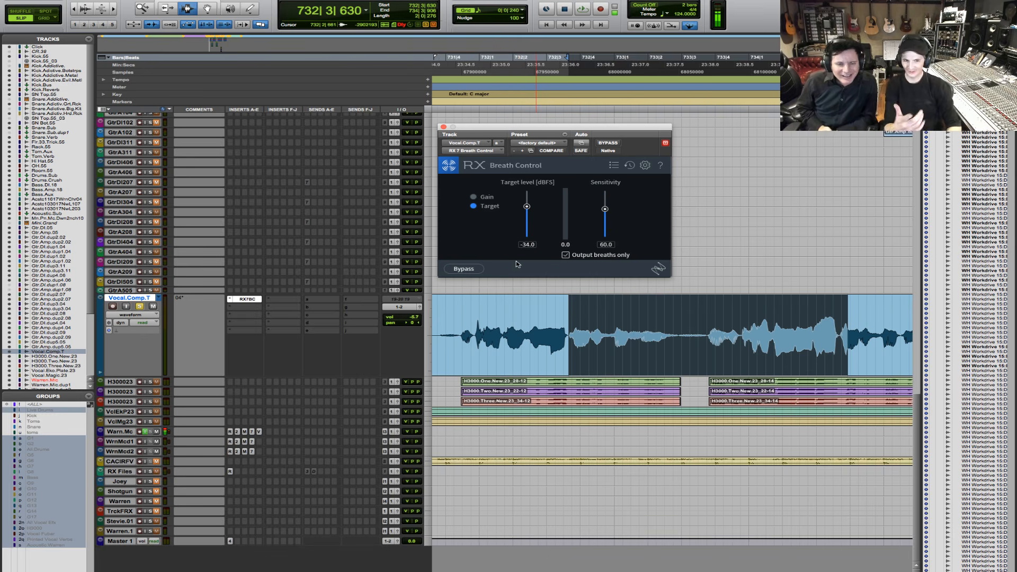
{"action": "key", "text": "space"}
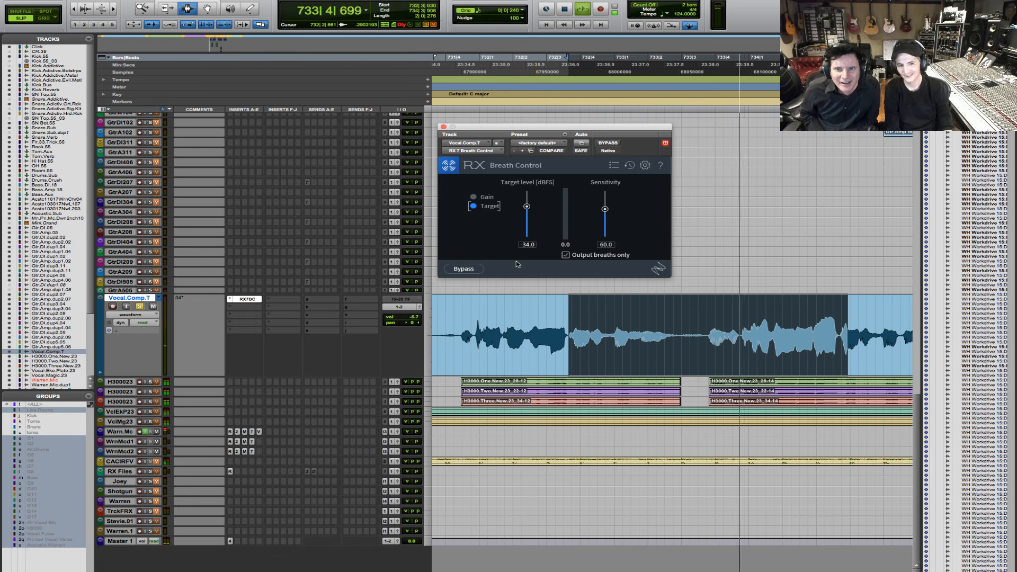
{"action": "key", "text": "space"}
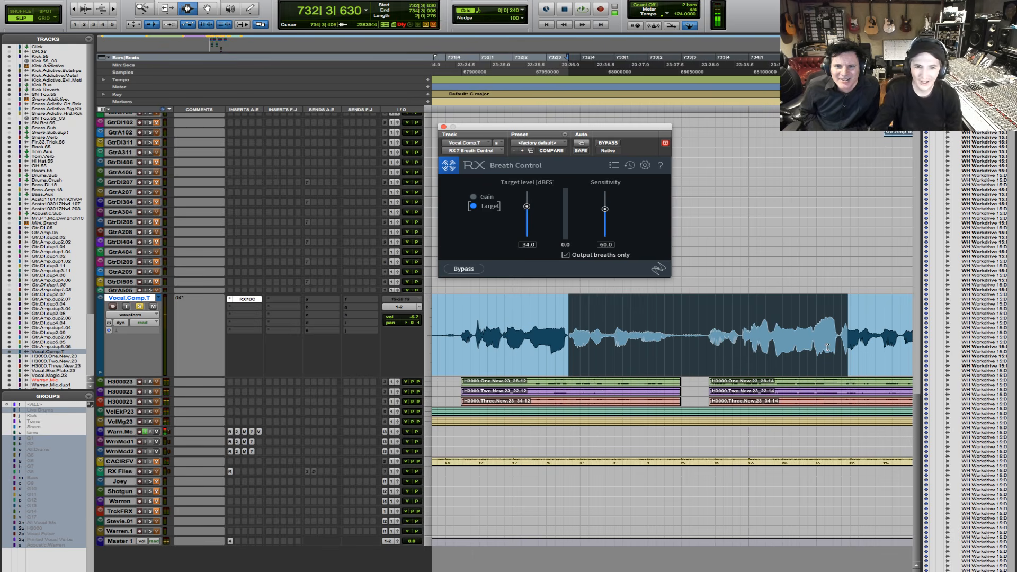
{"action": "key", "text": "space"}
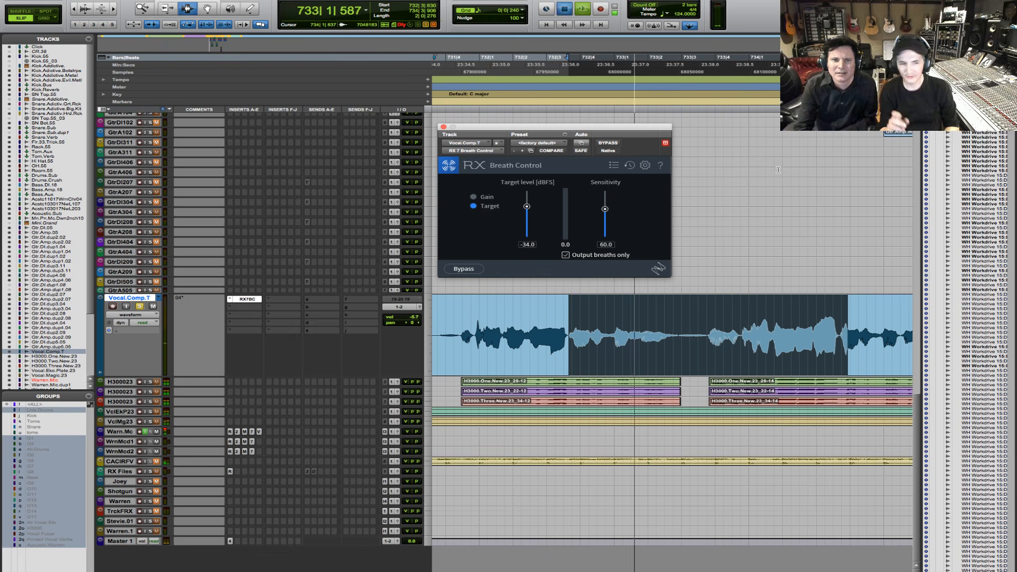
{"action": "key", "text": "space"}
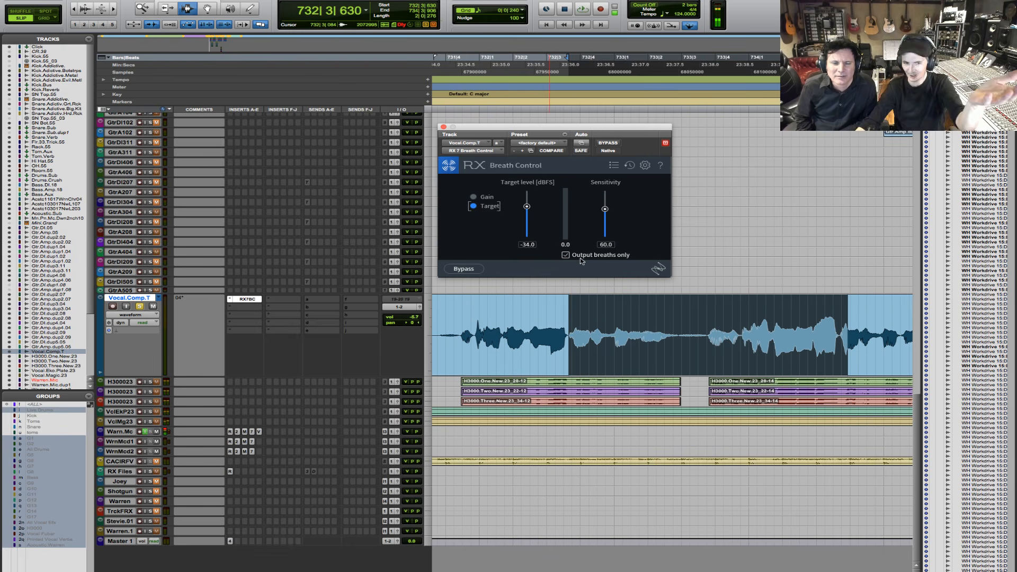
- Turn off Output breaths only, and compare the selected vocal with Breath Control active and bypassed before reactivating it
{"action": "left_click", "coordinate": [565, 254]}
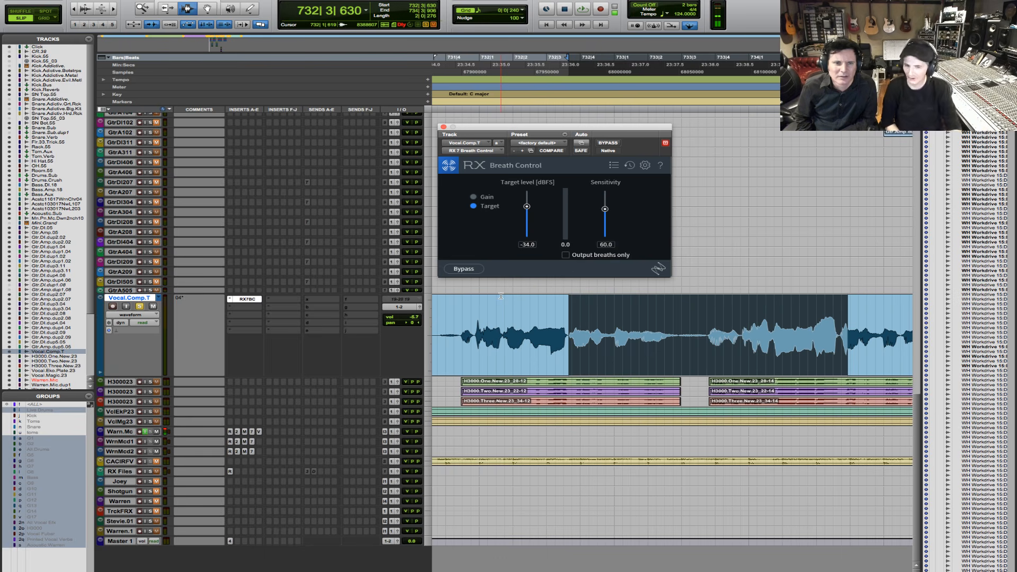
{"action": "key", "text": "space"}
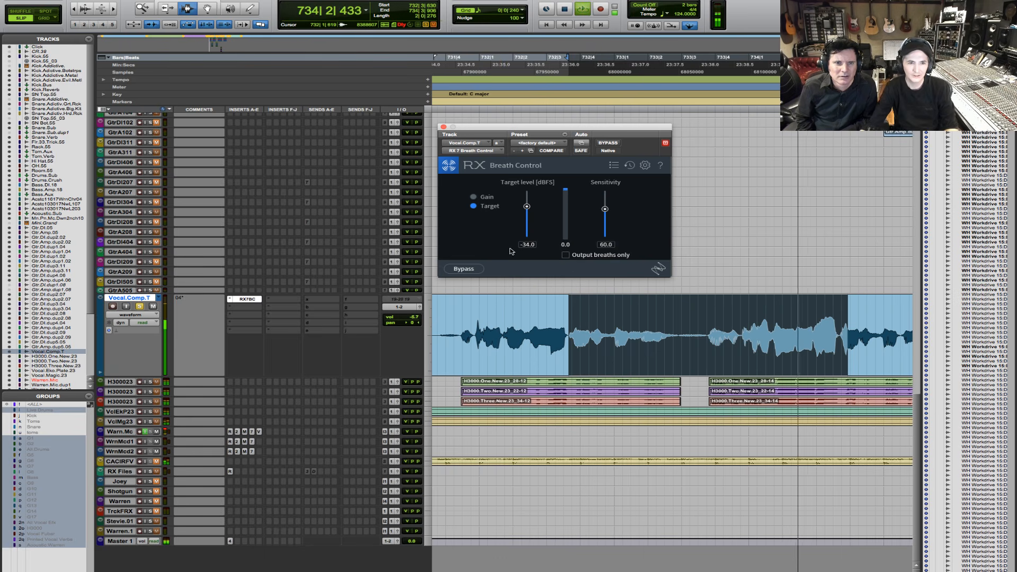
{"action": "left_click", "coordinate": [465, 269]}
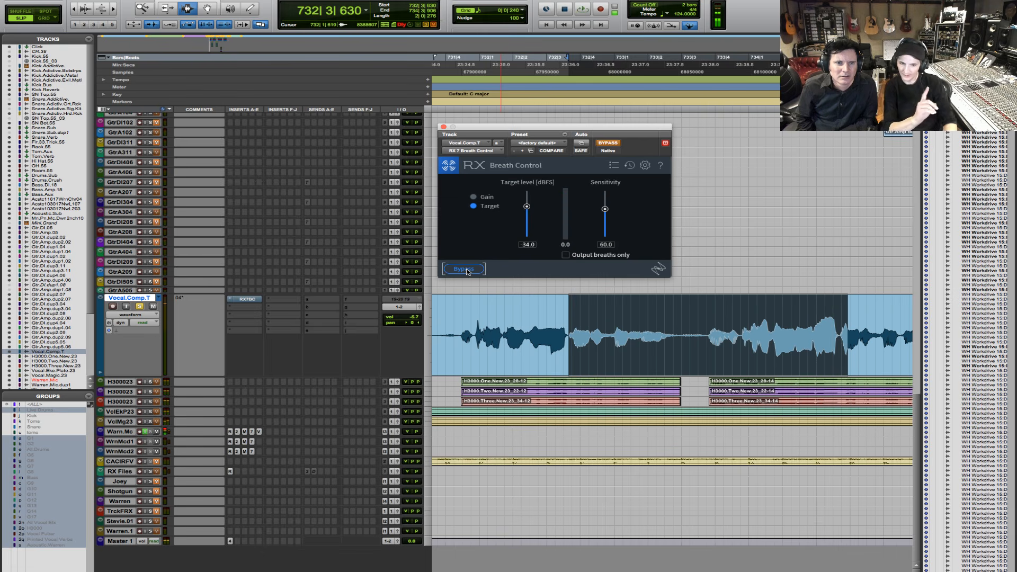
{"action": "key", "text": "space"}
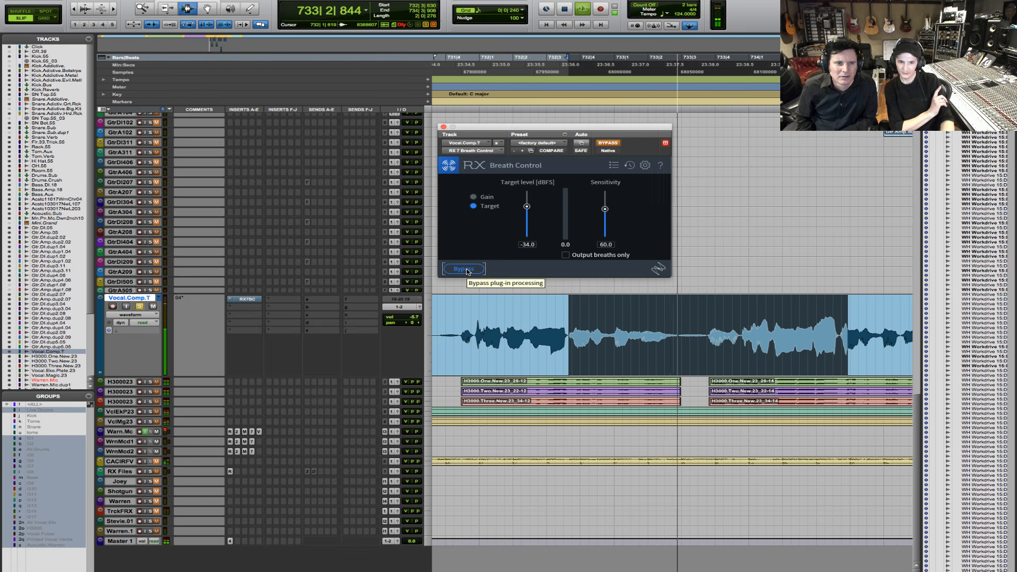
{"action": "key", "text": "space"}
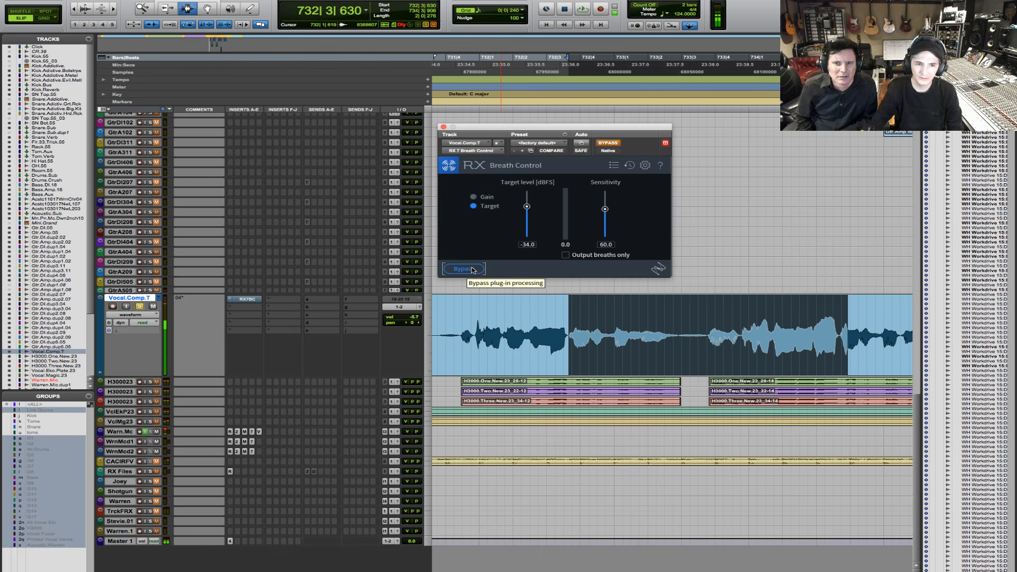
{"action": "left_click", "coordinate": [464, 269]}
- Lower the Breath Control target level to -53.8 dBFS and audition the selected vocal twice
{"action": "left_click_drag", "start_coordinate": [527, 207], "coordinate": [523, 228]}
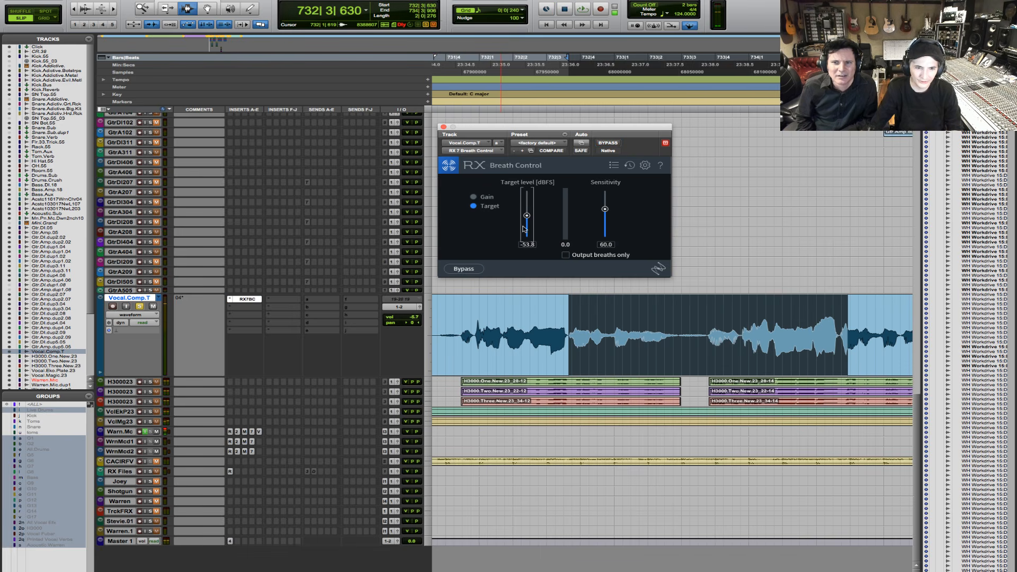
{"action": "key", "text": "space"}
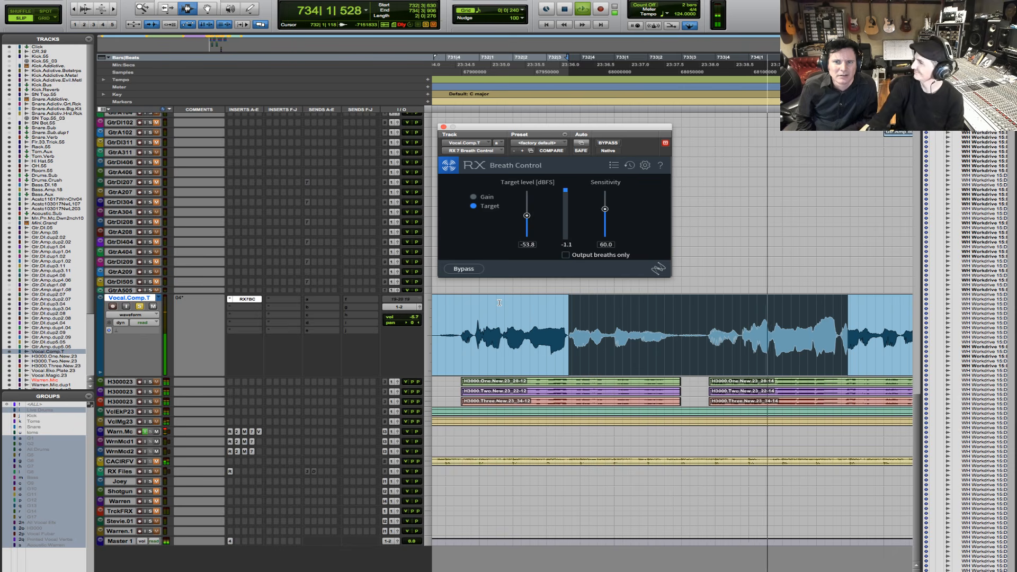
{"action": "key", "text": "space"}
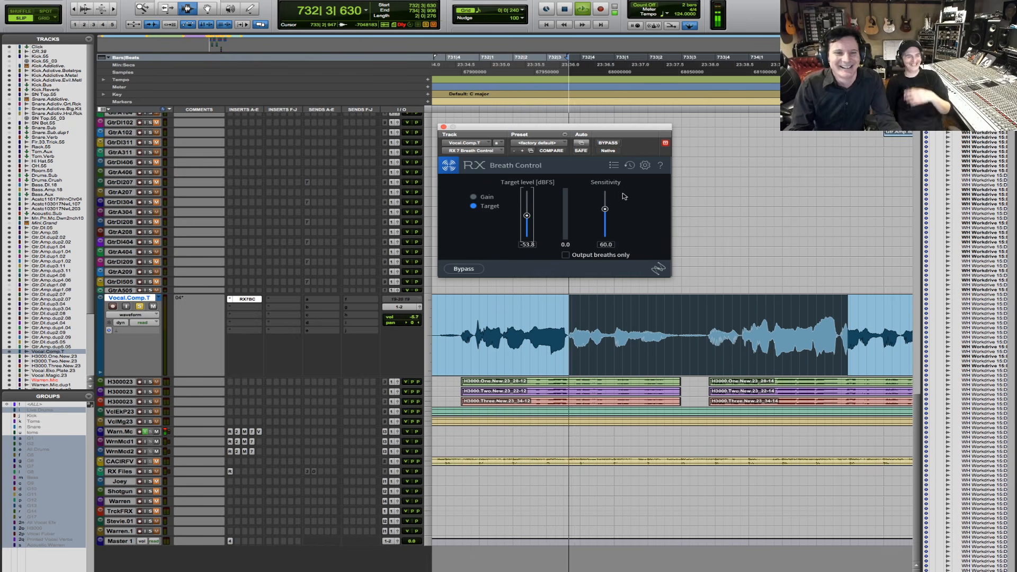
{"action": "key", "text": "space"}
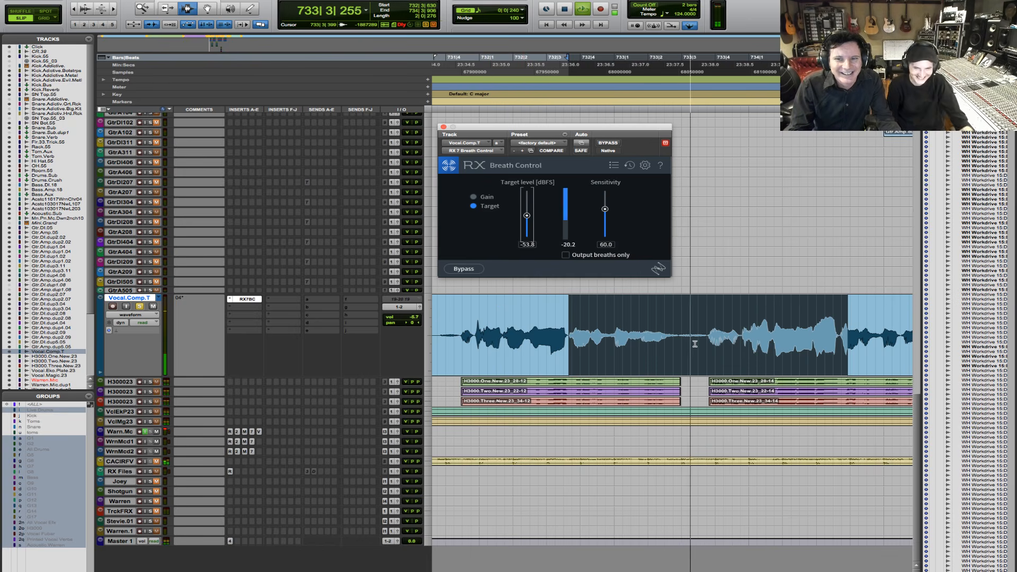
{"action": "key", "text": "space"}
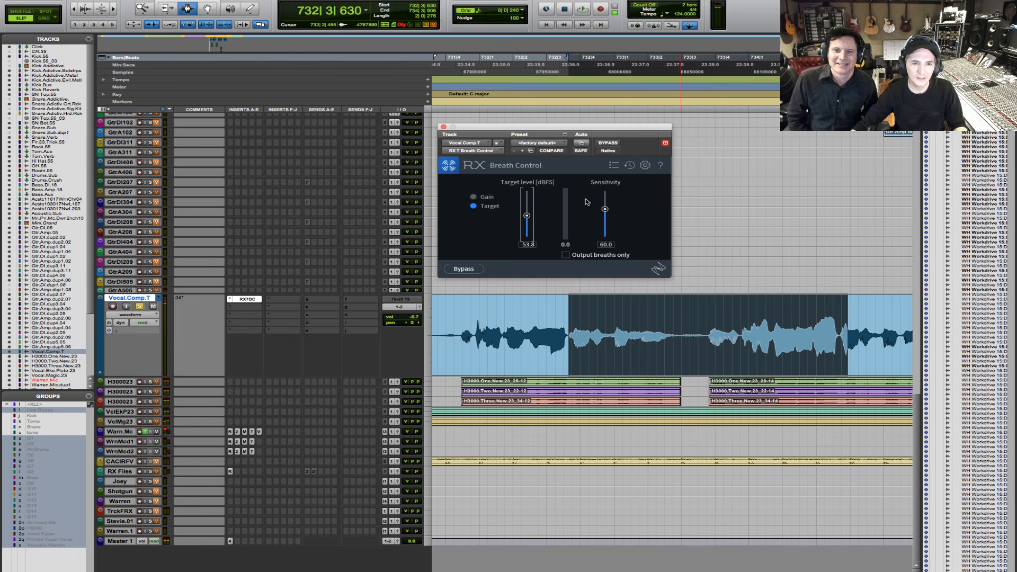
- Set the Breath Control target level to exactly -40 dBFS
{"action": "left_click_drag", "start_coordinate": [526, 216], "coordinate": [527, 212]}
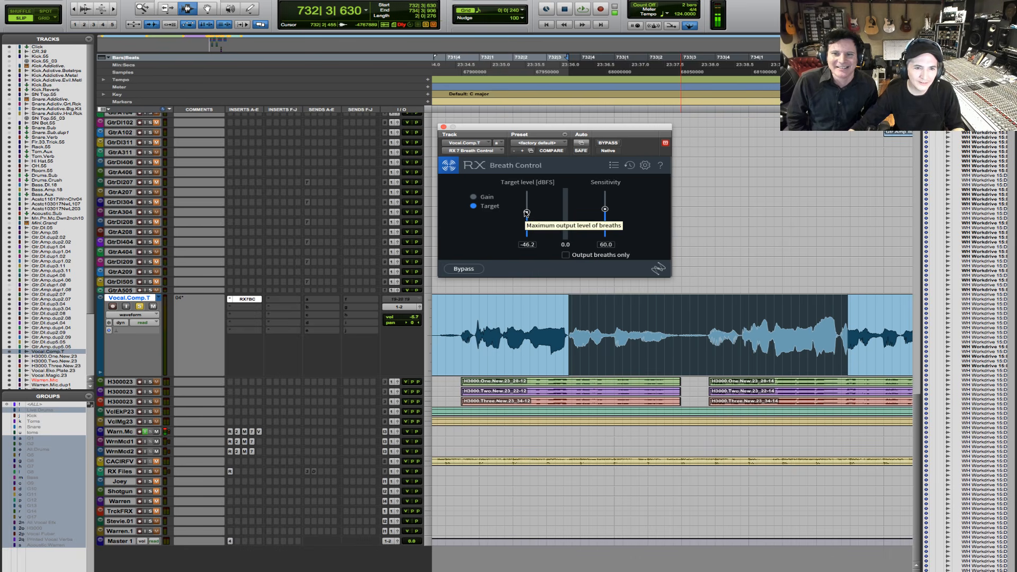
{"action": "left_click_drag", "start_coordinate": [527, 213], "coordinate": [528, 207]}
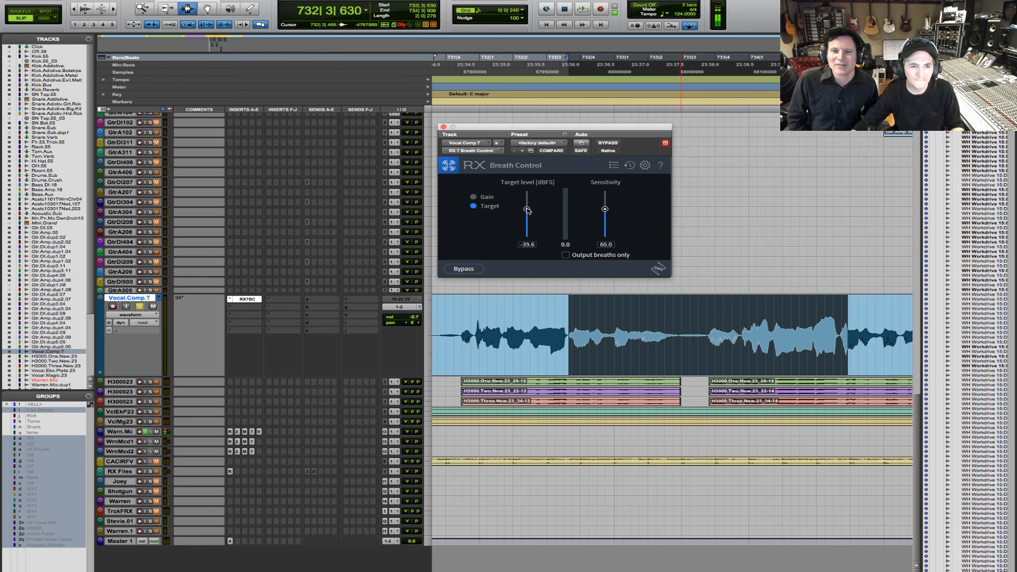
{"action": "left_click", "coordinate": [528, 245]}
{"action": "type", "text": "-40"}
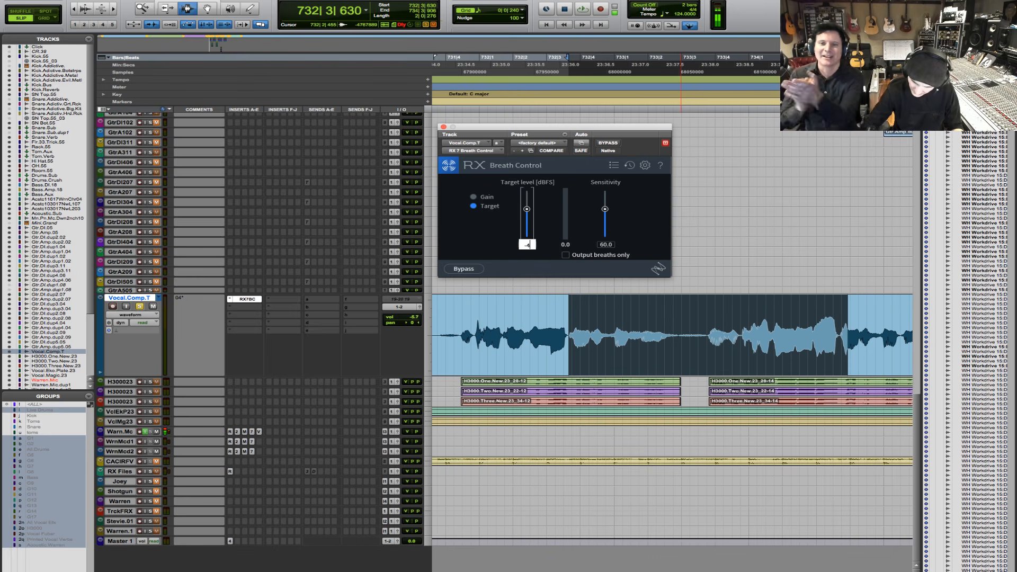
{"action": "key", "text": "Return"}
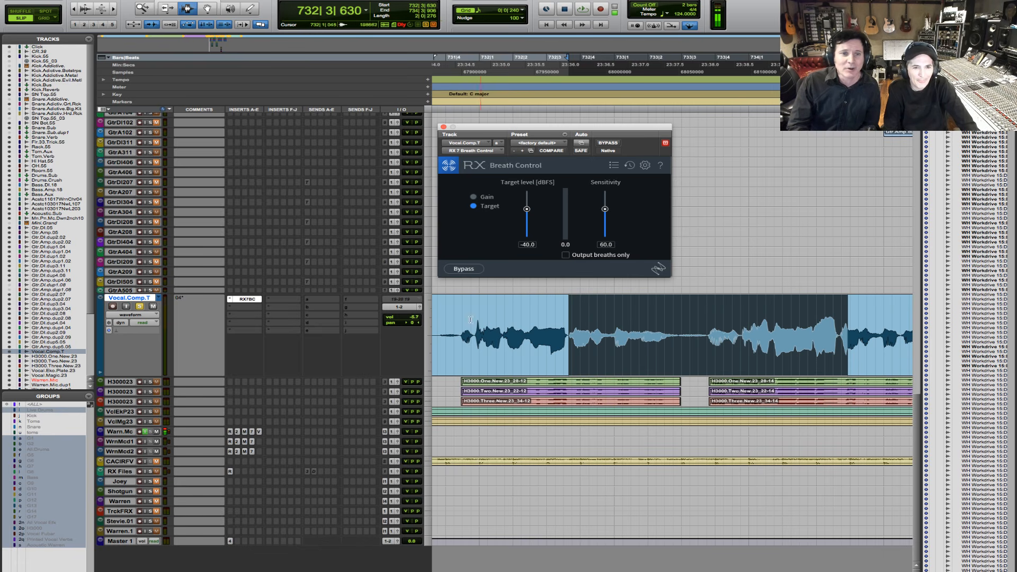
- Audition the vocal at the new target level, unsolo Vocal.Comp.T, and audition the passage again
{"action": "key", "text": "space"}
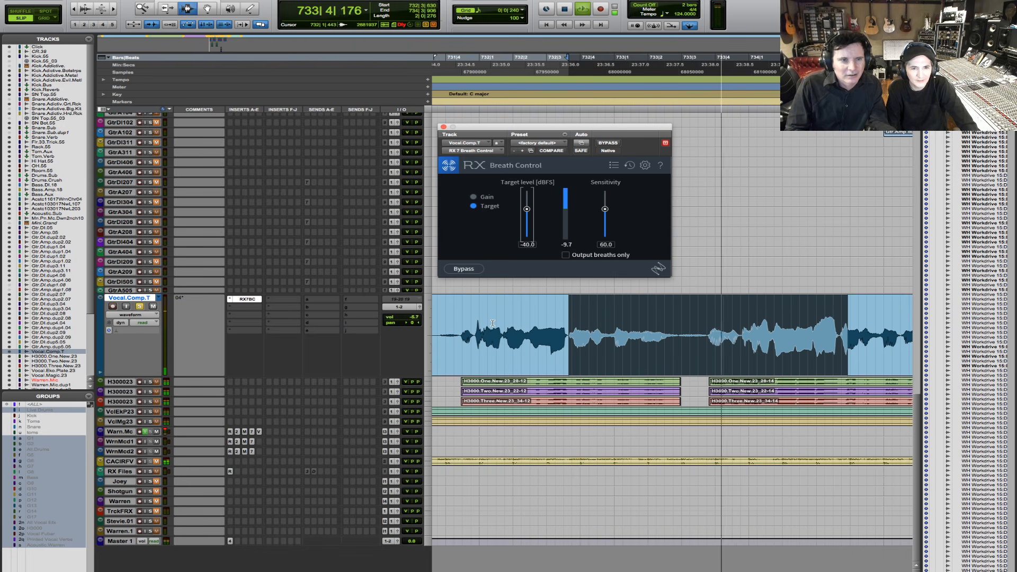
{"action": "key", "text": "space"}
{"action": "left_click", "coordinate": [140, 308]}
{"action": "key", "text": "space"}
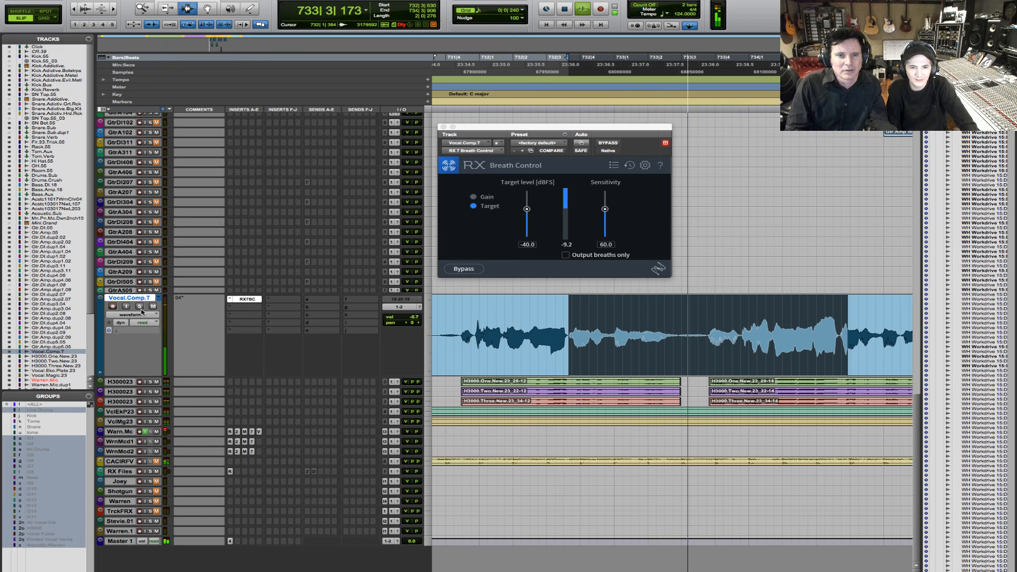
{"action": "key", "text": "space"}
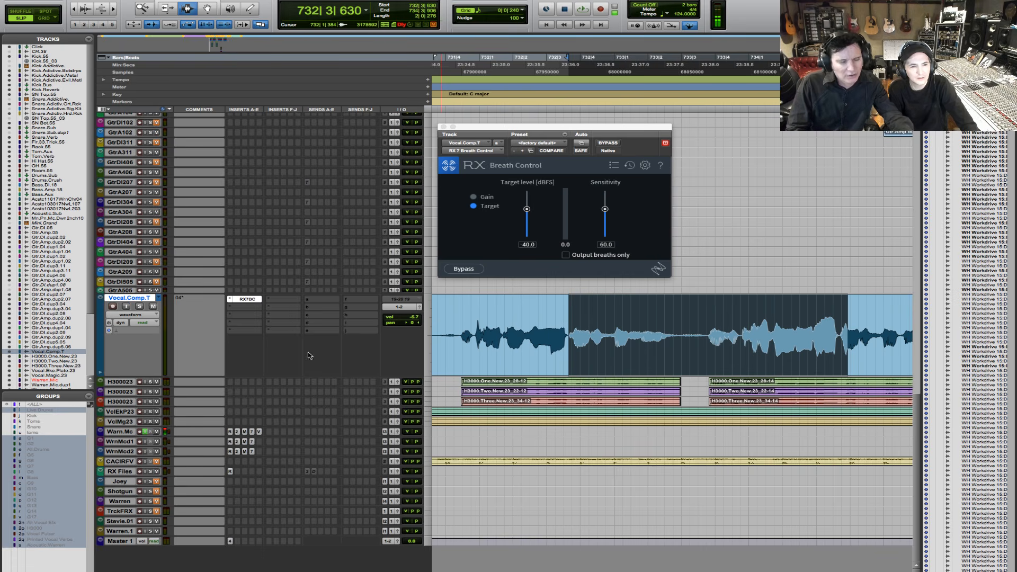
- View the Mix window and the session's playback and delay compensation options, and return to the Edit window
{"action": "key", "text": "super+equal"}
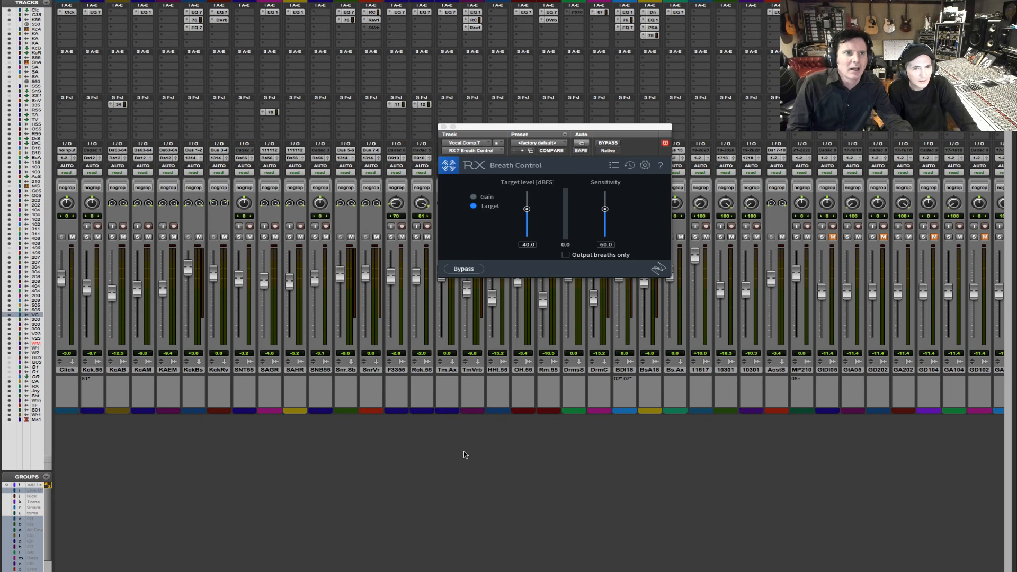
{"action": "left_click", "coordinate": [273, 0]}
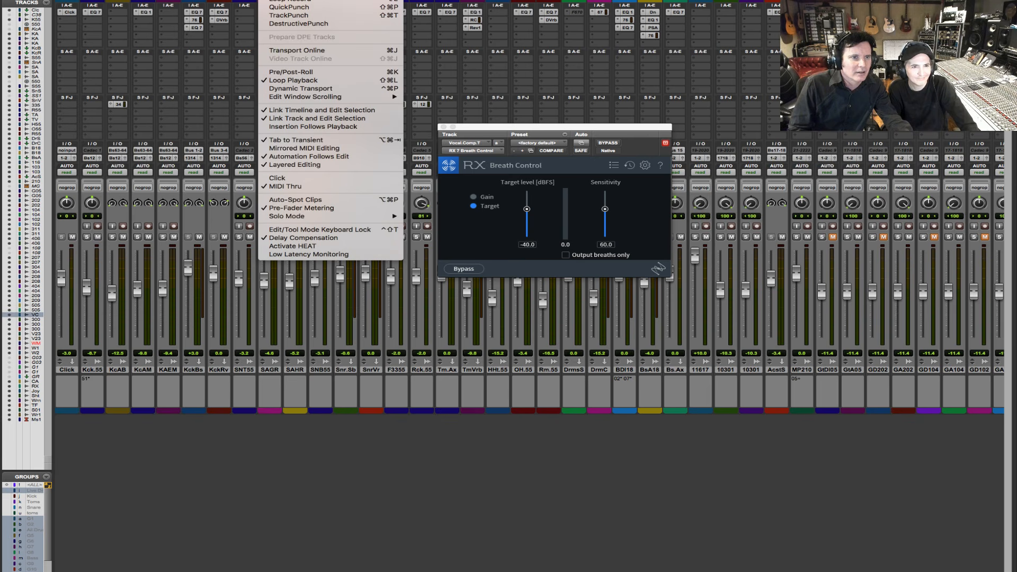
{"action": "key", "text": "Escape"}
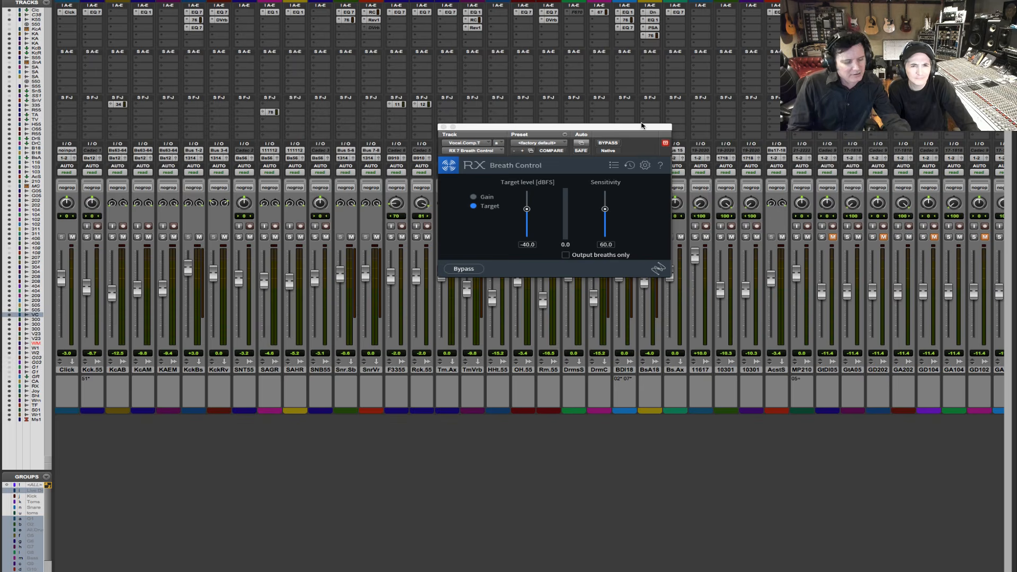
{"action": "key", "text": "super+equal"}
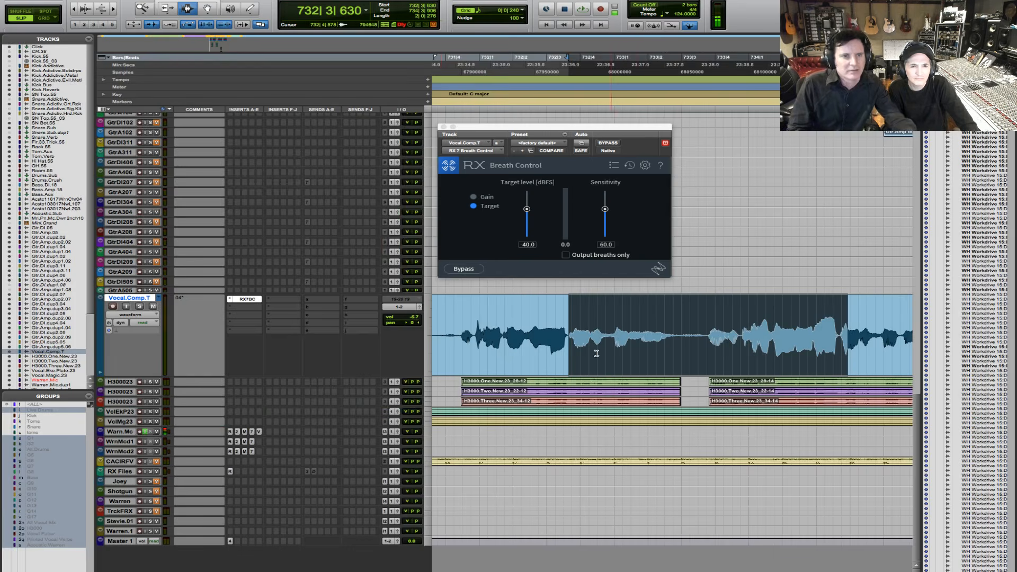
- Bypass the Breath Control insert on Vocal.Comp.T and audition the vocal twice, the second time from just before the phrase
{"action": "left_click", "coordinate": [252, 301], "text": "super"}
{"action": "key", "text": "space"}
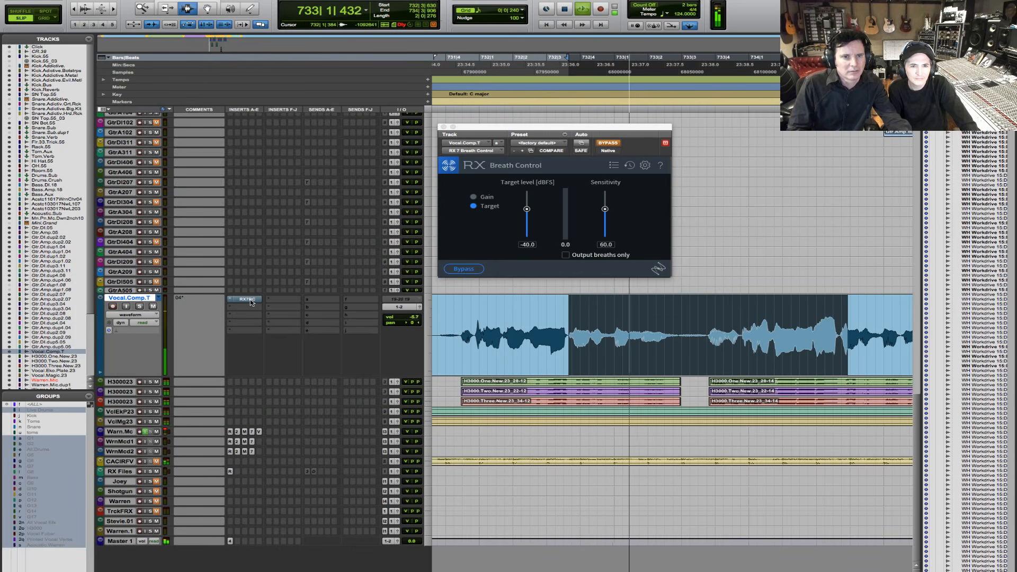
{"action": "key", "text": "space"}
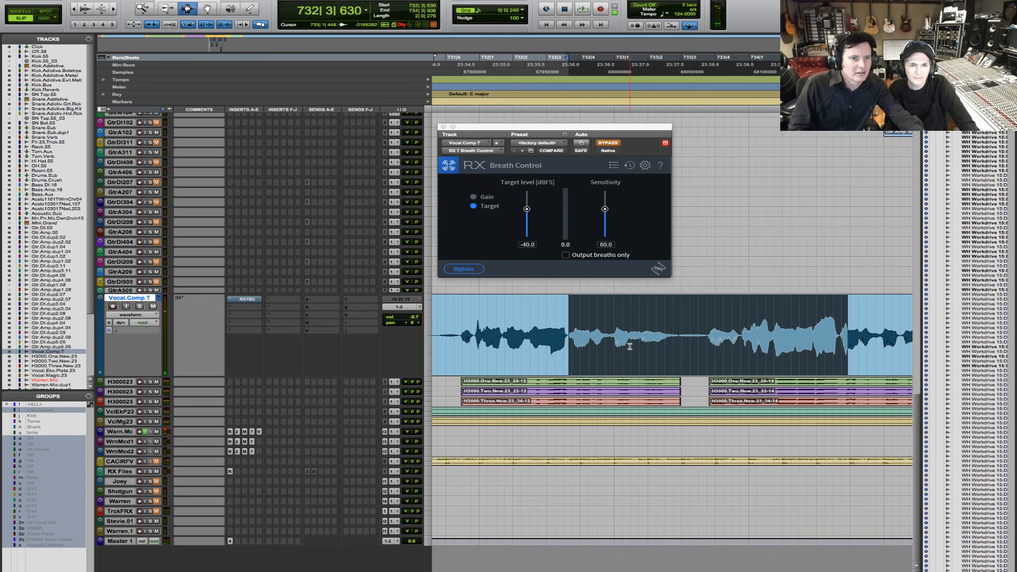
{"action": "double_click", "coordinate": [591, 354]}
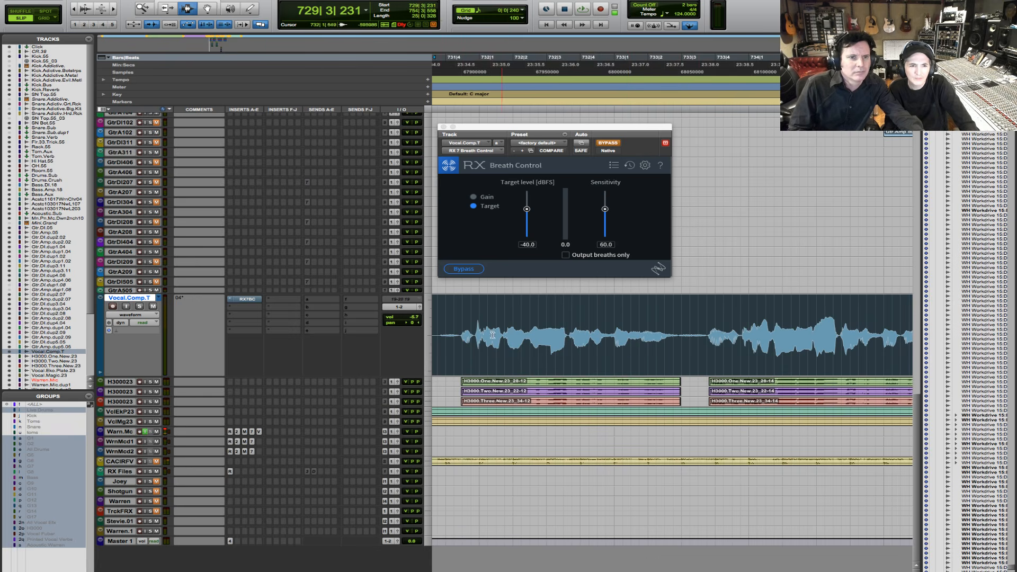
{"action": "left_click", "coordinate": [453, 322]}
{"action": "key", "text": "space"}
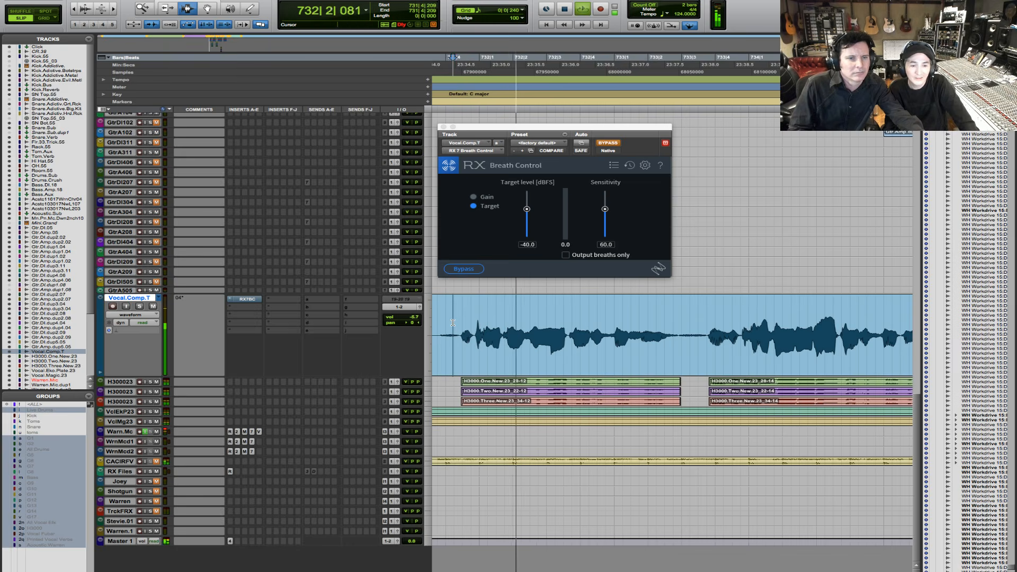
{"action": "key", "text": "space"}
- Audition the vocal from bar 731 with the Breath Control insert made inactive, and reactivate the insert with its bypass off
{"action": "left_click", "coordinate": [247, 300], "text": "ctrl+super"}
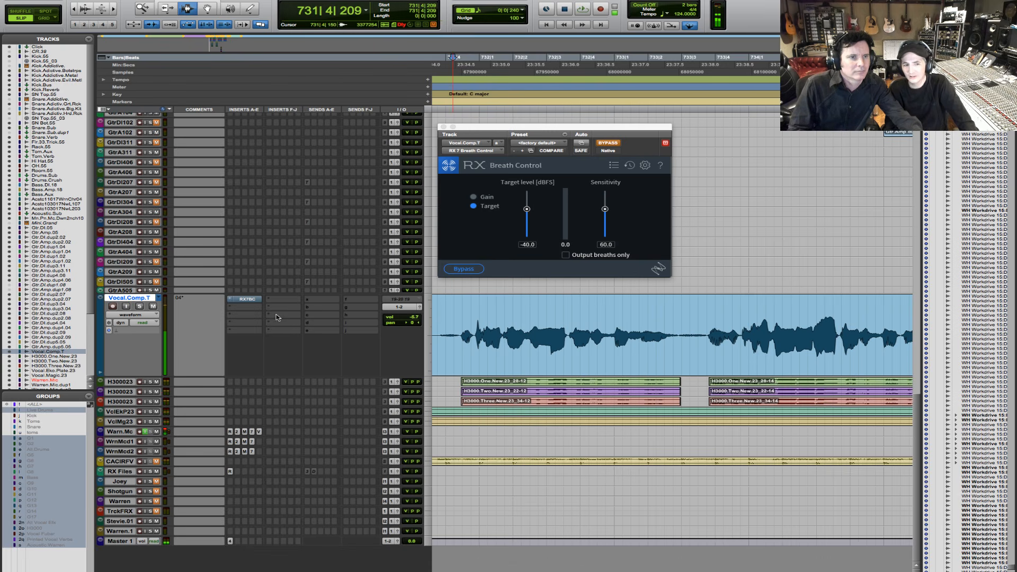
{"action": "key", "text": "space"}
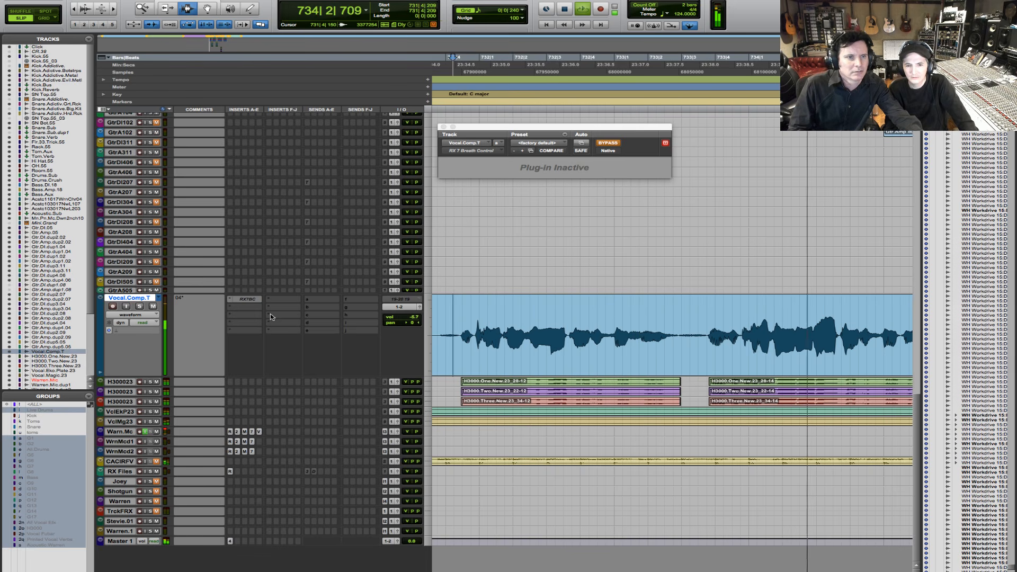
{"action": "key", "text": "r"}
{"action": "key", "text": "r"}
{"action": "key", "text": "r"}
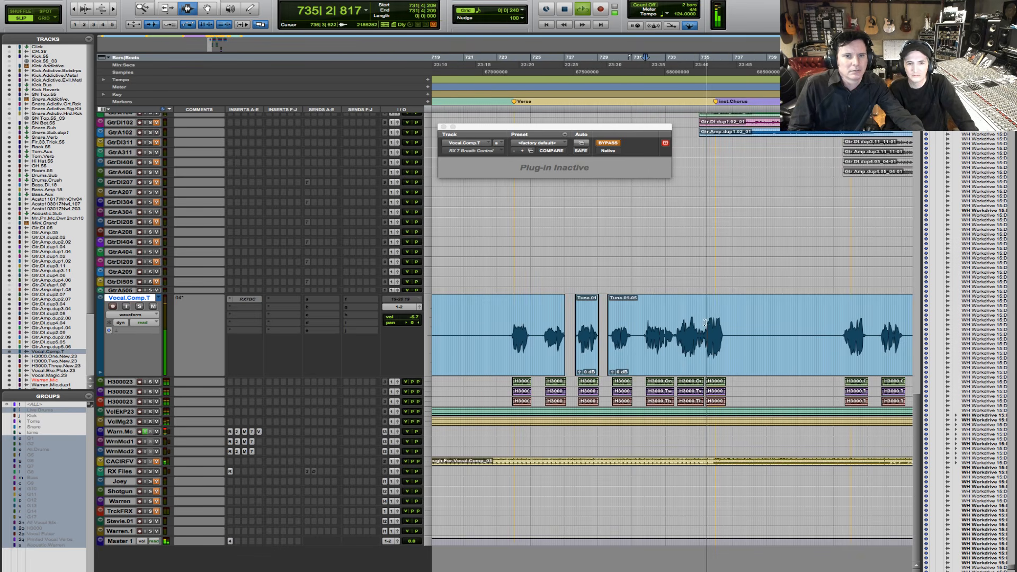
{"action": "key", "text": "space"}
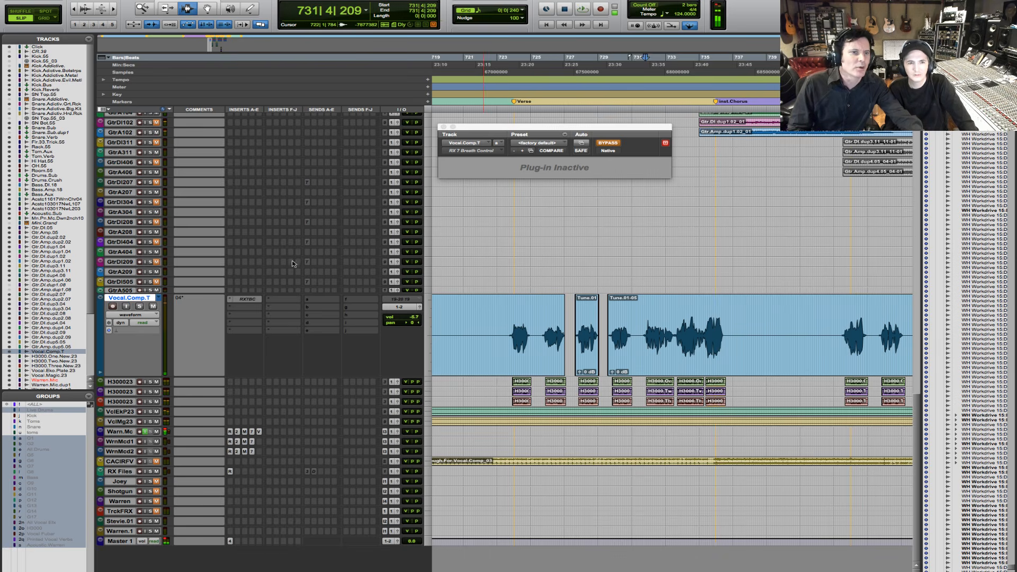
{"action": "left_click", "coordinate": [248, 299], "text": "ctrl+super"}
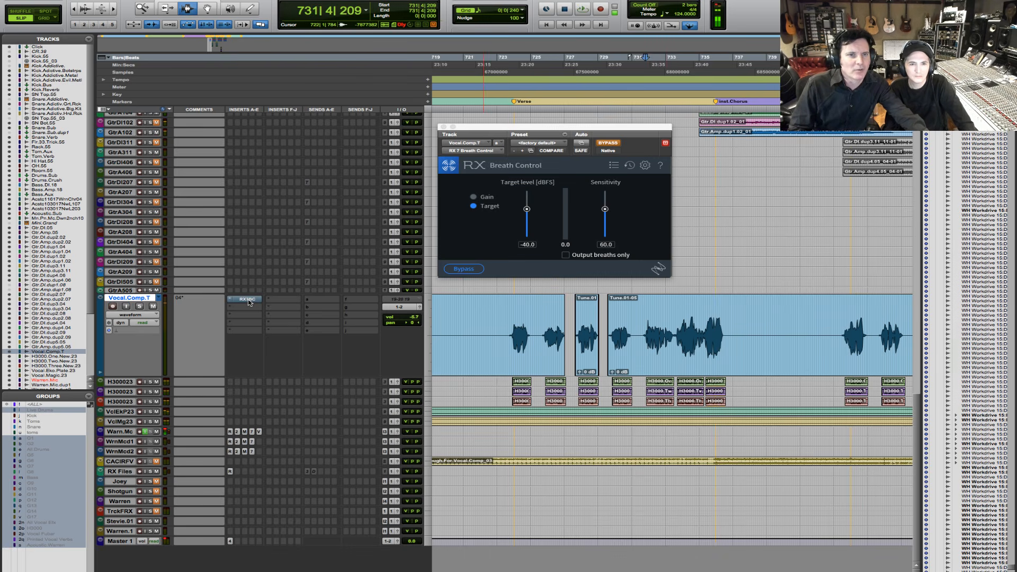
{"action": "left_click", "coordinate": [608, 143]}
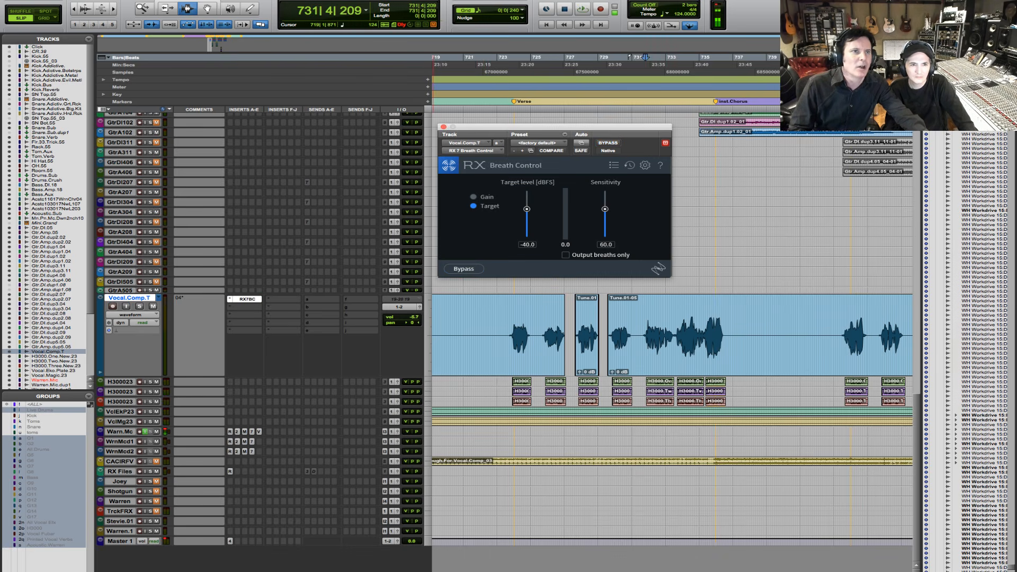
- Open the AudioSuite version of RX 7 Breath Control, set its target level to -40.6 dBFS, and move its window lower
{"action": "left_click", "coordinate": [232, 1]}
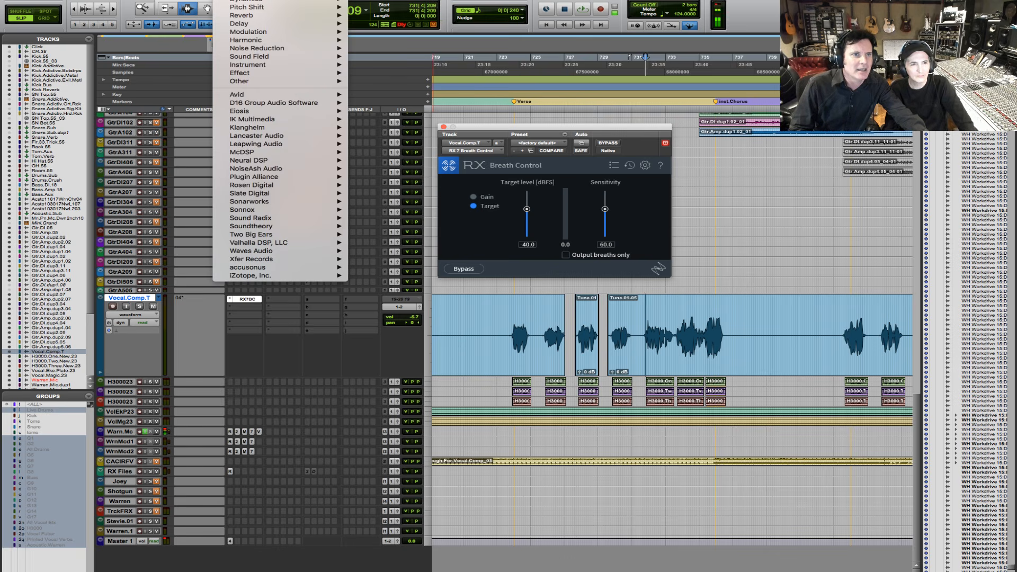
{"action": "mouse_move", "coordinate": [334, 275]}
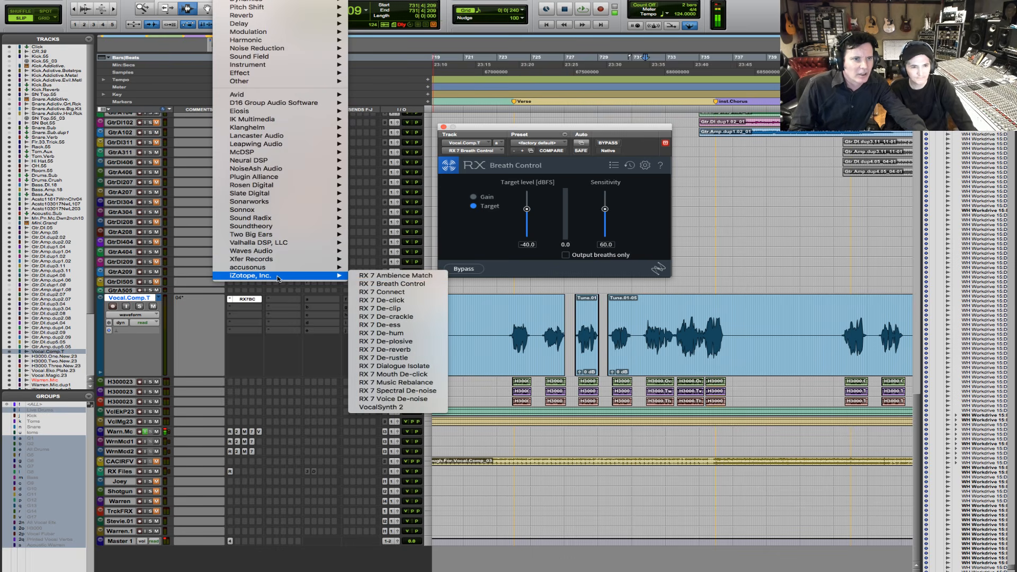
{"action": "left_click", "coordinate": [391, 284]}
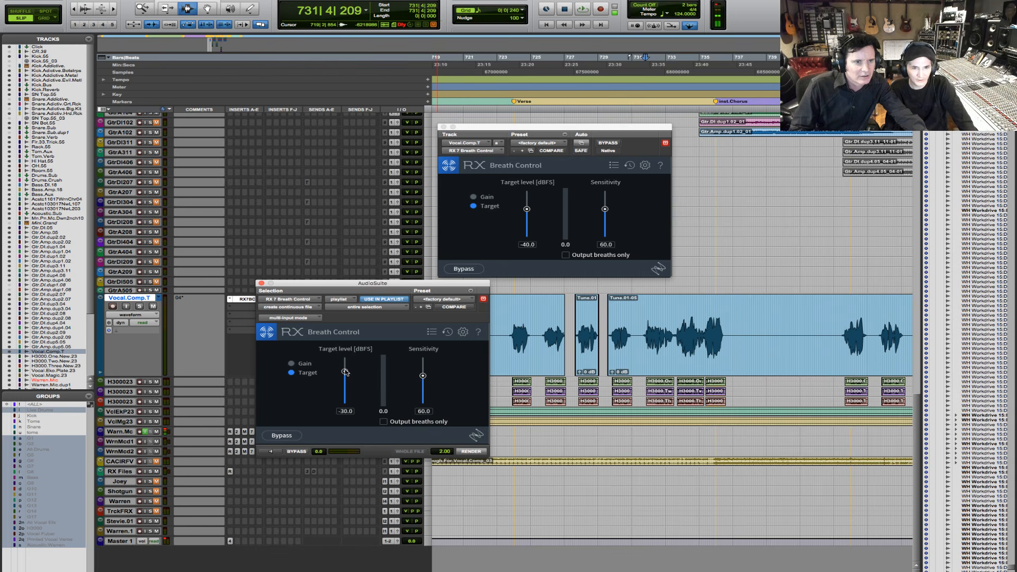
{"action": "left_click_drag", "start_coordinate": [345, 372], "coordinate": [346, 375]}
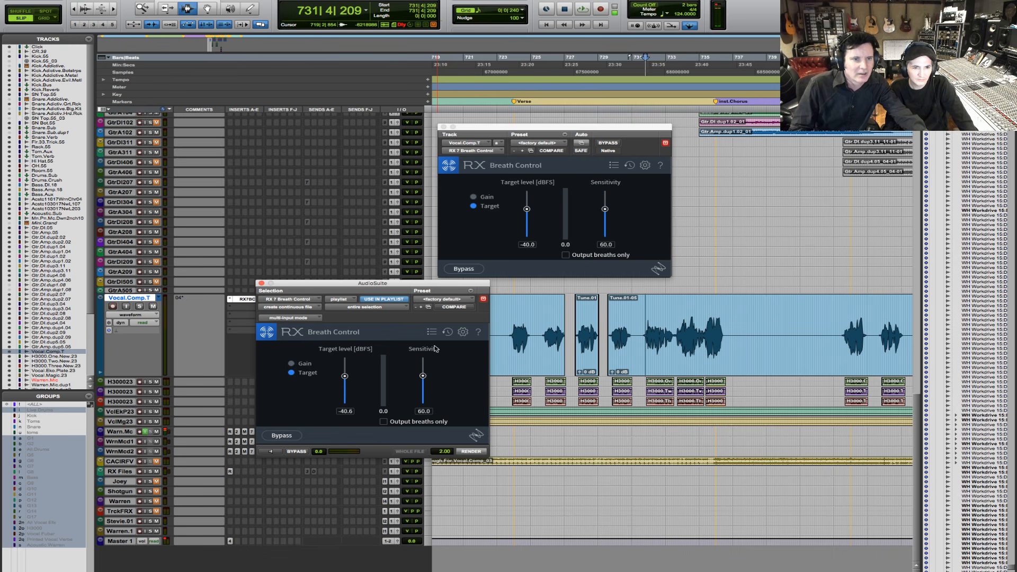
{"action": "left_click_drag", "start_coordinate": [440, 285], "coordinate": [452, 386]}
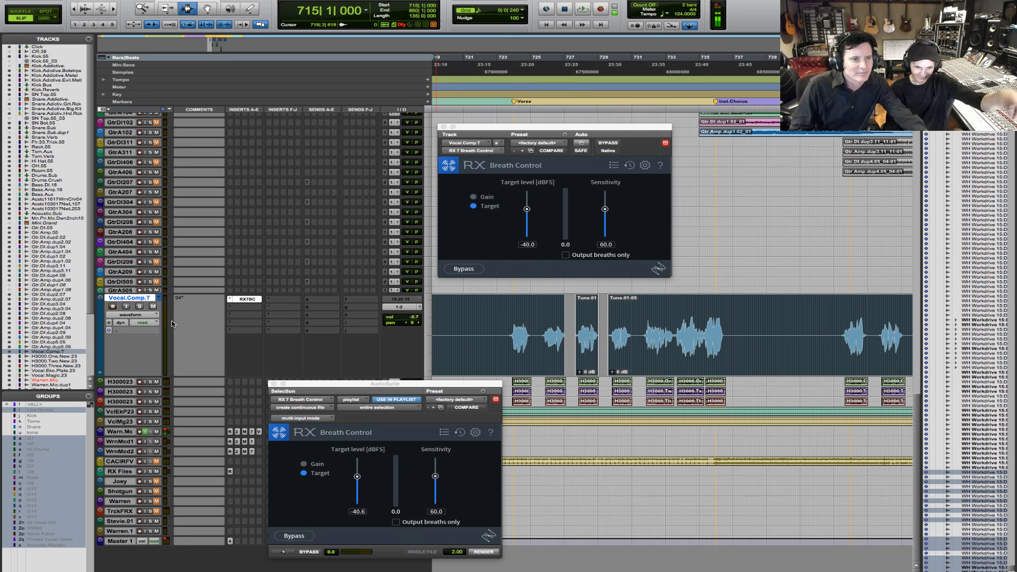
- Duplicate the Vocal.Comp.T playlist and render Breath Control onto the whole selected vocal
{"action": "left_click", "coordinate": [155, 299]}
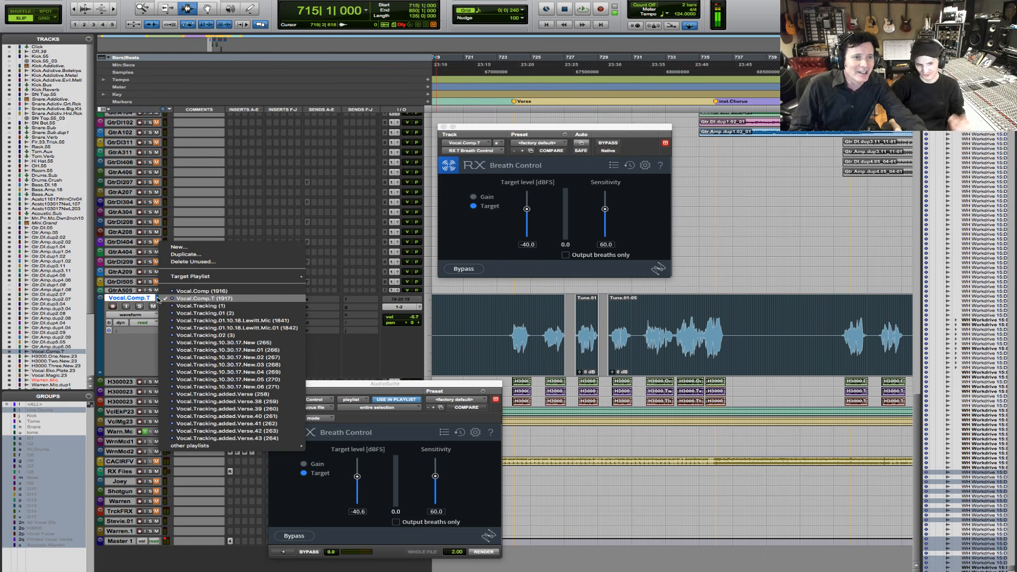
{"action": "left_click", "coordinate": [203, 256]}
{"action": "key", "text": "Return"}
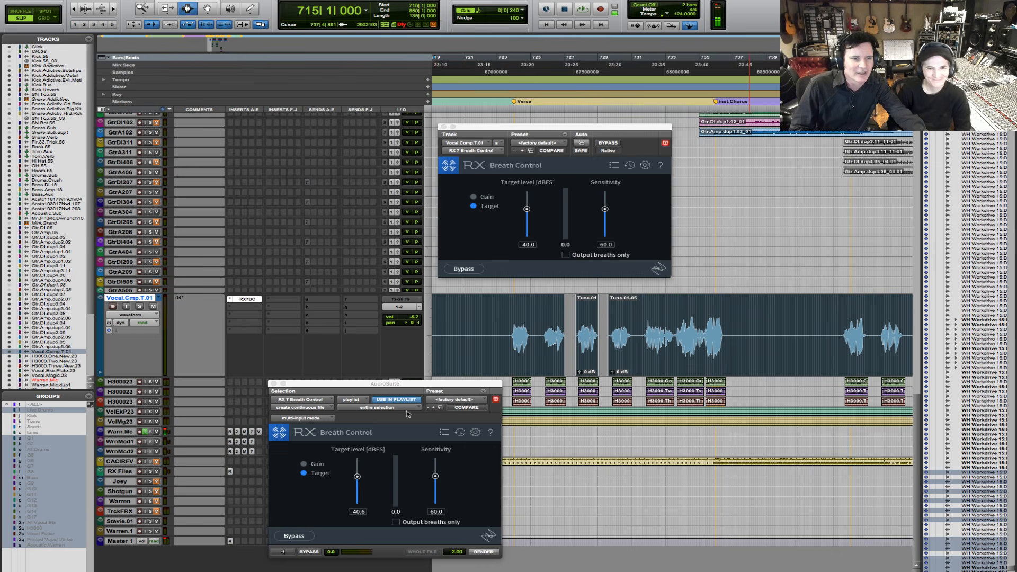
{"action": "left_click", "coordinate": [483, 552]}
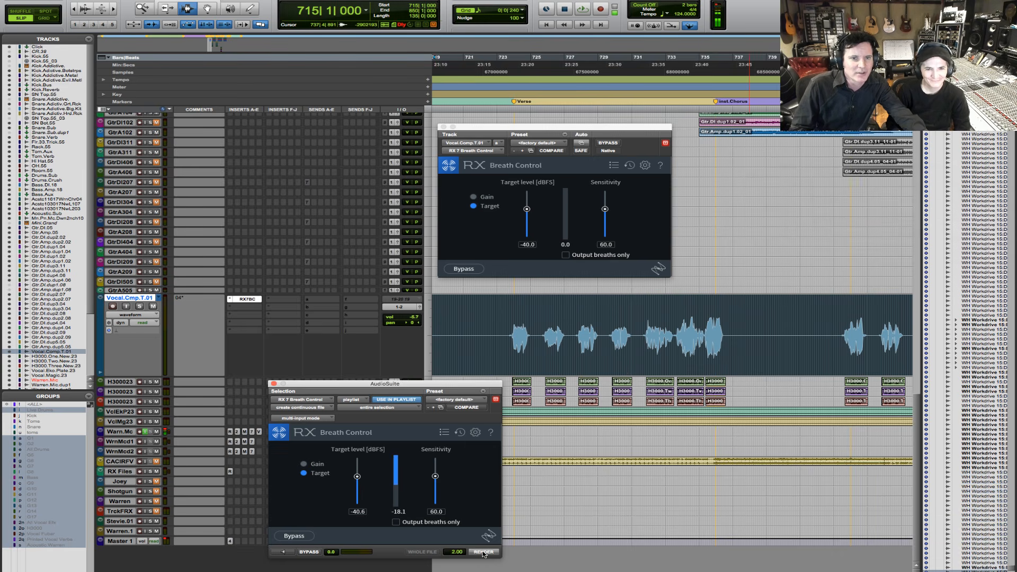
- Make the Breath Control insert inactive and audition the rendered vocal from bar 731
{"action": "left_click", "coordinate": [659, 358]}
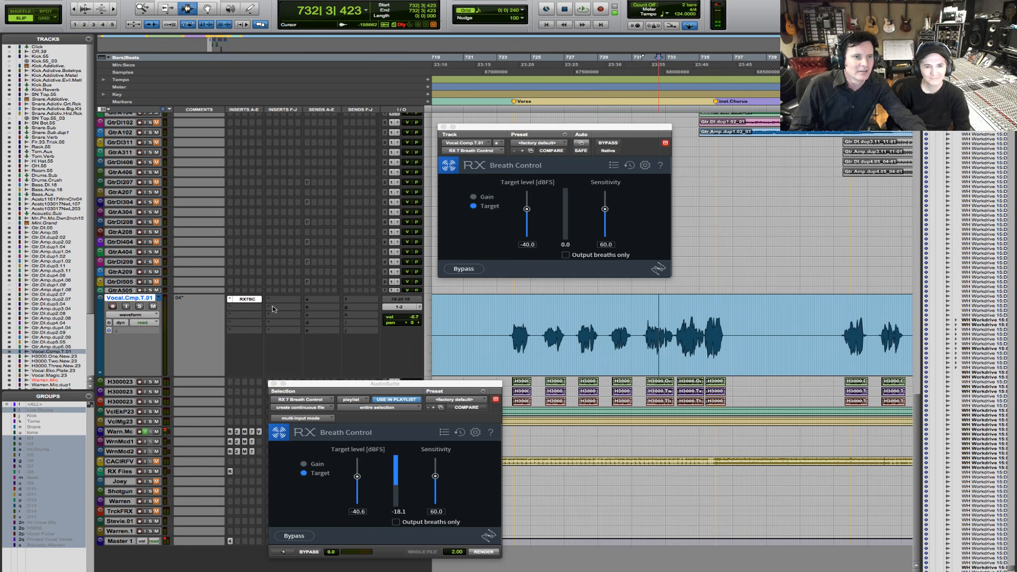
{"action": "left_click", "coordinate": [241, 301], "text": "ctrl+super"}
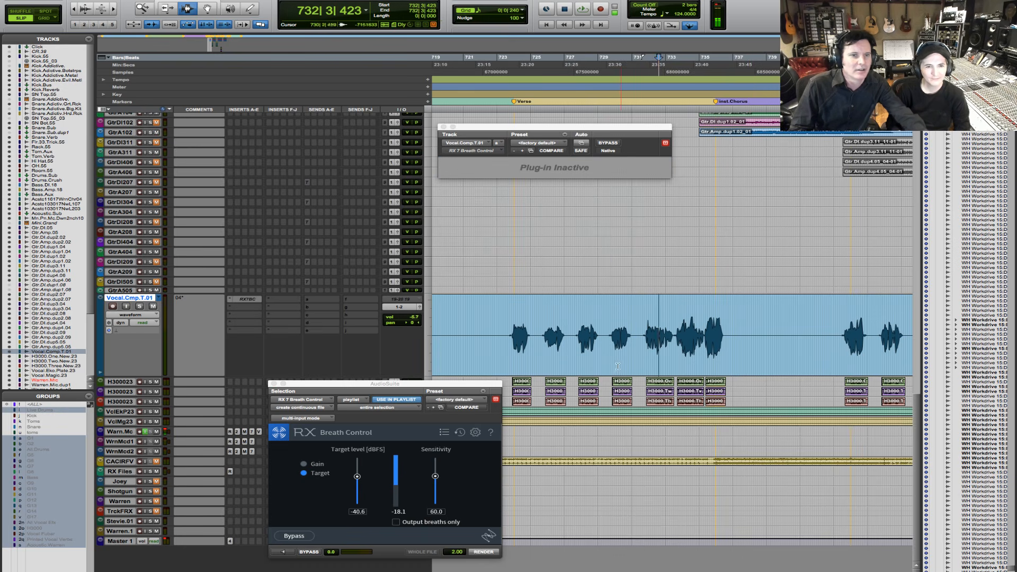
{"action": "left_click", "coordinate": [635, 340]}
{"action": "key", "text": "space"}
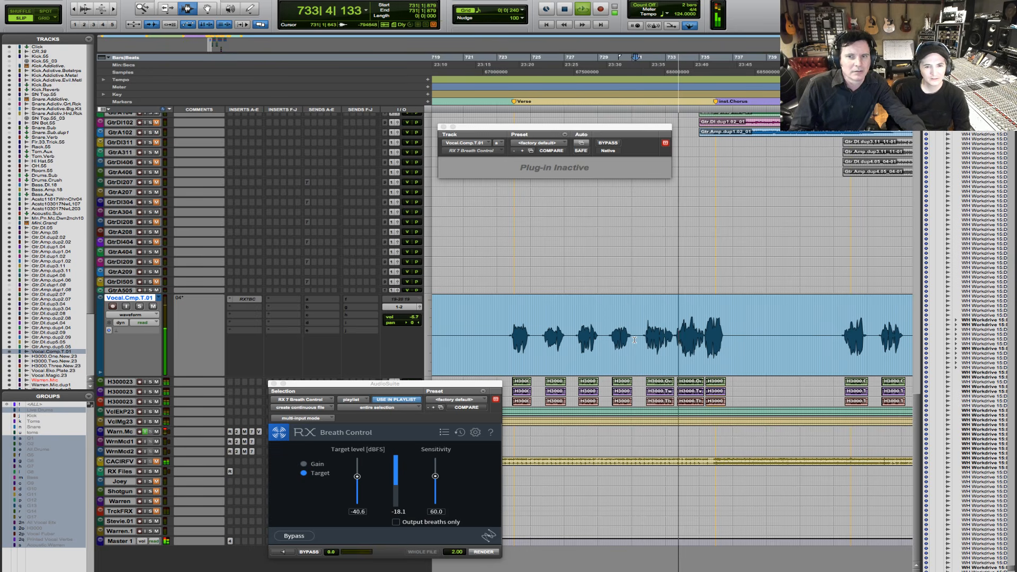
{"action": "key", "text": "space"}
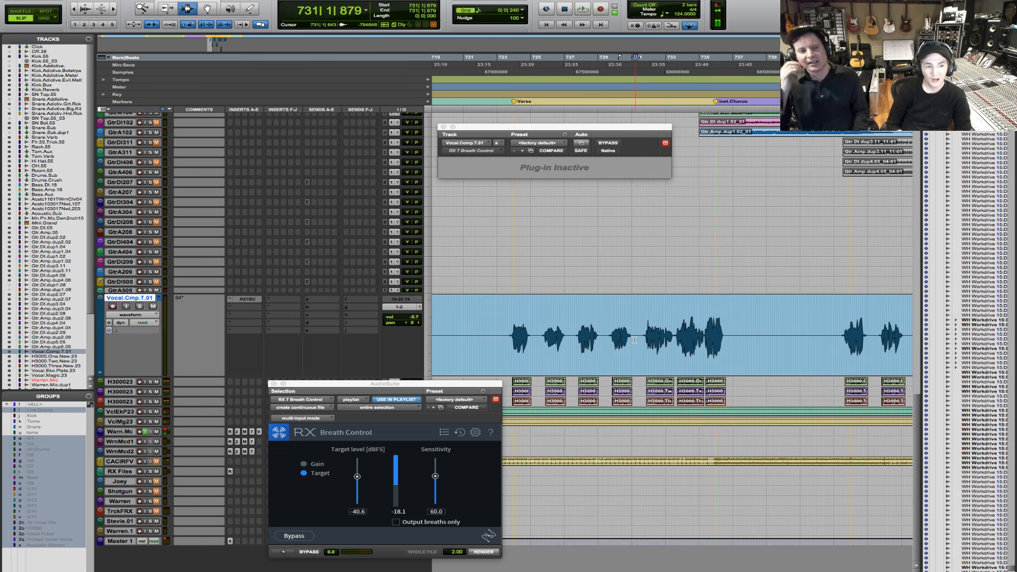
- Close both Breath Control windows and place the edit cursor just before the verse's first vocal phrase, at bar 723
{"action": "left_click", "coordinate": [444, 127]}
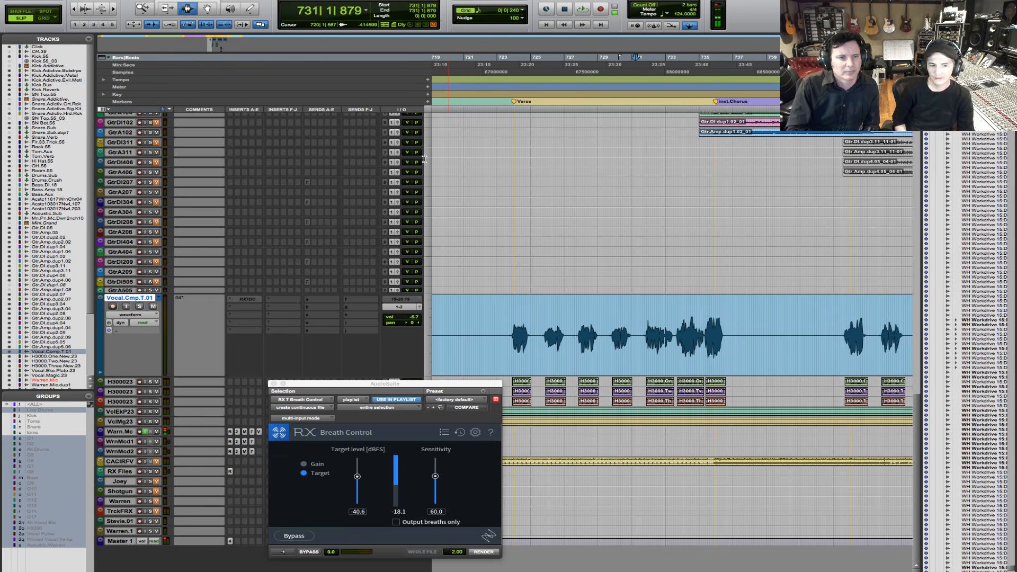
{"action": "left_click", "coordinate": [273, 383]}
{"action": "left_click", "coordinate": [505, 335]}
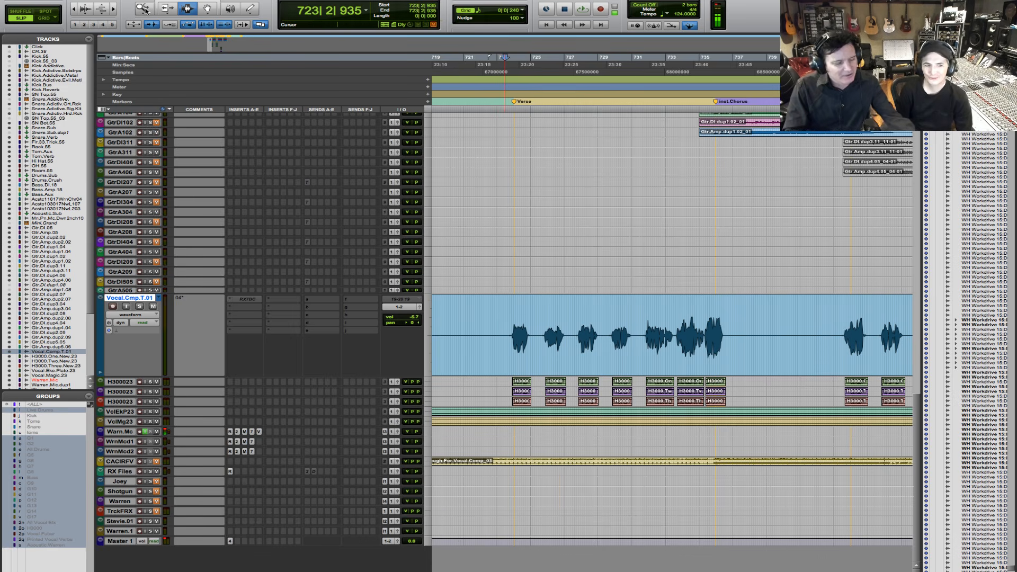
{"action": "left_click", "coordinate": [74, 9]}
{"action": "left_click", "coordinate": [74, 9]}
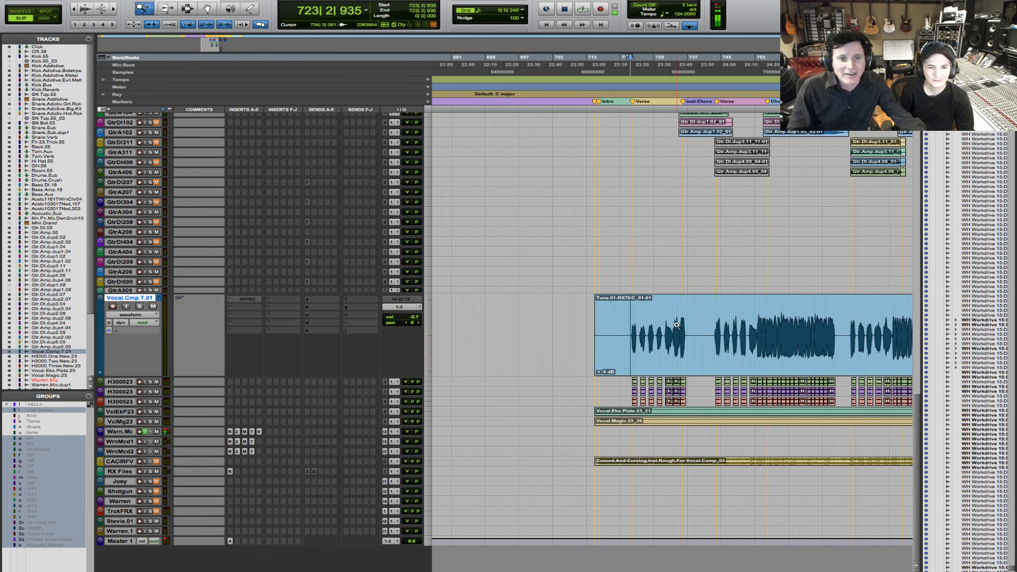
{"action": "key", "text": "F5"}
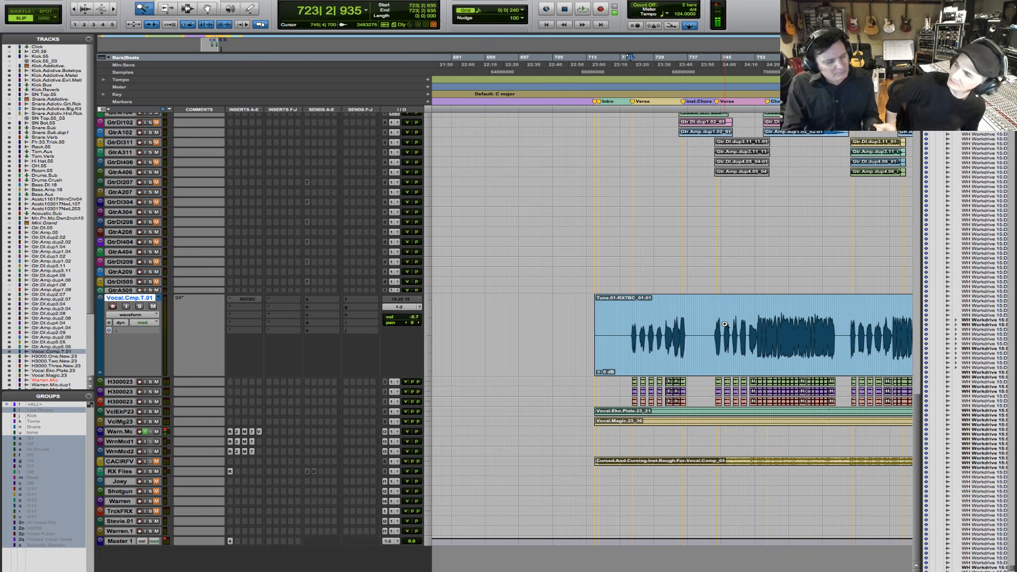
- Locate the Spoken.Word clip on the RX Files track and select the whole clip
{"action": "key", "text": "r"}
{"action": "key", "text": "r"}
{"action": "key", "text": "r"}
{"action": "key", "text": "r"}
{"action": "key", "text": "r"}
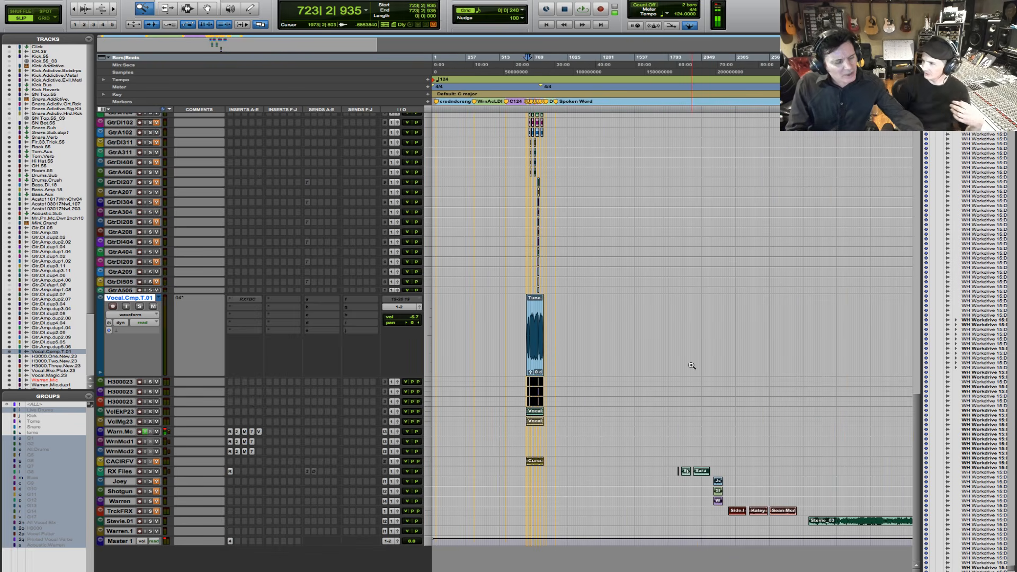
{"action": "key", "text": "F5"}
{"action": "left_click_drag", "start_coordinate": [663, 475], "coordinate": [775, 460]}
{"action": "key", "text": "F7"}
{"action": "double_click", "coordinate": [530, 471]}
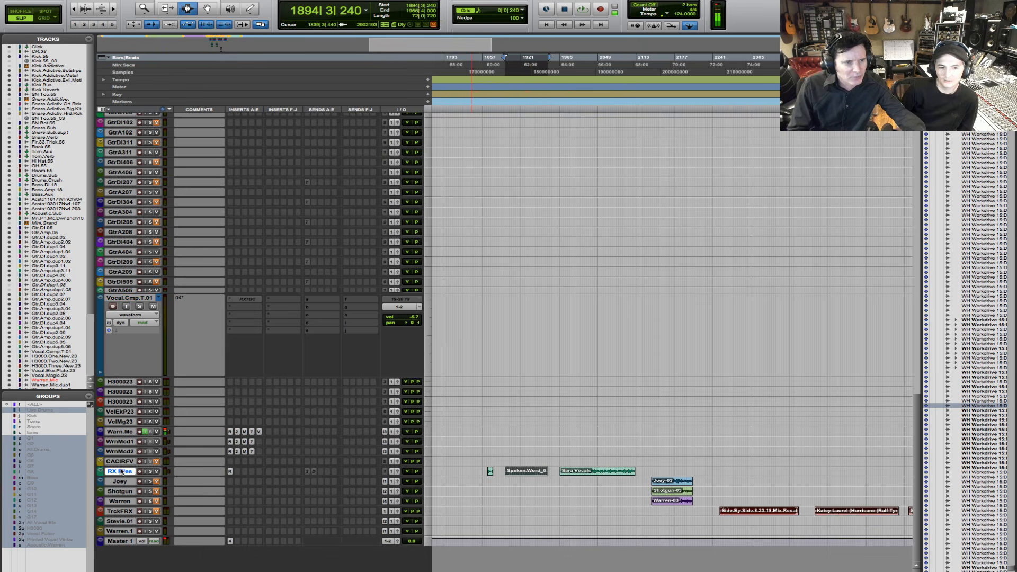
- Play the spoken-word clip with the RX Files track soloed and set that track's height to large
{"action": "left_click", "coordinate": [150, 472]}
{"action": "key", "text": "space"}
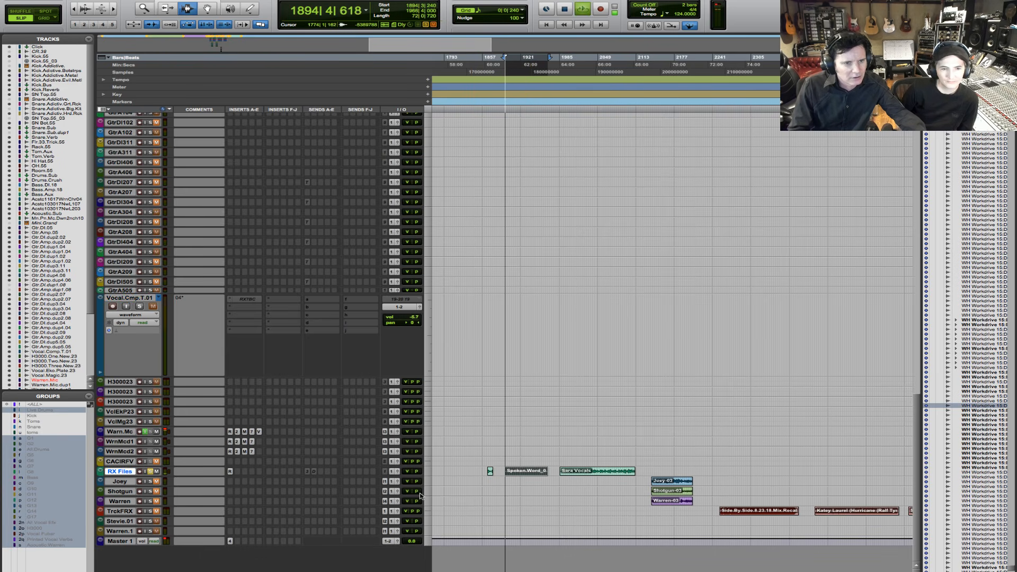
{"action": "left_click", "coordinate": [424, 475]}
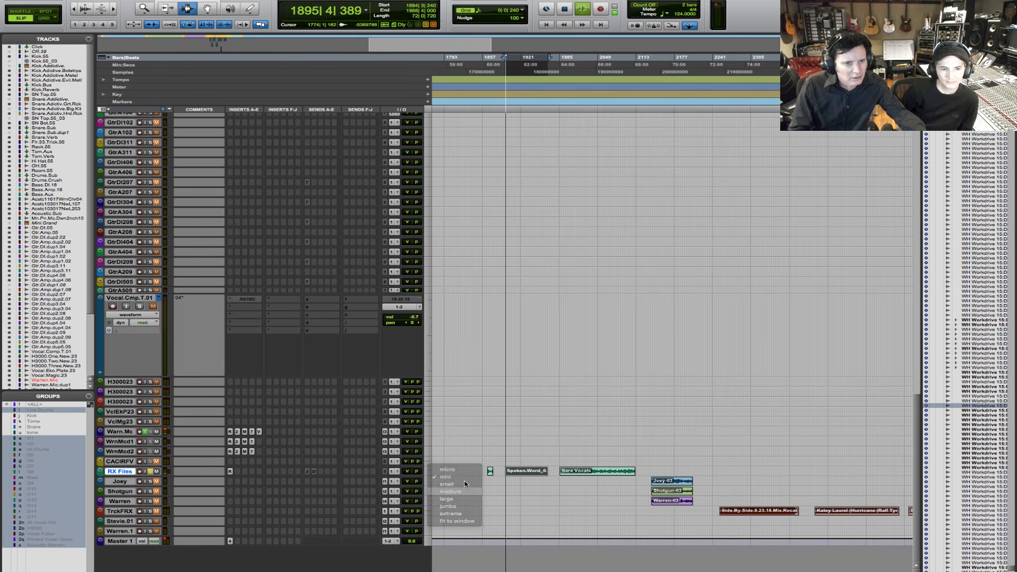
{"action": "left_click", "coordinate": [448, 500]}
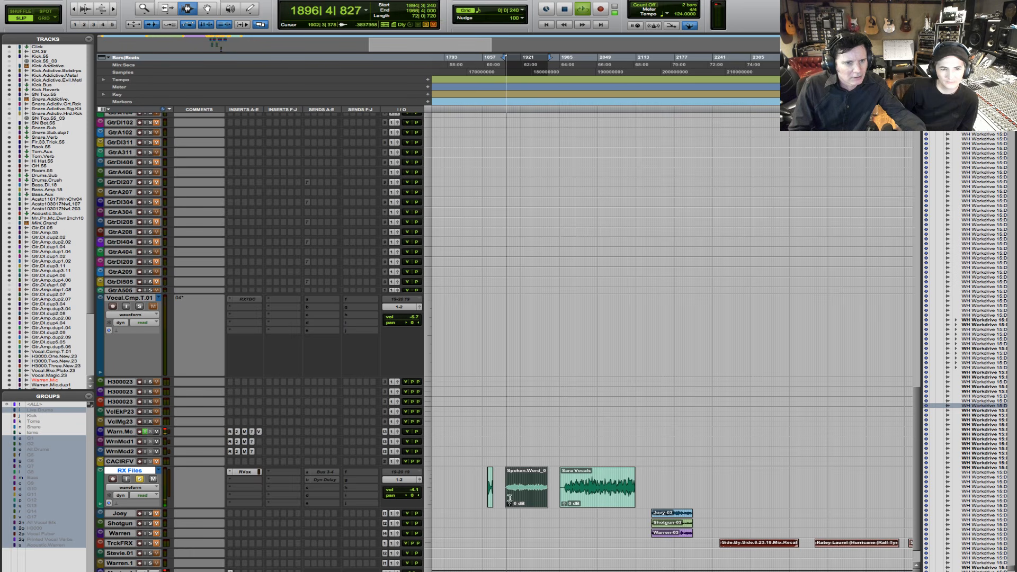
- Select about three bars at the start of the speech in the Spoken.Word clip and audition the selection
{"action": "key", "text": "F5"}
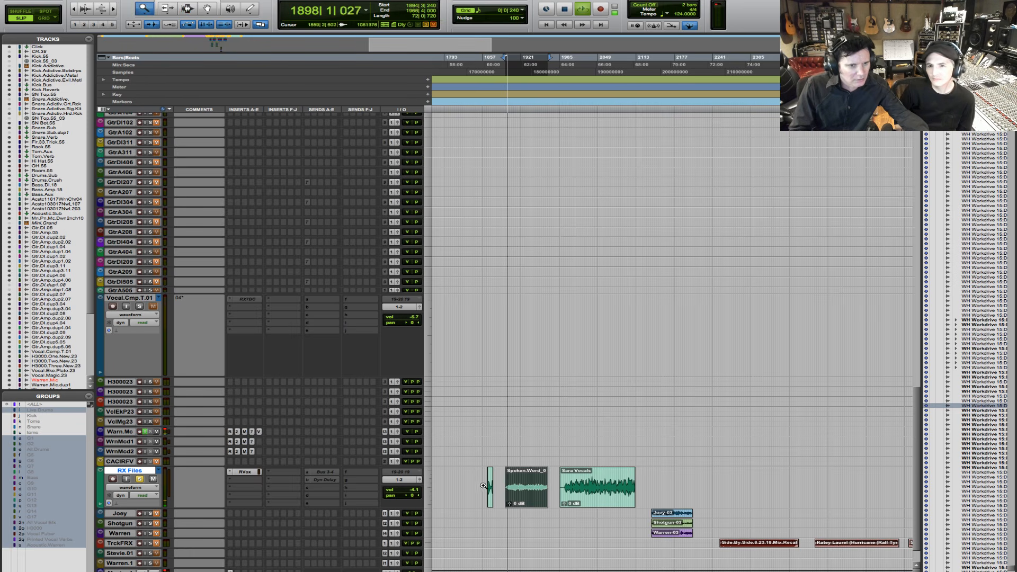
{"action": "left_click_drag", "start_coordinate": [483, 486], "coordinate": [545, 500]}
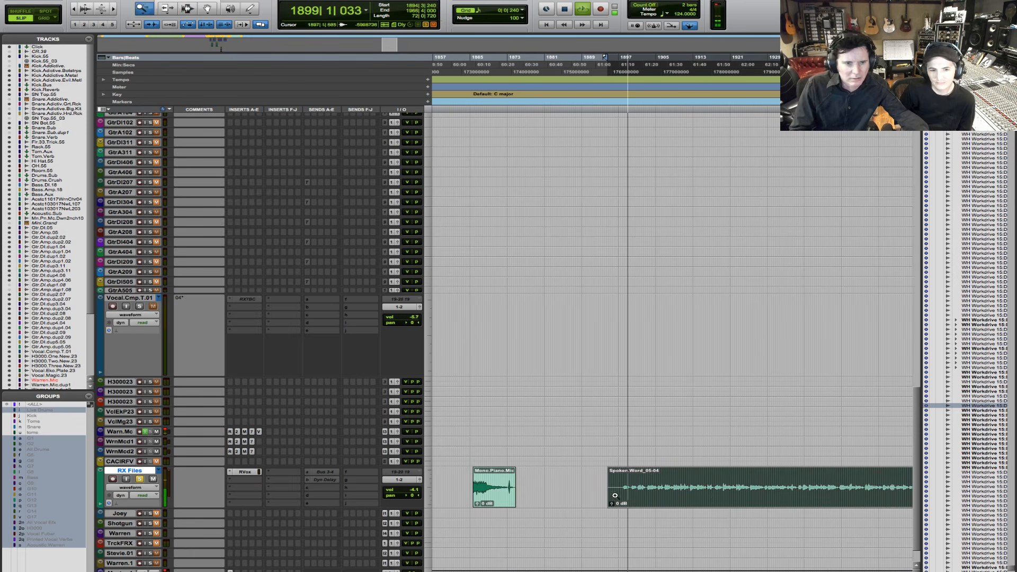
{"action": "left_click_drag", "start_coordinate": [608, 504], "coordinate": [737, 503]}
{"action": "key", "text": "space"}
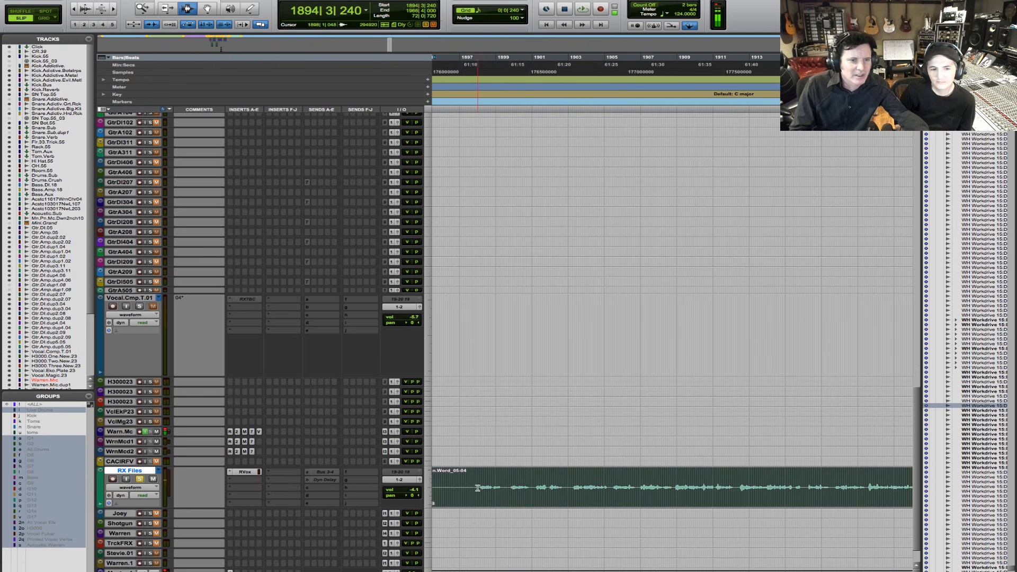
{"action": "left_click_drag", "start_coordinate": [477, 498], "coordinate": [535, 497]}
{"action": "key", "text": "space"}
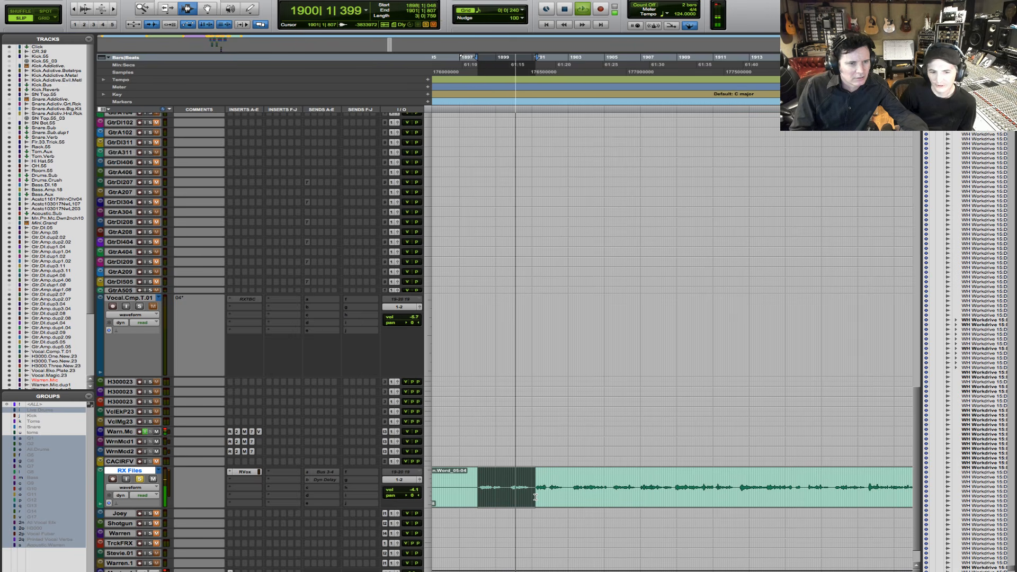
- Stop playback and select about two bars of speech starting at bar 1903 in the Spoken.Word clip
{"action": "key", "text": "space"}
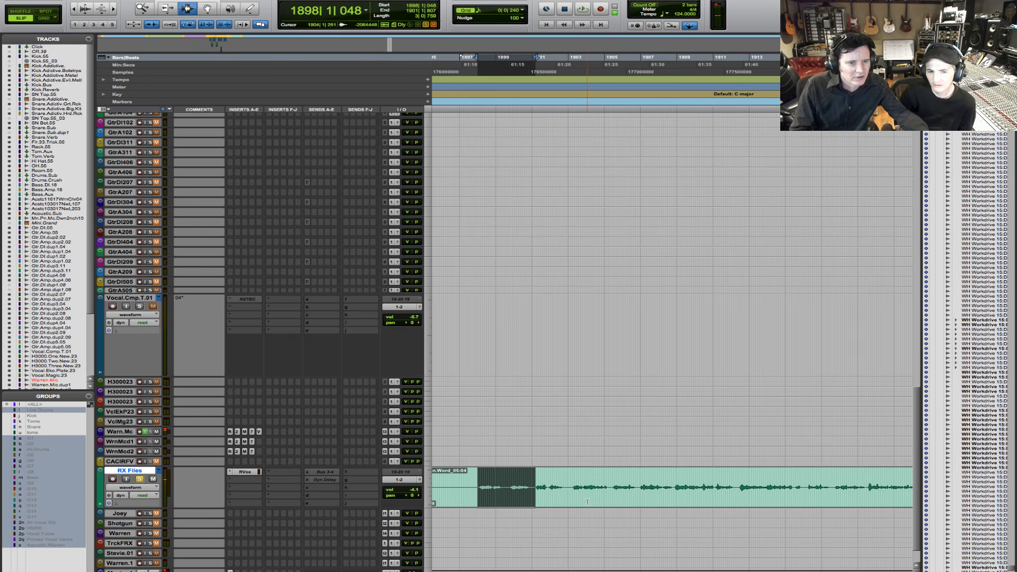
{"action": "left_click_drag", "start_coordinate": [571, 489], "coordinate": [610, 496]}
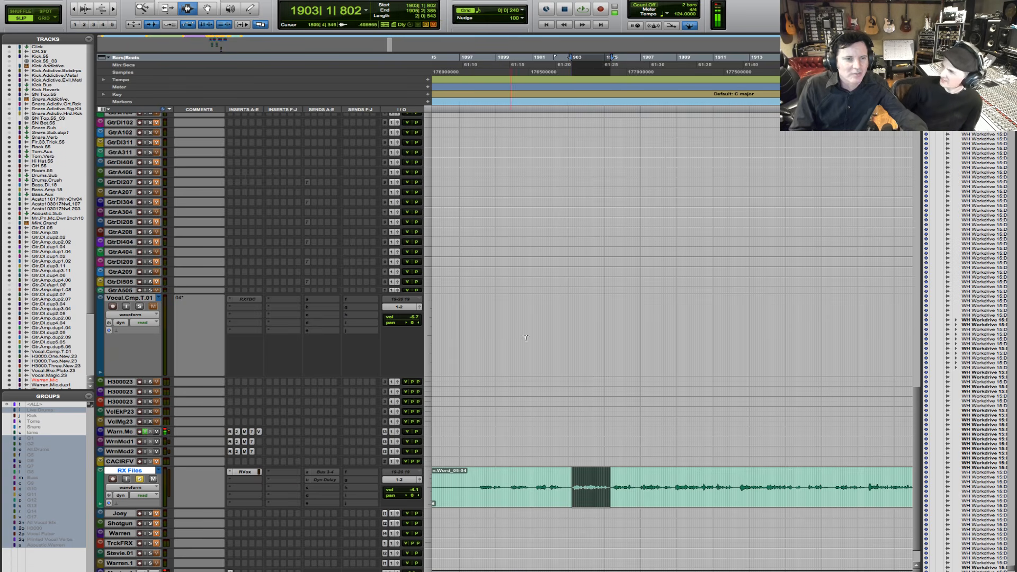
{"action": "key", "text": "r"}
{"action": "key", "text": "r"}
{"action": "key", "text": "r"}
{"action": "key", "text": "r"}
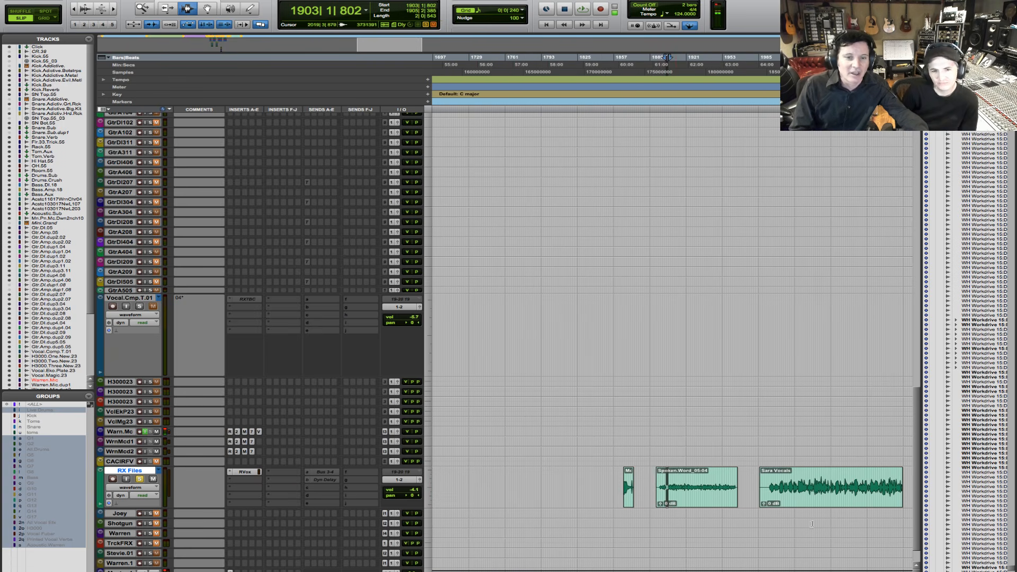
- Select about five bars starting at bar 2003 in the vocals clip that follows Spoken.Word and audition the selection
{"action": "key", "text": "F5"}
{"action": "left_click_drag", "start_coordinate": [771, 493], "coordinate": [841, 488]}
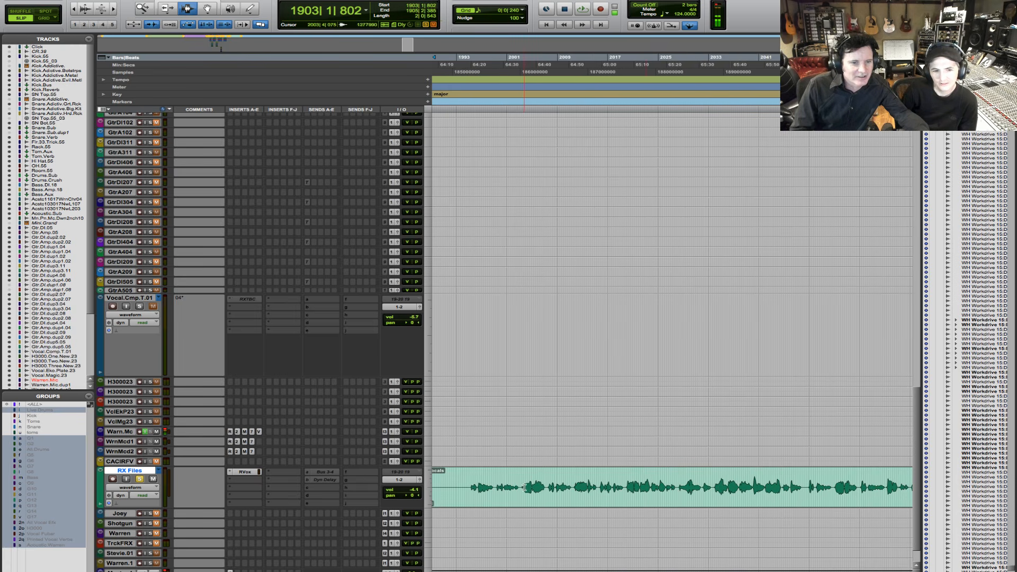
{"action": "left_click_drag", "start_coordinate": [524, 487], "coordinate": [554, 492]}
{"action": "key", "text": "space"}
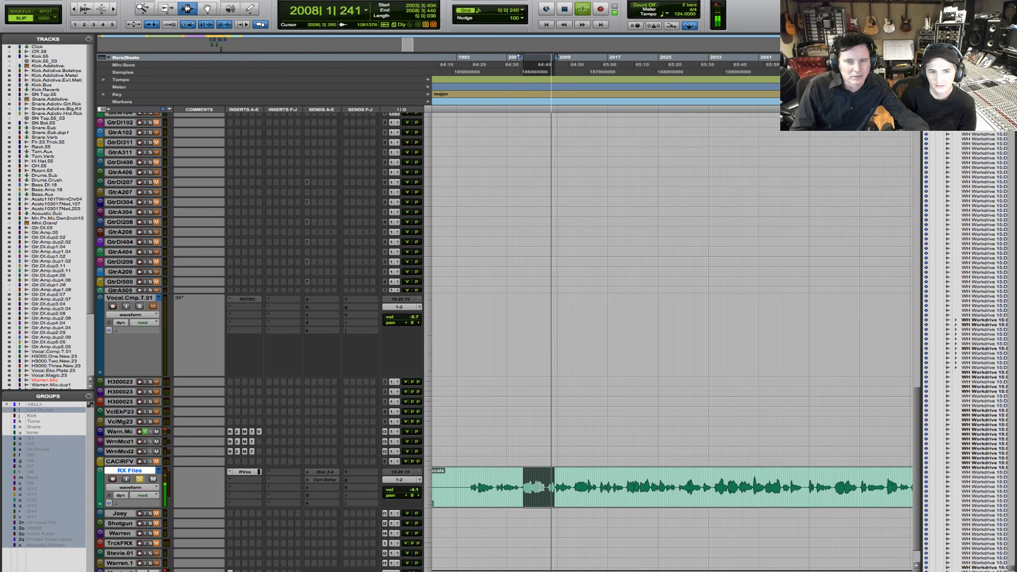
{"action": "key", "text": "space"}
- Select nearly five bars starting at bar 2044 in the same vocals clip on the RX Files track and audition them
{"action": "key", "text": "r"}
{"action": "key", "text": "r"}
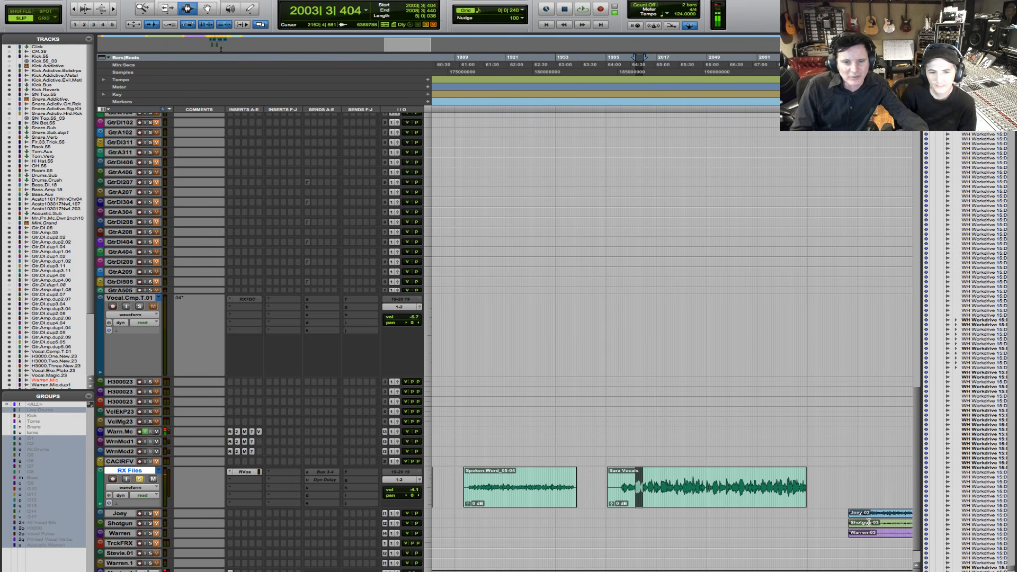
{"action": "scroll", "coordinate": [868, 521], "scroll_direction": "down", "scroll_amount": 2}
{"action": "left_click", "coordinate": [865, 482]}
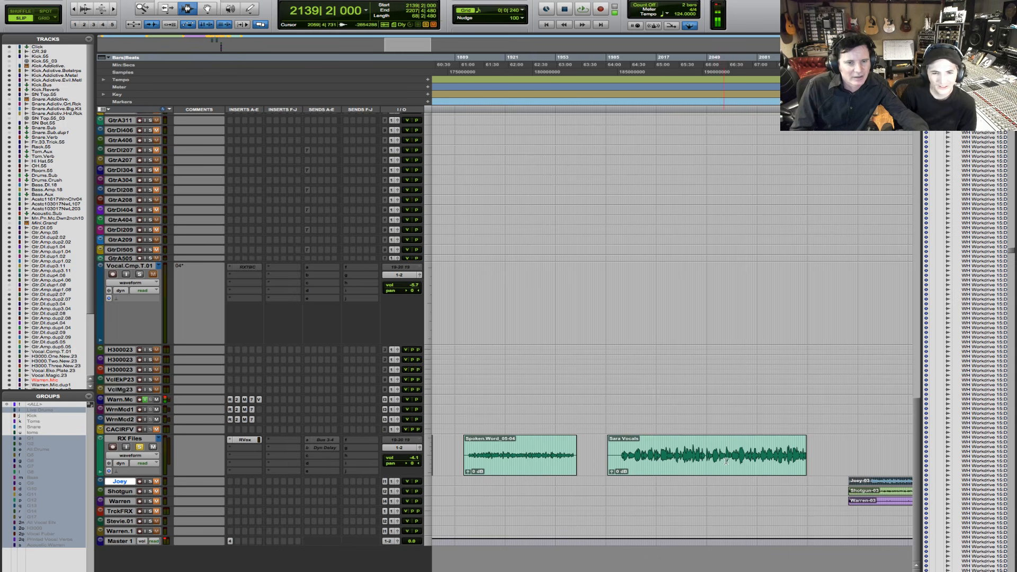
{"action": "key", "text": "F5"}
{"action": "left_click_drag", "start_coordinate": [689, 456], "coordinate": [744, 457]}
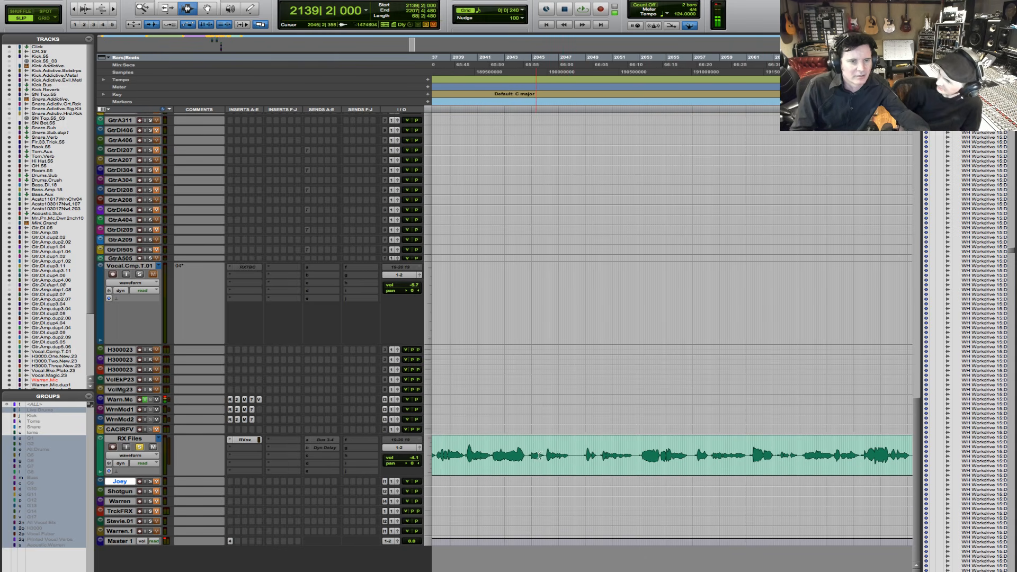
{"action": "left_click_drag", "start_coordinate": [524, 456], "coordinate": [590, 457]}
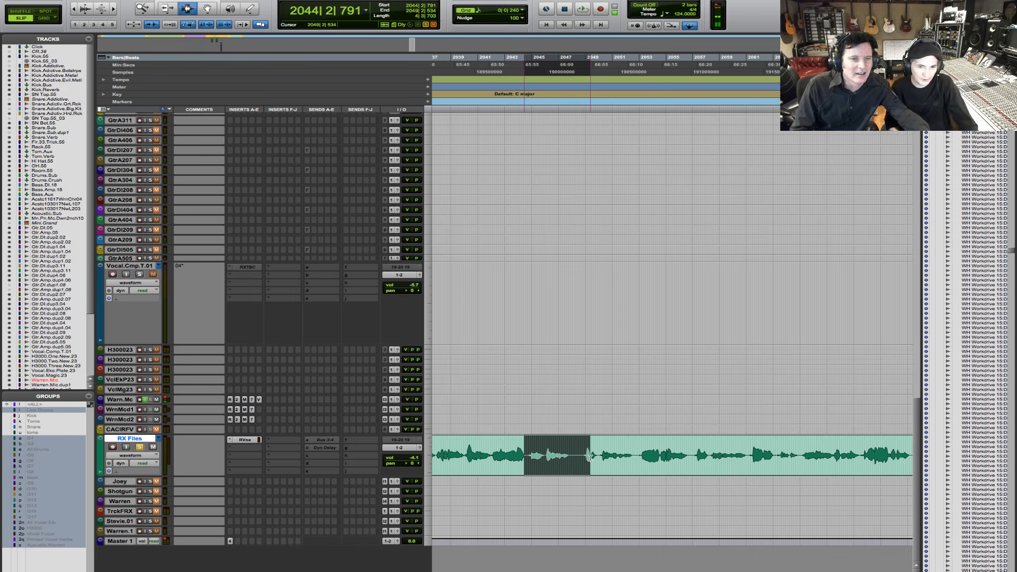
{"action": "key", "text": "space"}
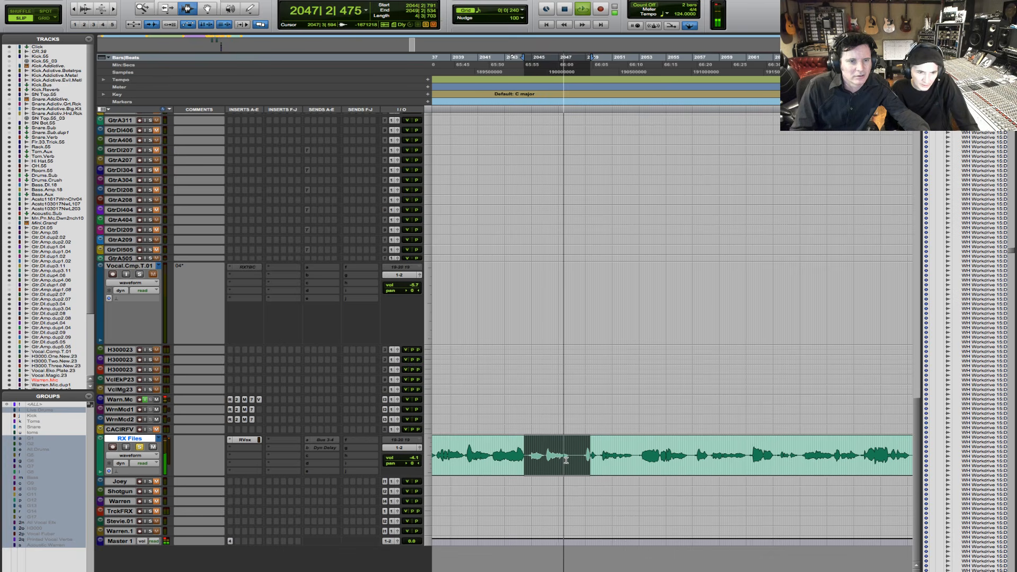
{"action": "key", "text": "space"}
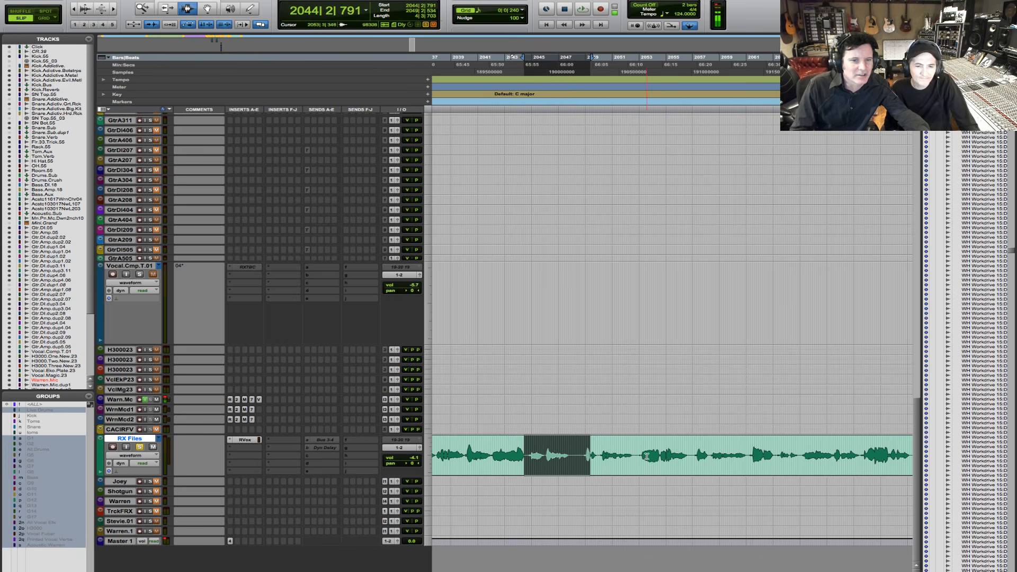
- Select nearly four bars of the vocals clip starting at bar 2038 and audition the selection
{"action": "left_click_drag", "start_coordinate": [445, 457], "coordinate": [497, 458]}
{"action": "key", "text": "space"}
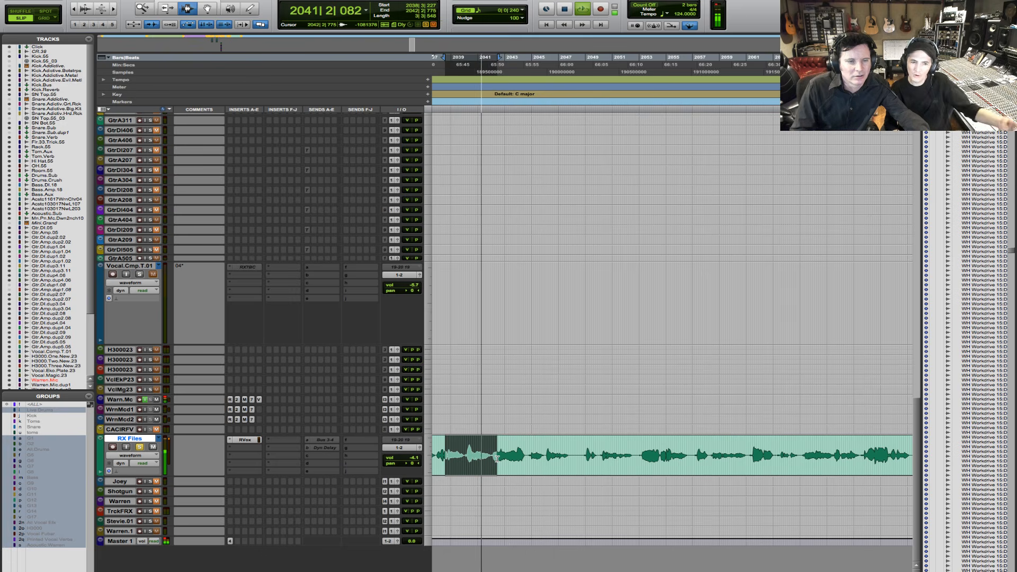
{"action": "key", "text": "space"}
{"action": "key", "text": "r"}
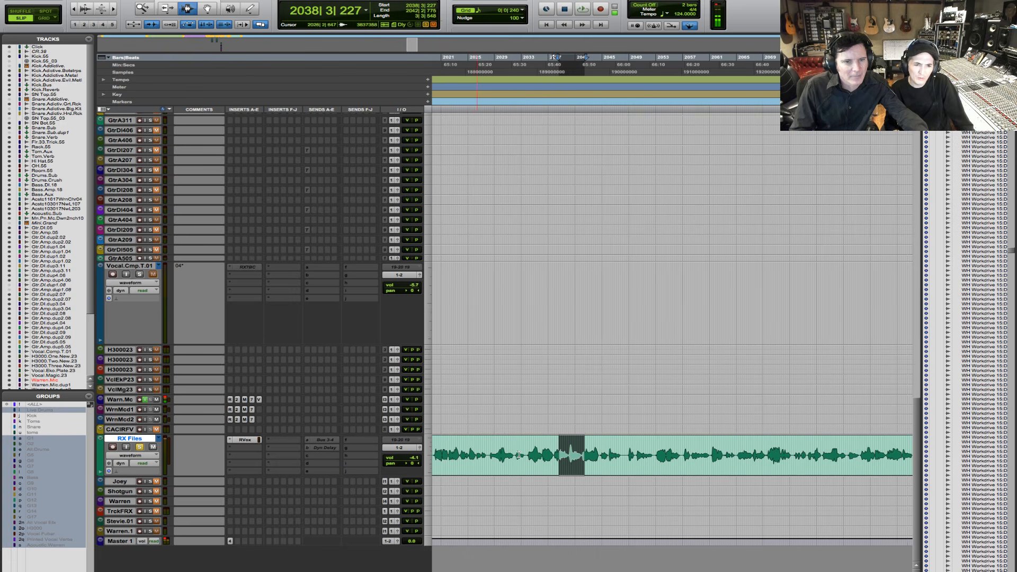
- Play the vocals clip from beat 4 of bar 2037 and select that phrase up to the start of bar 2040
{"action": "left_click", "coordinate": [553, 456]}
{"action": "key", "text": "space"}
{"action": "key", "text": "t"}
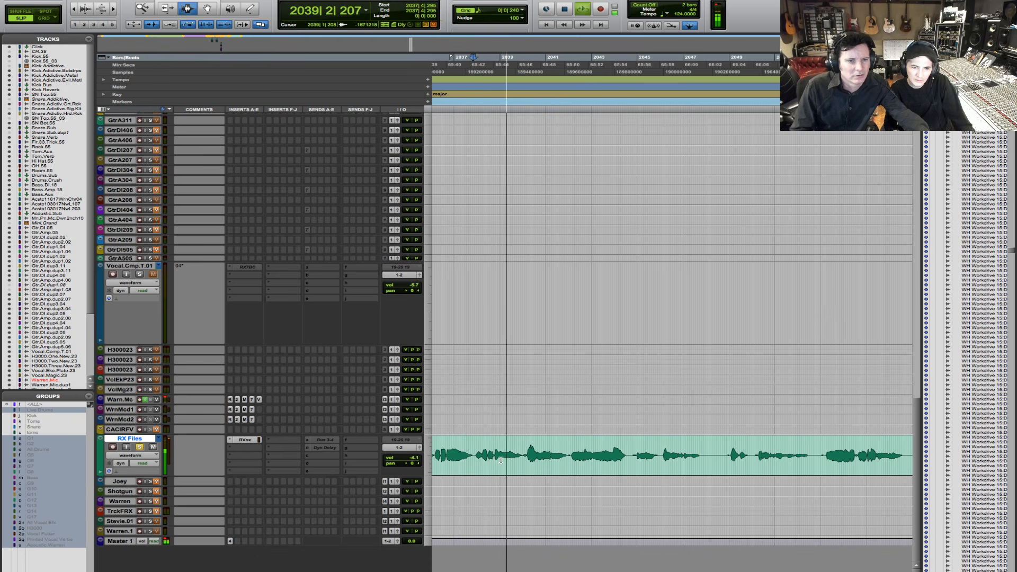
{"action": "key", "text": "space"}
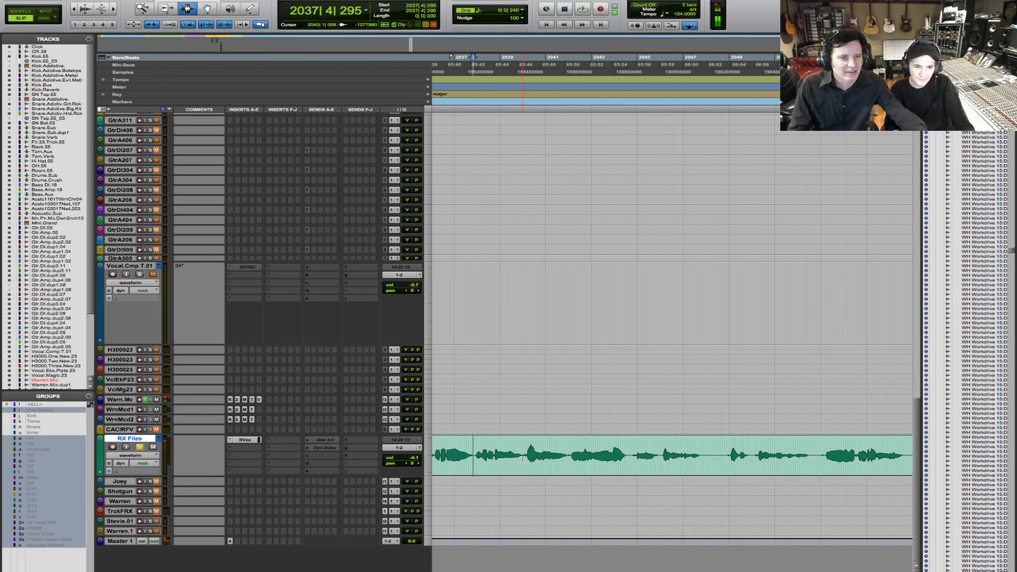
{"action": "left_click", "coordinate": [526, 459], "text": "shift"}
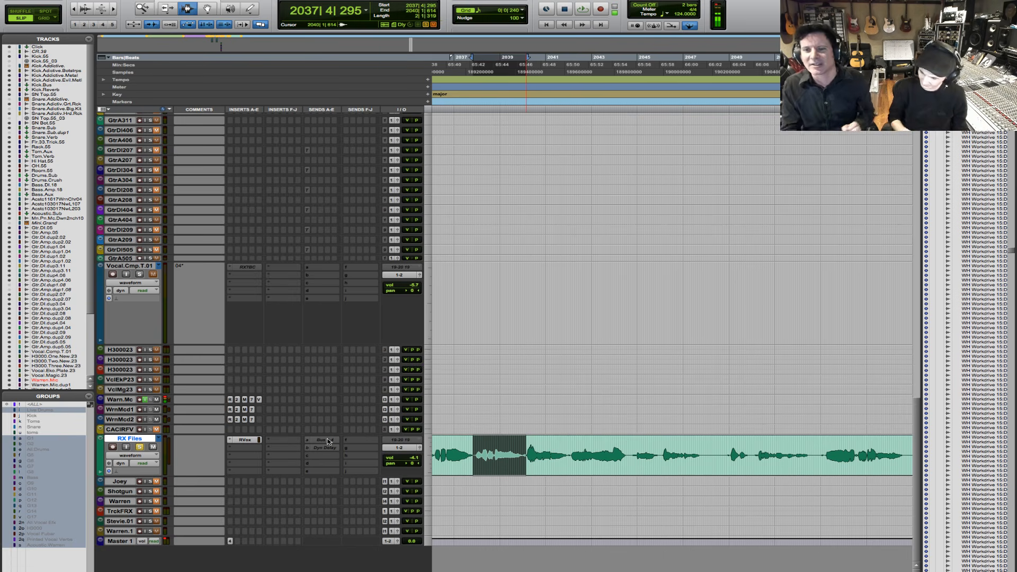
- Increase the RX Files track's height so the vocal waveform is drawn larger
{"action": "left_click", "coordinate": [431, 470]}
{"action": "left_click", "coordinate": [451, 483]}
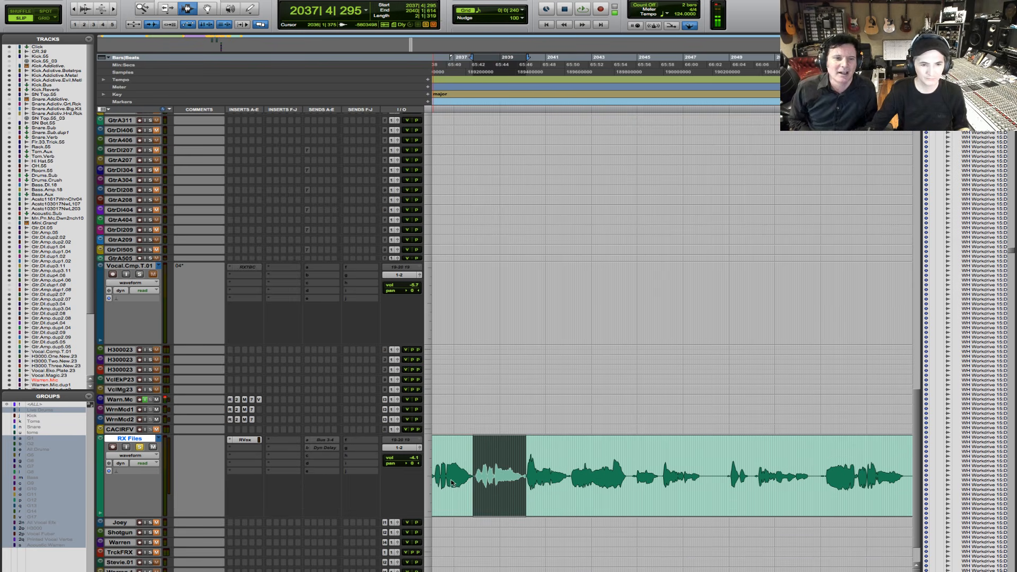
{"action": "scroll", "coordinate": [477, 476], "scroll_direction": "down", "scroll_amount": 3}
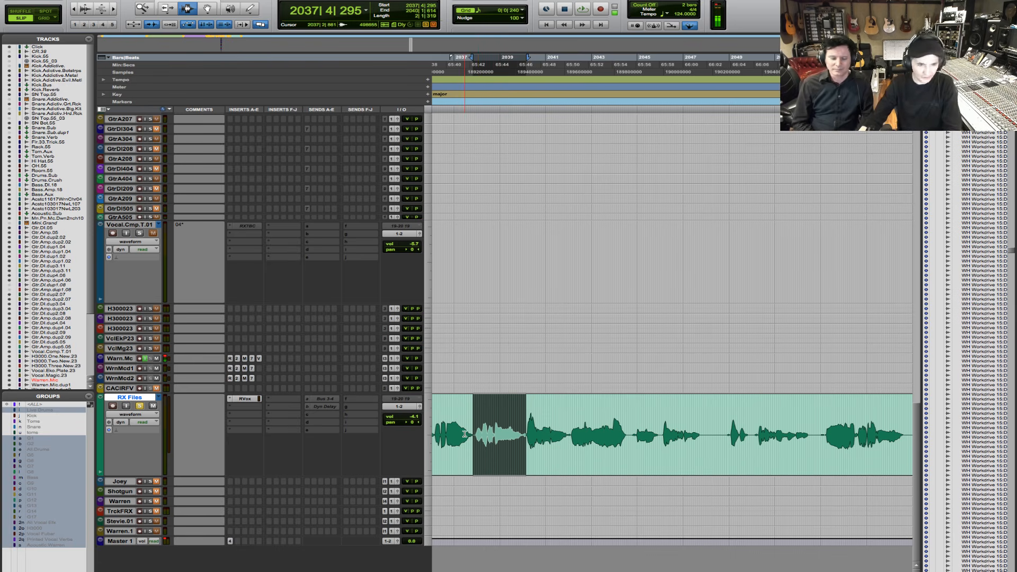
- Audition the selected phrase and select a short span of just under one beat around the start of bar 2039
{"action": "left_click", "coordinate": [113, 13]}
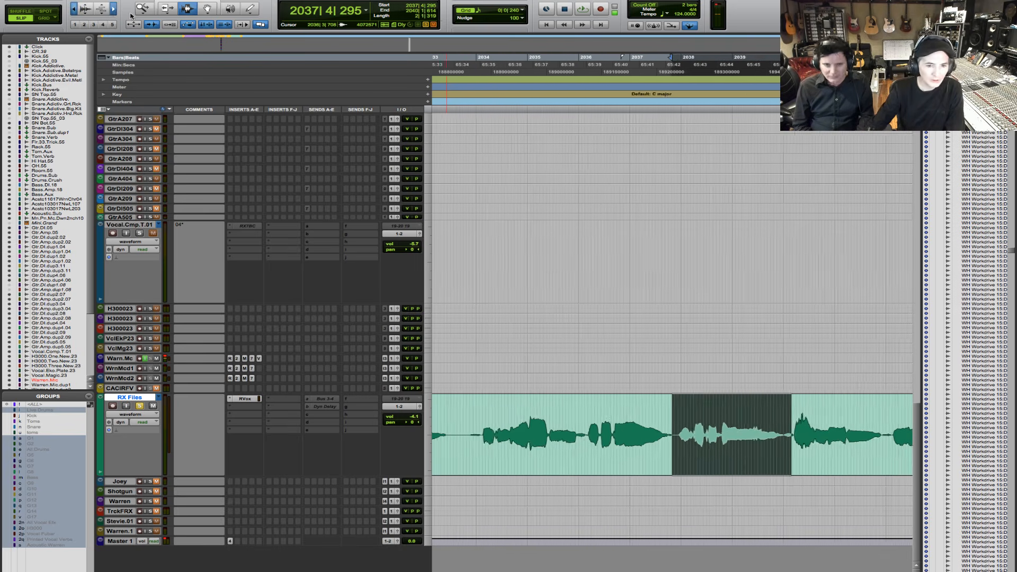
{"action": "left_click", "coordinate": [114, 13]}
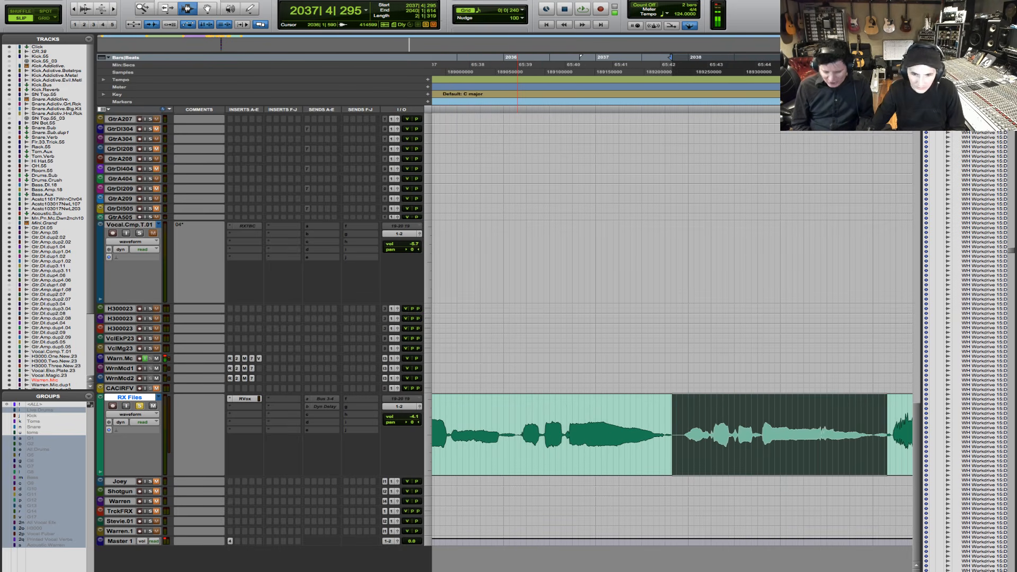
{"action": "scroll", "coordinate": [672, 434], "scroll_direction": "right", "scroll_amount": 5}
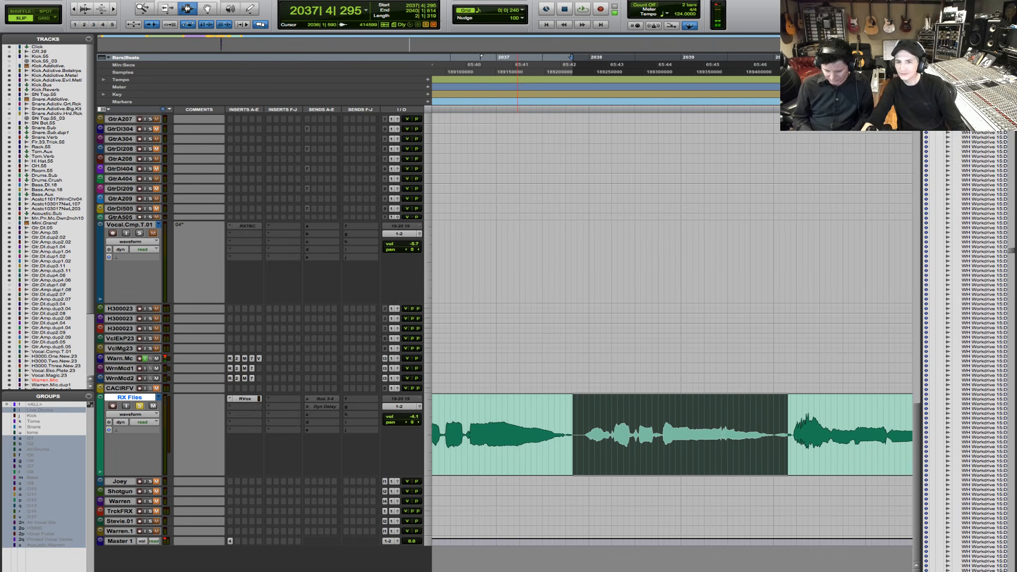
{"action": "key", "text": "space"}
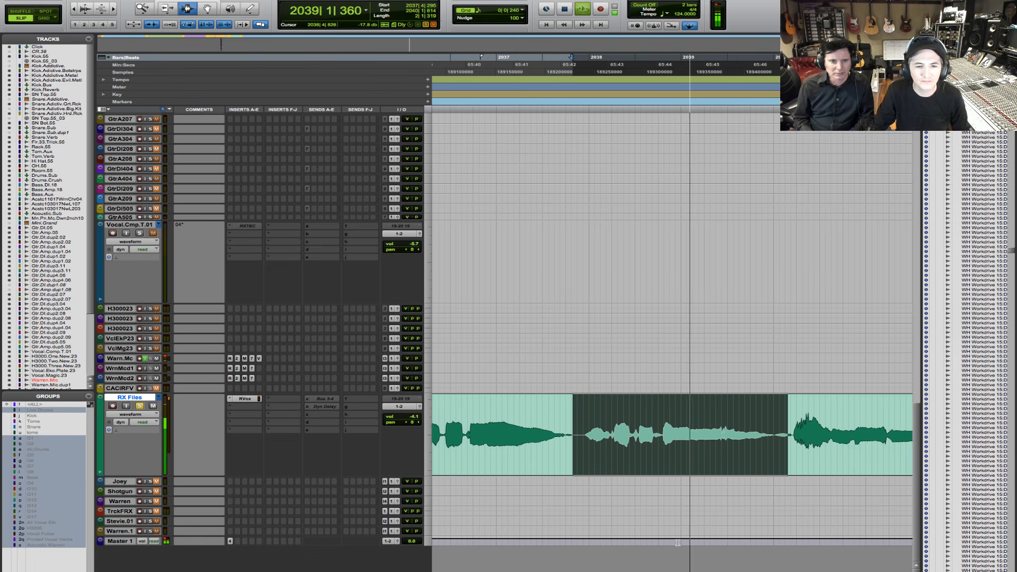
{"action": "key", "text": "space"}
{"action": "left_click_drag", "start_coordinate": [672, 457], "coordinate": [689, 436]}
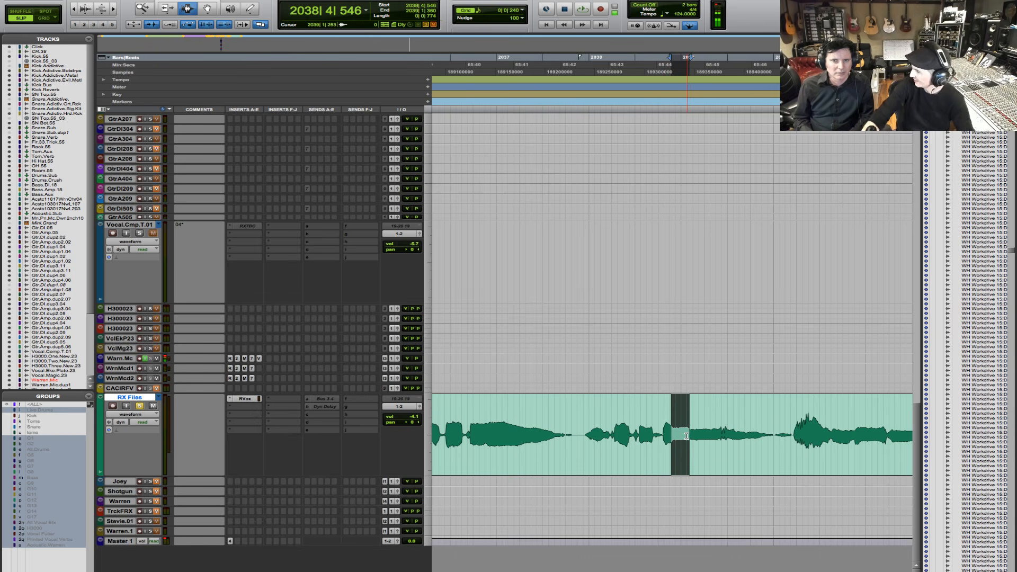
- Place the edit cursor before the phrase at beat 4 of bar 2037 and play it
{"action": "left_click", "coordinate": [574, 417]}
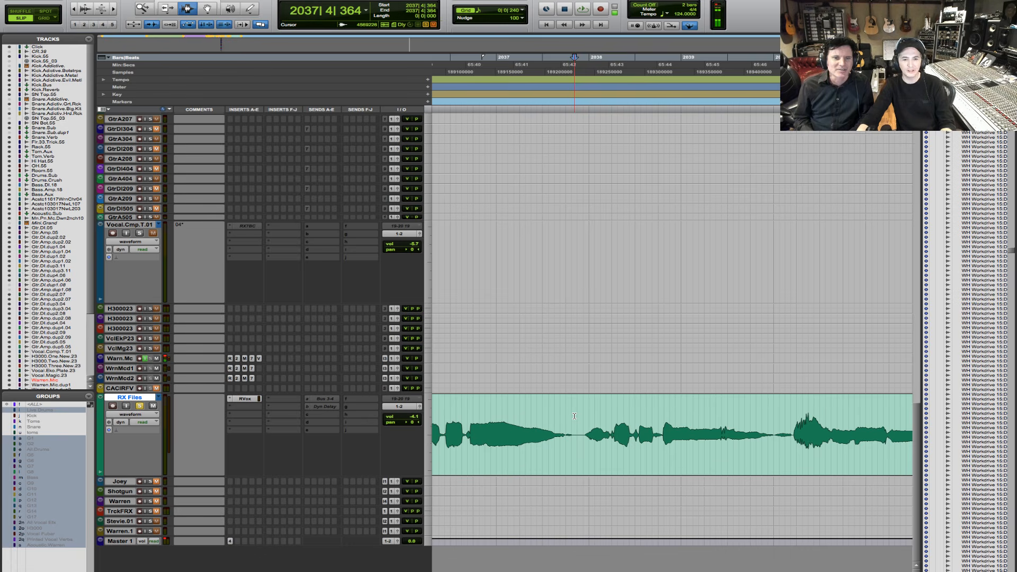
{"action": "key", "text": "space"}
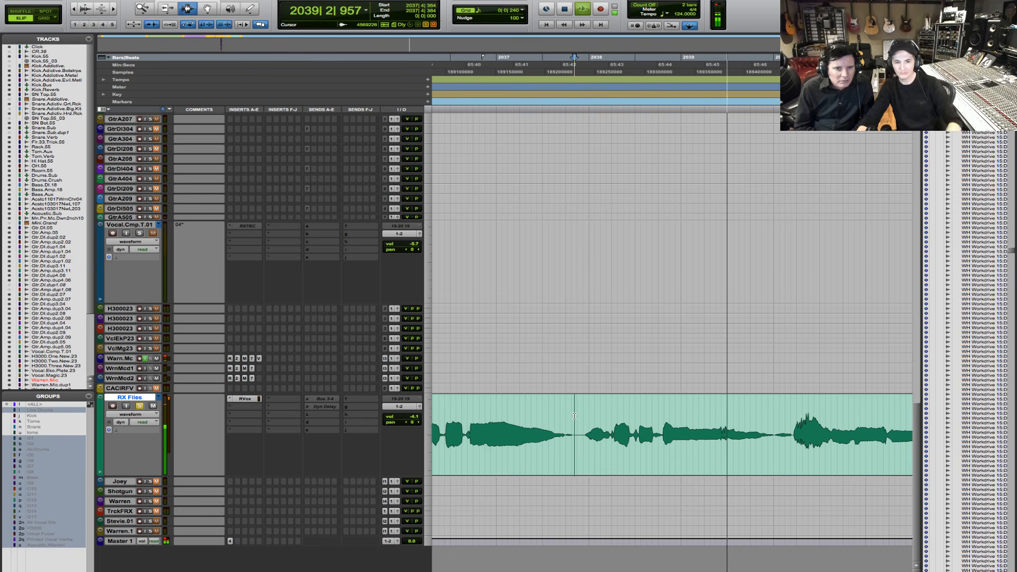
{"action": "key", "text": "space"}
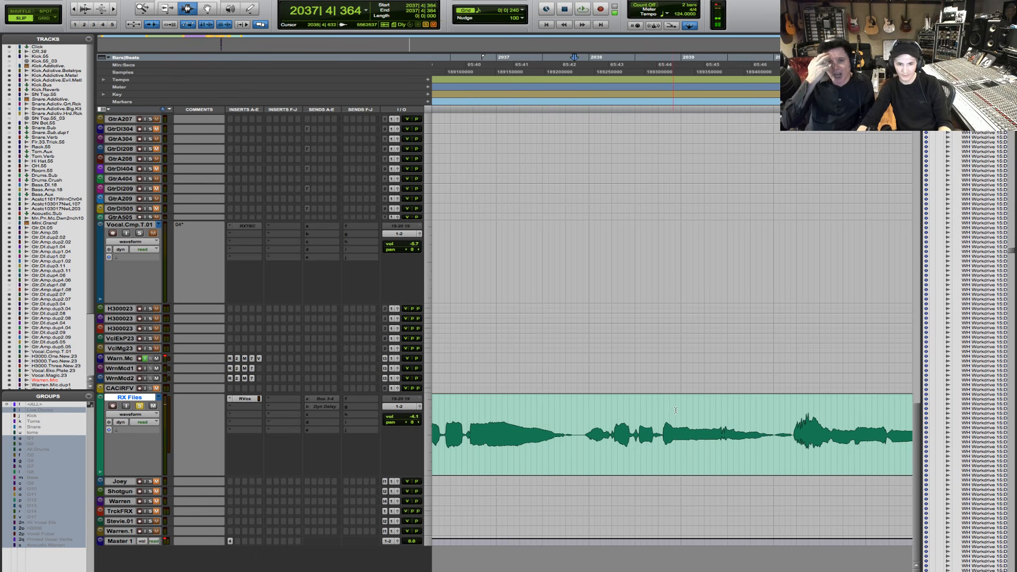
- Place the edit cursor just before bar 2039 and audition the held note from there twice
{"action": "left_click", "coordinate": [677, 408]}
{"action": "key", "text": "space"}
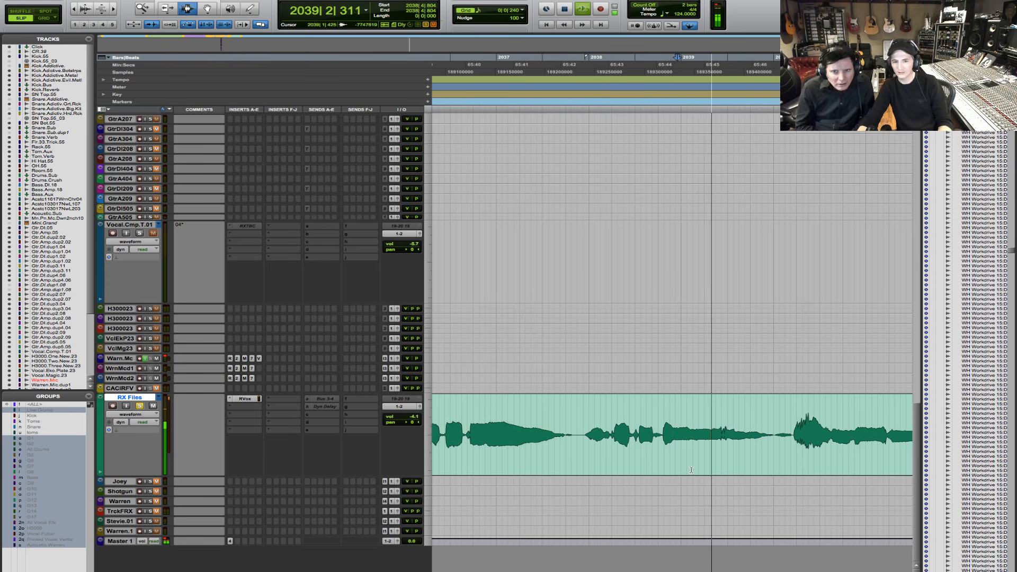
{"action": "key", "text": "space"}
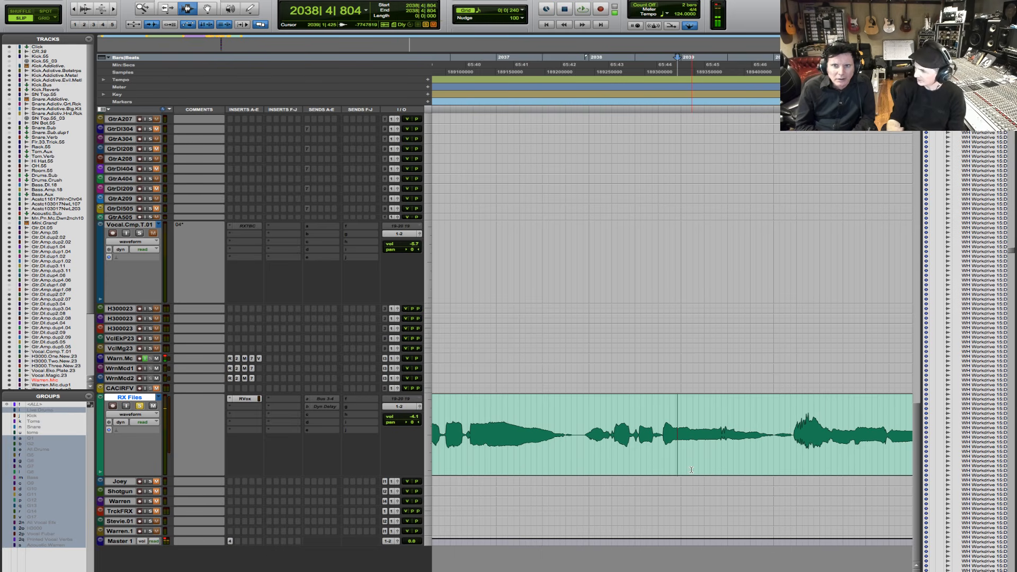
{"action": "key", "text": "space"}
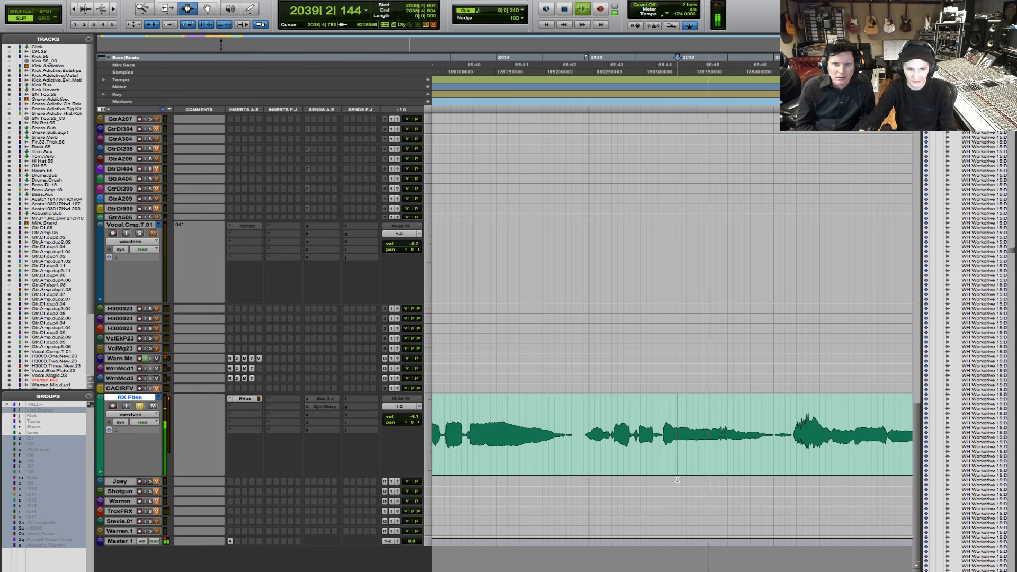
{"action": "key", "text": "space"}
- Move RVox down one insert slot on the RX Files track and insert RX 7 De-click (mono) above it
{"action": "left_click", "coordinate": [242, 409]}
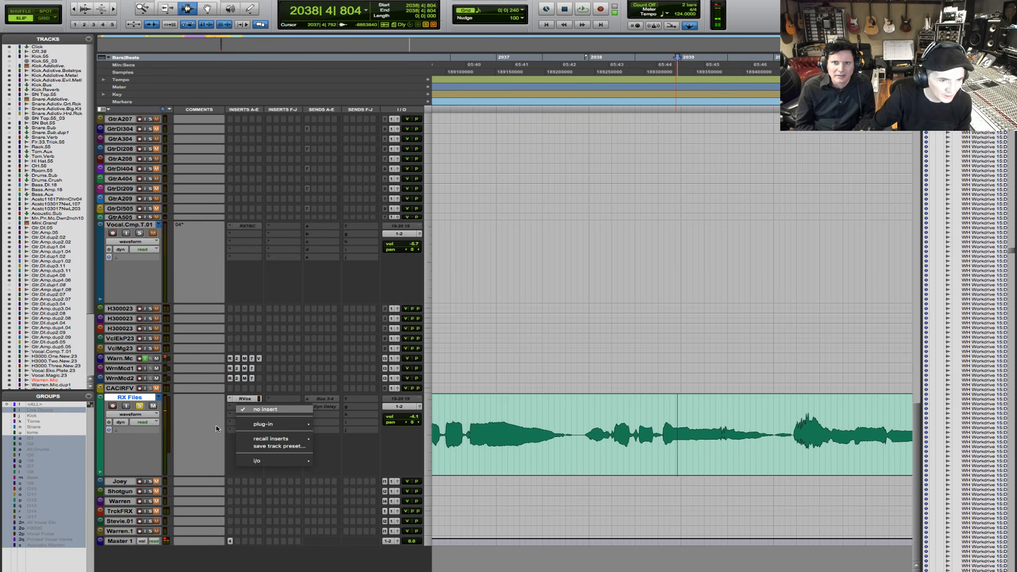
{"action": "left_click", "coordinate": [206, 427]}
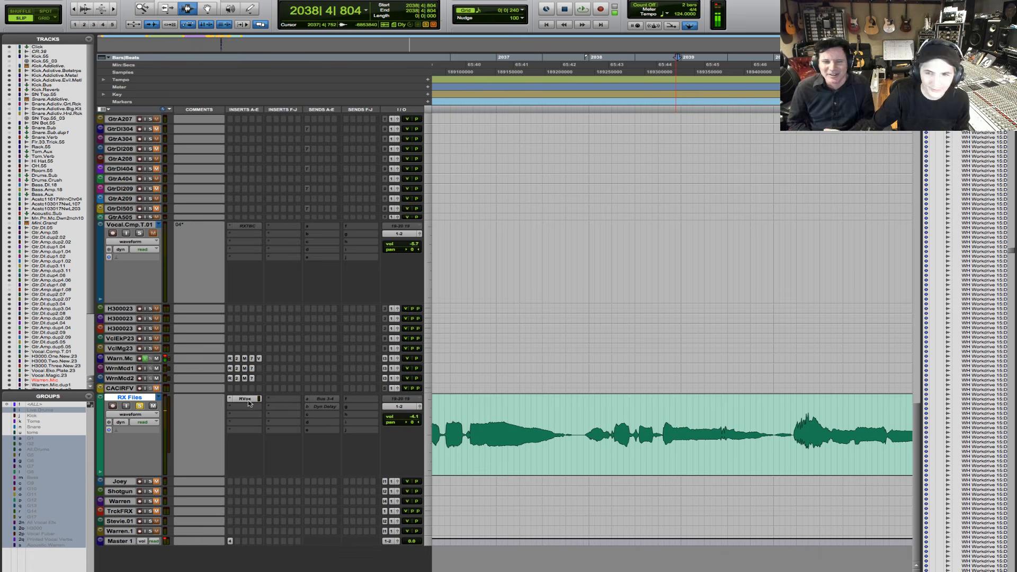
{"action": "left_click_drag", "start_coordinate": [245, 397], "coordinate": [247, 406]}
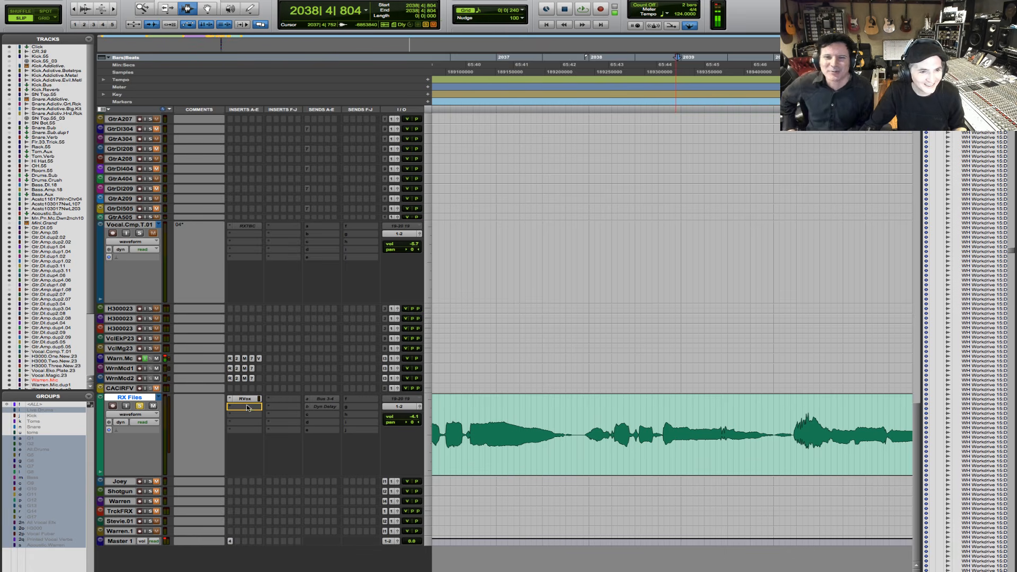
{"action": "left_click", "coordinate": [247, 408]}
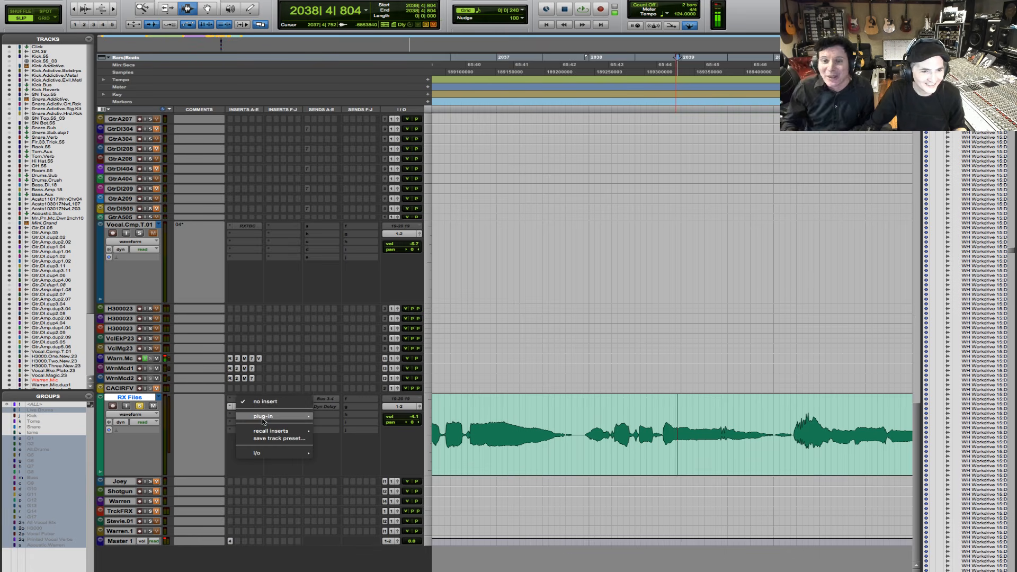
{"action": "mouse_move", "coordinate": [263, 418]}
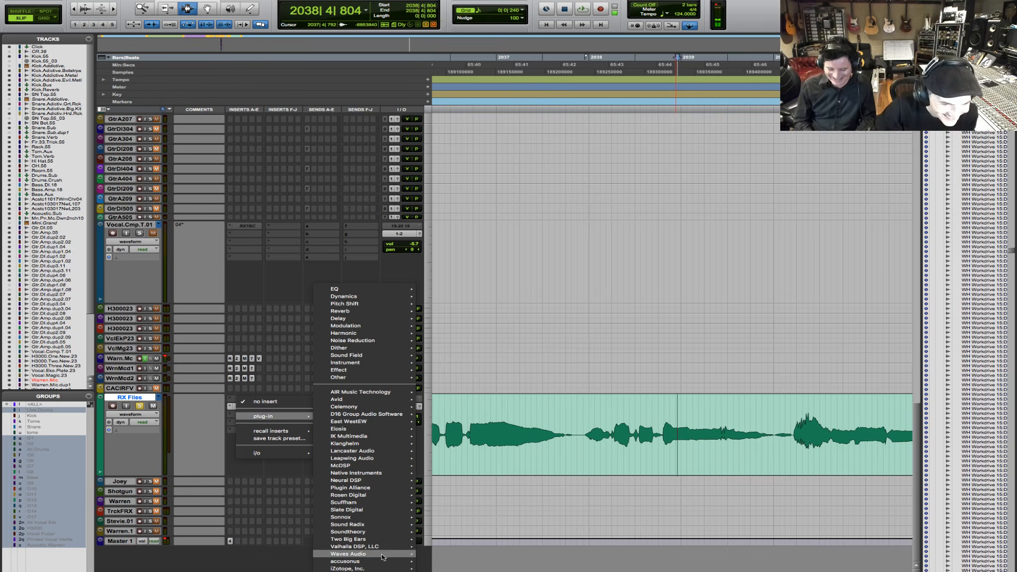
{"action": "mouse_move", "coordinate": [387, 568]}
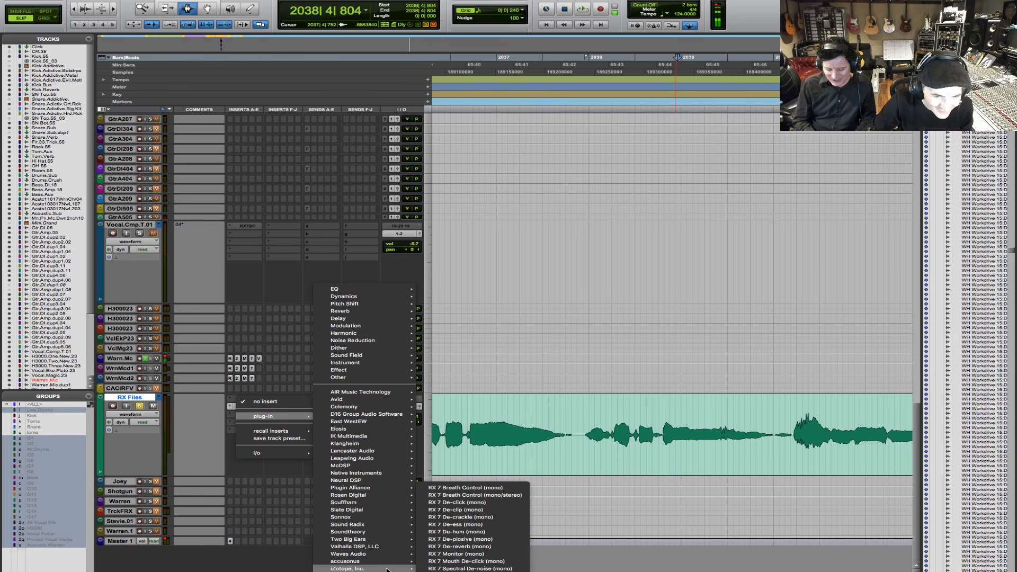
{"action": "left_click", "coordinate": [468, 502]}
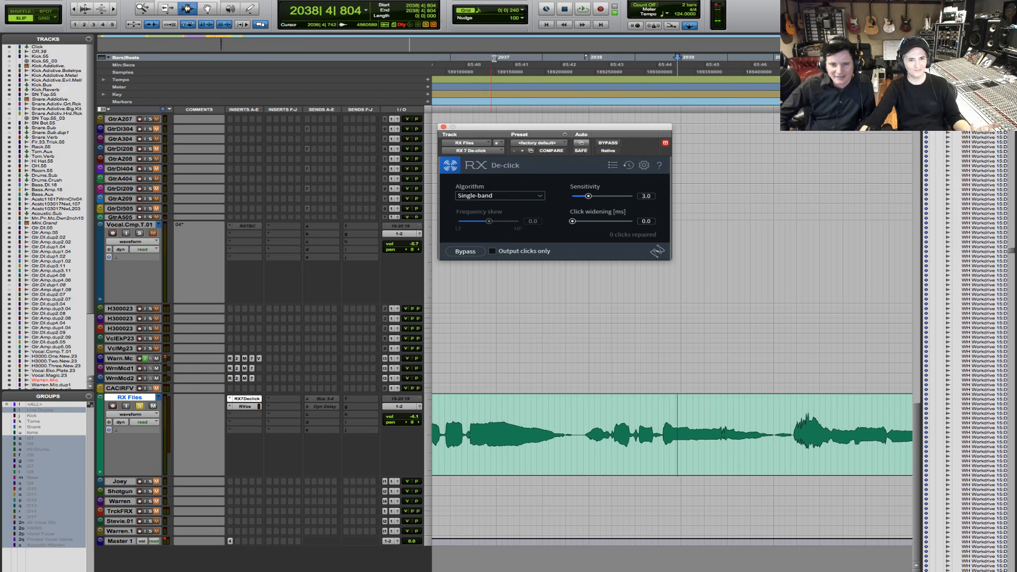
- Set De-click's algorithm to Multi-band (random clicks) and its click widening to 1.5 ms
{"action": "left_click_drag", "start_coordinate": [496, 127], "coordinate": [544, 200]}
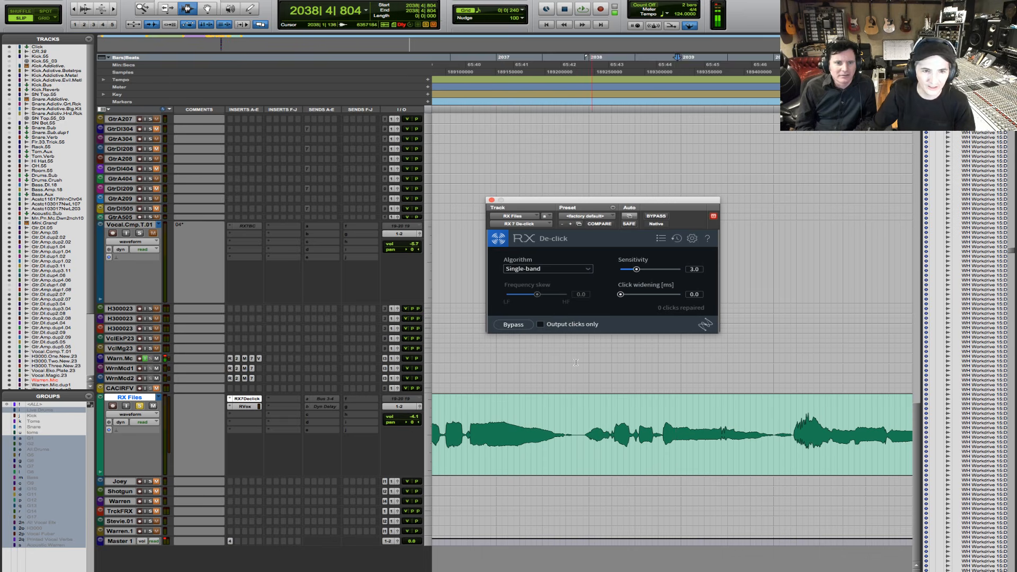
{"action": "left_click", "coordinate": [577, 271]}
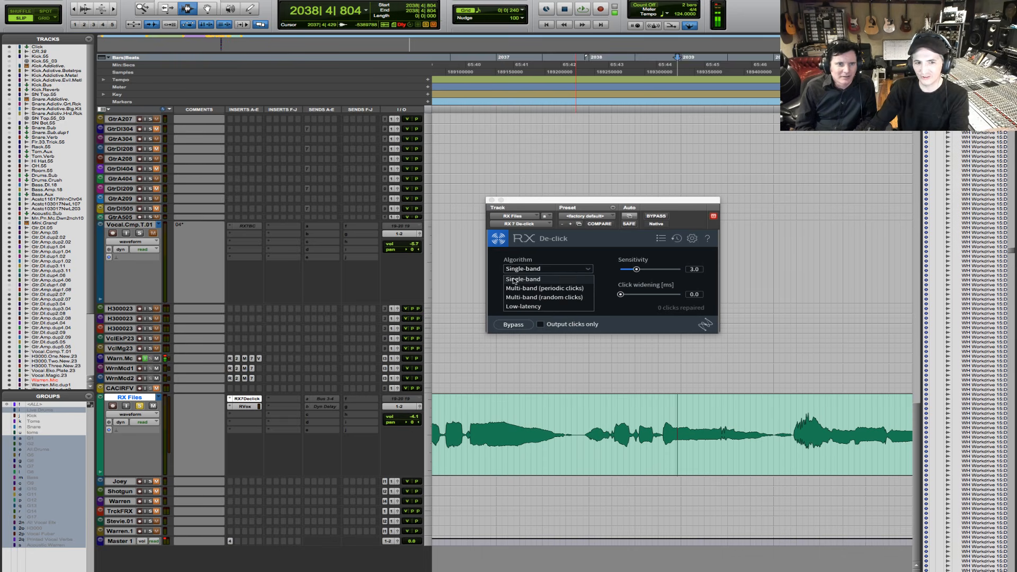
{"action": "left_click", "coordinate": [535, 297]}
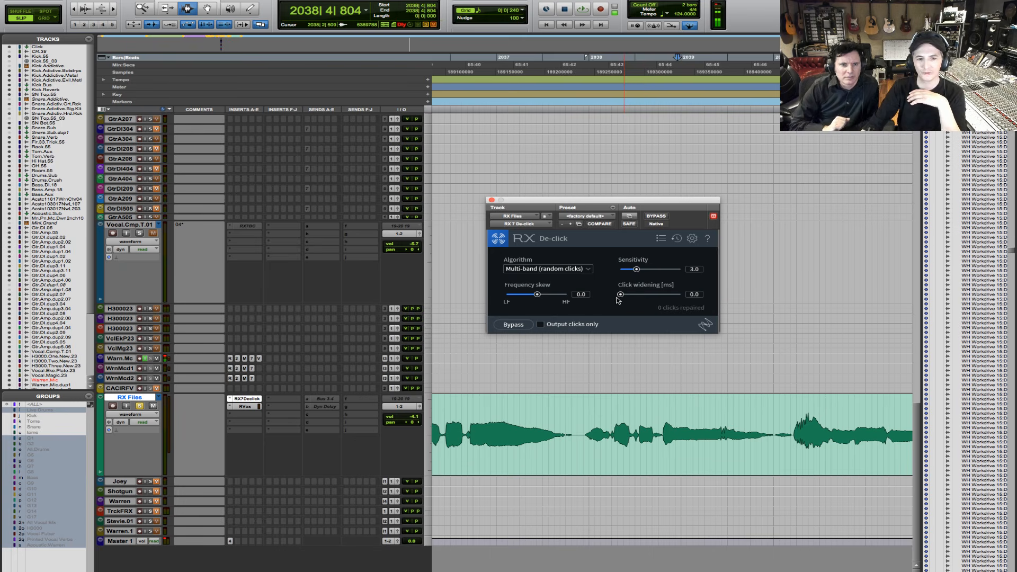
{"action": "left_click_drag", "start_coordinate": [620, 294], "coordinate": [637, 294]}
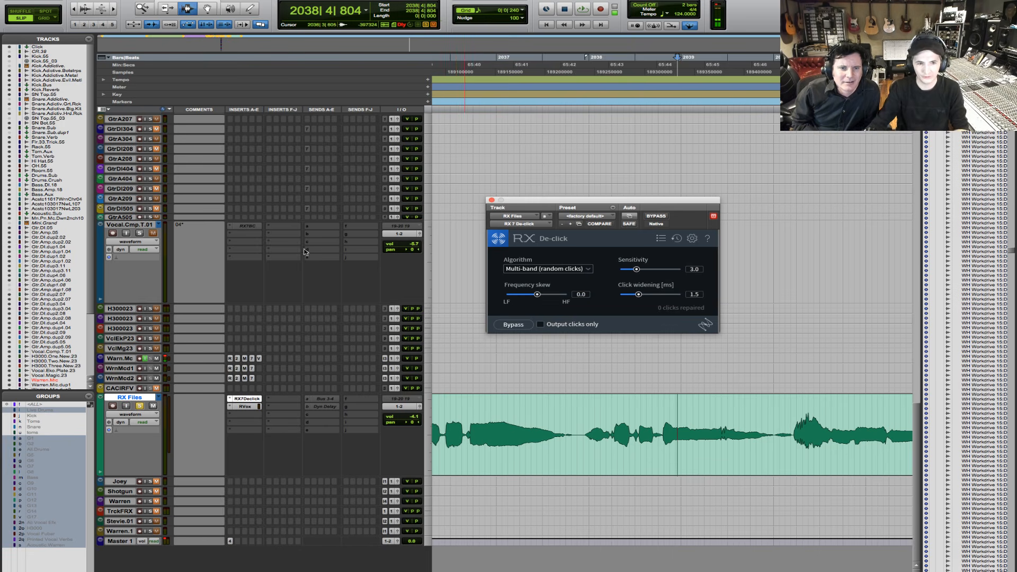
- Audition the vocal through De-click from just before bar 2039 and again from beat 4 of bar 2037
{"action": "key", "text": "space"}
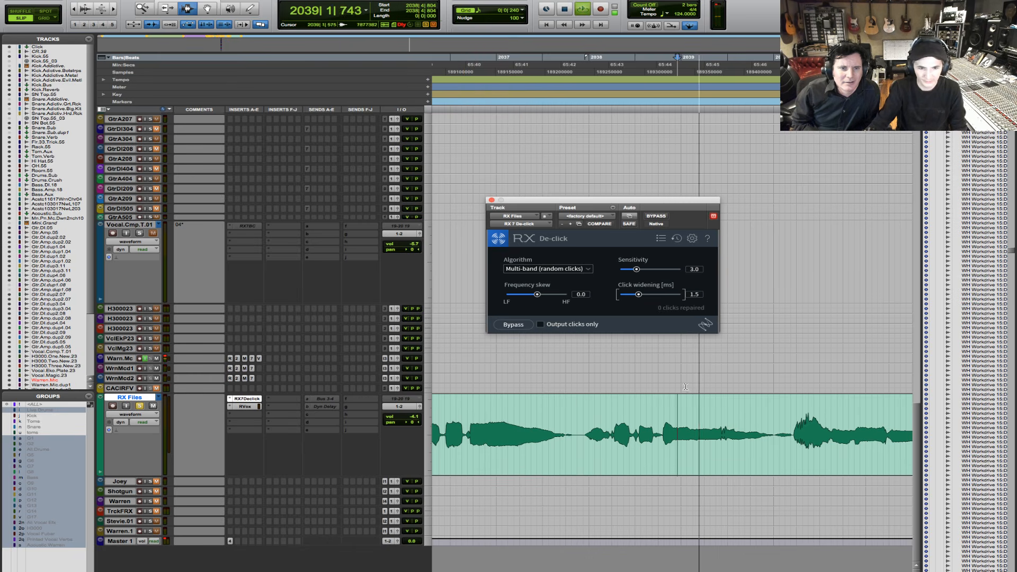
{"action": "key", "text": "space"}
{"action": "left_click", "coordinate": [576, 416]}
{"action": "key", "text": "space"}
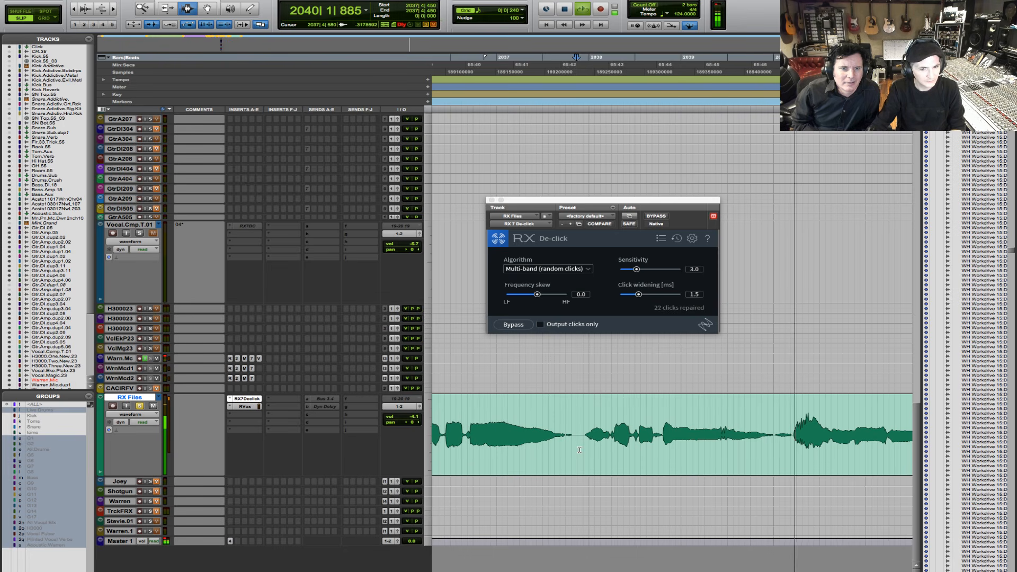
{"action": "key", "text": "space"}
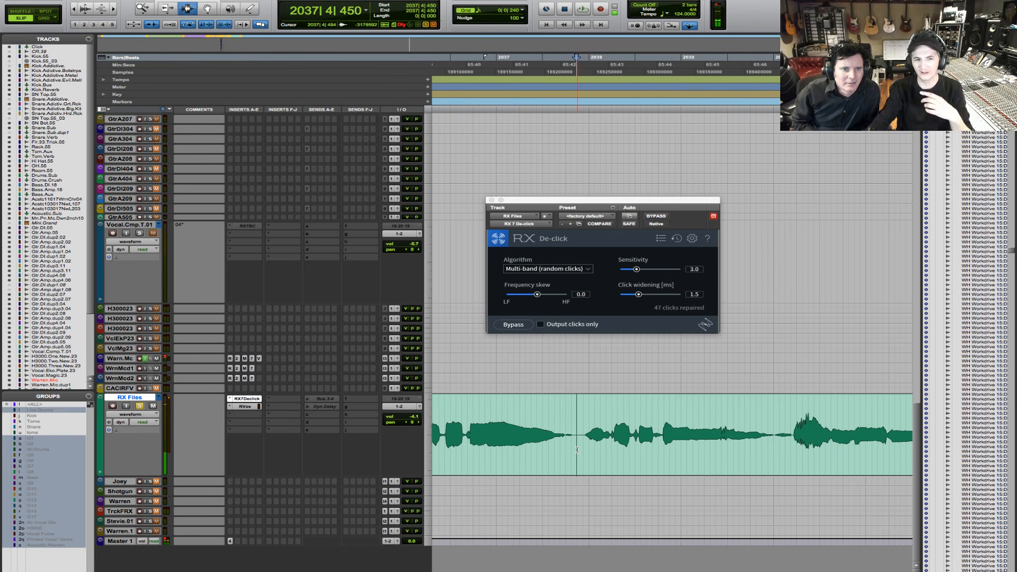
- Set De-click's frequency skew to -2.6 and play only the removed clicks over a selection from 2038|2|853 to 2040|2|614
{"action": "left_click_drag", "start_coordinate": [536, 294], "coordinate": [528, 299]}
{"action": "left_click", "coordinate": [540, 324]}
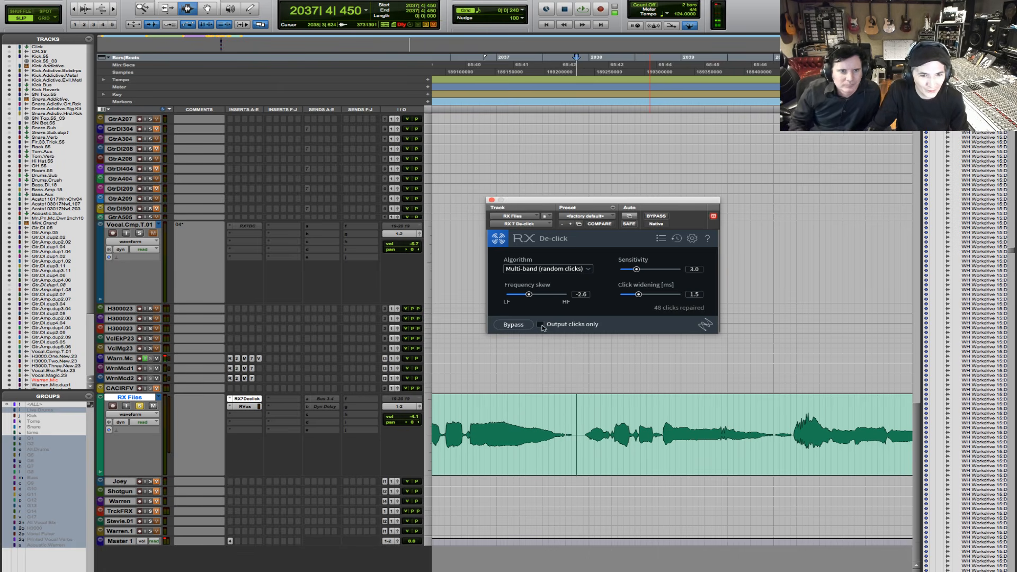
{"action": "left_click_drag", "start_coordinate": [656, 422], "coordinate": [810, 425]}
{"action": "key", "text": "space"}
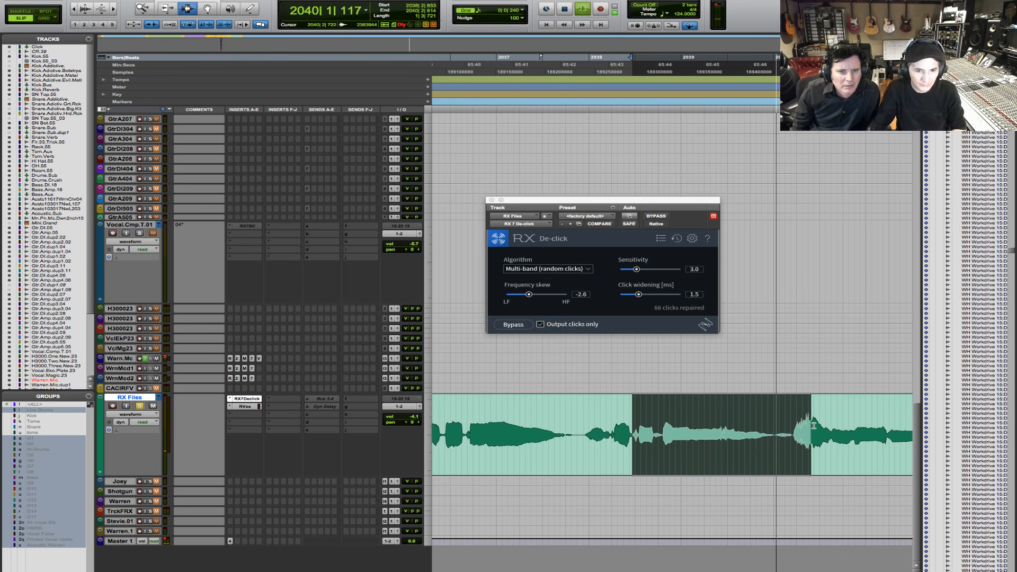
- Turn off Output clicks only and play the selected vocal passage with the repair applied
{"action": "left_click", "coordinate": [540, 324]}
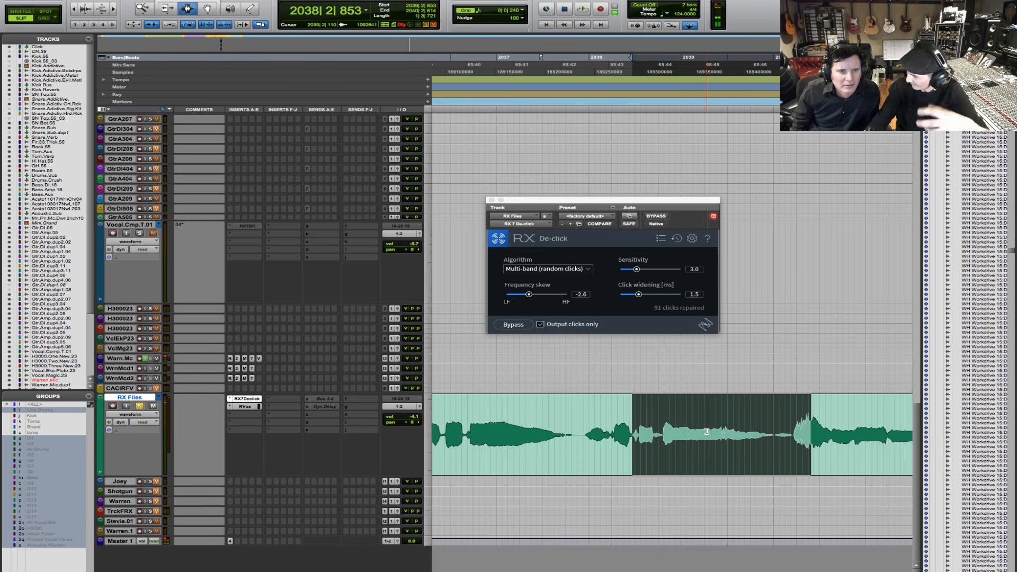
{"action": "left_click", "coordinate": [541, 325]}
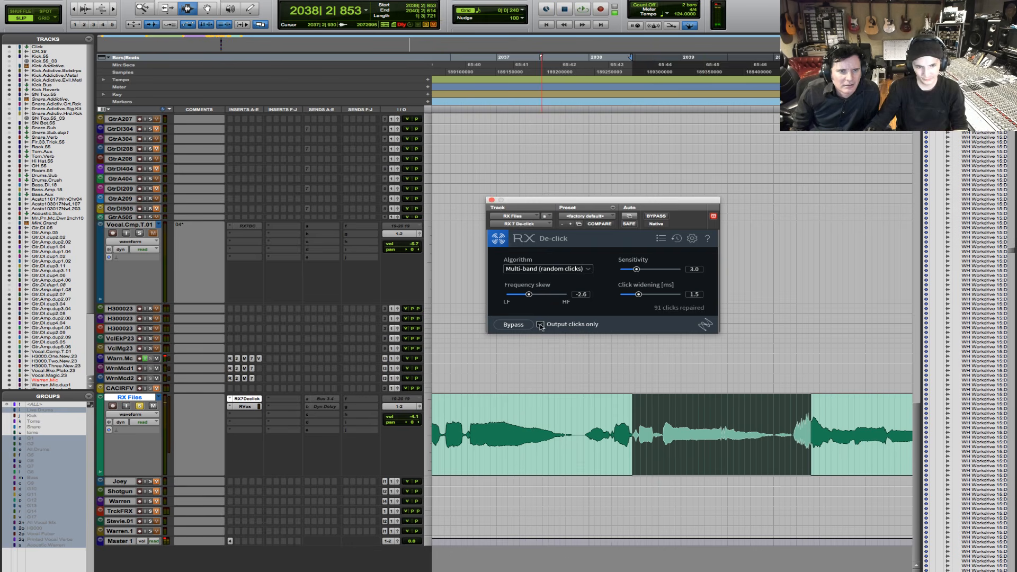
{"action": "key", "text": "space"}
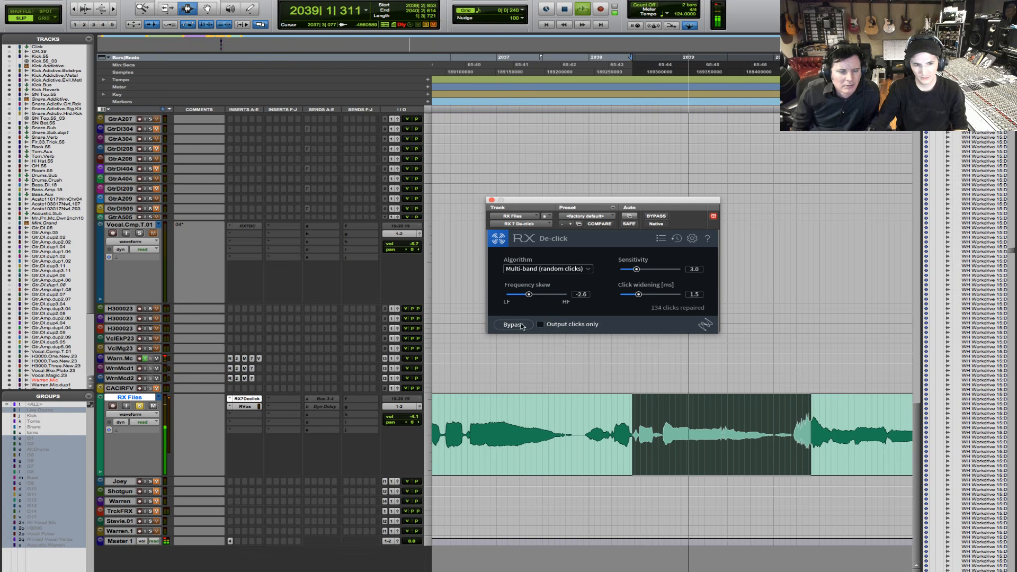
{"action": "key", "text": "space"}
- Set De-click's frequency skew to -0.8, sensitivity to 4.0 and click widening to 1.9 ms
{"action": "left_click_drag", "start_coordinate": [532, 298], "coordinate": [537, 298]}
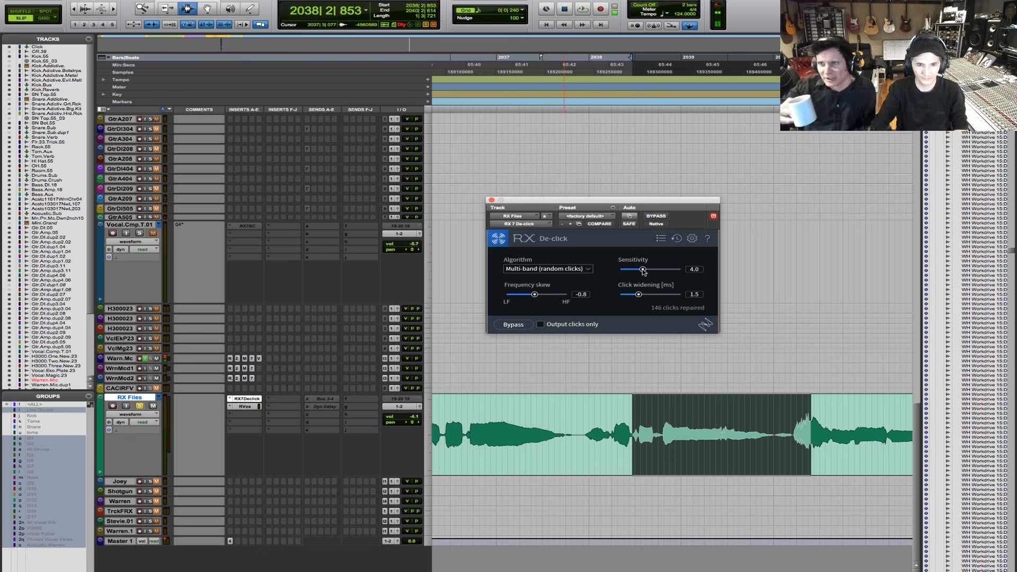
{"action": "left_click_drag", "start_coordinate": [639, 297], "coordinate": [640, 297]}
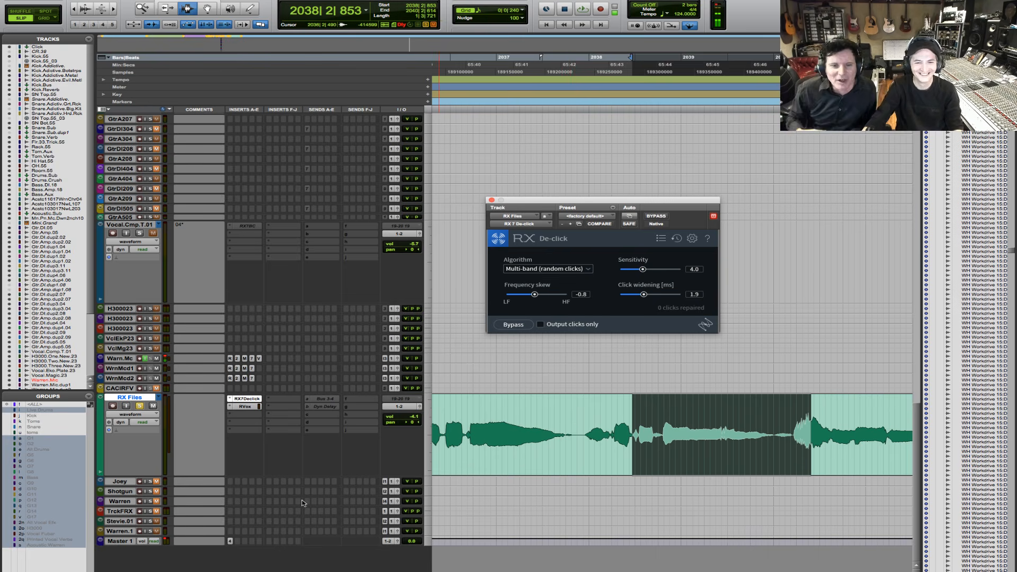
- Compare the selected vocal passage with De-click bypassed and with it active
{"action": "left_click", "coordinate": [513, 325]}
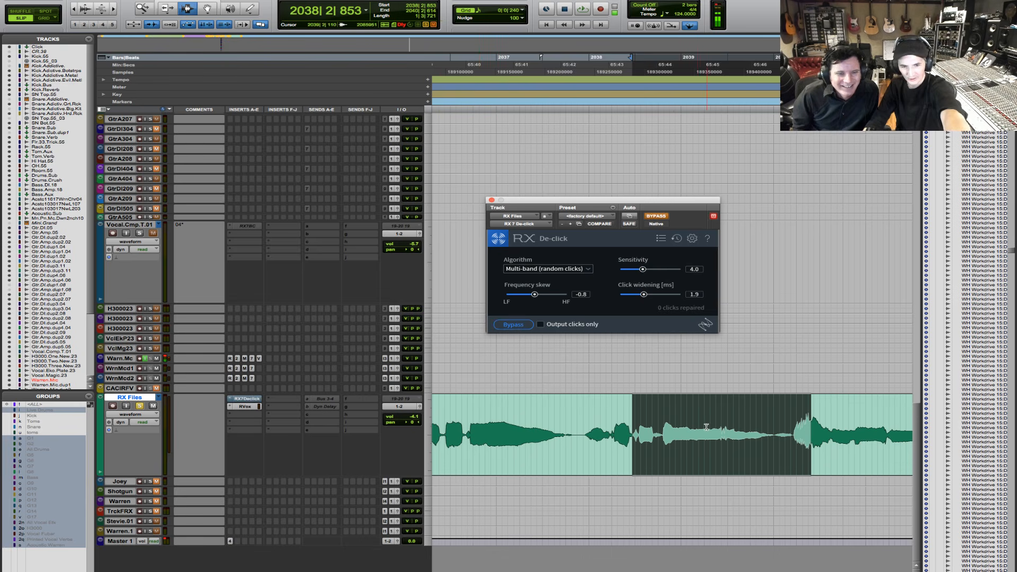
{"action": "key", "text": "space"}
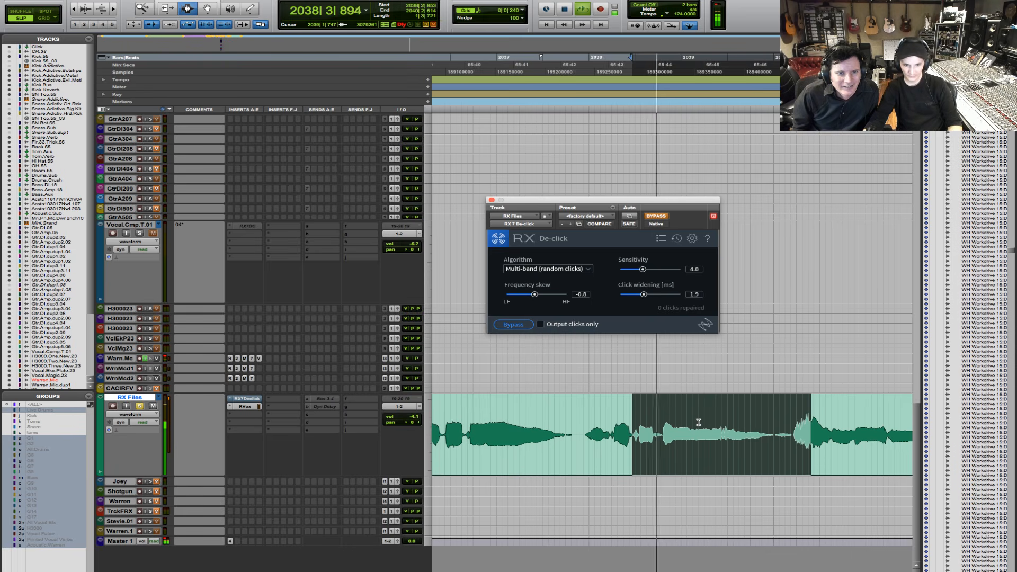
{"action": "key", "text": "space"}
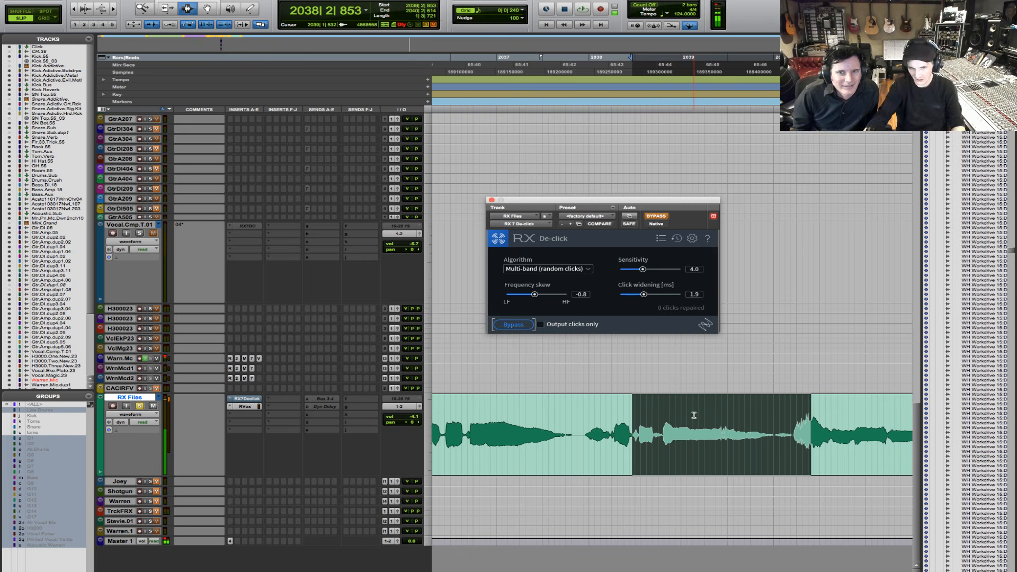
{"action": "left_click", "coordinate": [512, 325]}
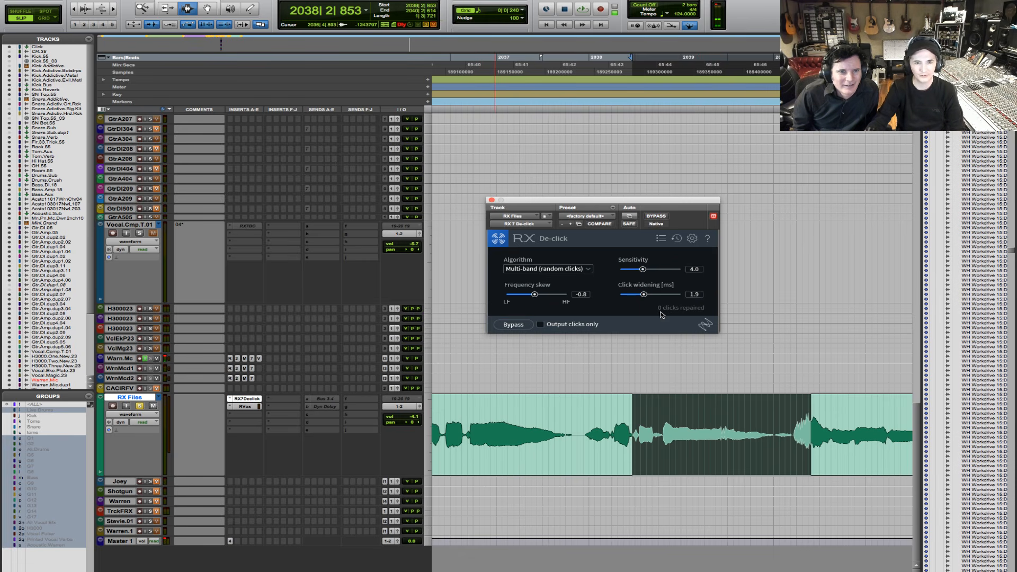
{"action": "key", "text": "space"}
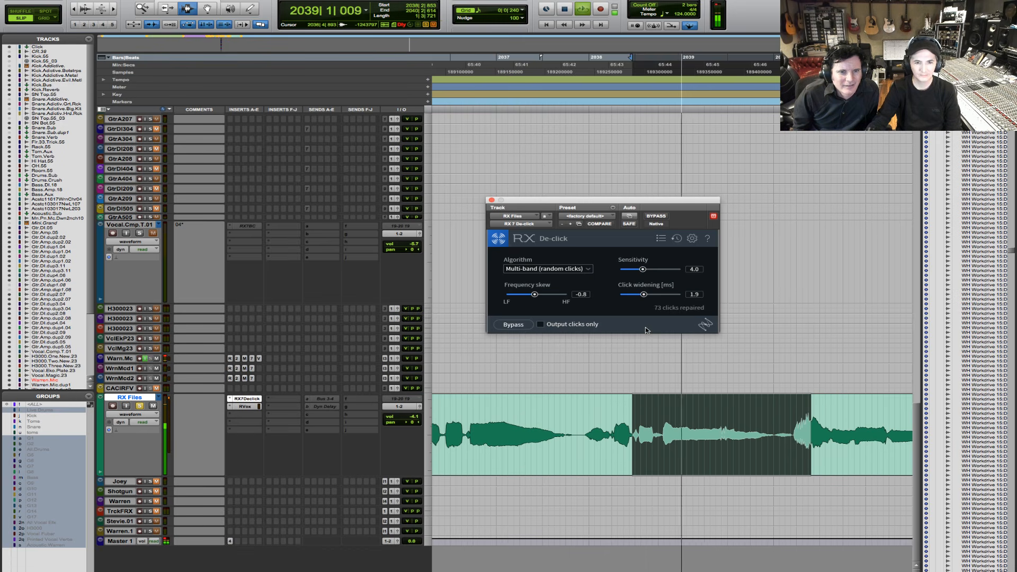
{"action": "key", "text": "space"}
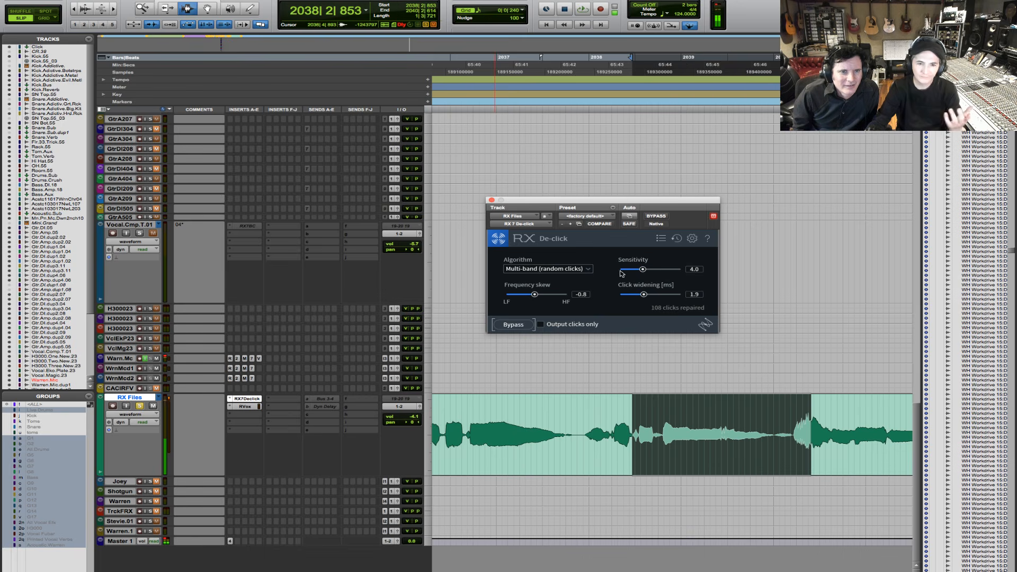
- Set De-click's sensitivity to 5.4 and frequency skew to 2.0, and play the selected passage twice
{"action": "left_click_drag", "start_coordinate": [646, 272], "coordinate": [656, 270]}
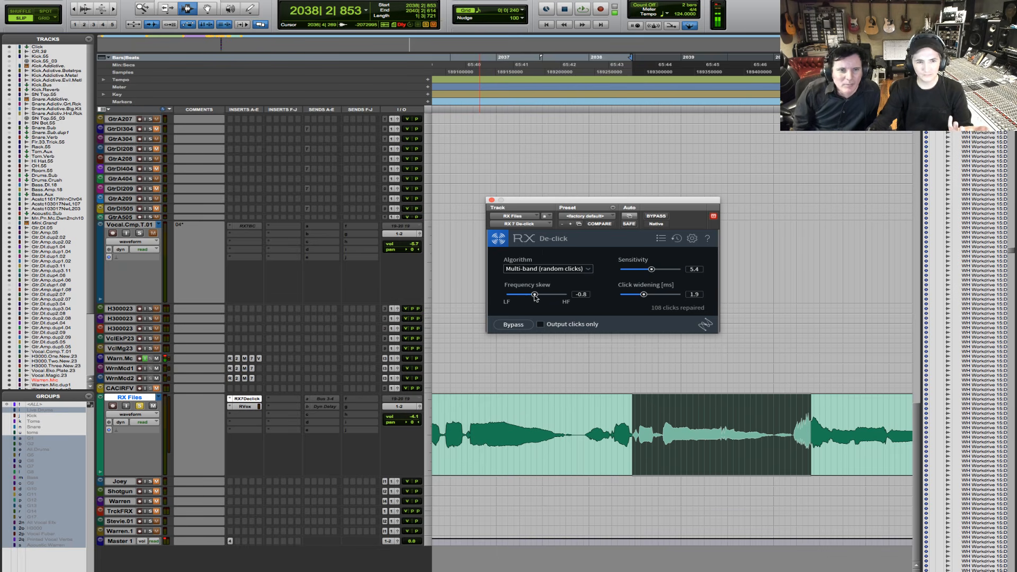
{"action": "left_click_drag", "start_coordinate": [534, 294], "coordinate": [544, 297]}
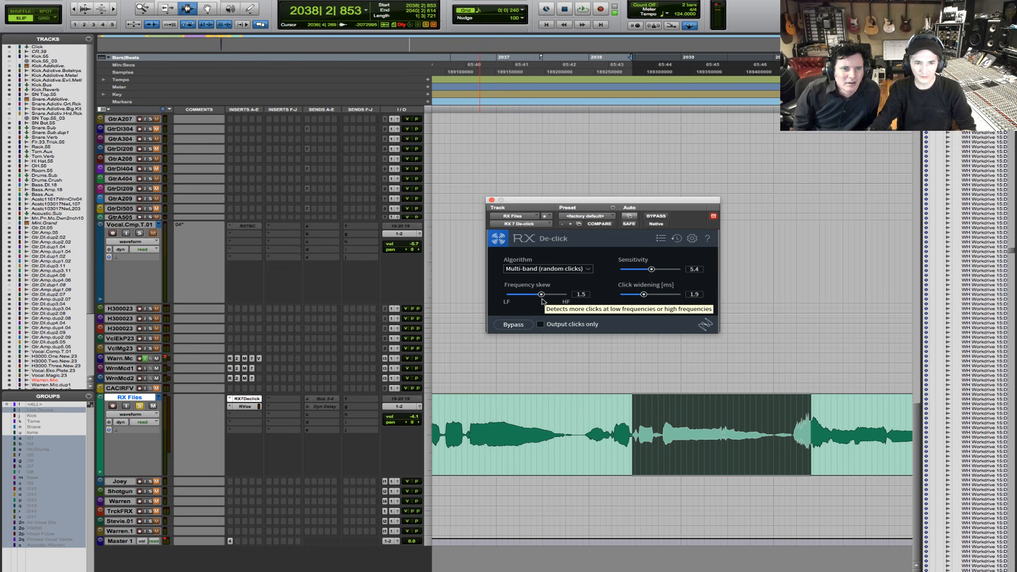
{"action": "left_click_drag", "start_coordinate": [542, 301], "coordinate": [543, 301]}
{"action": "key", "text": "space"}
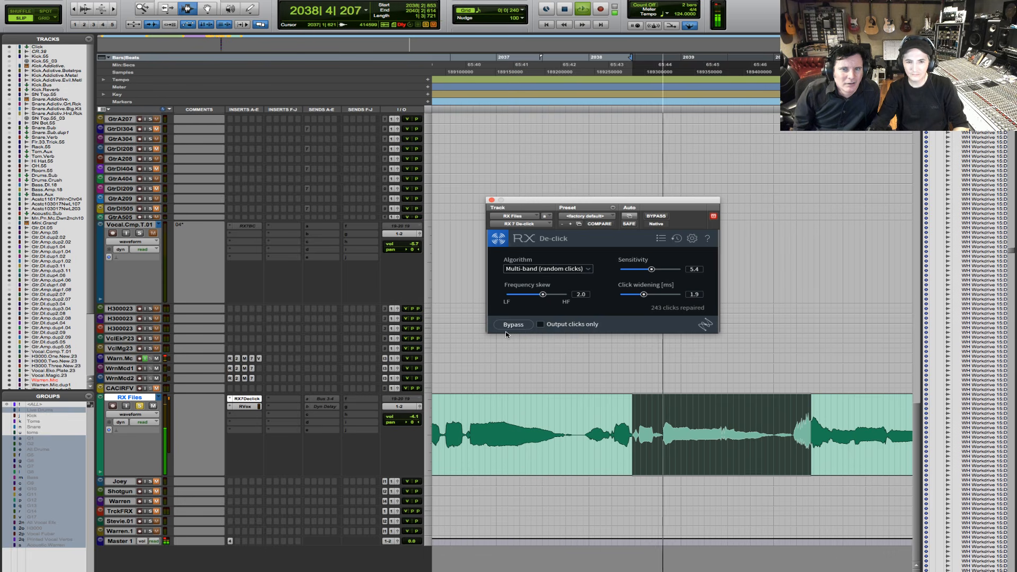
{"action": "key", "text": "space"}
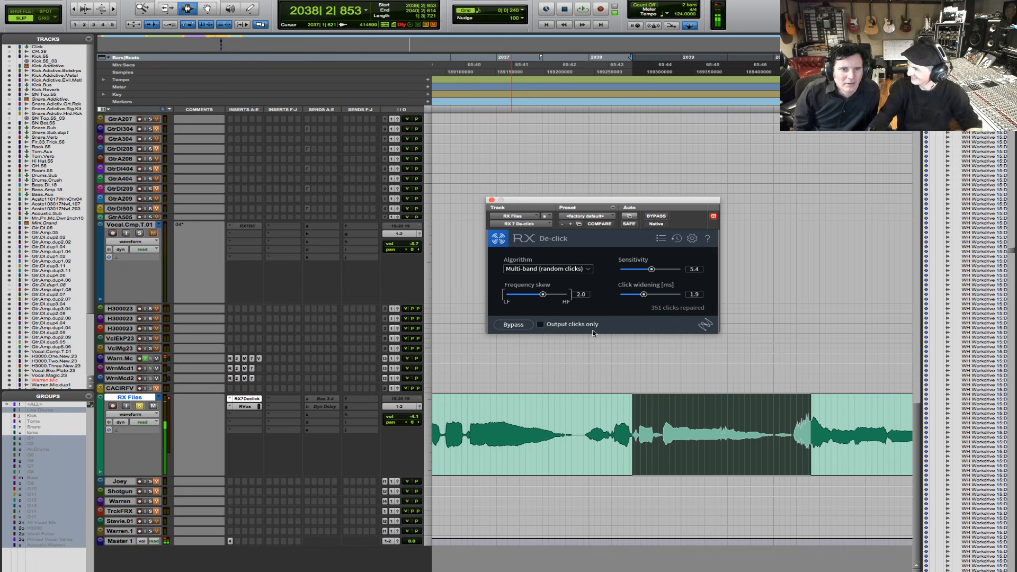
{"action": "key", "text": "space"}
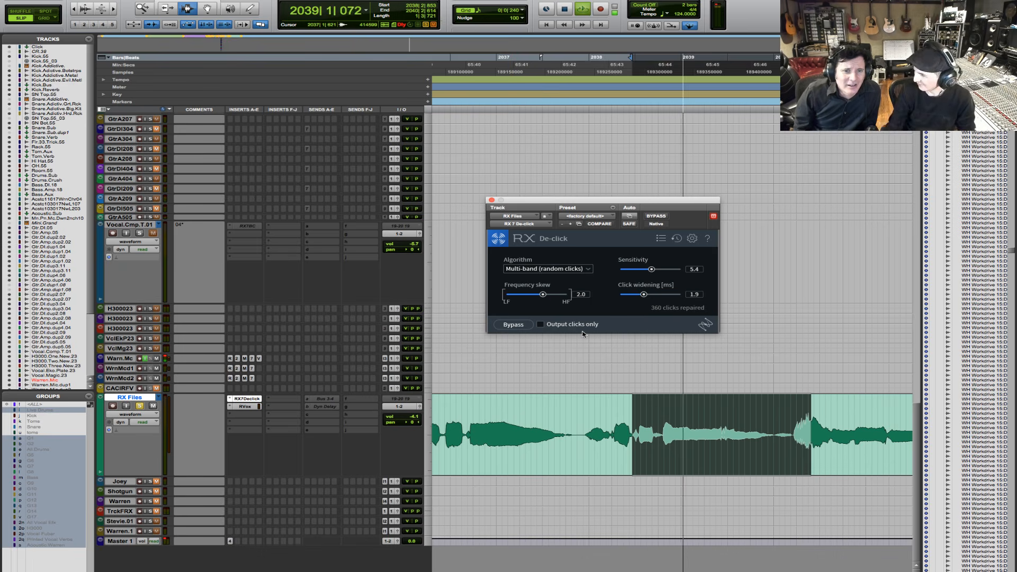
{"action": "key", "text": "space"}
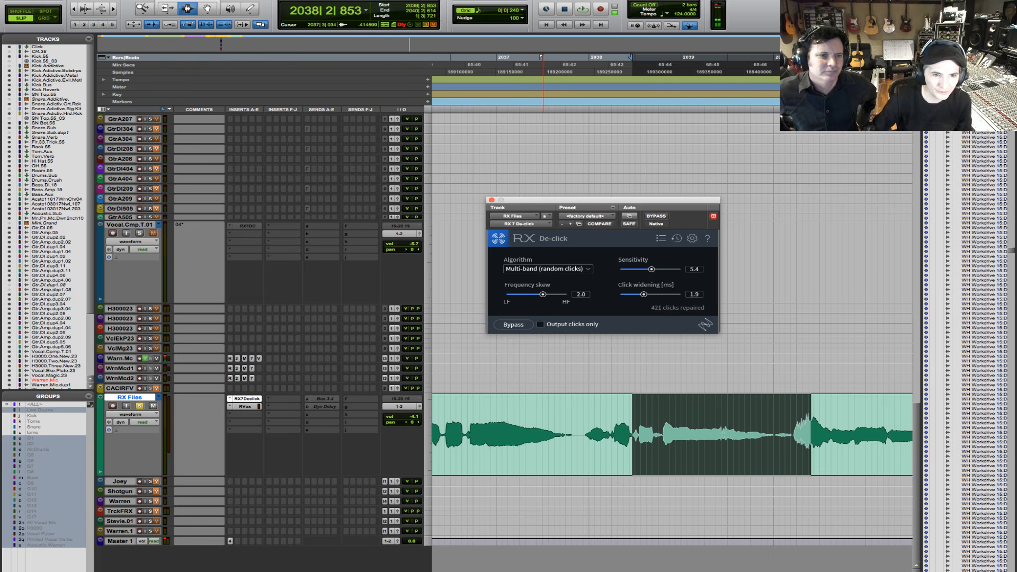
- Remove the RVox insert from the RX Files track, leaving RX 7 De-click in place
{"action": "left_click", "coordinate": [517, 215]}
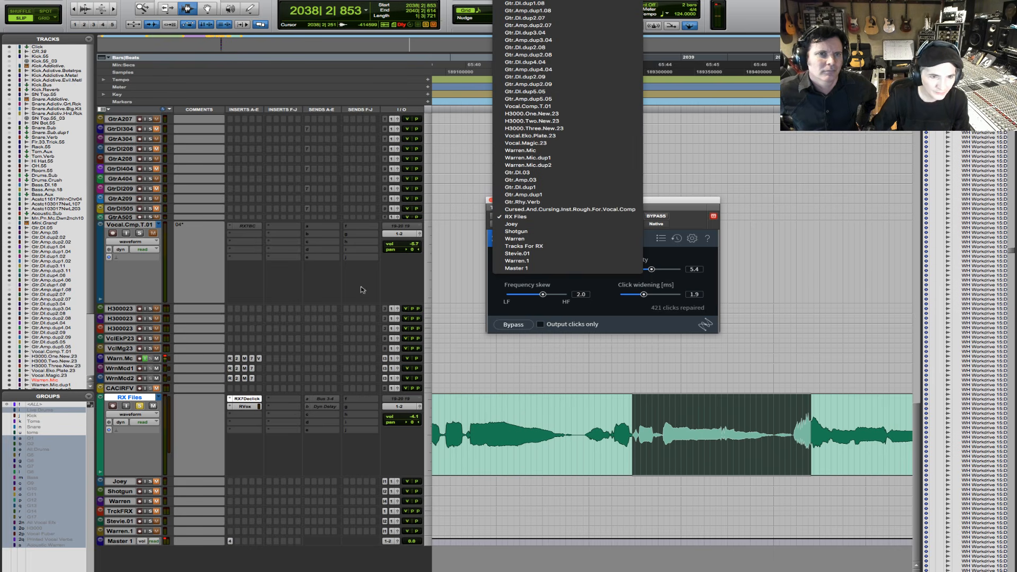
{"action": "left_click", "coordinate": [248, 411]}
{"action": "right_click", "coordinate": [248, 410]}
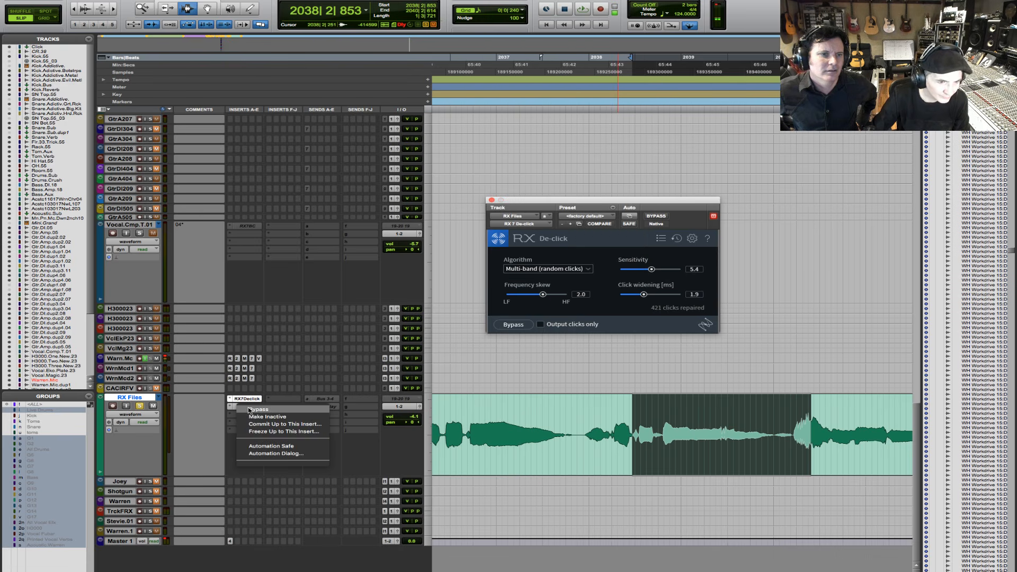
{"action": "left_click", "coordinate": [248, 410]}
{"action": "left_click", "coordinate": [231, 410]}
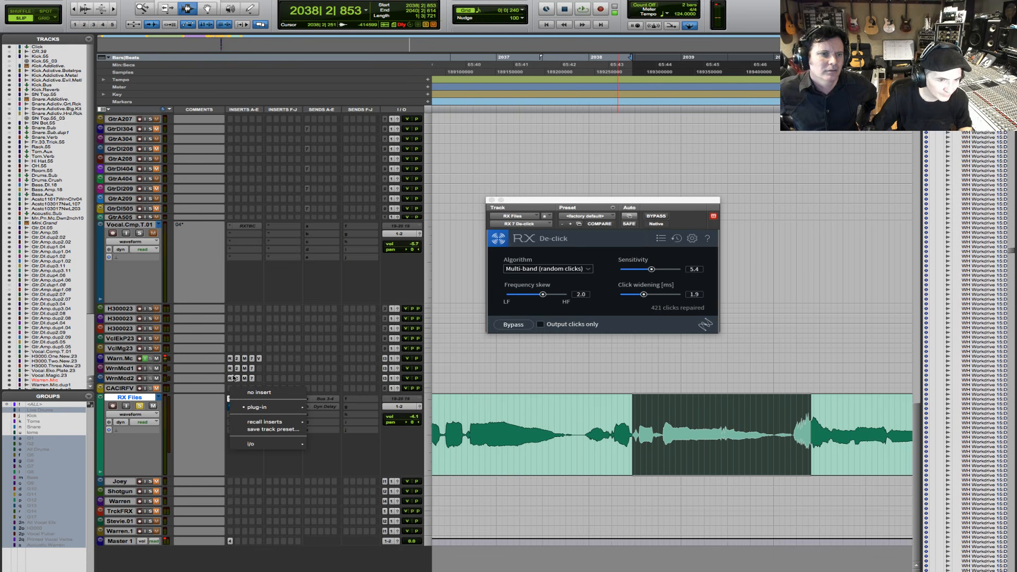
{"action": "left_click", "coordinate": [242, 393]}
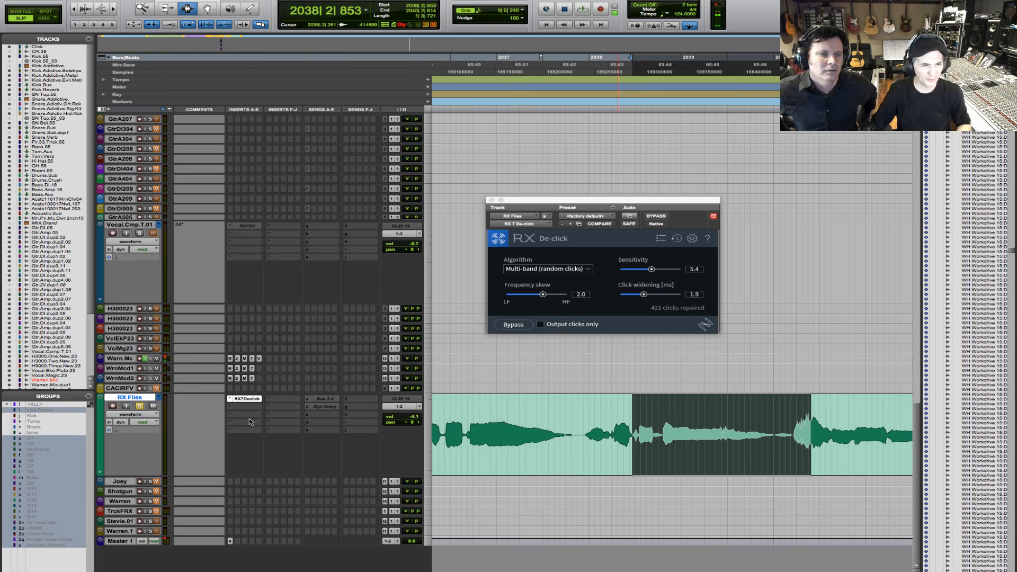
{"action": "left_click", "coordinate": [248, 410]}
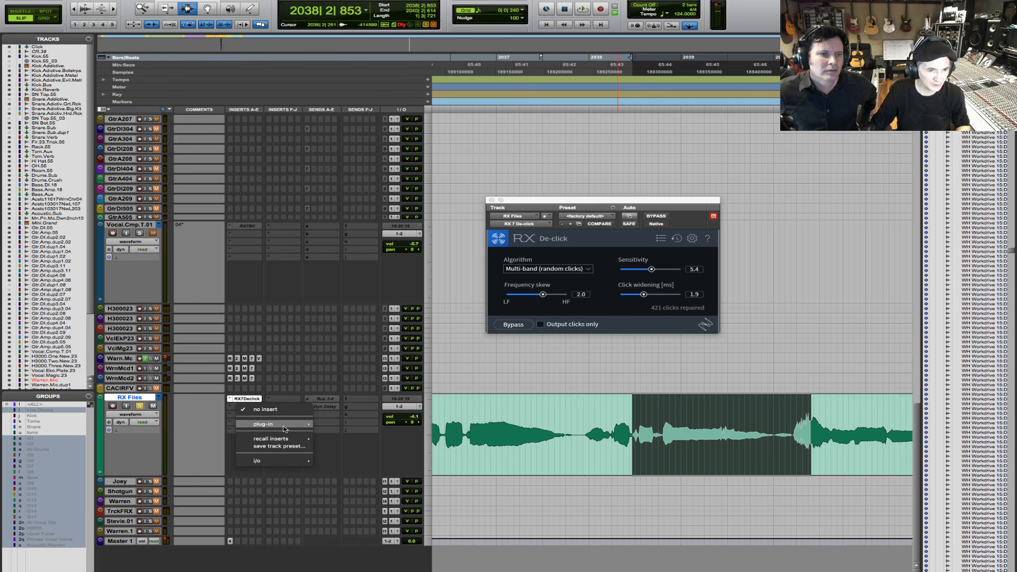
{"action": "mouse_move", "coordinate": [284, 428]}
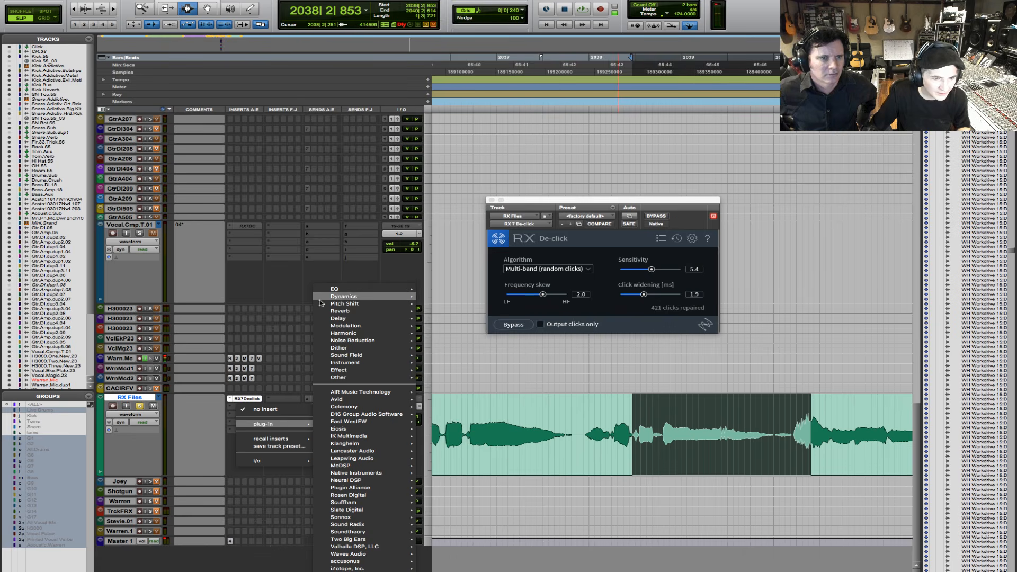
{"action": "left_click", "coordinate": [253, 288]}
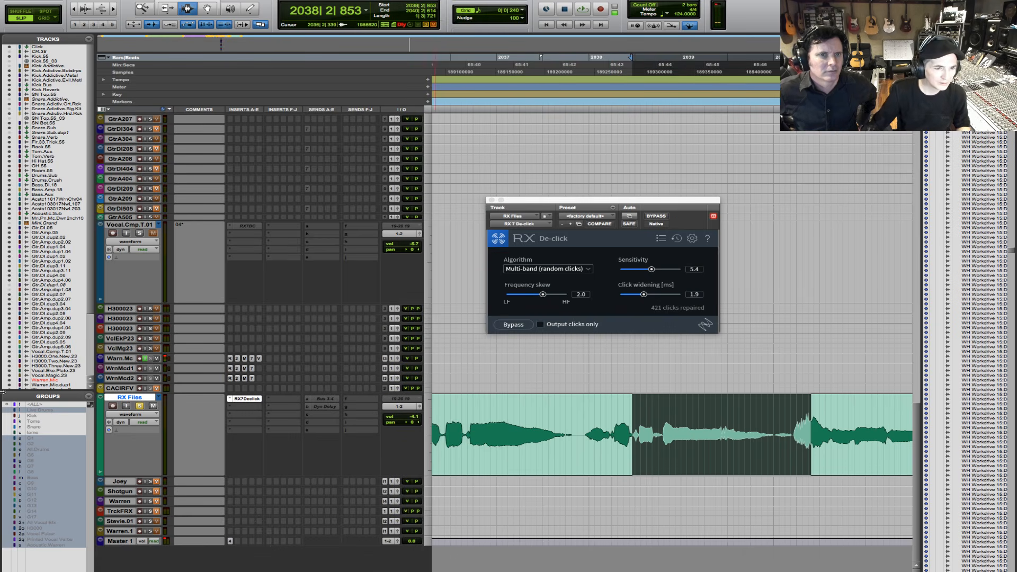
{"action": "key", "text": "super+z"}
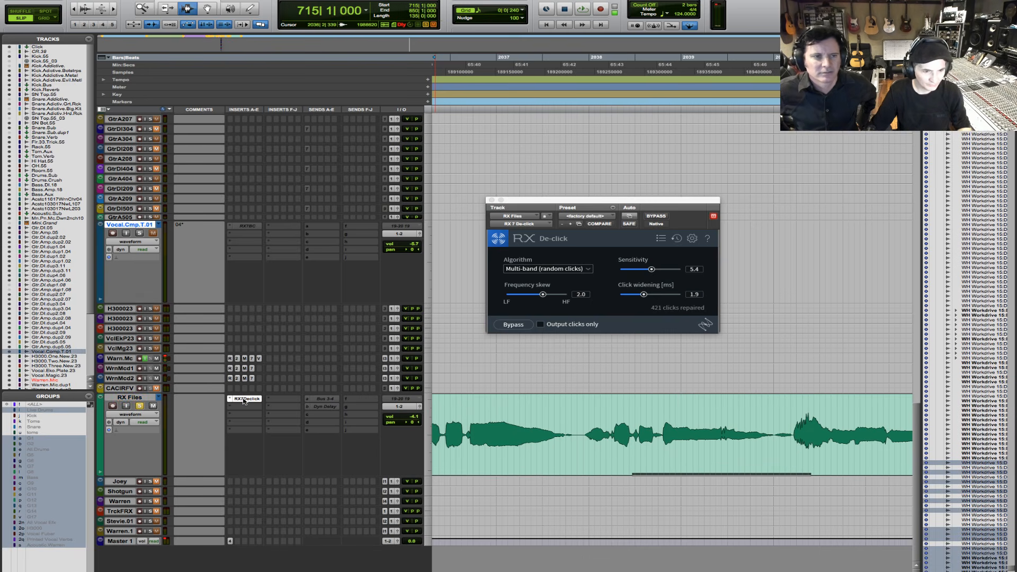
- Remove the RX 7 De-click insert from the RX Files track and close its plug-in window
{"action": "right_click", "coordinate": [243, 400]}
{"action": "left_click", "coordinate": [230, 400]}
{"action": "left_click", "coordinate": [231, 399]}
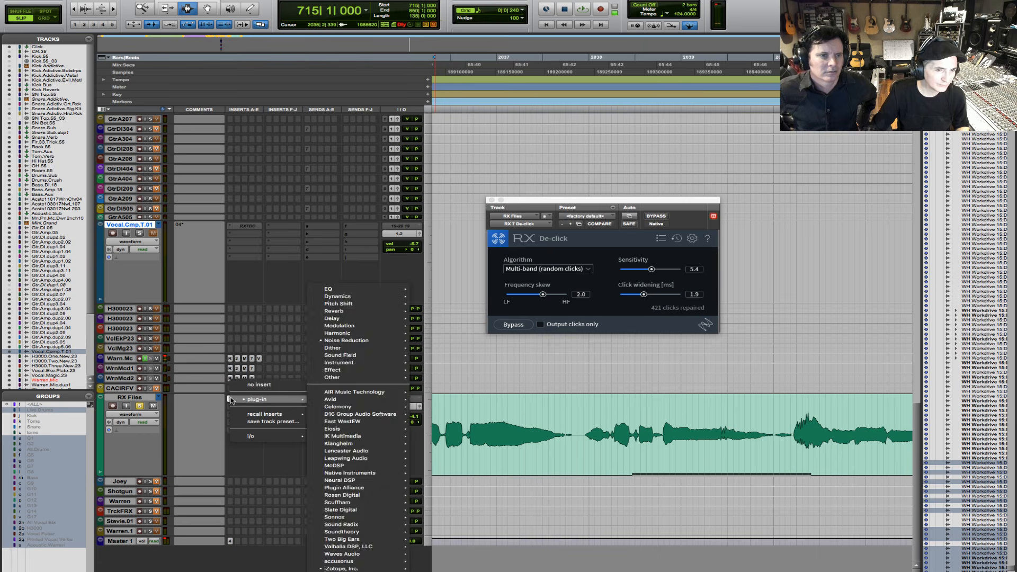
{"action": "left_click", "coordinate": [237, 385]}
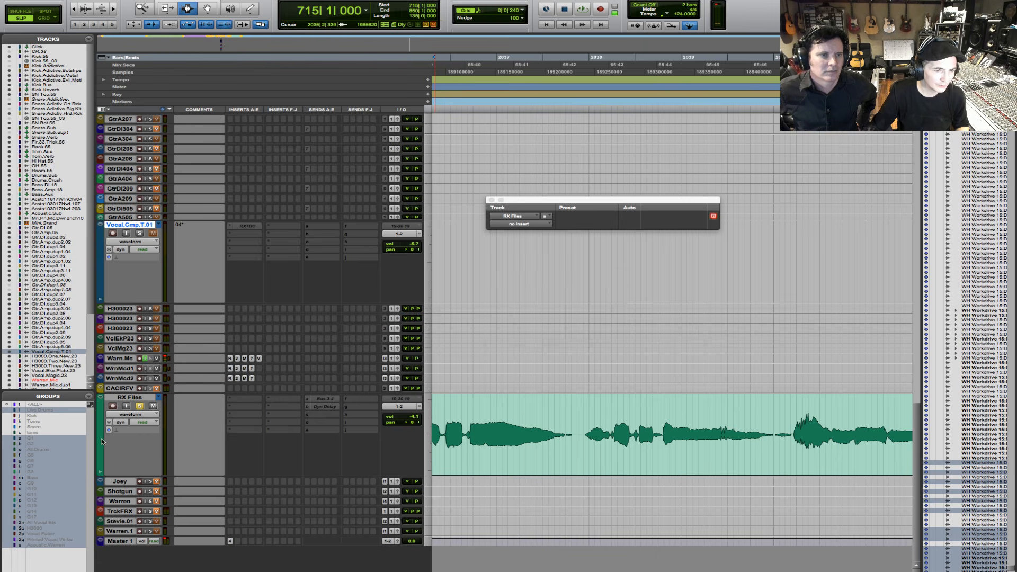
{"action": "left_click", "coordinate": [491, 200]}
- Select the RX Files vocal passage from 2037|4|450 to 2040|1|843 and send it to RX through AudioSuite RX 7 Connect in Repair mode
{"action": "left_click_drag", "start_coordinate": [577, 442], "coordinate": [797, 430]}
{"action": "left_click_drag", "start_coordinate": [794, 433], "coordinate": [794, 433]}
{"action": "left_click", "coordinate": [231, 0]}
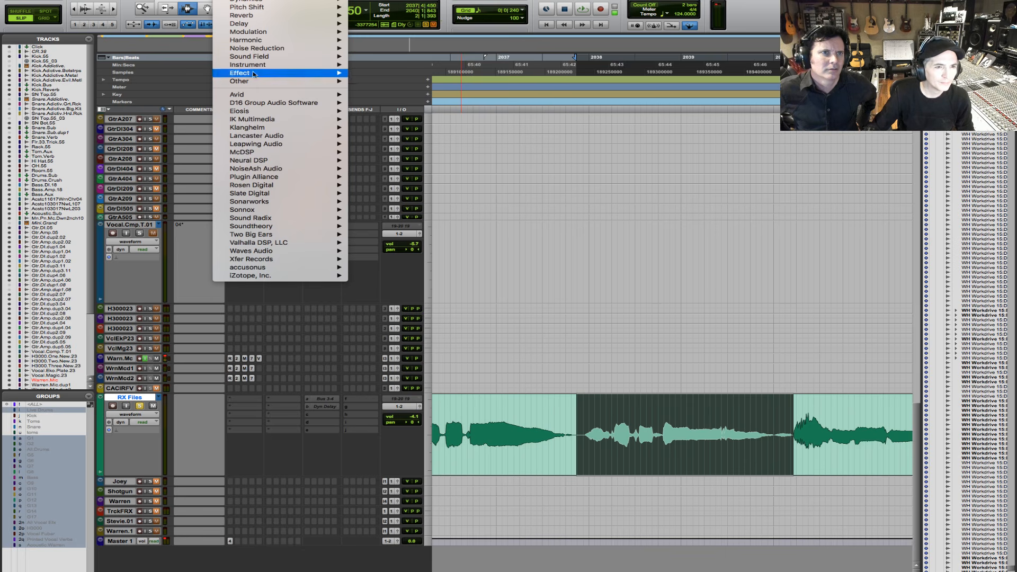
{"action": "mouse_move", "coordinate": [249, 186]}
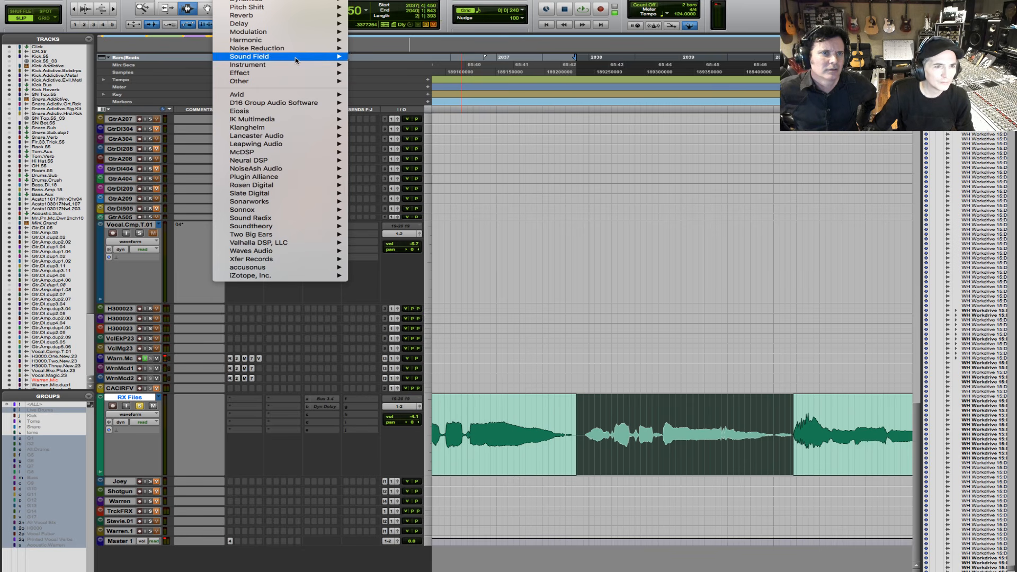
{"action": "mouse_move", "coordinate": [287, 281]}
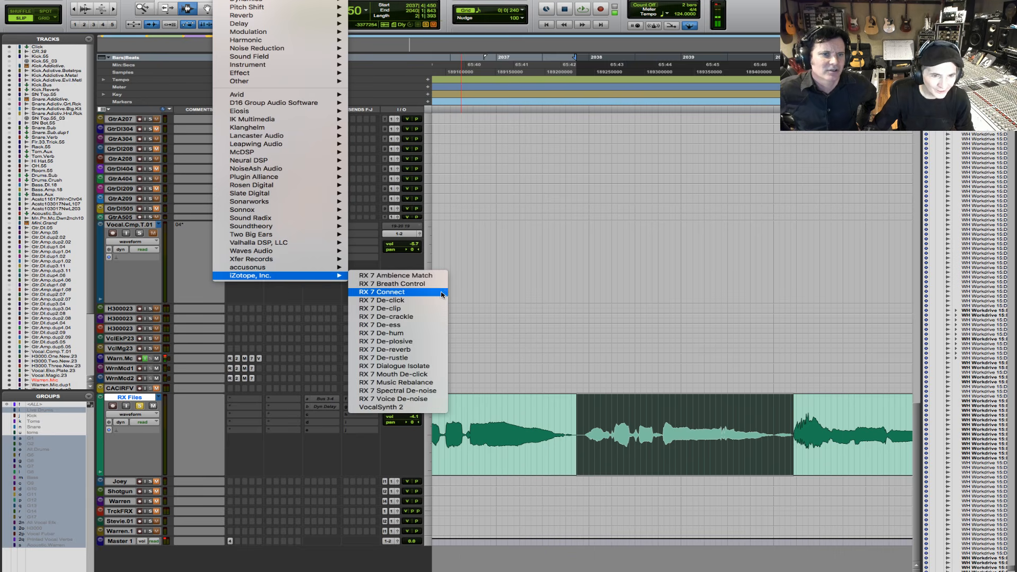
{"action": "left_click", "coordinate": [389, 292]}
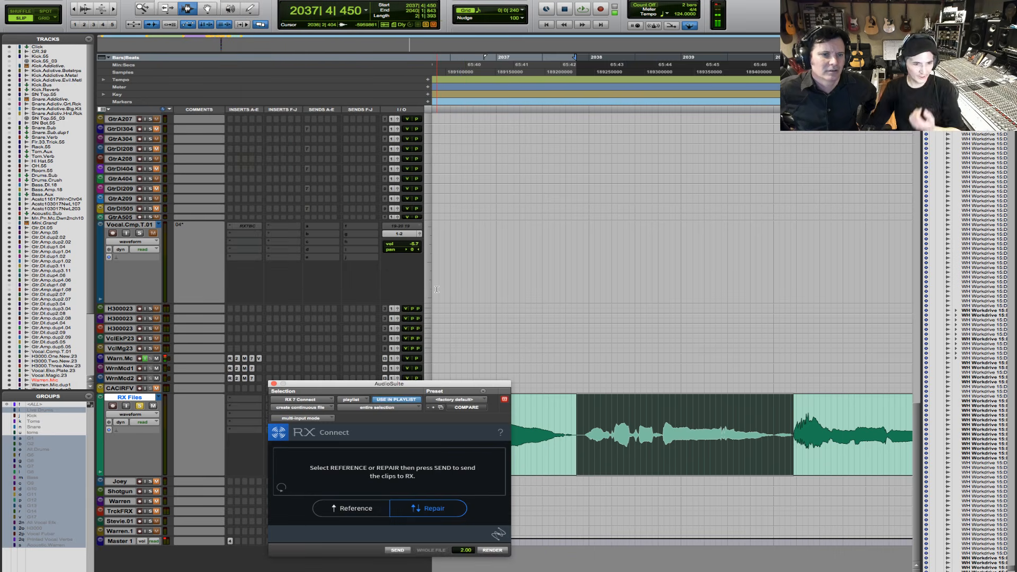
{"action": "left_click", "coordinate": [434, 510]}
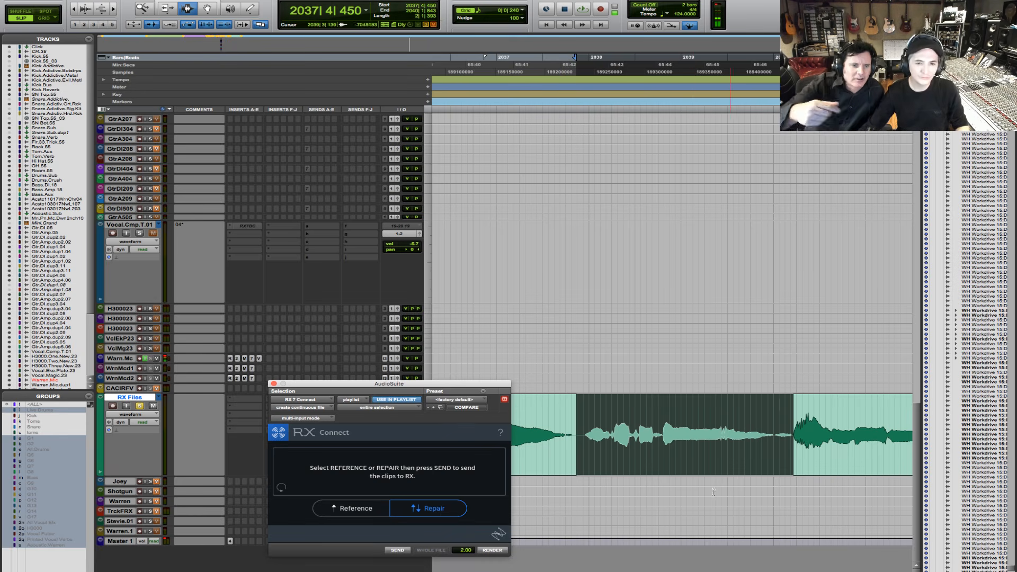
{"action": "left_click", "coordinate": [397, 550]}
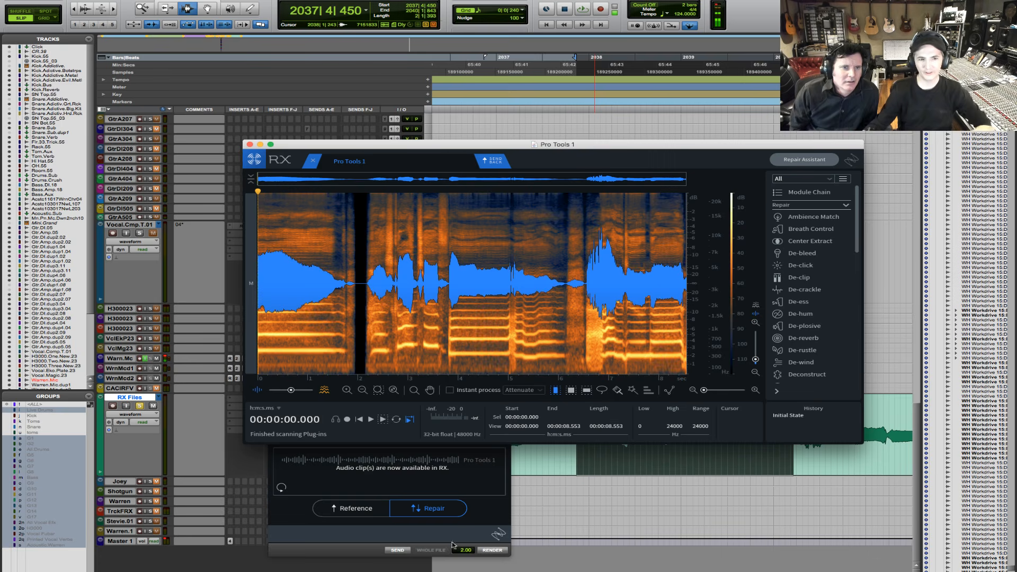
- Enlarge the RX editor window to fill most of the screen and display the vocal as waveform only
{"action": "left_click", "coordinate": [271, 145]}
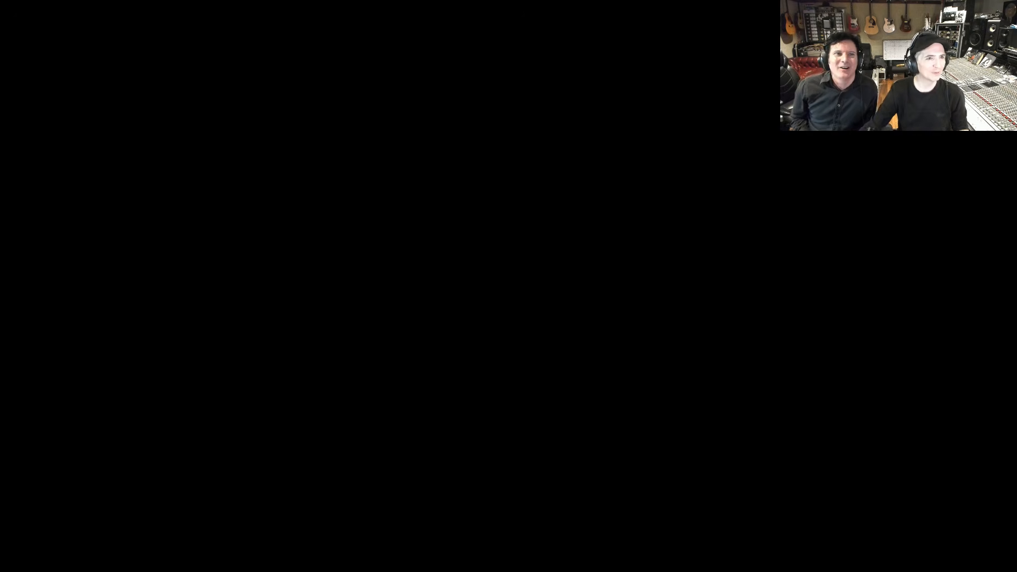
{"action": "key", "text": "Escape"}
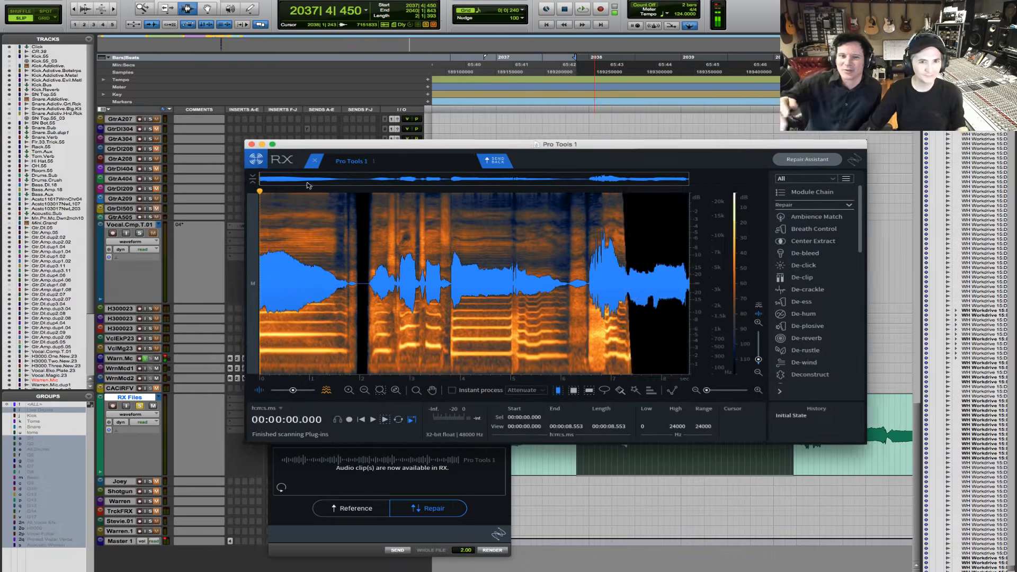
{"action": "left_click_drag", "start_coordinate": [484, 150], "coordinate": [264, 35]}
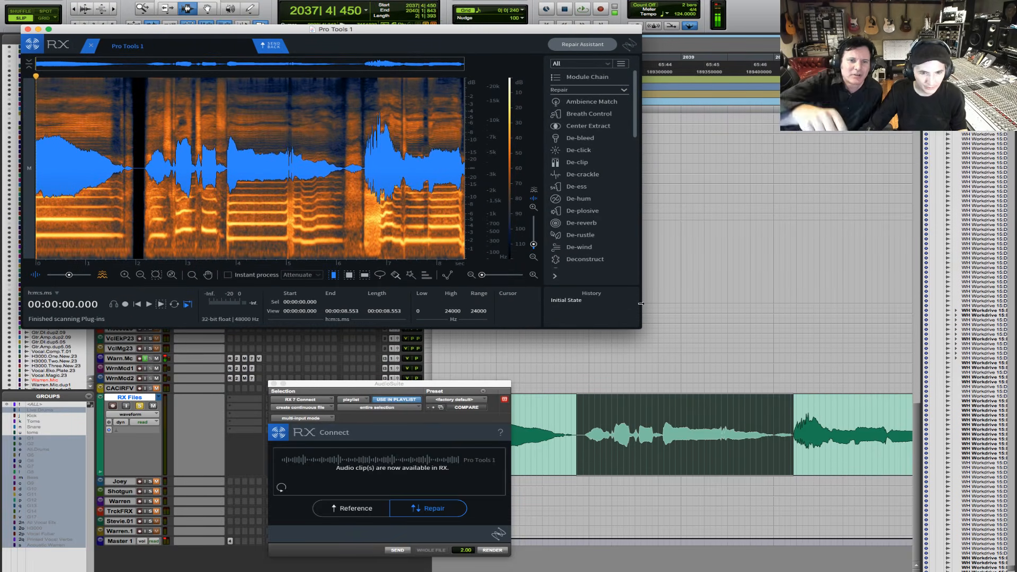
{"action": "left_click_drag", "start_coordinate": [641, 328], "coordinate": [929, 515]}
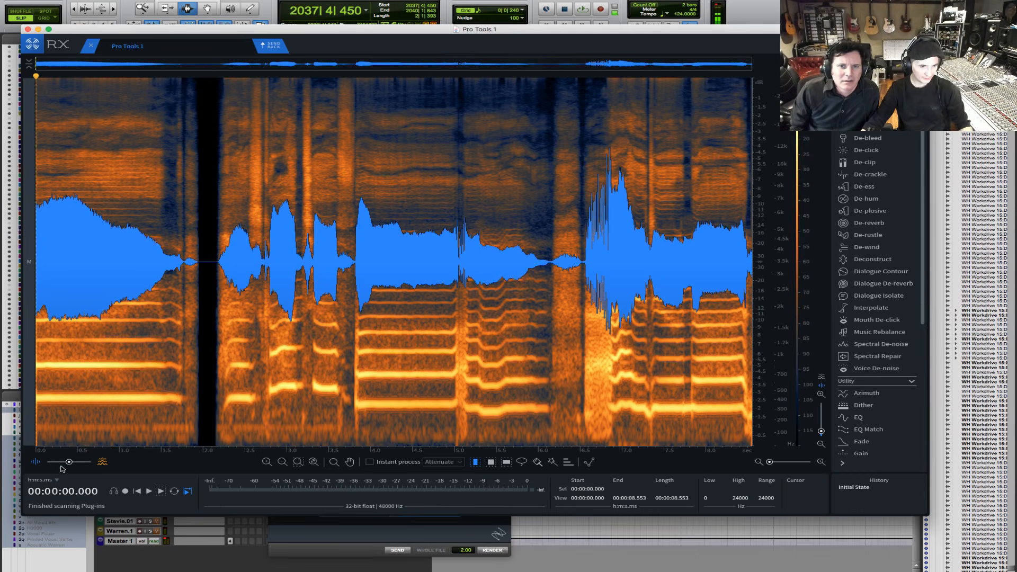
{"action": "left_click", "coordinate": [38, 463]}
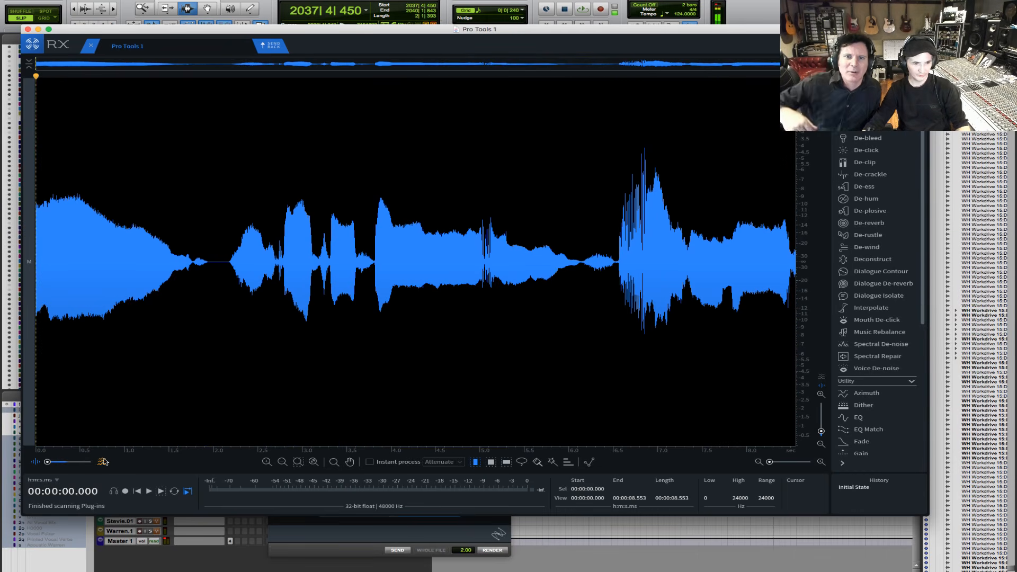
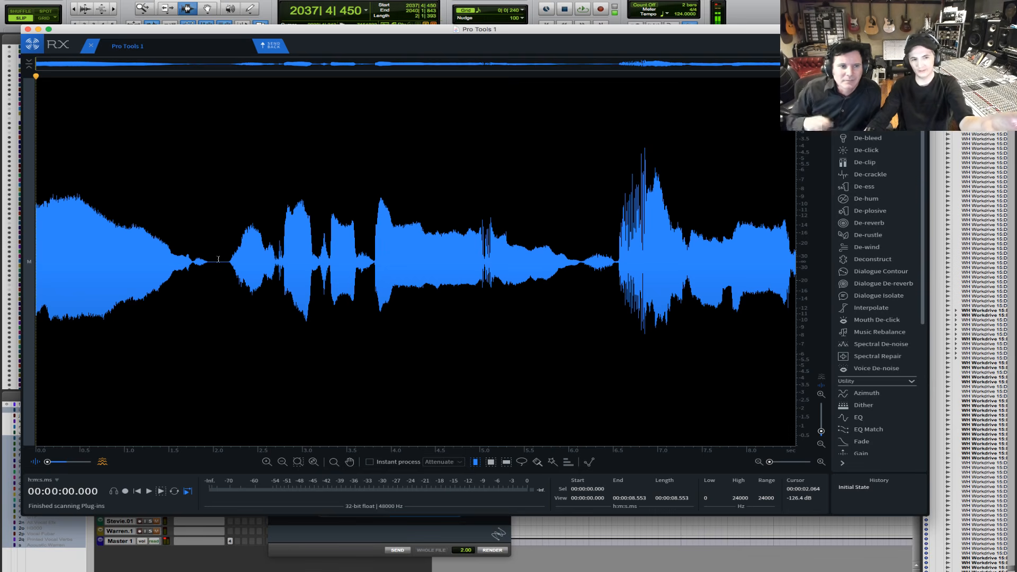
- Display the vocal as spectrogram only, try a time selection from 4.000 to 4.549 s, and switch to the time-frequency selection tool
{"action": "left_click", "coordinate": [102, 464]}
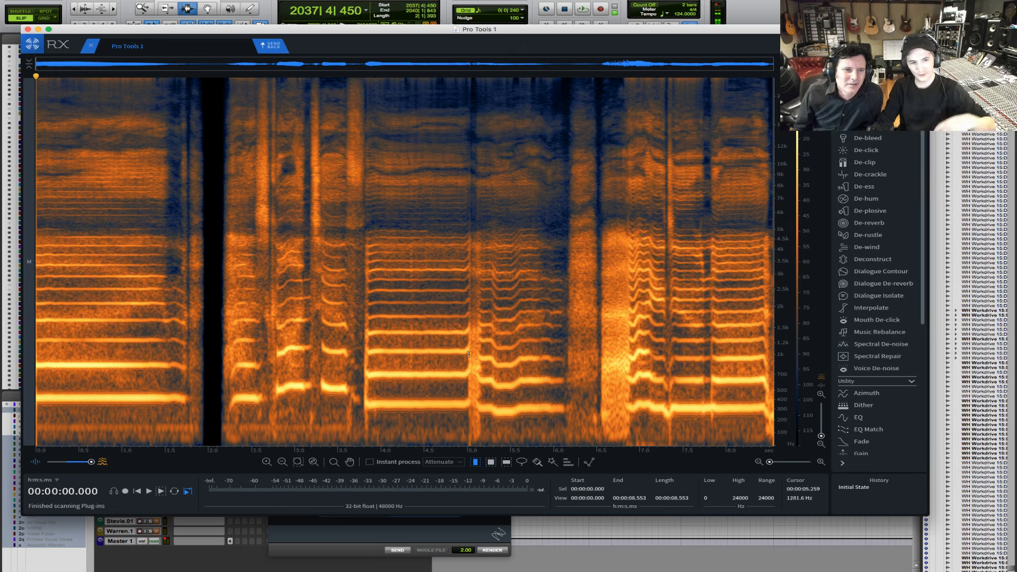
{"action": "left_click", "coordinate": [379, 412]}
{"action": "left_click_drag", "start_coordinate": [380, 412], "coordinate": [428, 407]}
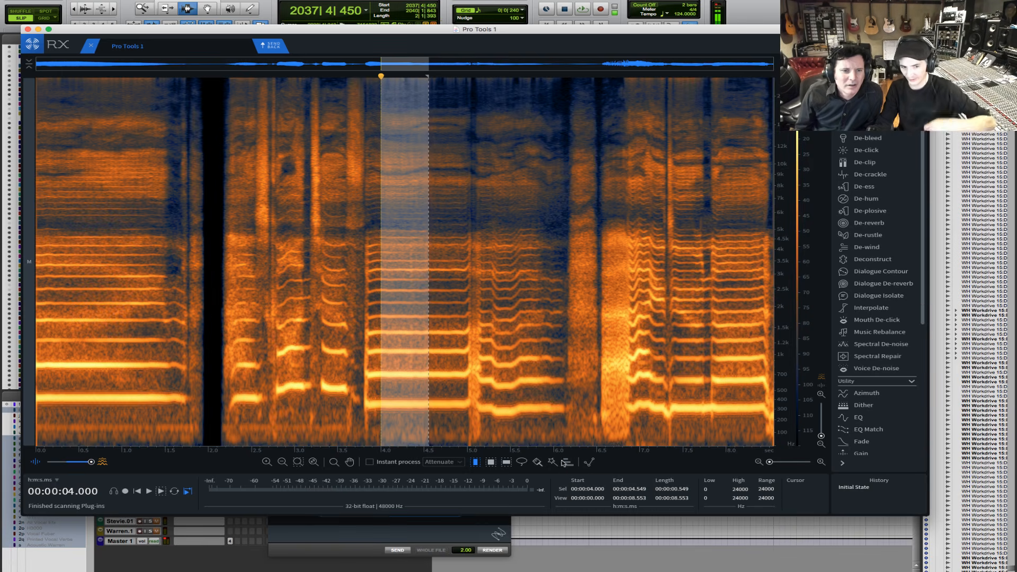
{"action": "left_click", "coordinate": [335, 420]}
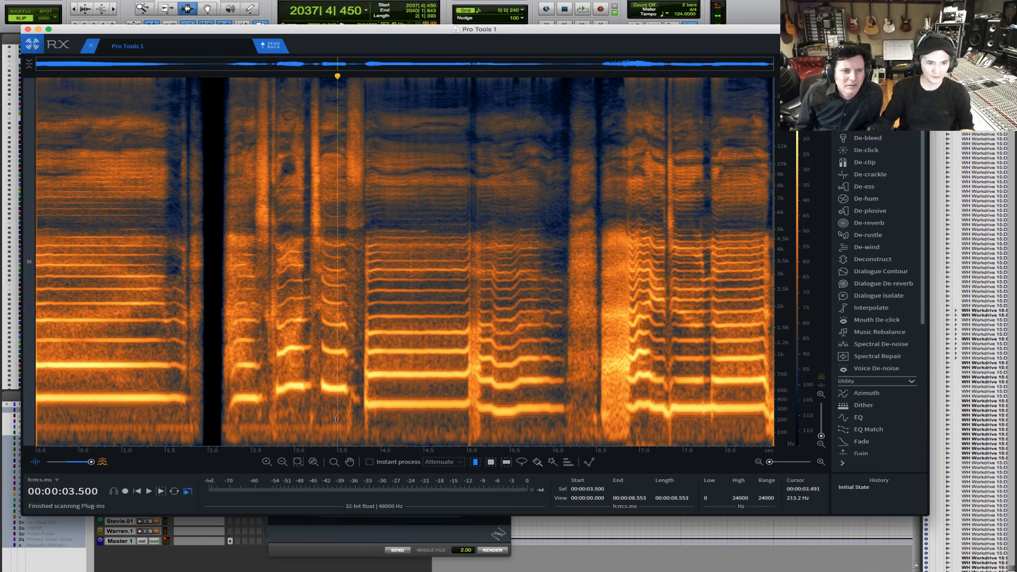
{"action": "key", "text": "r"}
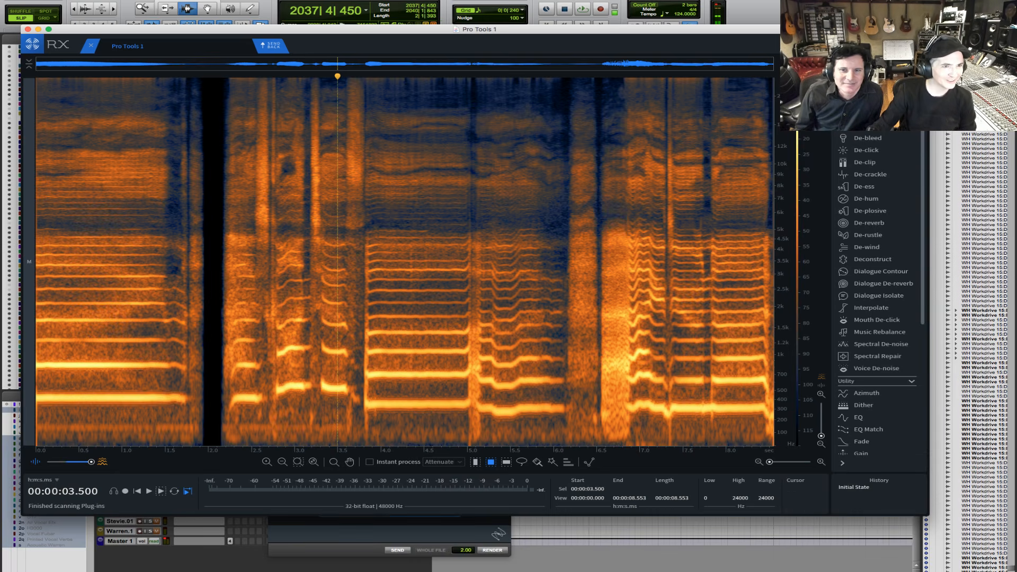
- Open the Spectrogram Settings and try the Green and white, Cyan to orange, and Blue to pink color maps
{"action": "left_click", "coordinate": [162, 78]}
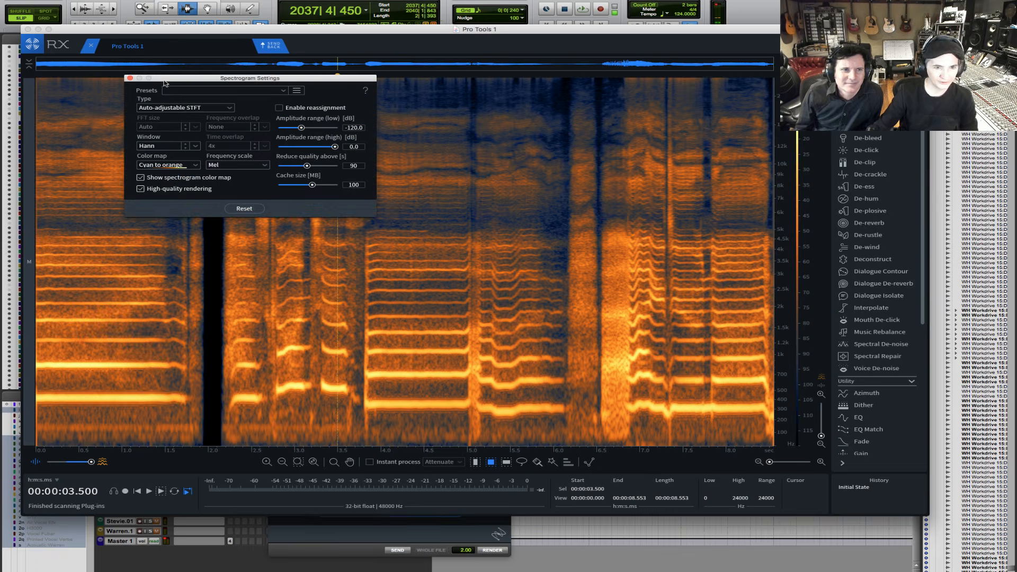
{"action": "left_click", "coordinate": [175, 166]}
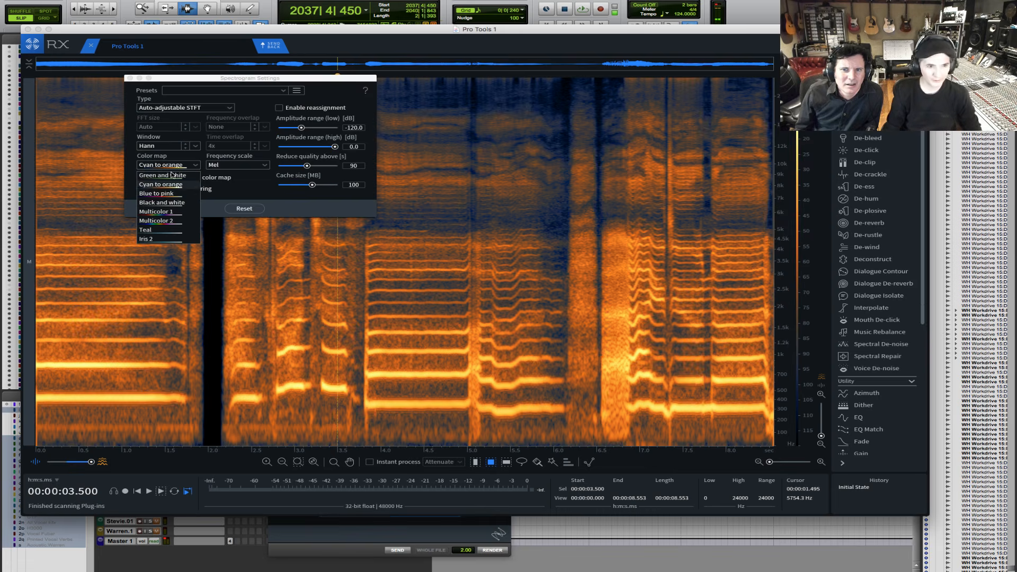
{"action": "left_click", "coordinate": [169, 175]}
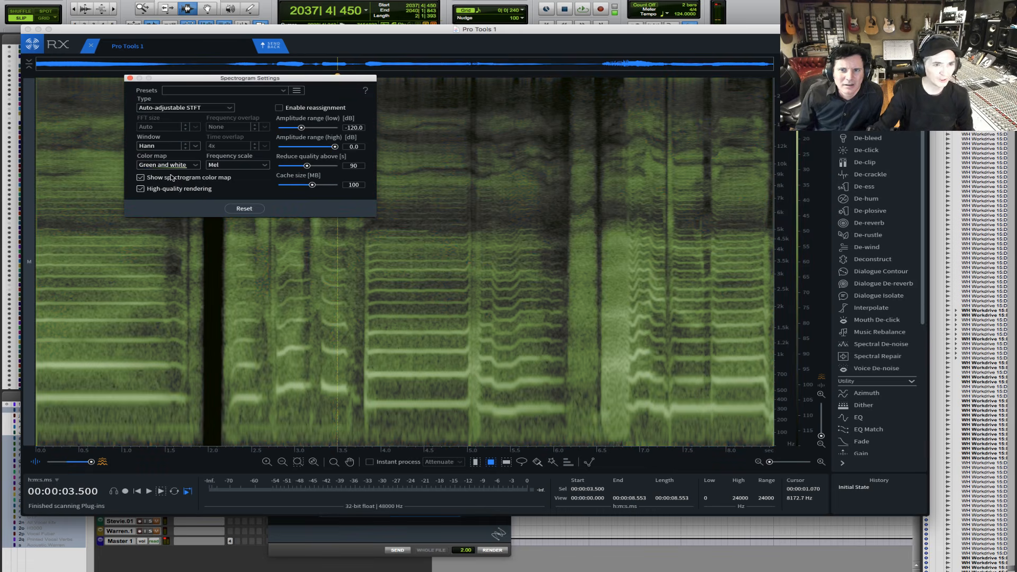
{"action": "left_click", "coordinate": [174, 169]}
{"action": "left_click", "coordinate": [176, 184]}
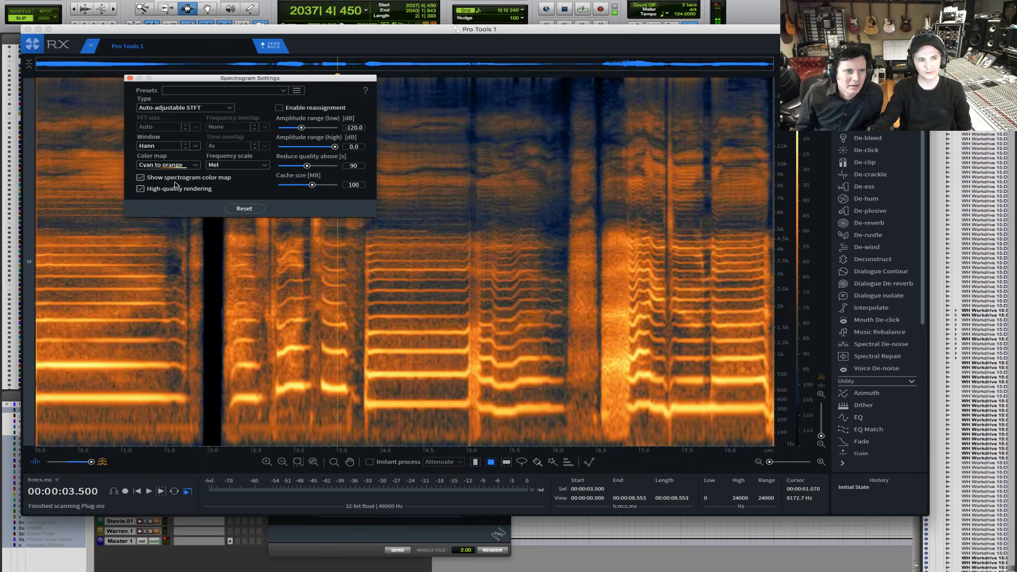
{"action": "left_click", "coordinate": [174, 170]}
{"action": "left_click", "coordinate": [180, 194]}
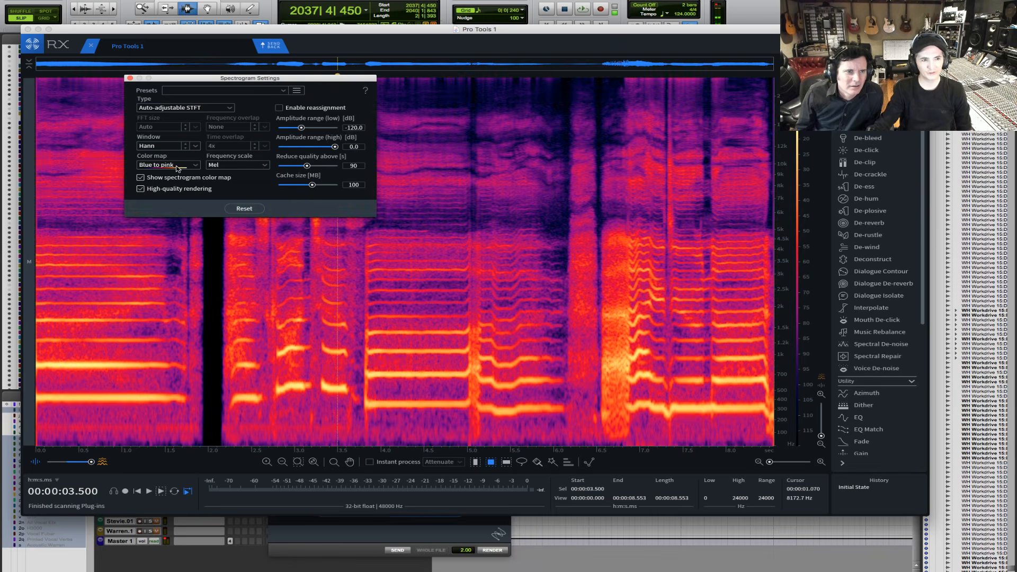
- Compare the Multicolor 1 and Multicolor 2 color maps and set the spectrogram to Multicolor 1
{"action": "left_click", "coordinate": [178, 168]}
{"action": "left_click", "coordinate": [166, 212]}
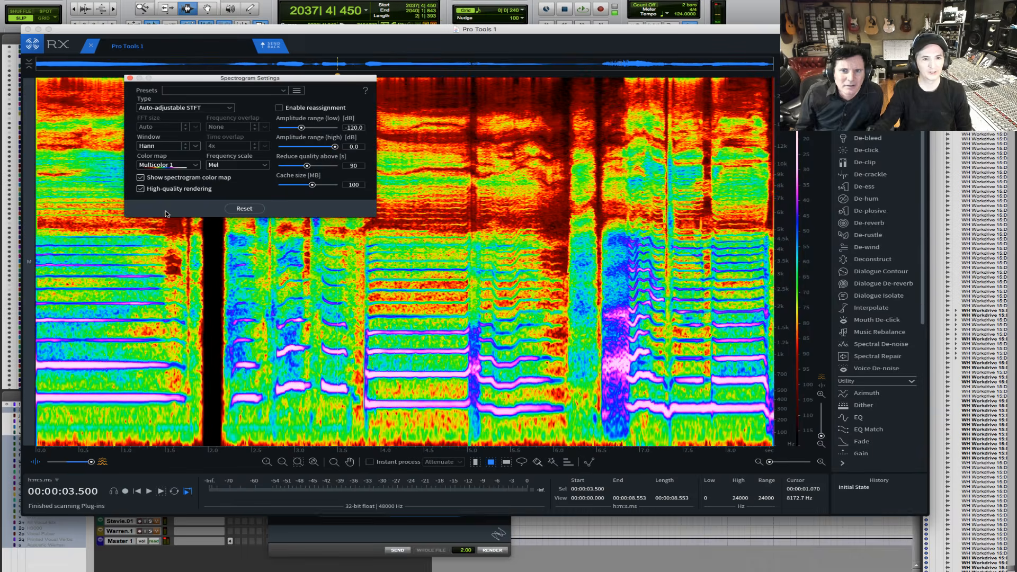
{"action": "left_click", "coordinate": [170, 169]}
{"action": "left_click", "coordinate": [173, 223]}
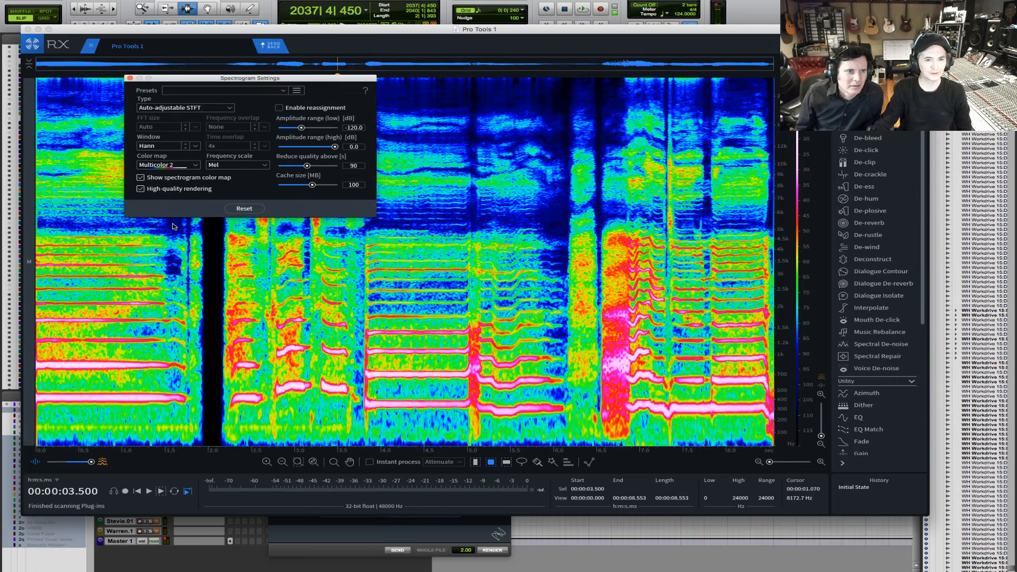
{"action": "left_click", "coordinate": [165, 168]}
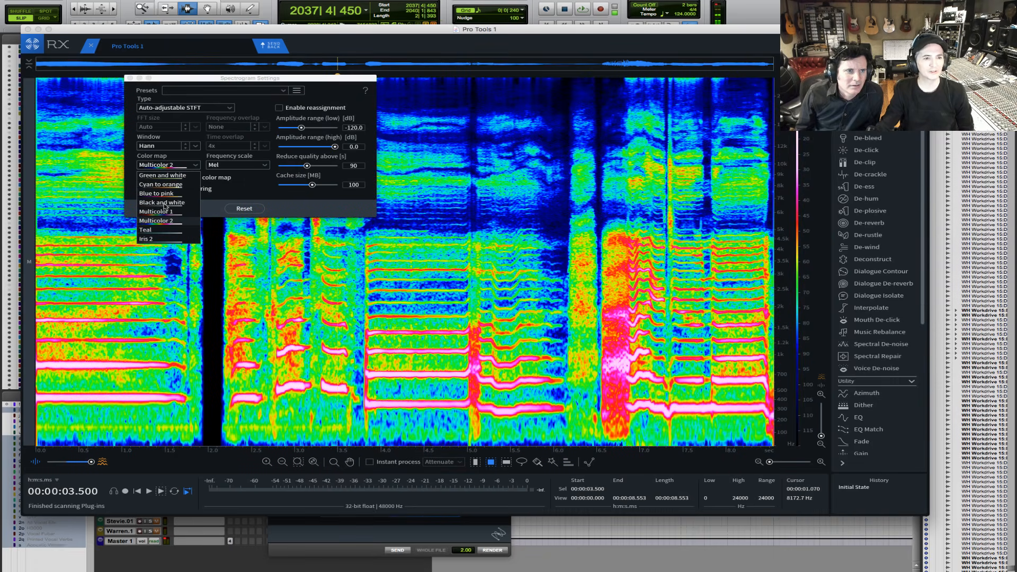
{"action": "left_click", "coordinate": [159, 211]}
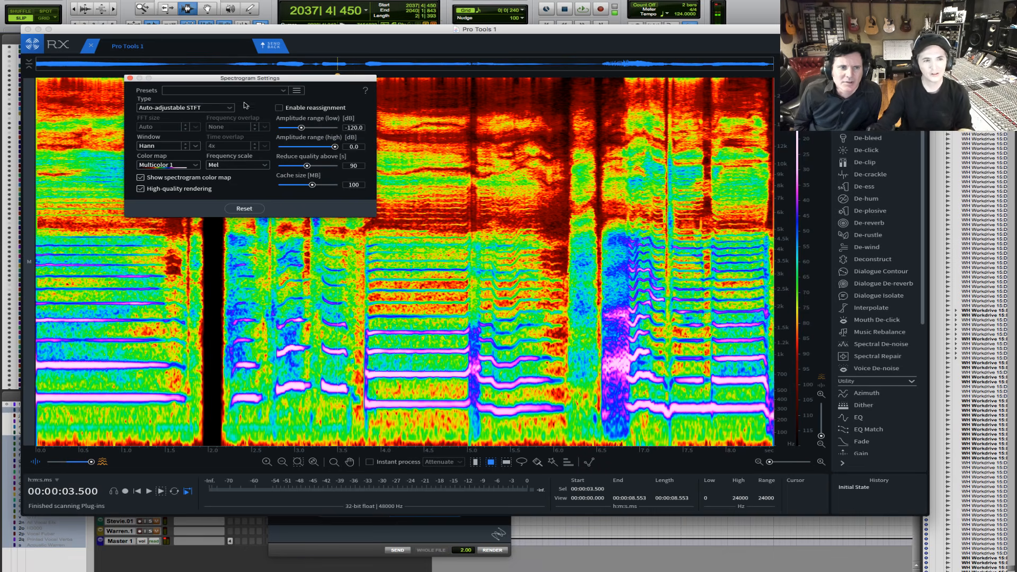
- Set the spectrogram's low amplitude range to -98.2 dB and play the vocal from 3.5 s
{"action": "mouse_move", "coordinate": [301, 128]}
{"action": "left_mouse_down"}
{"action": "mouse_move", "coordinate": [318, 127]}
{"action": "mouse_move", "coordinate": [309, 129]}
{"action": "left_mouse_up"}
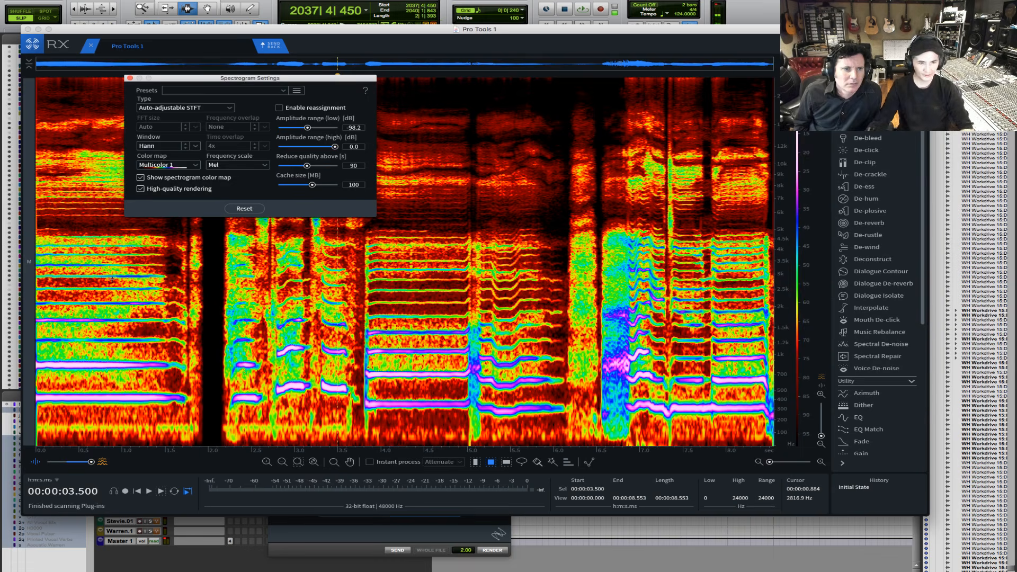
{"action": "key", "text": "space"}
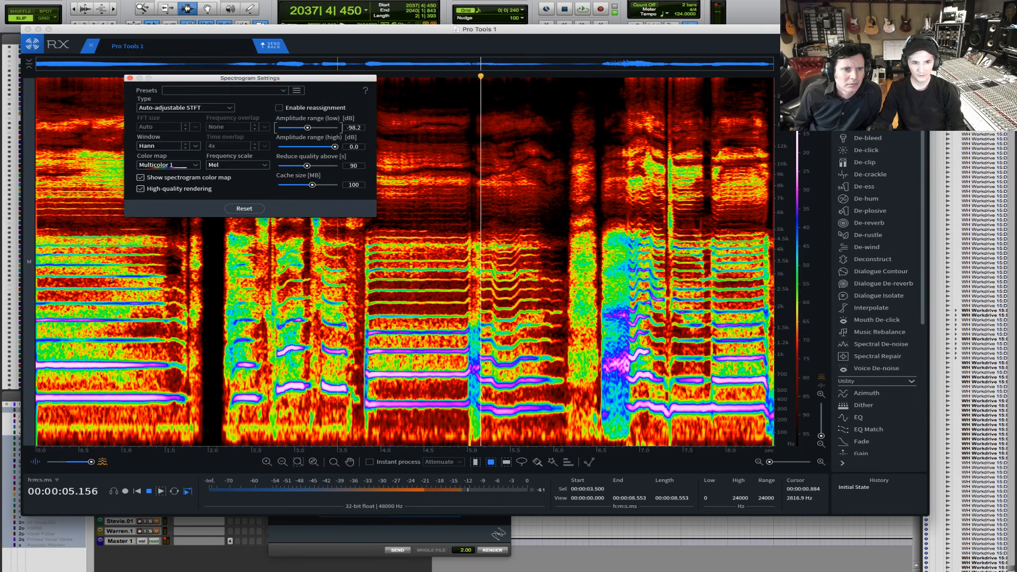
{"action": "key", "text": "space"}
{"action": "key", "text": "space"}
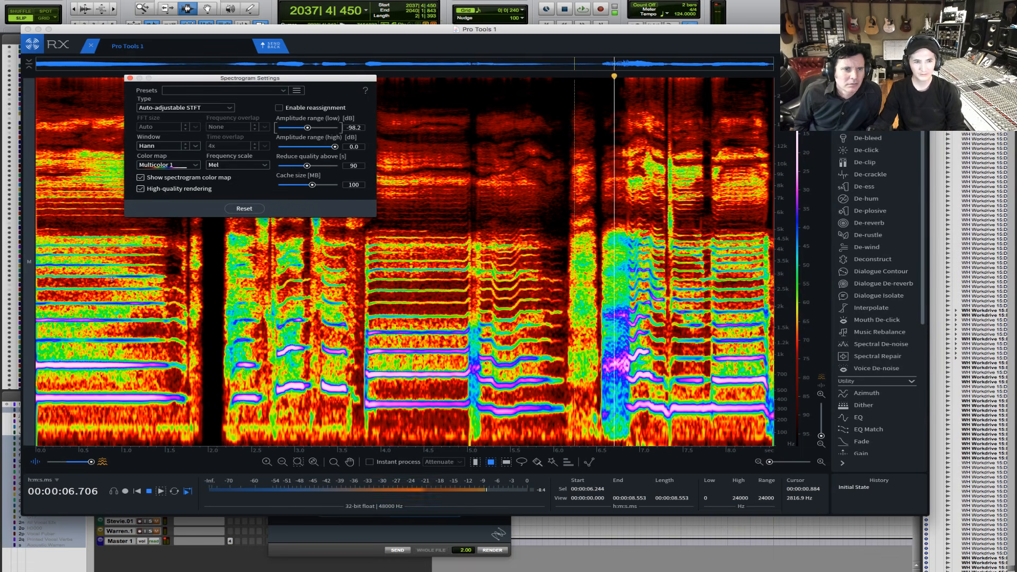
{"action": "key", "text": "space"}
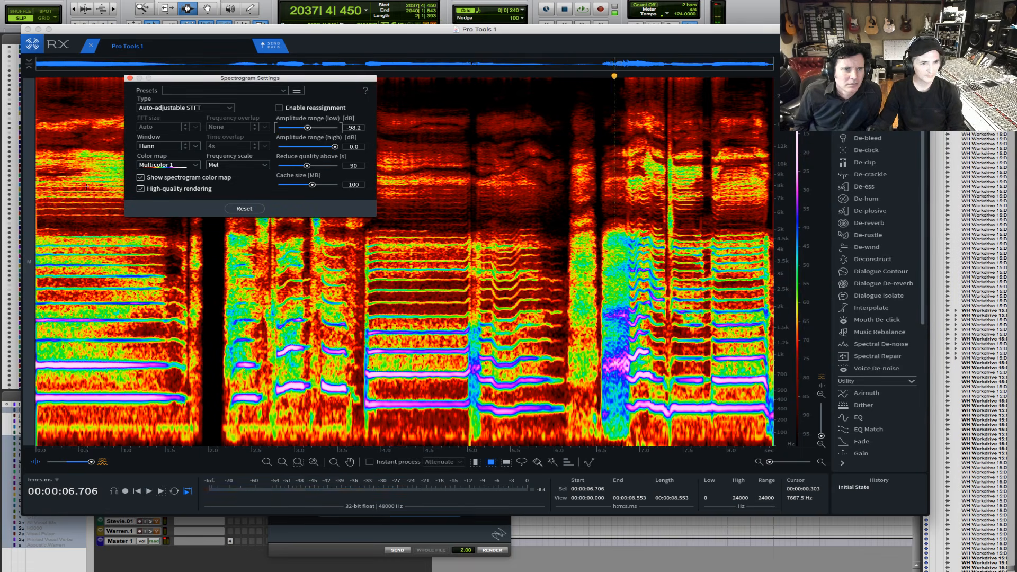
- Compare the Linear and Log frequency scales and set the spectrogram's frequency scale to Bark
{"action": "left_click", "coordinate": [234, 166]}
{"action": "left_click", "coordinate": [235, 180]}
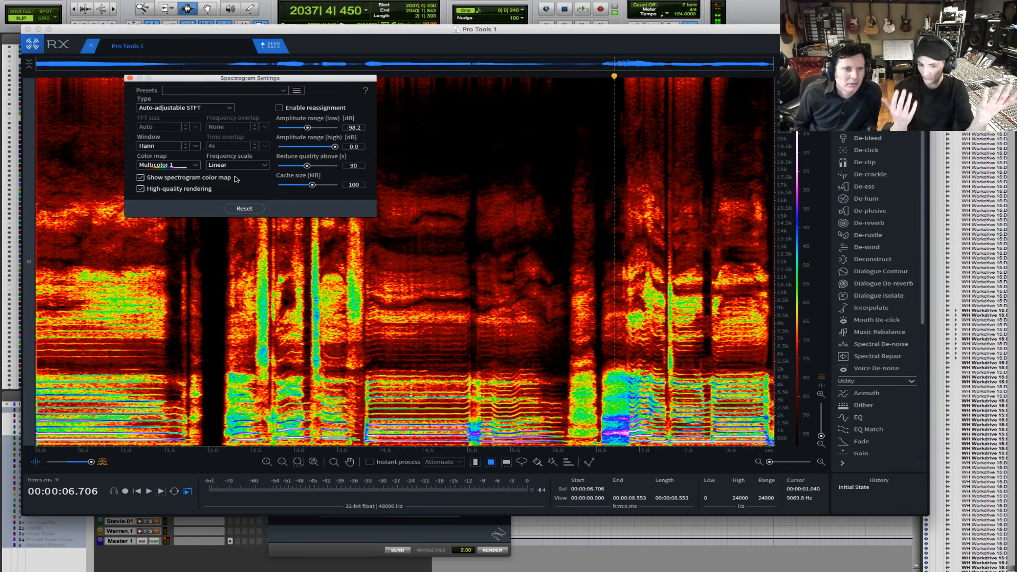
{"action": "left_click", "coordinate": [264, 166]}
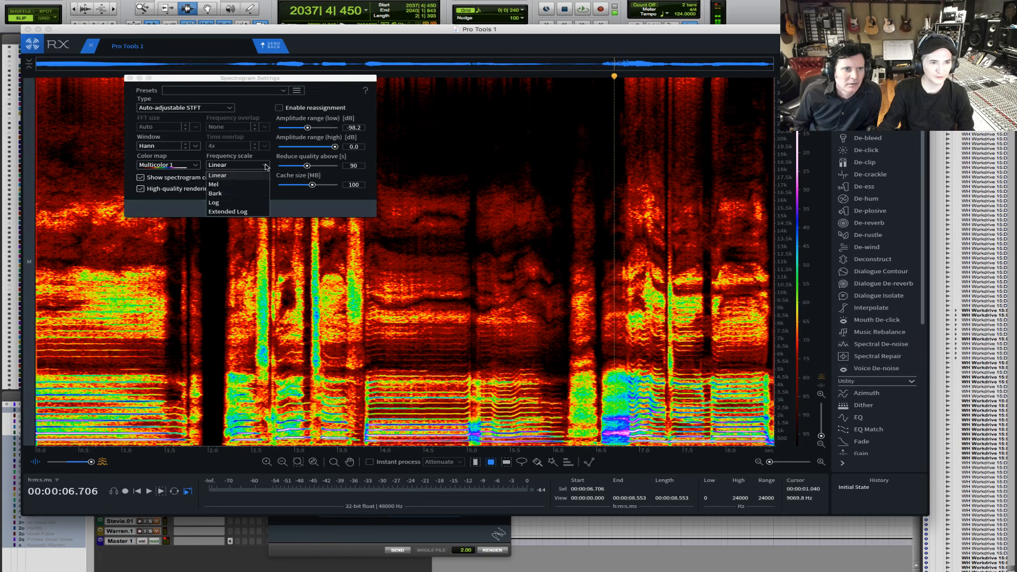
{"action": "left_click", "coordinate": [223, 204]}
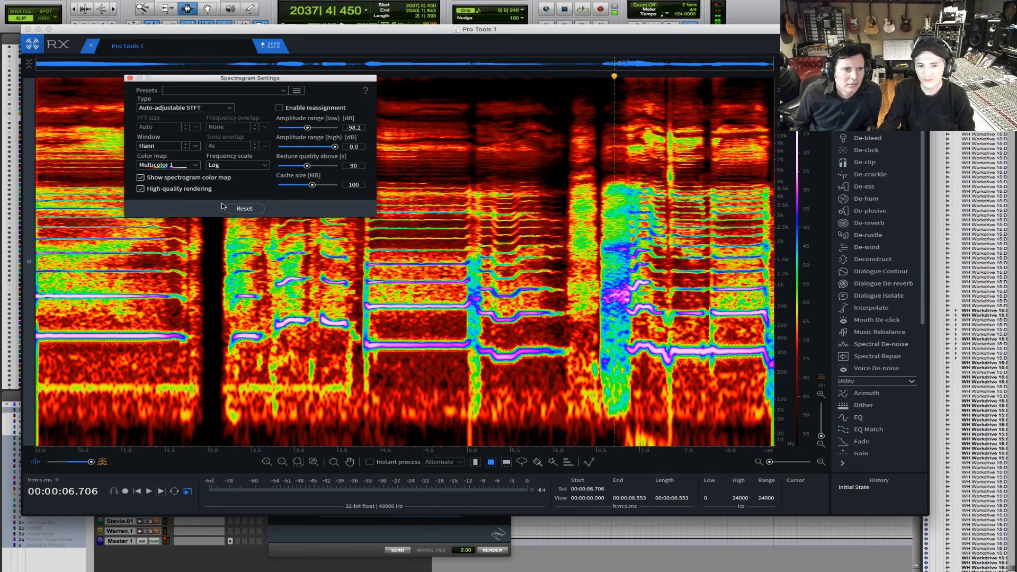
{"action": "left_click", "coordinate": [238, 165]}
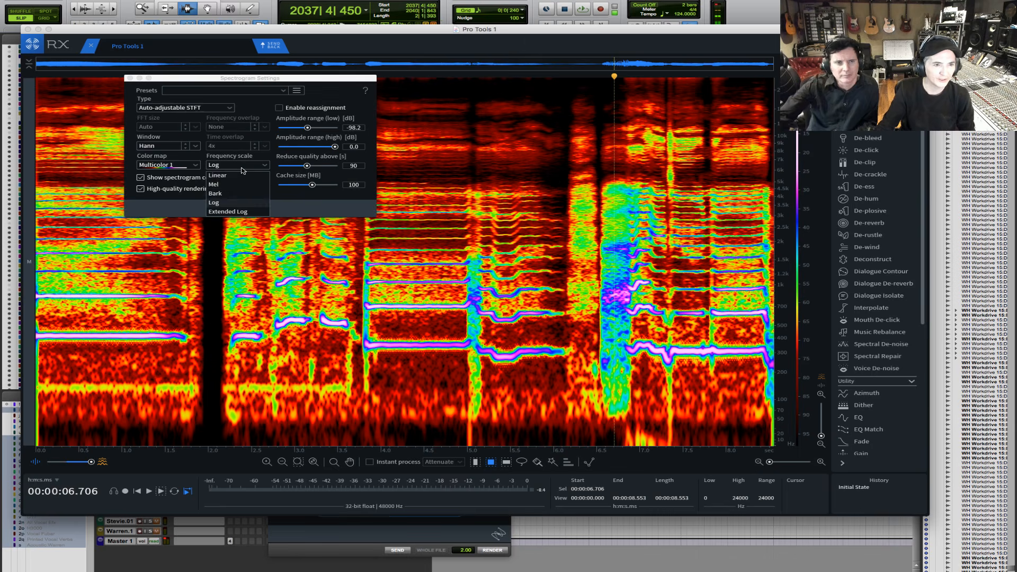
{"action": "left_click", "coordinate": [229, 197]}
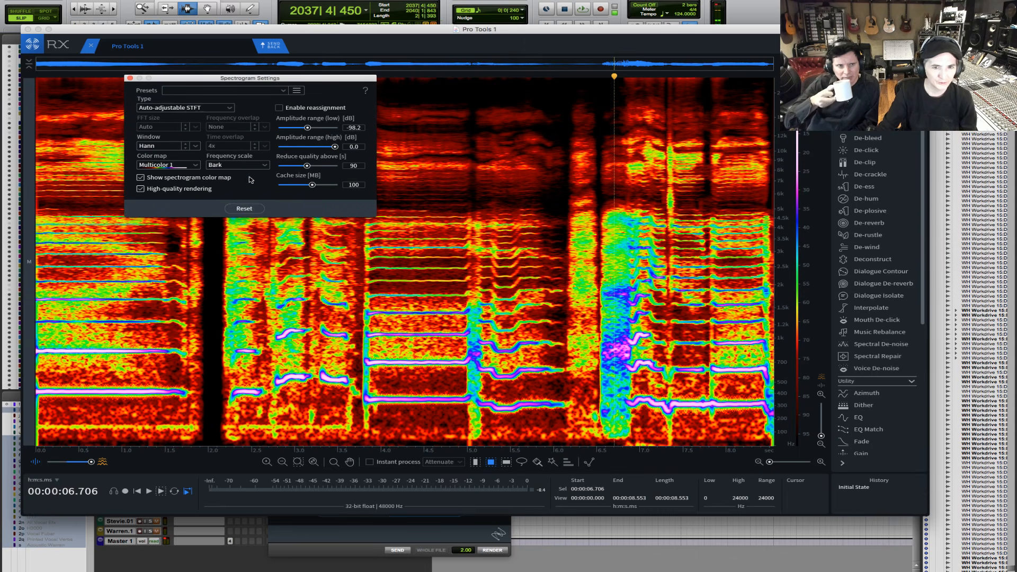
- Play the vocal from about 1.27 s and magnify the spectrogram's upper harmonics around 4.4 s
{"action": "left_click", "coordinate": [146, 269]}
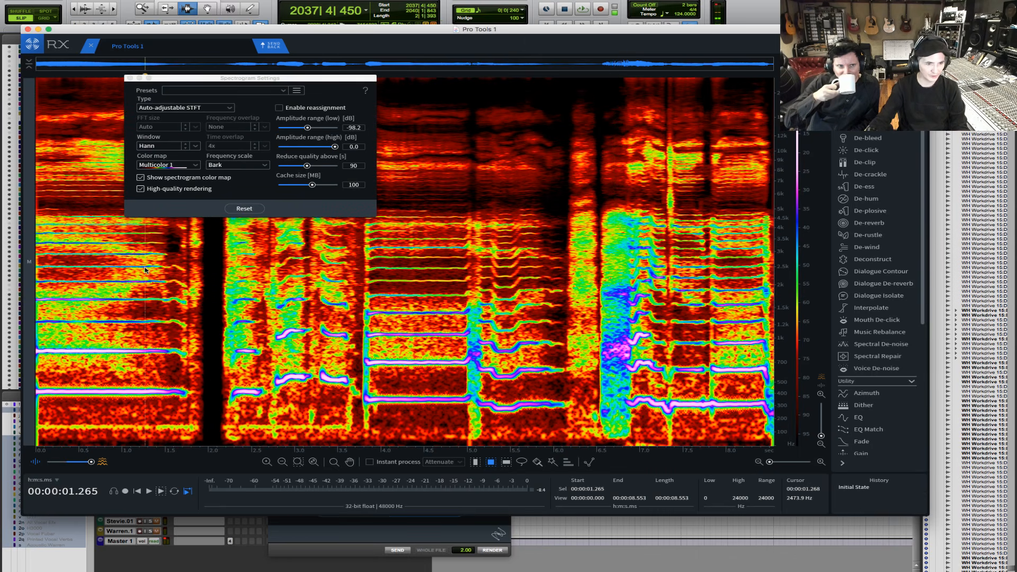
{"action": "key", "text": "space"}
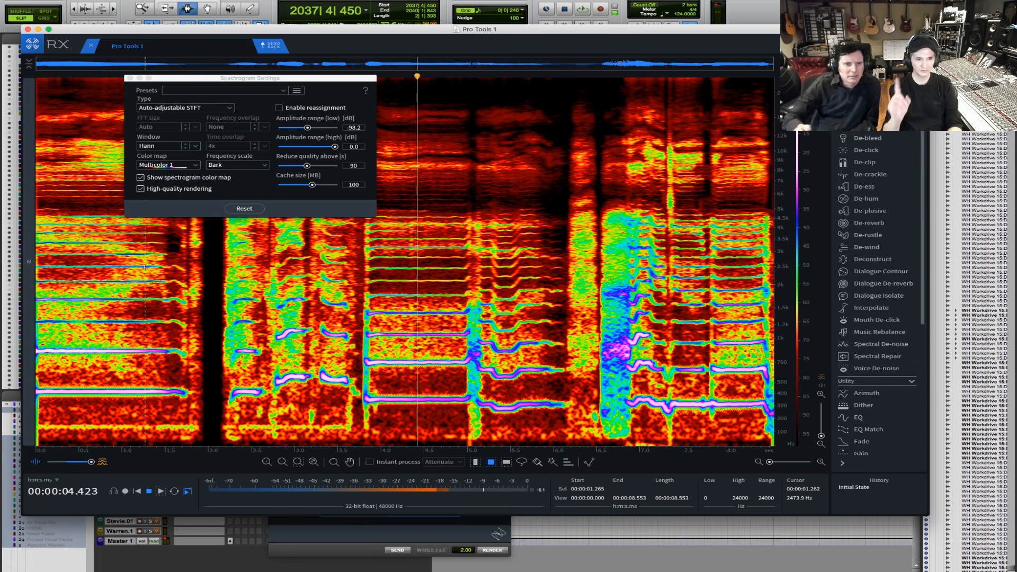
{"action": "key", "text": "space"}
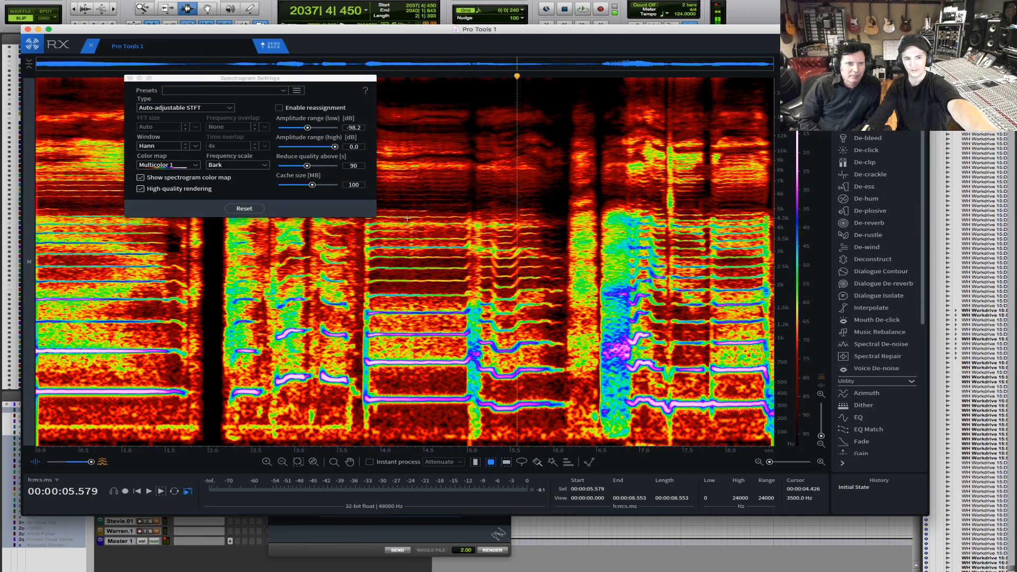
{"action": "left_click", "coordinate": [417, 265]}
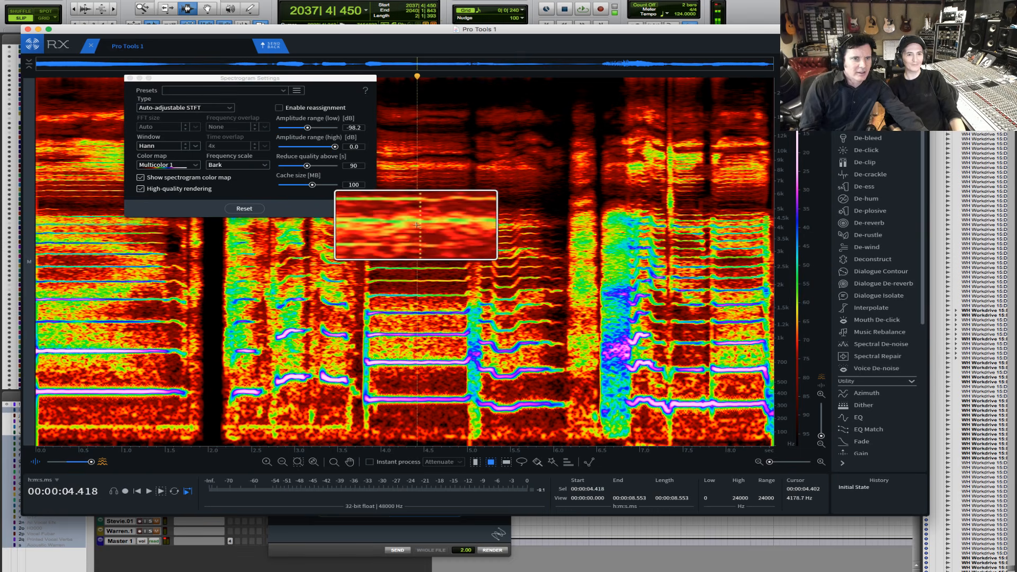
{"action": "left_click_drag", "start_coordinate": [437, 275], "coordinate": [415, 263]}
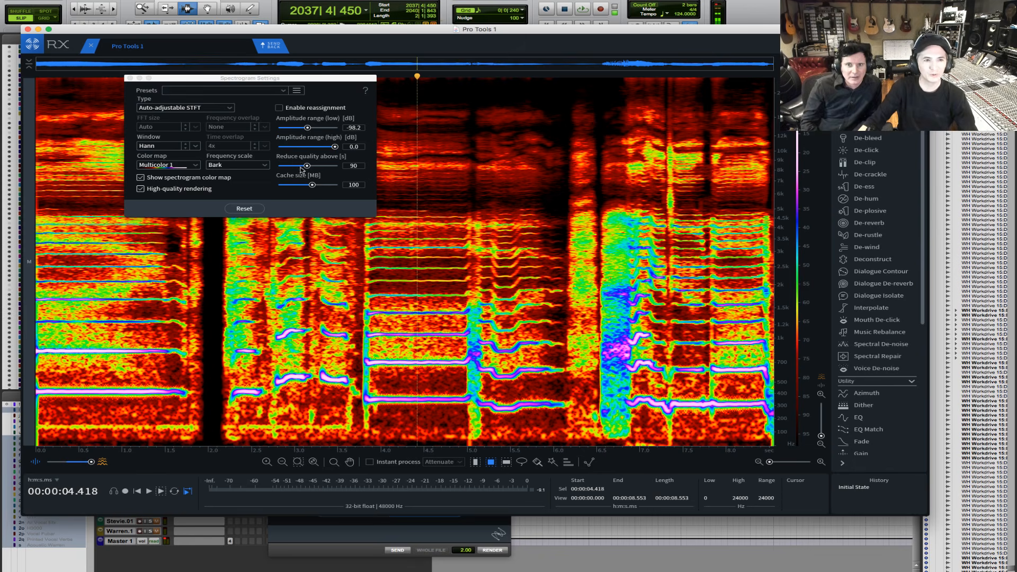
- Set the spectrogram's amplitude range to -101.9 dB low and -8.2 dB high
{"action": "left_click", "coordinate": [309, 128]}
{"action": "left_click_drag", "start_coordinate": [309, 128], "coordinate": [332, 148]}
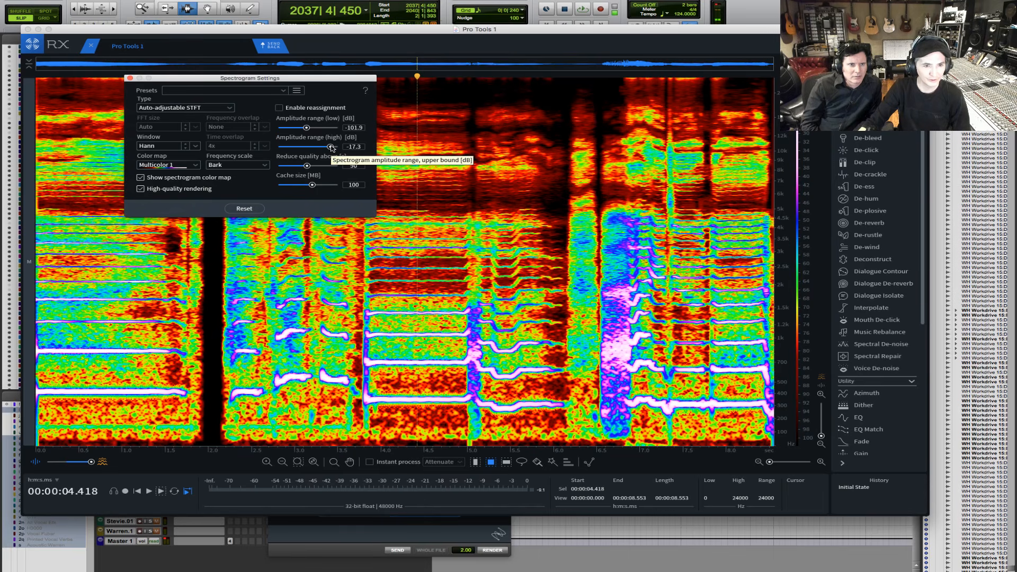
{"action": "left_click_drag", "start_coordinate": [331, 147], "coordinate": [334, 144]}
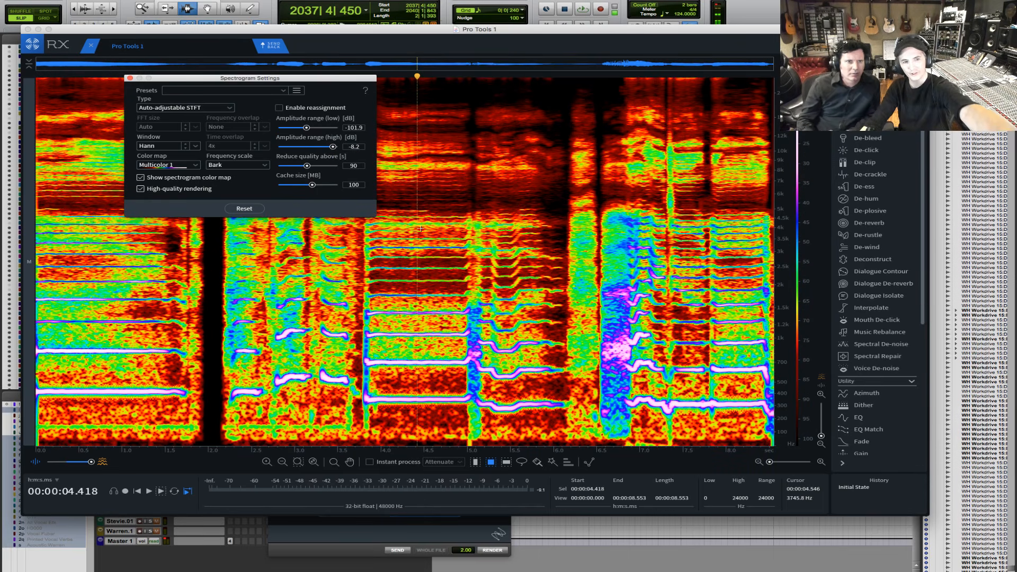
- Magnify the harmonics around 4.3 s and try a time-frequency selection from 4.268 to 4.500 s across about 1945 to 4179 Hz
{"action": "key", "text": "grave"}
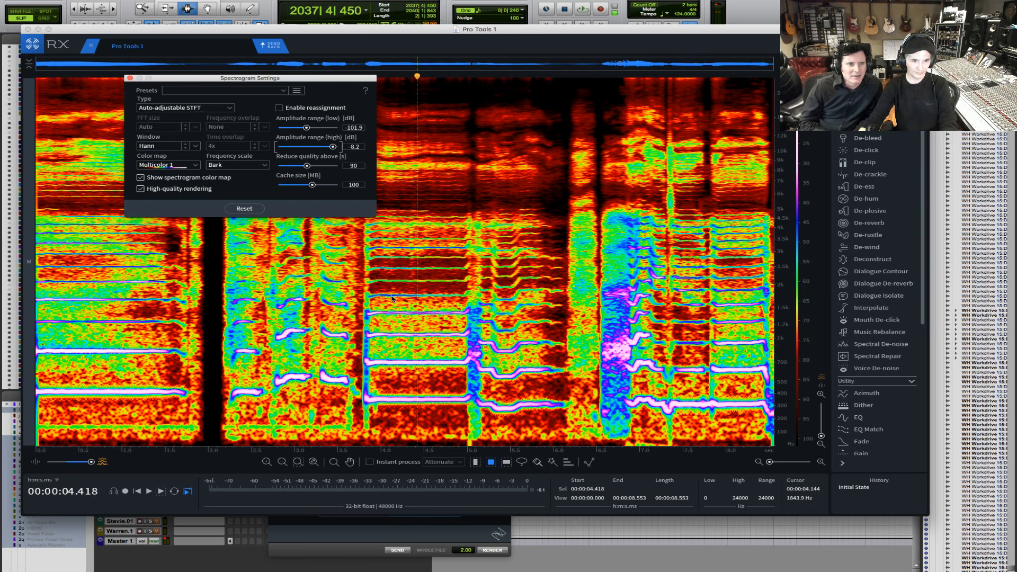
{"action": "left_click", "coordinate": [407, 243]}
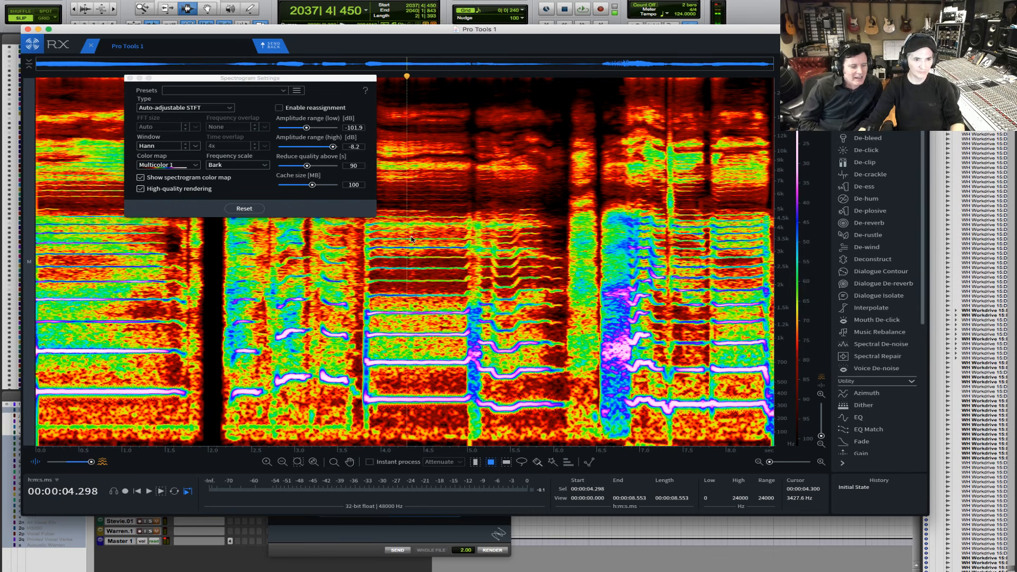
{"action": "key", "text": "grave"}
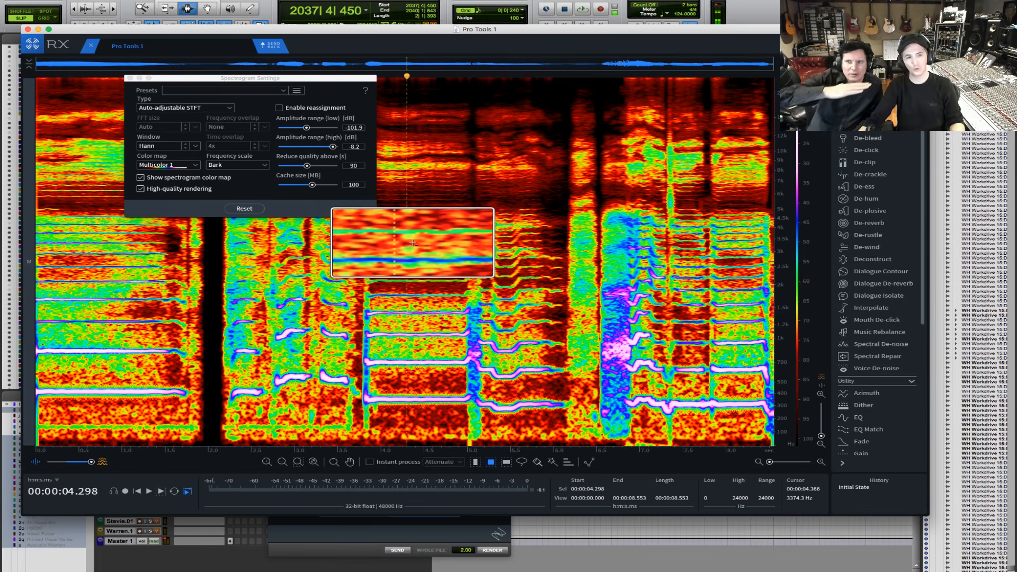
{"action": "key", "text": "grave"}
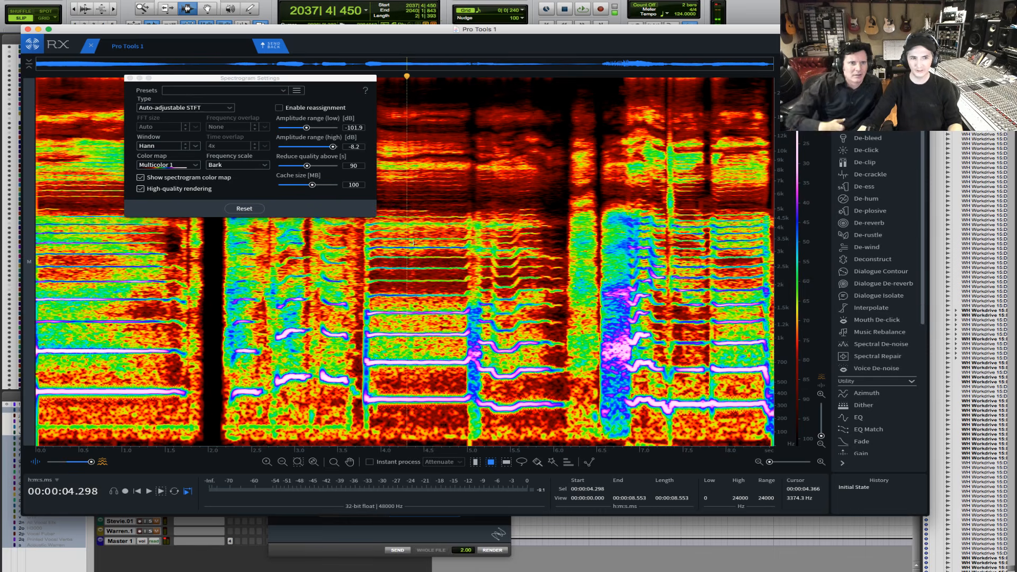
{"action": "left_click_drag", "start_coordinate": [404, 224], "coordinate": [424, 289]}
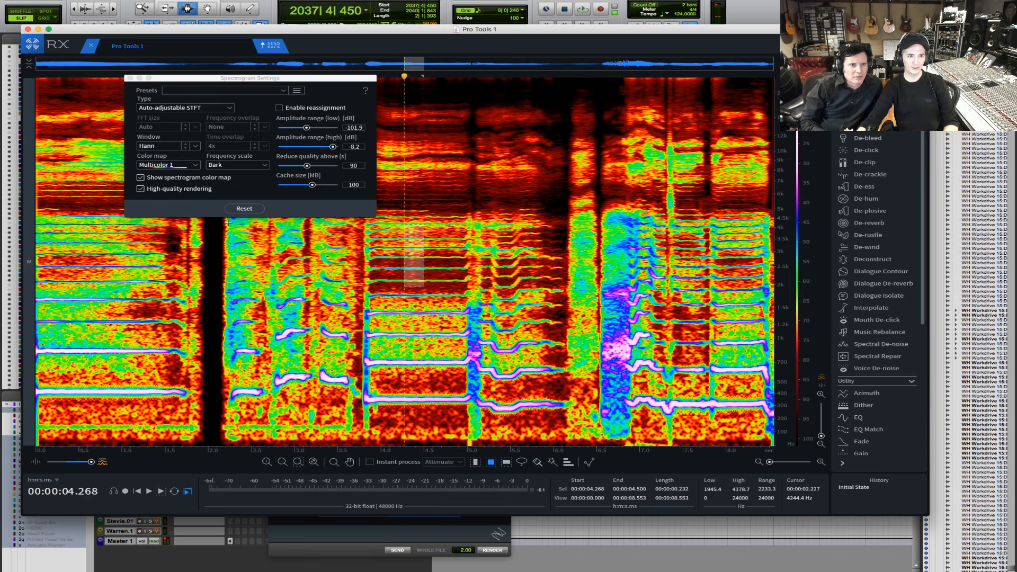
{"action": "left_click", "coordinate": [219, 250]}
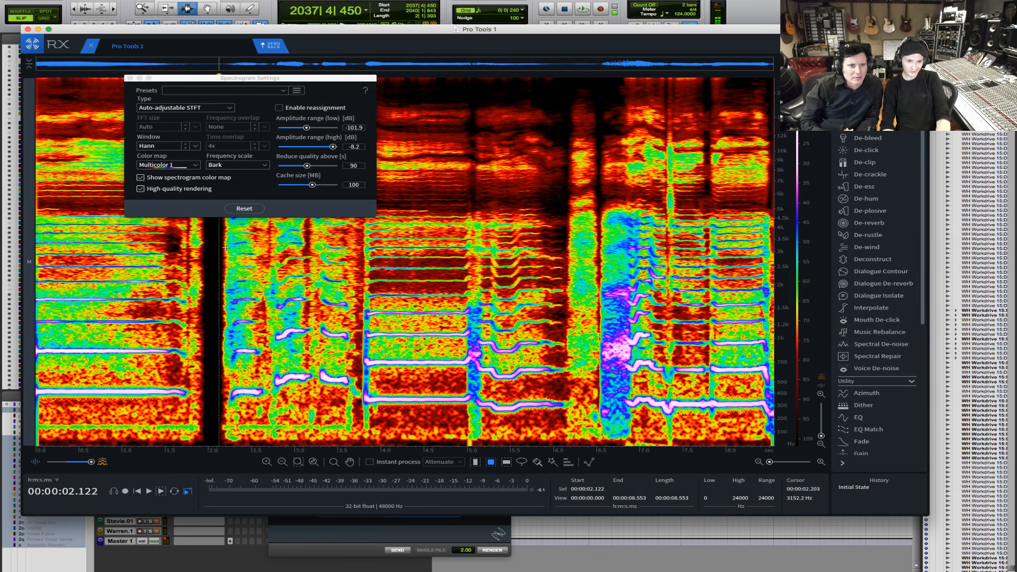
- Play the vocal from 2.122 s to about 5.486 s and magnify the harmonics around 4.32 s
{"action": "key", "text": "space"}
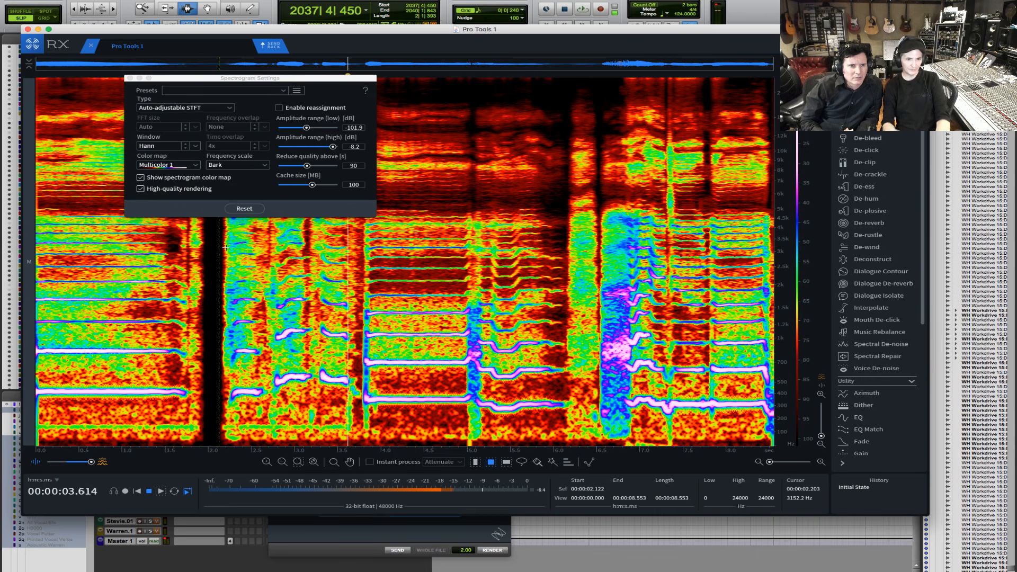
{"action": "key", "text": "space"}
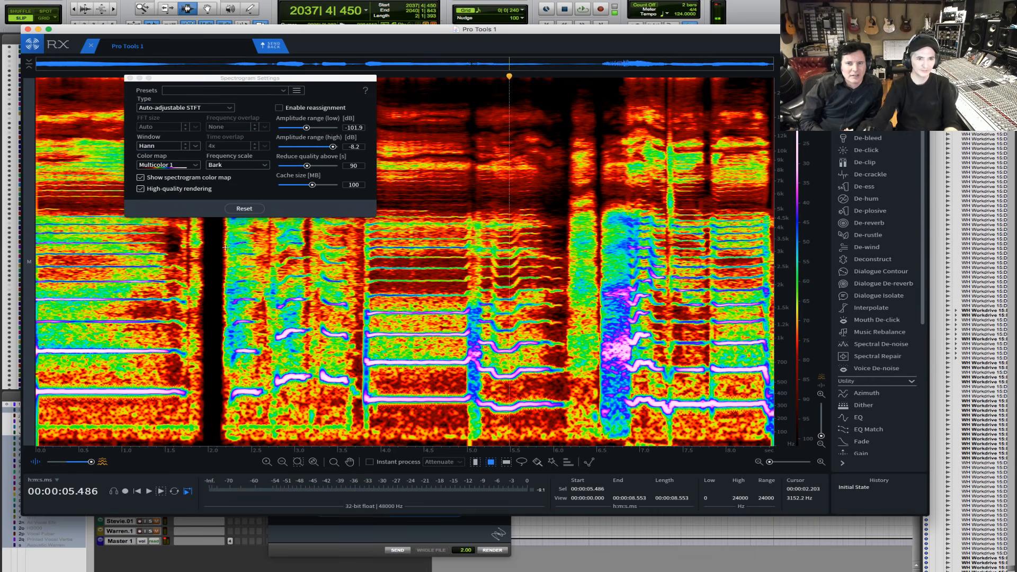
{"action": "left_click", "coordinate": [409, 213]}
{"action": "scroll", "coordinate": [409, 215], "scroll_direction": "up", "scroll_amount": 3}
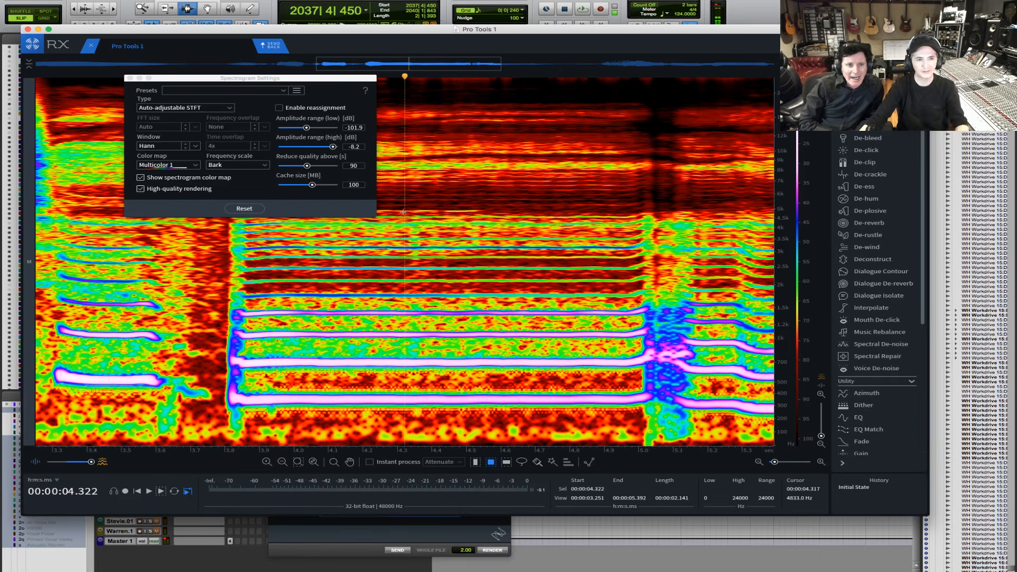
- Try out time-frequency and time-only selections at several spots between about 4.316 and 4.918 s
{"action": "left_click_drag", "start_coordinate": [403, 203], "coordinate": [427, 271]}
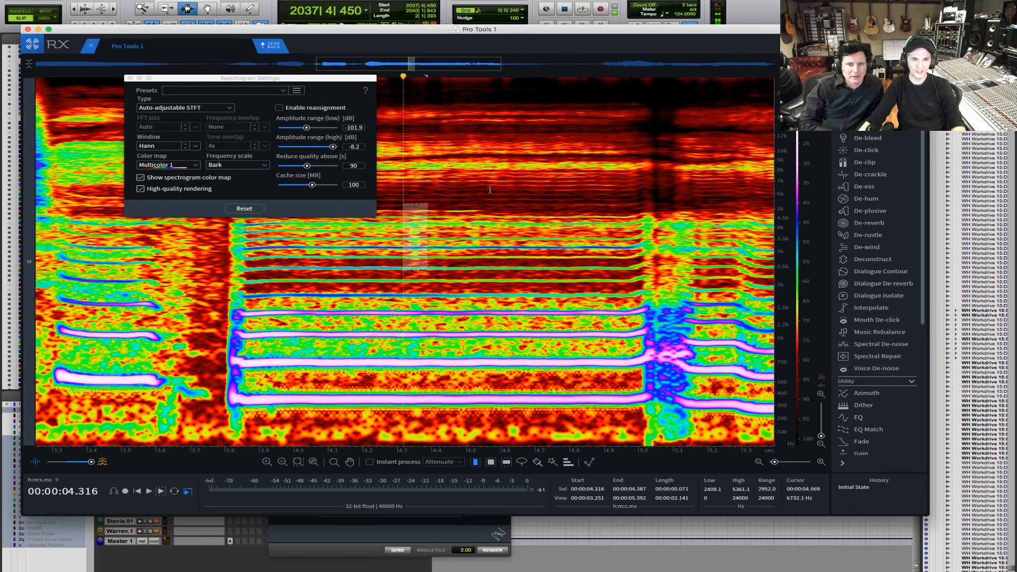
{"action": "left_click_drag", "start_coordinate": [478, 189], "coordinate": [610, 186]}
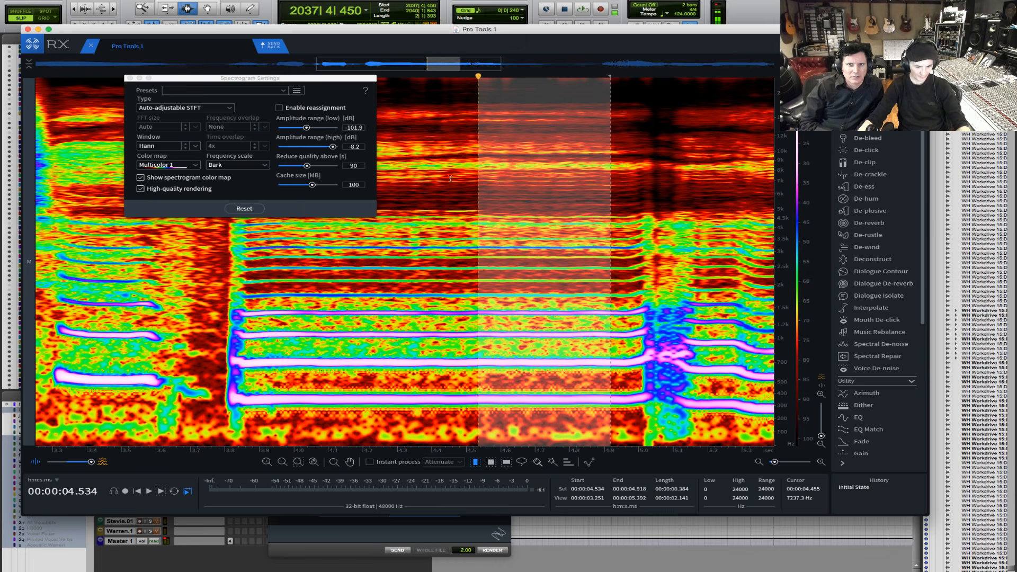
{"action": "left_click_drag", "start_coordinate": [443, 128], "coordinate": [502, 203]}
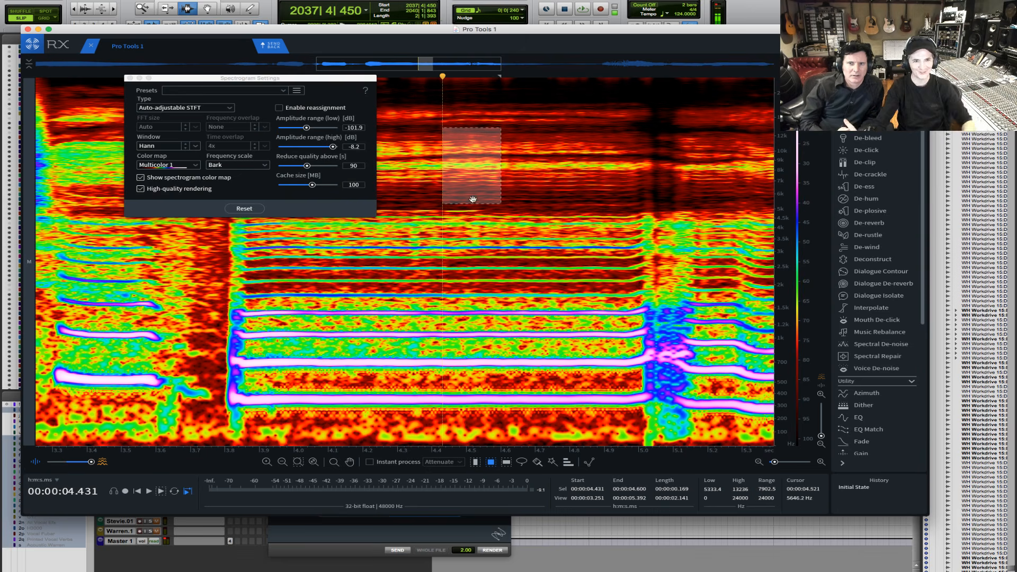
- Select the region from about 4.323 to 4.378 s across about 2422 to 5251 Hz and open Spectral Repair clear of it
{"action": "left_click", "coordinate": [391, 210]}
{"action": "left_click_drag", "start_coordinate": [403, 210], "coordinate": [417, 261]}
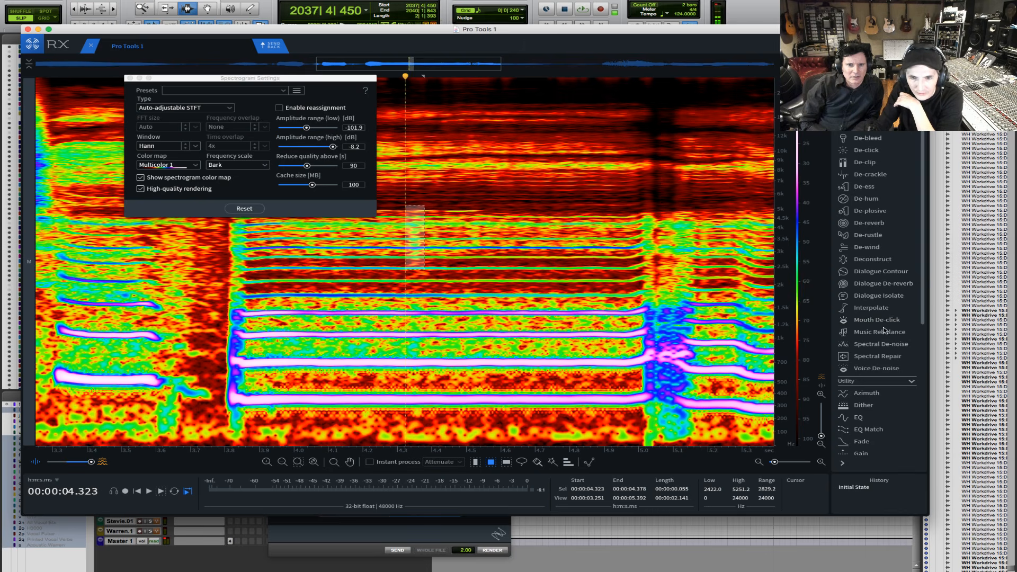
{"action": "left_click", "coordinate": [867, 358]}
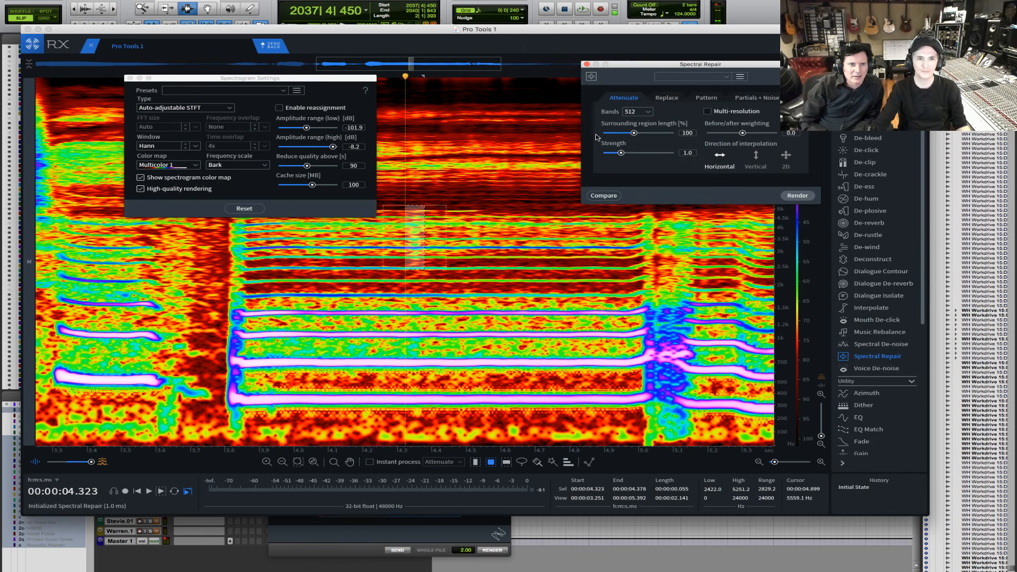
{"action": "left_click_drag", "start_coordinate": [633, 68], "coordinate": [106, 273]}
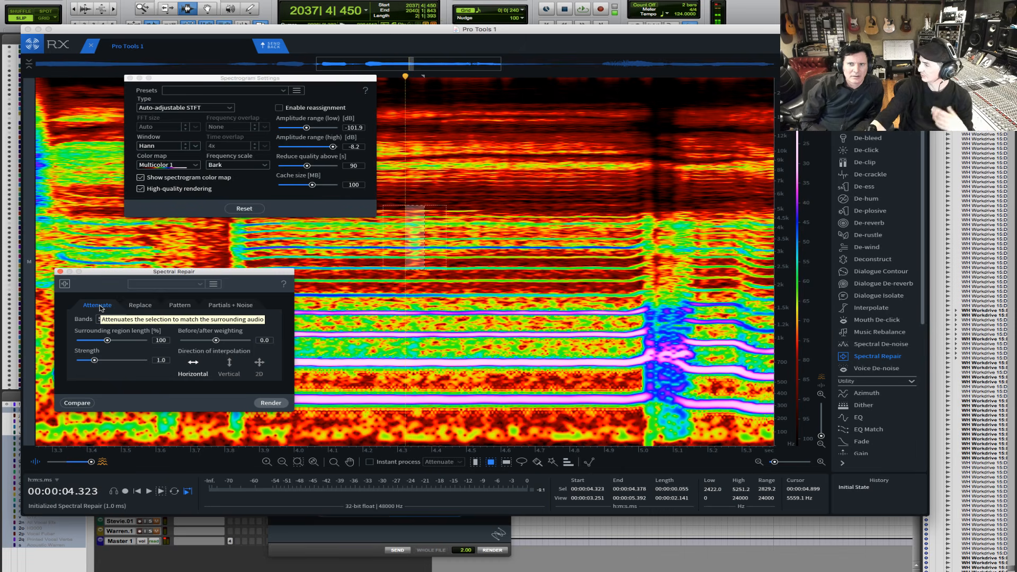
- View Spectral Repair's Replace mode and set the spectrogram's low amplitude range to -74.6 dB
{"action": "left_click", "coordinate": [141, 305]}
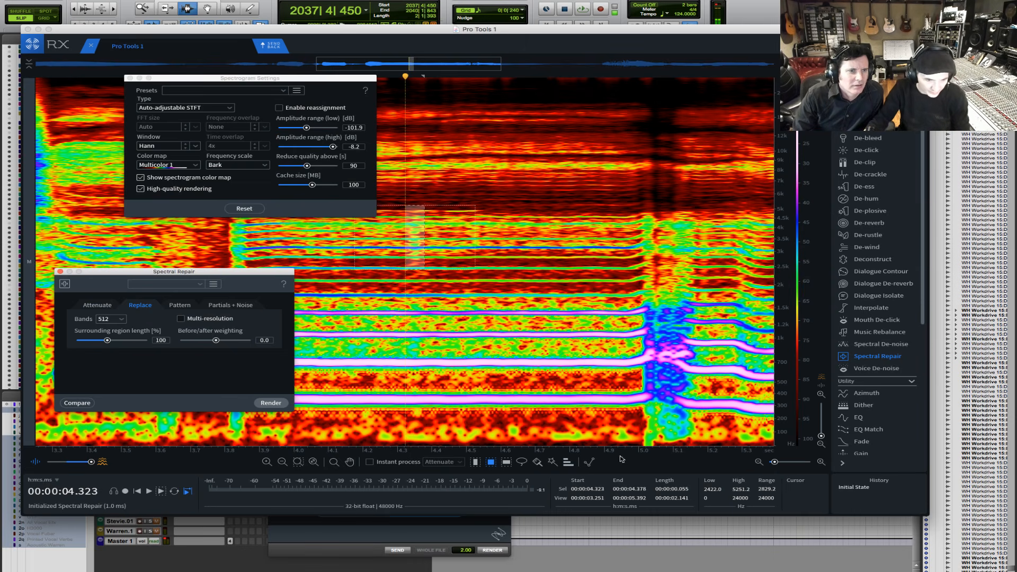
{"action": "left_click_drag", "start_coordinate": [520, 449], "coordinate": [648, 448]}
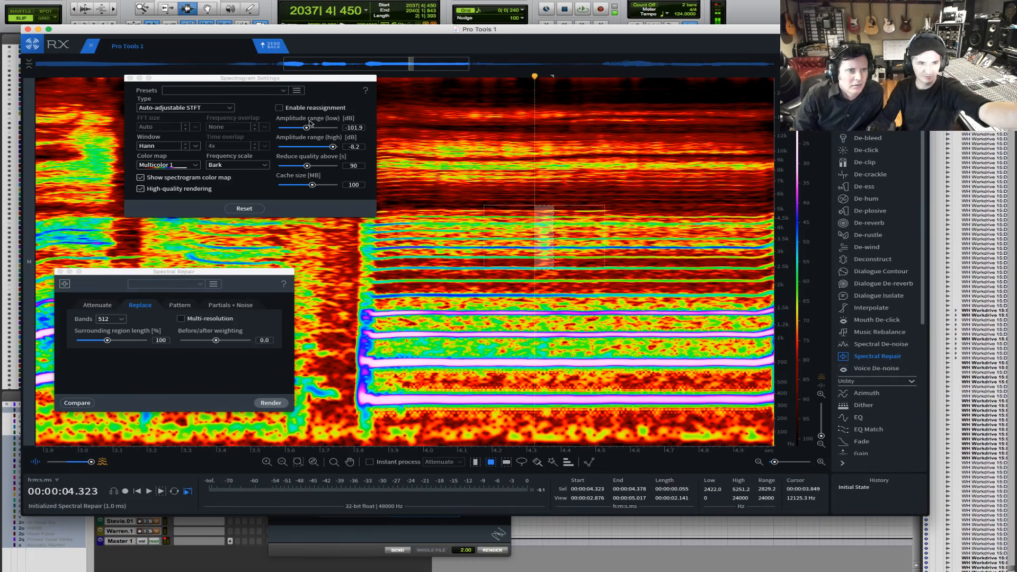
{"action": "left_click_drag", "start_coordinate": [307, 128], "coordinate": [318, 128]}
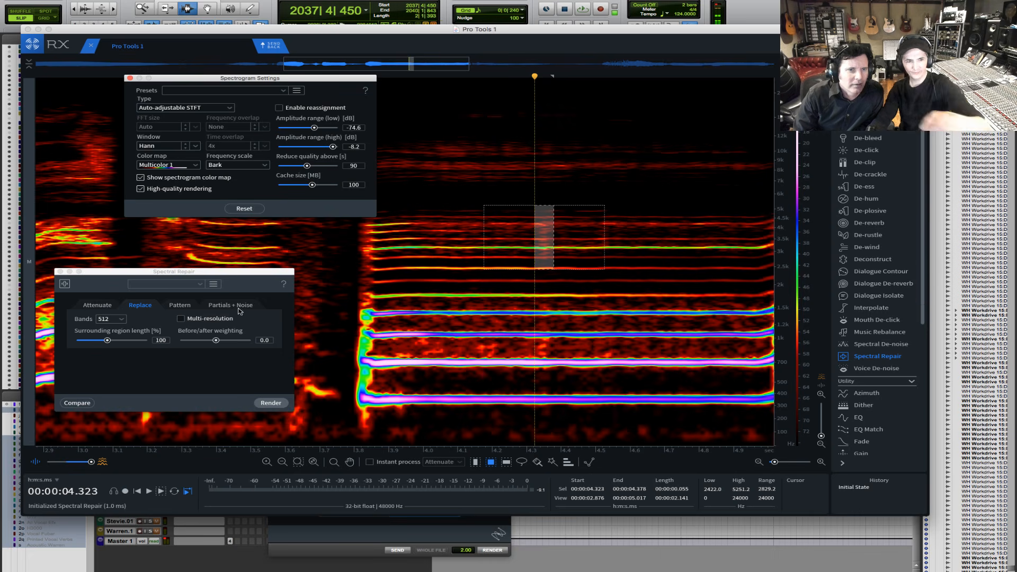
- Choose Spectral Repair's Attenuate mode with a strength of 1.3 and a surrounding region length of 200%
{"action": "left_click", "coordinate": [88, 306]}
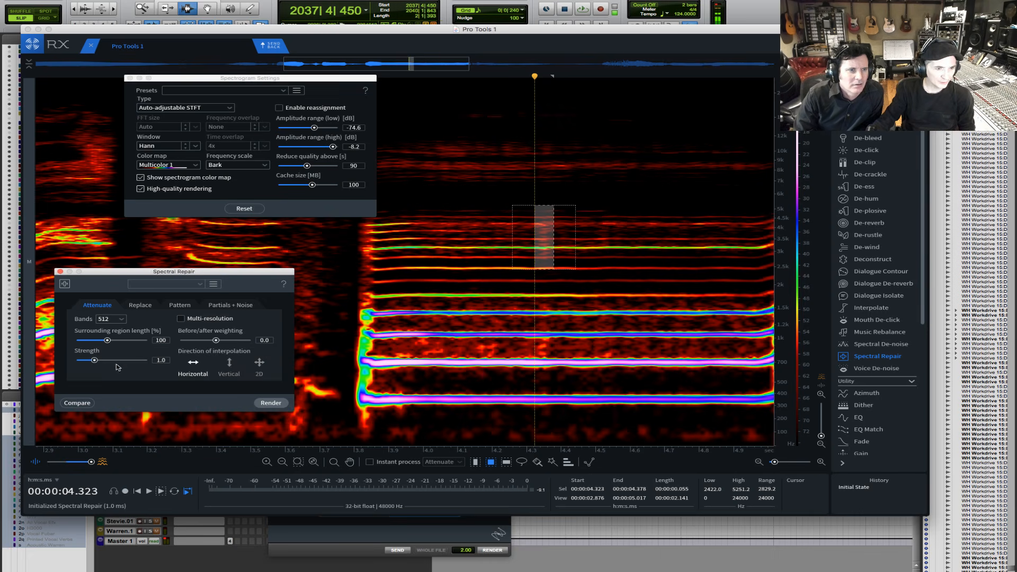
{"action": "left_click_drag", "start_coordinate": [94, 360], "coordinate": [98, 360]}
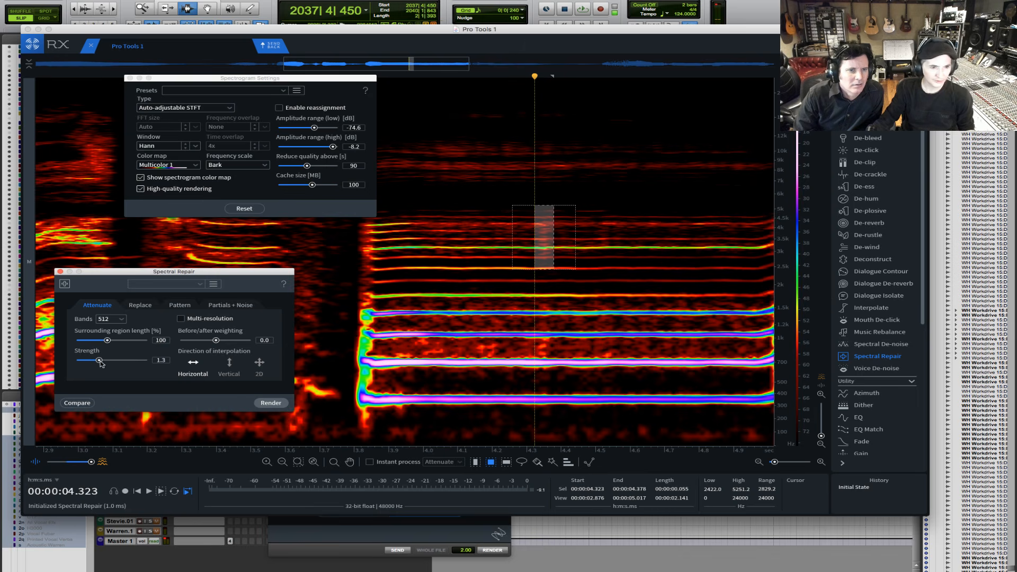
{"action": "mouse_move", "coordinate": [229, 343]}
{"action": "left_mouse_down"}
{"action": "mouse_move", "coordinate": [180, 342]}
{"action": "mouse_move", "coordinate": [218, 338]}
{"action": "left_mouse_up"}
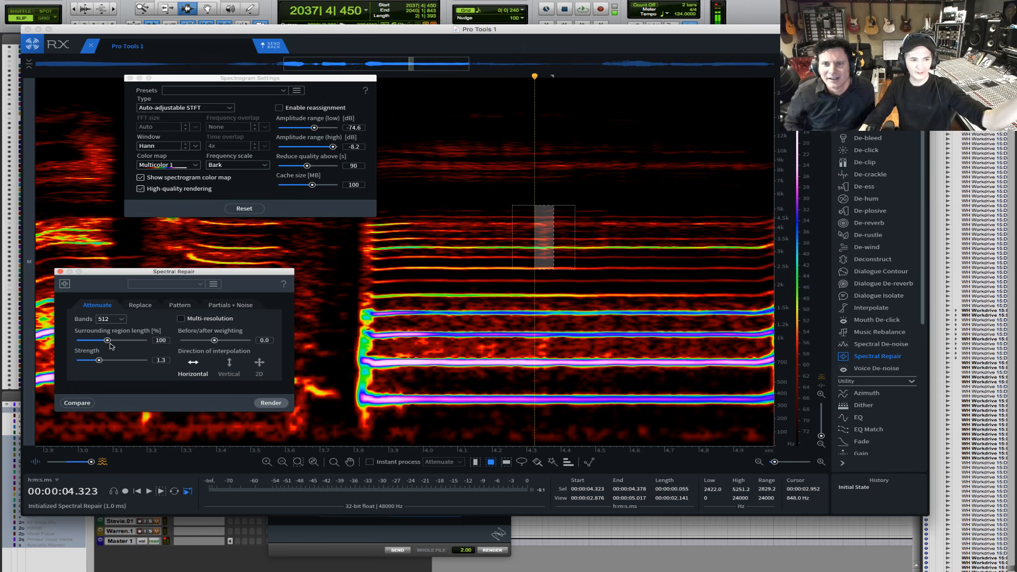
{"action": "left_click_drag", "start_coordinate": [107, 340], "coordinate": [153, 340]}
{"action": "left_click_drag", "start_coordinate": [346, 330], "coordinate": [250, 318]}
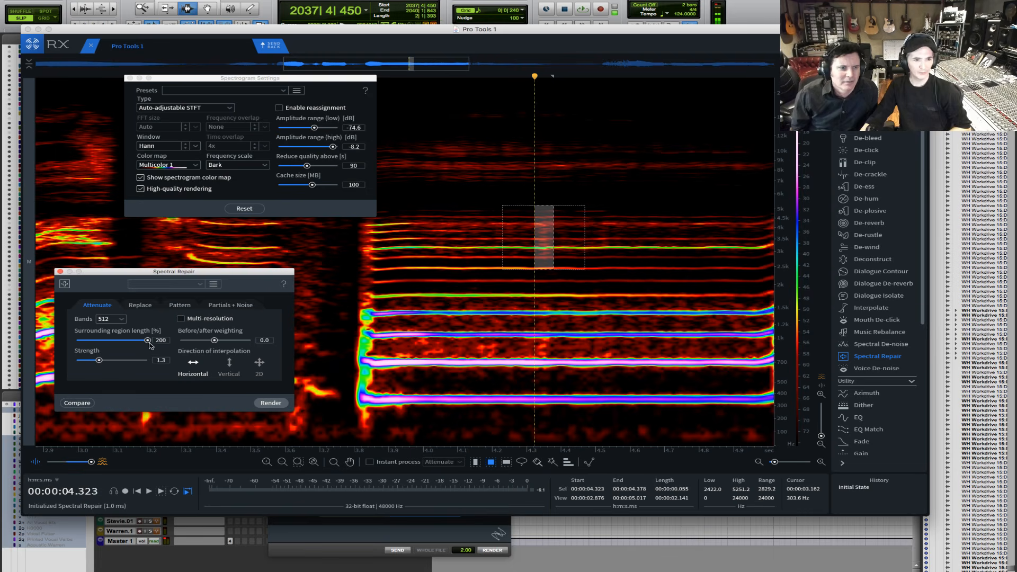
- Set the surrounding region length to 182% and compare before/after weightings of -1.0 and 1.0, ending at 0.0
{"action": "left_click_drag", "start_coordinate": [214, 340], "coordinate": [140, 342]}
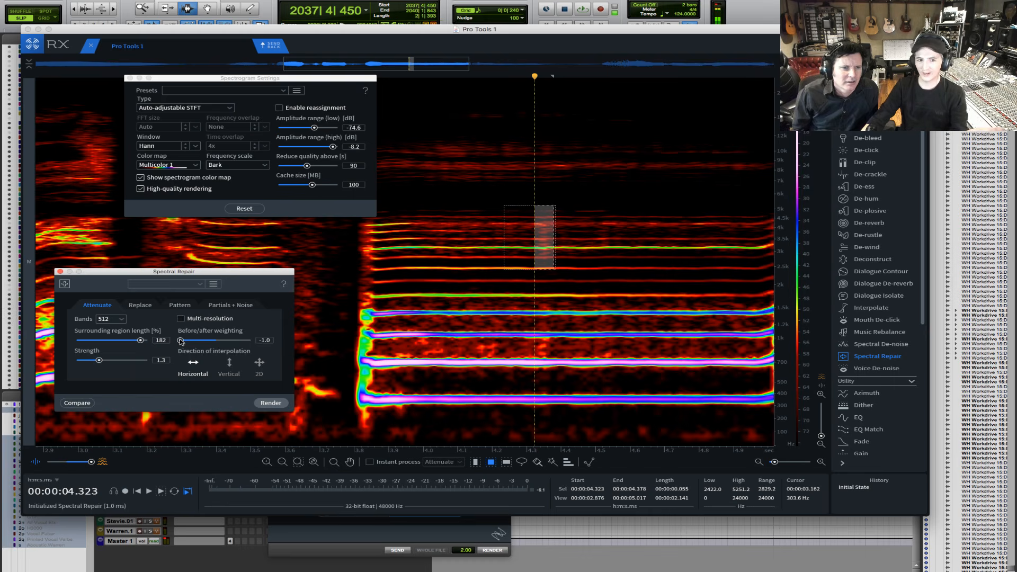
{"action": "left_click_drag", "start_coordinate": [180, 340], "coordinate": [337, 343]}
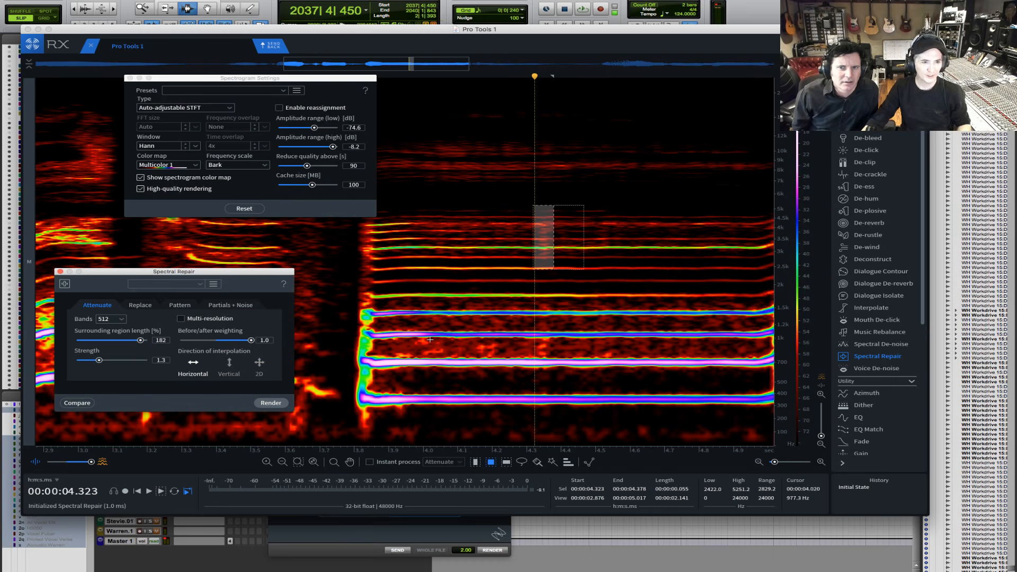
{"action": "left_click_drag", "start_coordinate": [251, 340], "coordinate": [242, 341]}
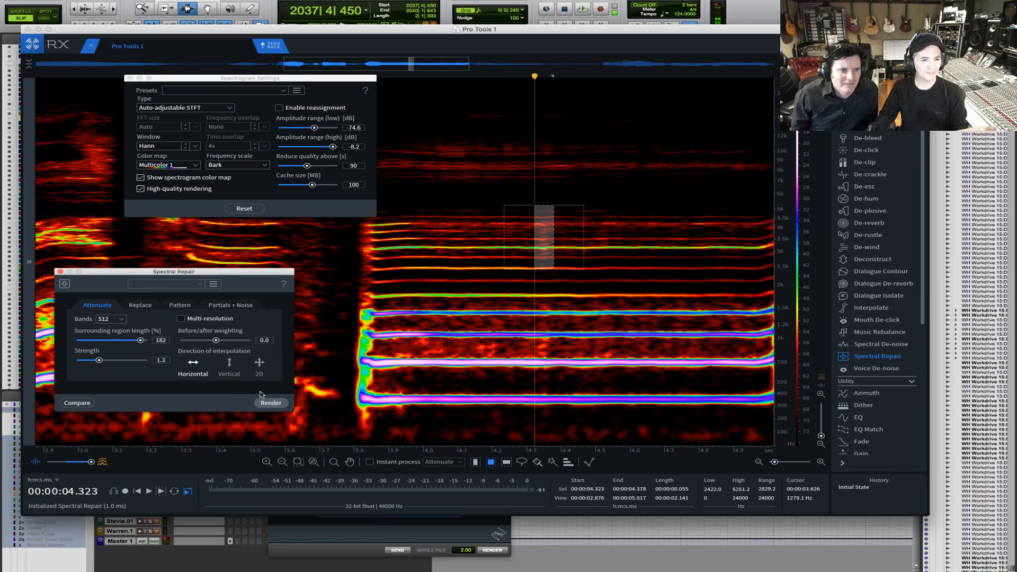
- Try rendering the Attenuate repair on the selected region and undo it
{"action": "left_click", "coordinate": [274, 404]}
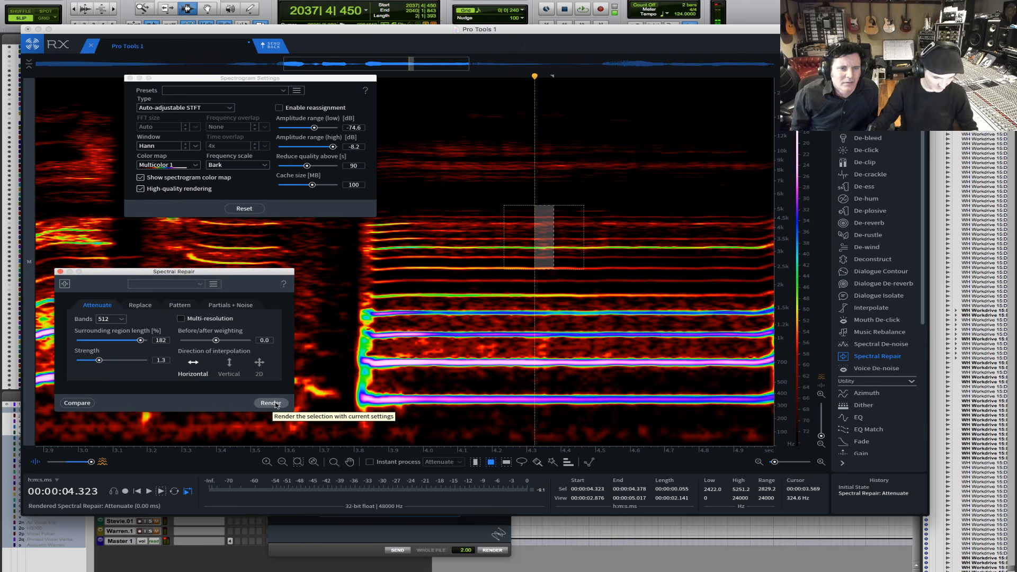
{"action": "key", "text": "ctrl+z"}
- Set the spectrogram's low amplitude range to -89.1 dB and Spectral Repair's surrounding region length to 110%
{"action": "mouse_move", "coordinate": [314, 127]}
{"action": "left_mouse_down"}
{"action": "mouse_move", "coordinate": [324, 128]}
{"action": "mouse_move", "coordinate": [307, 135]}
{"action": "left_mouse_up"}
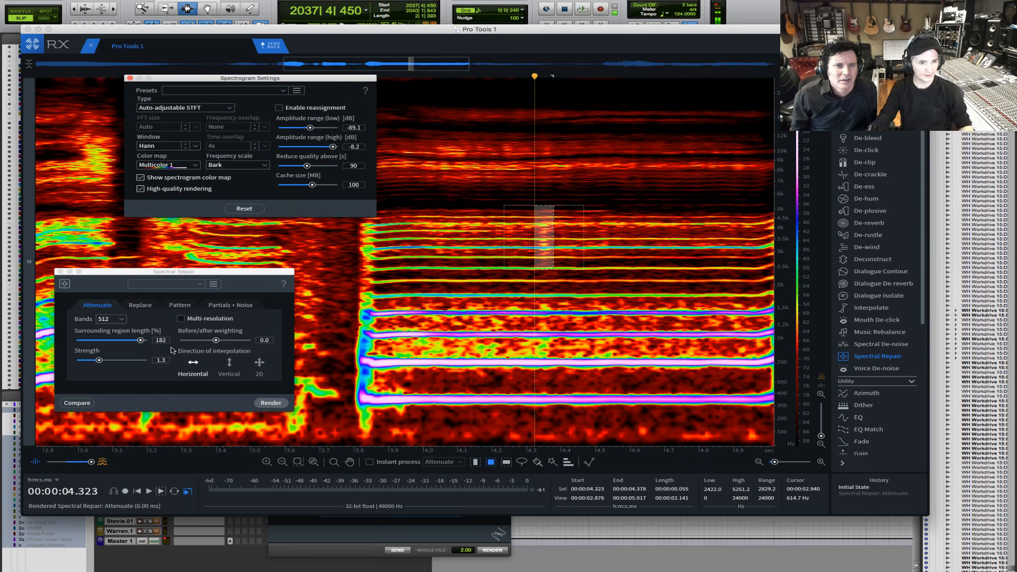
{"action": "double_click", "coordinate": [139, 342]}
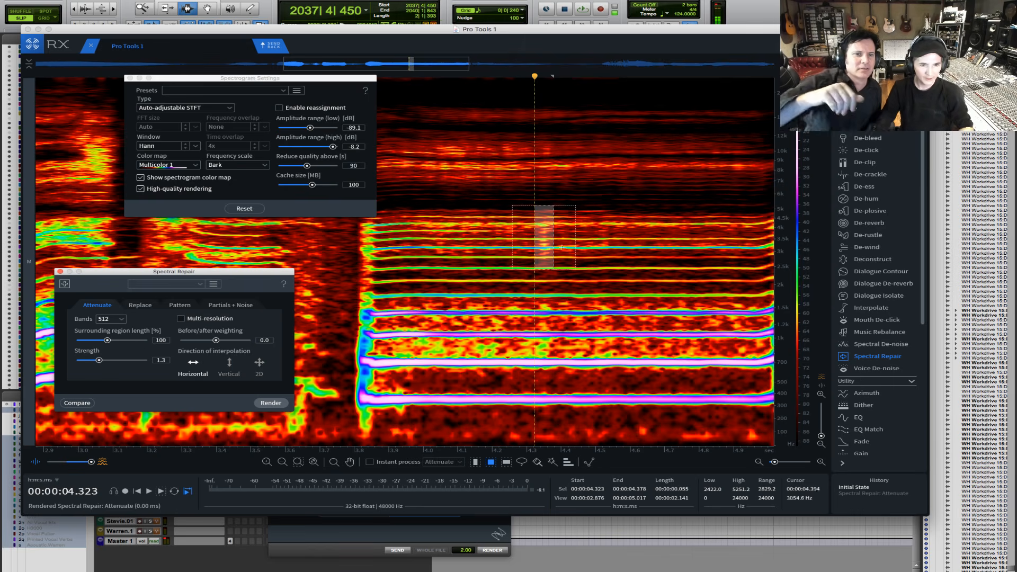
{"action": "key", "text": "grave"}
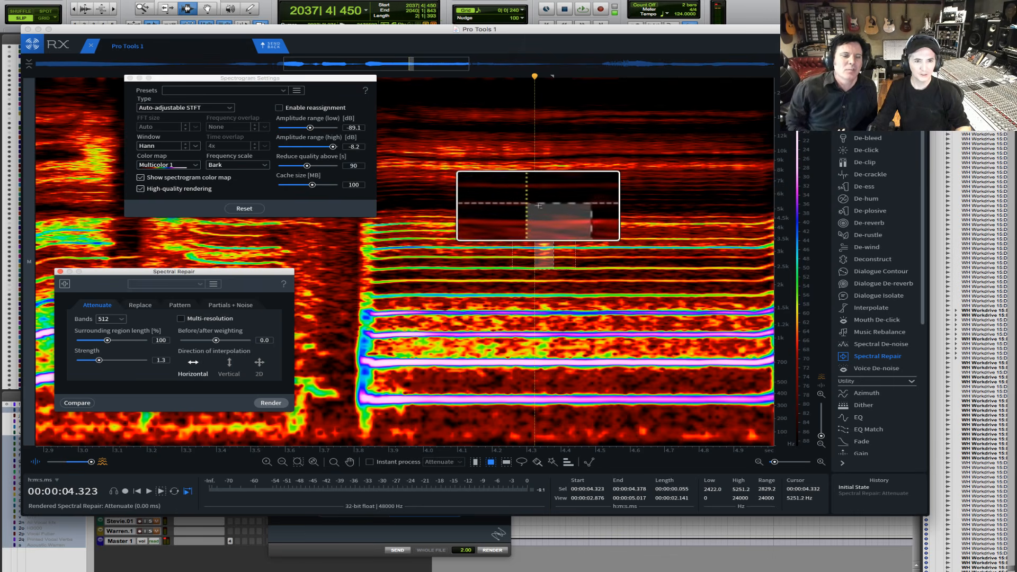
{"action": "scroll", "coordinate": [532, 252], "scroll_direction": "down", "scroll_amount": 3}
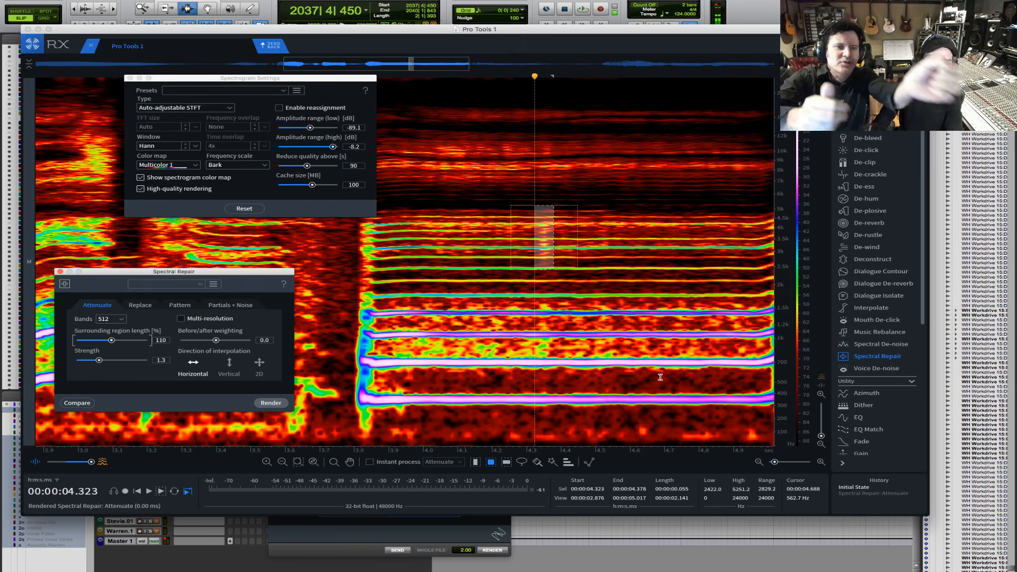
- Magnify the selected region and set the spectrogram's low amplitude range to -78.2 dB
{"action": "left_click", "coordinate": [623, 43]}
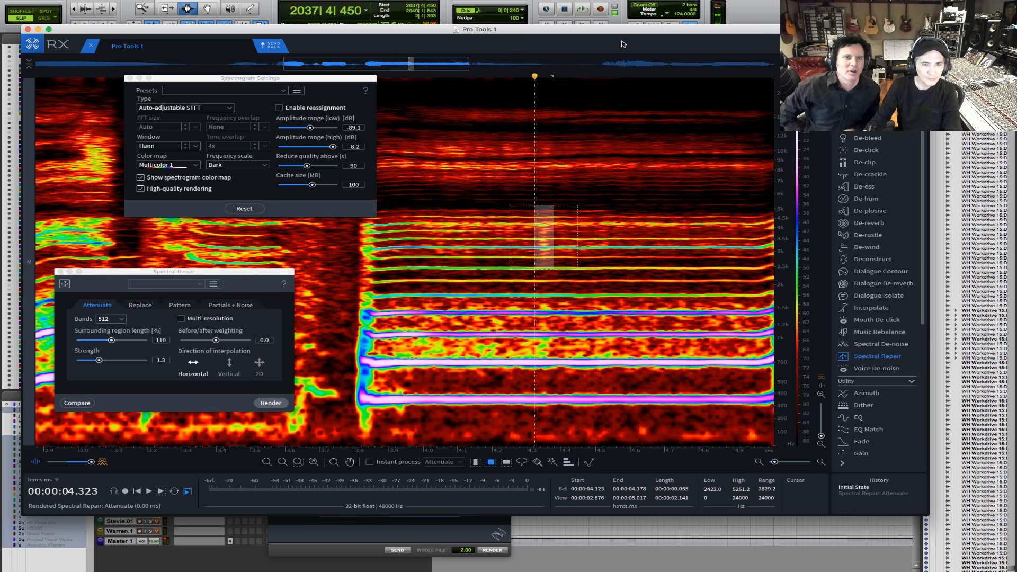
{"action": "key", "text": "super+e"}
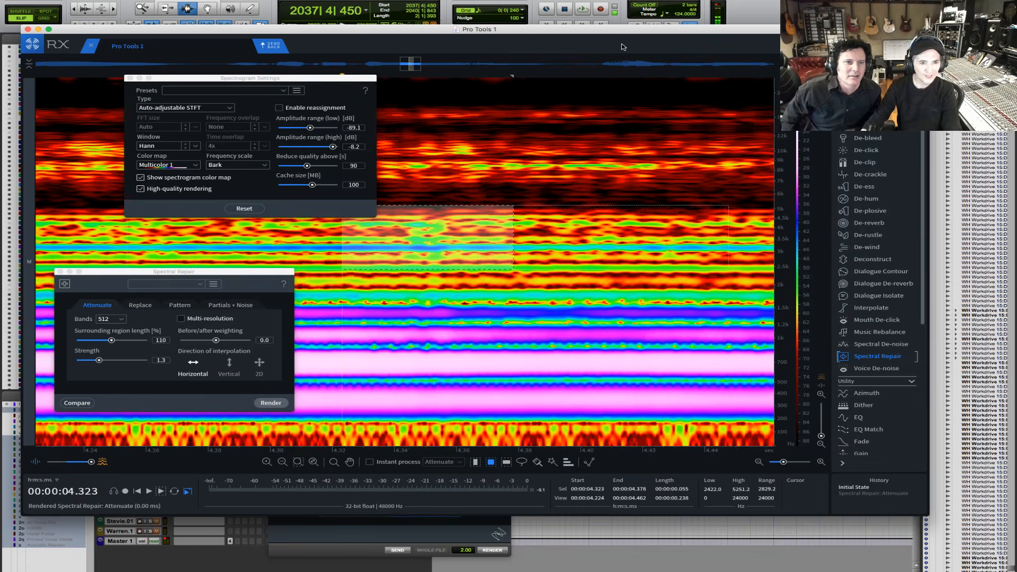
{"action": "key", "text": "super+minus"}
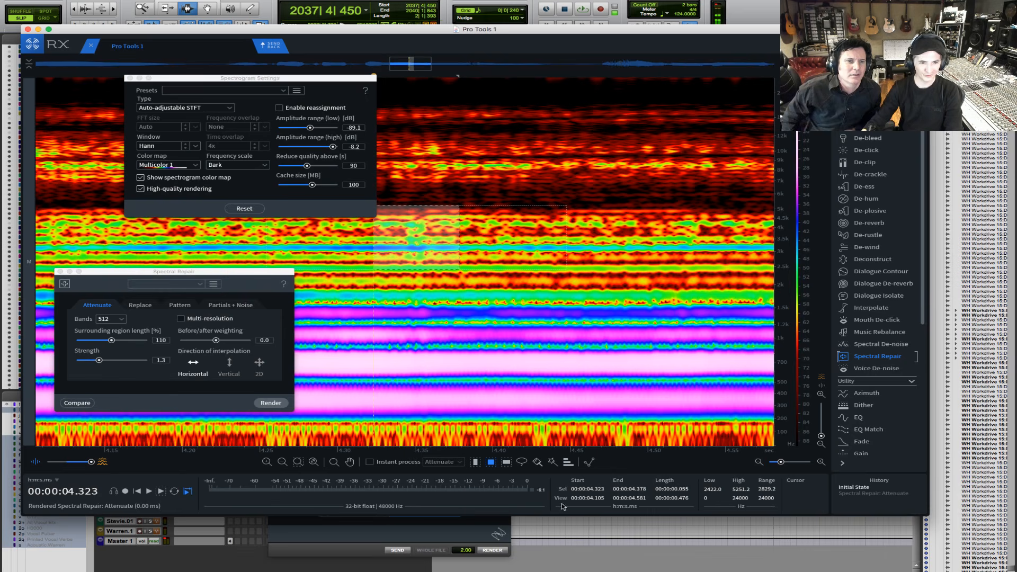
{"action": "left_click_drag", "start_coordinate": [296, 456], "coordinate": [392, 456]}
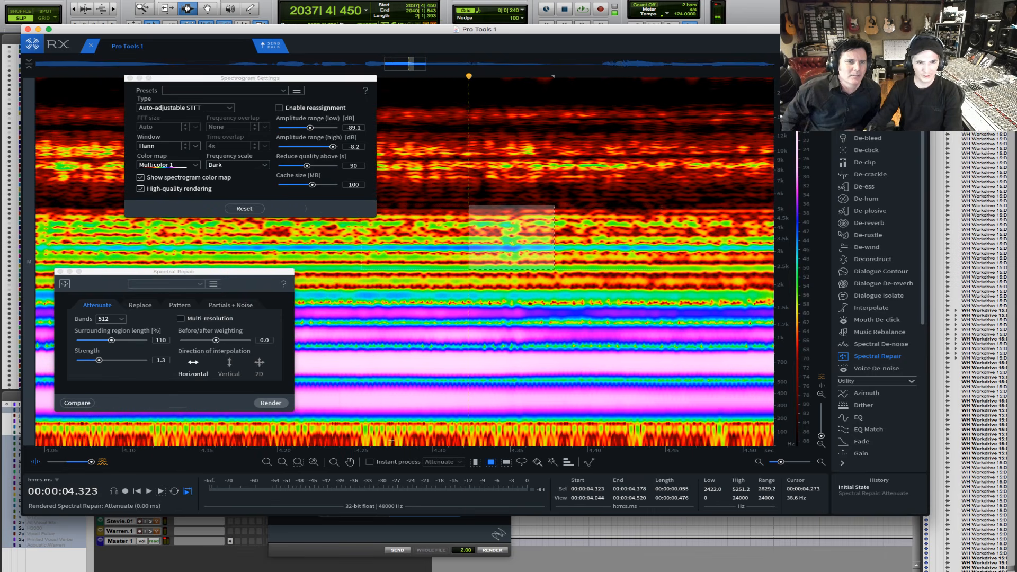
{"action": "left_click", "coordinate": [315, 128]}
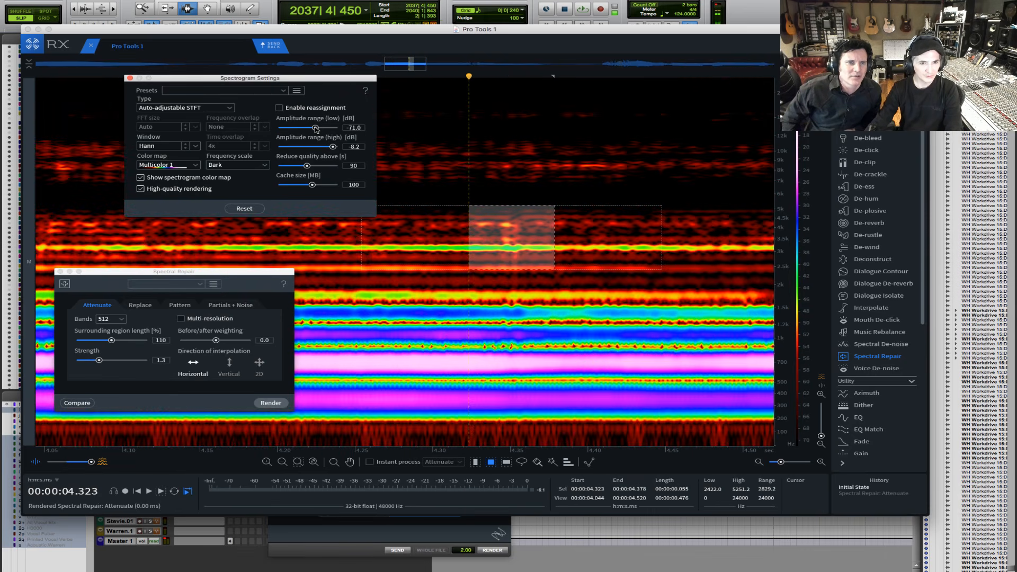
{"action": "left_click_drag", "start_coordinate": [315, 129], "coordinate": [313, 129]}
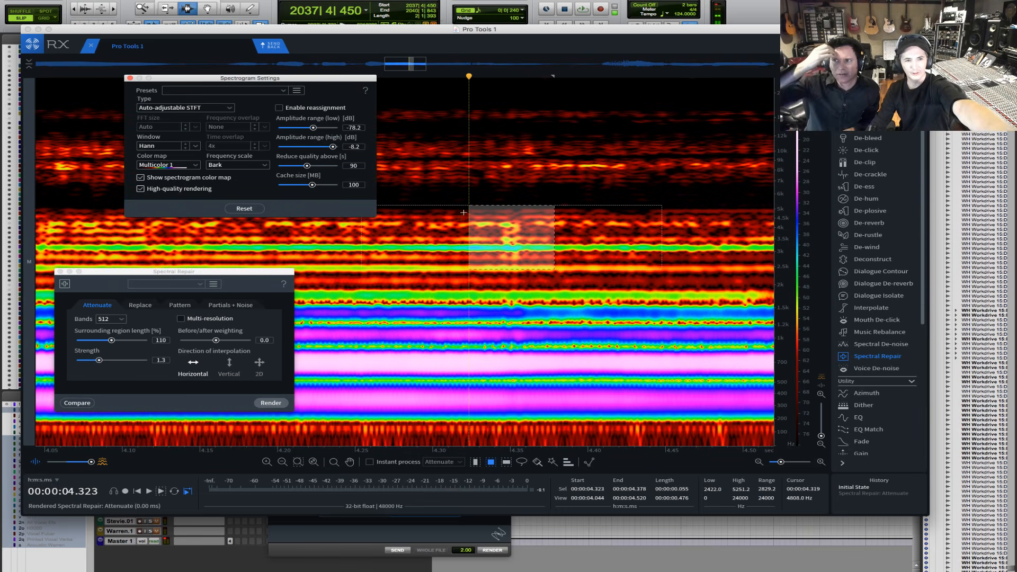
- Resize the selection to span about 4.339 to 4.364 s and about 1883 to 5251 Hz
{"action": "left_click_drag", "start_coordinate": [468, 211], "coordinate": [527, 209]}
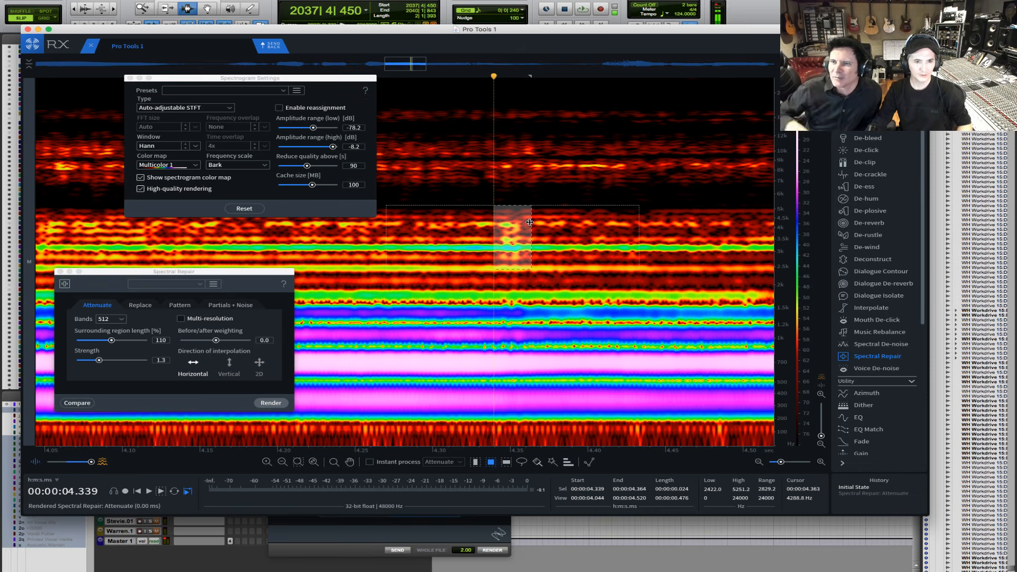
{"action": "left_click_drag", "start_coordinate": [512, 269], "coordinate": [510, 288]}
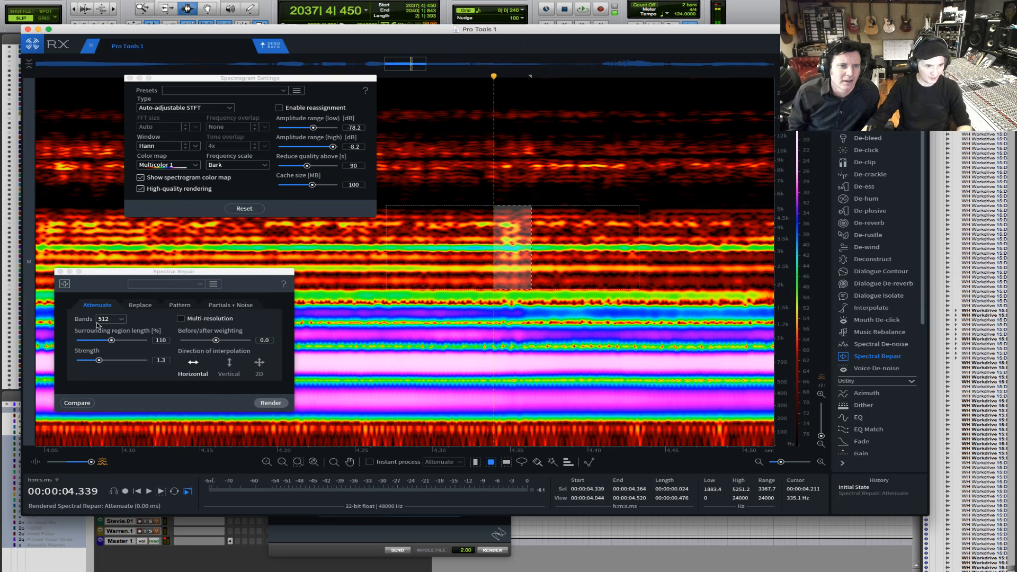
- Set the surrounding region length to 25%, render the Attenuate repair, and view the result in the wider vocal phrase
{"action": "left_click_drag", "start_coordinate": [111, 340], "coordinate": [76, 340]}
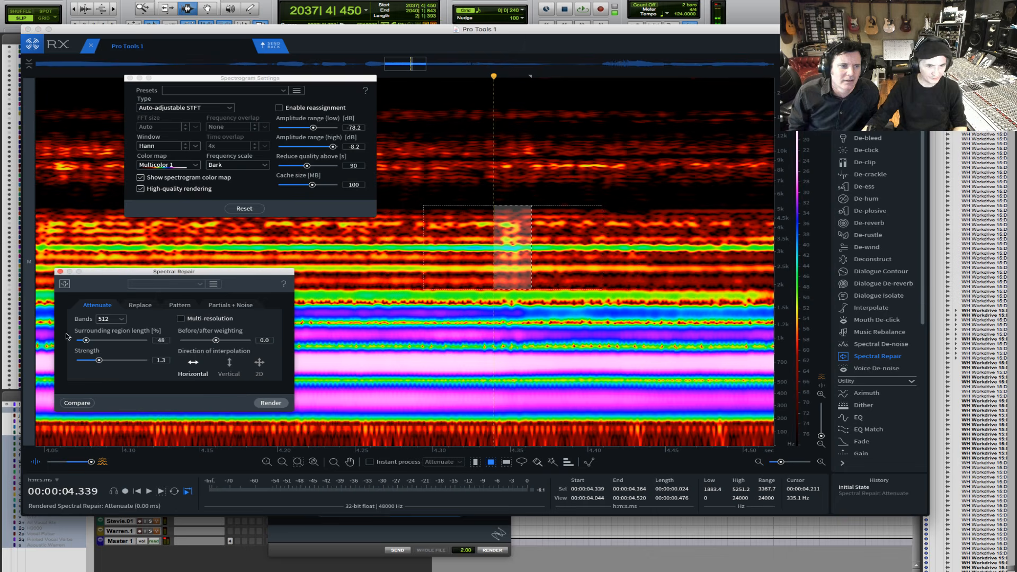
{"action": "left_click", "coordinate": [271, 403]}
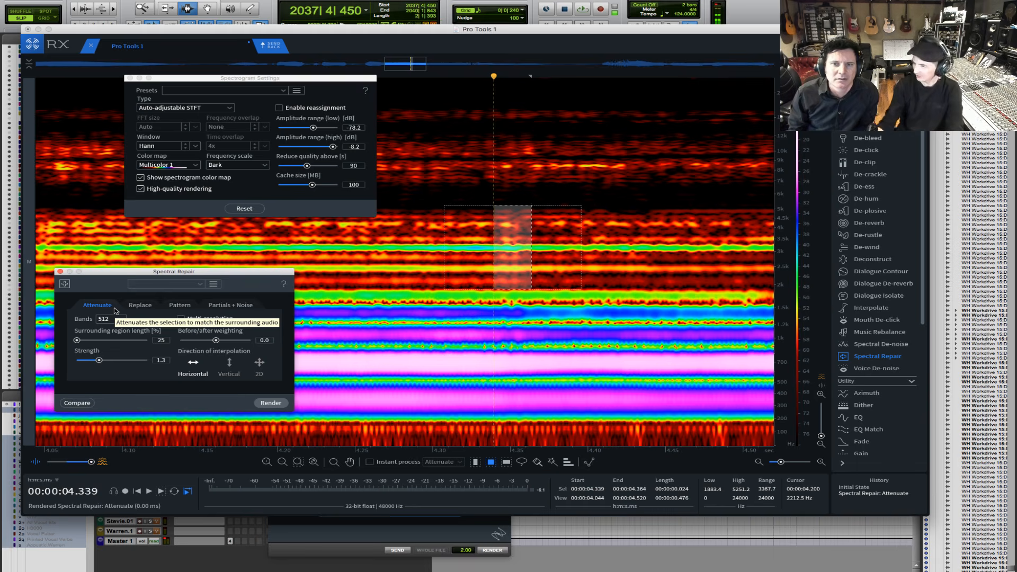
{"action": "key", "text": "super+minus"}
{"action": "key", "text": "super+minus"}
{"action": "key", "text": "super+minus"}
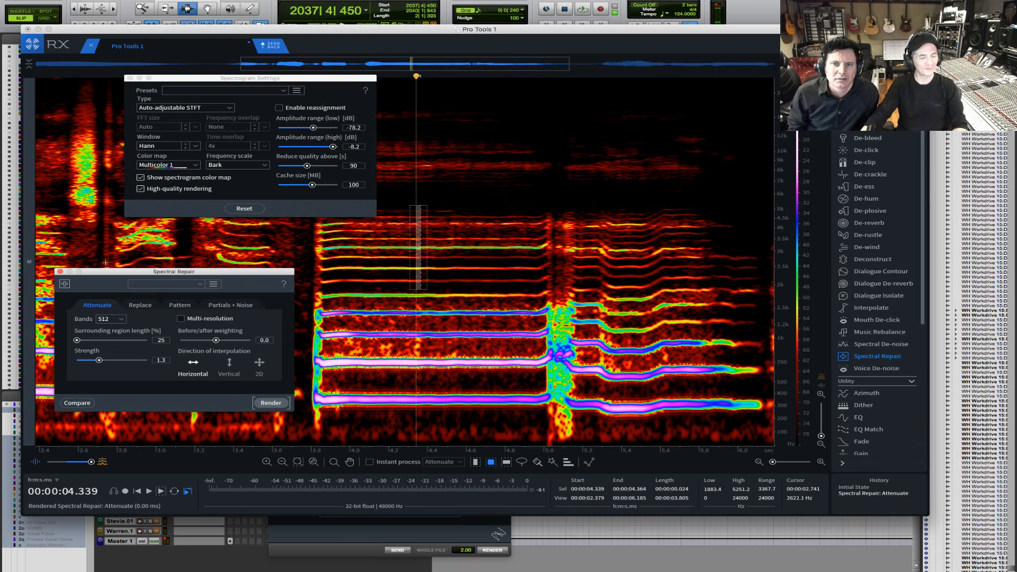
- Play the unrepaired vocal from 2.800 s, redo the Attenuate repair, and play the repaired phrase for comparison
{"action": "left_click", "coordinate": [117, 240]}
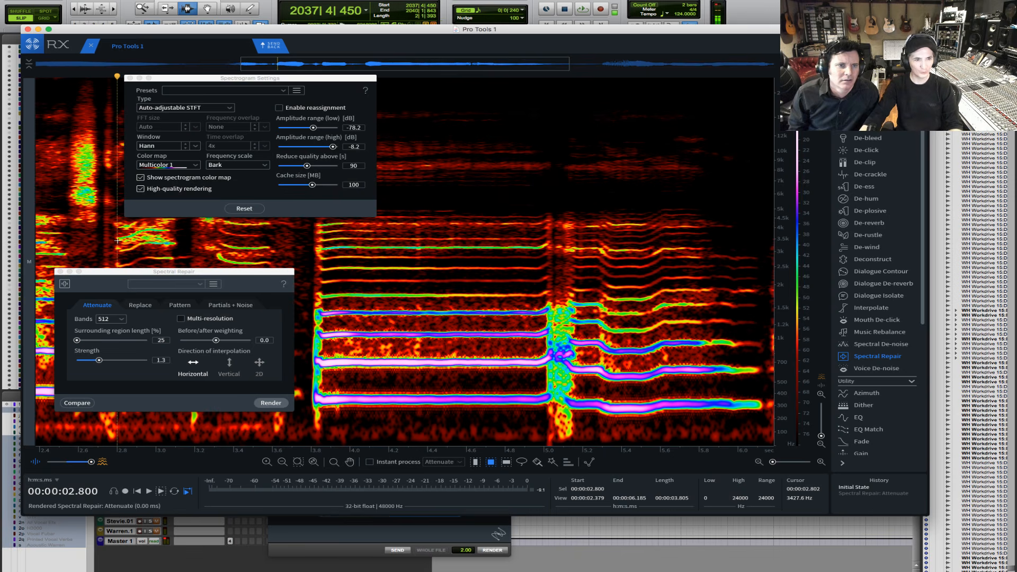
{"action": "key", "text": "space"}
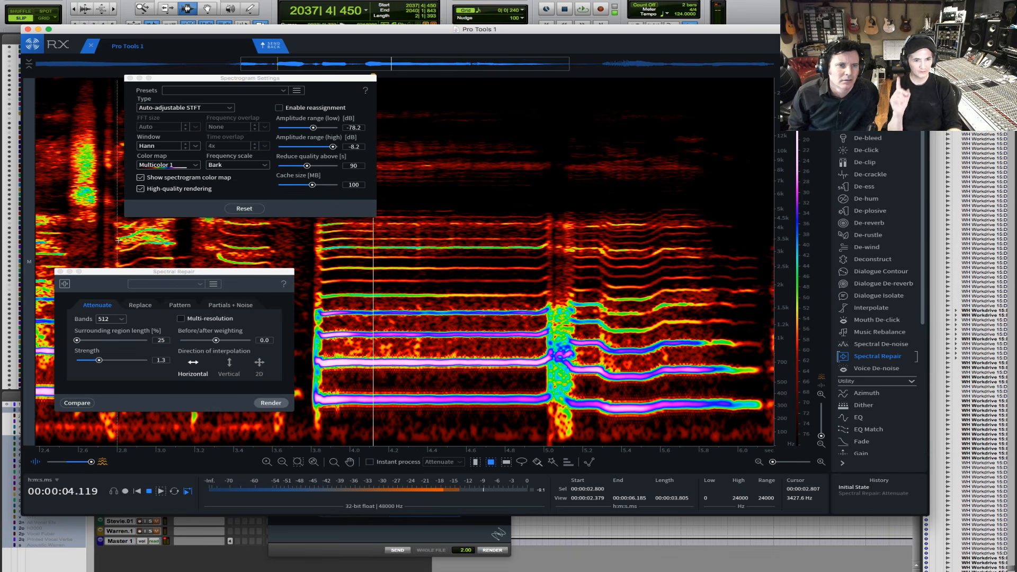
{"action": "key", "text": "space"}
{"action": "key", "text": "super+shift+z"}
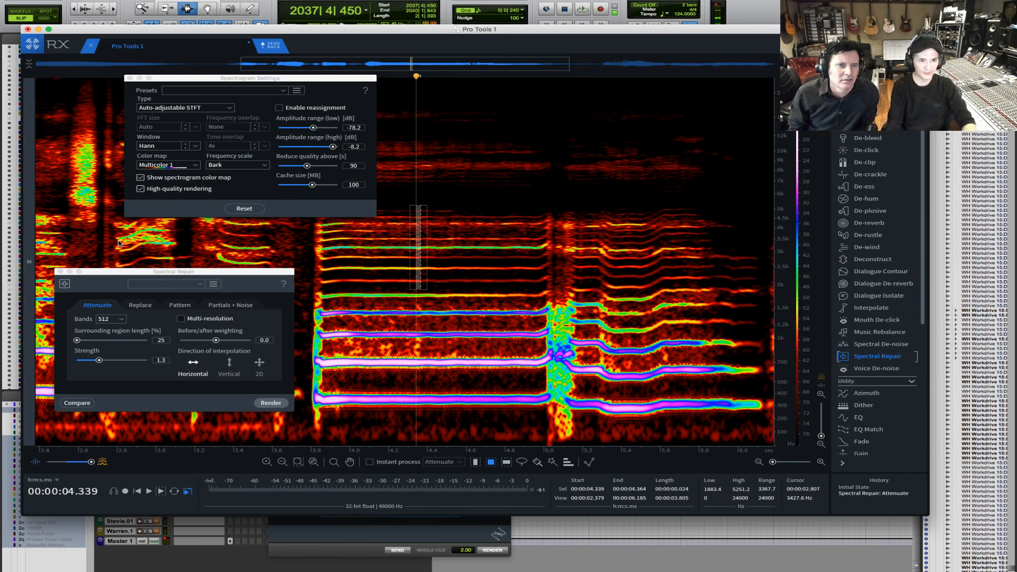
{"action": "left_click", "coordinate": [78, 218]}
{"action": "key", "text": "space"}
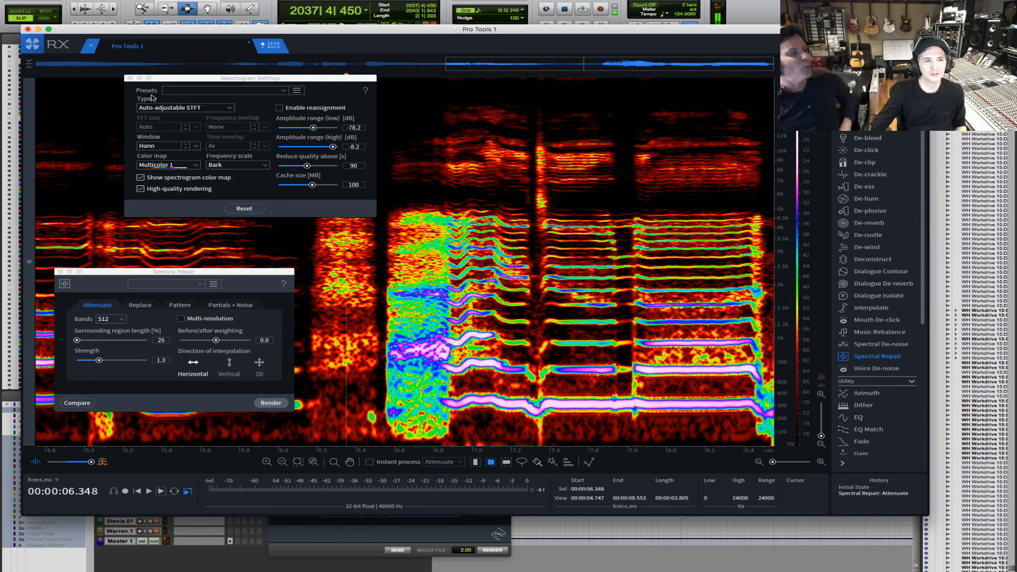
- Set the De-click algorithm to Multi-band (periodic clicks) and close the module without rendering
{"action": "left_click", "coordinate": [869, 151]}
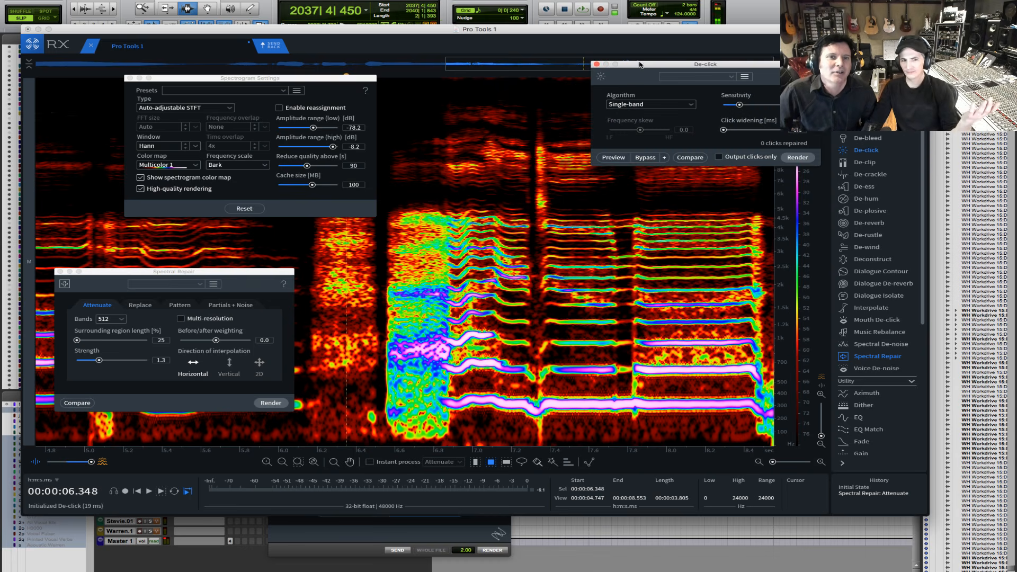
{"action": "left_click_drag", "start_coordinate": [642, 65], "coordinate": [512, 153]}
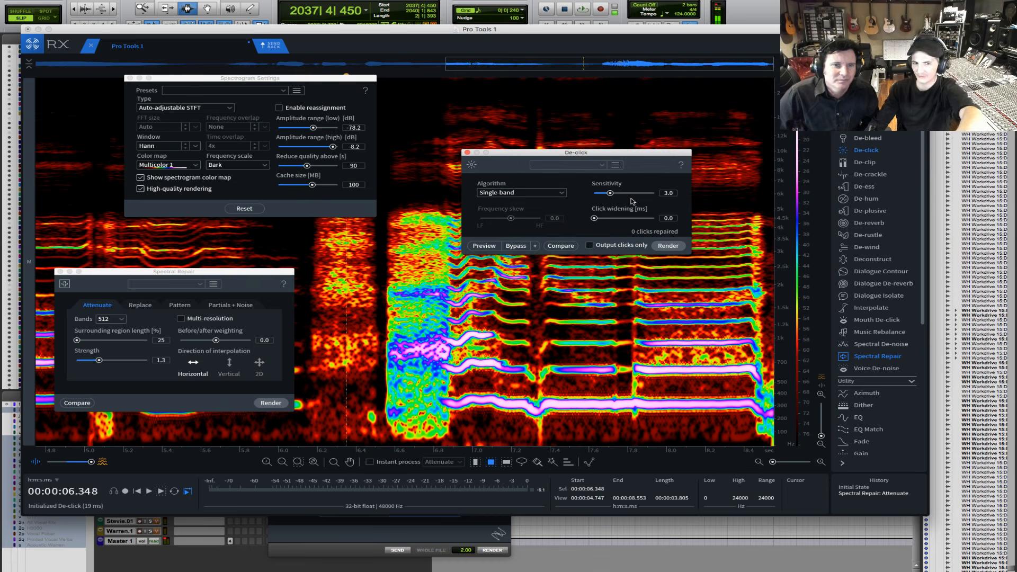
{"action": "left_click", "coordinate": [529, 193]}
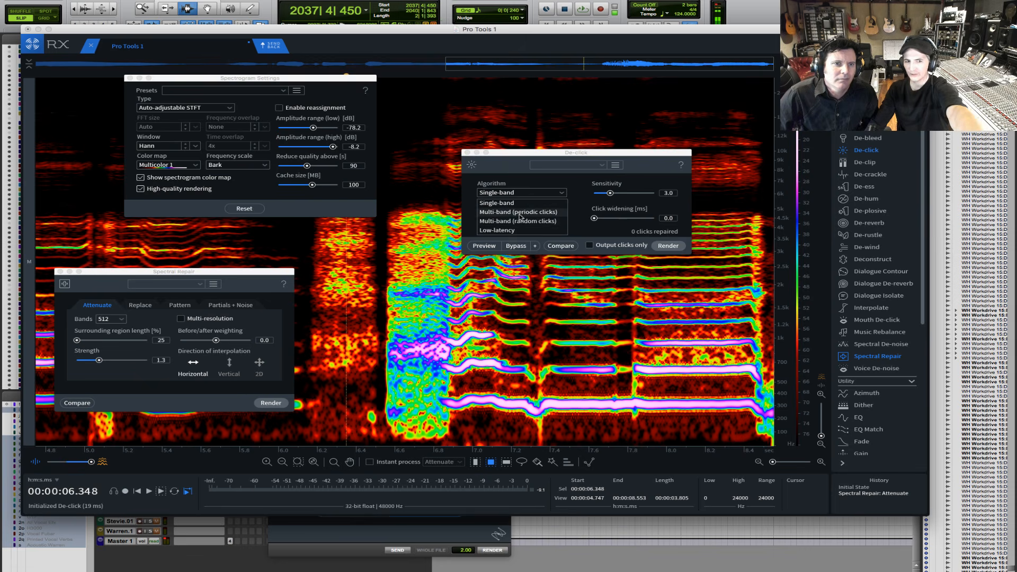
{"action": "left_click", "coordinate": [511, 211]}
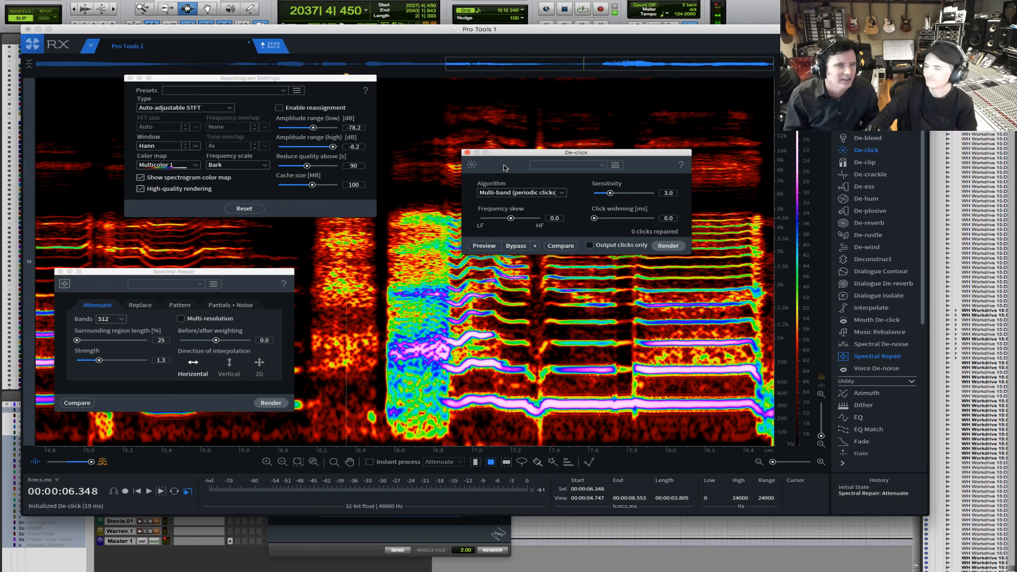
{"action": "left_click", "coordinate": [467, 152]}
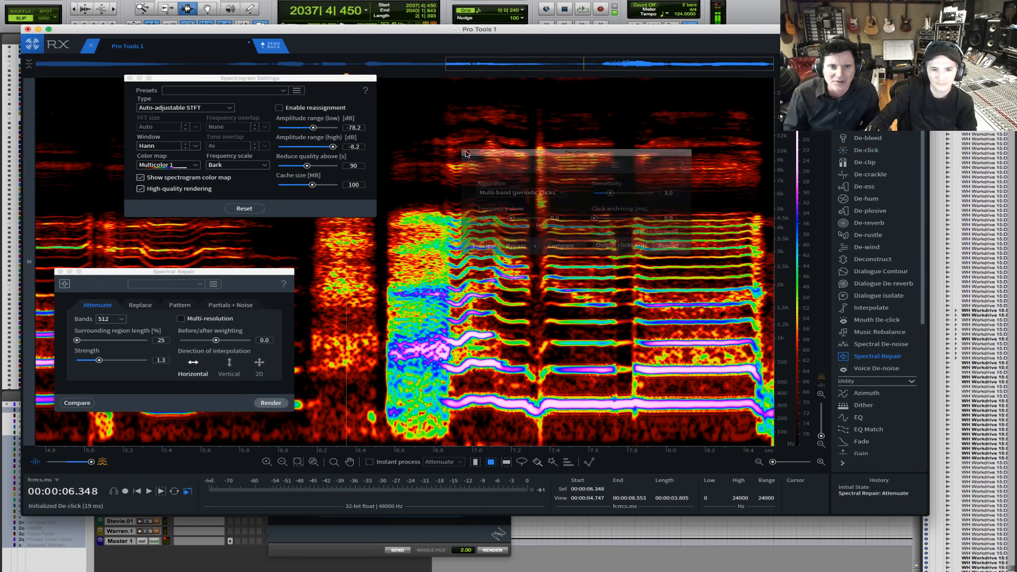
- Show the whole recording and reposition the Spectrogram Settings and Spectral Repair windows to uncover the sustained note
{"action": "double_click", "coordinate": [503, 66]}
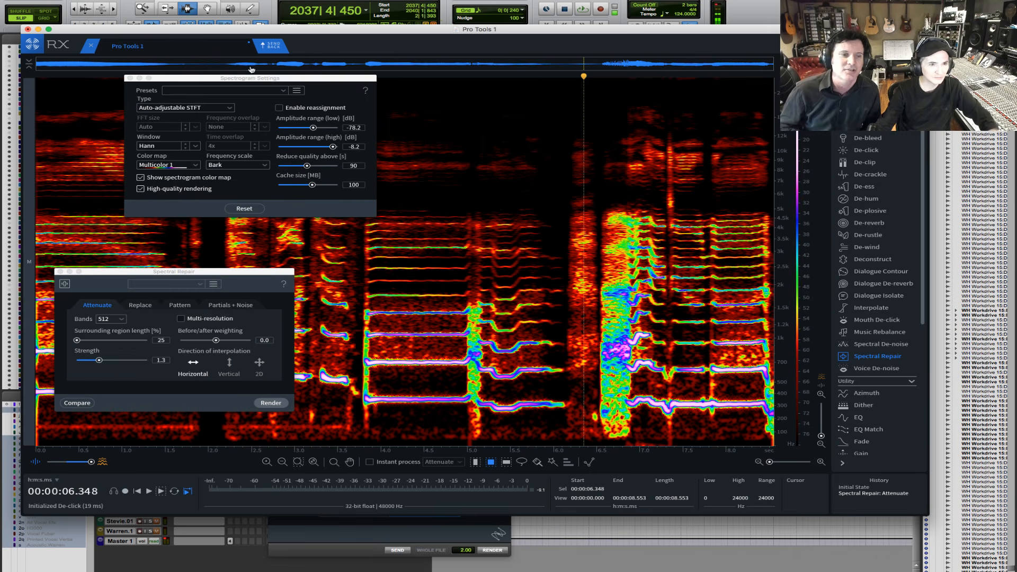
{"action": "left_click_drag", "start_coordinate": [258, 79], "coordinate": [173, 88]}
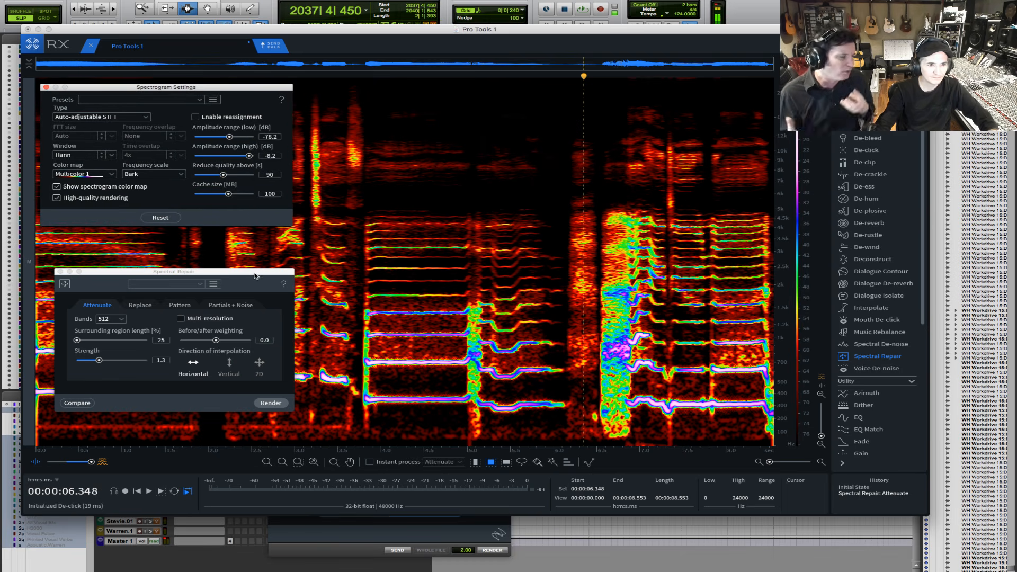
{"action": "left_click_drag", "start_coordinate": [255, 274], "coordinate": [245, 239]}
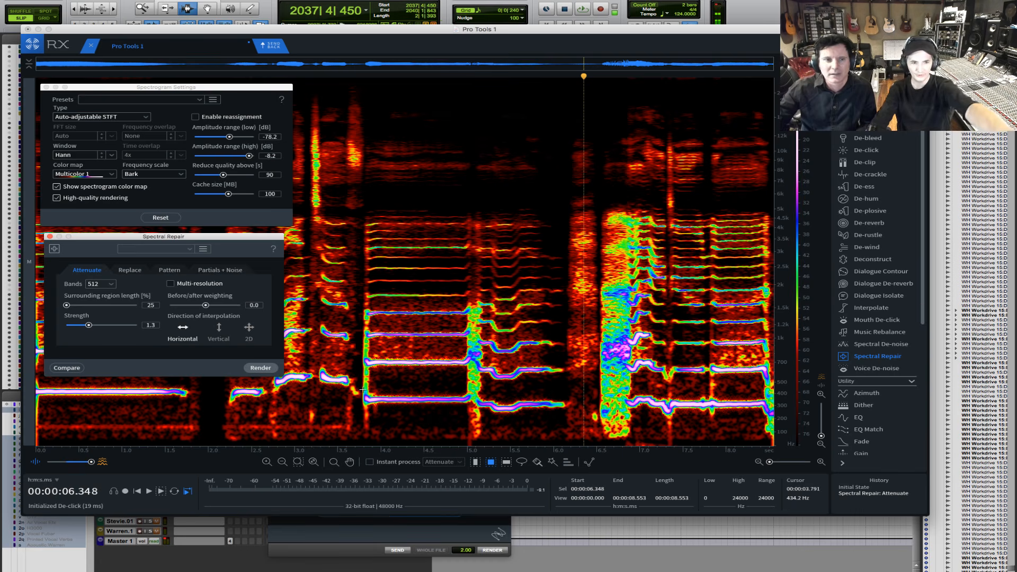
{"action": "left_click_drag", "start_coordinate": [360, 389], "coordinate": [466, 407]}
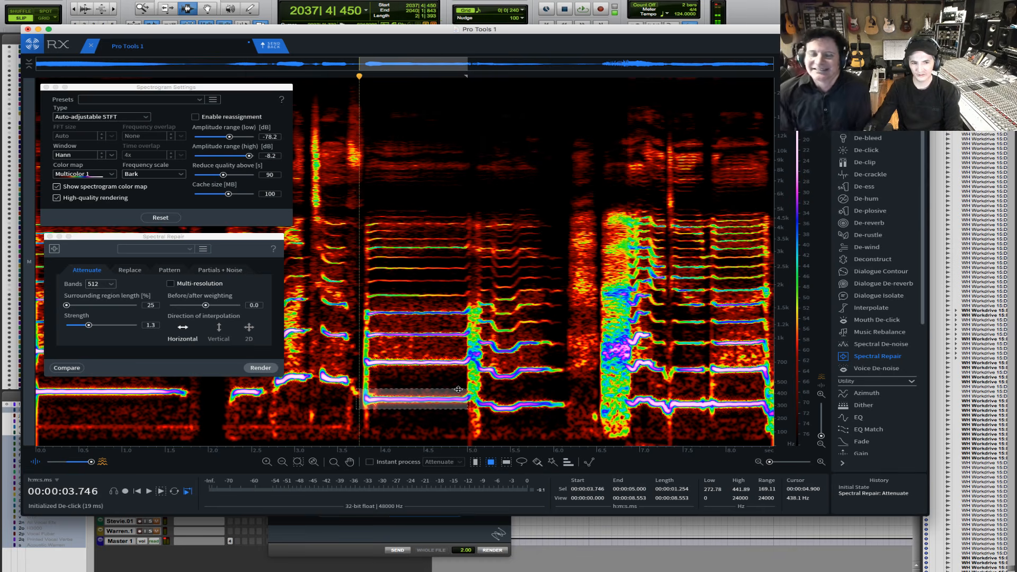
{"action": "key", "text": "super+a"}
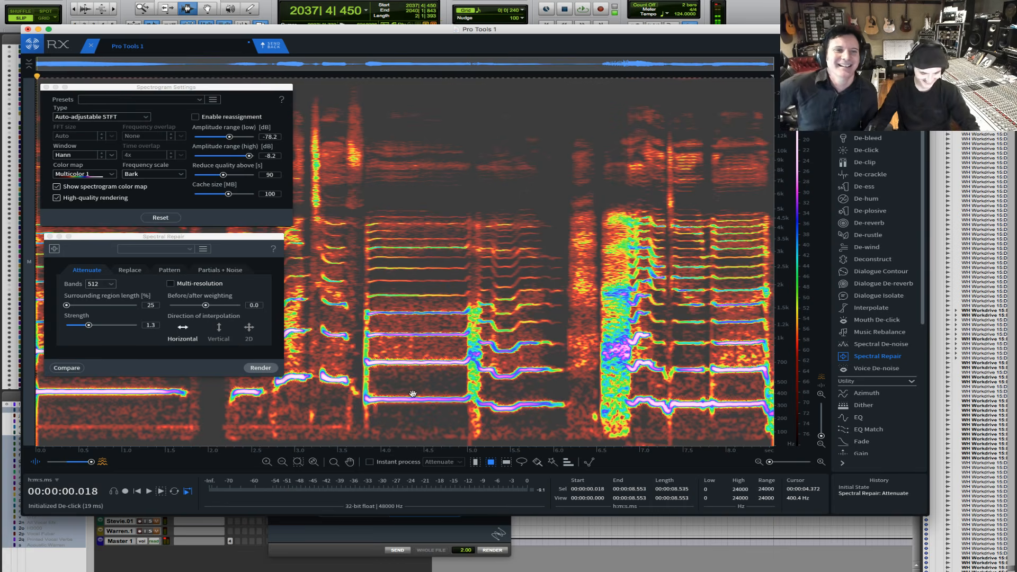
{"action": "left_click", "coordinate": [469, 375]}
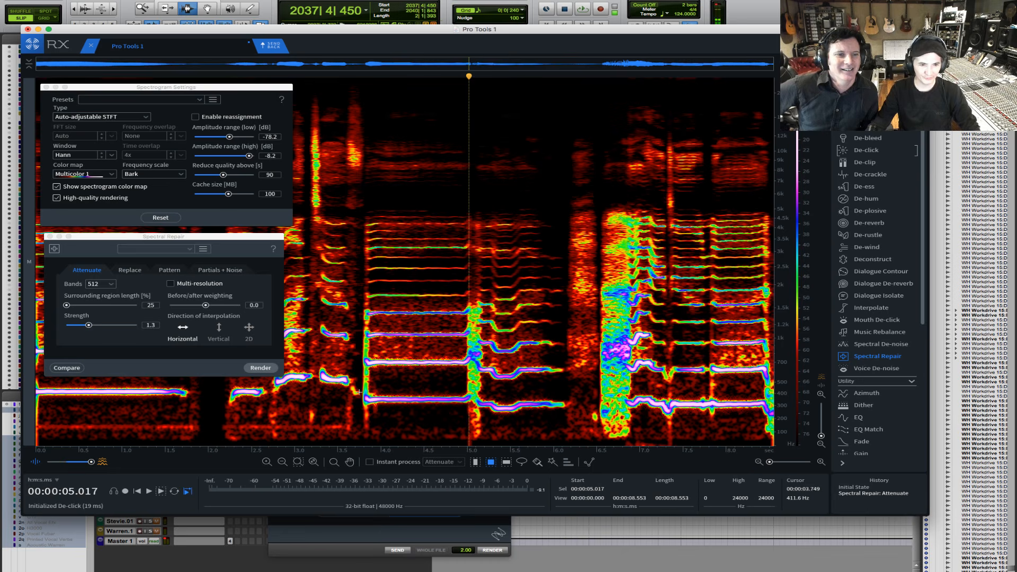
- Try selecting the sustained note's fundamental, about 3.746 to 5.071 s and 266 to 412 Hz, with harmonics 4 and 6, and clear the selection
{"action": "left_click_drag", "start_coordinate": [358, 393], "coordinate": [473, 401]}
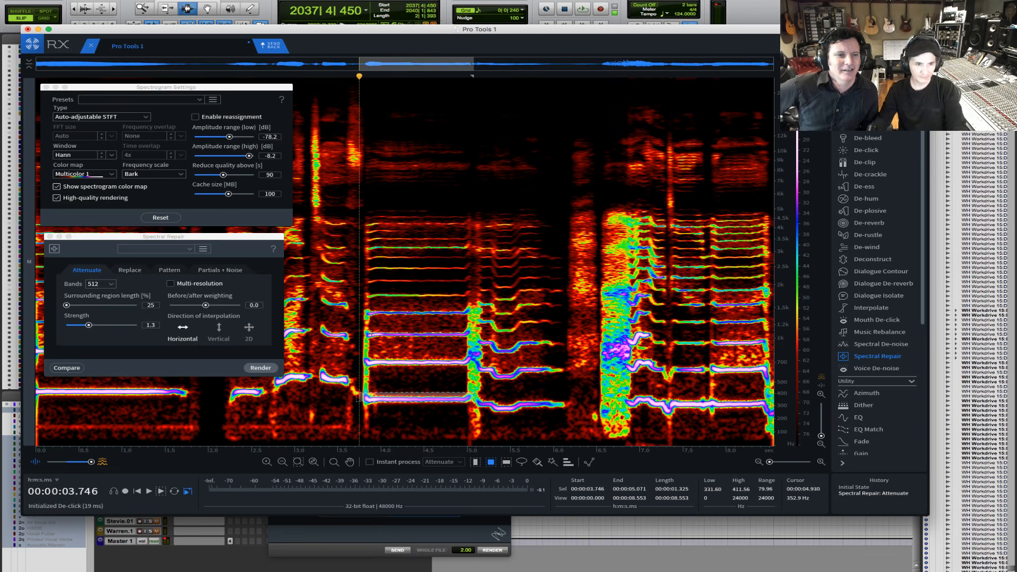
{"action": "key", "text": "super+equal"}
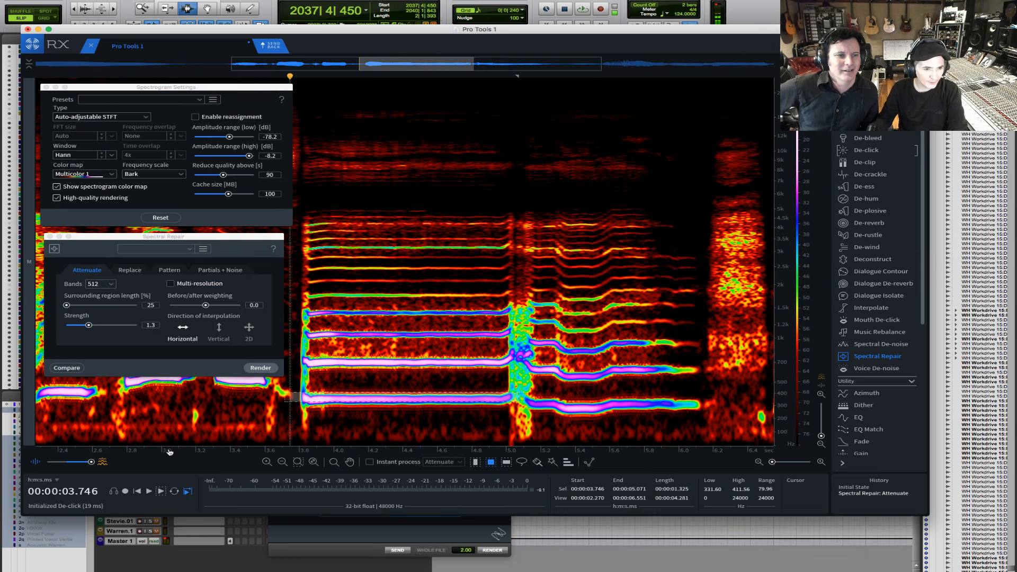
{"action": "scroll", "coordinate": [415, 407], "scroll_direction": "left", "scroll_amount": 5}
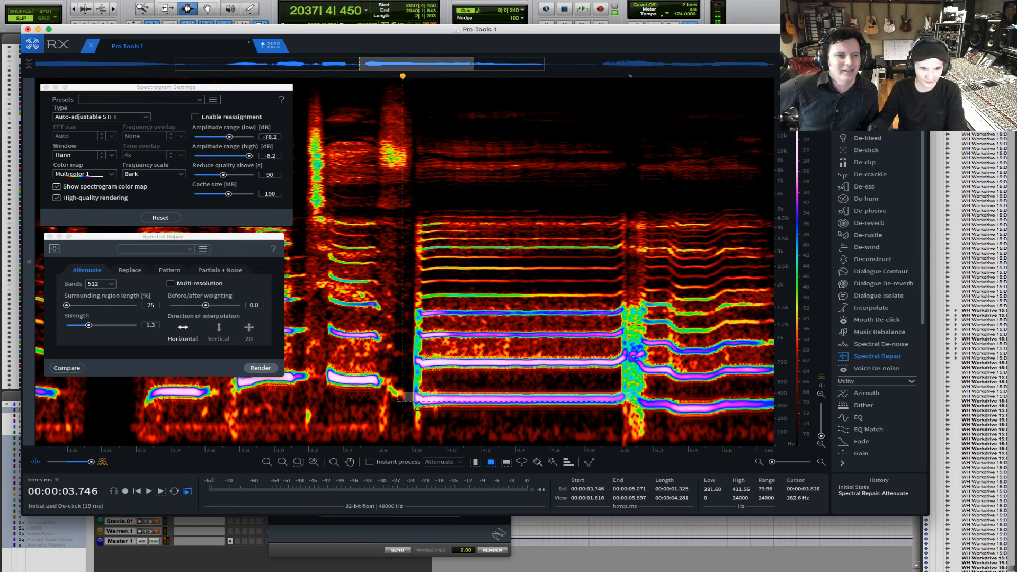
{"action": "left_click_drag", "start_coordinate": [430, 401], "coordinate": [433, 409]}
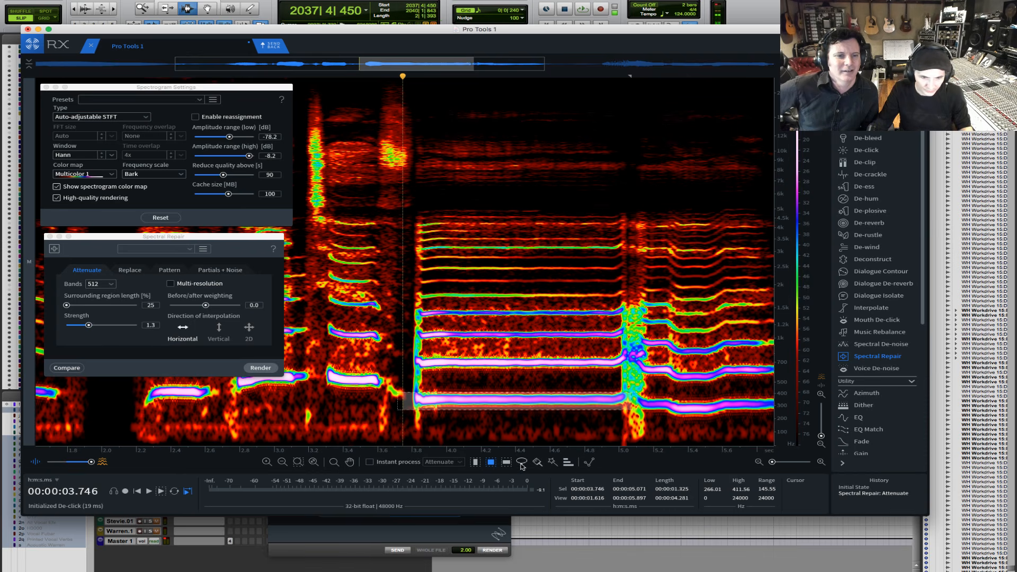
{"action": "left_click", "coordinate": [569, 463]}
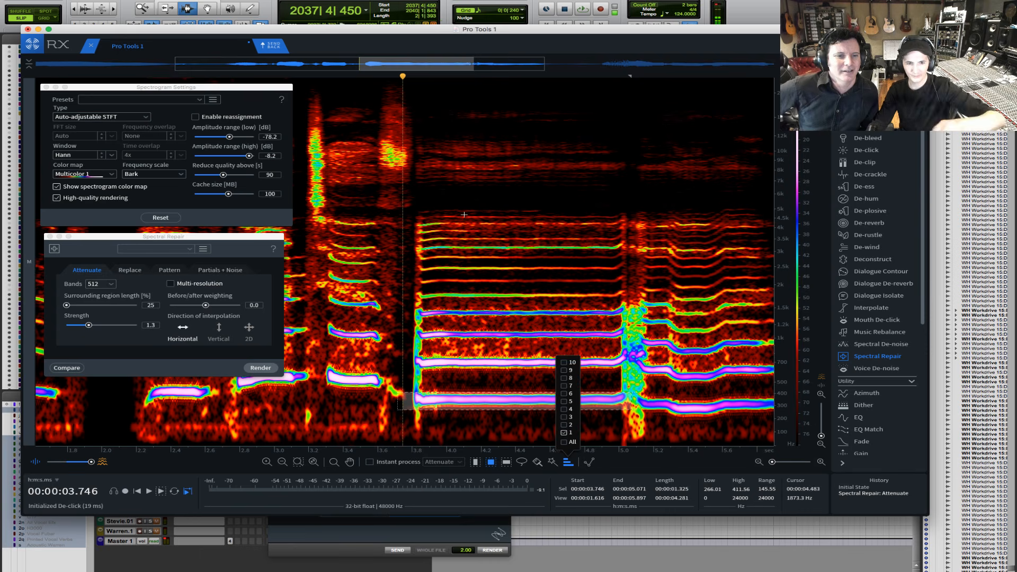
{"action": "left_click", "coordinate": [564, 409]}
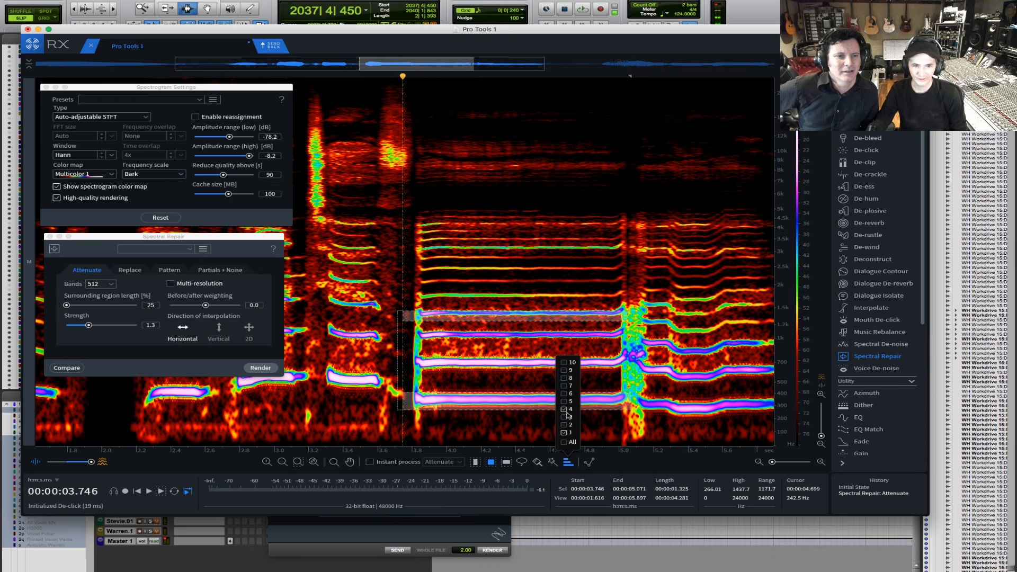
{"action": "left_click", "coordinate": [564, 394]}
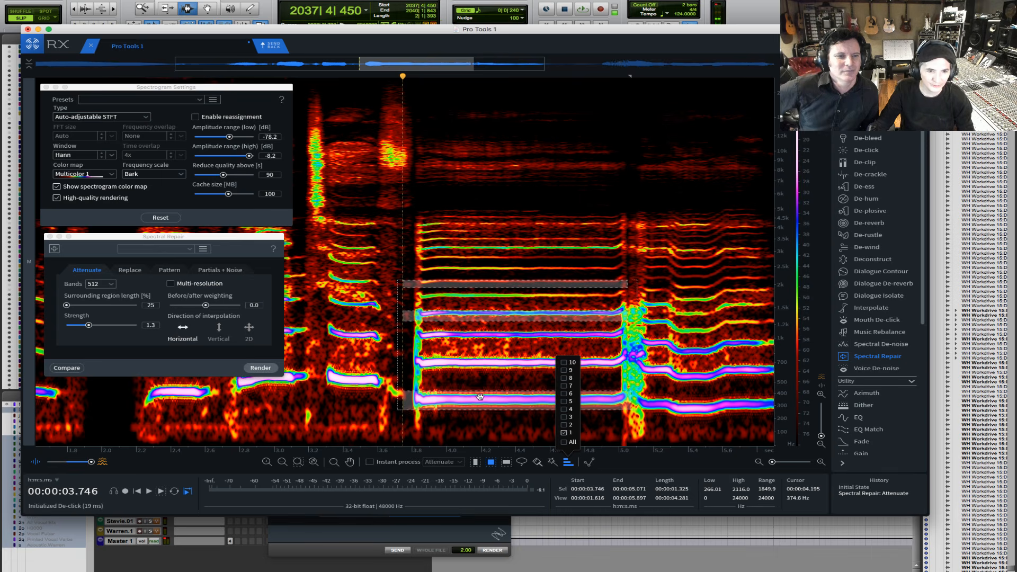
{"action": "double_click", "coordinate": [481, 392]}
{"action": "left_click", "coordinate": [460, 395]}
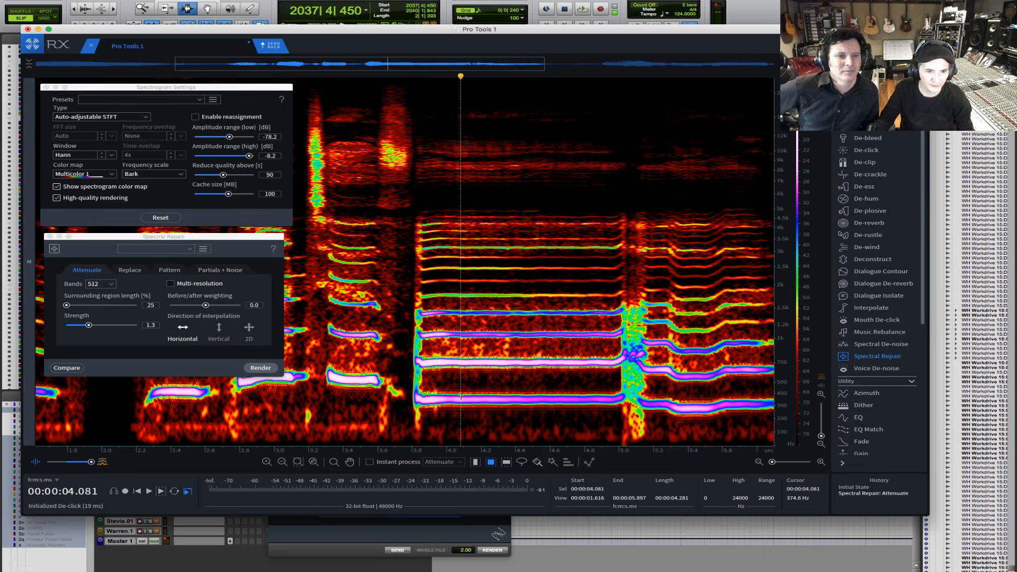
- Try selecting the fundamental at about 3.800 to 5.034 s and 280 to 461 Hz with harmonics 2, 5 and 7, and clear the selection
{"action": "left_click_drag", "start_coordinate": [412, 386], "coordinate": [624, 408]}
{"action": "left_click", "coordinate": [568, 461]}
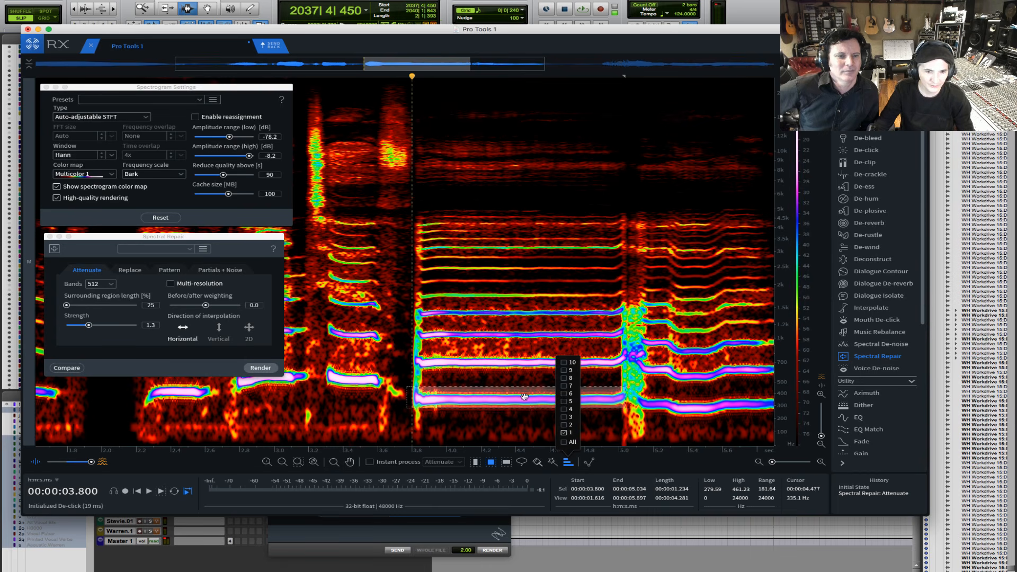
{"action": "left_click", "coordinate": [567, 386]}
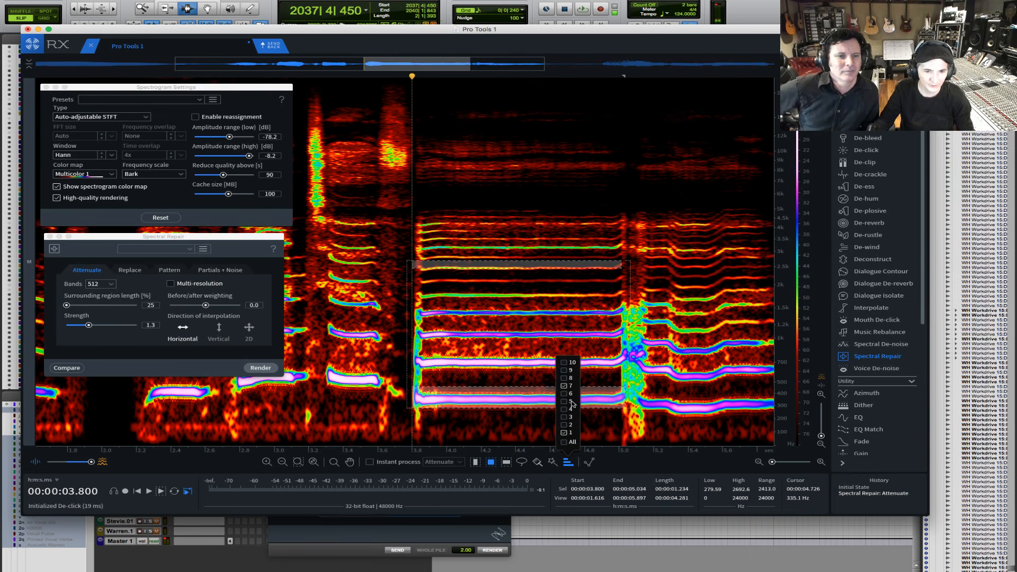
{"action": "left_click", "coordinate": [566, 401]}
{"action": "left_click", "coordinate": [566, 426]}
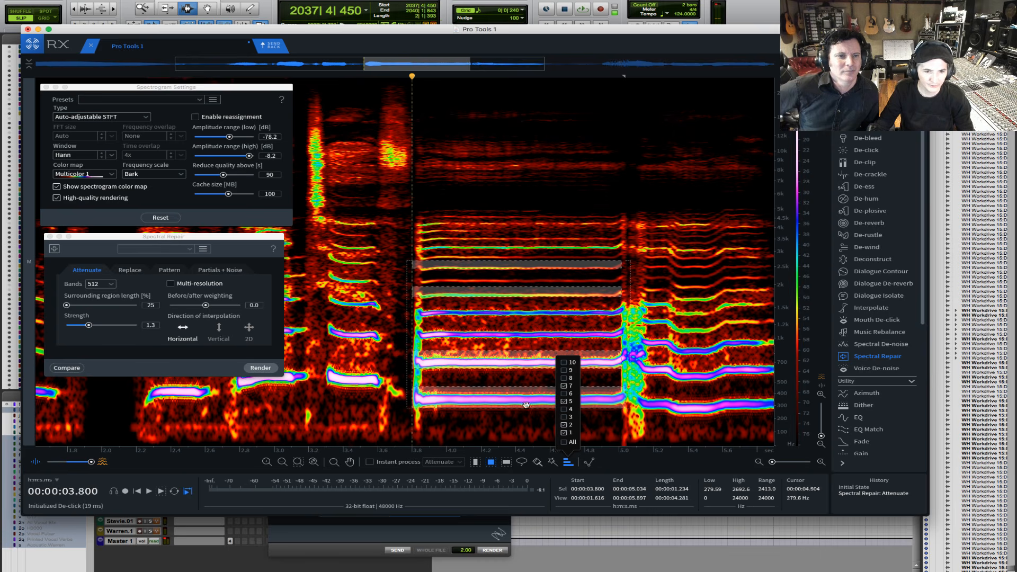
{"action": "mouse_move", "coordinate": [511, 398]}
{"action": "left_mouse_down"}
{"action": "mouse_move", "coordinate": [505, 362]}
{"action": "mouse_move", "coordinate": [514, 396]}
{"action": "left_mouse_up"}
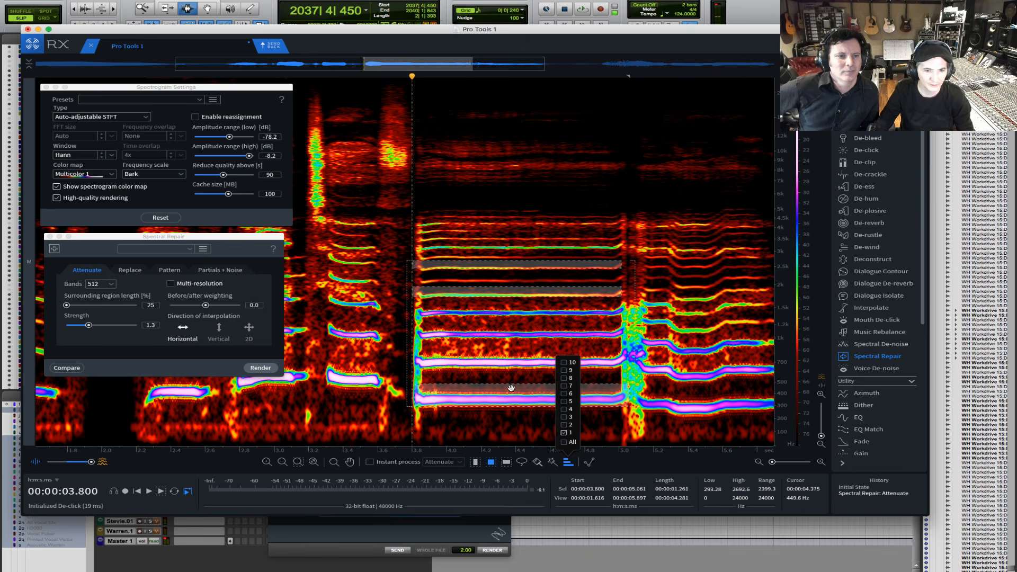
{"action": "left_click", "coordinate": [510, 388]}
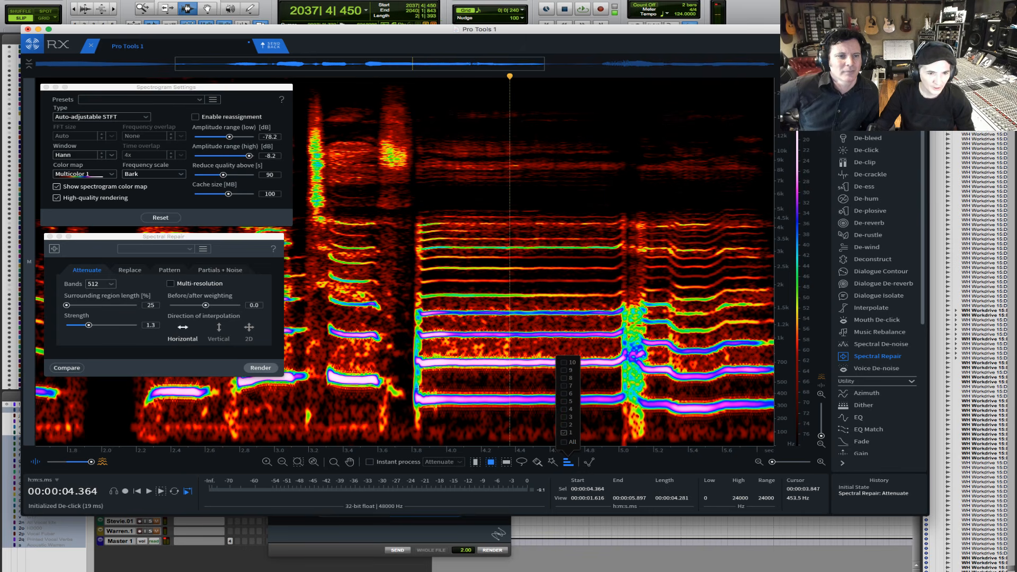
- Select the fundamental from about 3.800 to 5.040 s and 286 to 457 Hz, adding harmonics 3, 6 and 8, with Spectral Repair in Replace mode
{"action": "left_click_drag", "start_coordinate": [413, 387], "coordinate": [627, 407]}
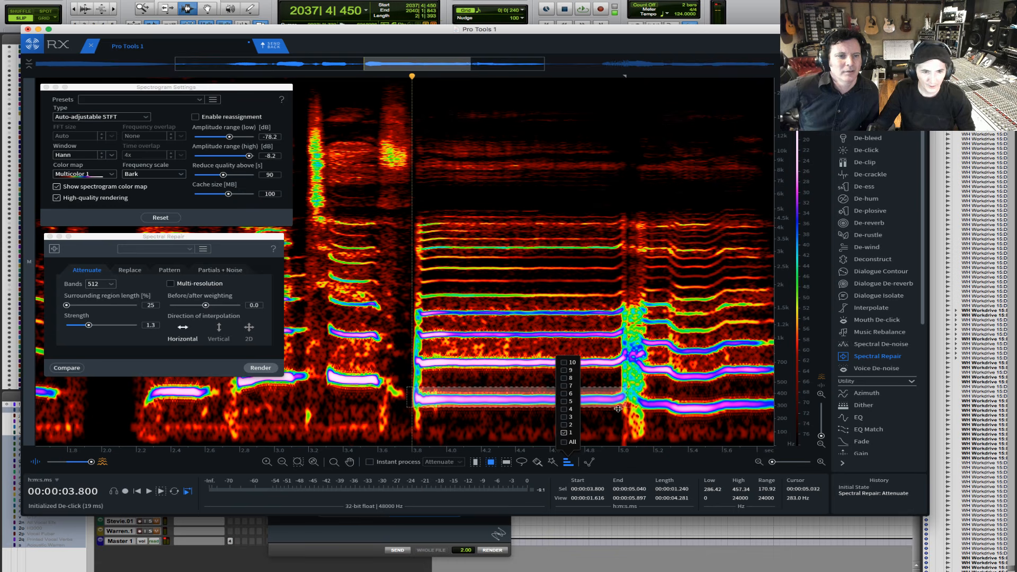
{"action": "left_click", "coordinate": [138, 270]}
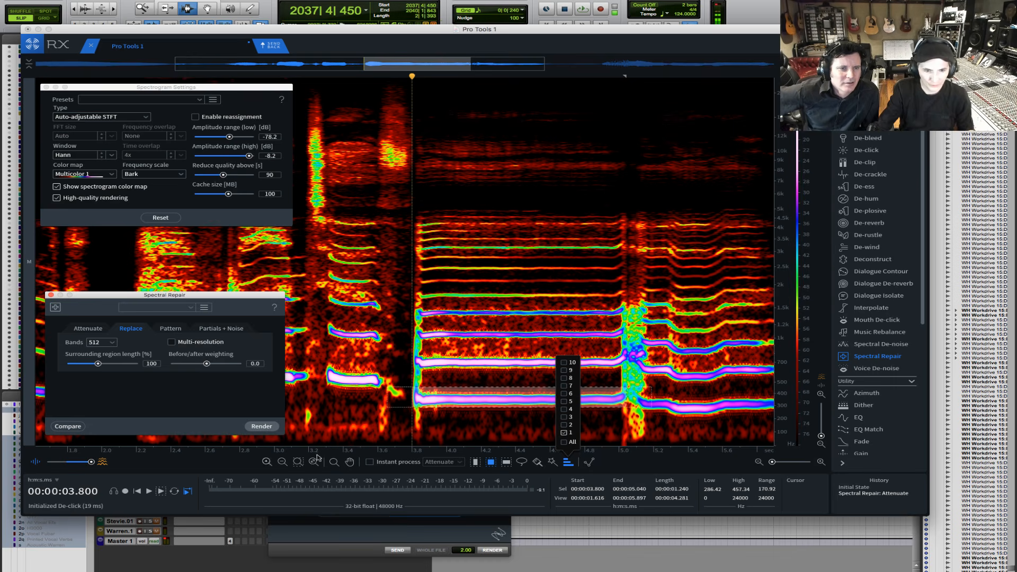
{"action": "left_click", "coordinate": [563, 402]}
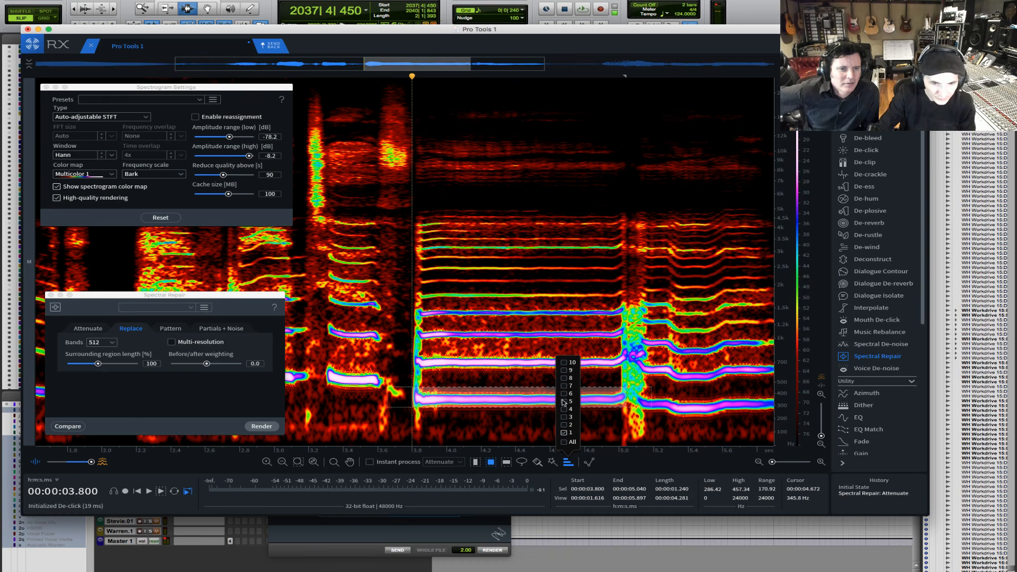
{"action": "left_click", "coordinate": [564, 393]}
{"action": "left_click", "coordinate": [564, 417]}
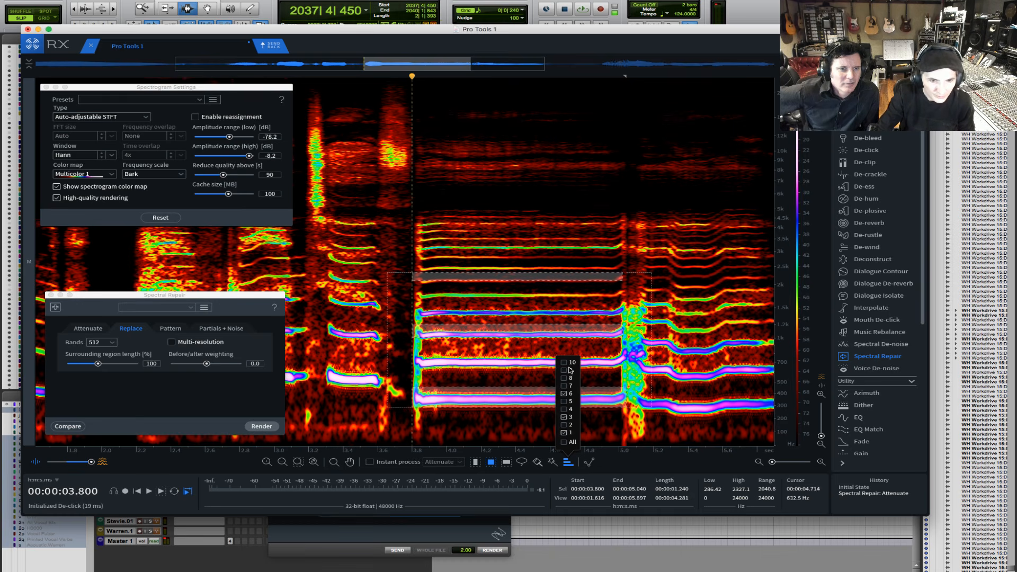
{"action": "left_click", "coordinate": [565, 378]}
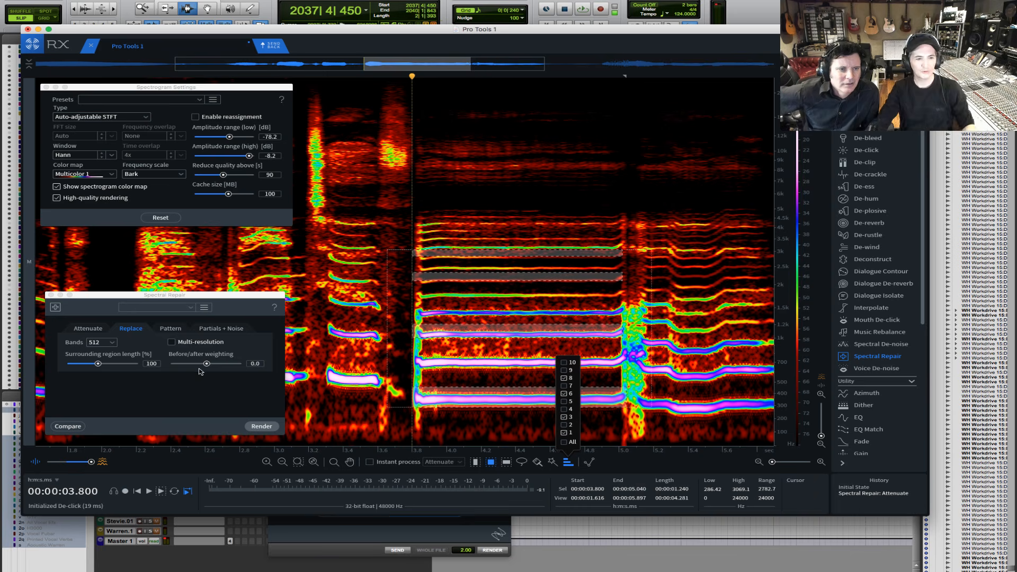
- Set the surrounding region length to 200% and render the Replace repair on the selected harmonics
{"action": "left_click_drag", "start_coordinate": [98, 364], "coordinate": [170, 367]}
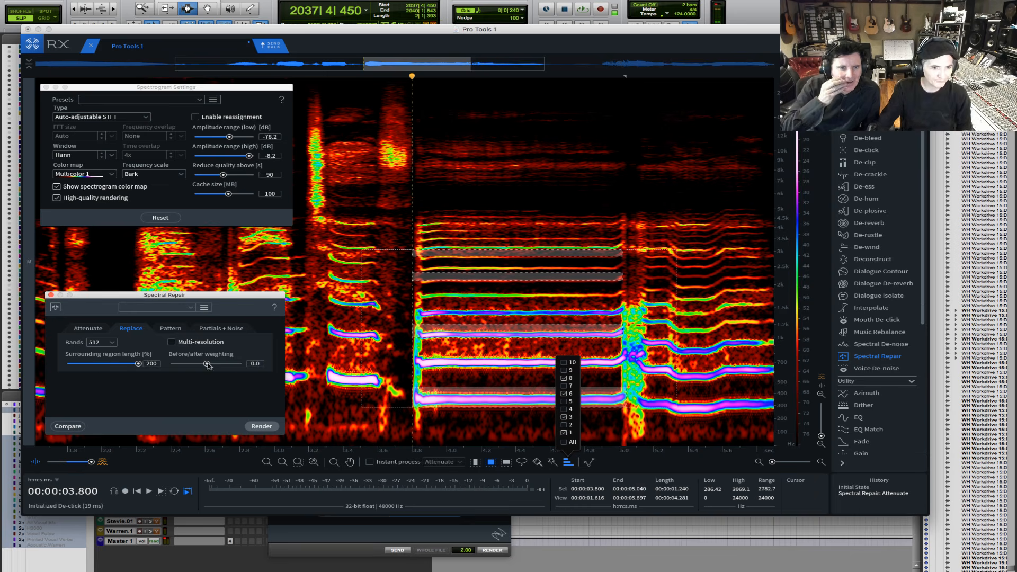
{"action": "left_click", "coordinate": [260, 426]}
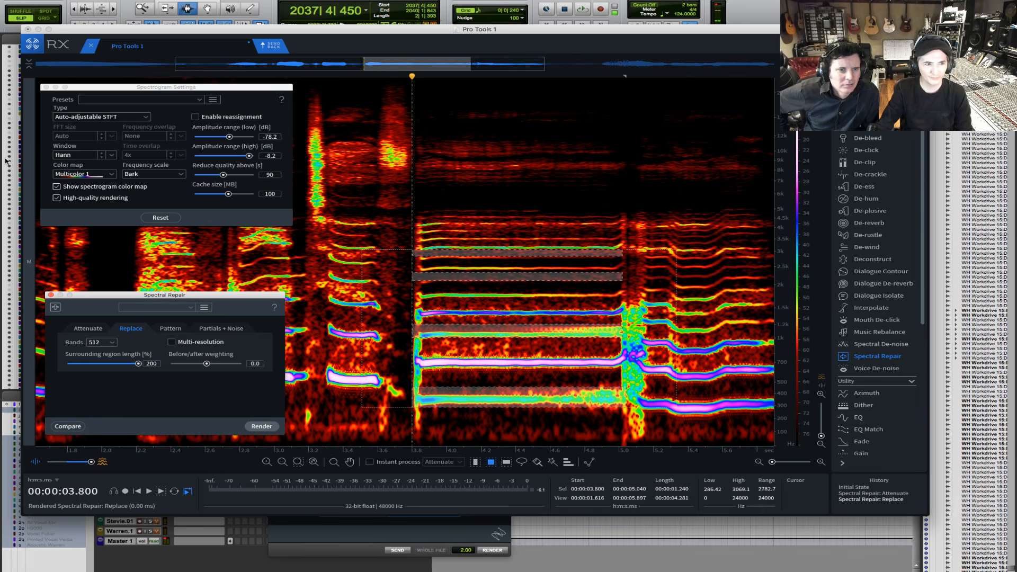
- Undo the Replace repair and play the original vocal from about 2.714 s through the sustained note
{"action": "key", "text": "super+z"}
{"action": "key", "text": "space"}
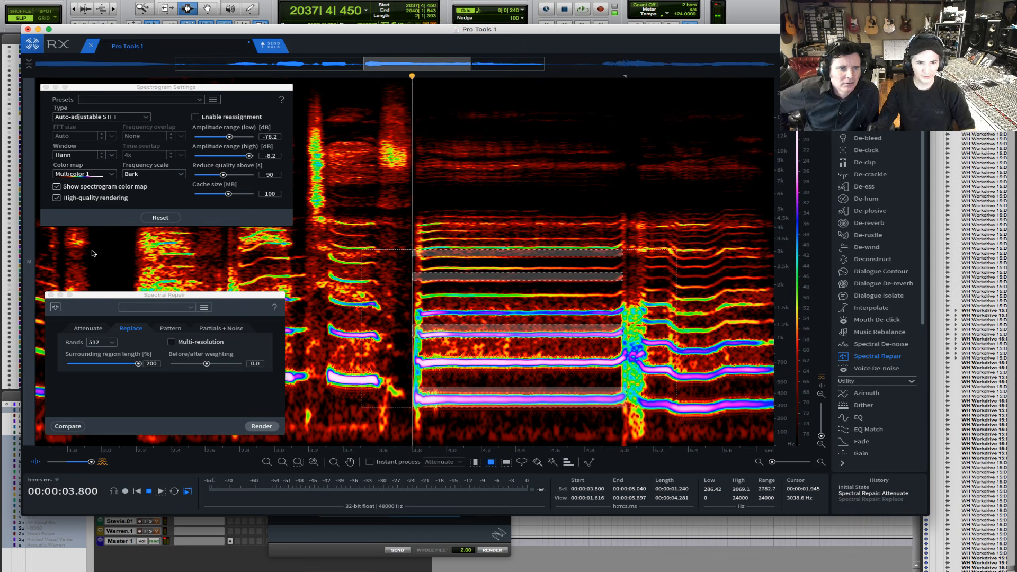
{"action": "left_click", "coordinate": [109, 257]}
{"action": "left_click", "coordinate": [225, 246]}
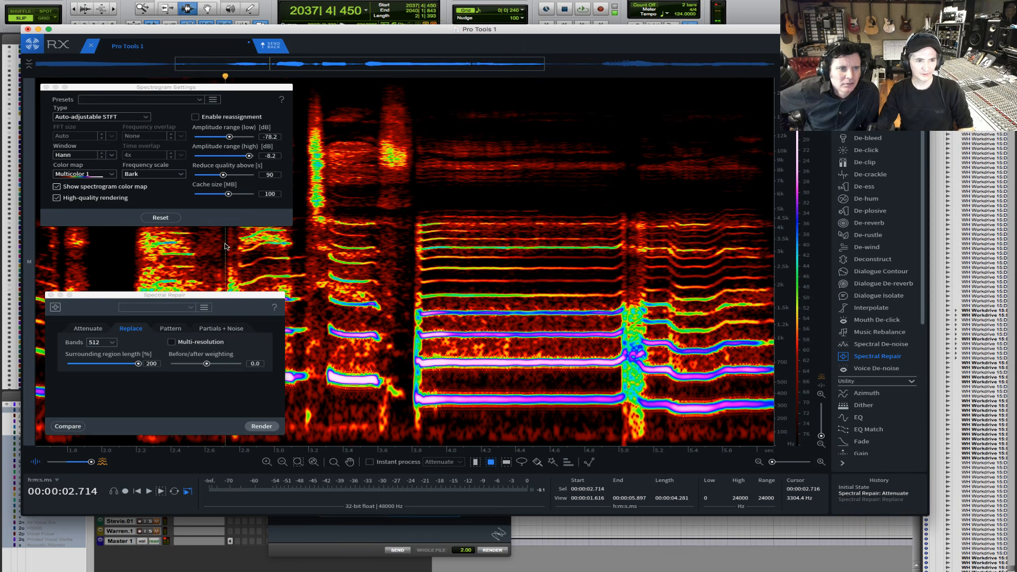
{"action": "key", "text": "space"}
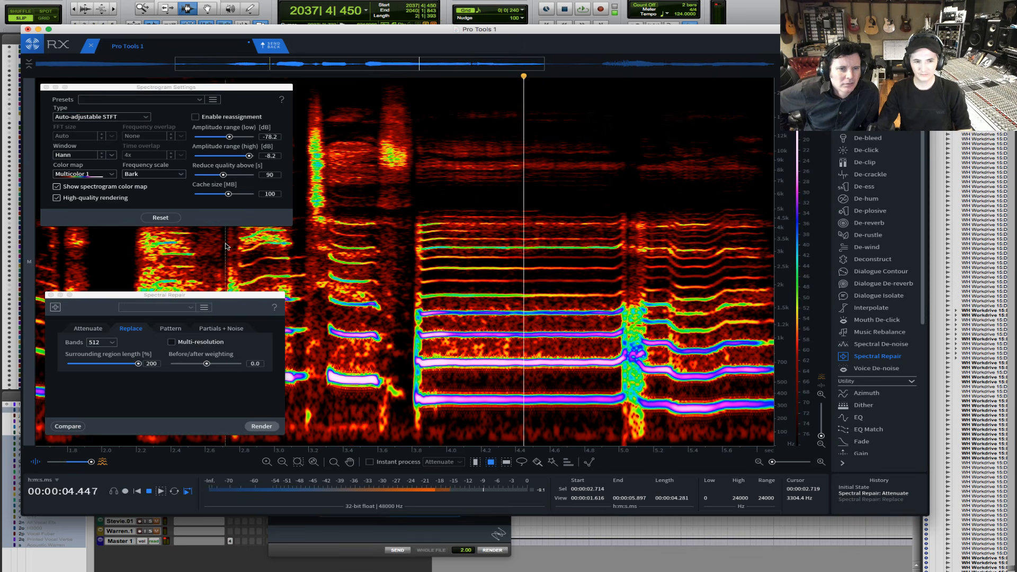
- Redo the Replace repair and play the repaired vocal from about 2.717 s for comparison
{"action": "key", "text": "super+shift+z"}
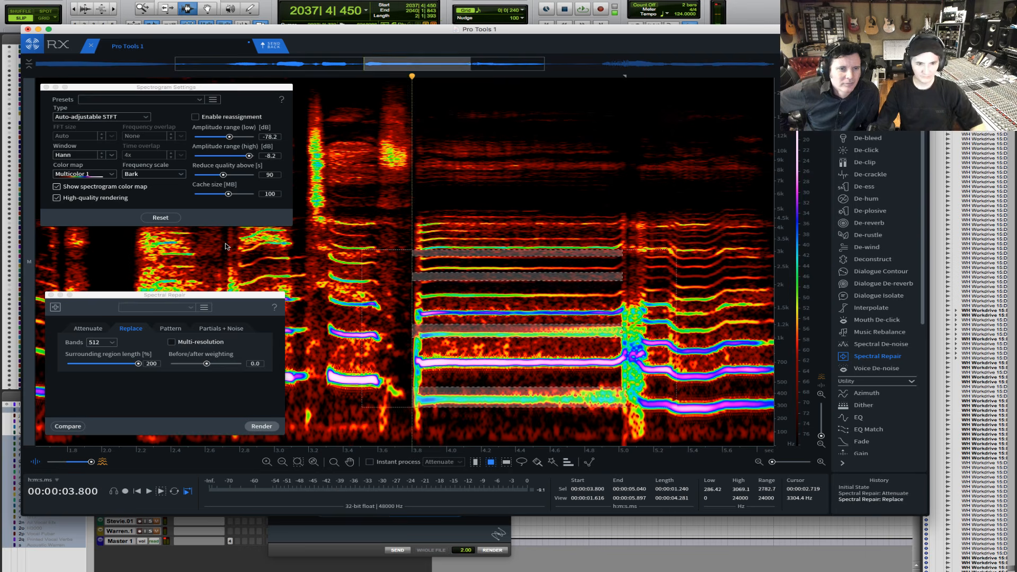
{"action": "left_click", "coordinate": [226, 247]}
{"action": "key", "text": "space"}
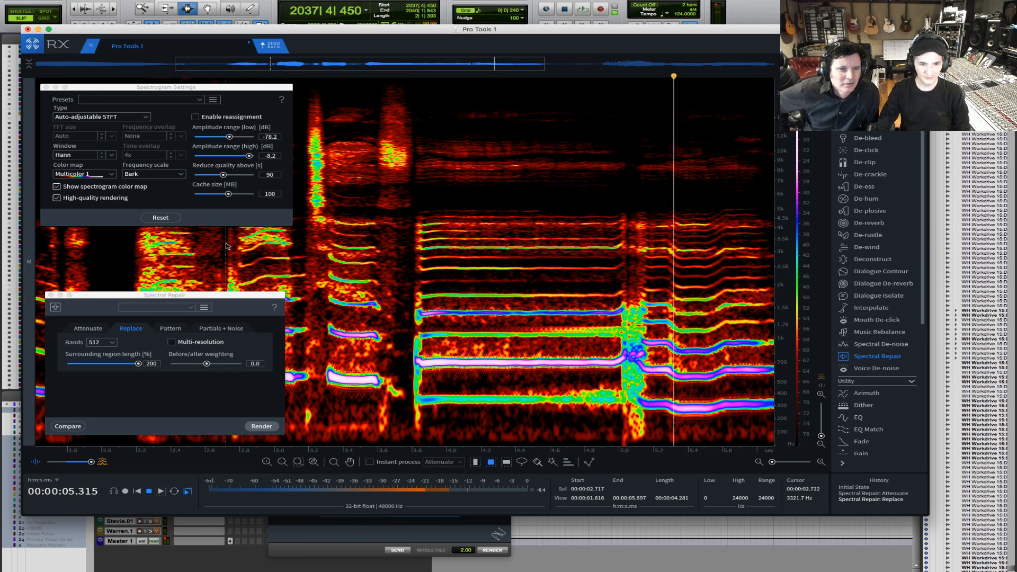
{"action": "key", "text": "space"}
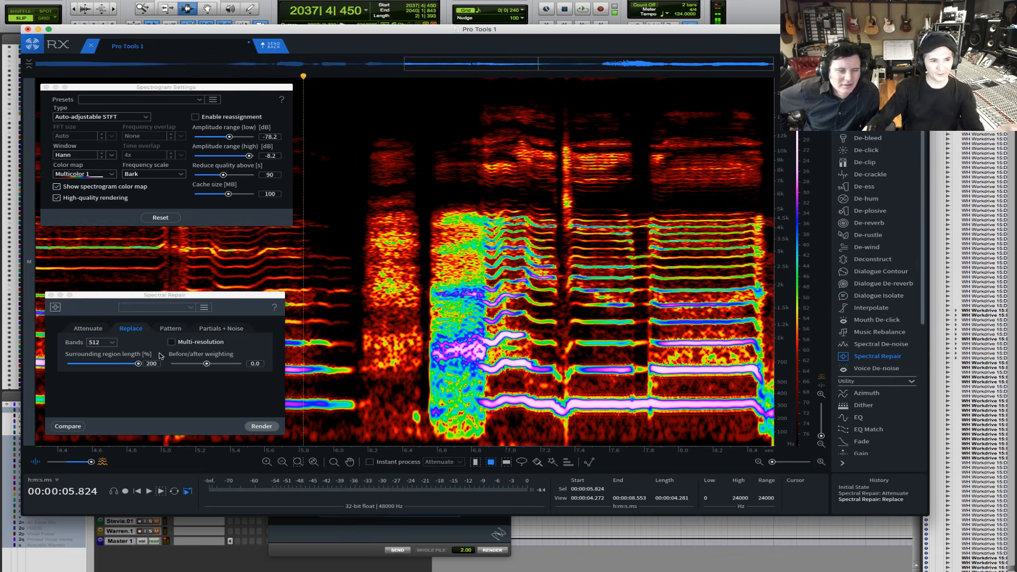
- Step back through the edit history, restore the Spectral Repair Replace state, and play the selected harmonics
{"action": "key", "text": "super+z"}
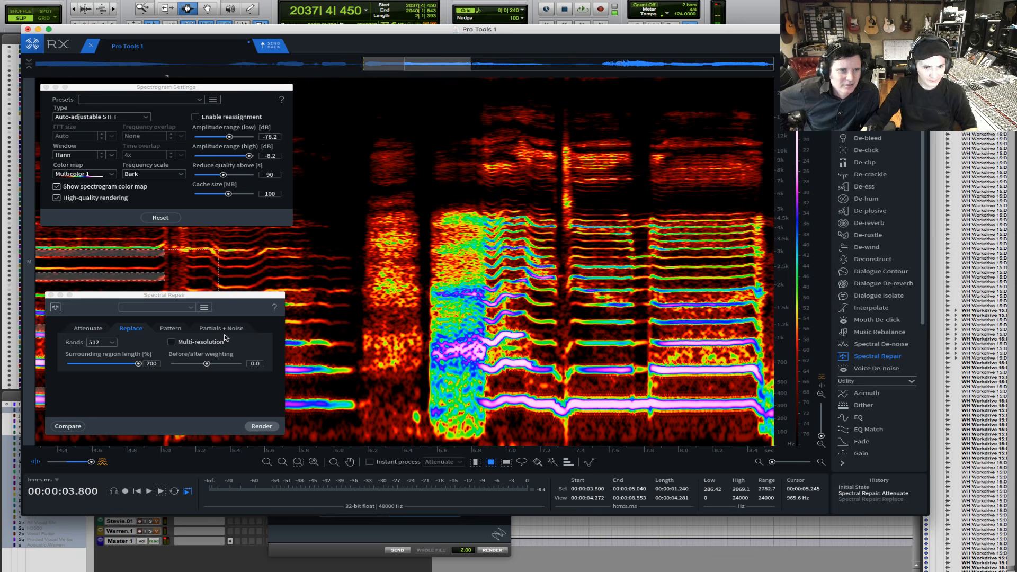
{"action": "key", "text": "super+z"}
{"action": "key", "text": "super+shift+z"}
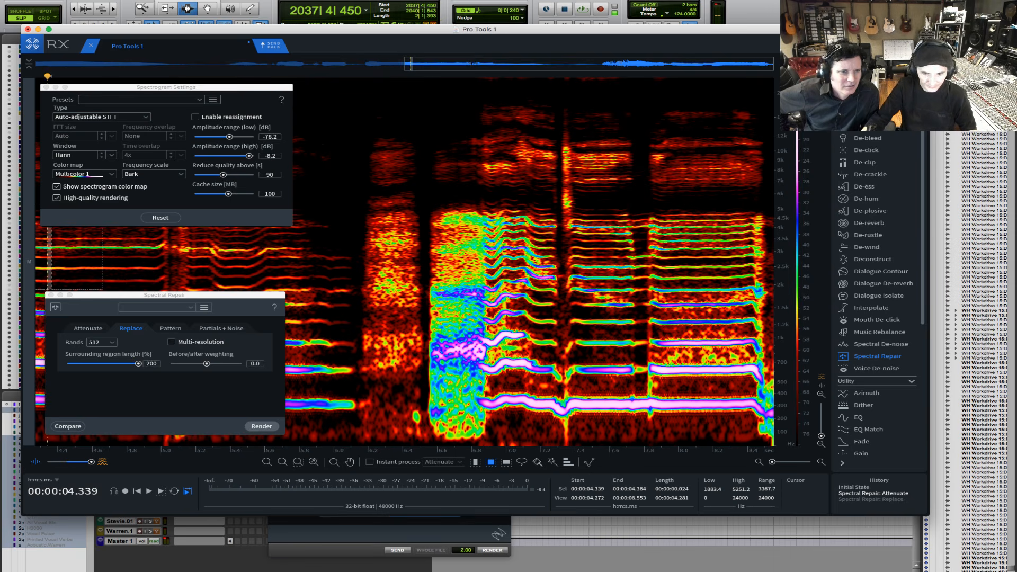
{"action": "left_click", "coordinate": [867, 501]}
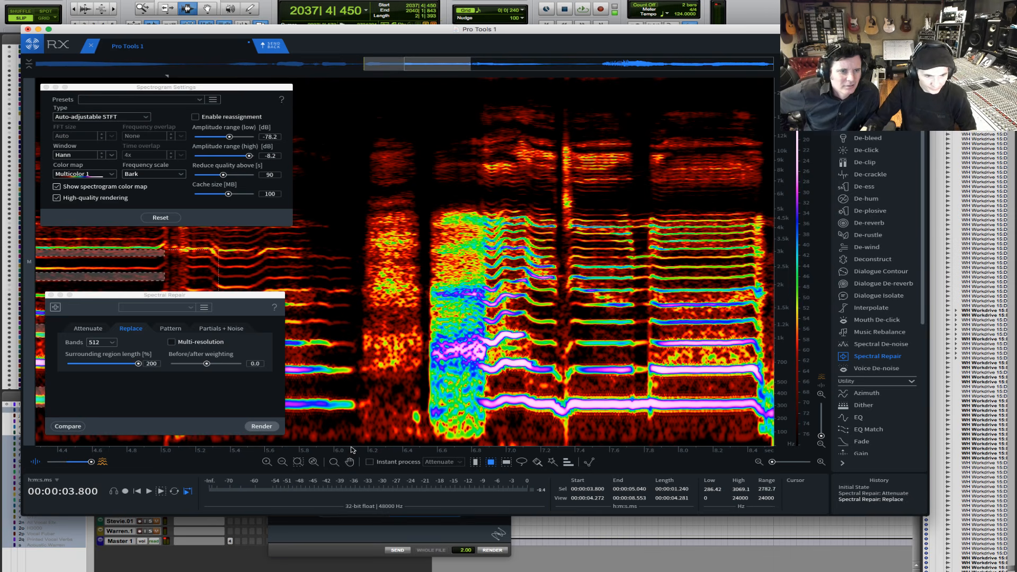
{"action": "key", "text": "space"}
{"action": "key", "text": "space"}
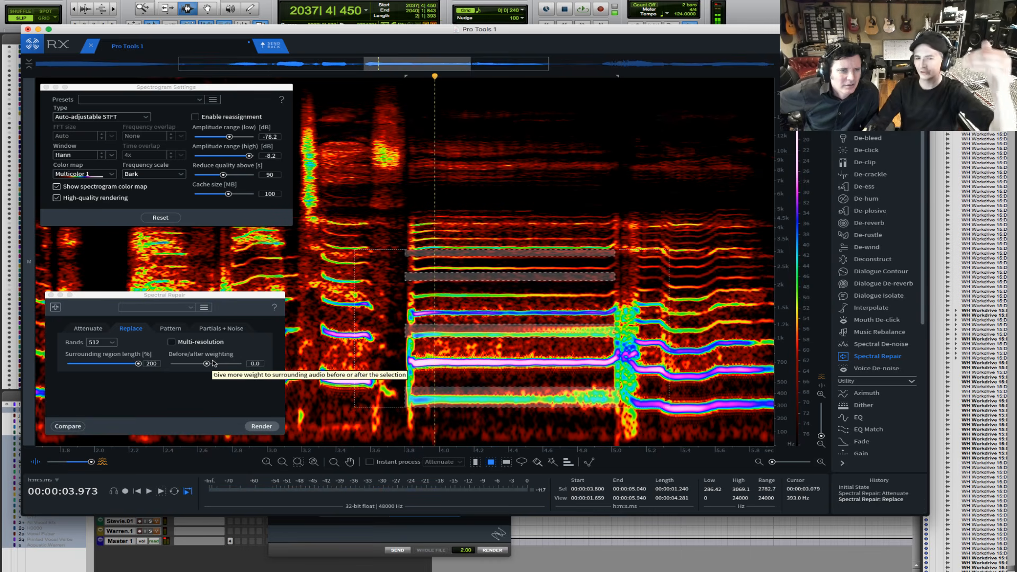
- Enable Multi-resolution for the Replace mode and undo both earlier Spectral Repair edits
{"action": "left_click", "coordinate": [172, 342]}
{"action": "key", "text": "super+z"}
{"action": "key", "text": "super+z"}
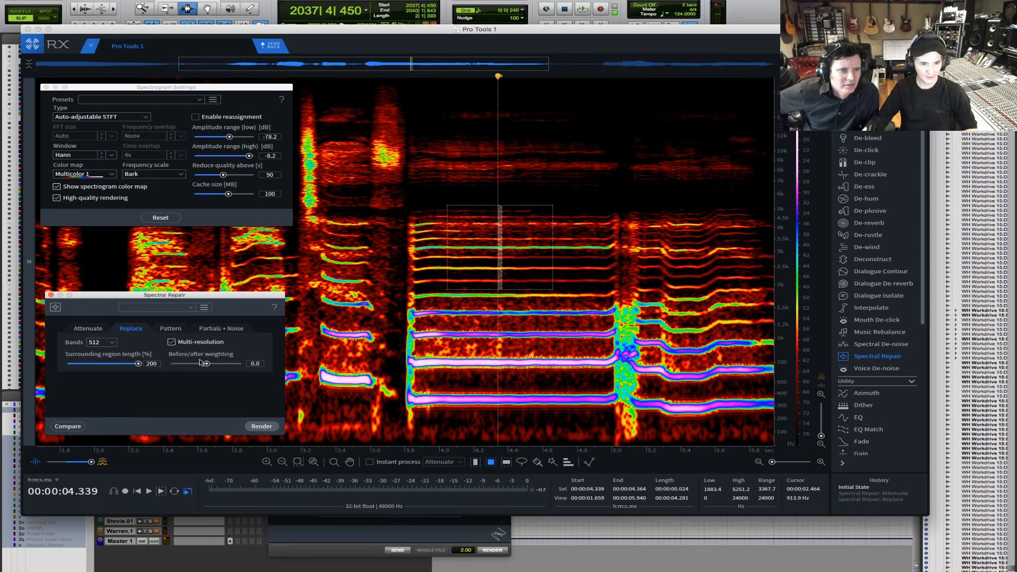
- Select the sustained note's fundamental, about 3.803 to 5.055 s and 293 to 427 Hz, render a multi-resolution Replace, and undo it
{"action": "left_click_drag", "start_coordinate": [407, 385], "coordinate": [580, 399]}
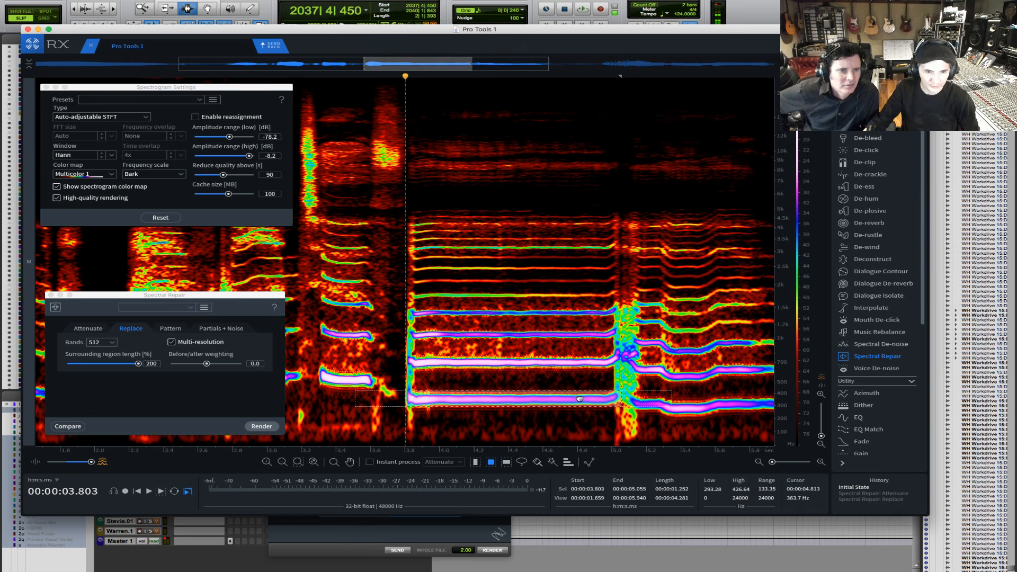
{"action": "left_click", "coordinate": [261, 426]}
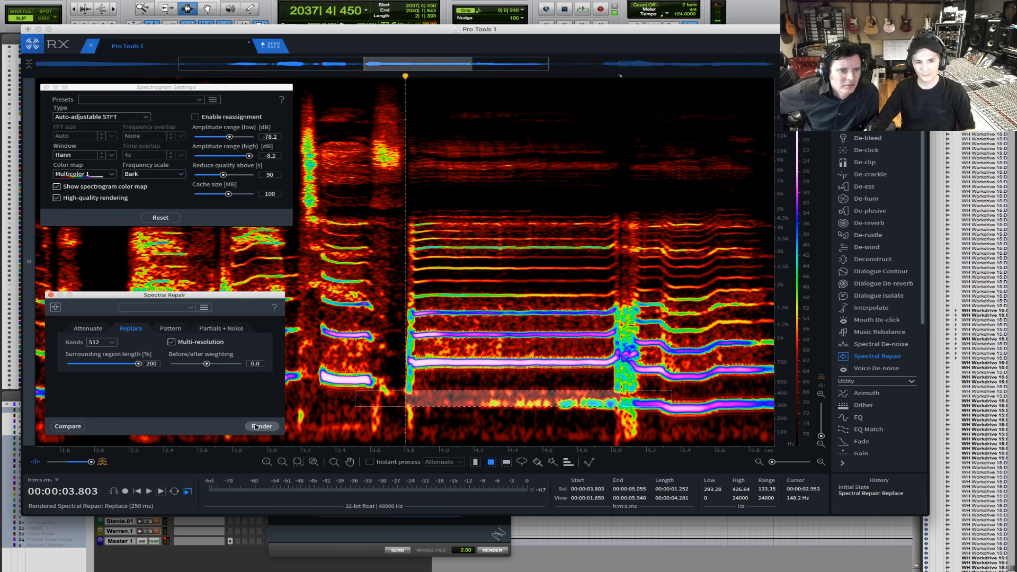
{"action": "key", "text": "super+z"}
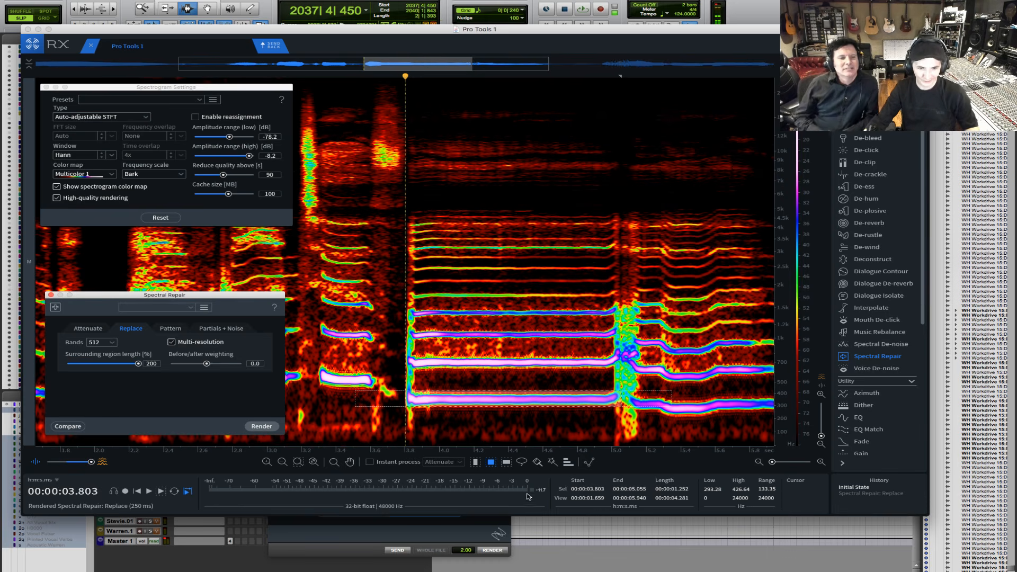
- Add harmonics 3, 5 and 7 to the fundamental's selection and render the multi-resolution Replace repair
{"action": "left_click", "coordinate": [568, 465]}
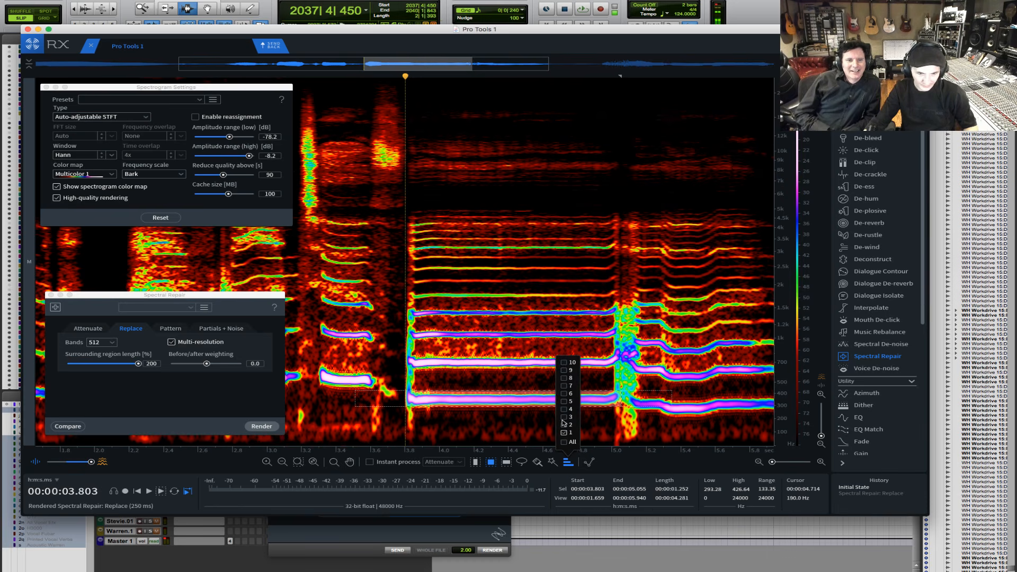
{"action": "left_click", "coordinate": [564, 416]}
{"action": "left_click", "coordinate": [564, 401]}
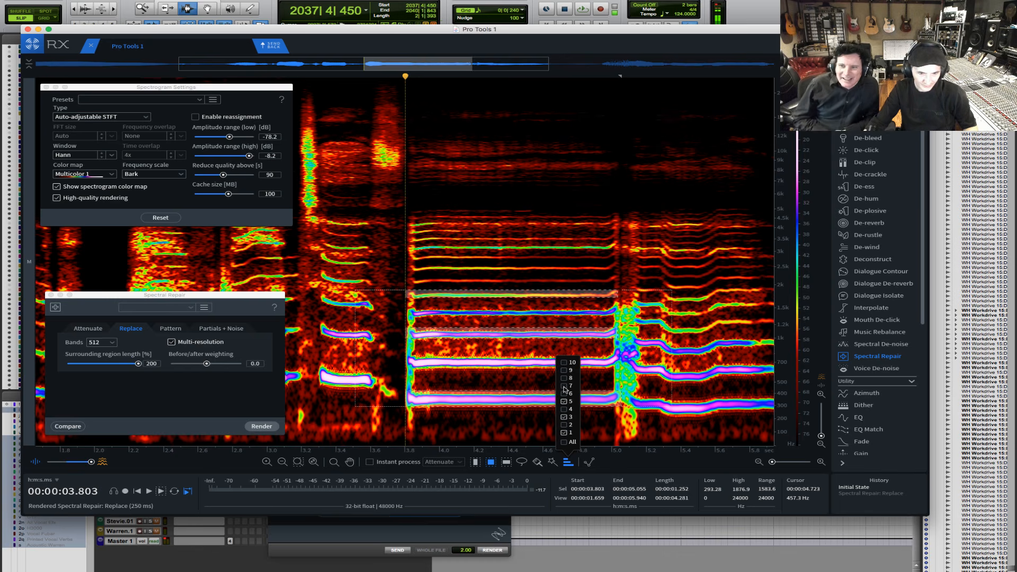
{"action": "left_click", "coordinate": [563, 385]}
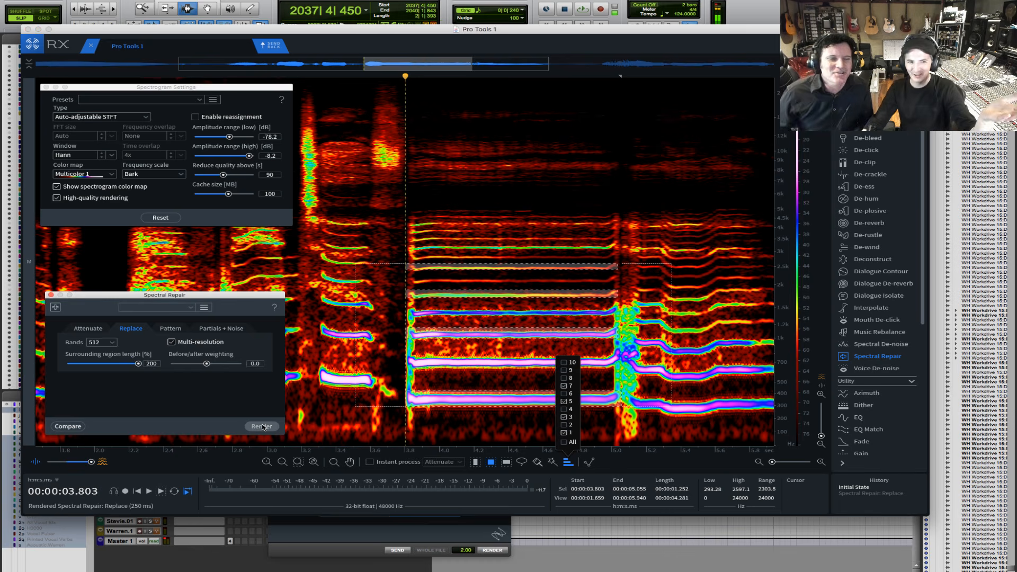
{"action": "left_click", "coordinate": [261, 426]}
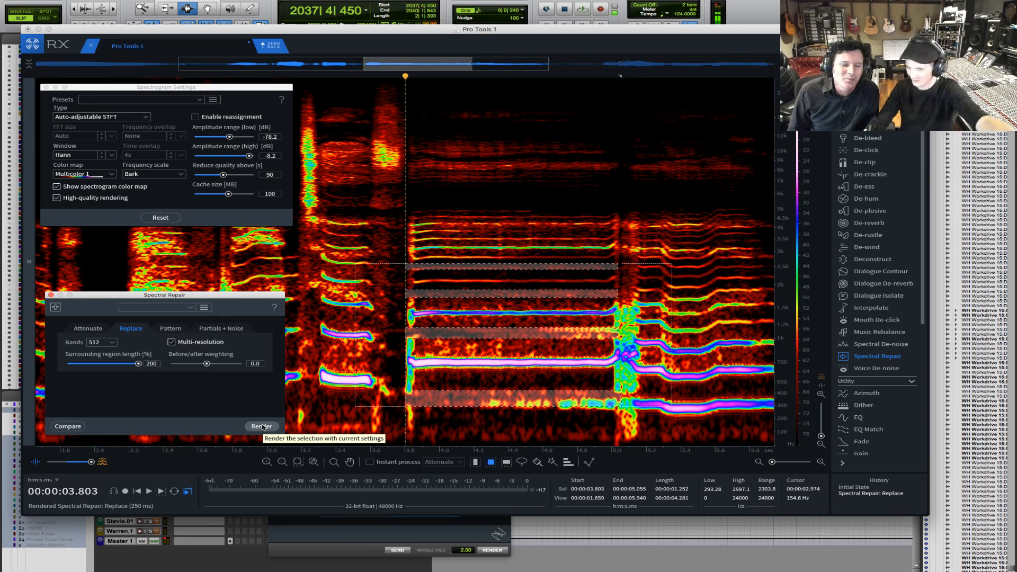
- Play the repaired vocal from about 2.106 s through the sustained note, and undo the Replace render
{"action": "left_click", "coordinate": [114, 274]}
{"action": "key", "text": "space"}
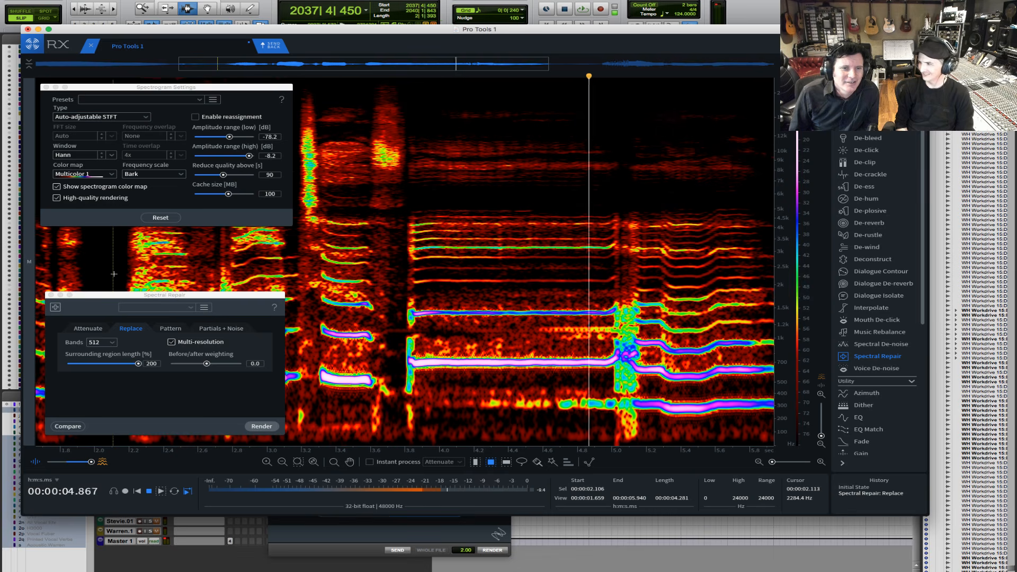
{"action": "key", "text": "space"}
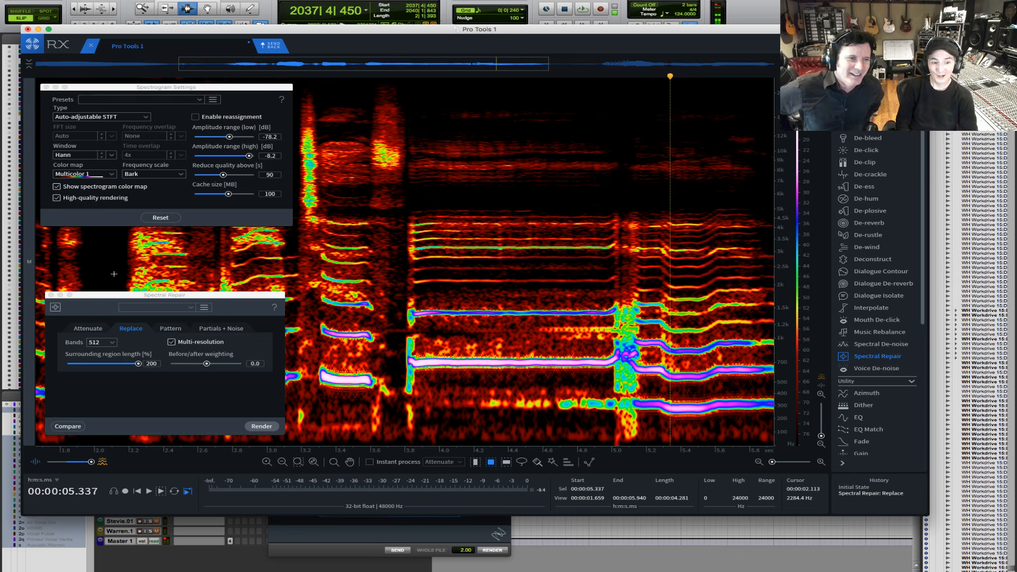
{"action": "key", "text": "super+z"}
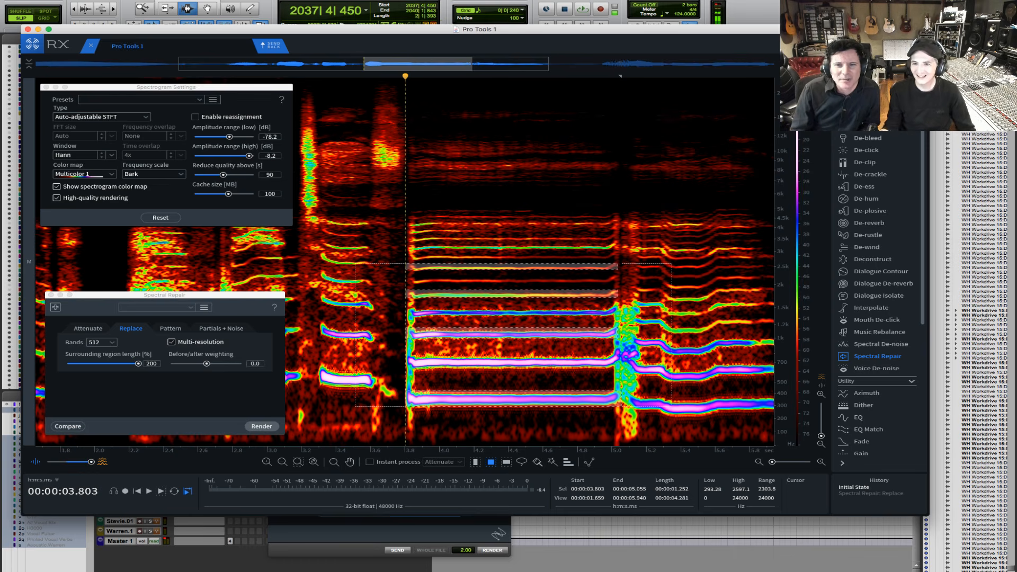
- Try the Green and white, Cyan to orange, Iris 2, Teal and Multicolor 2 color maps on the spectrogram
{"action": "left_click", "coordinate": [111, 174]}
{"action": "left_click", "coordinate": [96, 184]}
{"action": "left_click", "coordinate": [96, 174]}
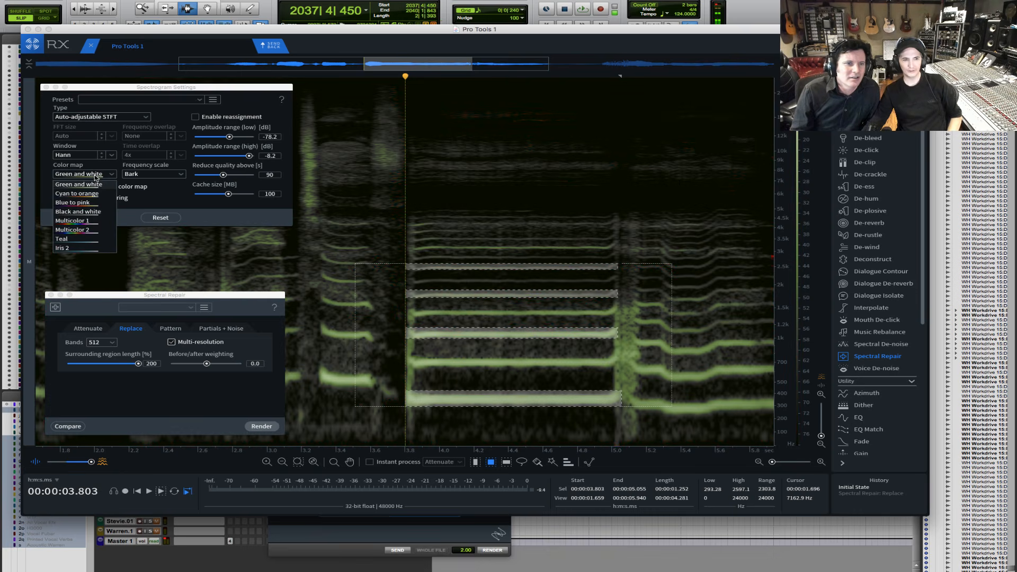
{"action": "left_click", "coordinate": [93, 194]}
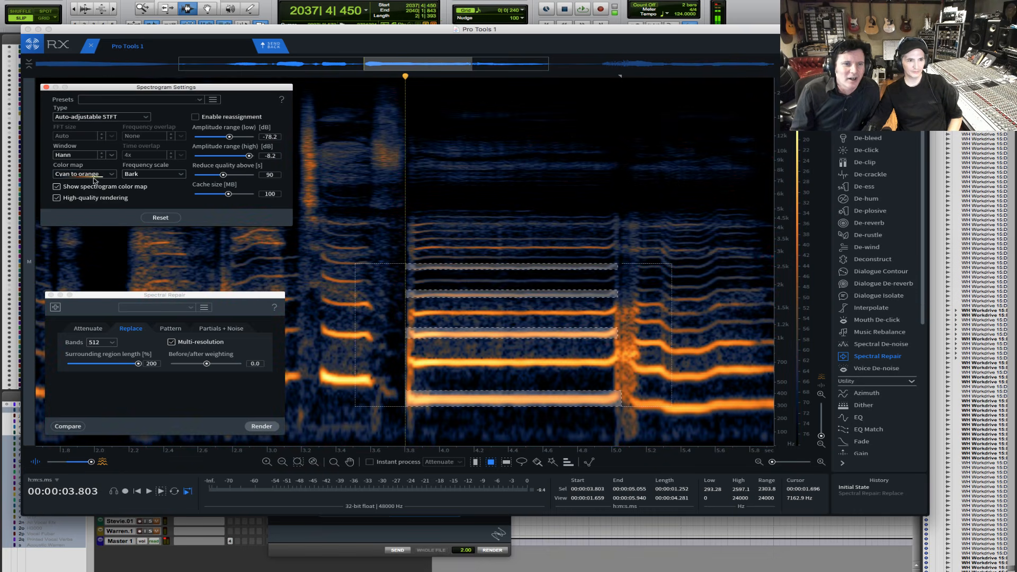
{"action": "left_click", "coordinate": [96, 174]}
{"action": "left_click", "coordinate": [69, 248]}
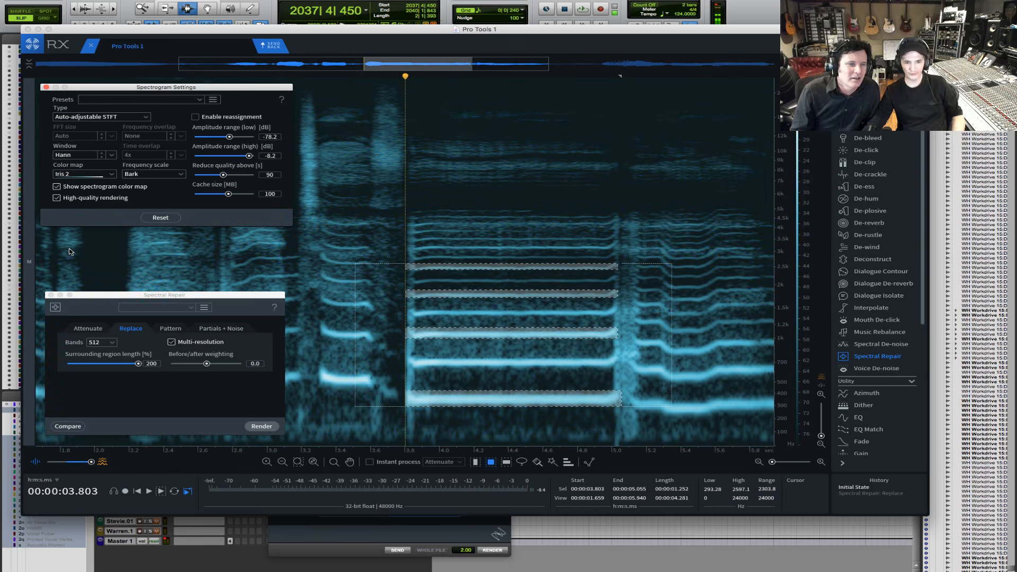
{"action": "left_click", "coordinate": [96, 174]}
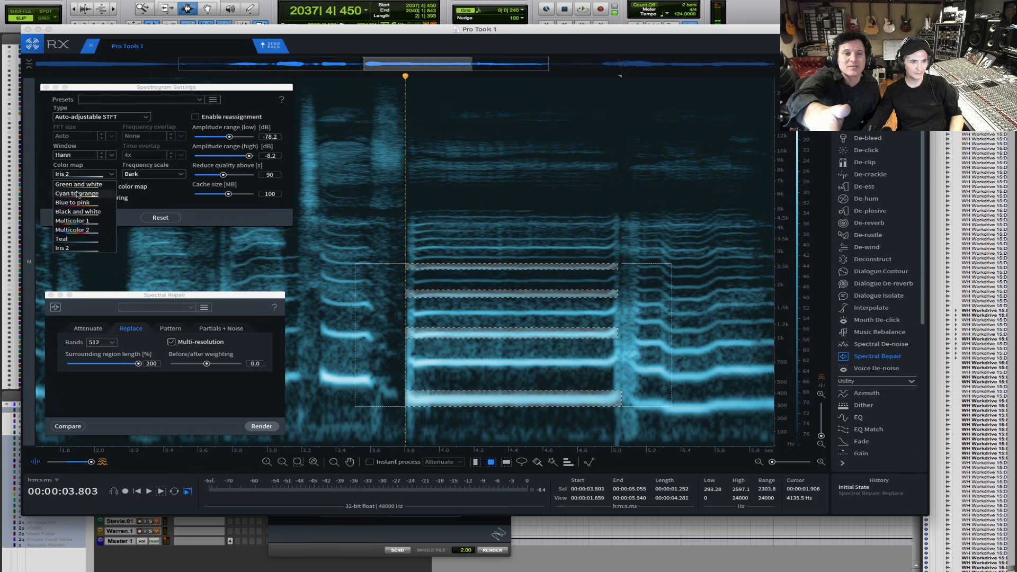
{"action": "left_click", "coordinate": [73, 239]}
{"action": "left_click", "coordinate": [82, 175]}
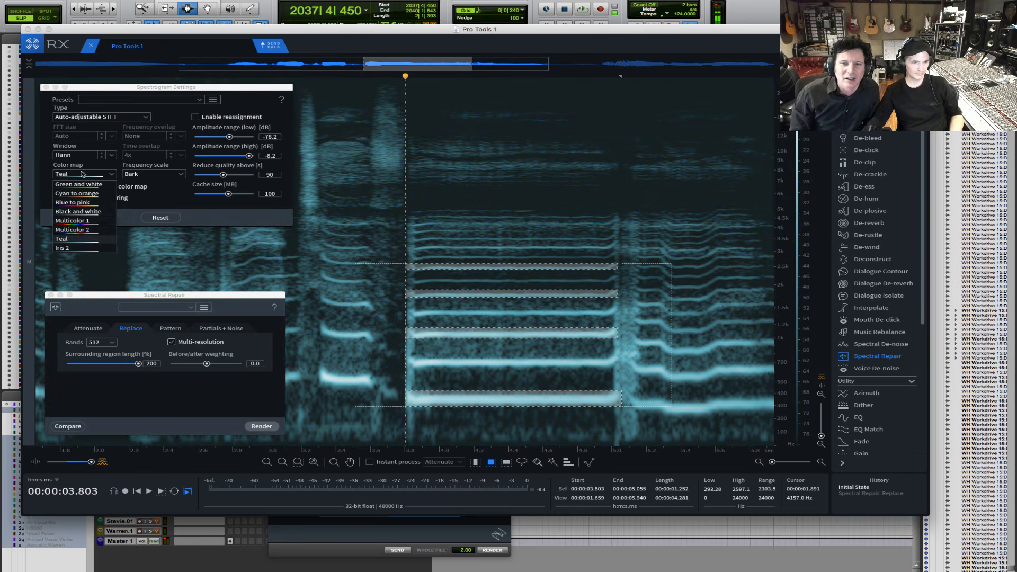
{"action": "left_click", "coordinate": [73, 229]}
- Set the spectrogram color map to Black and white and the low amplitude range to -92.8 dB
{"action": "left_click", "coordinate": [68, 174]}
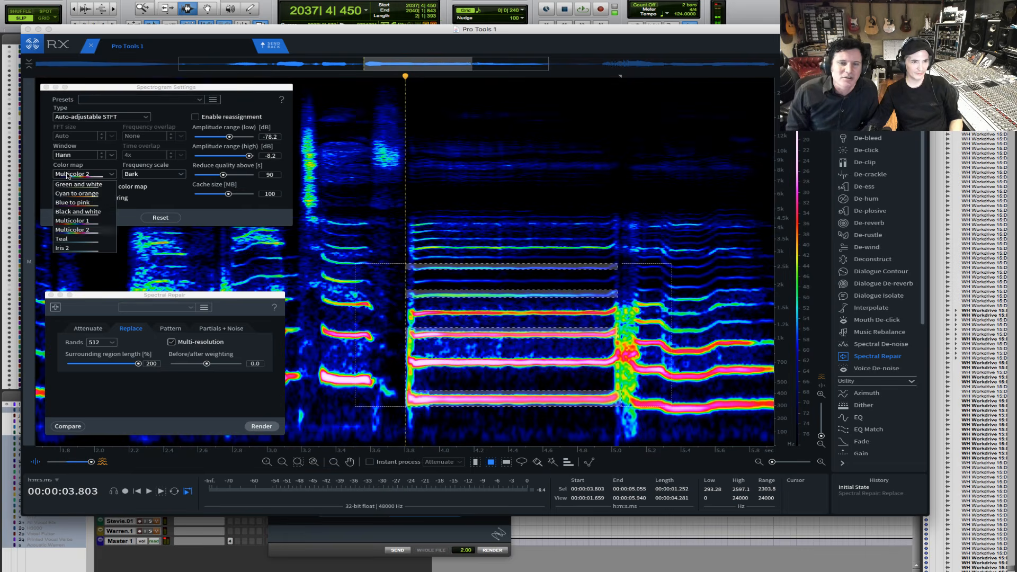
{"action": "left_click", "coordinate": [66, 212]}
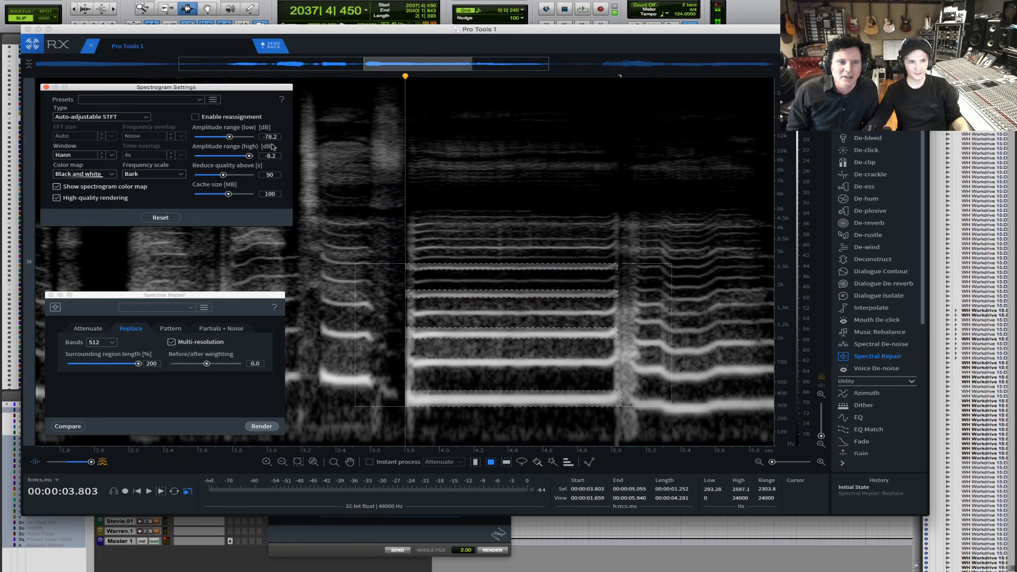
{"action": "mouse_move", "coordinate": [229, 137]}
{"action": "left_mouse_down"}
{"action": "mouse_move", "coordinate": [209, 139]}
{"action": "mouse_move", "coordinate": [227, 138]}
{"action": "left_mouse_up"}
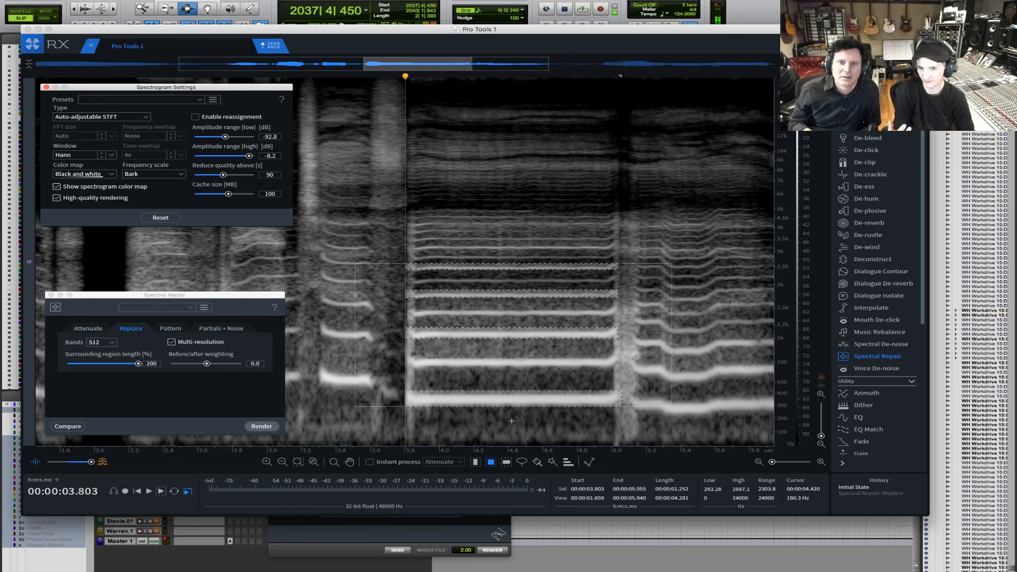
- Reapply the Replace edit from the history to view it in black and white, undo it, and clear the selection
{"action": "left_click", "coordinate": [873, 495]}
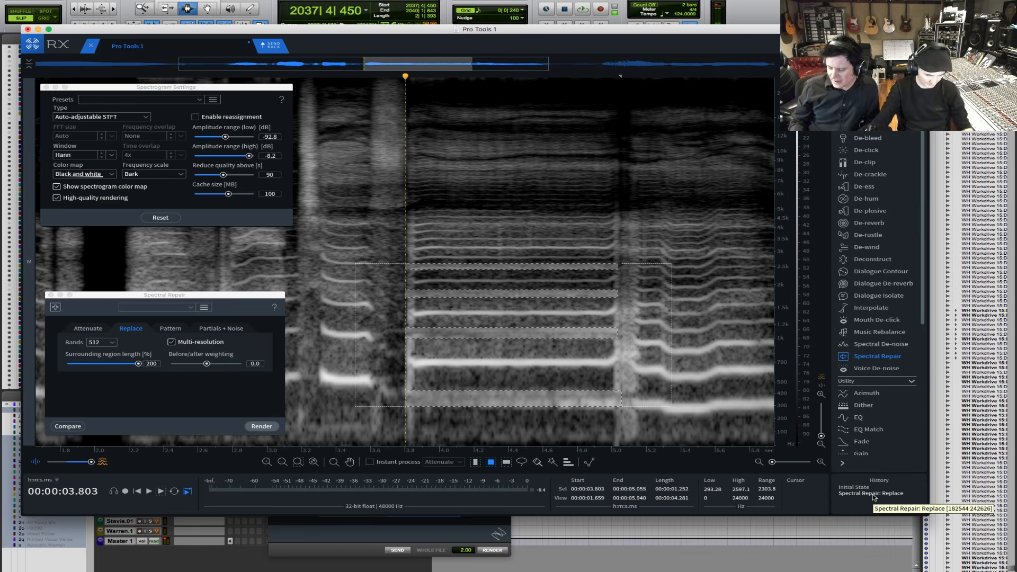
{"action": "key", "text": "super+z"}
{"action": "left_click", "coordinate": [125, 272]}
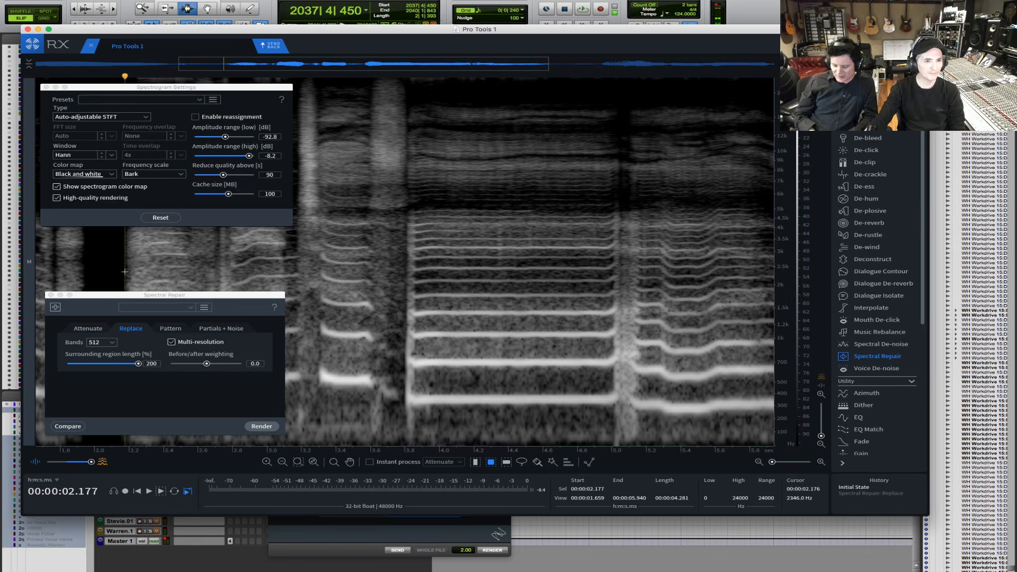
- Set the spectrogram color map to Multicolor 1 and close the Spectrogram Settings and Spectral Repair windows
{"action": "left_click", "coordinate": [89, 175]}
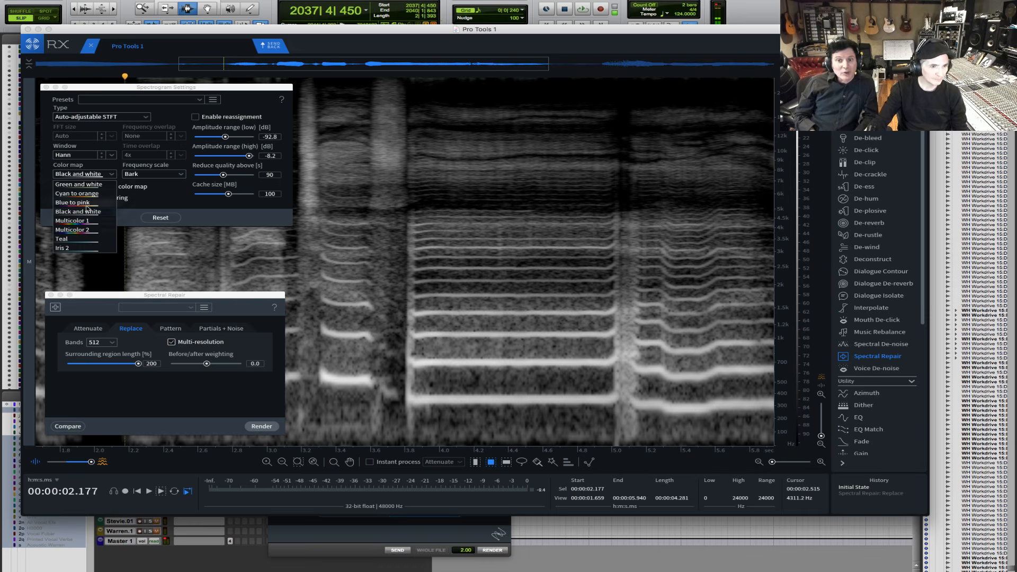
{"action": "left_click", "coordinate": [76, 199]}
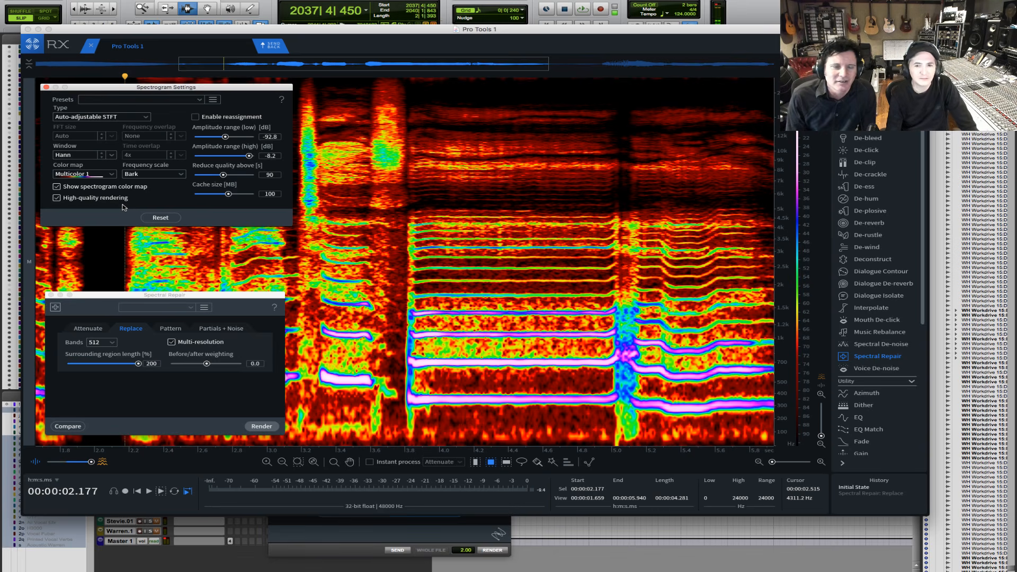
{"action": "left_click", "coordinate": [46, 87]}
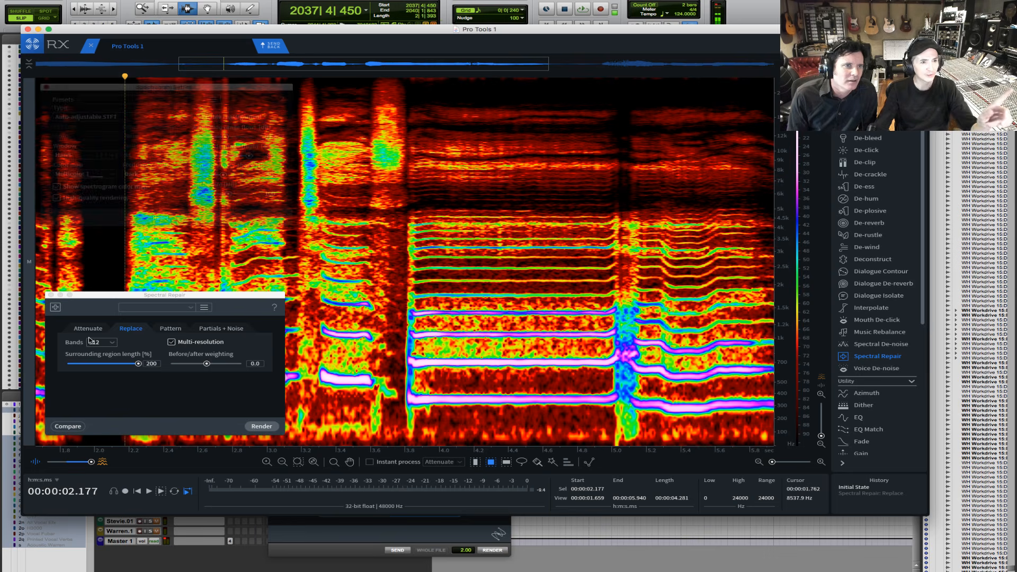
{"action": "left_click", "coordinate": [51, 295]}
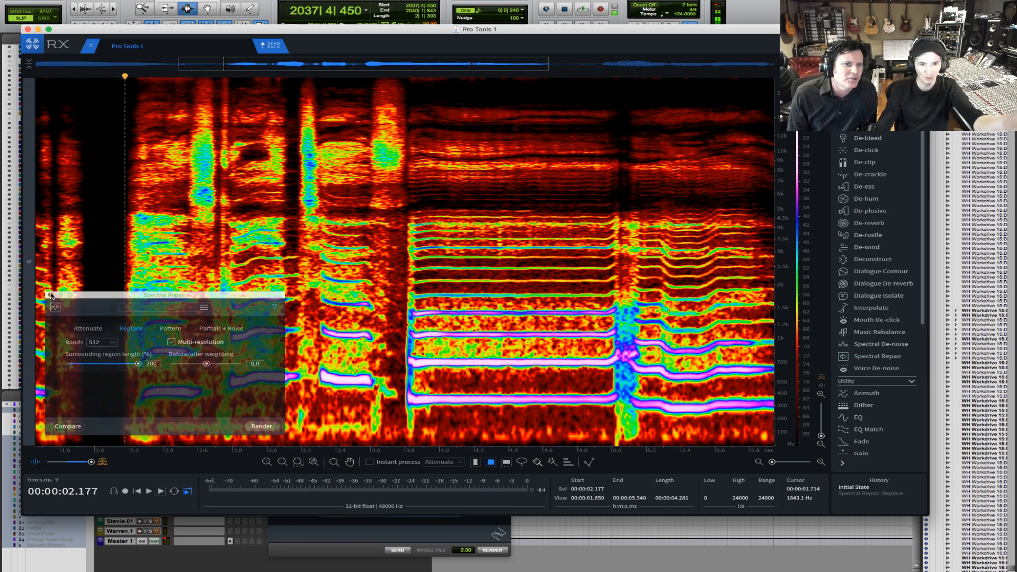
- Send the repaired vocal back to Pro Tools, render it over the original selection with RX Connect, and play it
{"action": "left_click", "coordinate": [271, 47]}
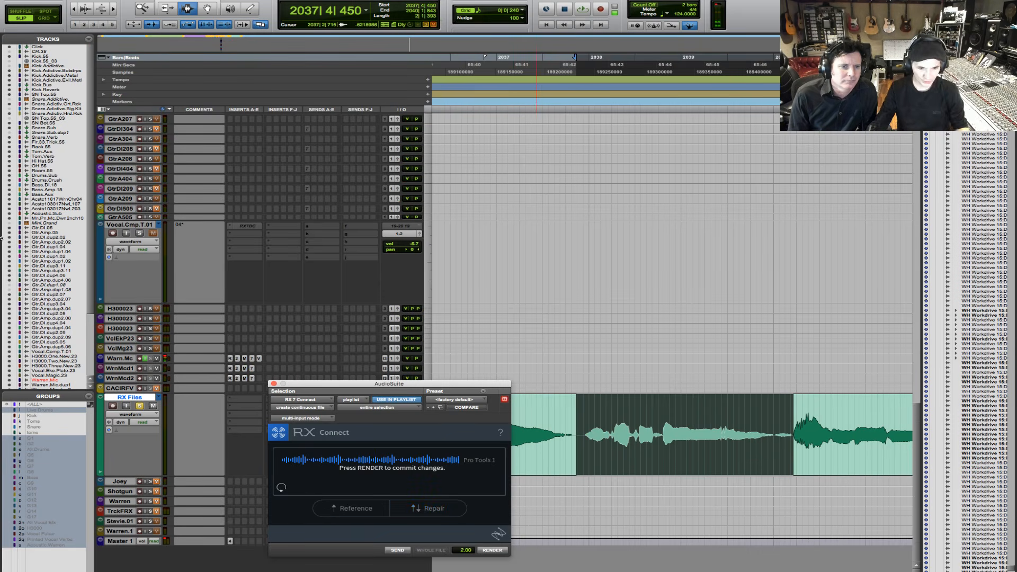
{"action": "left_click", "coordinate": [492, 551]}
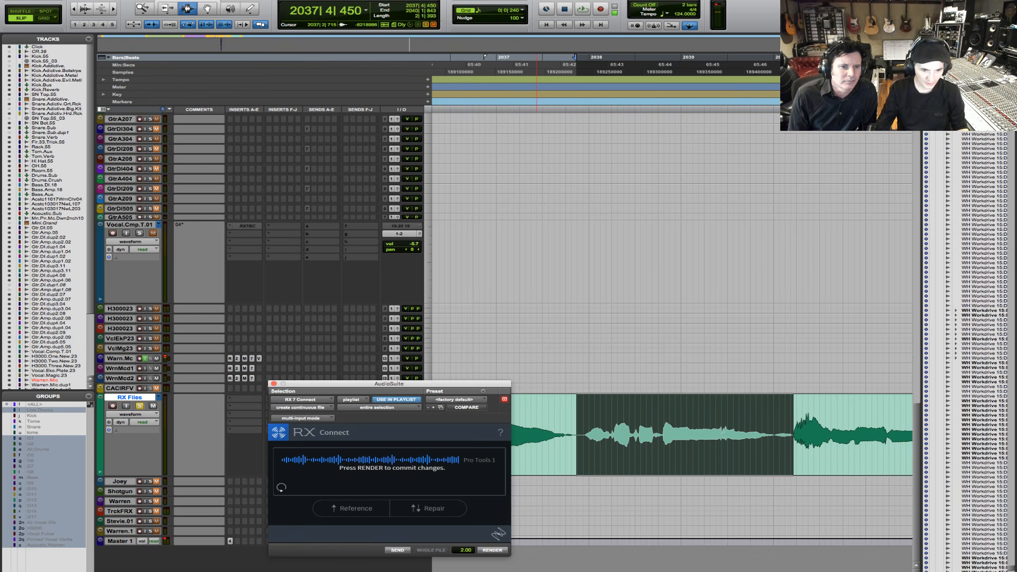
{"action": "key", "text": "space"}
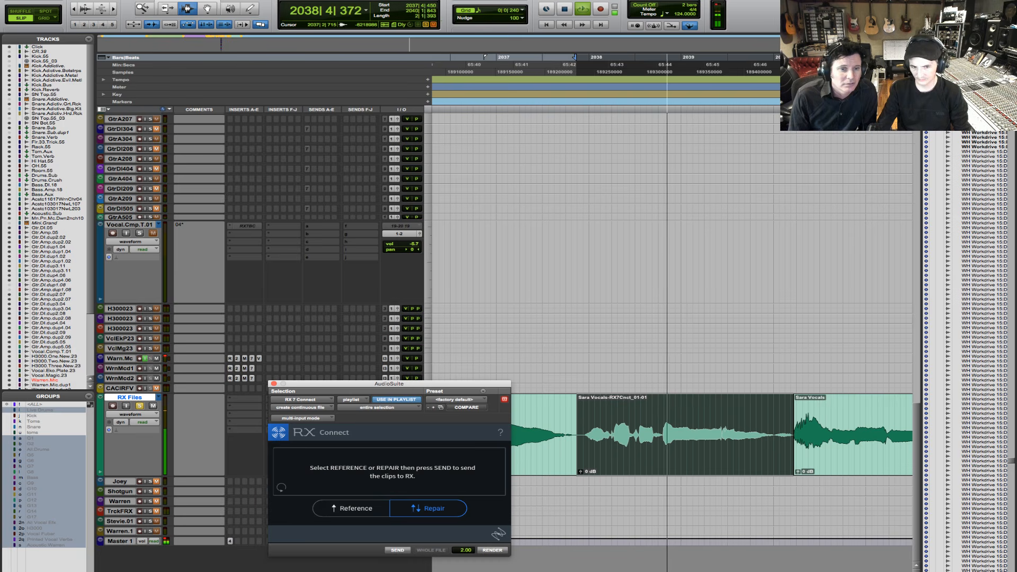
{"action": "key", "text": "space"}
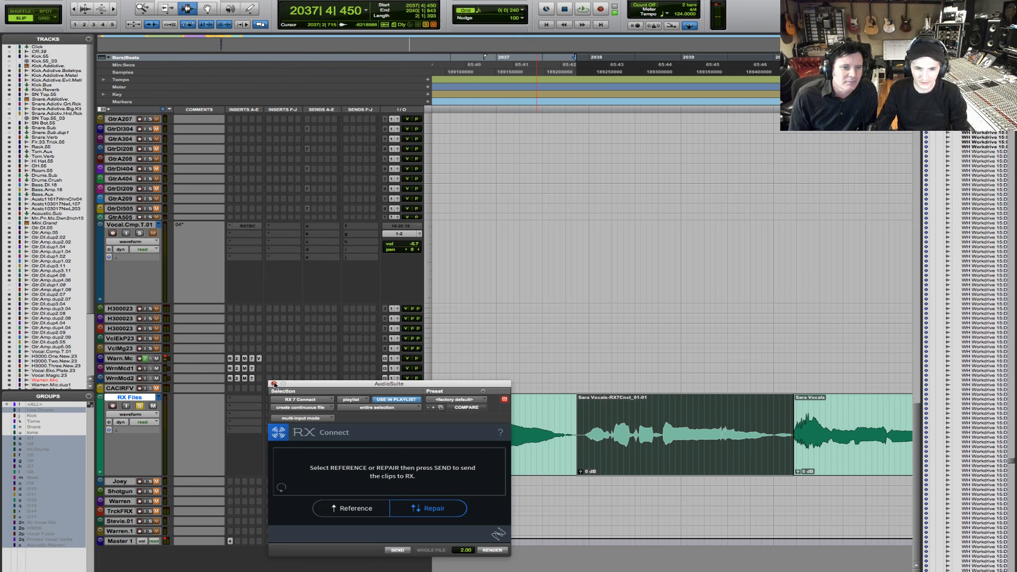
- Close the RX Connect window and undo the render on the RX Files track
{"action": "left_click", "coordinate": [273, 384]}
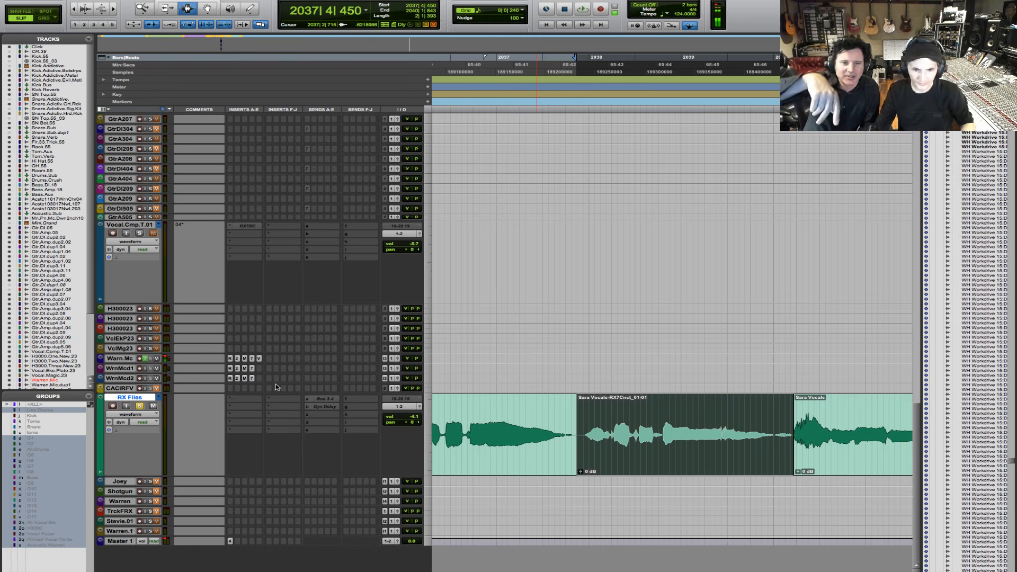
{"action": "key", "text": "super+z"}
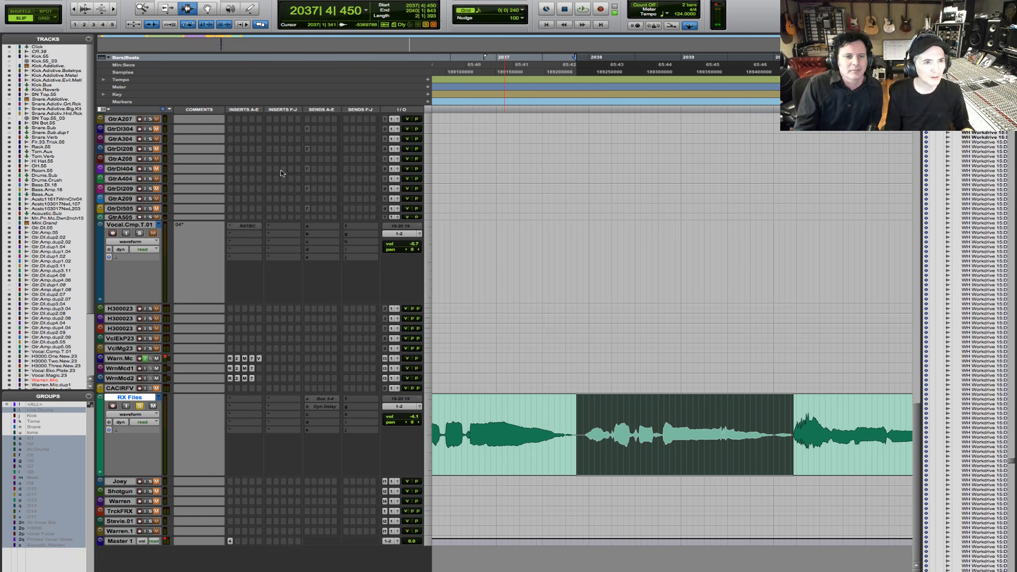
- Set the height of the Shotgun track to medium
{"action": "double_click", "coordinate": [142, 8]}
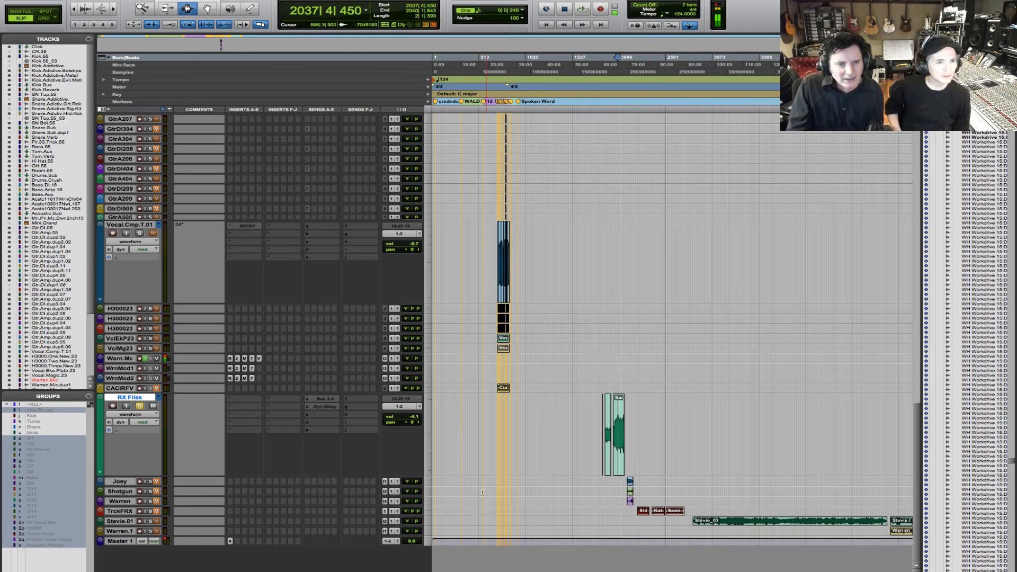
{"action": "left_click", "coordinate": [129, 490]}
{"action": "left_click", "coordinate": [435, 492]}
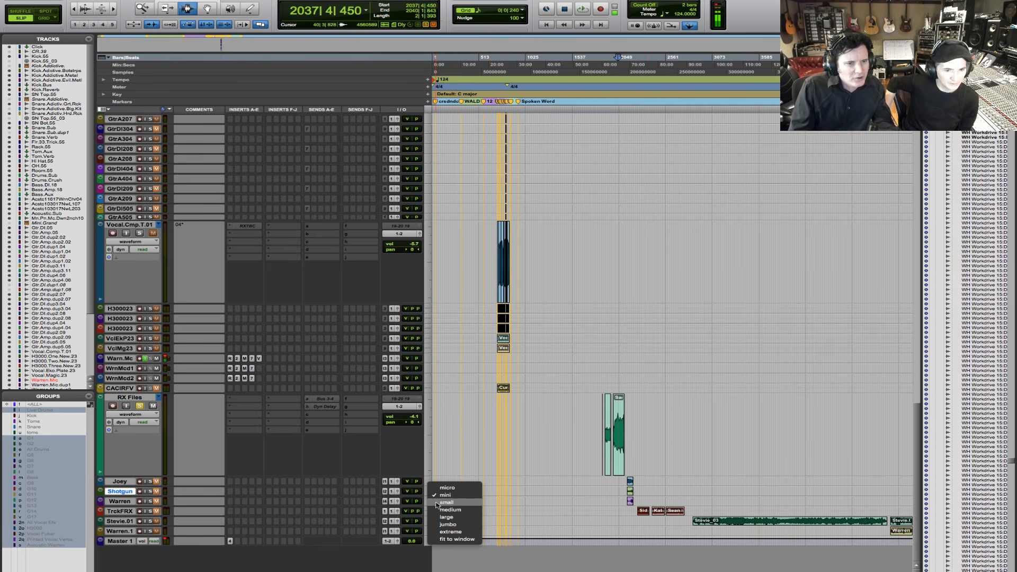
{"action": "left_click", "coordinate": [447, 510]}
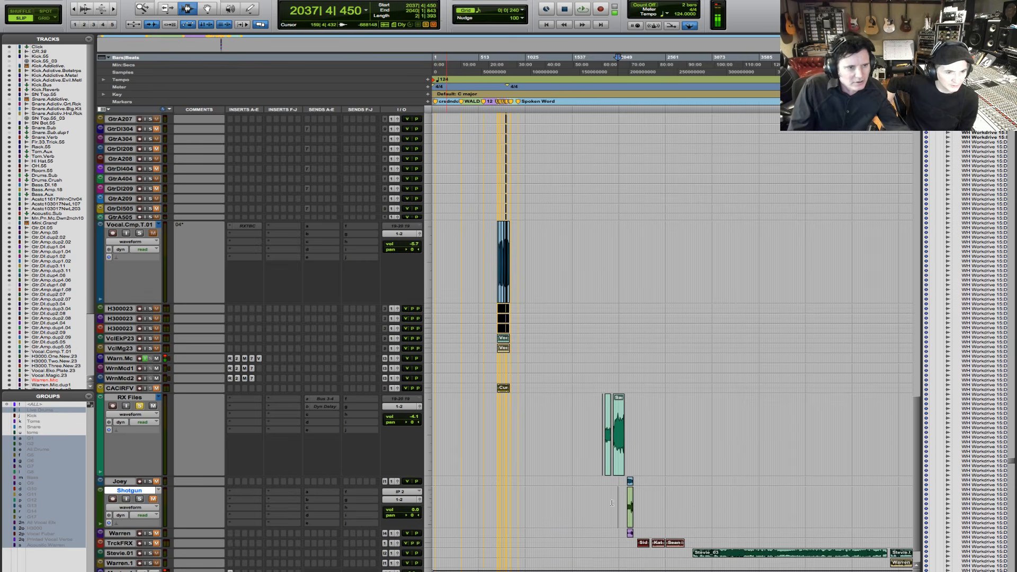
- Bring the Shotgun-03 clip into close view and select the whole clip
{"action": "key", "text": "super+Tab"}
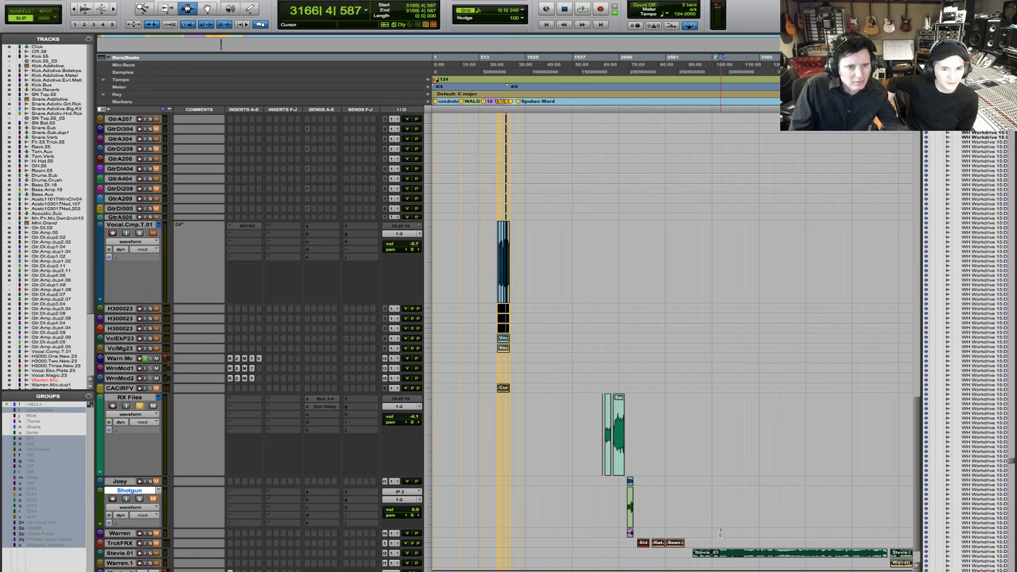
{"action": "left_click", "coordinate": [721, 550]}
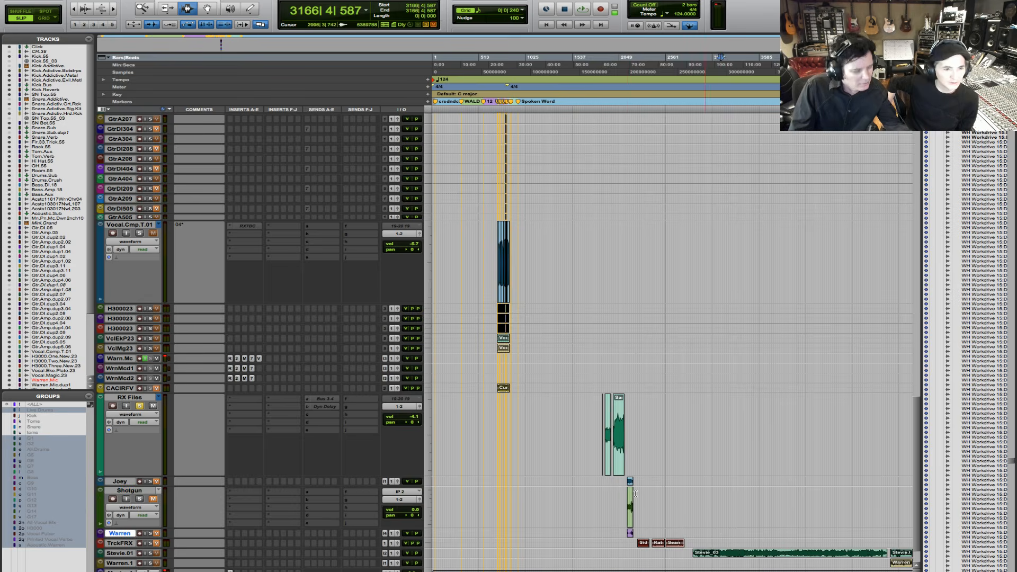
{"action": "key", "text": "F5"}
{"action": "left_click_drag", "start_coordinate": [617, 509], "coordinate": [660, 507]}
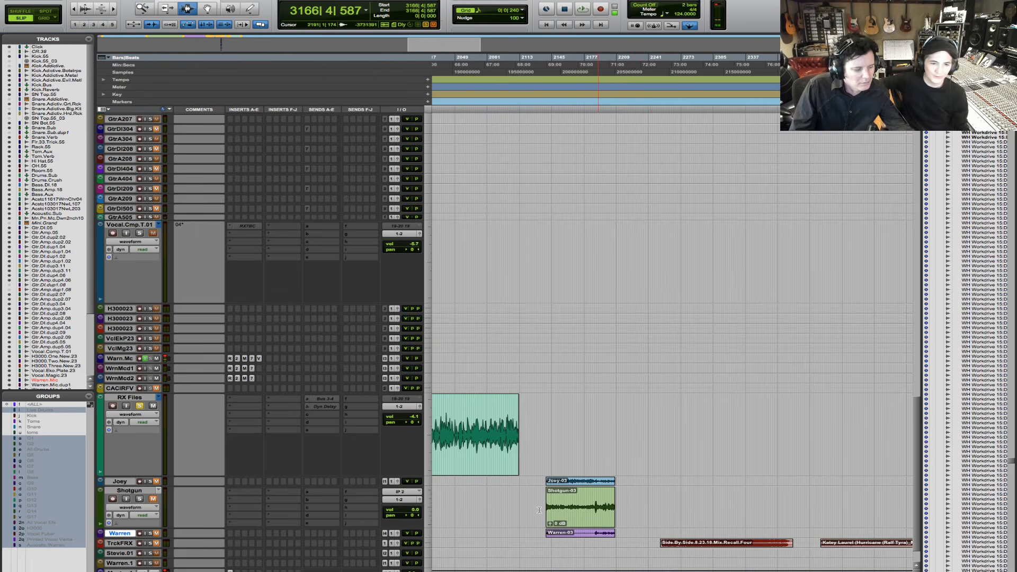
{"action": "key", "text": "F5"}
{"action": "left_click_drag", "start_coordinate": [533, 509], "coordinate": [650, 509]}
{"action": "double_click", "coordinate": [562, 509]}
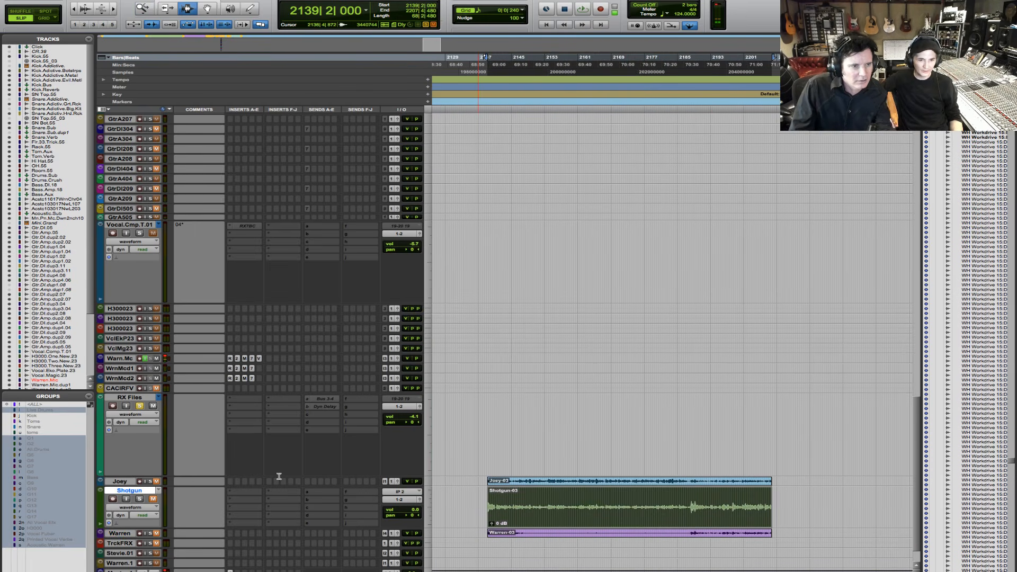
- Move the solo from the RX Files track to the Shotgun track and play the start of its clip
{"action": "left_click", "coordinate": [140, 405]}
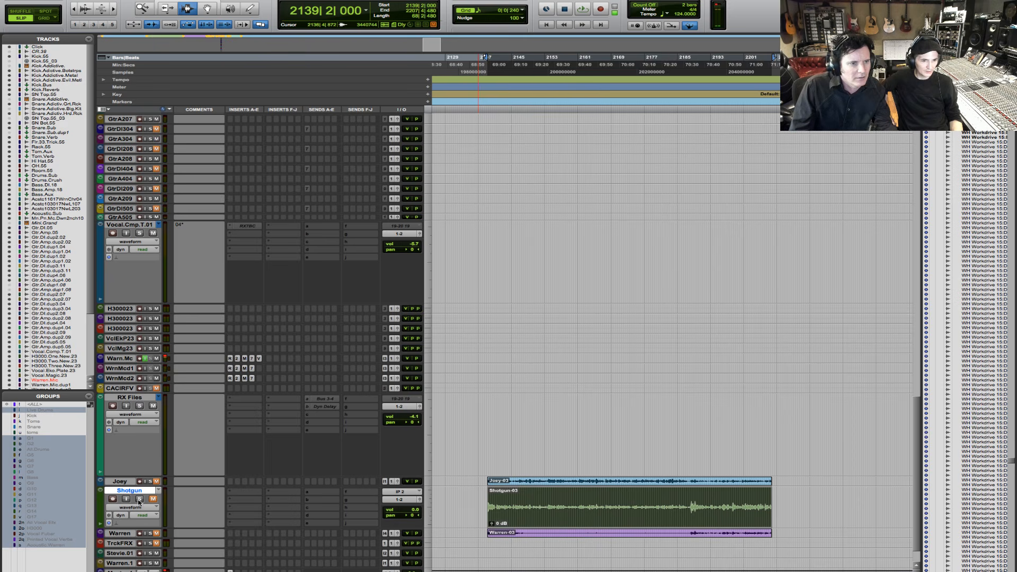
{"action": "left_click", "coordinate": [139, 500]}
{"action": "key", "text": "space"}
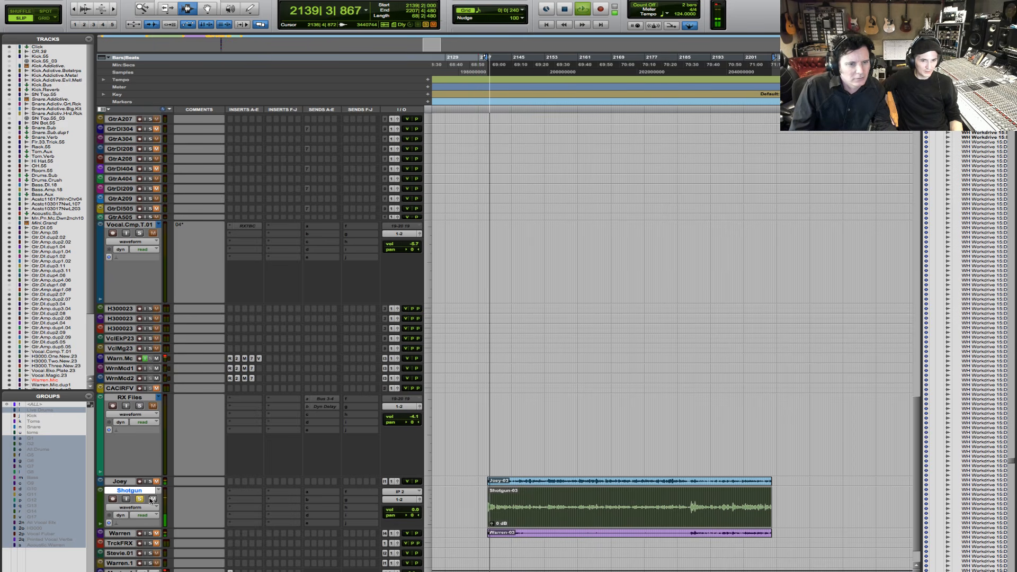
{"action": "key", "text": "F5"}
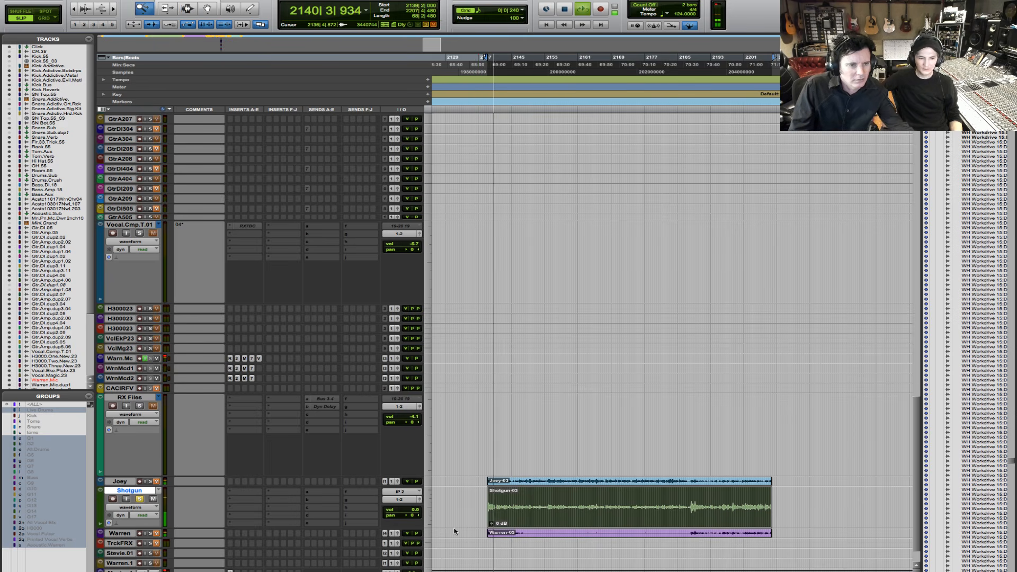
{"action": "key", "text": "space"}
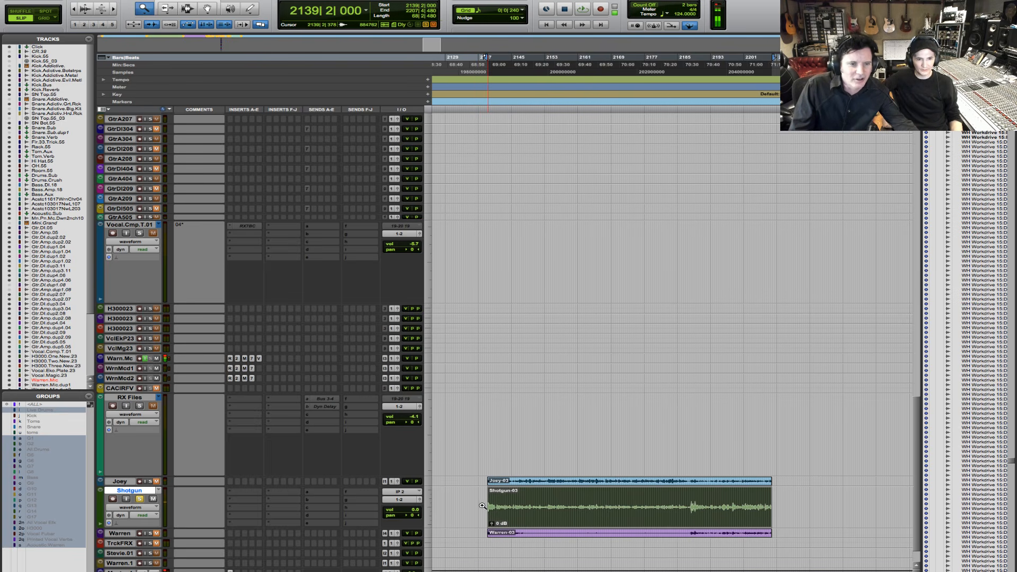
- Enlarge the start of the Shotgun-03 clip and set the Shotgun track height to jumbo
{"action": "left_click", "coordinate": [539, 502]}
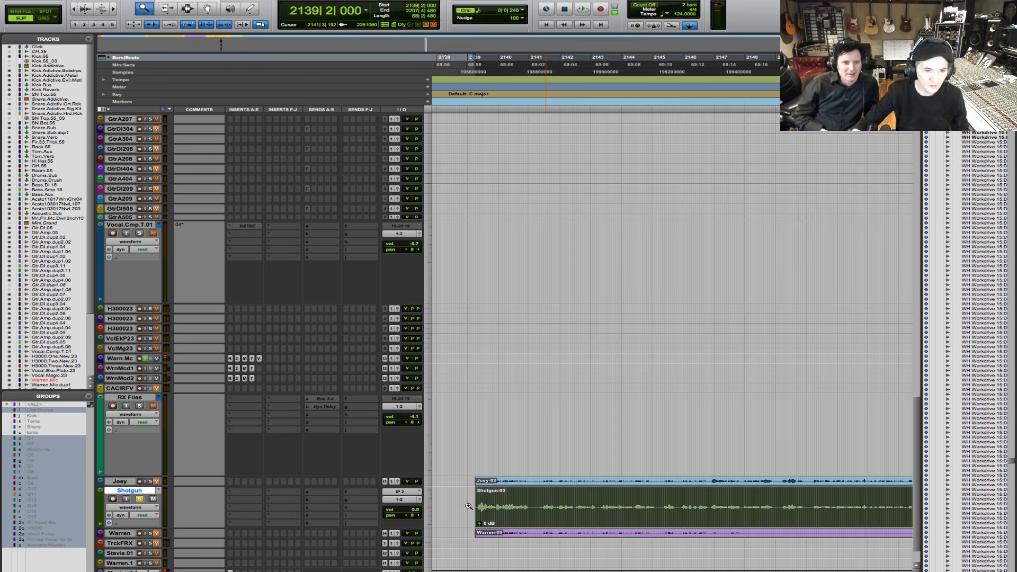
{"action": "left_click", "coordinate": [427, 501]}
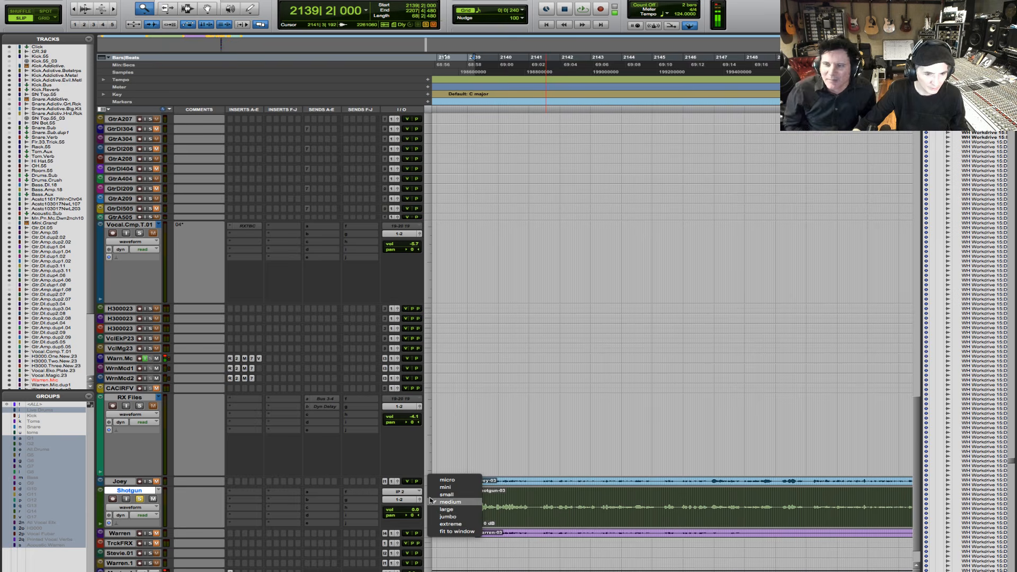
{"action": "left_click", "coordinate": [448, 517]}
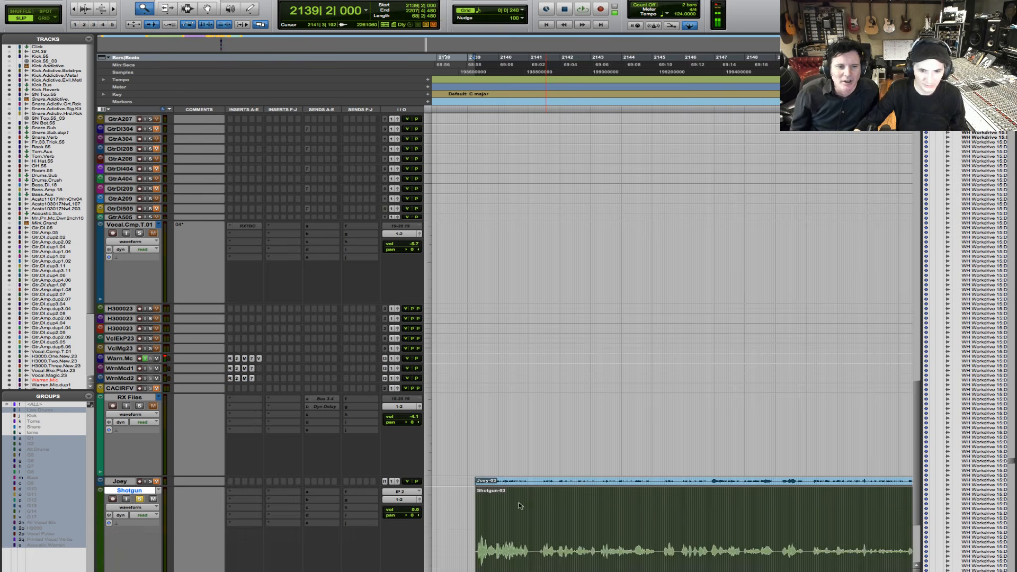
- Insert the mono iZotope RX 7 De-reverb plug-in in the first insert slot of the Shotgun track
{"action": "scroll", "coordinate": [526, 500], "scroll_direction": "down", "scroll_amount": 5}
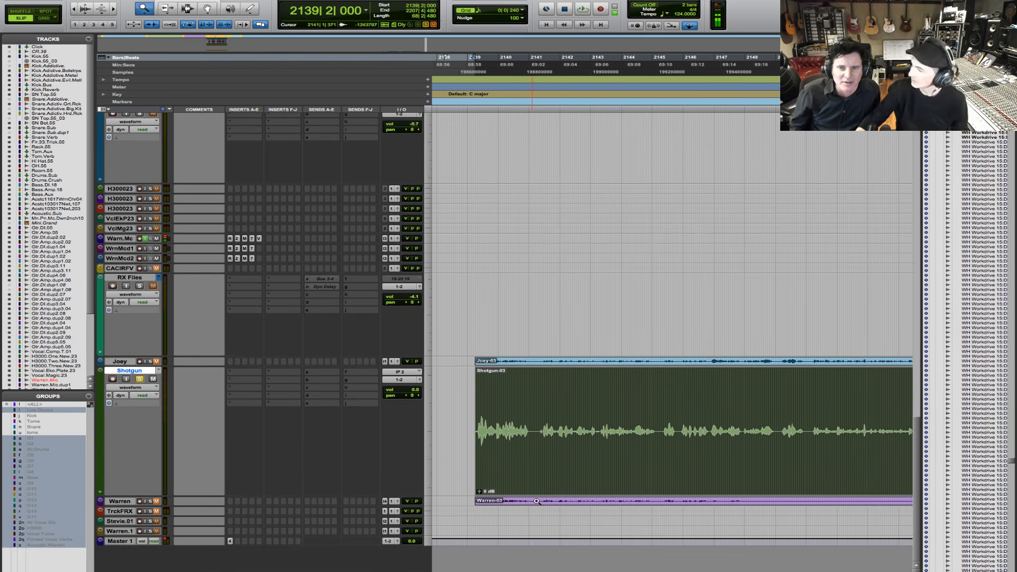
{"action": "left_click", "coordinate": [241, 373]}
{"action": "mouse_move", "coordinate": [265, 390]}
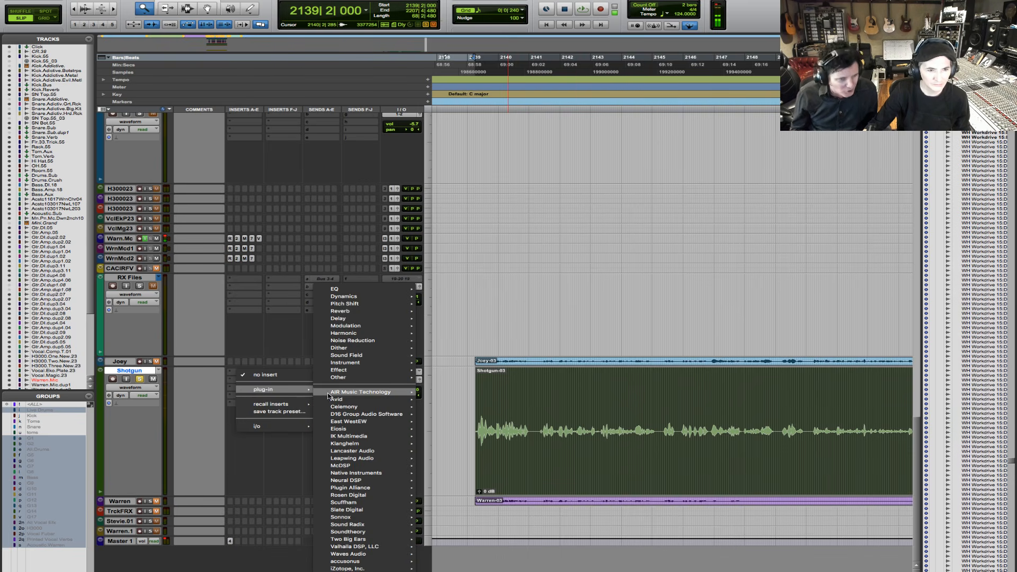
{"action": "mouse_move", "coordinate": [347, 569]}
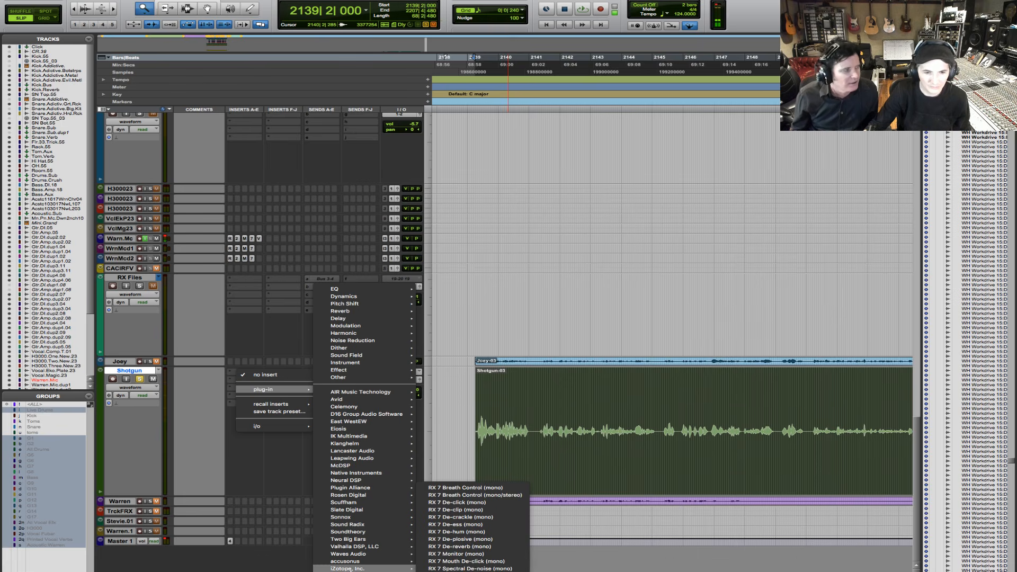
{"action": "left_click", "coordinate": [517, 547]}
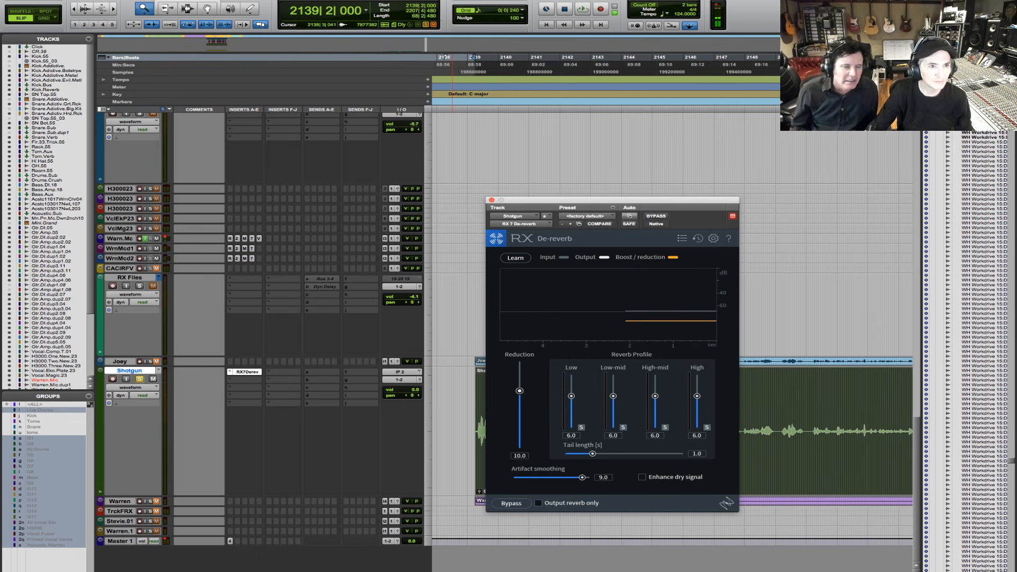
- Activate the Smart Tool and move the De-reverb window clear of the Shotgun clip
{"action": "left_click", "coordinate": [172, 2]}
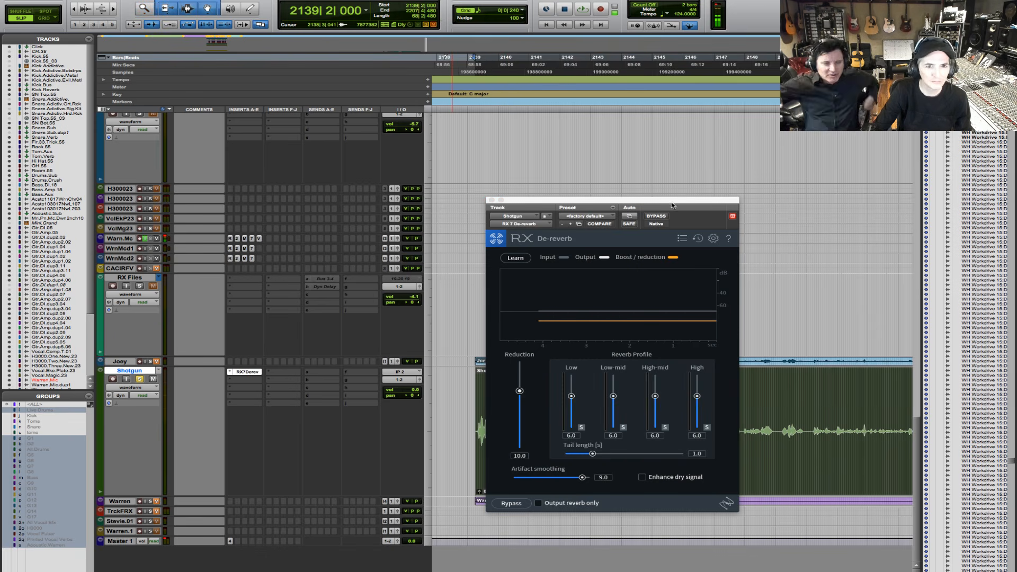
{"action": "left_click_drag", "start_coordinate": [693, 203], "coordinate": [405, 142]}
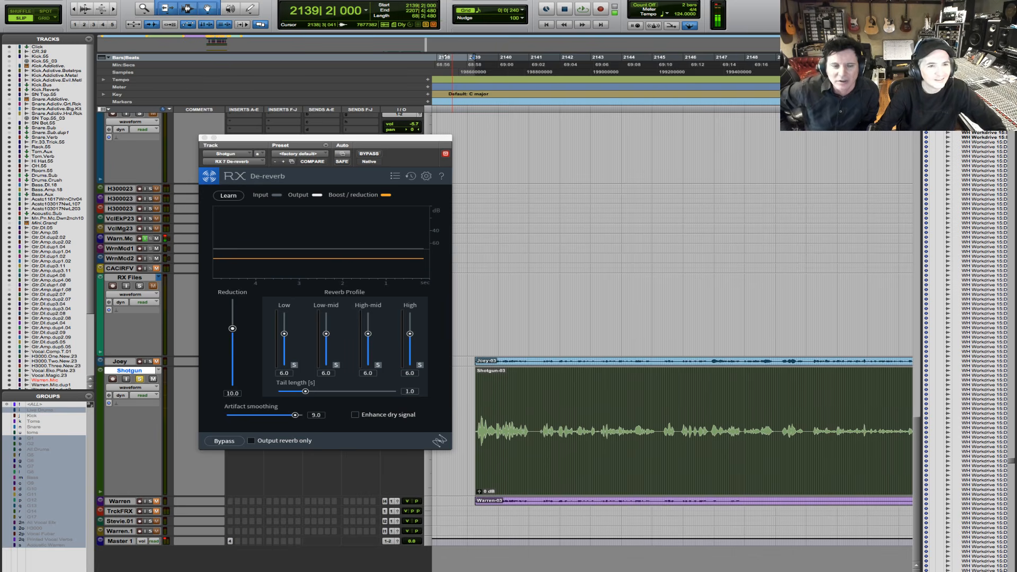
{"action": "left_click_drag", "start_coordinate": [407, 138], "coordinate": [424, 139]}
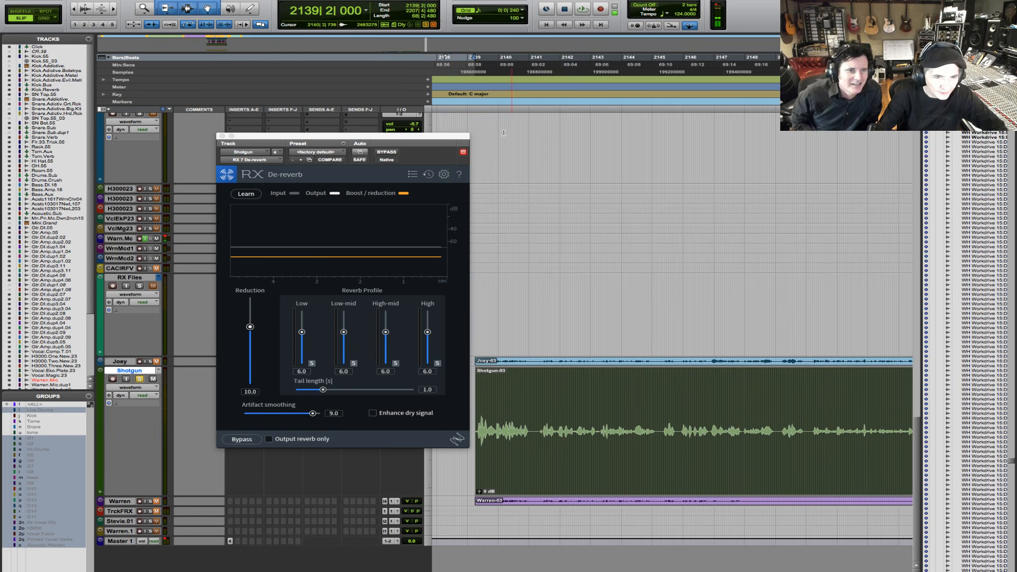
{"action": "left_click_drag", "start_coordinate": [451, 136], "coordinate": [426, 180]}
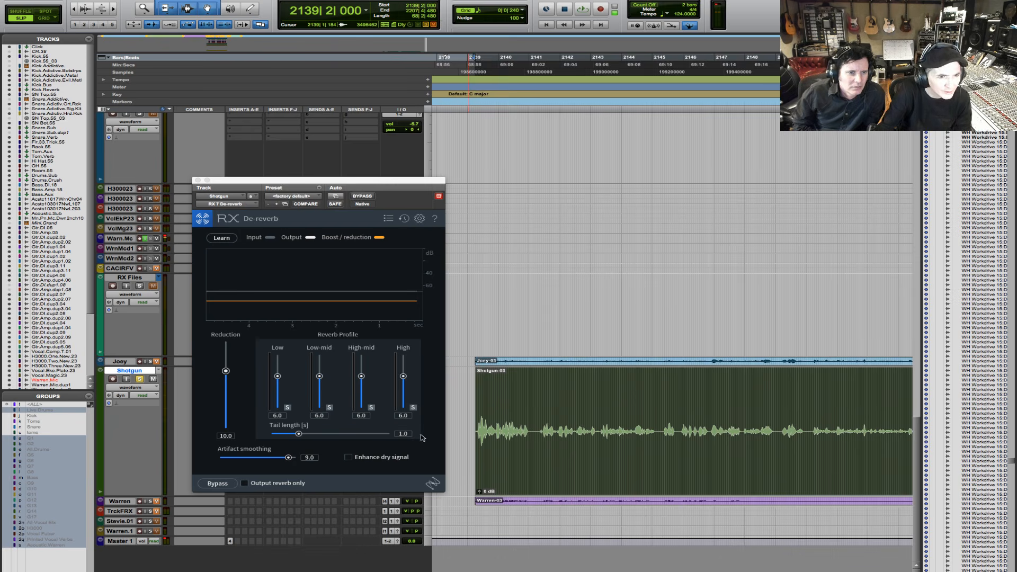
- Play the Shotgun clip's opening through De-reverb, and select and audition the quiet gap from 2141|1|130 to 2141|2|199
{"action": "key", "text": "space"}
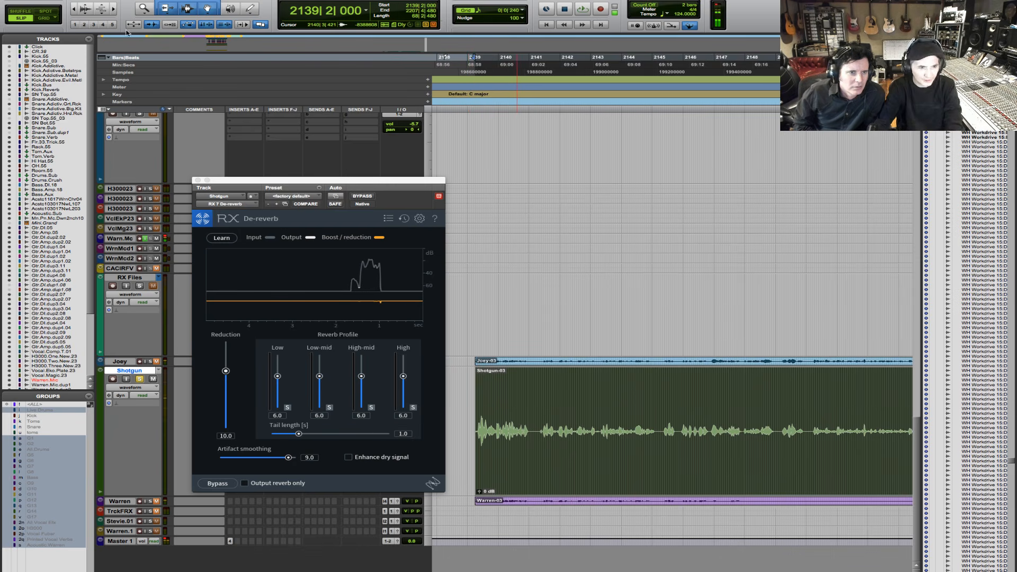
{"action": "left_click", "coordinate": [261, 263]}
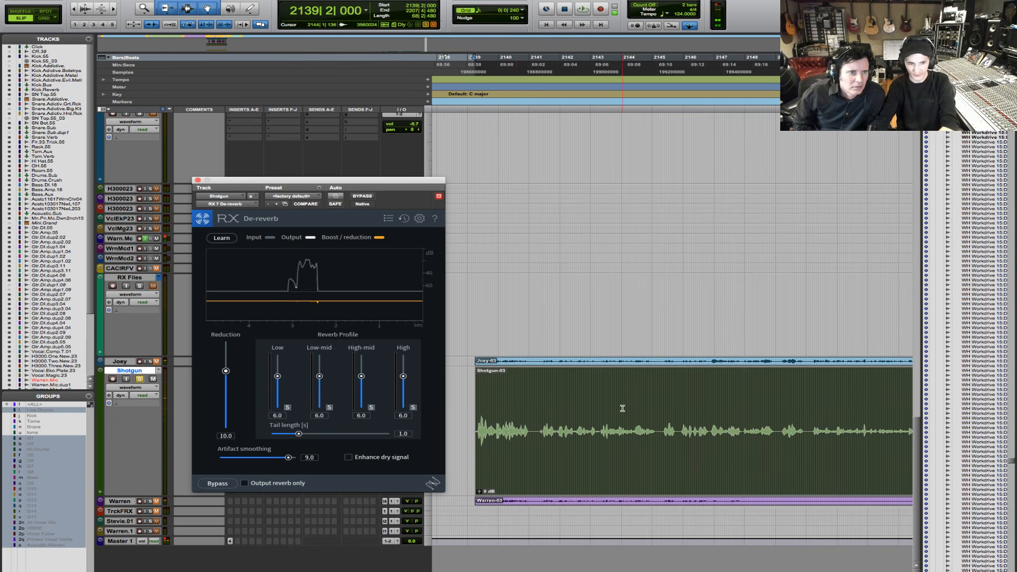
{"action": "left_click", "coordinate": [532, 431]}
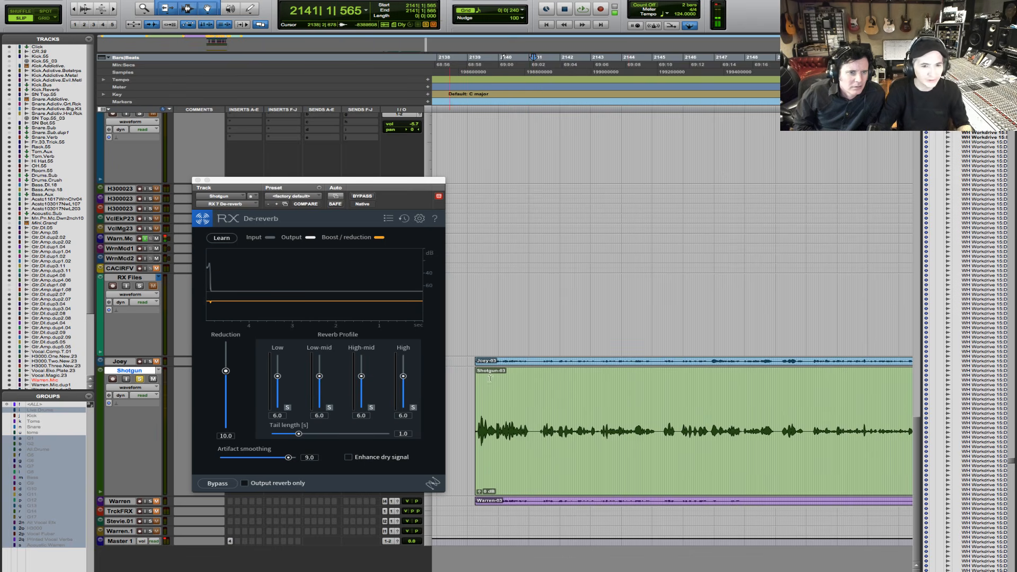
{"action": "double_click", "coordinate": [113, 9]}
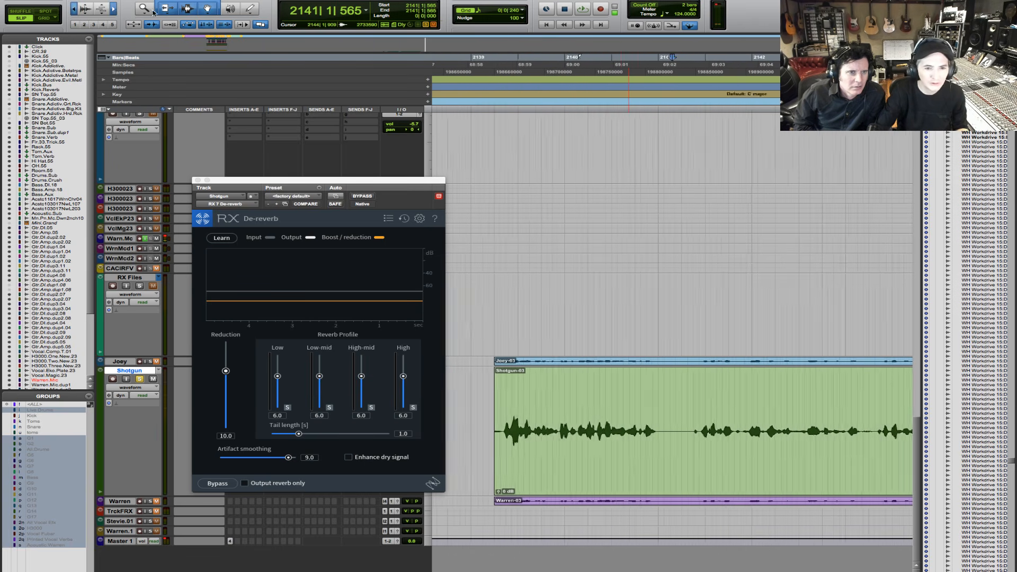
{"action": "left_click_drag", "start_coordinate": [709, 419], "coordinate": [644, 428]}
{"action": "key", "text": "space"}
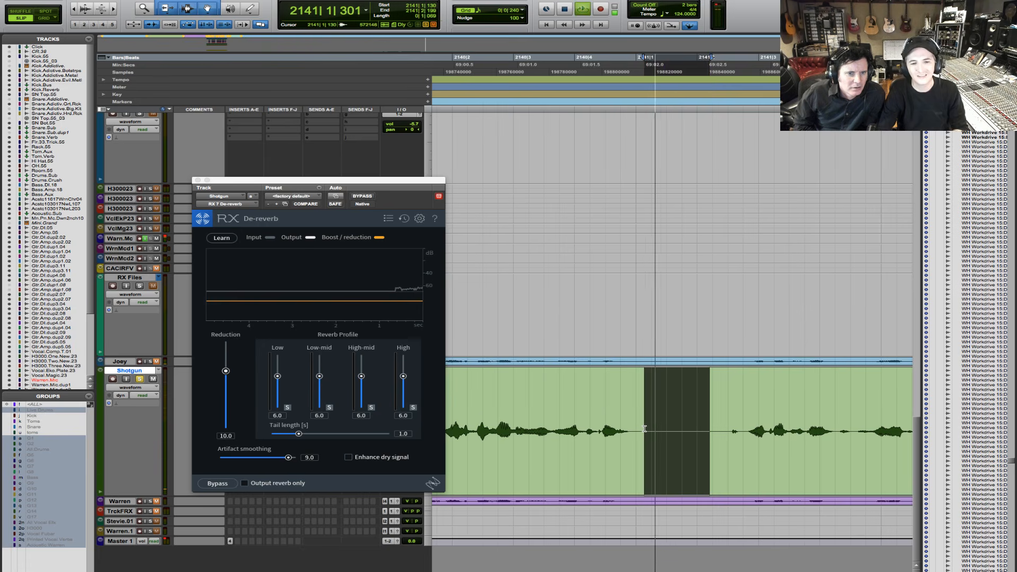
{"action": "key", "text": "space"}
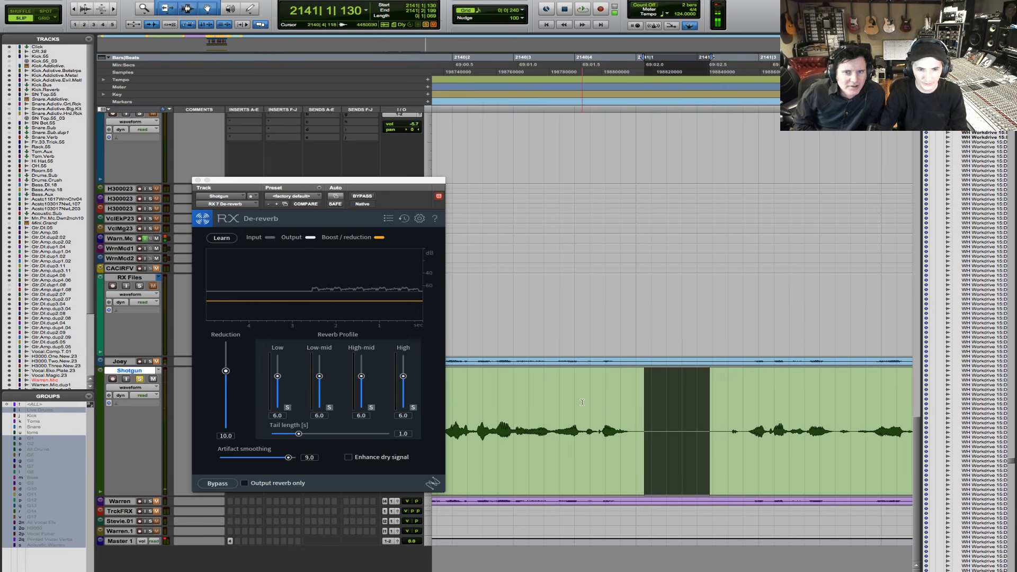
- Play the Shotgun clip through De-reverb from 2140|4|118, across the quiet gap and into the next phrase
{"action": "left_click", "coordinate": [582, 402]}
{"action": "key", "text": "space"}
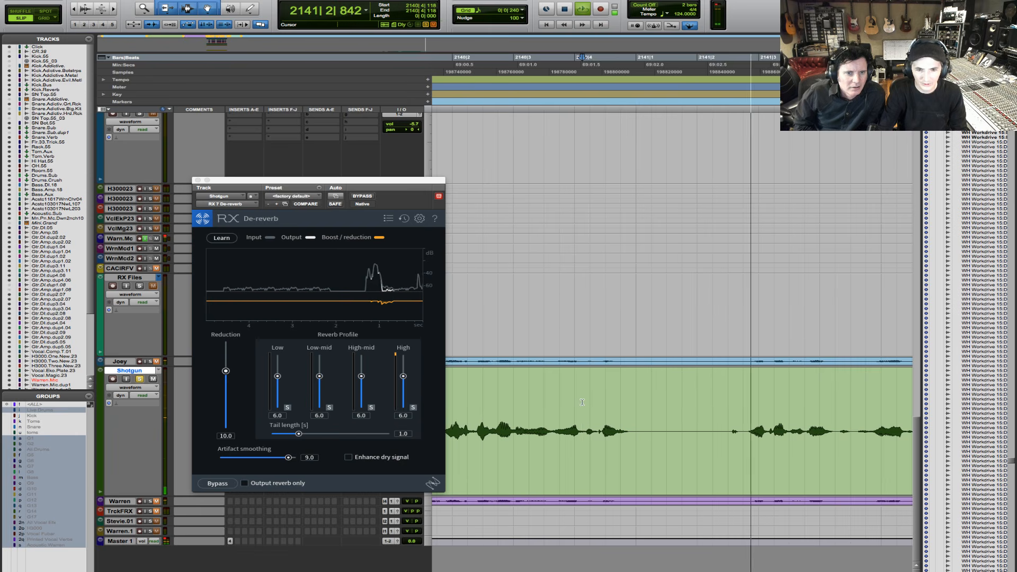
{"action": "key", "text": "space"}
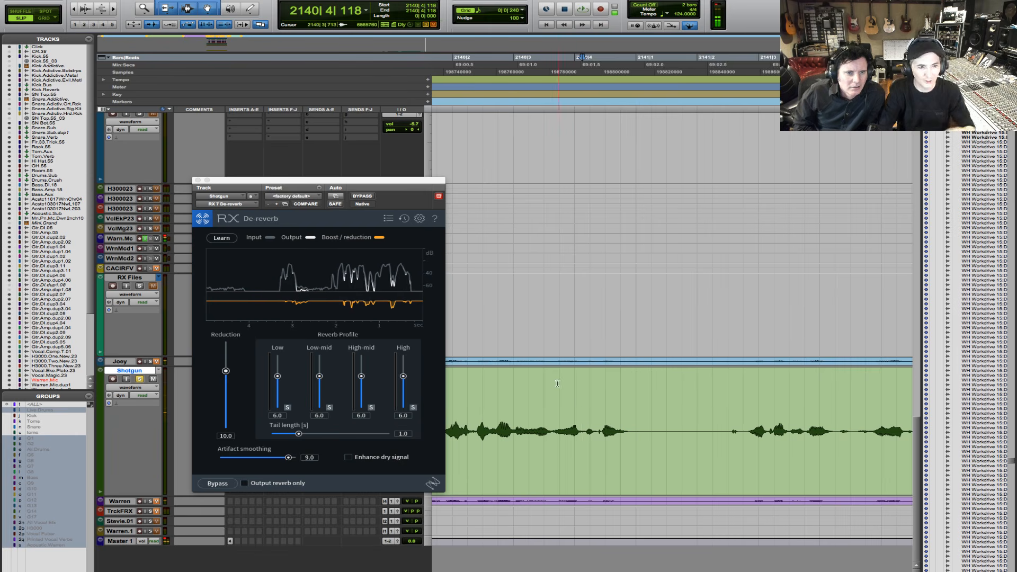
- Select the Shotgun clip's quiet gap from 2141|1|016 to 2141|2|288 and play it repeatedly in Learn mode to capture its reverb profile
{"action": "left_click_drag", "start_coordinate": [715, 427], "coordinate": [637, 429]}
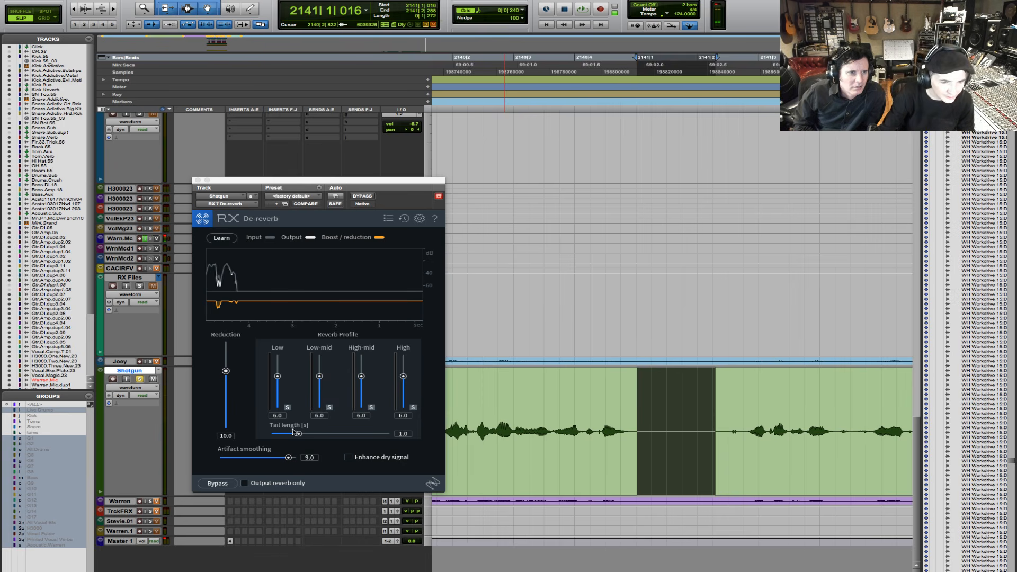
{"action": "left_click", "coordinate": [219, 238]}
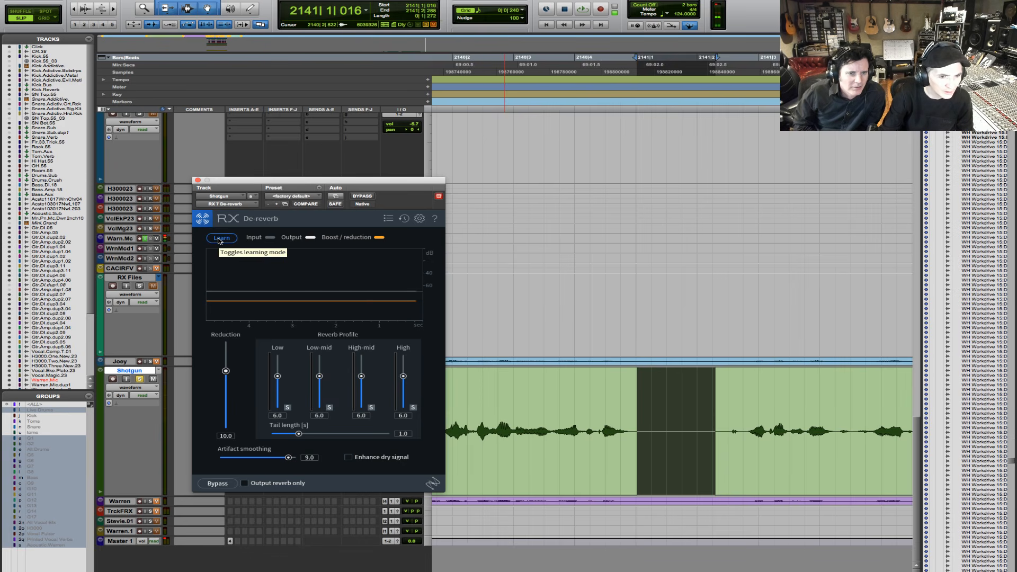
{"action": "left_click", "coordinate": [220, 239]}
{"action": "key", "text": "space"}
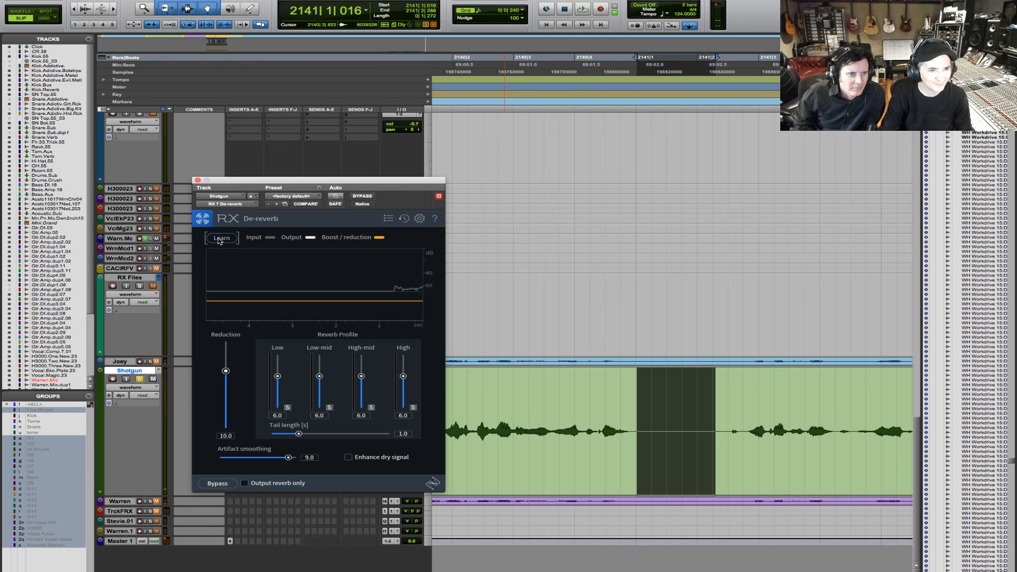
{"action": "key", "text": "space"}
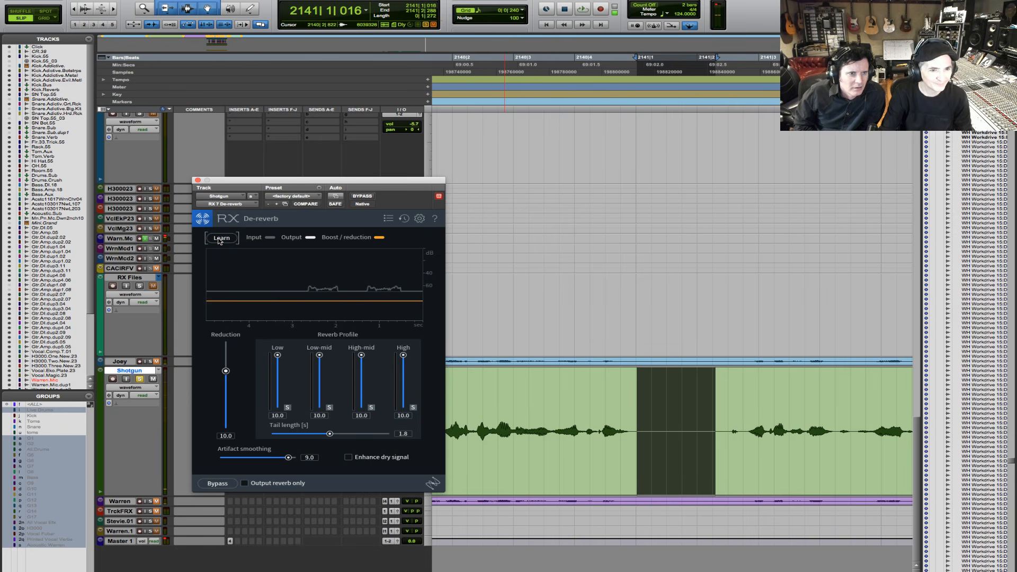
{"action": "left_click", "coordinate": [220, 239]}
{"action": "key", "text": "space"}
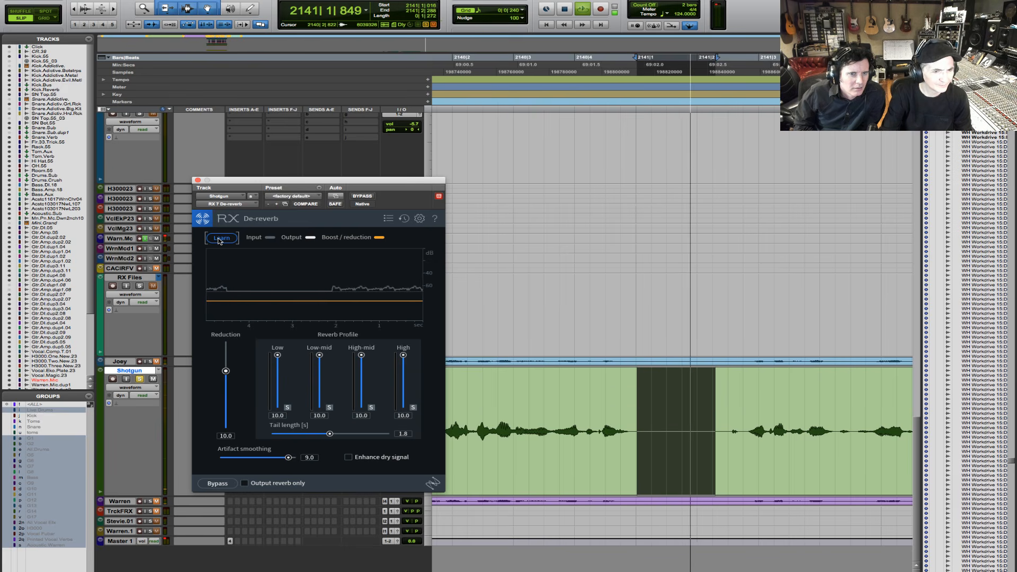
{"action": "key", "text": "space"}
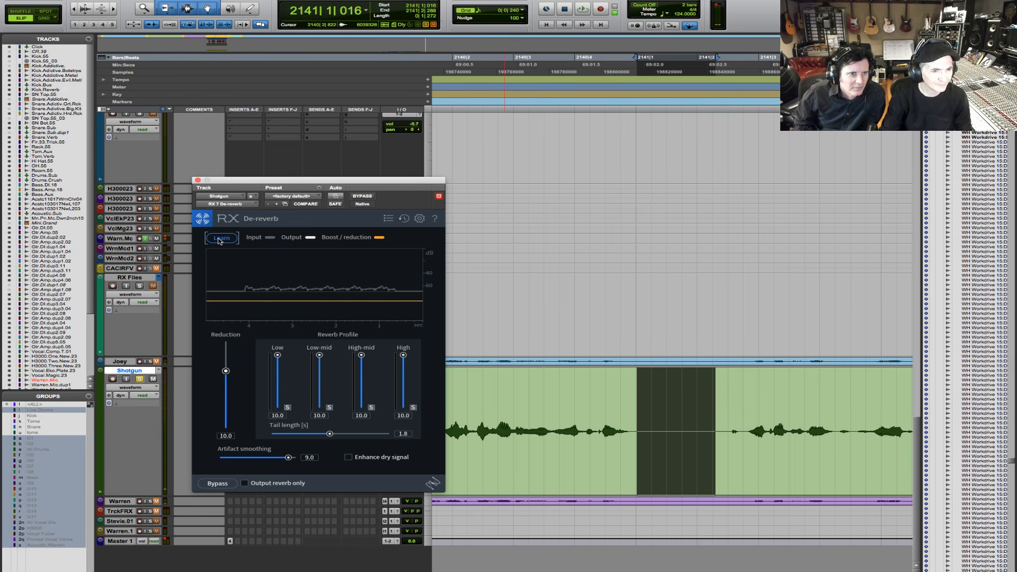
{"action": "left_click", "coordinate": [220, 239]}
{"action": "key", "text": "space"}
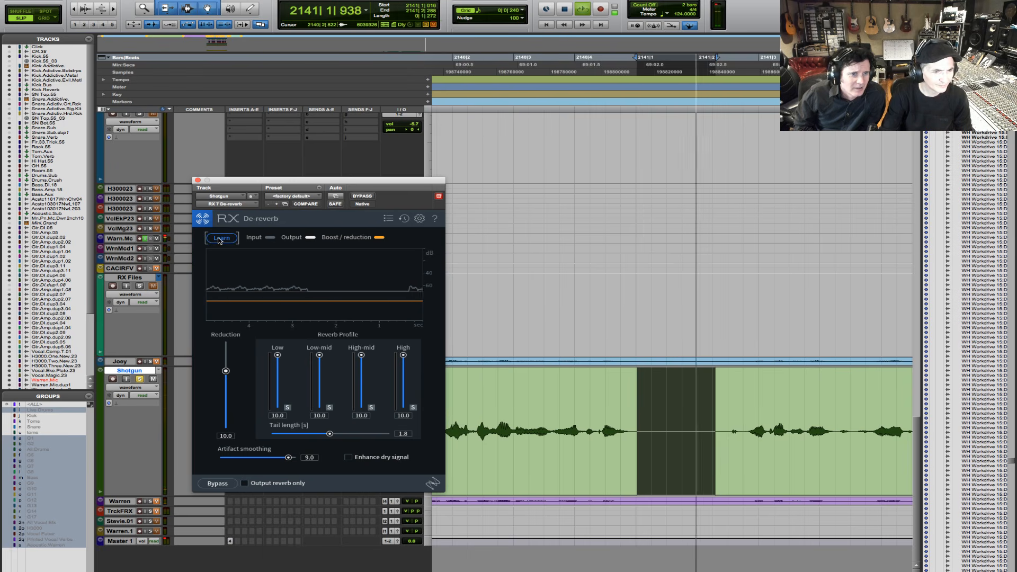
{"action": "key", "text": "space"}
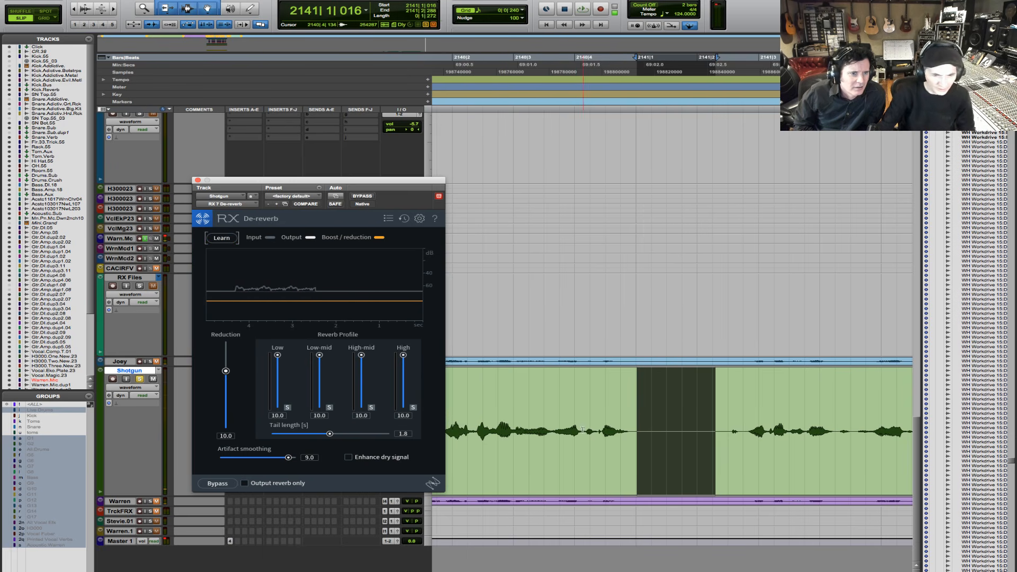
- Select the Shotgun phrases from 2140|1|923 to 2142|1|285 and loop them, briefly auditioning the removed reverb alone
{"action": "left_click", "coordinate": [466, 460]}
{"action": "left_click", "coordinate": [450, 403]}
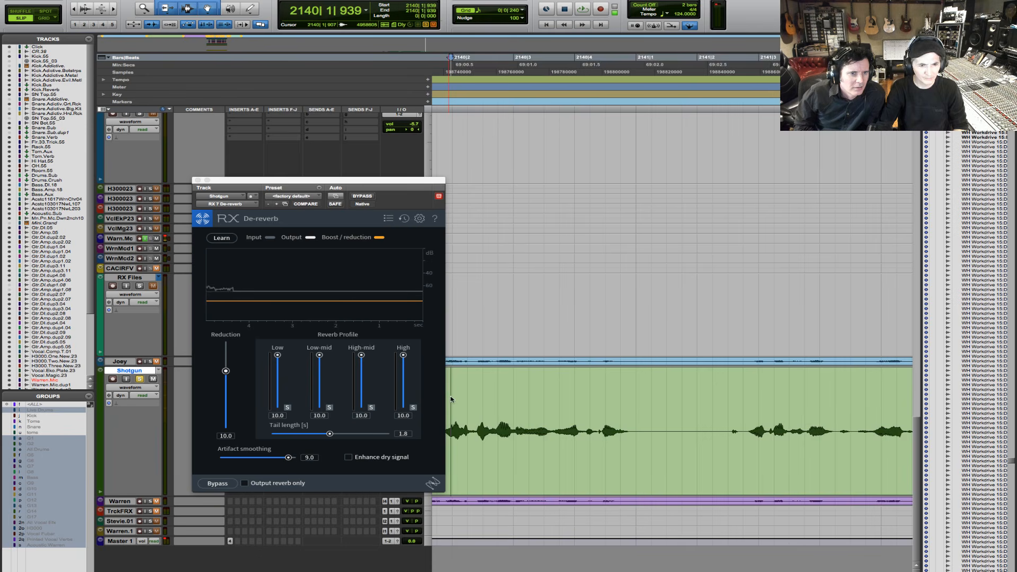
{"action": "left_click_drag", "start_coordinate": [449, 403], "coordinate": [899, 423]}
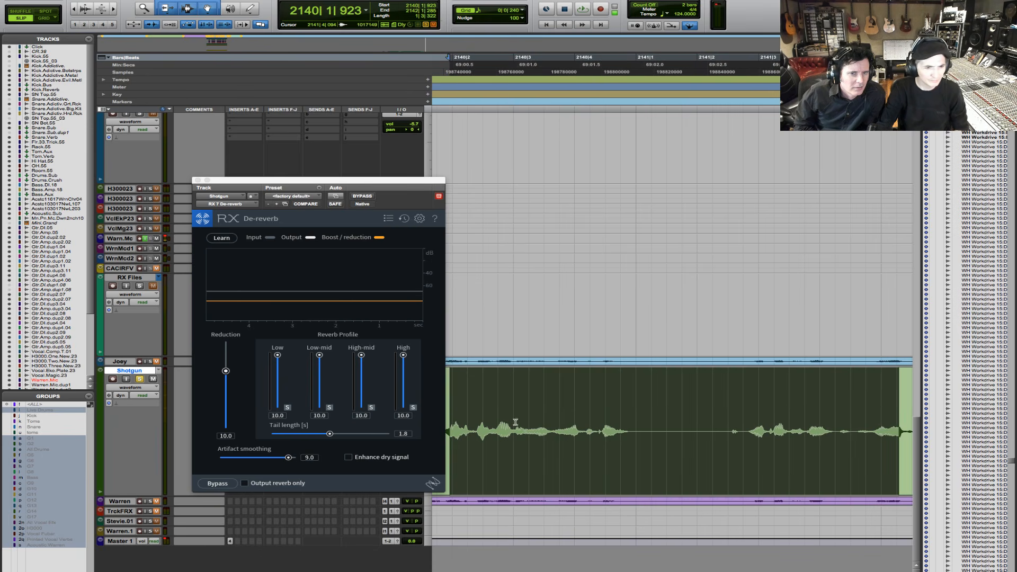
{"action": "key", "text": "space"}
{"action": "left_click", "coordinate": [289, 483]}
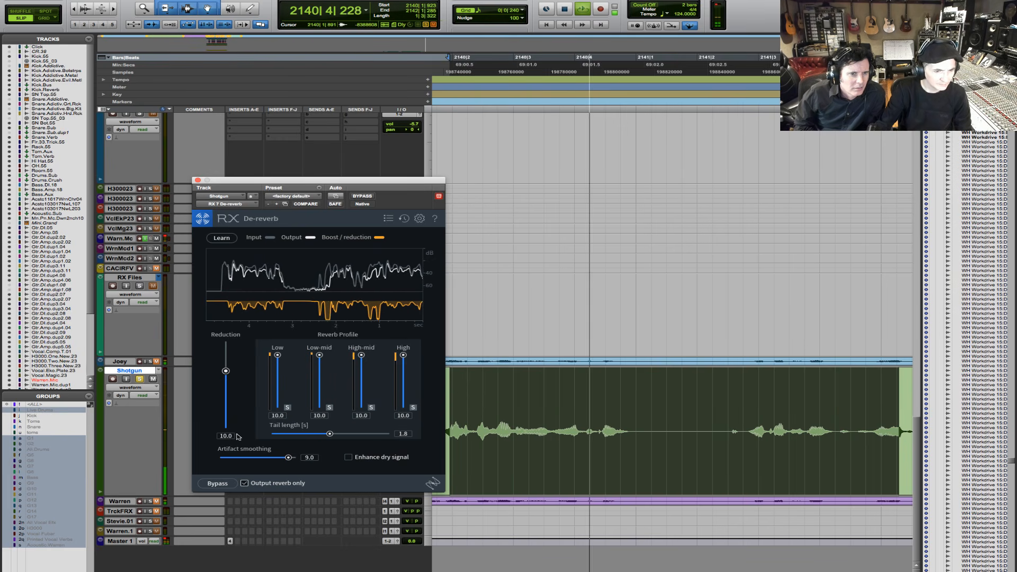
{"action": "left_click", "coordinate": [245, 483]}
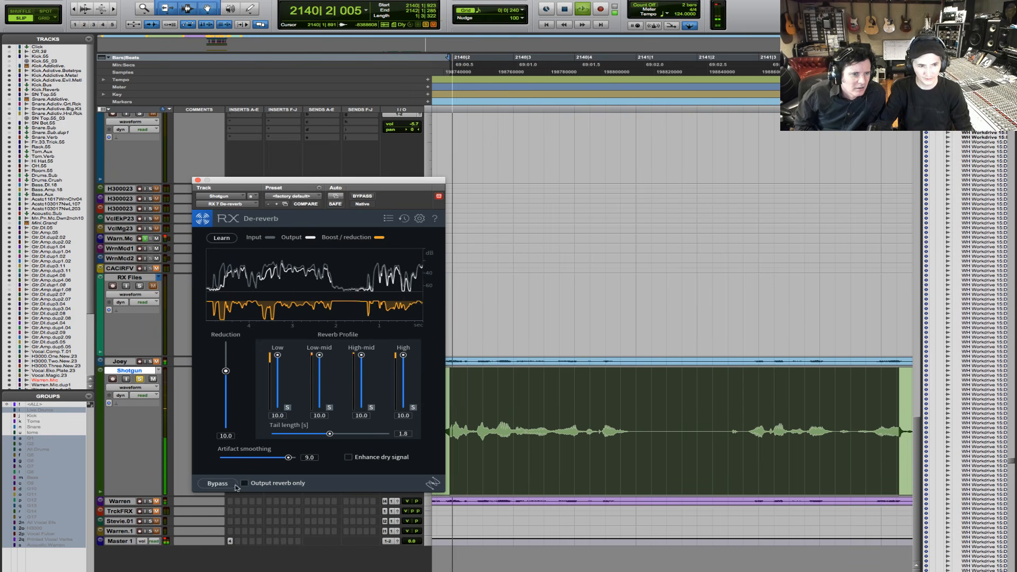
- Set De-reverb's Reduction to 12.0, Tail length to 2.0 s and Artifact smoothing to 5.1, and enable Enhance dry signal
{"action": "left_click_drag", "start_coordinate": [227, 377], "coordinate": [227, 371]}
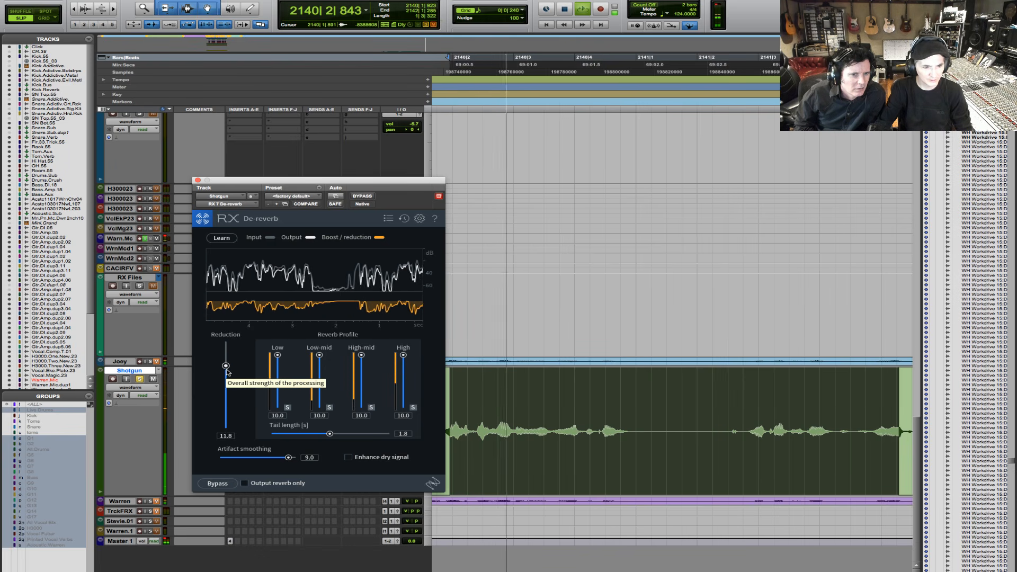
{"action": "left_click_drag", "start_coordinate": [226, 369], "coordinate": [225, 371]}
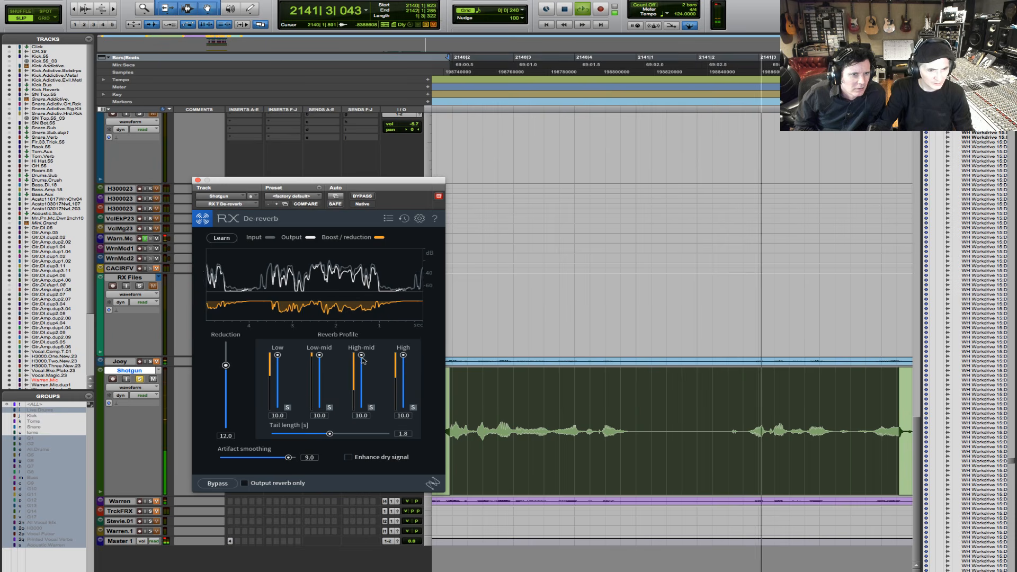
{"action": "mouse_move", "coordinate": [330, 434]}
{"action": "left_mouse_down"}
{"action": "mouse_move", "coordinate": [312, 434]}
{"action": "mouse_move", "coordinate": [338, 434]}
{"action": "left_mouse_up"}
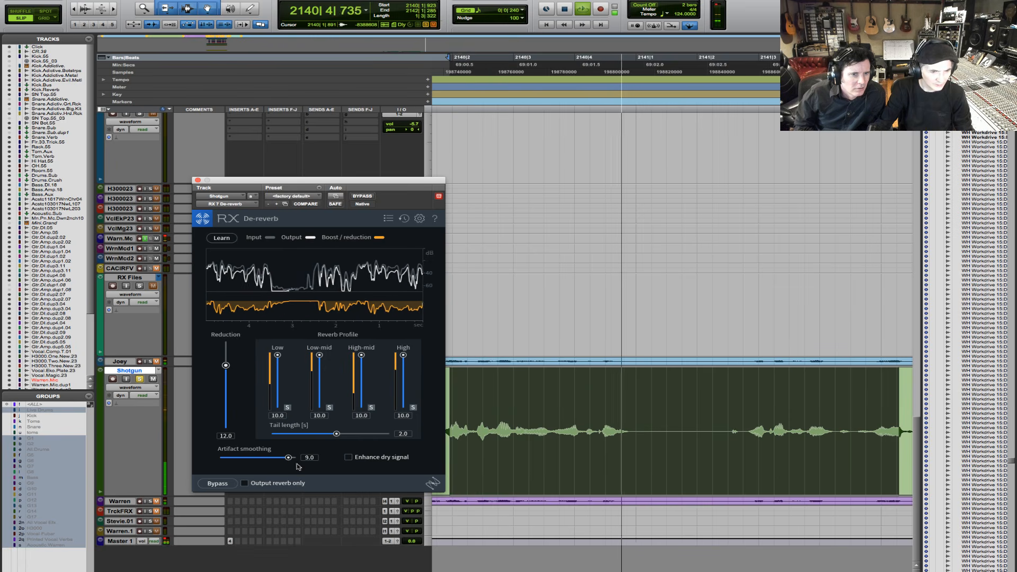
{"action": "left_click_drag", "start_coordinate": [289, 457], "coordinate": [254, 457]}
{"action": "left_click_drag", "start_coordinate": [255, 458], "coordinate": [259, 458]}
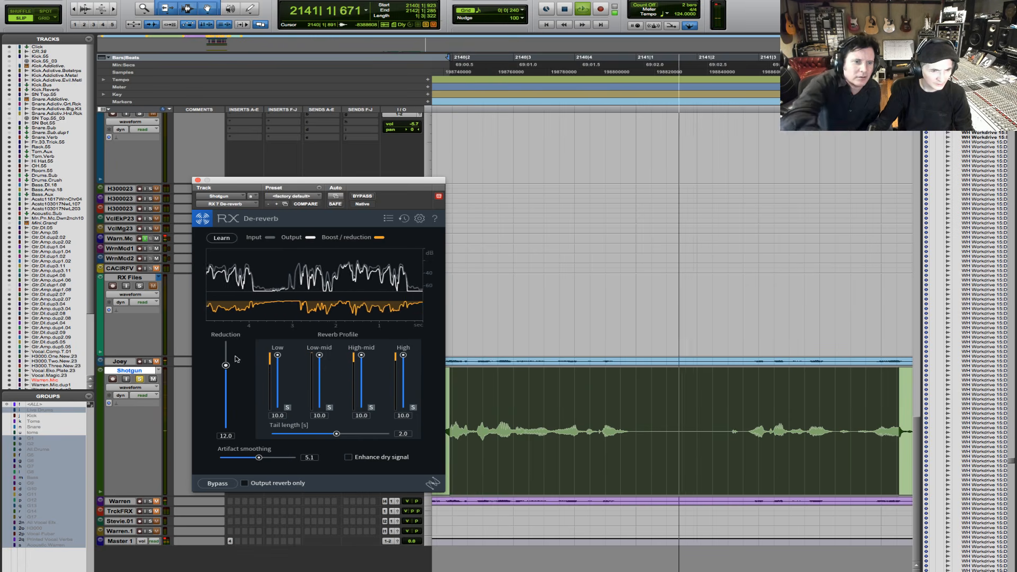
{"action": "left_click", "coordinate": [348, 456]}
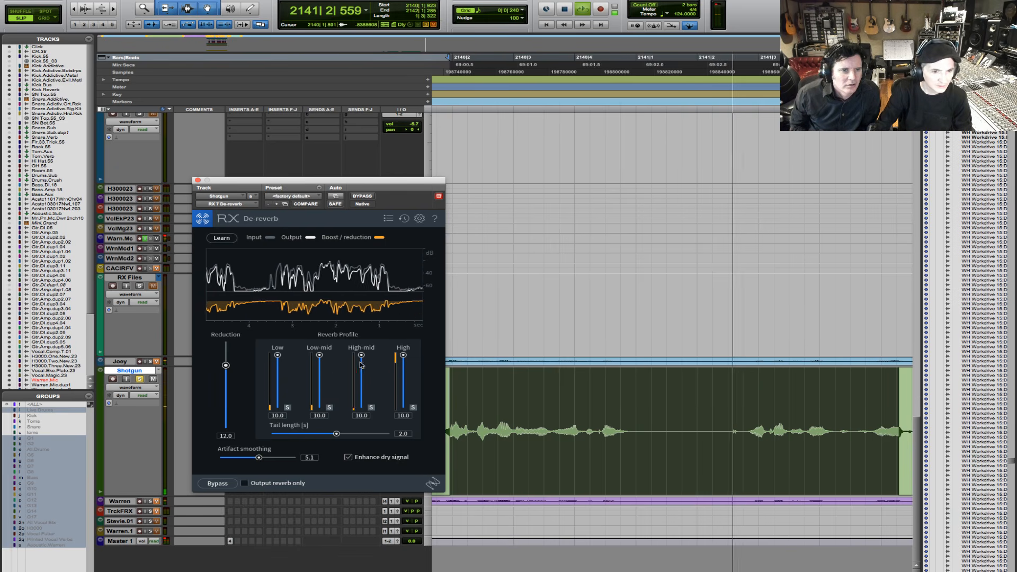
- Set the reverb profile's High-mid to 5.5 and Low-mid to 7.6, soloing the High-mid, Low-mid and Low bands to audition them
{"action": "left_click_drag", "start_coordinate": [361, 355], "coordinate": [361, 379]}
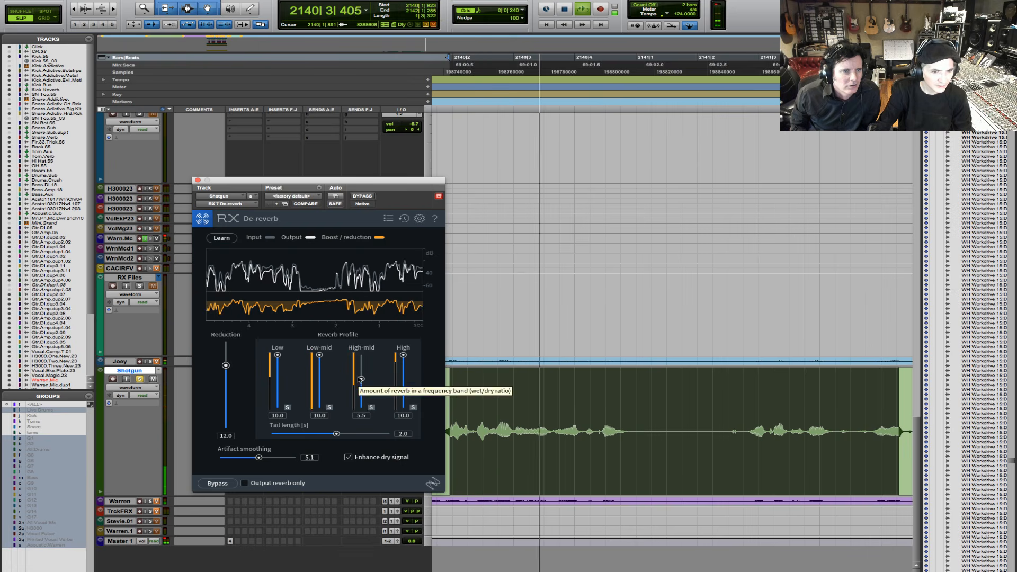
{"action": "left_click", "coordinate": [371, 407]}
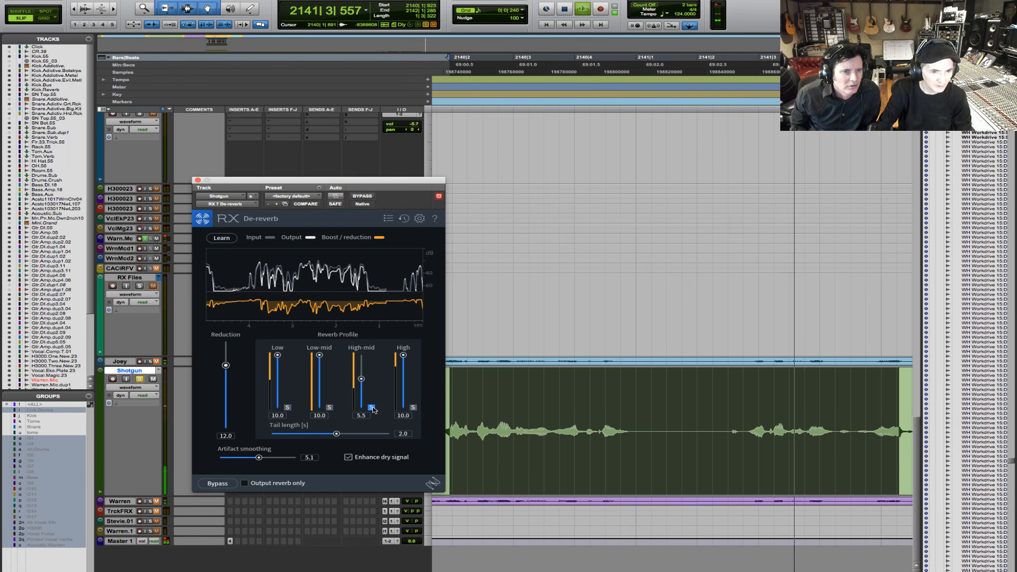
{"action": "left_click", "coordinate": [330, 407]}
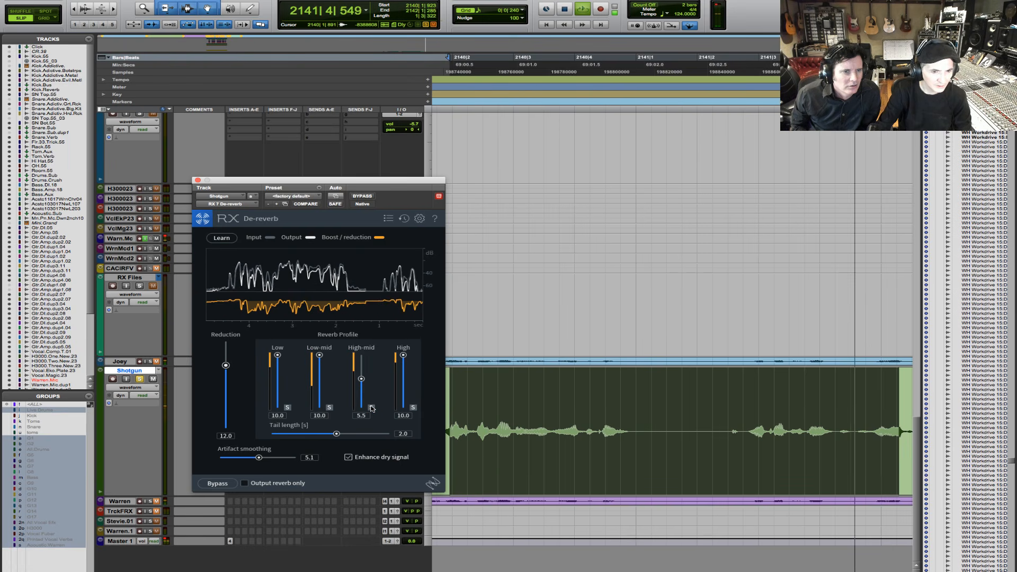
{"action": "left_click", "coordinate": [329, 407]}
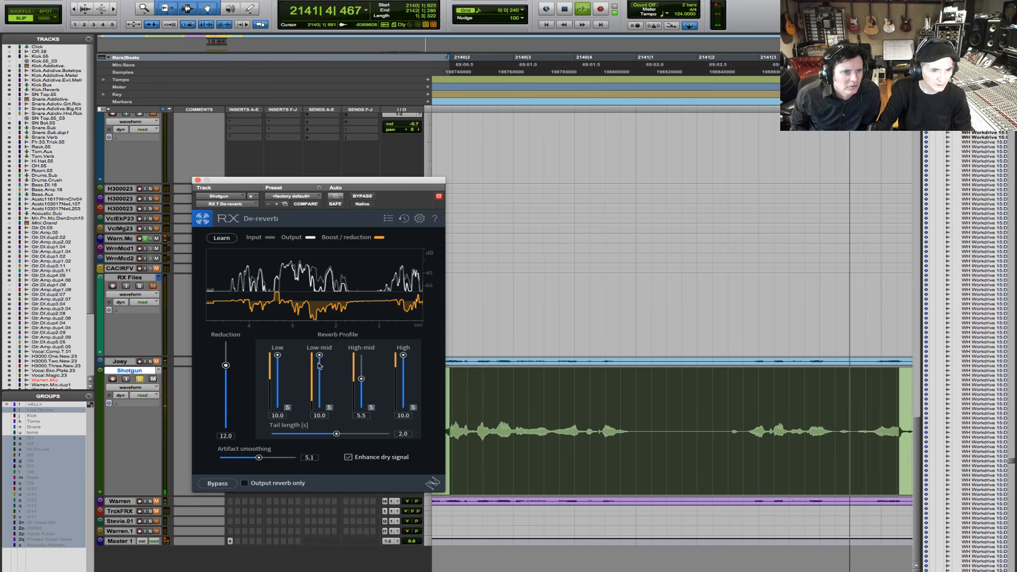
{"action": "mouse_move", "coordinate": [320, 354]}
{"action": "left_mouse_down"}
{"action": "mouse_move", "coordinate": [321, 379]}
{"action": "mouse_move", "coordinate": [326, 371]}
{"action": "left_mouse_up"}
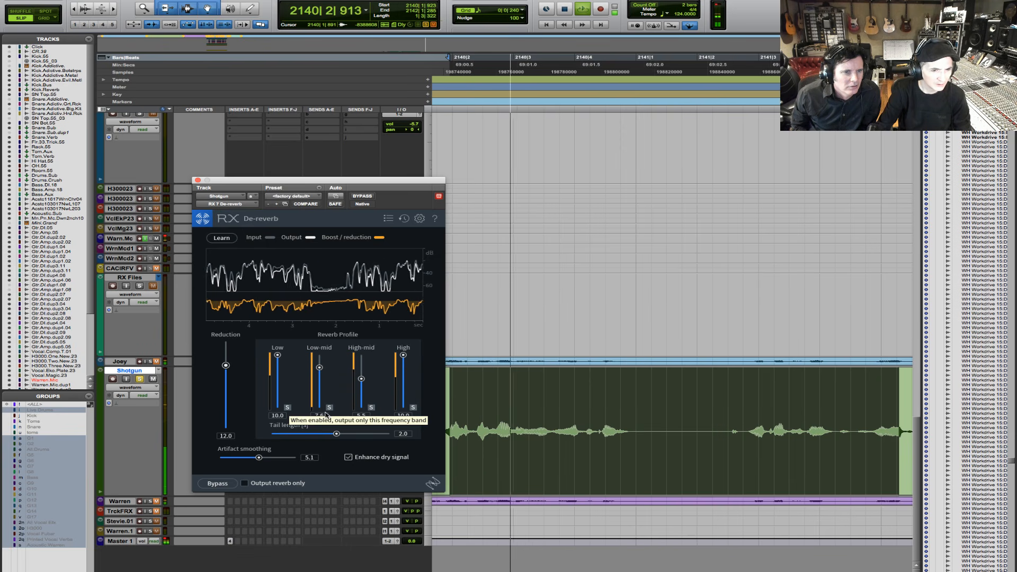
{"action": "left_click", "coordinate": [288, 408]}
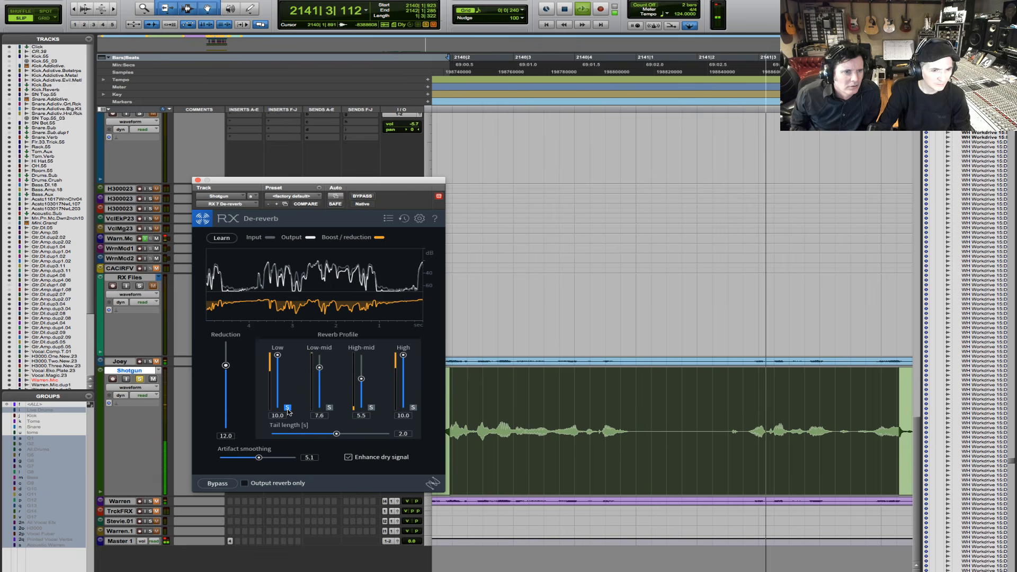
{"action": "left_click", "coordinate": [288, 408]}
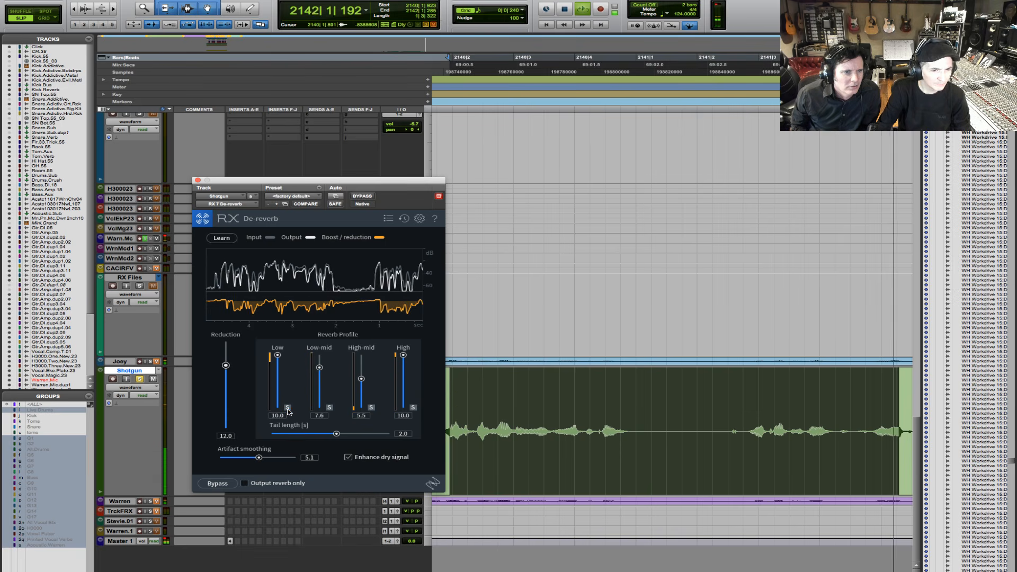
- Compare the loop with De-reverb bypassed and active, and lower Reduction to 9.3
{"action": "left_click", "coordinate": [218, 484]}
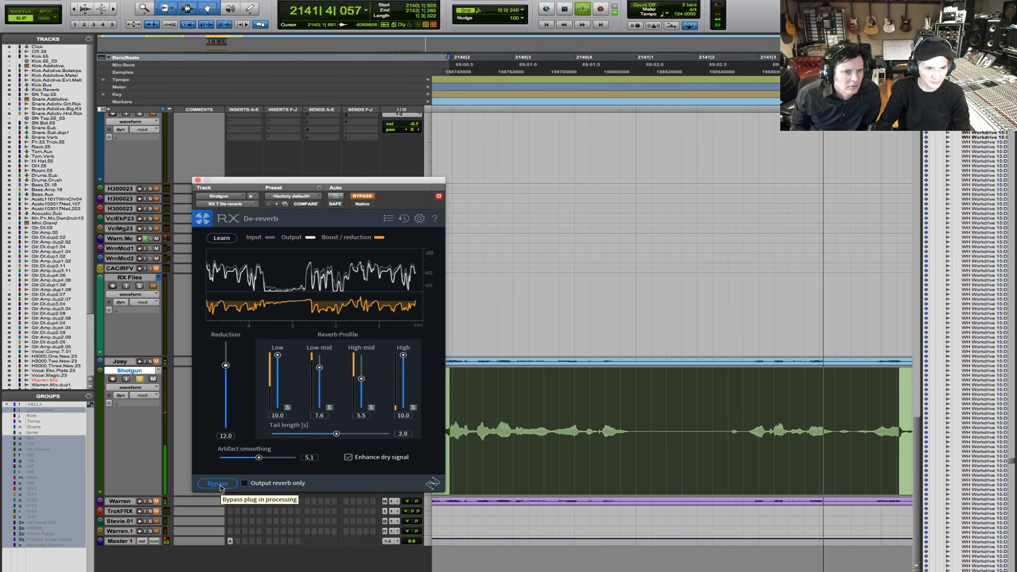
{"action": "left_click", "coordinate": [219, 484]}
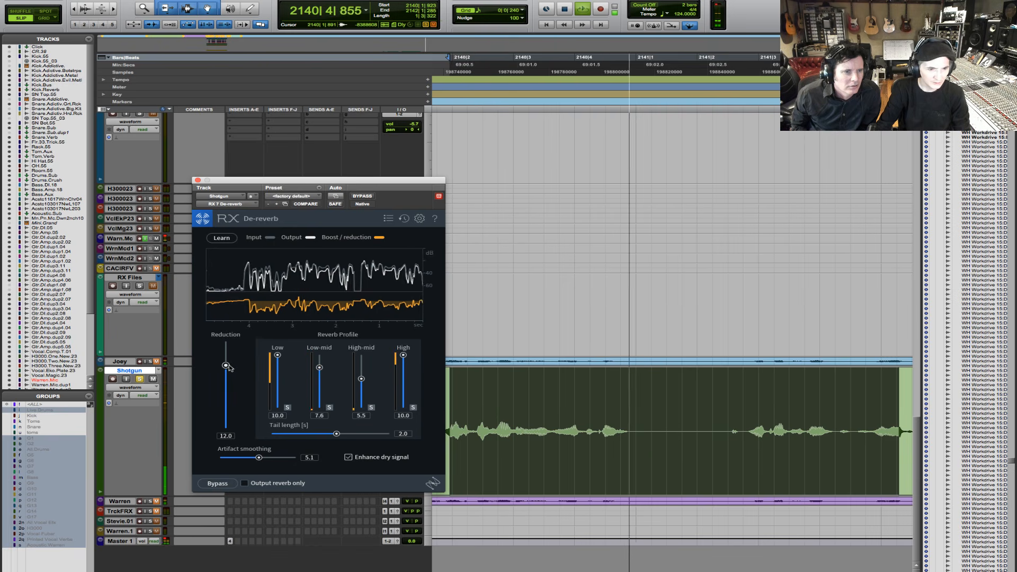
{"action": "left_click_drag", "start_coordinate": [226, 365], "coordinate": [228, 373]}
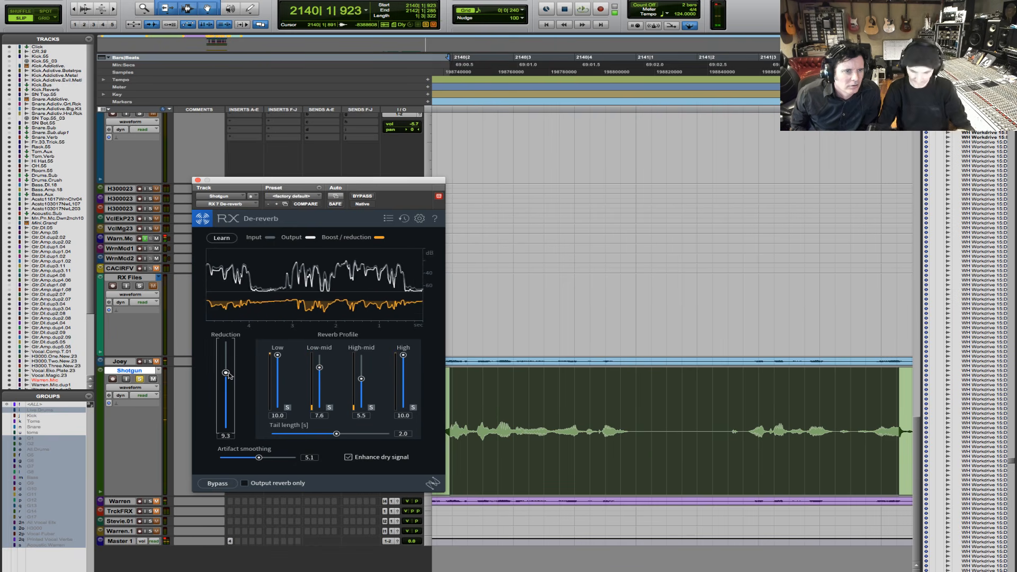
- Play the whole Shotgun-03 clip from its start and set the reverb profile's Low band to 6.8 and Reduction to 9.9
{"action": "left_click", "coordinate": [73, 9]}
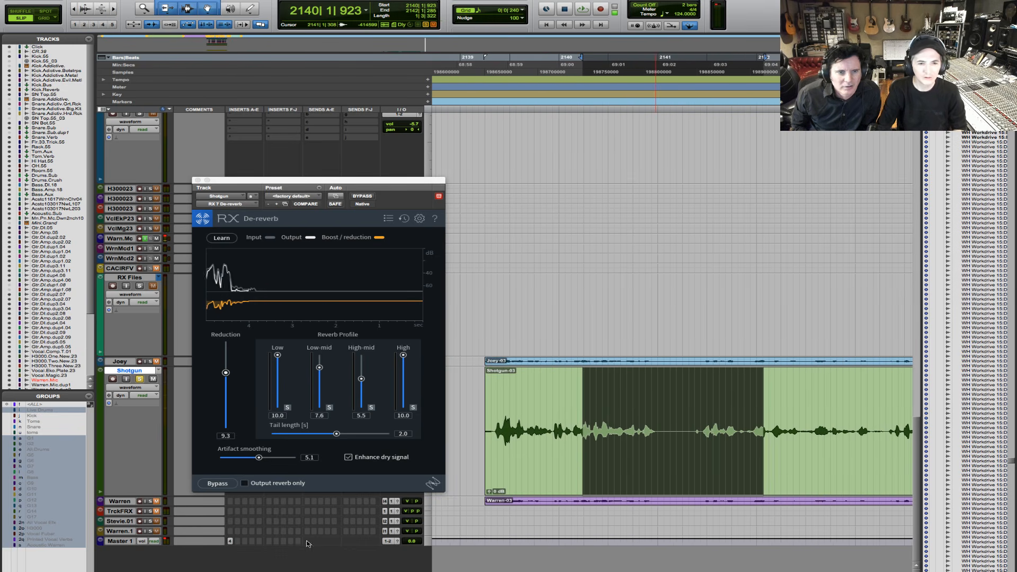
{"action": "left_click", "coordinate": [520, 465]}
{"action": "key", "text": "space"}
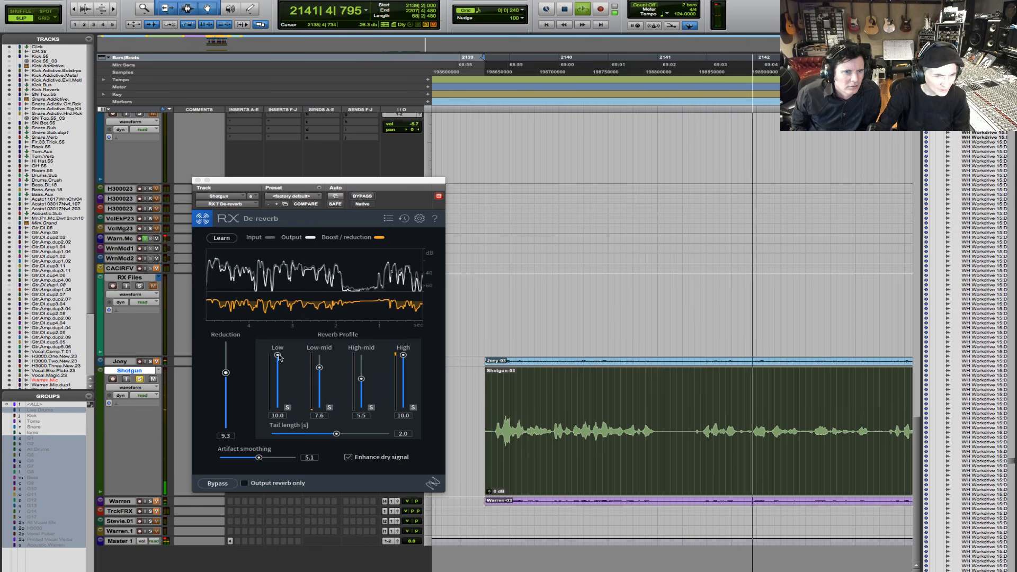
{"action": "left_click_drag", "start_coordinate": [278, 356], "coordinate": [278, 370]}
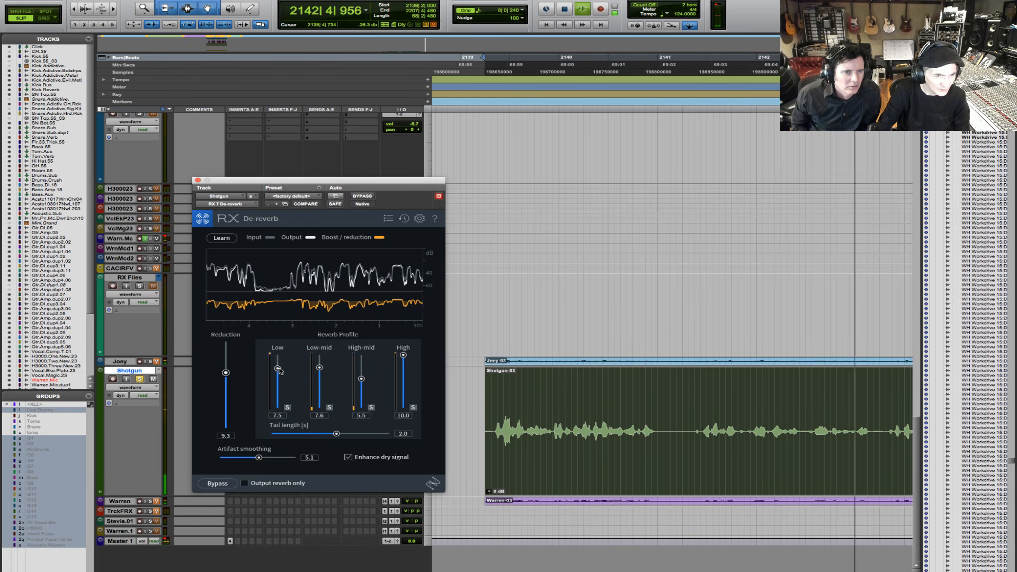
{"action": "left_click_drag", "start_coordinate": [279, 371], "coordinate": [226, 376]}
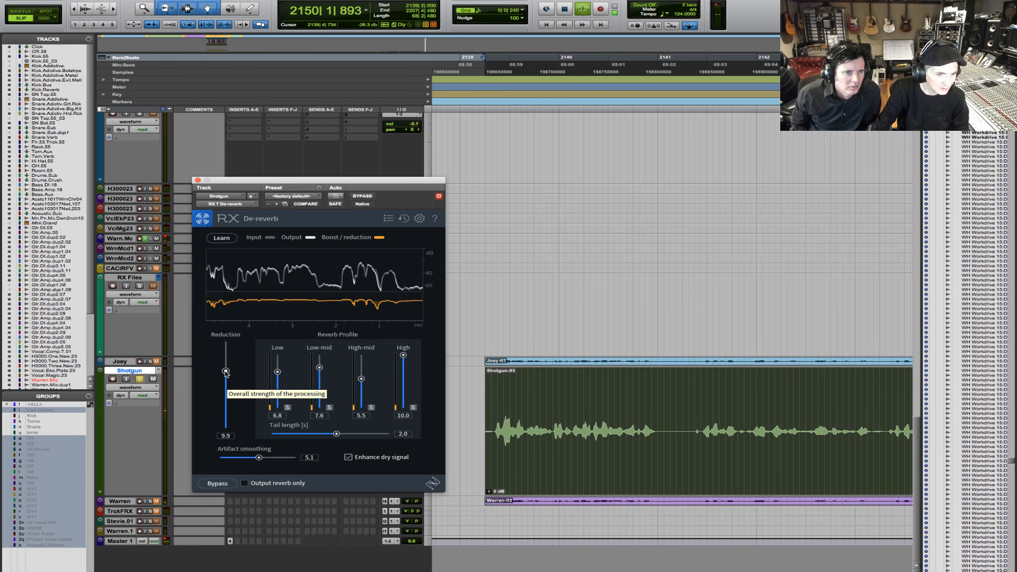
- Set De-reverb's Reduction to 10.5 and Artifact smoothing to 6.1 while the clip plays
{"action": "left_click", "coordinate": [225, 436]}
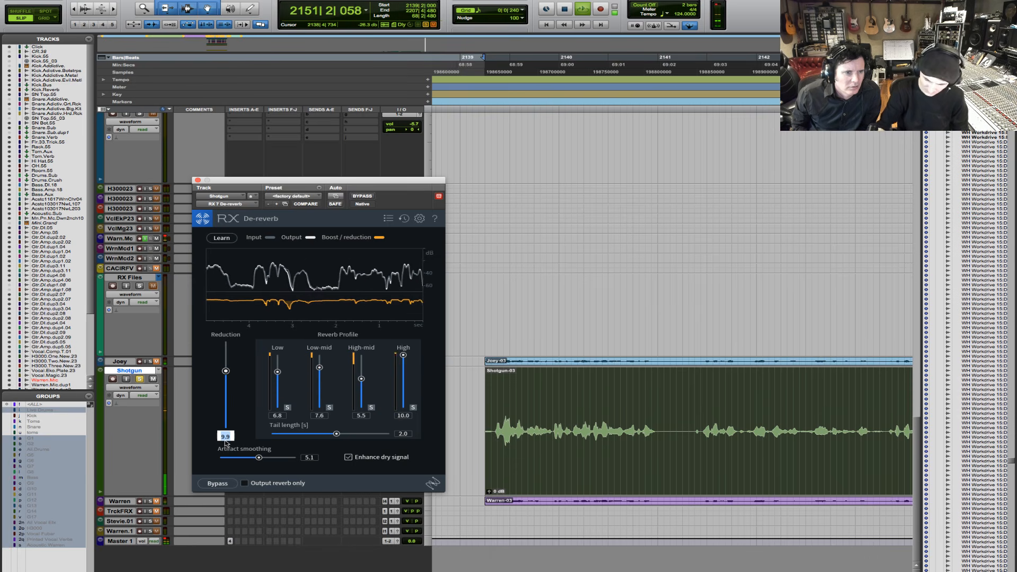
{"action": "type", "text": "40.5"}
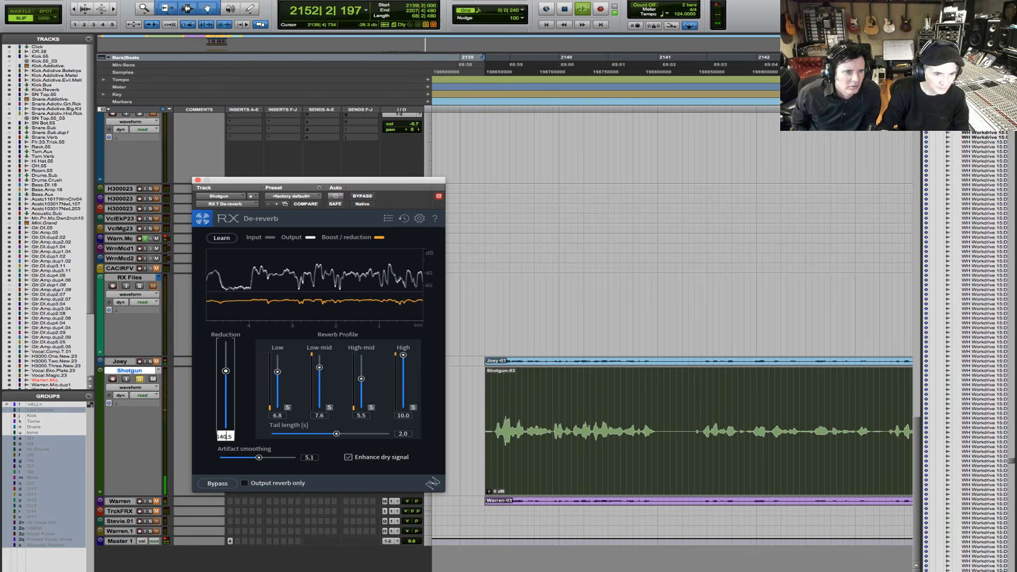
{"action": "key", "text": "Return"}
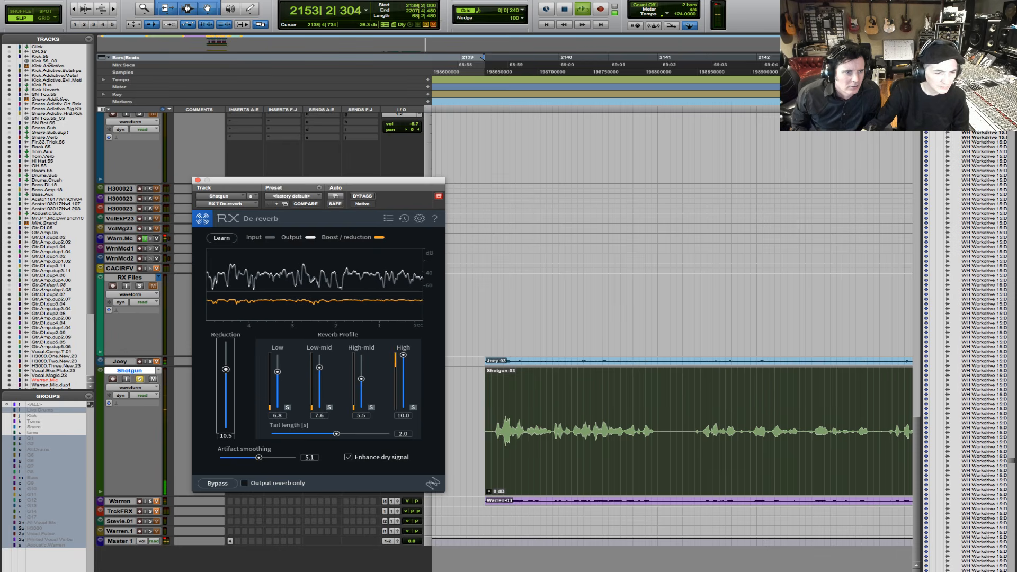
{"action": "left_click", "coordinate": [266, 458]}
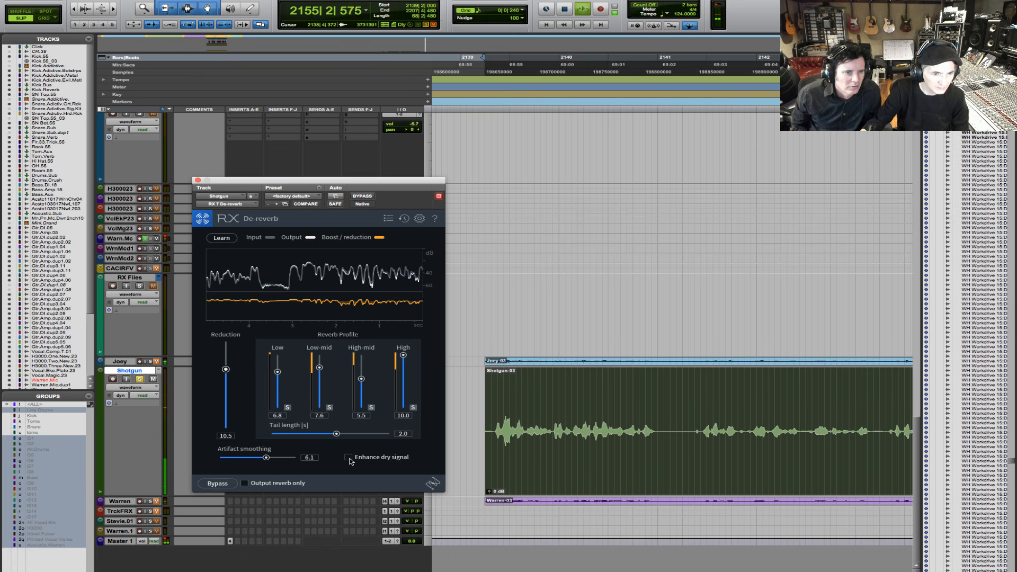
- Enable Enhance dry signal, set the reverb profile's Low-mid to 6.0, High to 8.5 and High-mid to 6.3, and compare with De-reverb bypassed
{"action": "left_click_drag", "start_coordinate": [319, 369], "coordinate": [319, 370]}
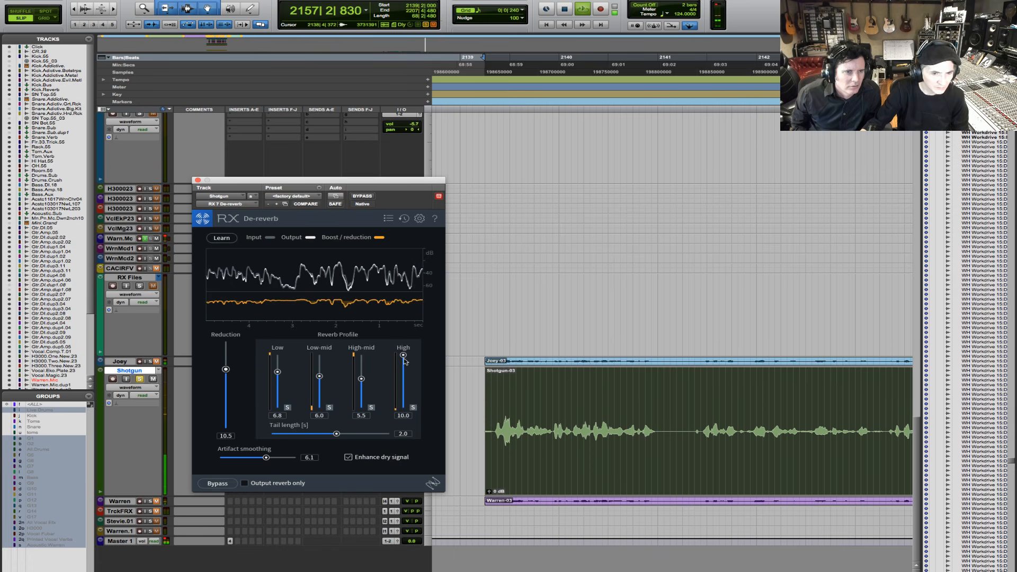
{"action": "left_click_drag", "start_coordinate": [404, 359], "coordinate": [404, 363]}
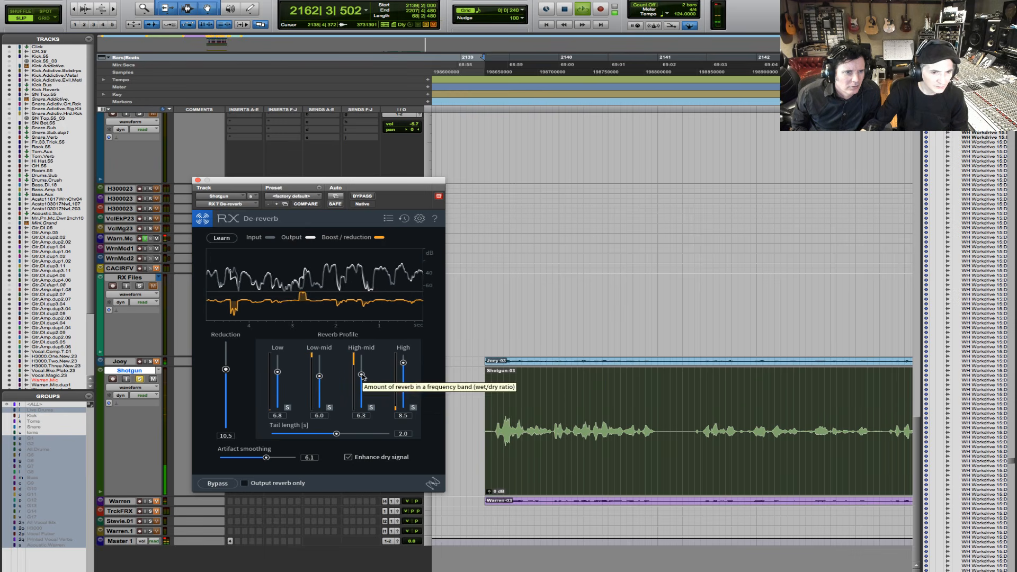
{"action": "left_click", "coordinate": [221, 485]}
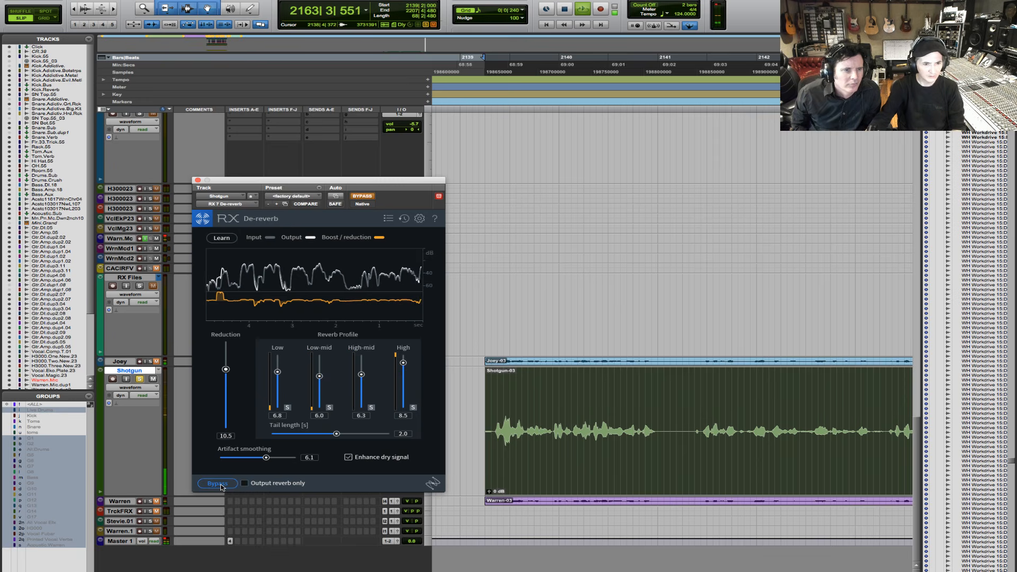
{"action": "left_click", "coordinate": [219, 484]}
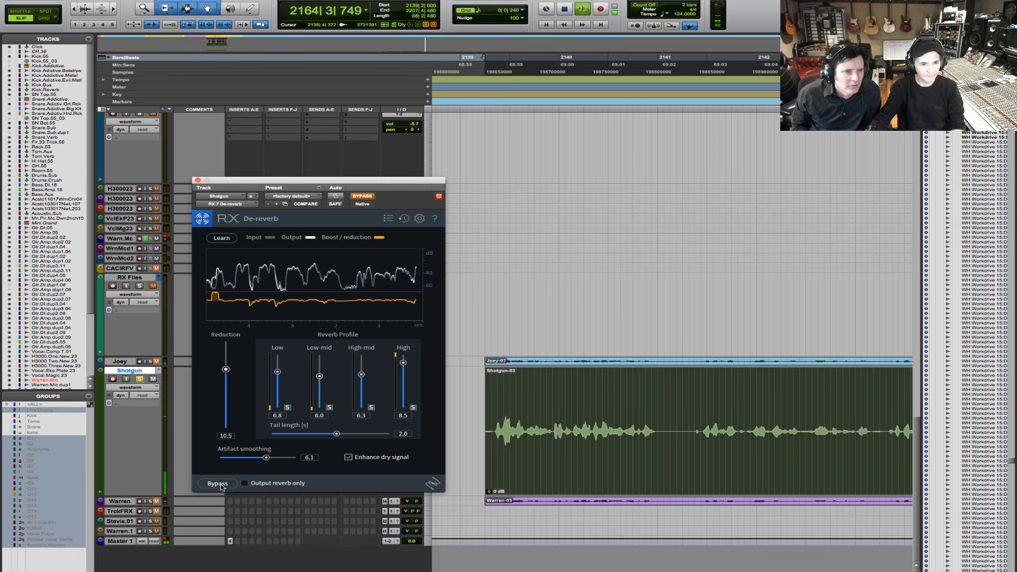
- Try De-reverb's Tail length at 4.0 s and 1.9 s, comparing the playing clip with the effect bypassed and active
{"action": "left_click_drag", "start_coordinate": [336, 434], "coordinate": [487, 449]}
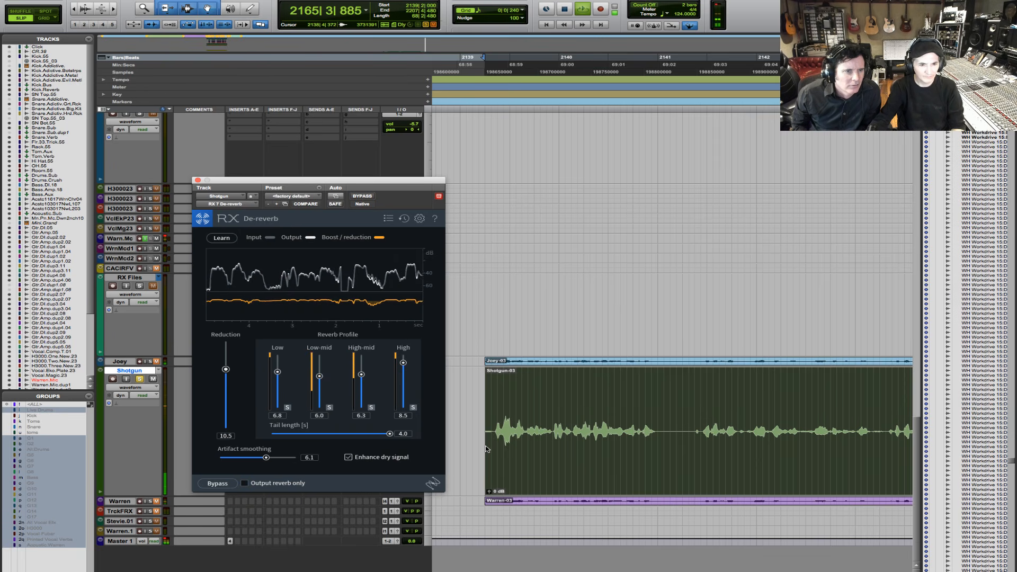
{"action": "left_click_drag", "start_coordinate": [389, 433], "coordinate": [333, 435]}
{"action": "left_click", "coordinate": [219, 483]}
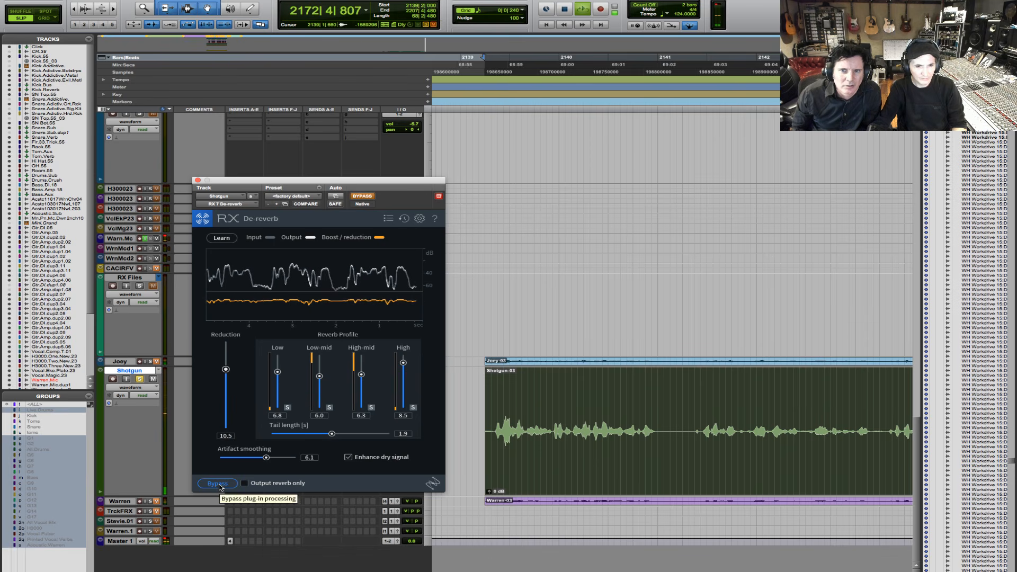
{"action": "left_click", "coordinate": [218, 484]}
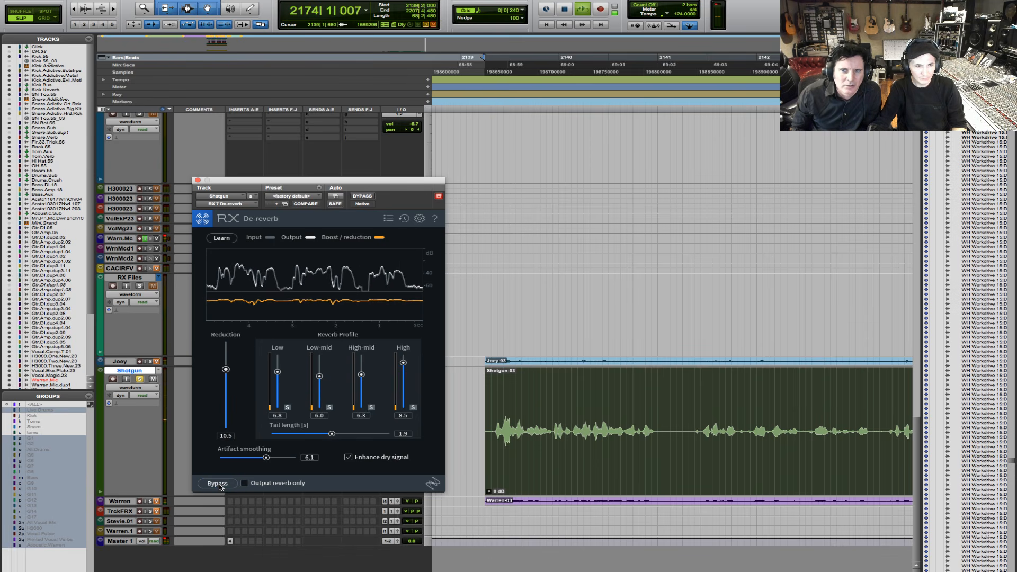
{"action": "left_click", "coordinate": [218, 483]}
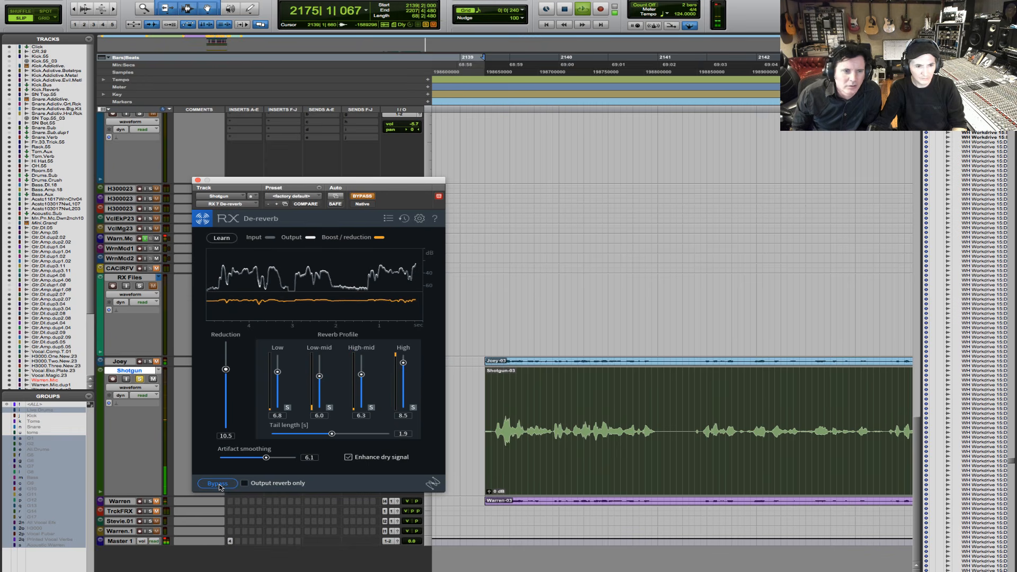
{"action": "left_click", "coordinate": [217, 484]}
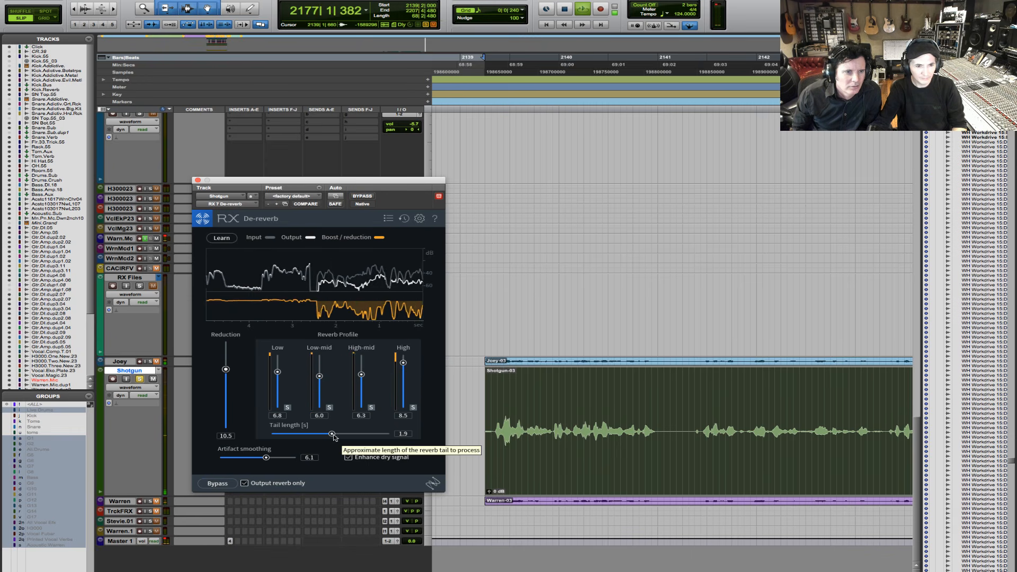
- Set Tail length to 2.0 s while monitoring only the reverb, restore normal output, compare with bypass and stop playback
{"action": "left_click_drag", "start_coordinate": [332, 434], "coordinate": [336, 434]}
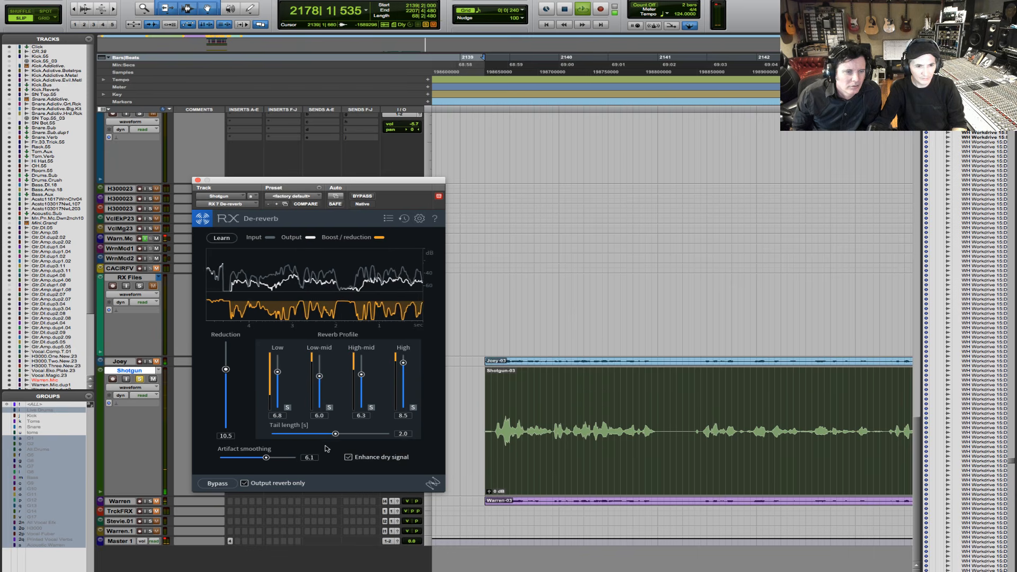
{"action": "left_click", "coordinate": [244, 483]}
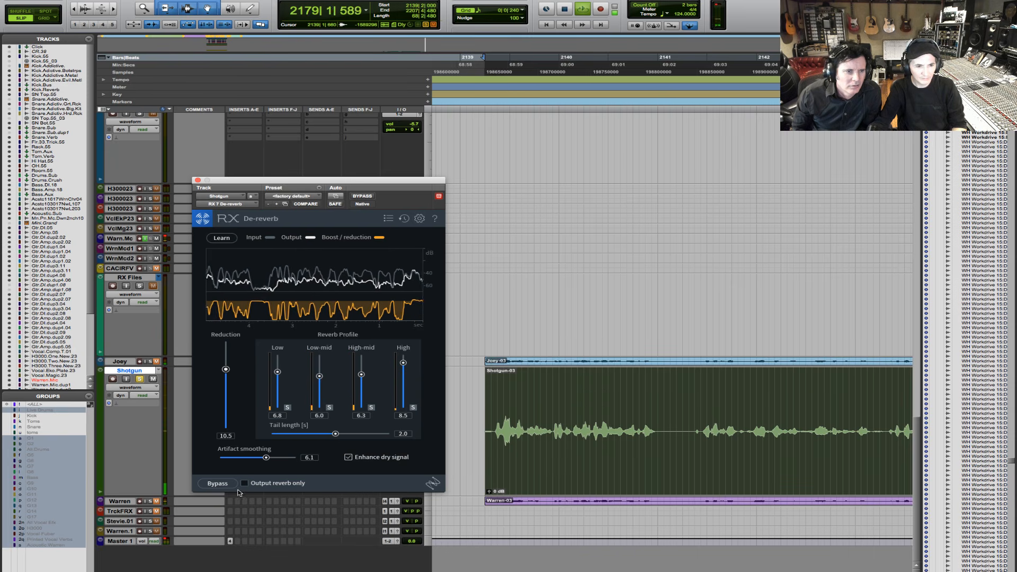
{"action": "left_click", "coordinate": [217, 483]}
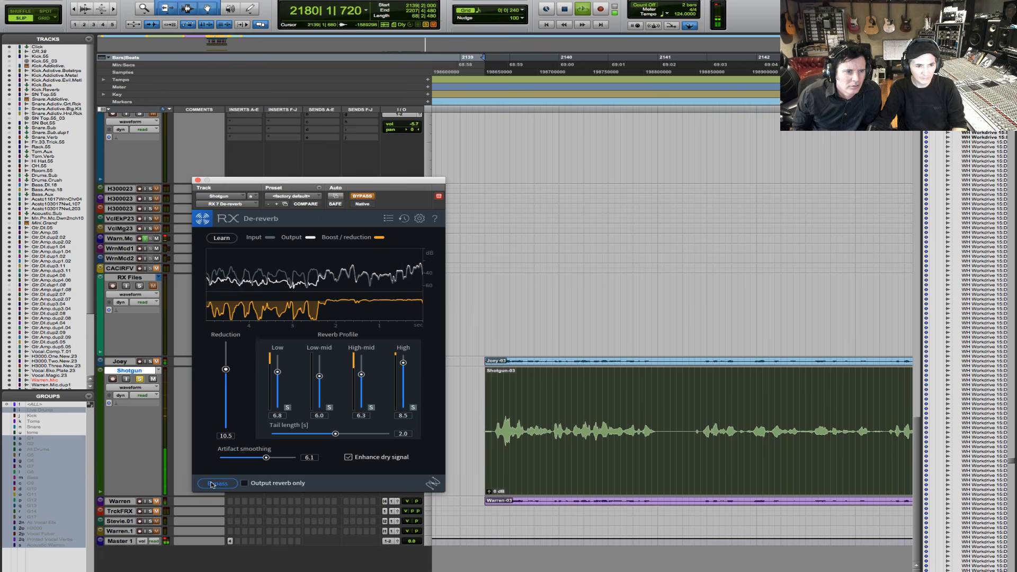
{"action": "left_click", "coordinate": [217, 483]}
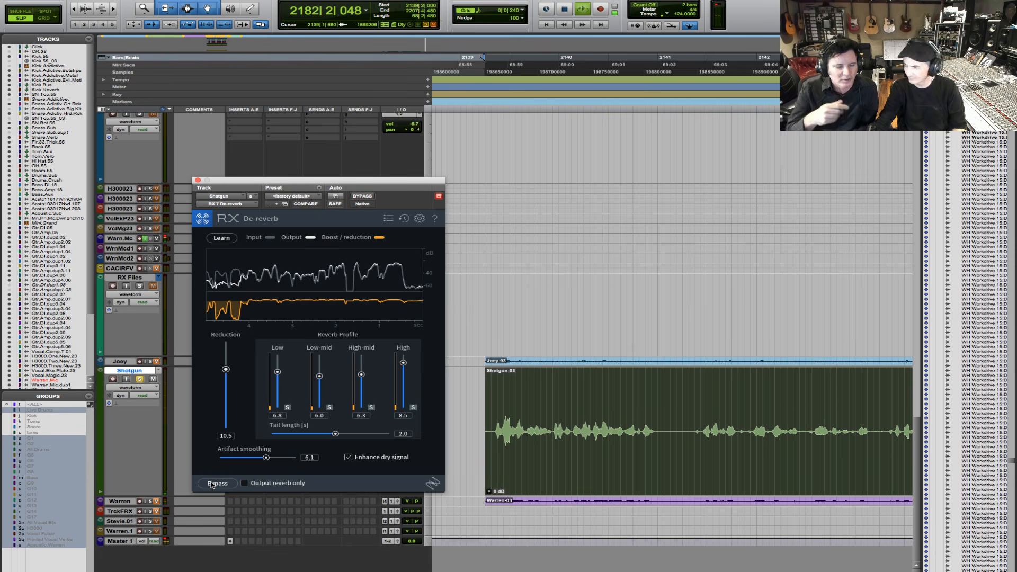
{"action": "key", "text": "space"}
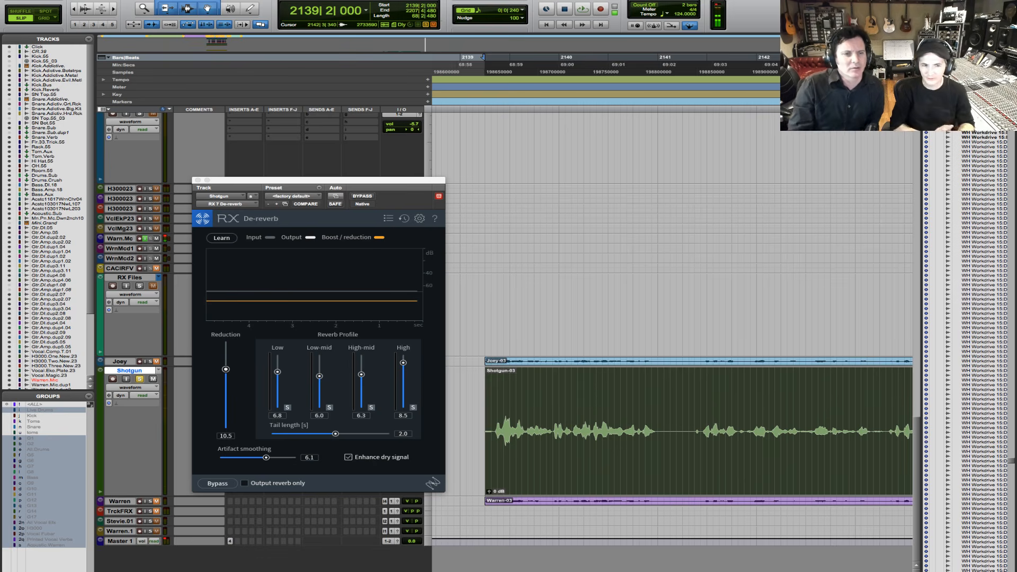
- Play the opening of the Shotgun-03 clip repeatedly, comparing De-reverb active and bypassed
{"action": "double_click", "coordinate": [524, 436]}
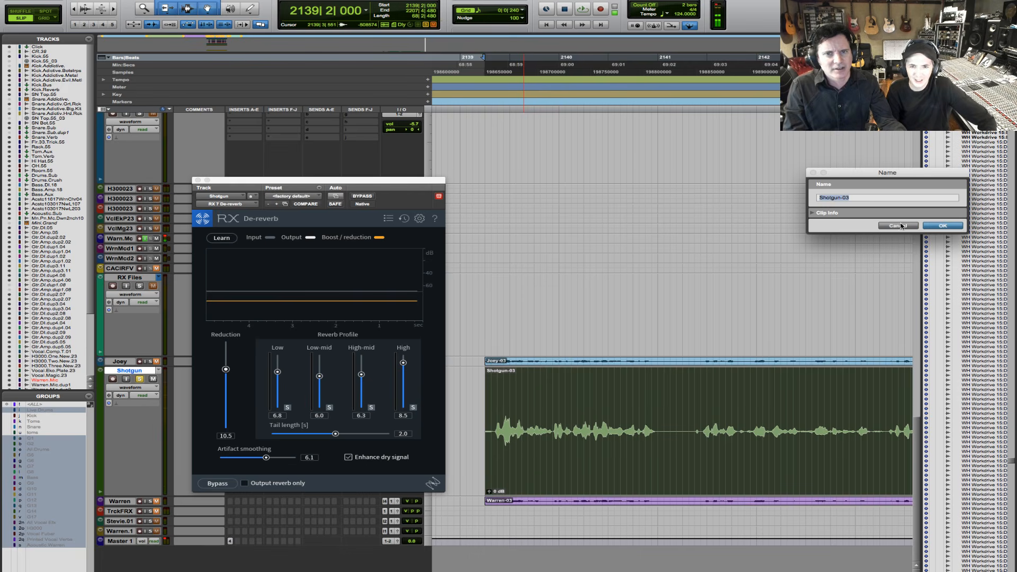
{"action": "left_click", "coordinate": [899, 229]}
{"action": "key", "text": "space"}
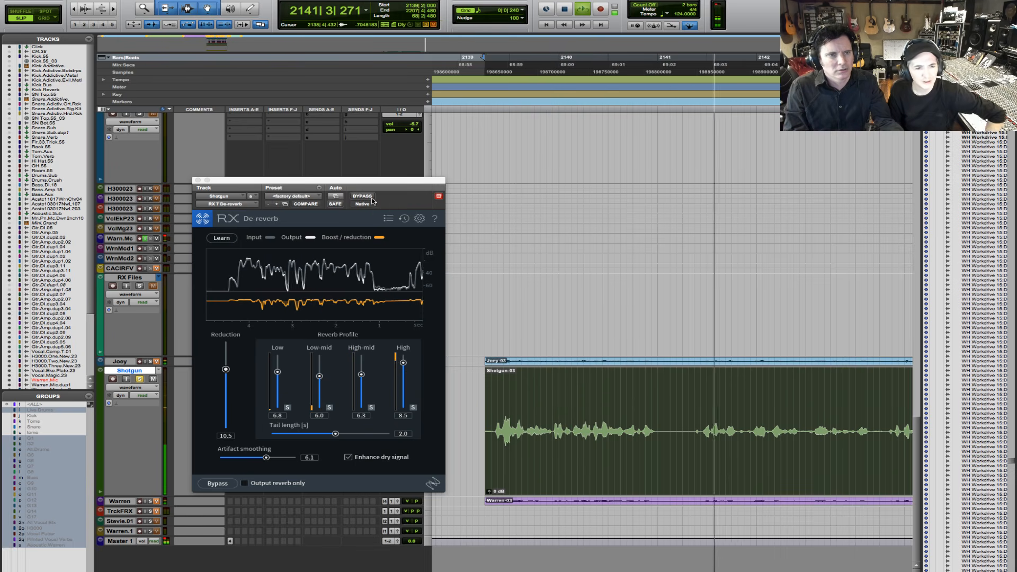
{"action": "key", "text": "space"}
{"action": "left_click", "coordinate": [363, 196]}
{"action": "key", "text": "space"}
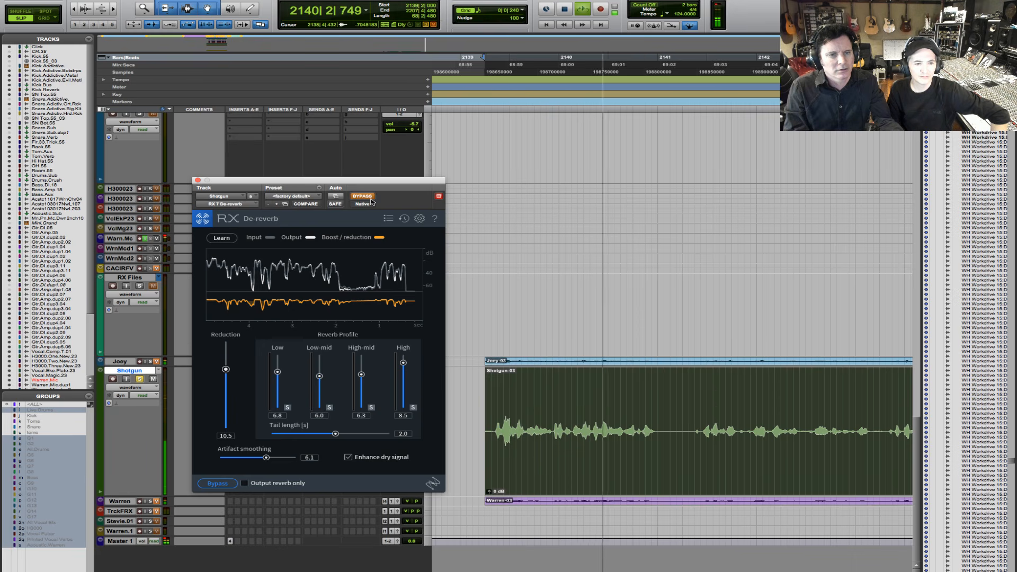
{"action": "key", "text": "space"}
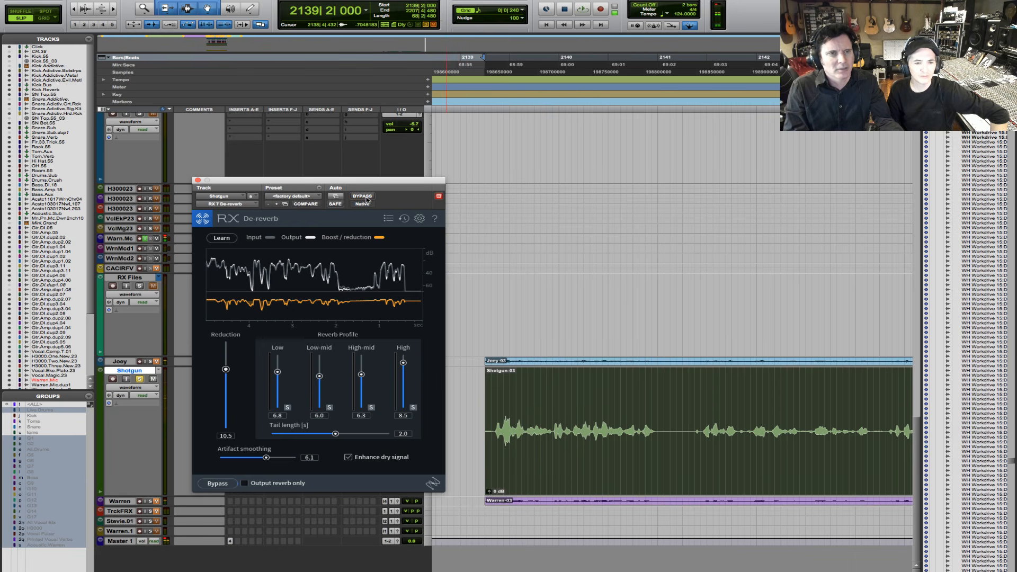
{"action": "left_click", "coordinate": [366, 198]}
{"action": "key", "text": "space"}
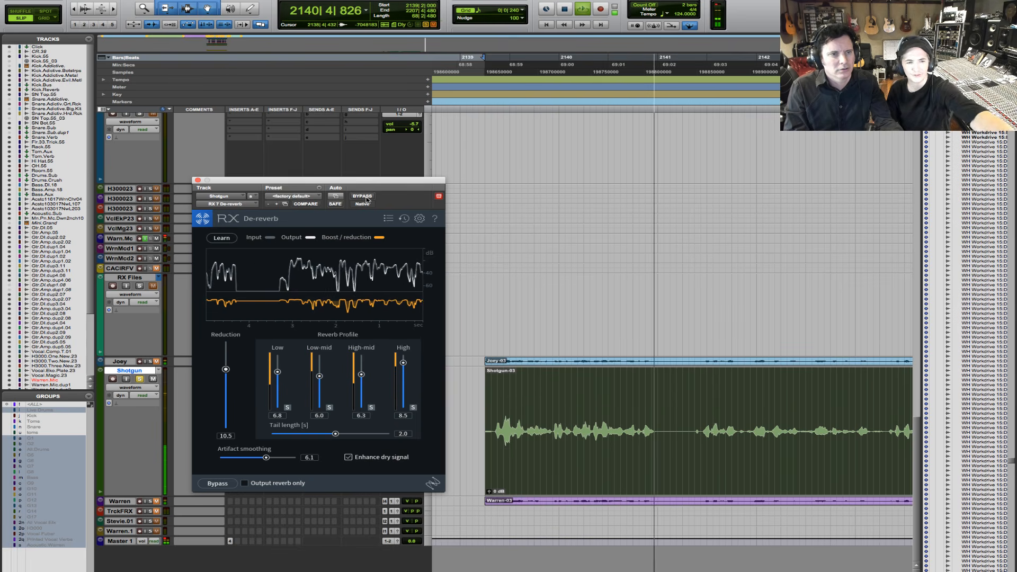
{"action": "key", "text": "space"}
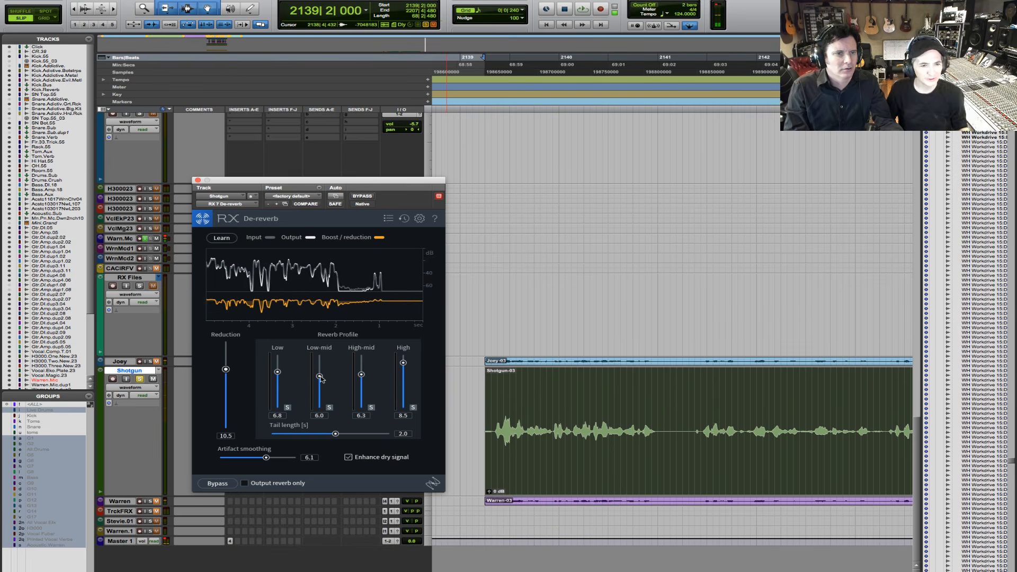
- Set the reverb profile's Low-mid to 5.3 and High-mid to 6.8, and replay the clip from its start to check the change
{"action": "left_click_drag", "start_coordinate": [320, 376], "coordinate": [365, 376]}
{"action": "key", "text": "space"}
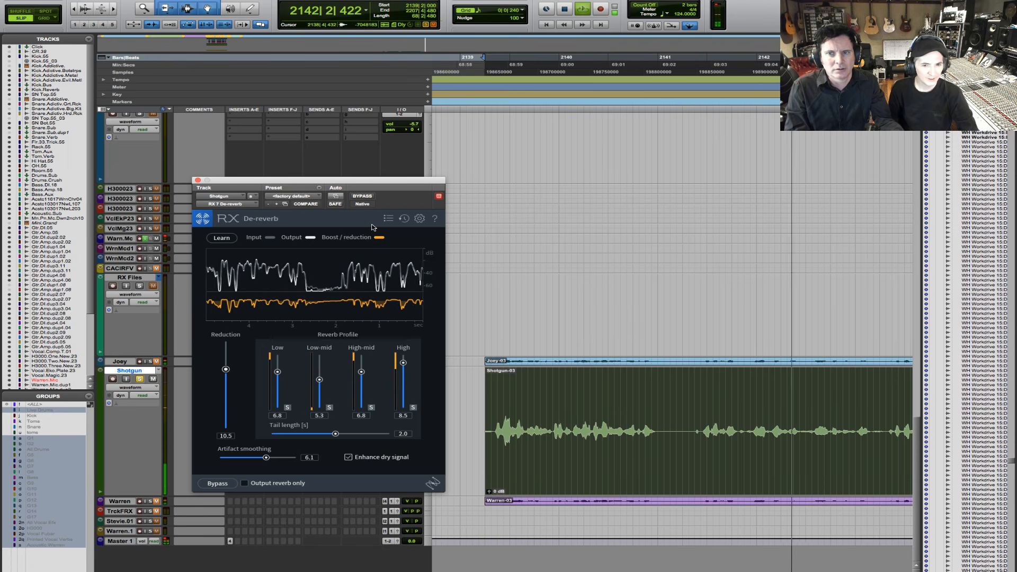
{"action": "key", "text": "space"}
{"action": "key", "text": "space"}
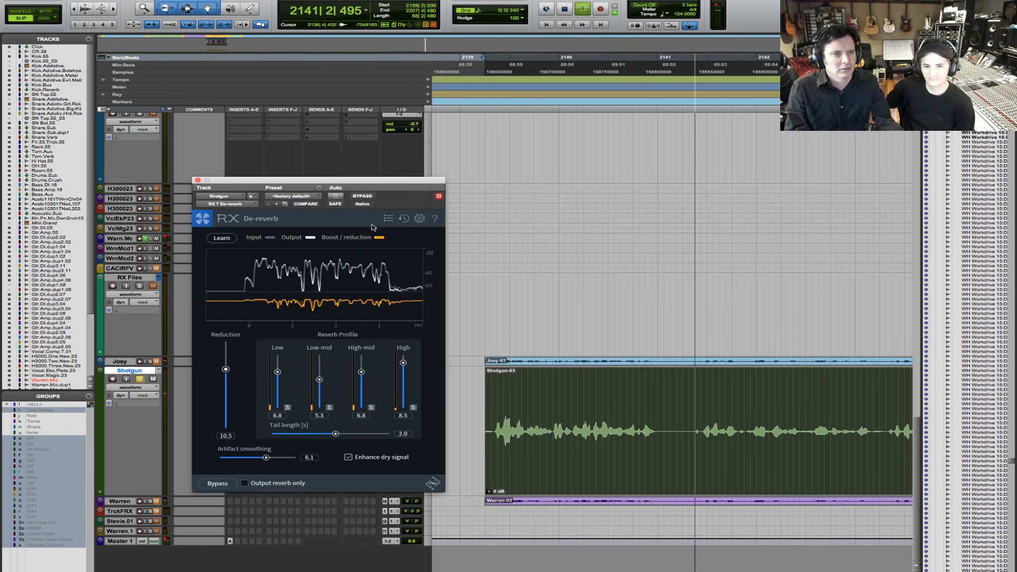
{"action": "key", "text": "space"}
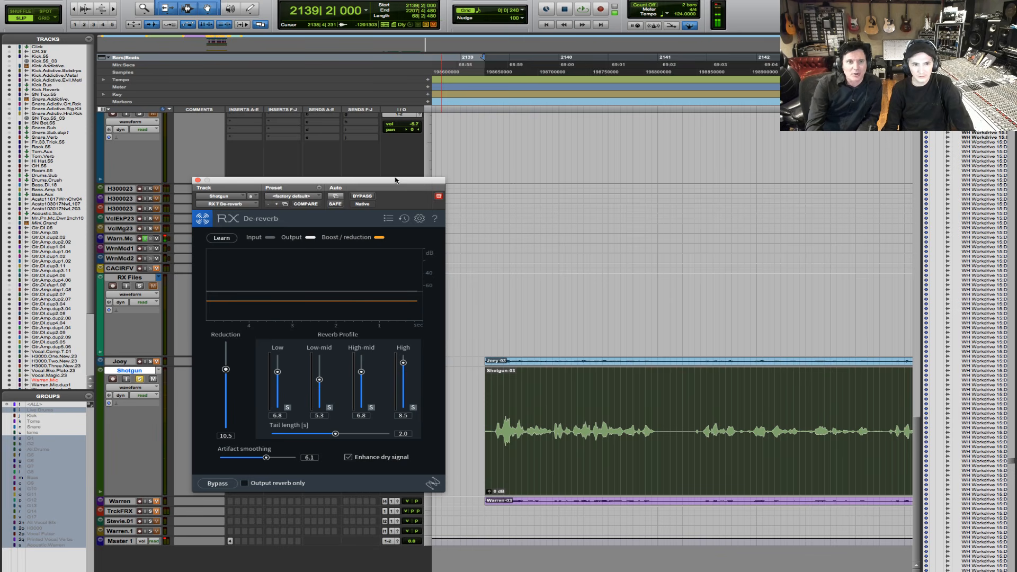
- Move the De-reverb window clear of the Shotgun track's controls and lower Reduction to 8.7 during playback
{"action": "left_click_drag", "start_coordinate": [397, 180], "coordinate": [430, 63]}
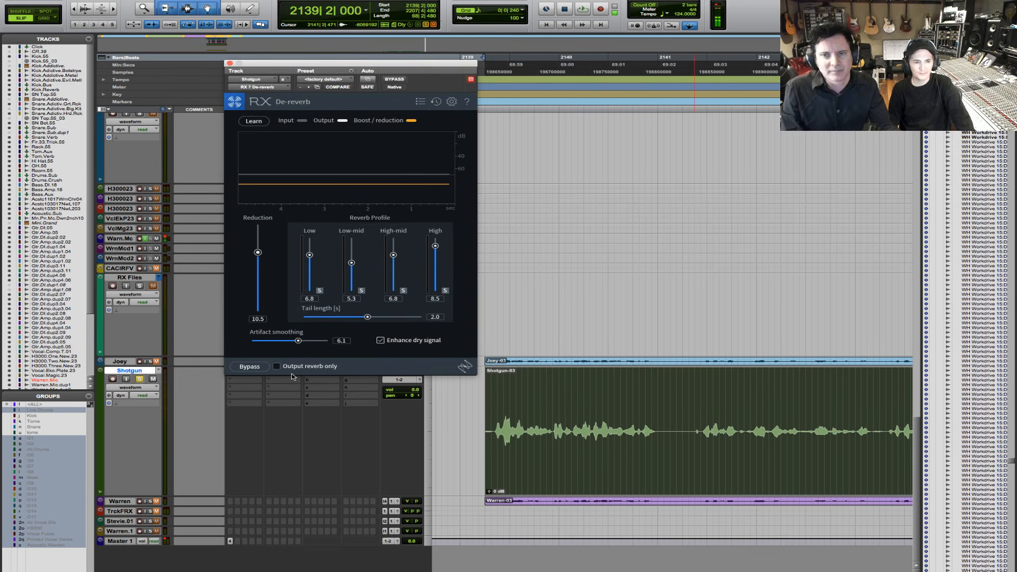
{"action": "key", "text": "space"}
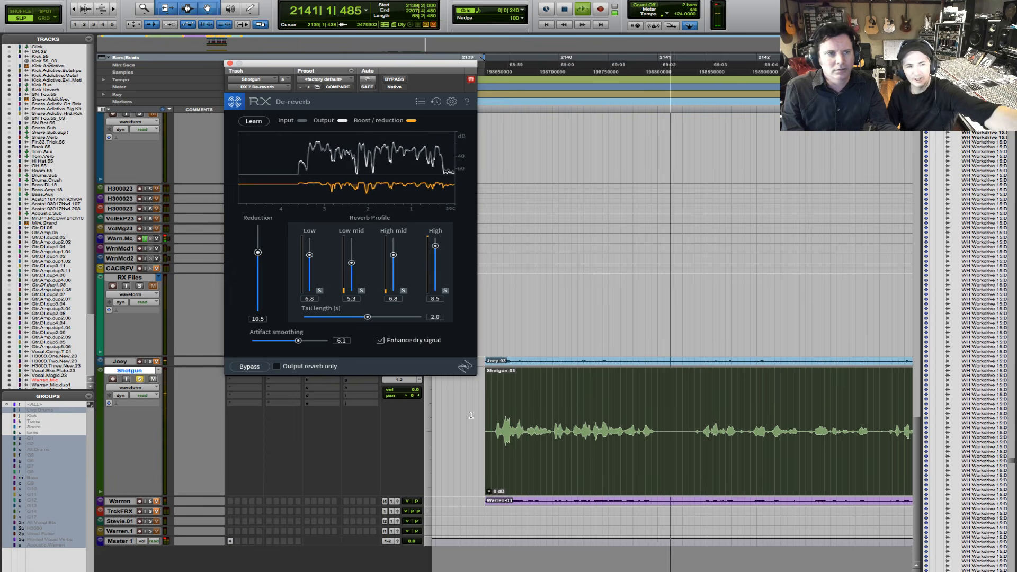
{"action": "left_click_drag", "start_coordinate": [258, 252], "coordinate": [258, 262]}
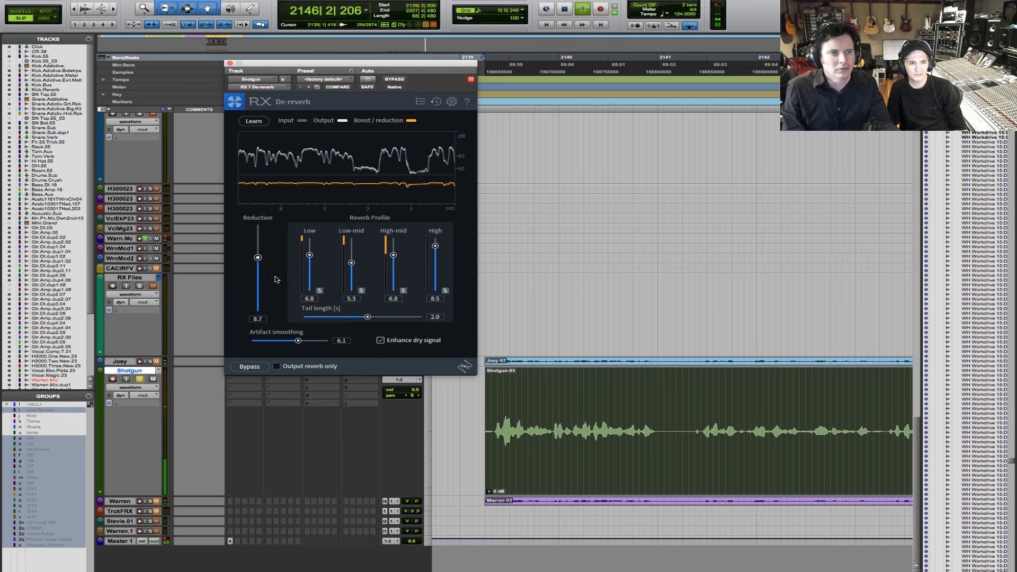
{"action": "key", "text": "space"}
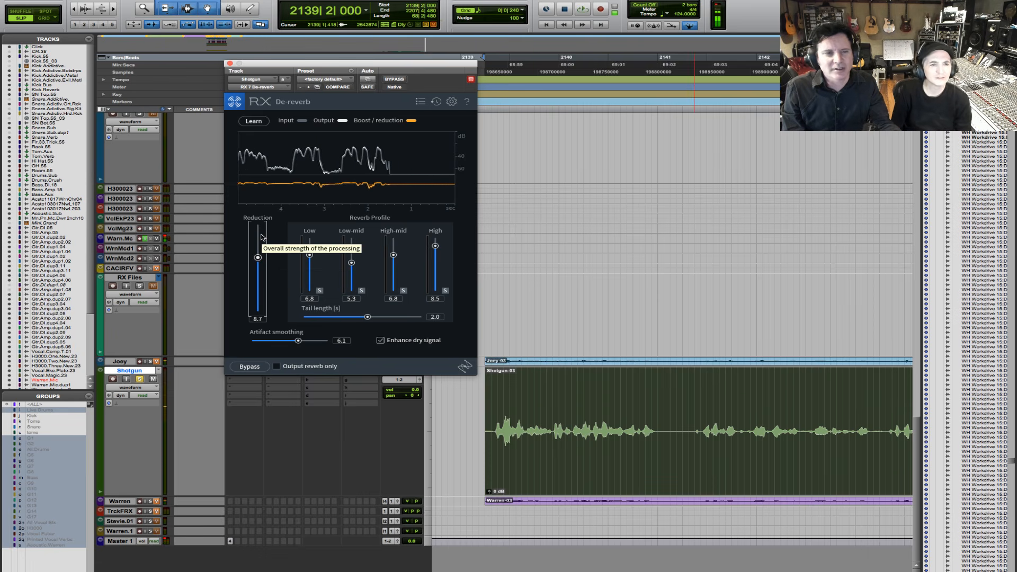
- Audition the start of the Shotgun-03 clip with De-reverb bypassed, and again with it active, to judge the final settings
{"action": "key", "text": "space"}
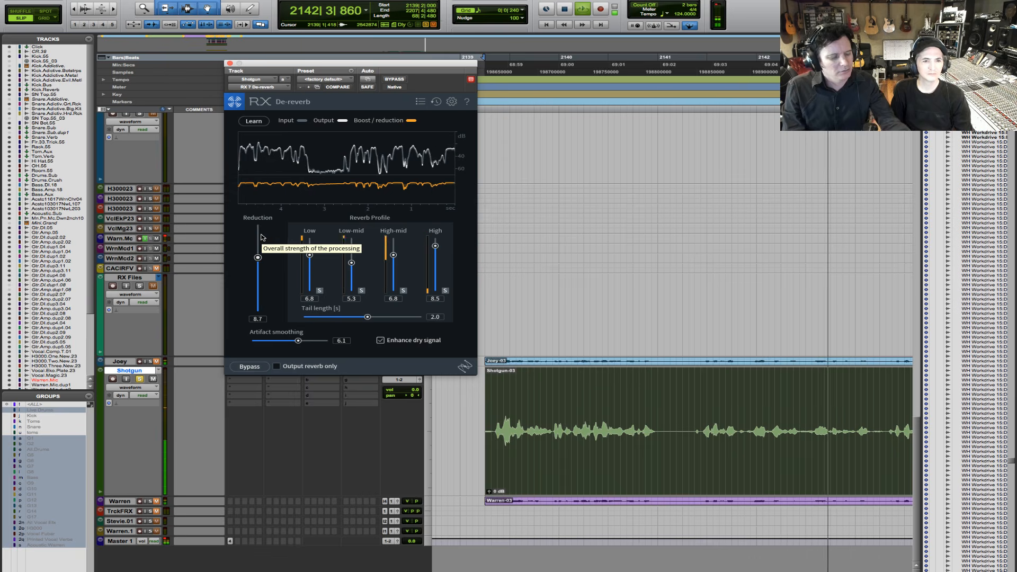
{"action": "left_click", "coordinate": [394, 79]}
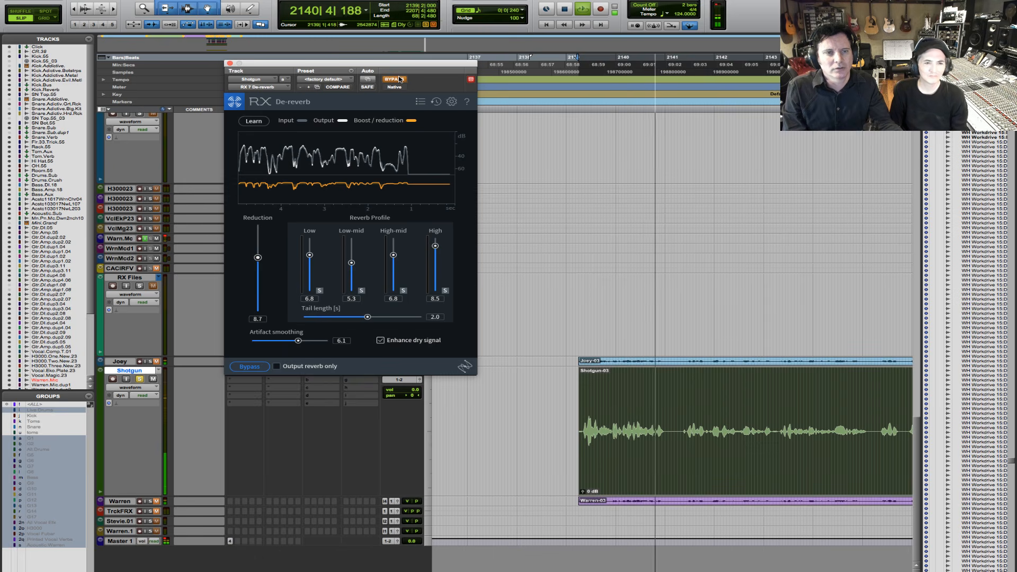
{"action": "key", "text": "space"}
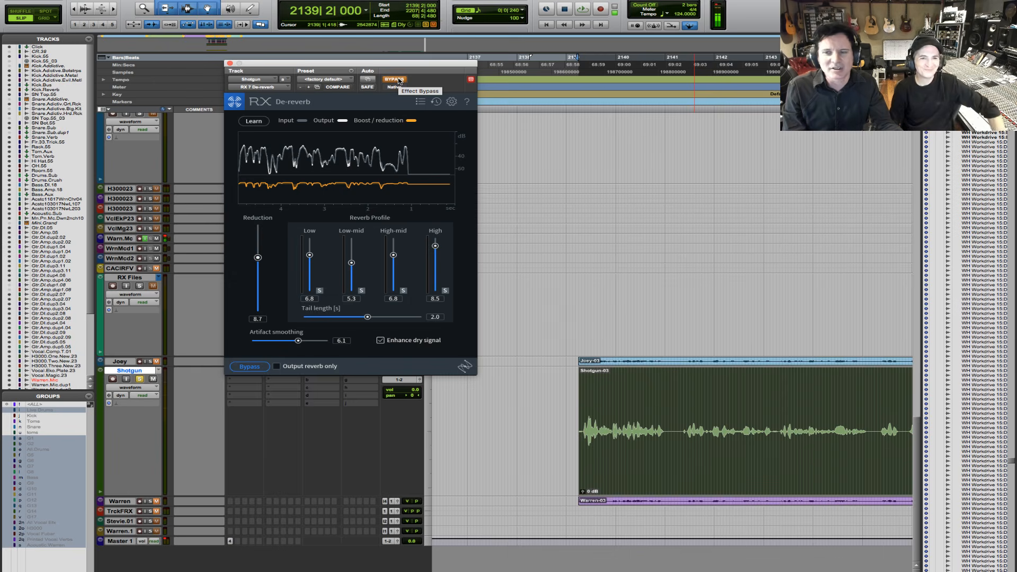
{"action": "key", "text": "space"}
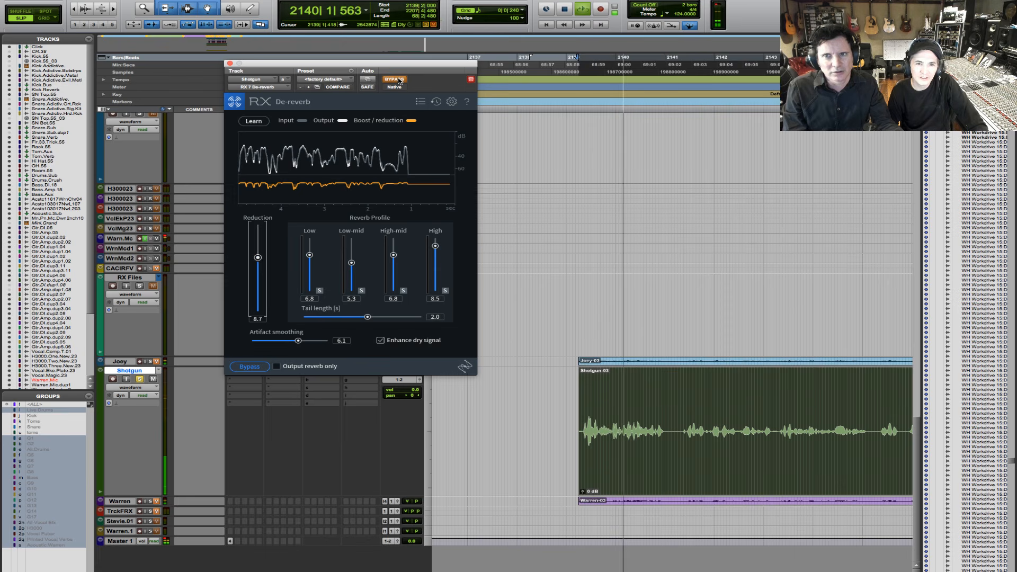
{"action": "key", "text": "space"}
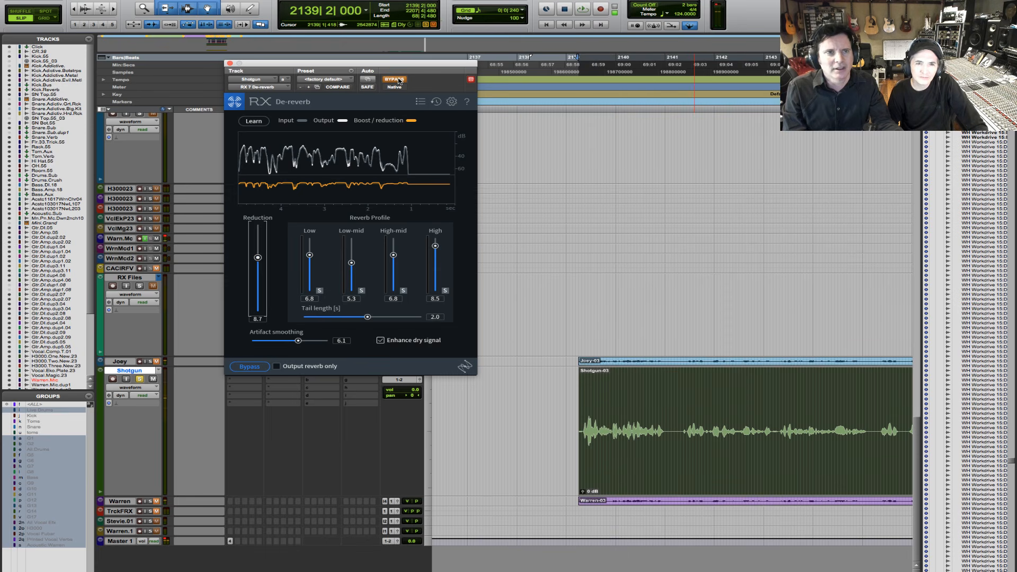
{"action": "left_click", "coordinate": [398, 80]}
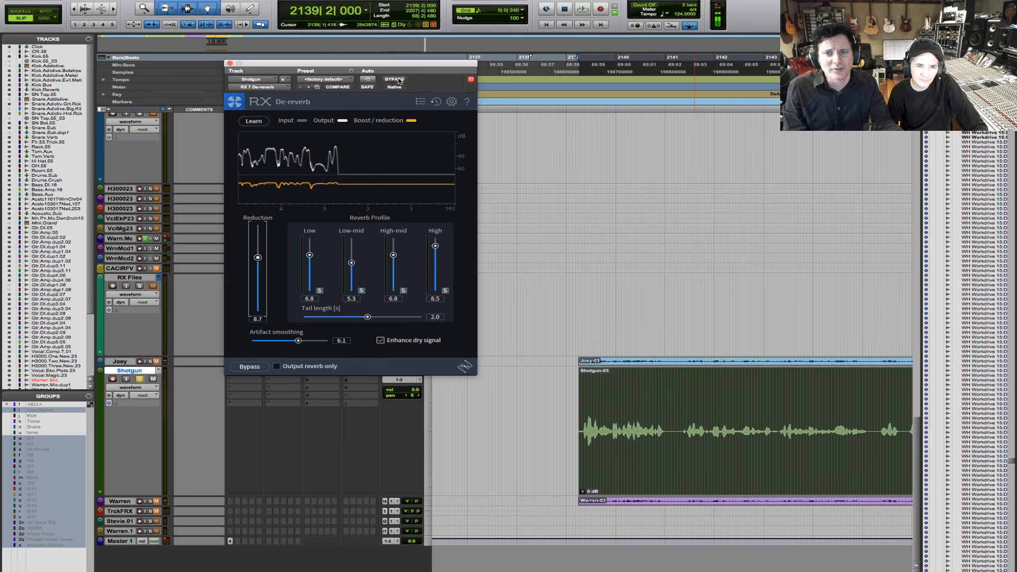
{"action": "key", "text": "space"}
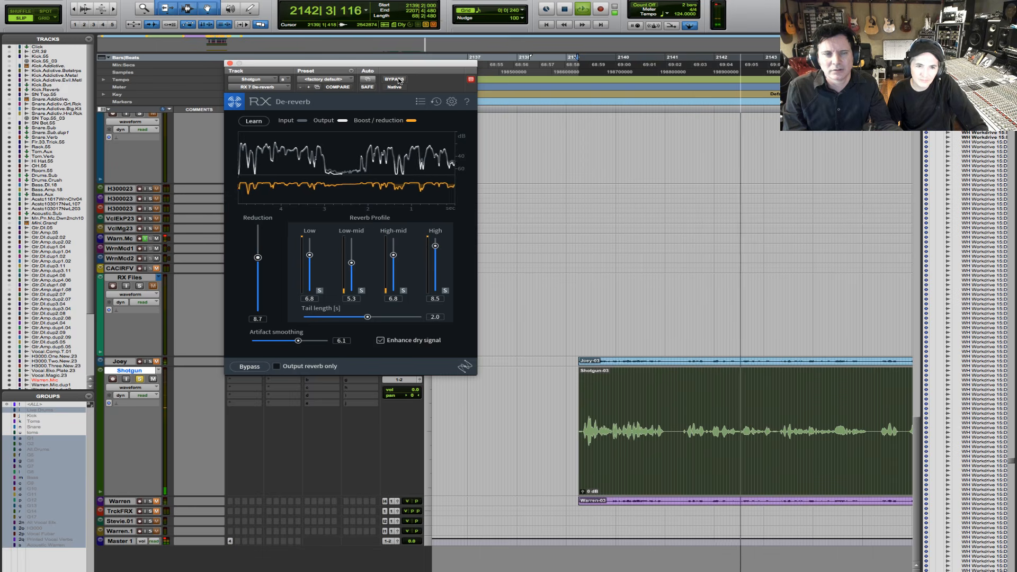
{"action": "key", "text": "space"}
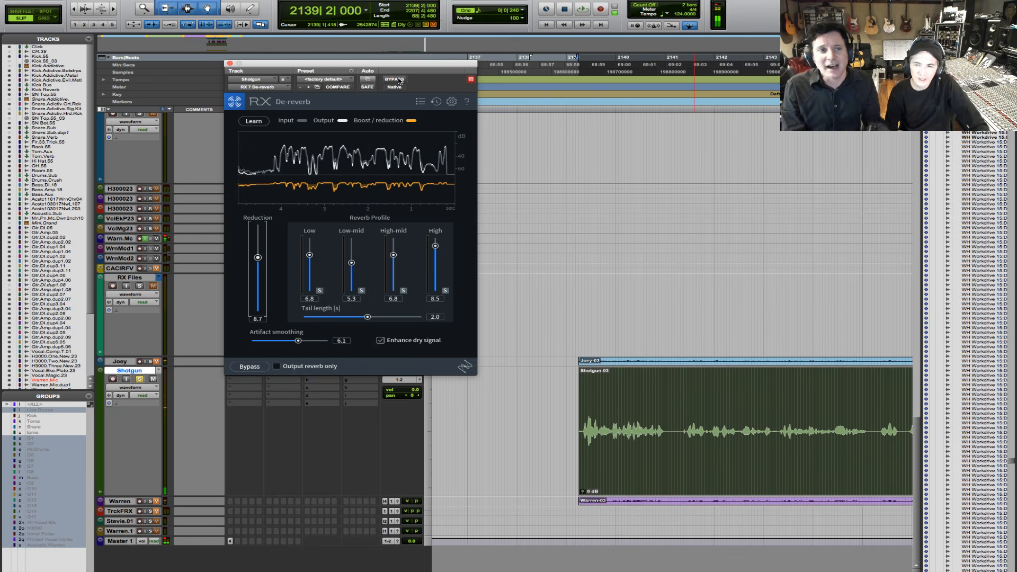